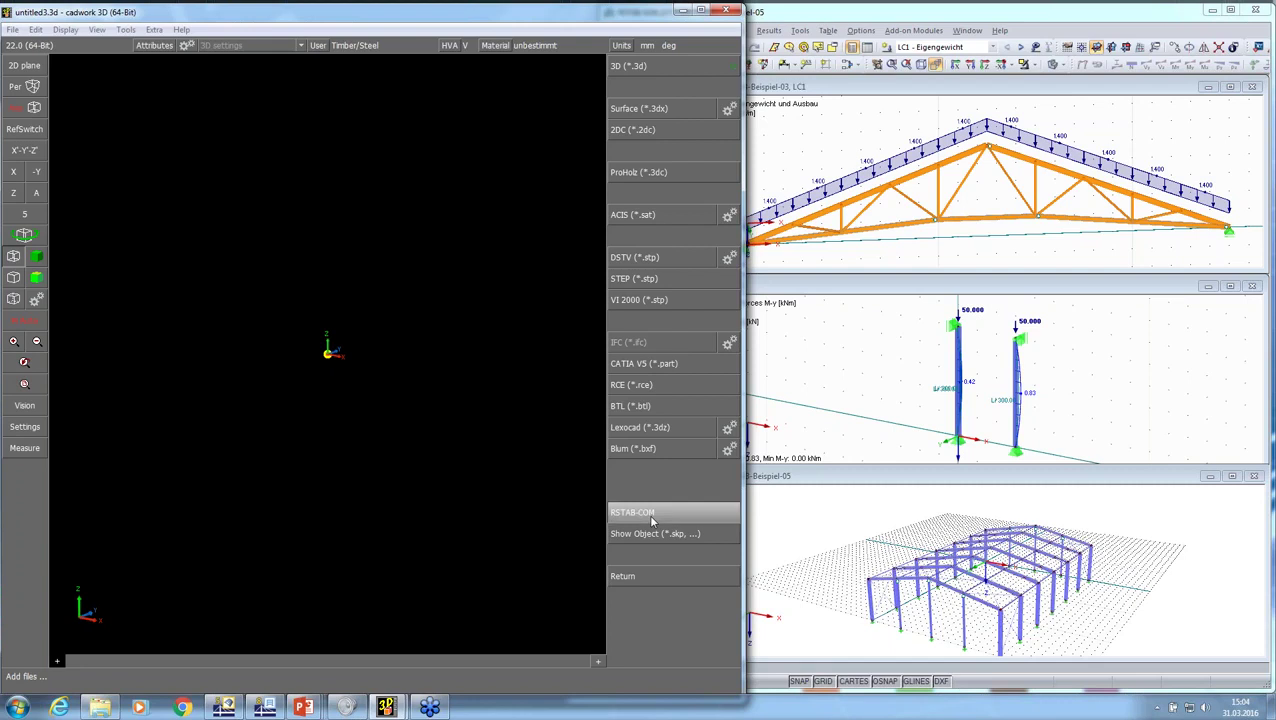
- Import the elements of the RSTAB-Beispiel-03 project through the RSTAB-COM interface
click(651, 519)
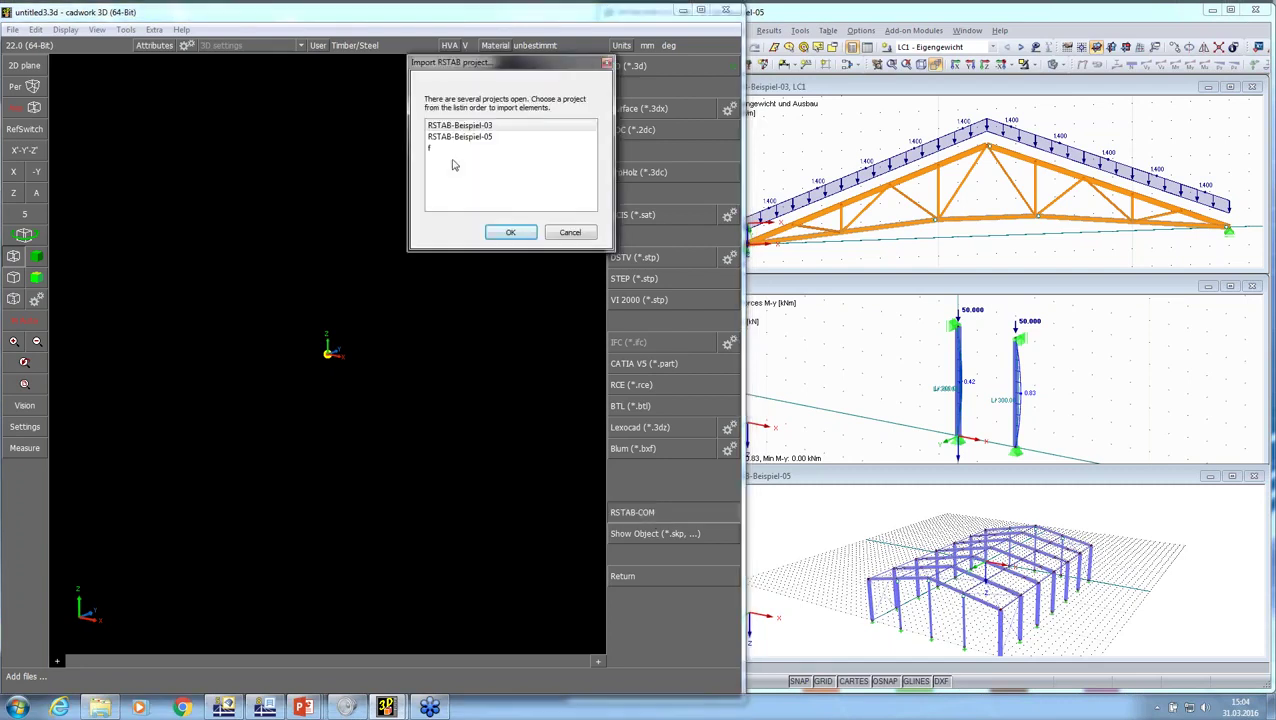
drag(488, 70, 667, 196)
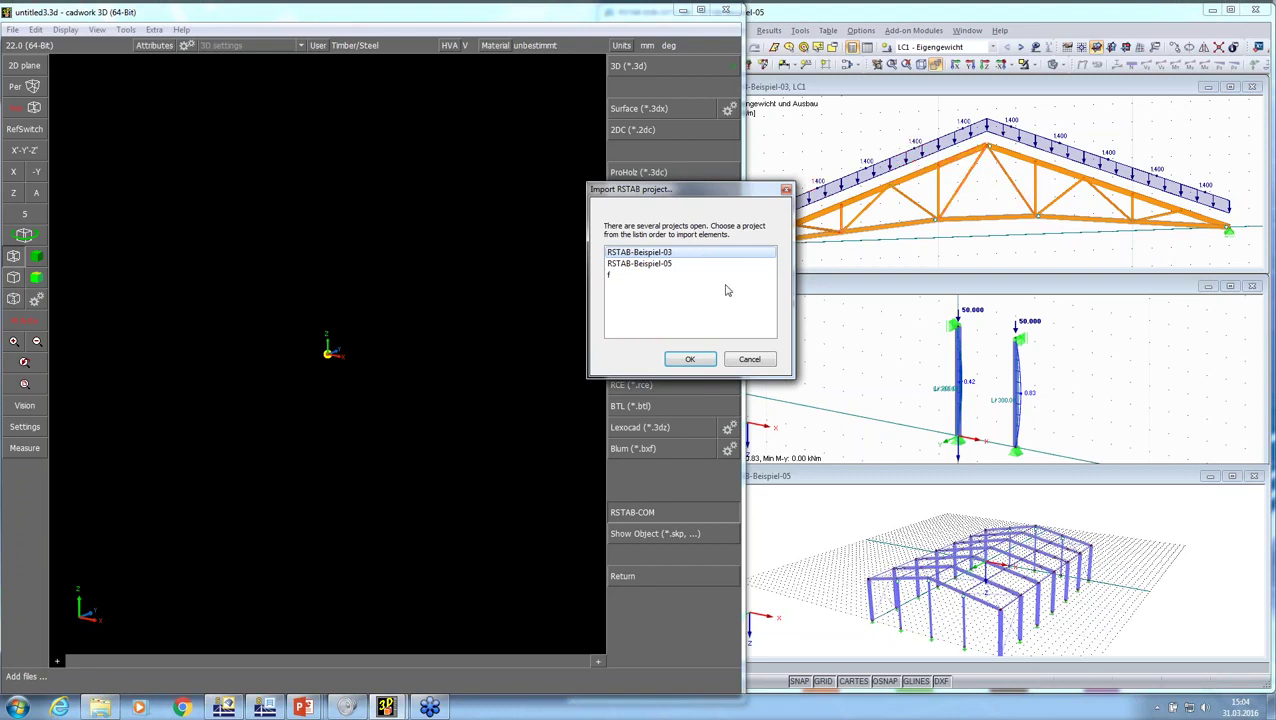
click(689, 360)
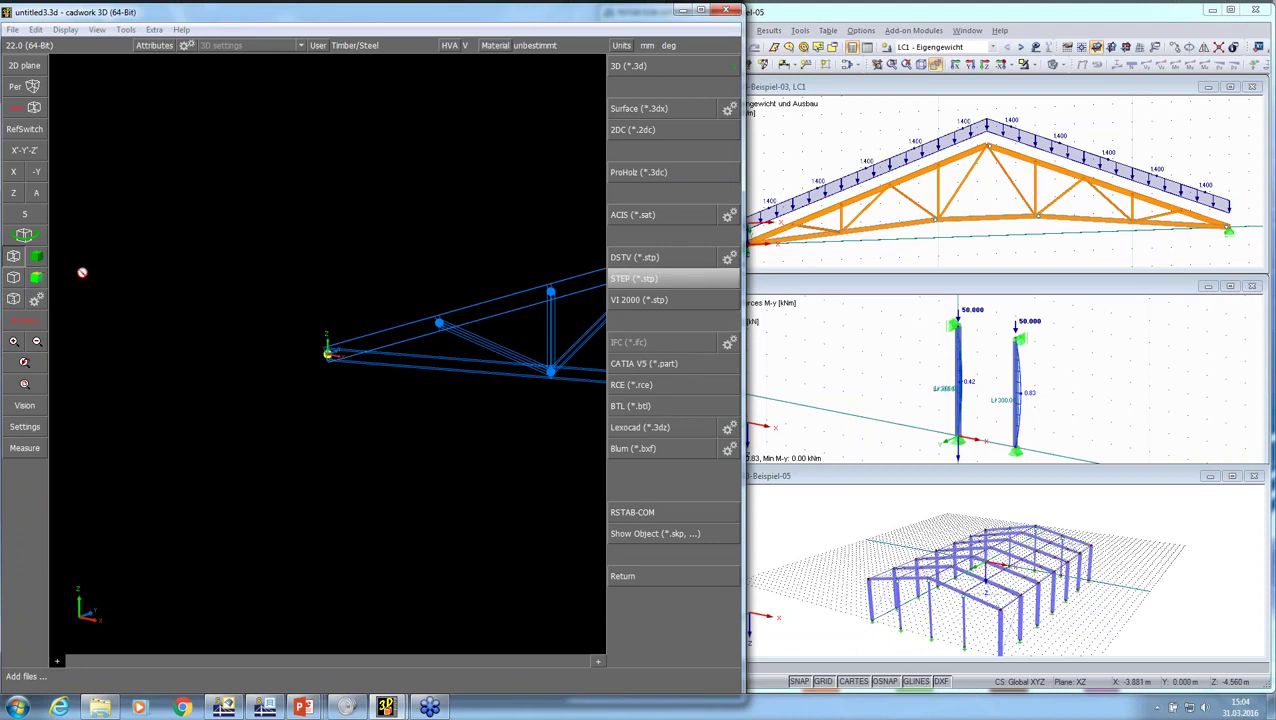
click(650, 576)
- Show the imported roof truss in shaded display and inspect it along its whole span
click(37, 257)
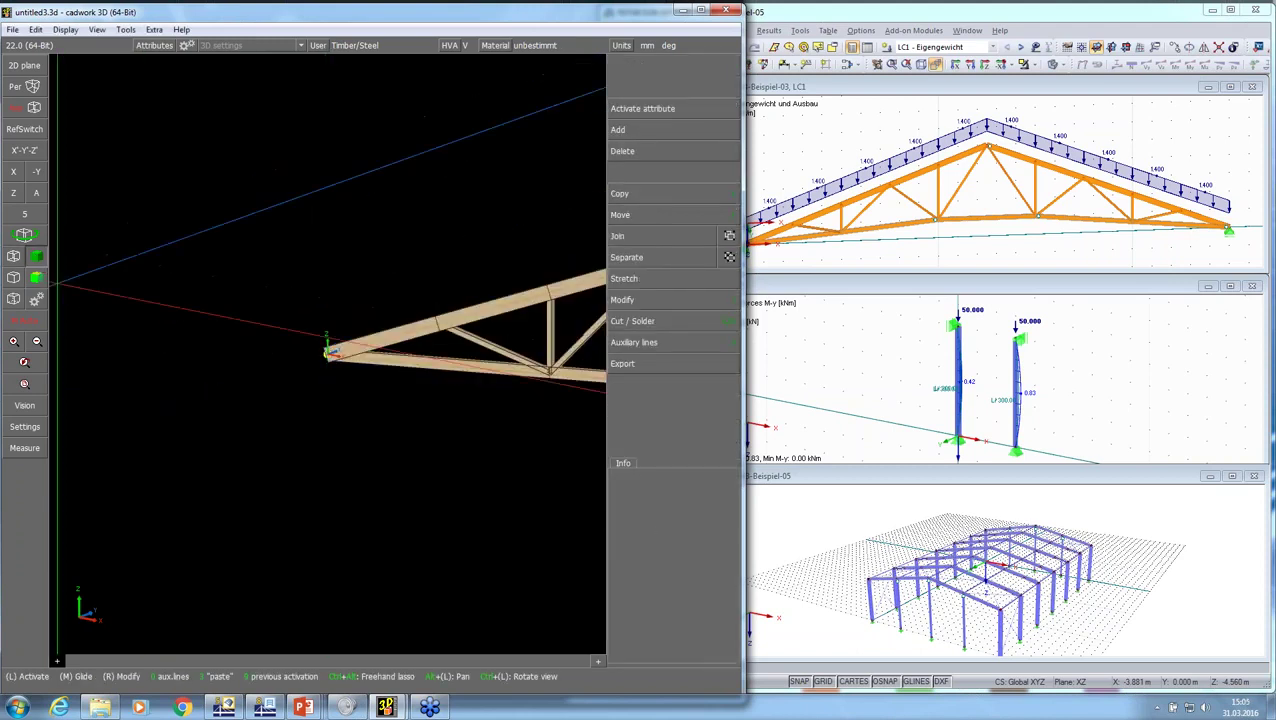
key(Right)
key(Right)
key(Right)
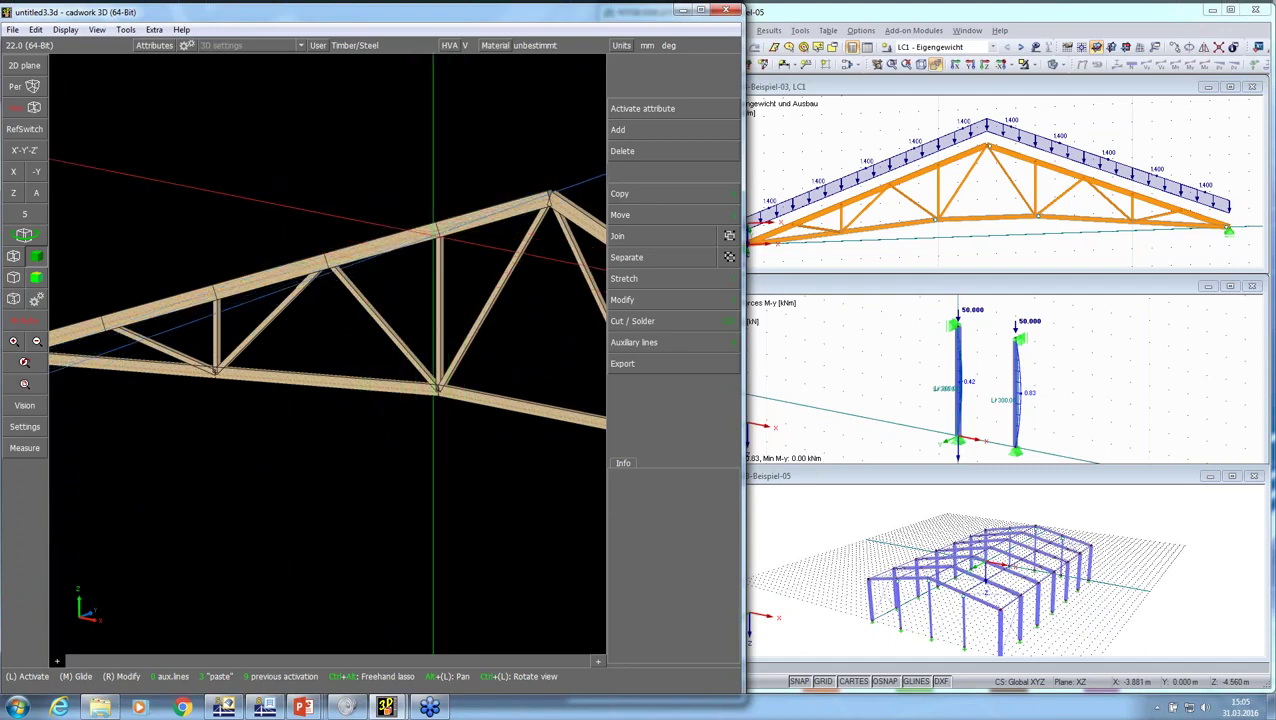
scroll(514, 268, up, 3)
scroll(328, 354, down, 7)
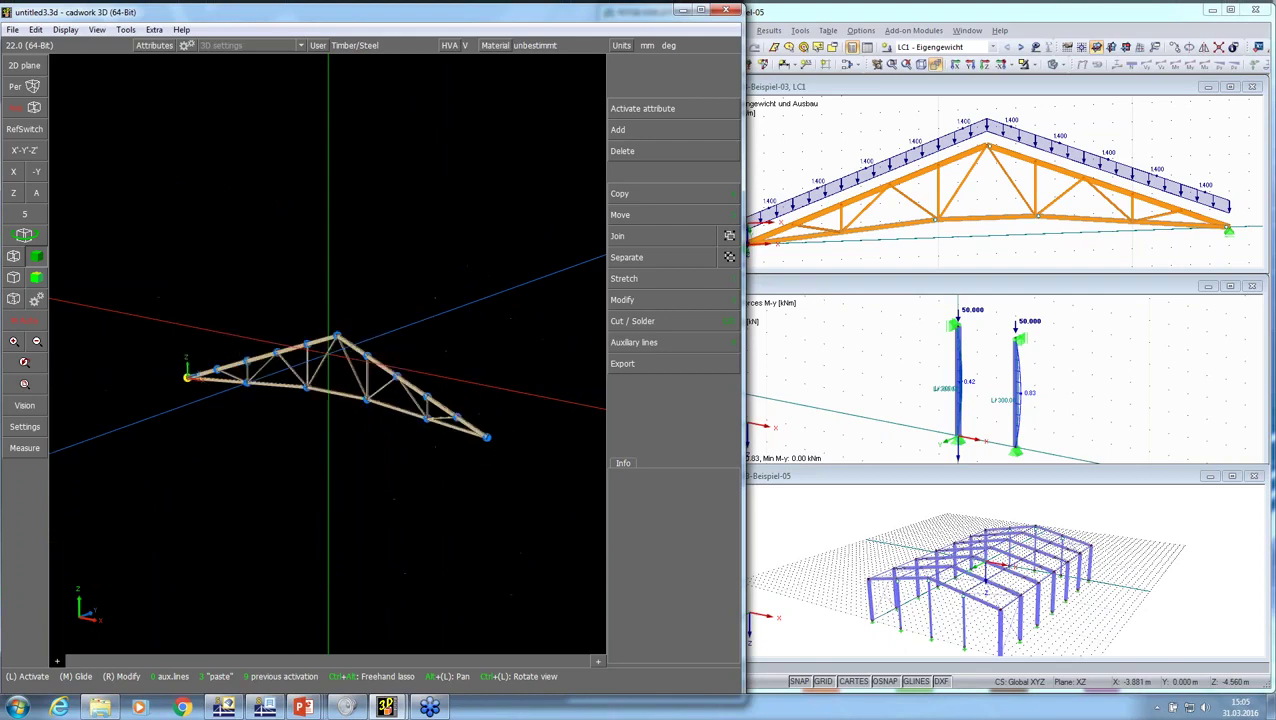
scroll(328, 354, up, 5)
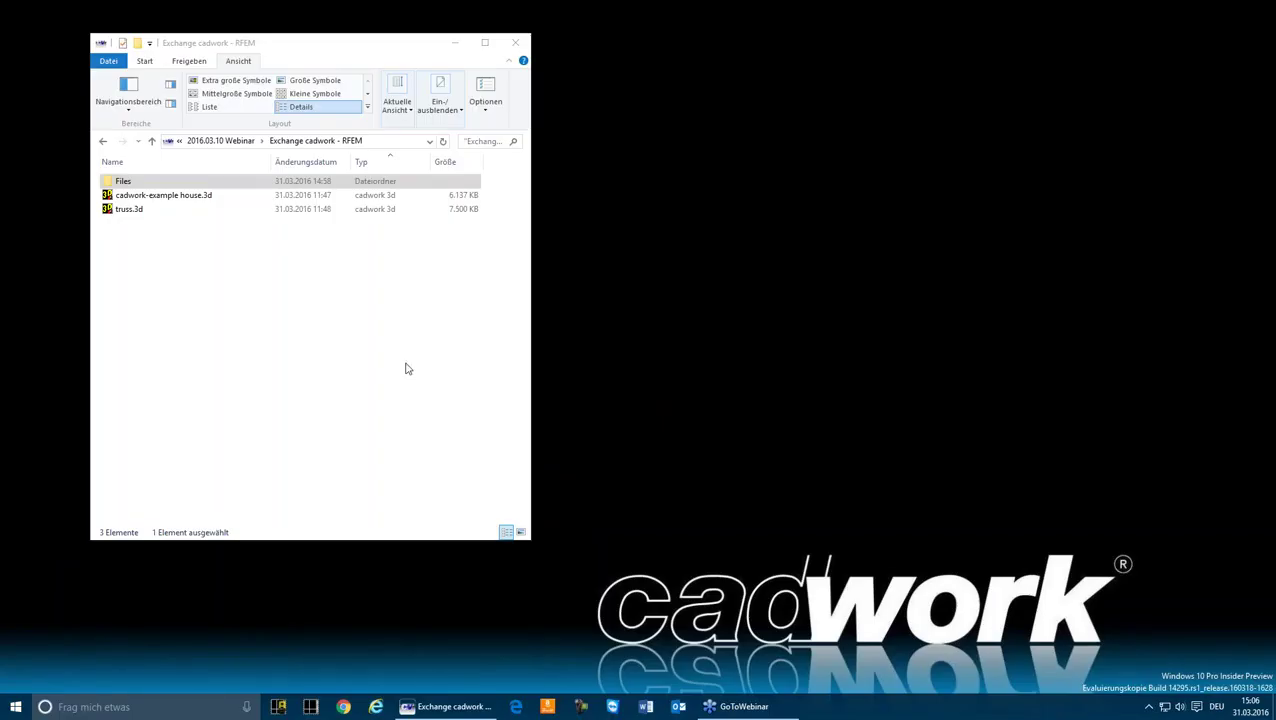
- Open truss.3d from the Exchange cadwork - RFEM folder and load the straight truss variant from its Files subfolder
click(335, 379)
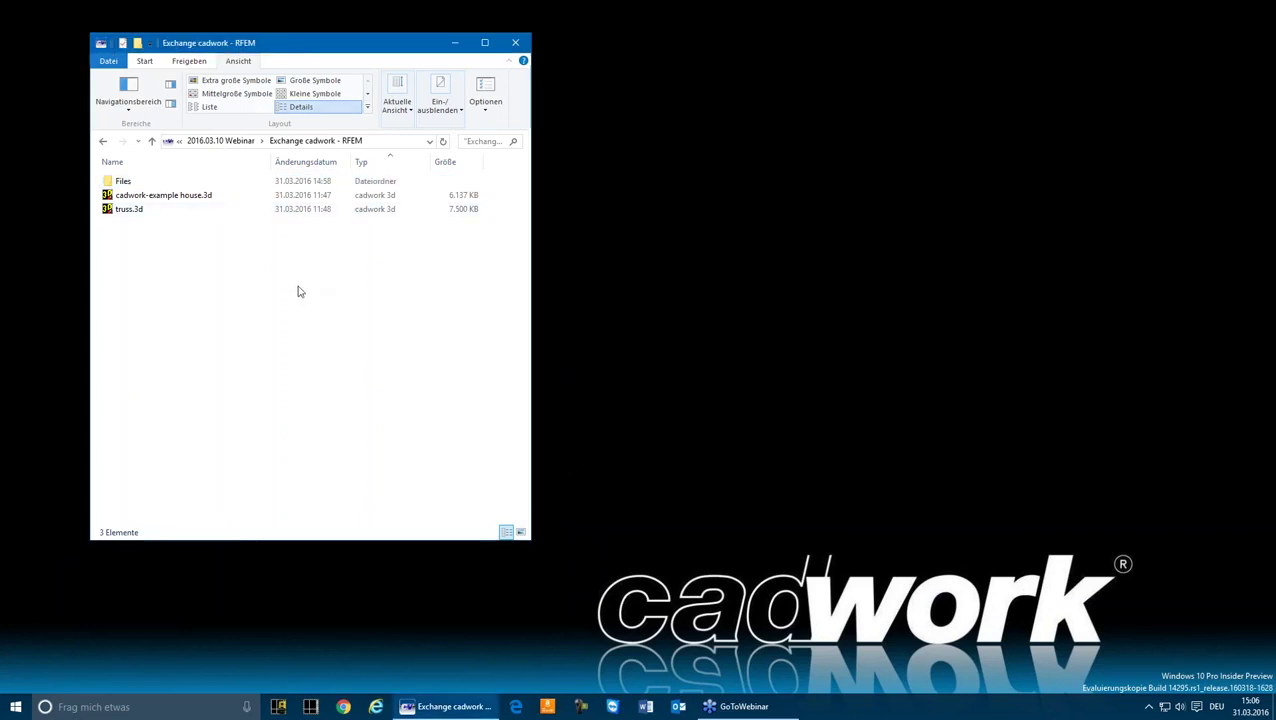
double_click(129, 211)
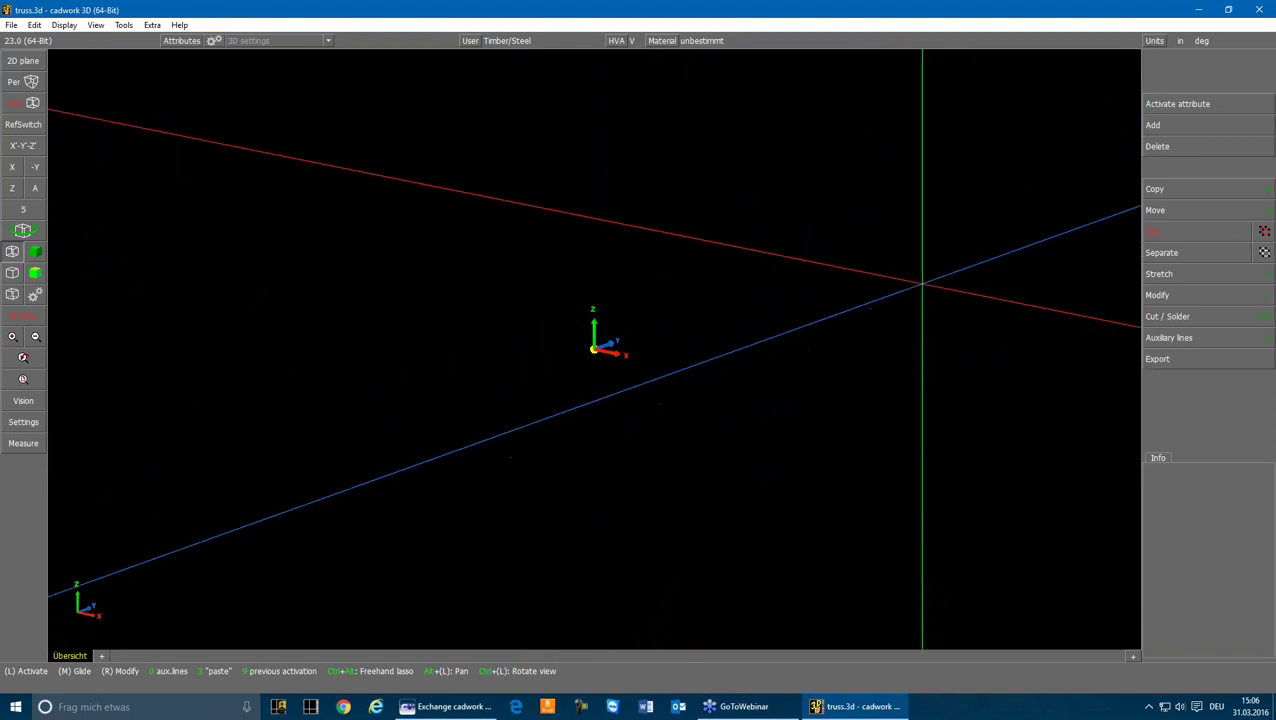
click(1163, 126)
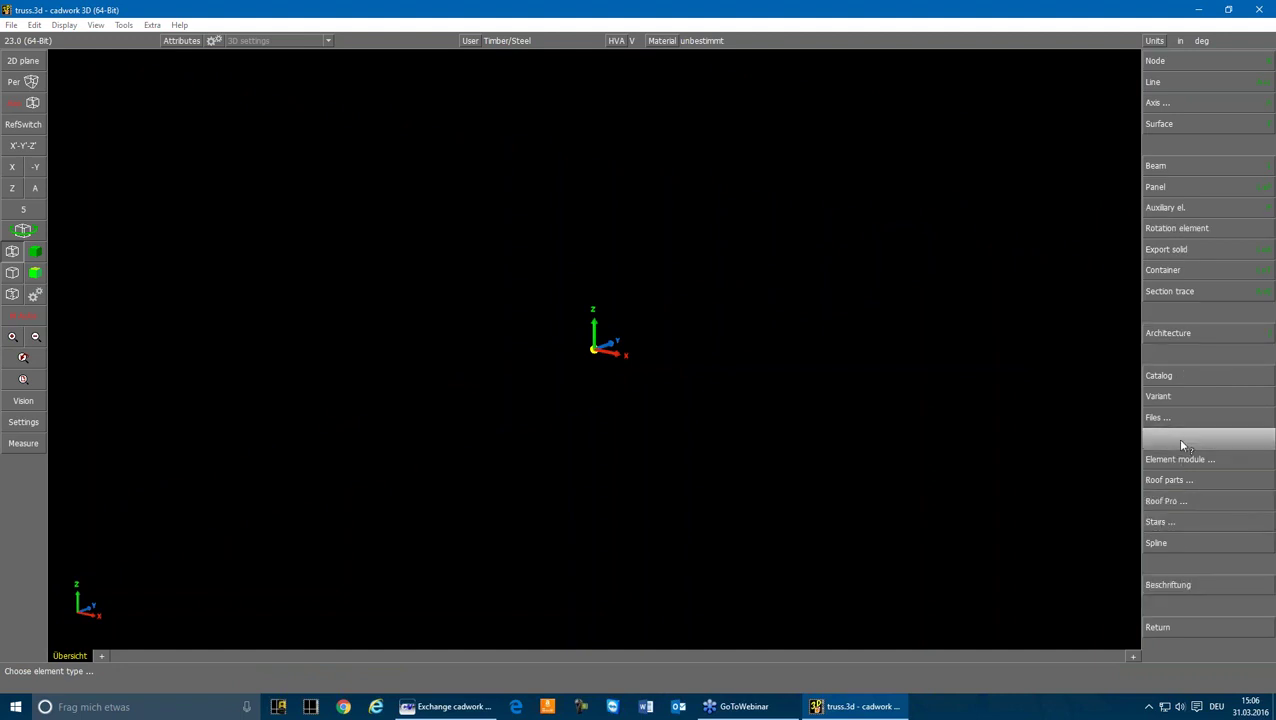
mouse_move(1183, 398)
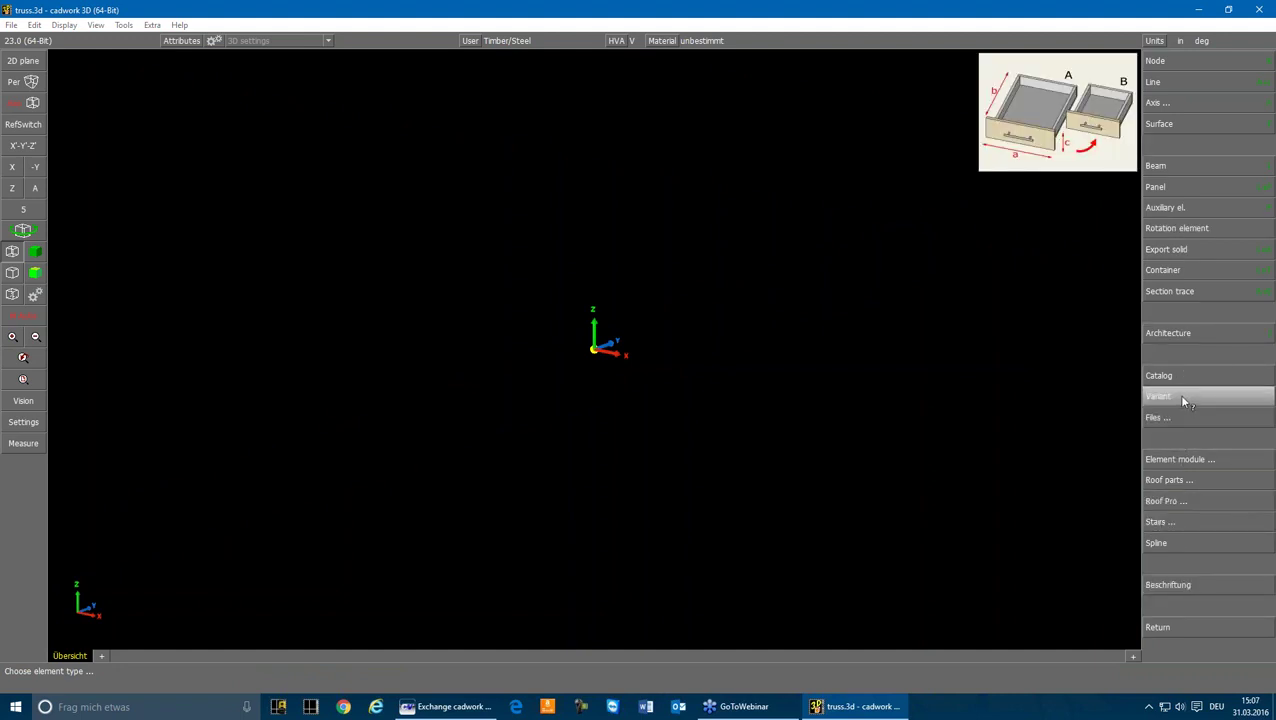
click(1183, 398)
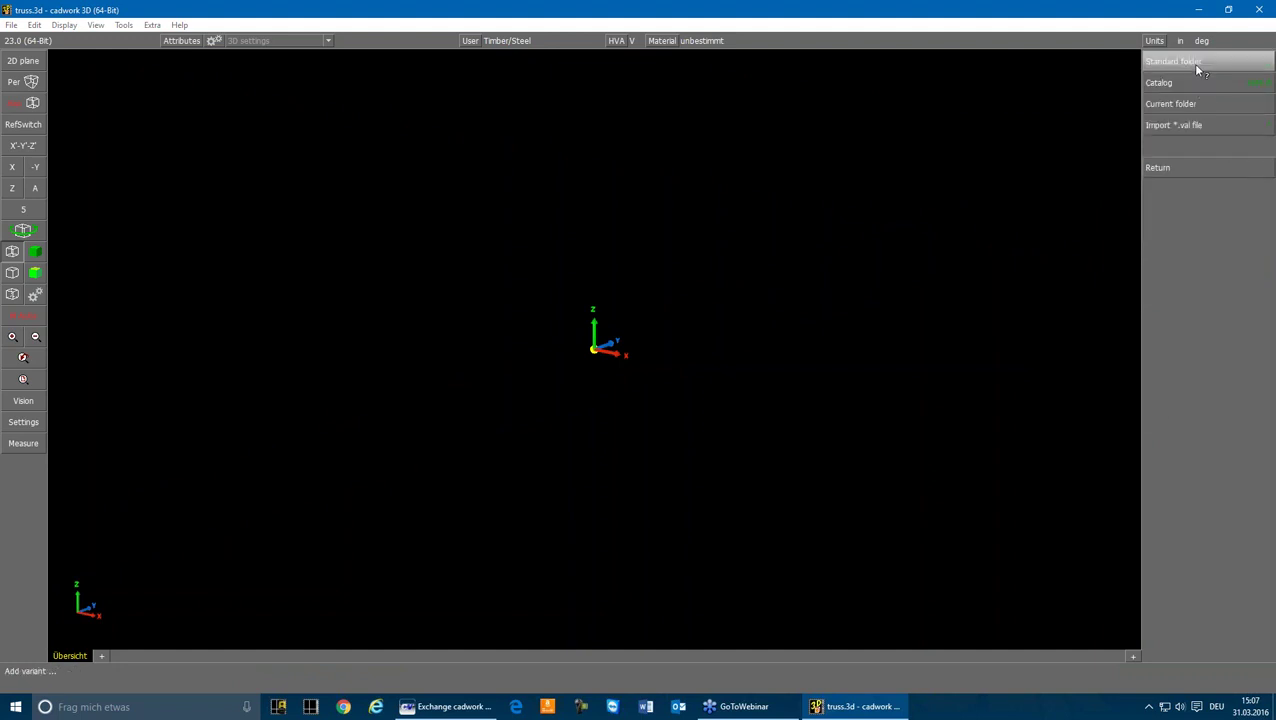
click(1178, 103)
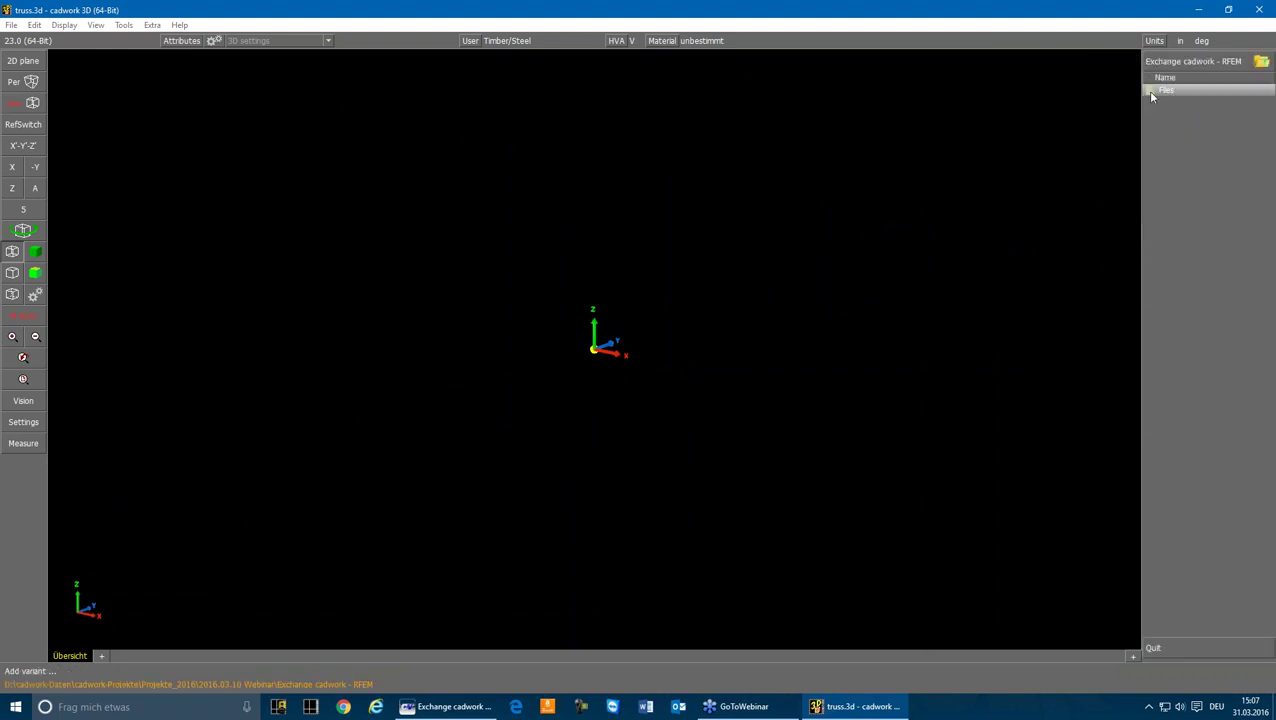
click(1151, 93)
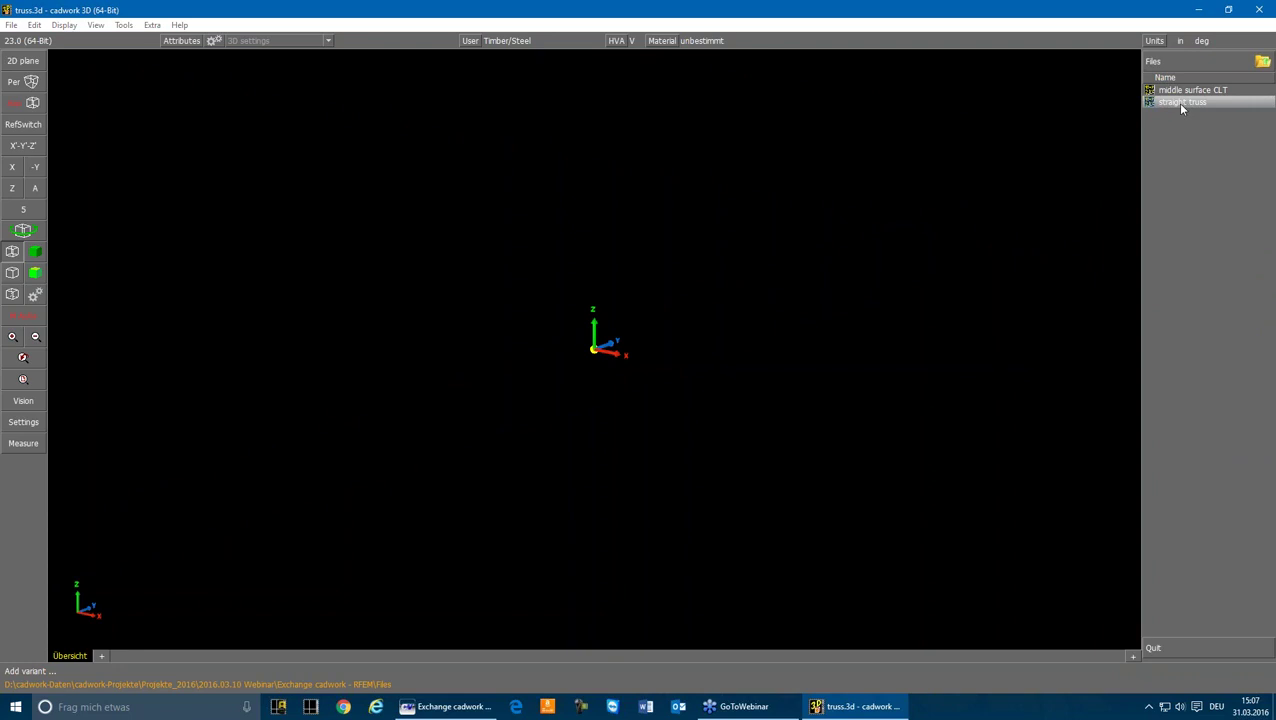
click(1180, 103)
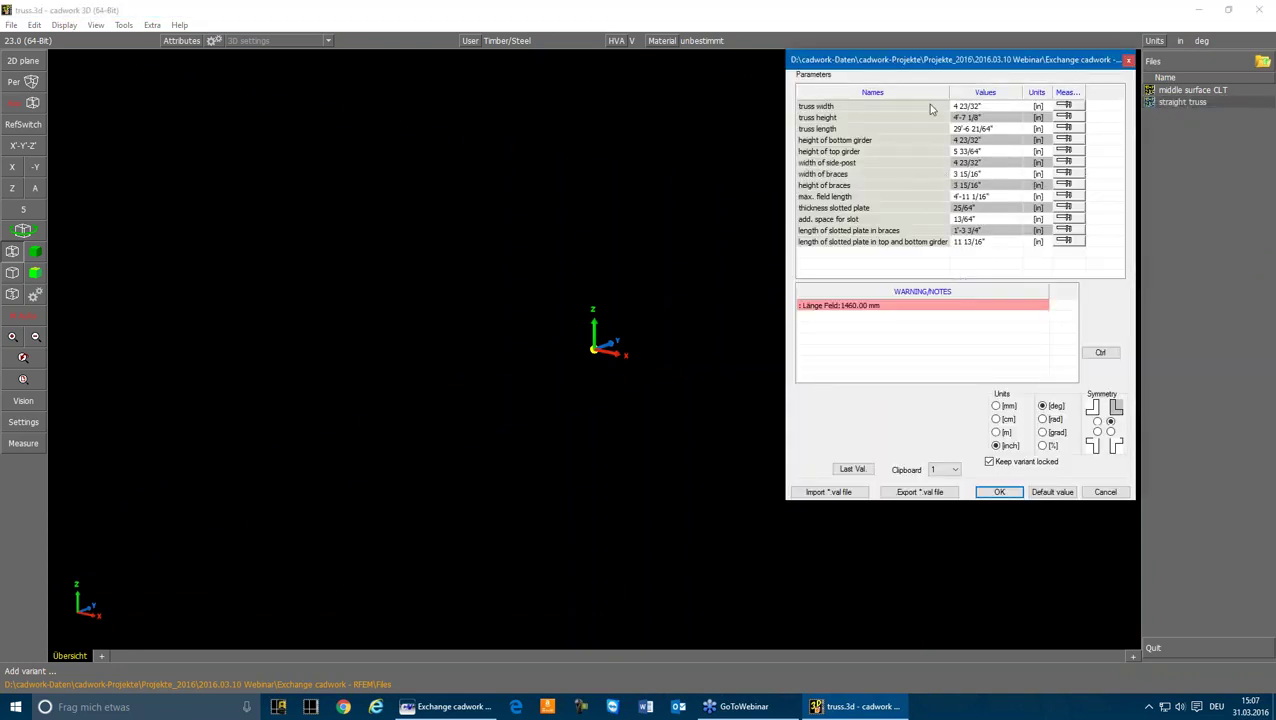
- Switch the variant's parameter units to millimetres and metres, and back to inches
click(996, 406)
click(996, 432)
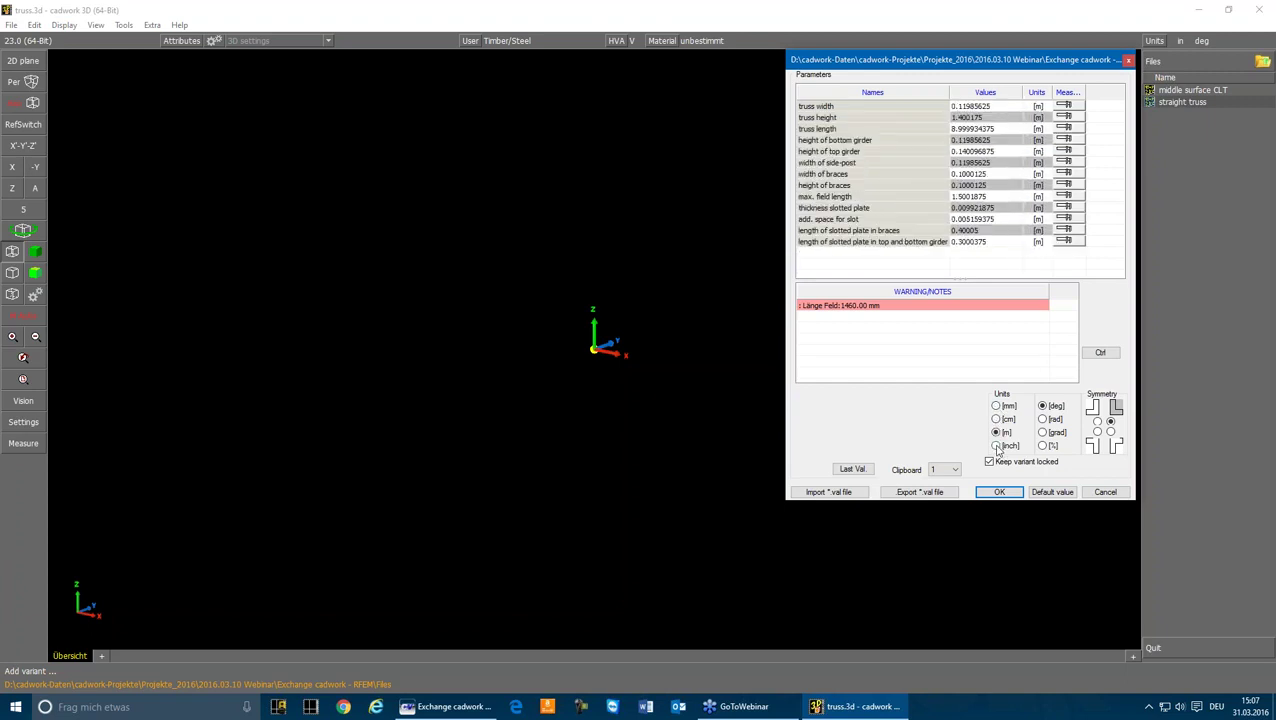
click(996, 445)
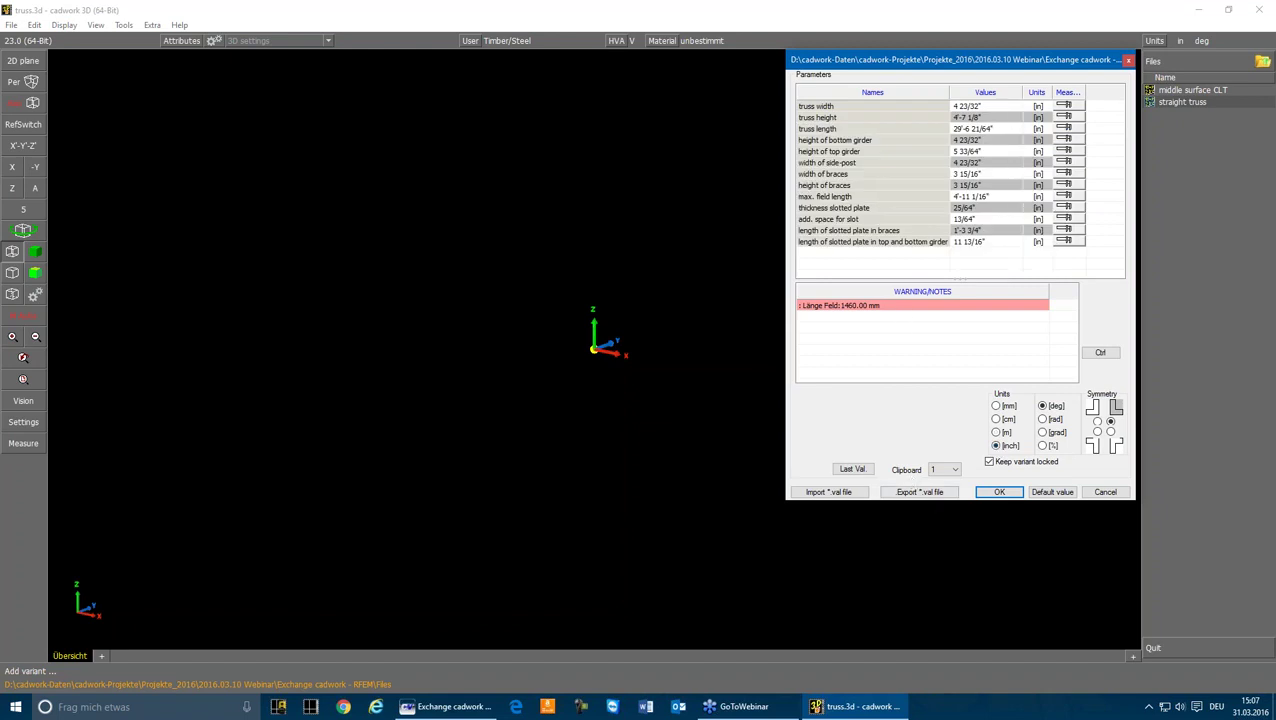
- Insert the straight truss with its preset dimensions at the origin, rotated about Z to run along the X axis
click(996, 492)
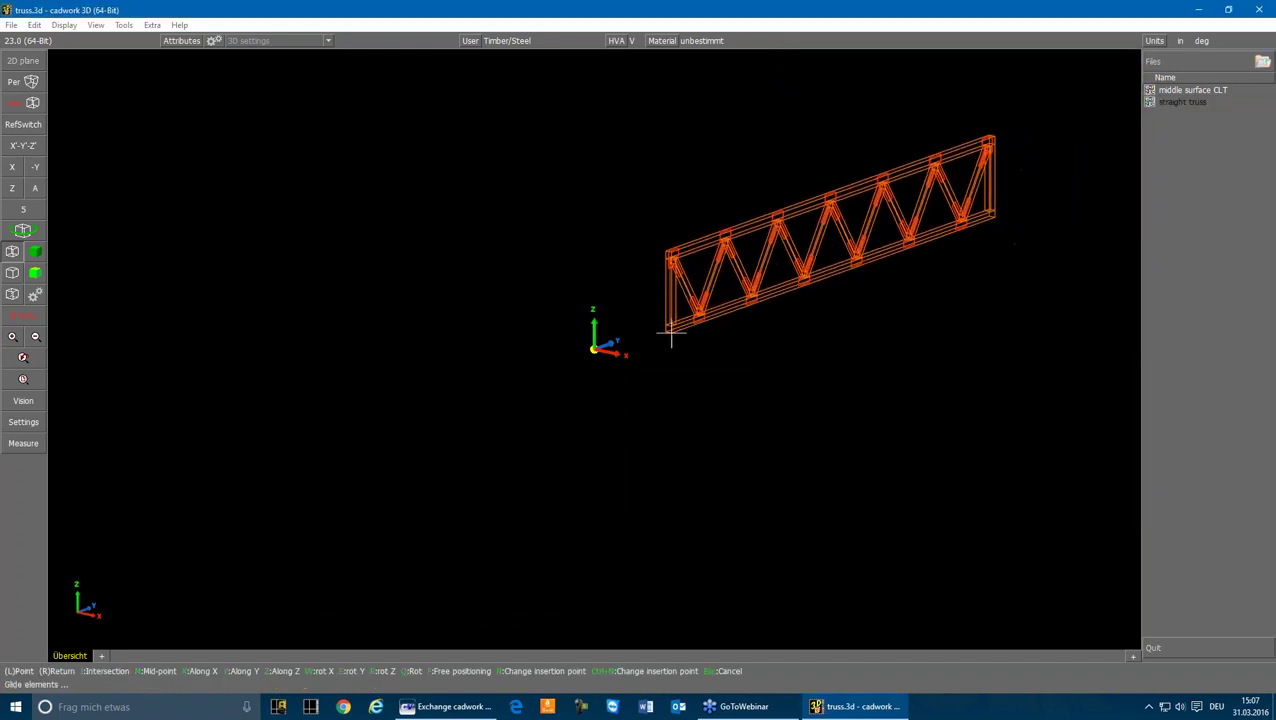
key(r)
key(r)
key(r)
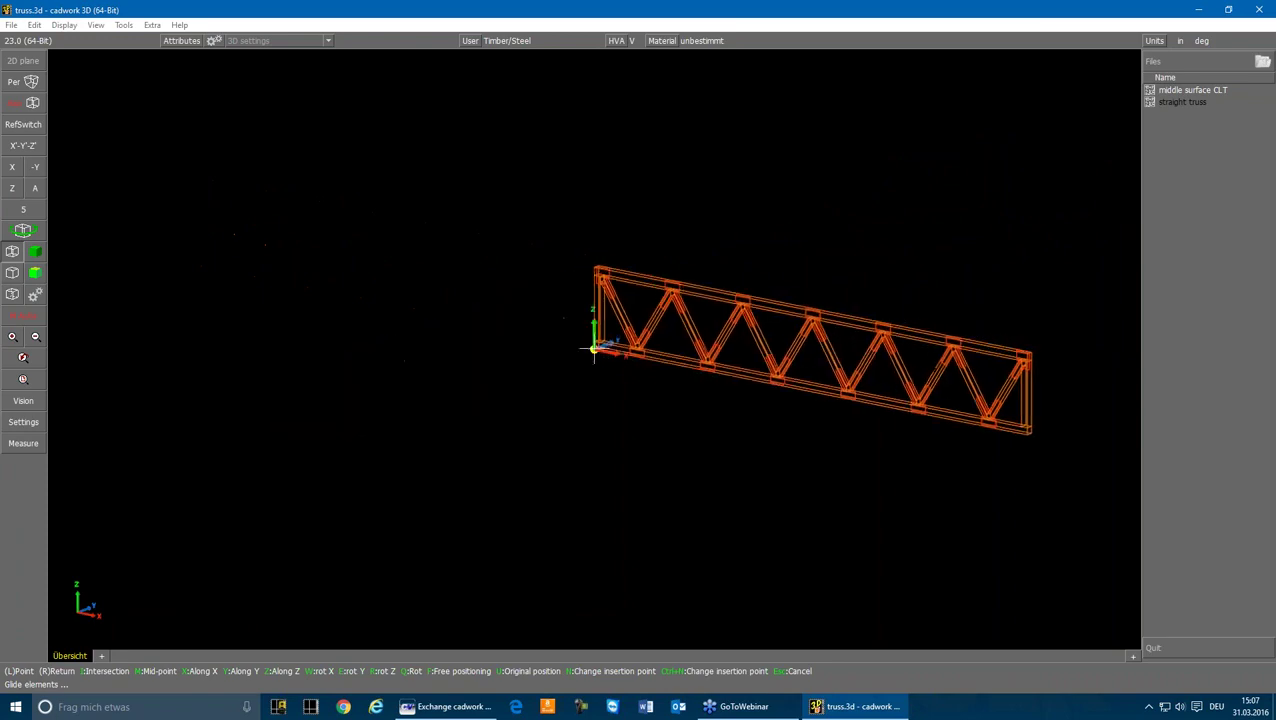
click(594, 350)
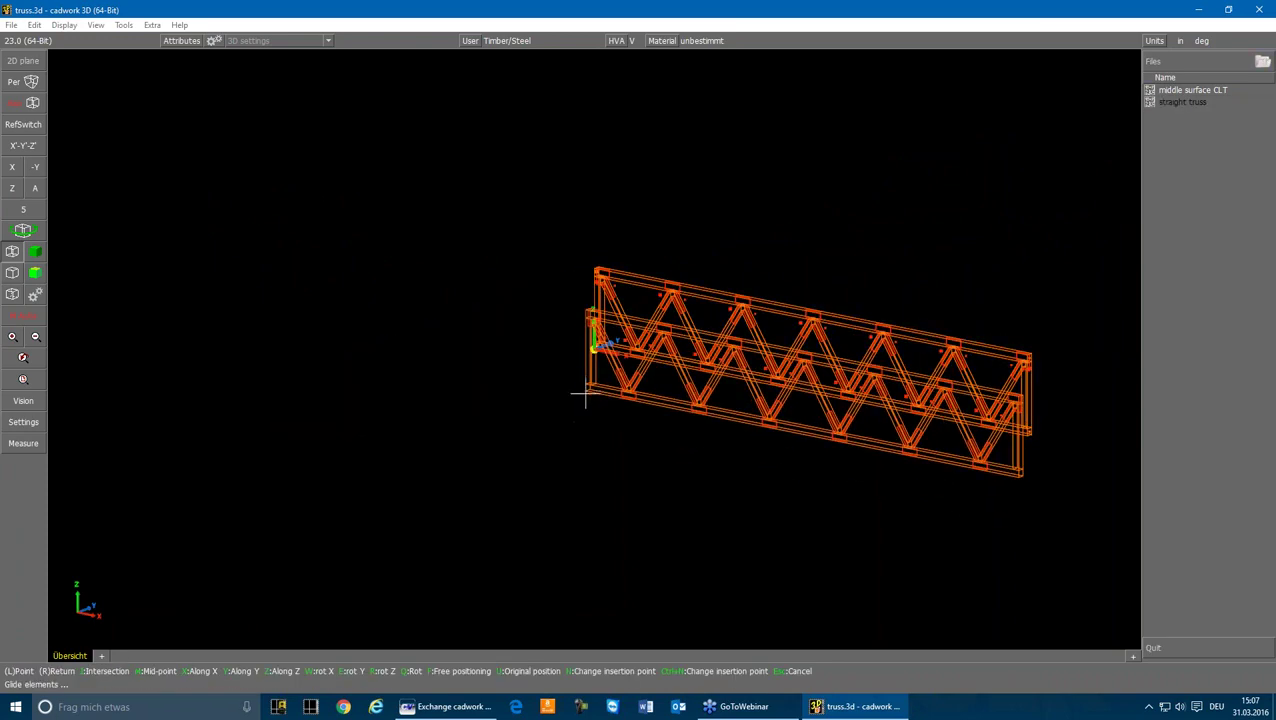
right_click(584, 391)
right_click(669, 179)
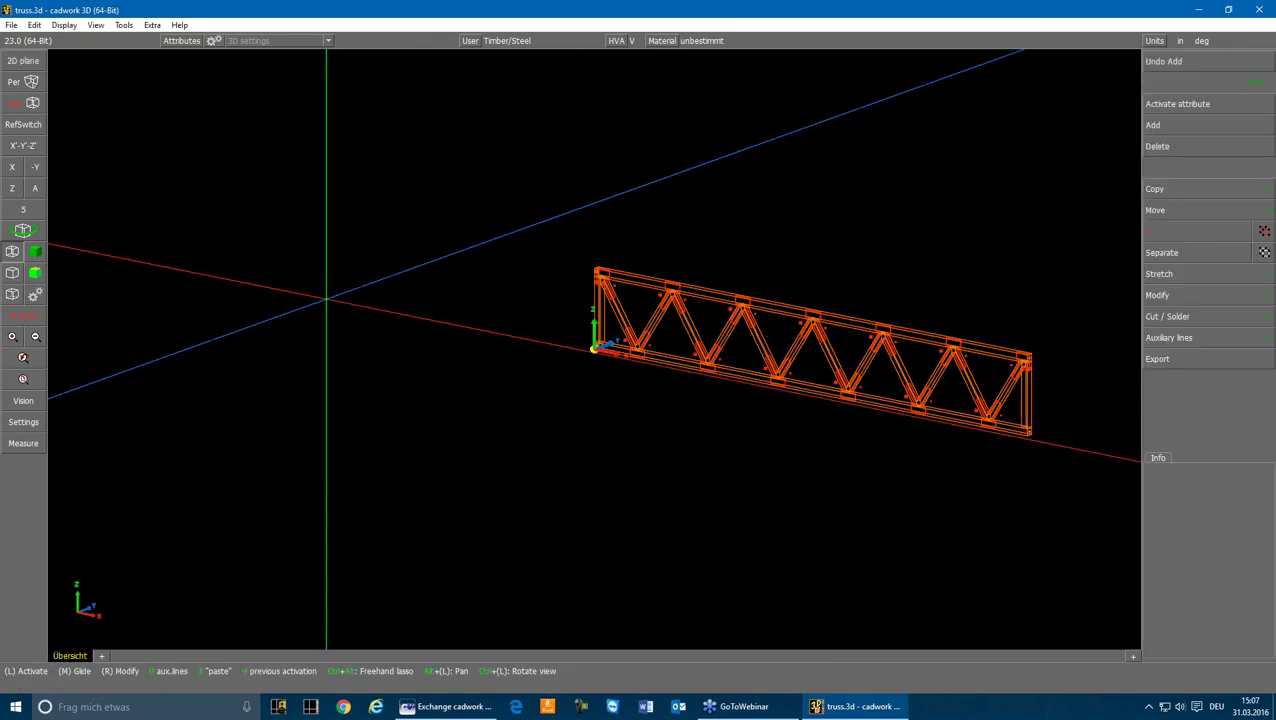
click(24, 380)
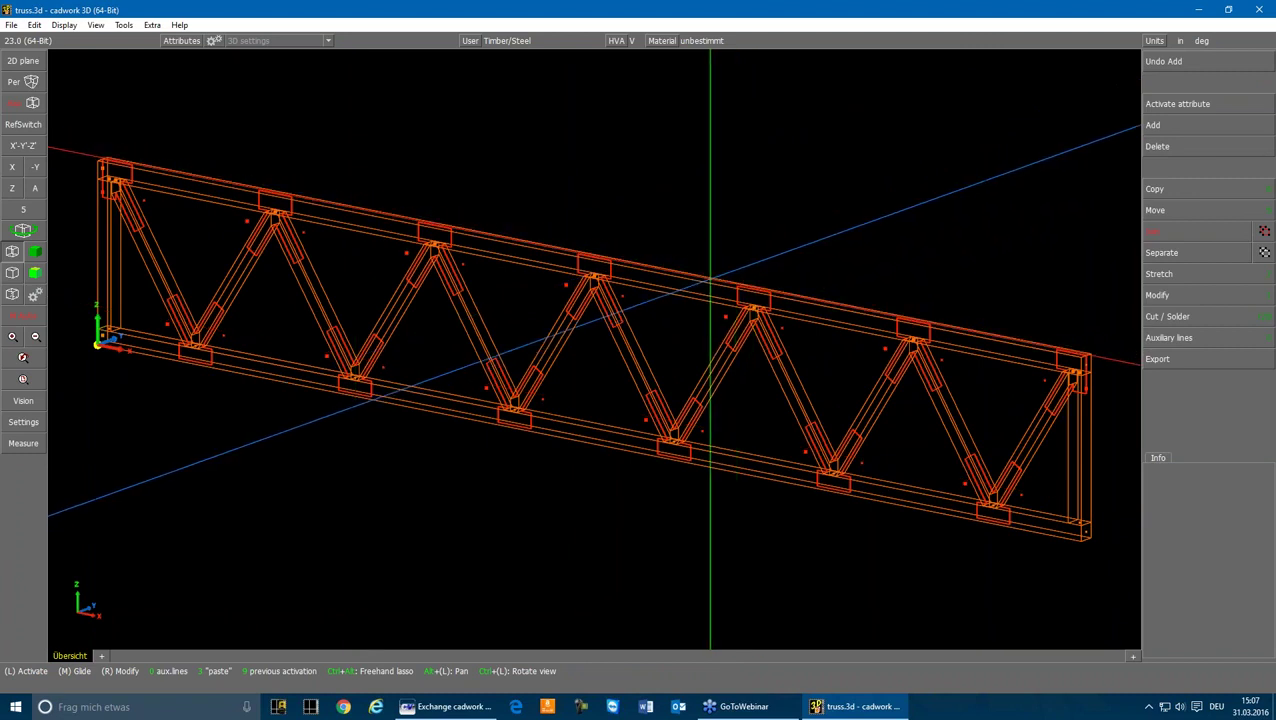
- Edit the inserted truss variant: set truss width to 6", truss height to 5'-0" and truss length to 50'-0"
double_click(598, 257)
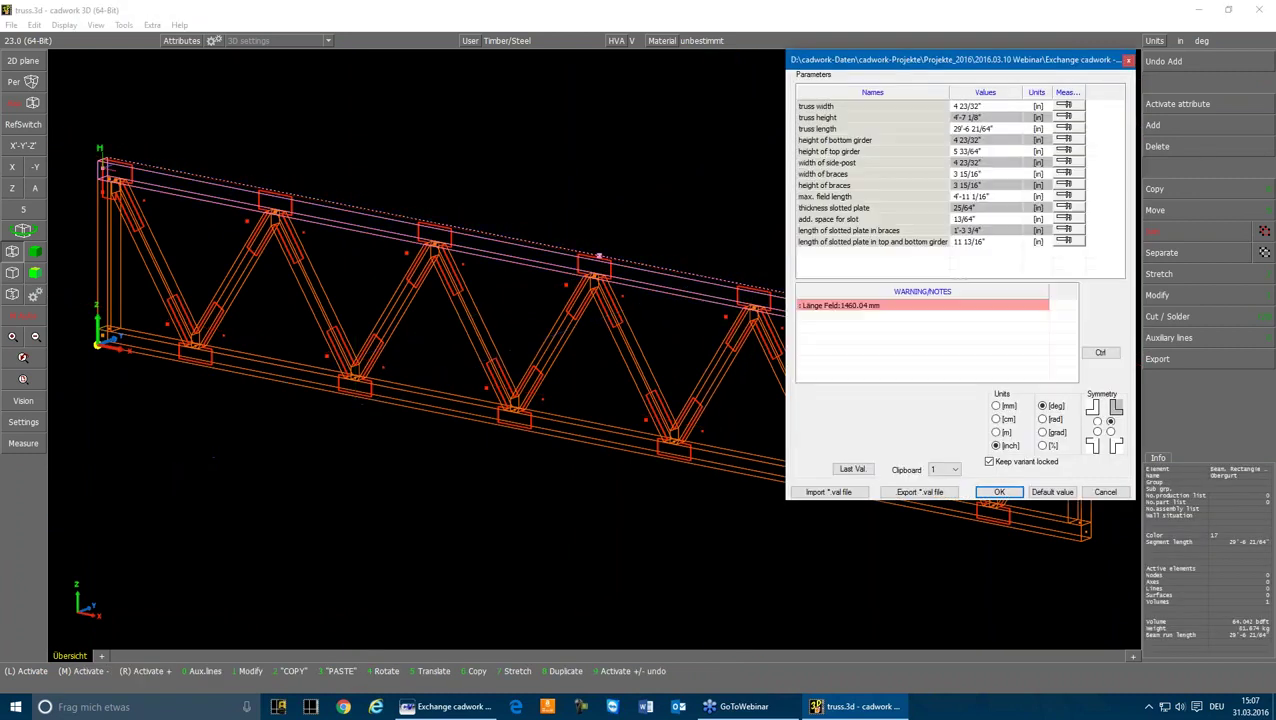
click(995, 106)
text(6)
key(Return)
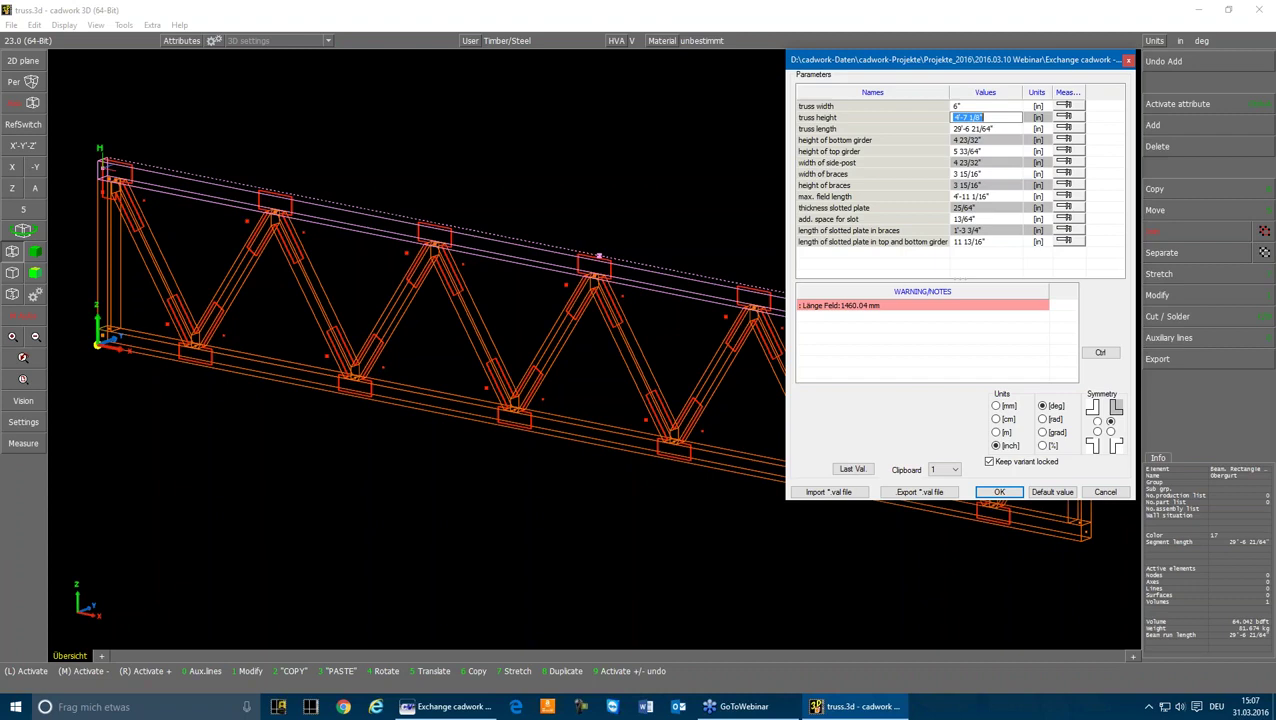
text(5)
key(Return)
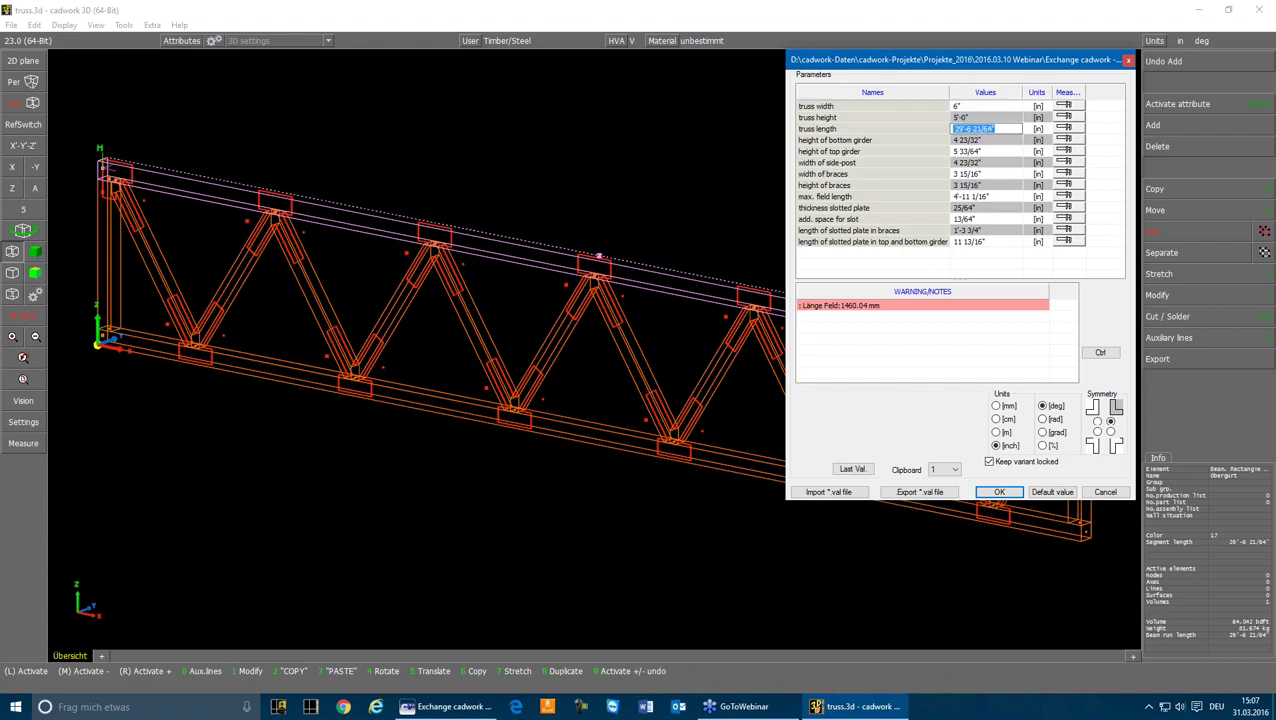
text(50)
key(Return)
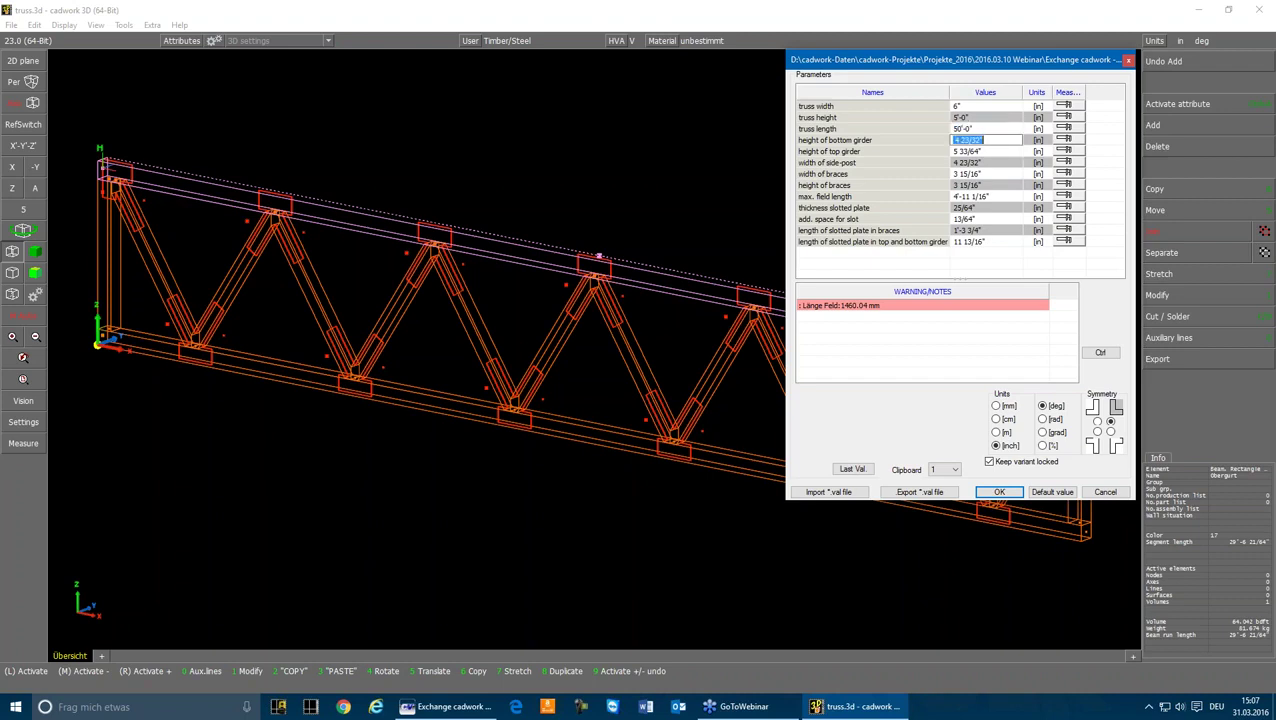
- Set the heights of the bottom and top girders to 10" each
text(10)
key(Return)
text(1)
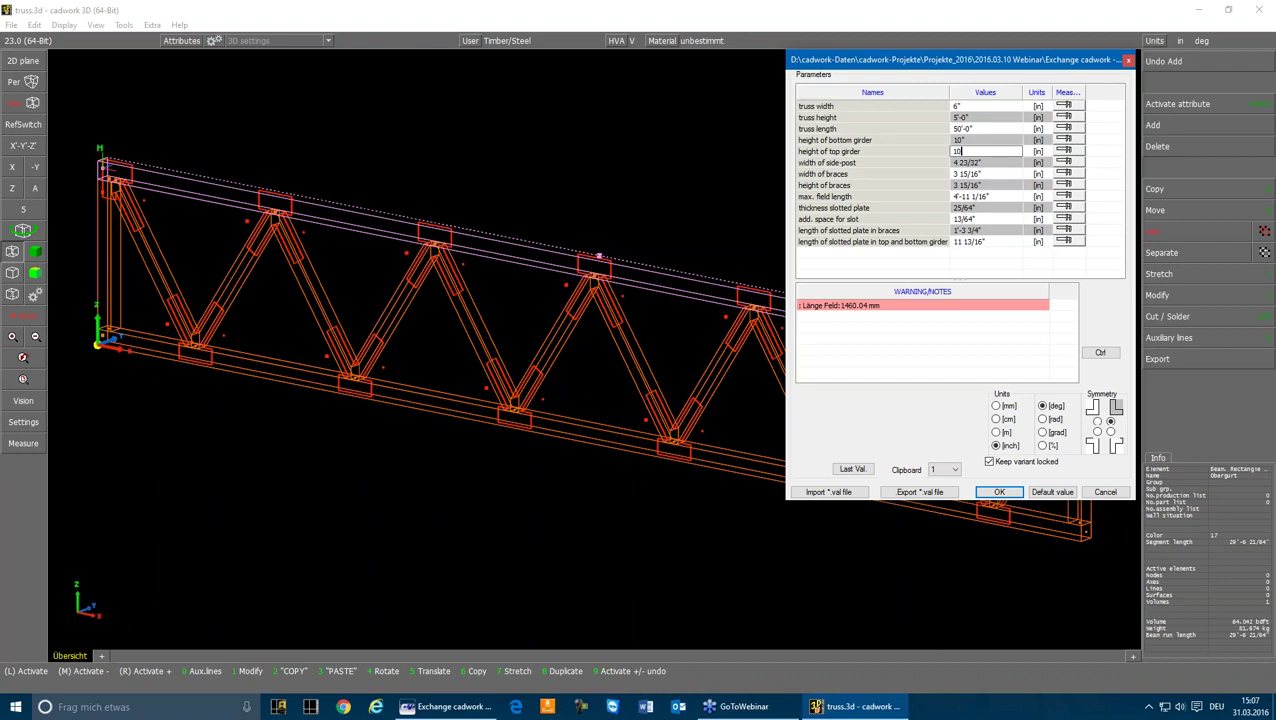
key(Return)
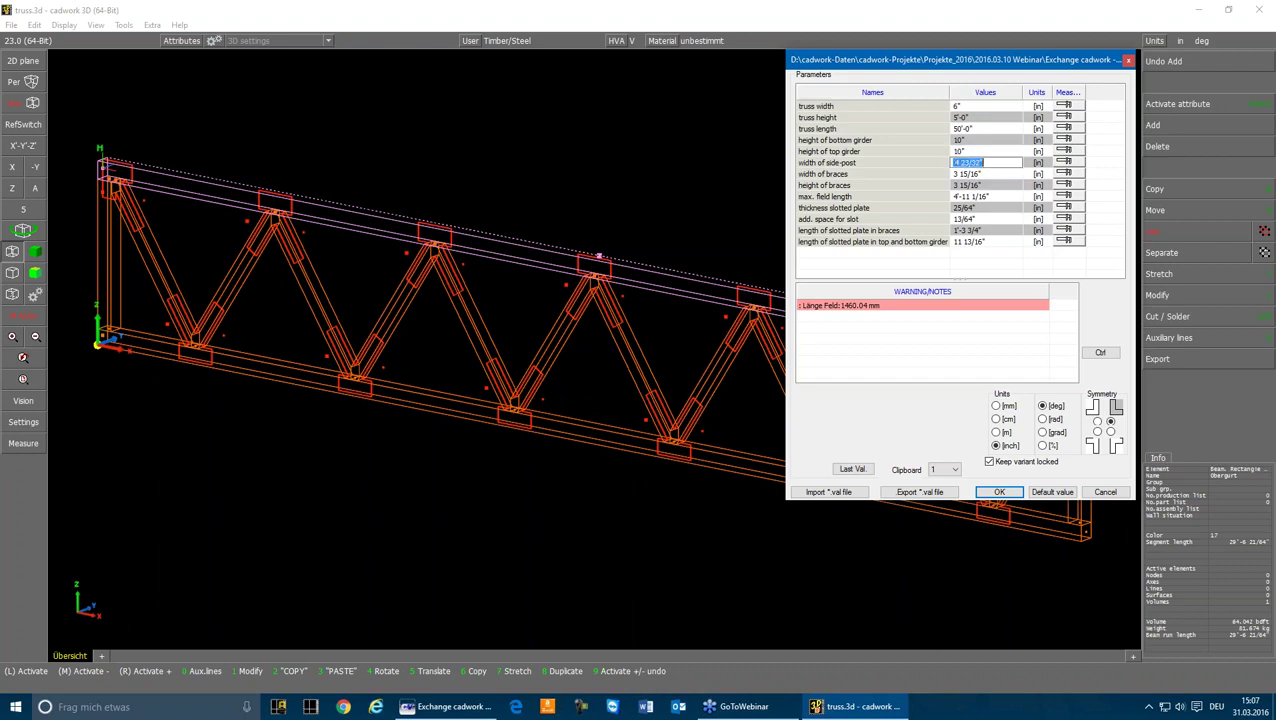
- Set the side-post width, brace width and brace height to 4" each, and the maximum field length to 4'-0"
text(4)
key(Return)
text(4)
key(Return)
text(4)
key(Return)
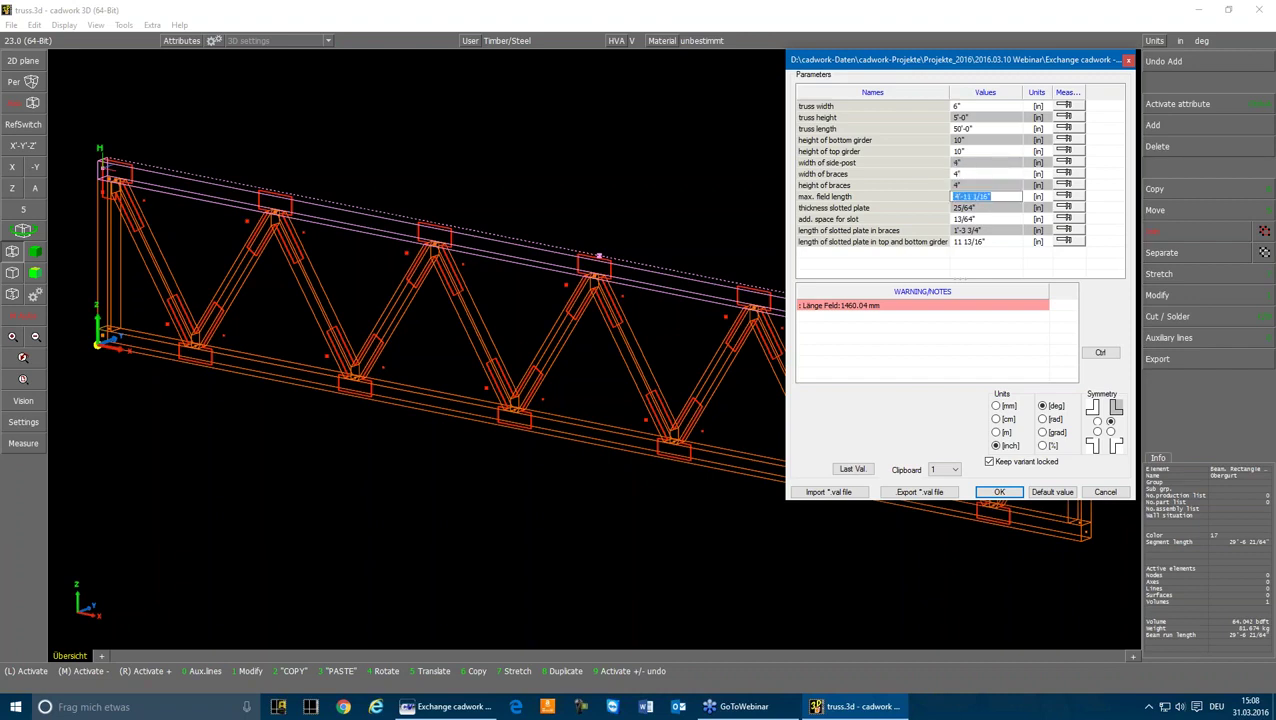
text(4')
key(Return)
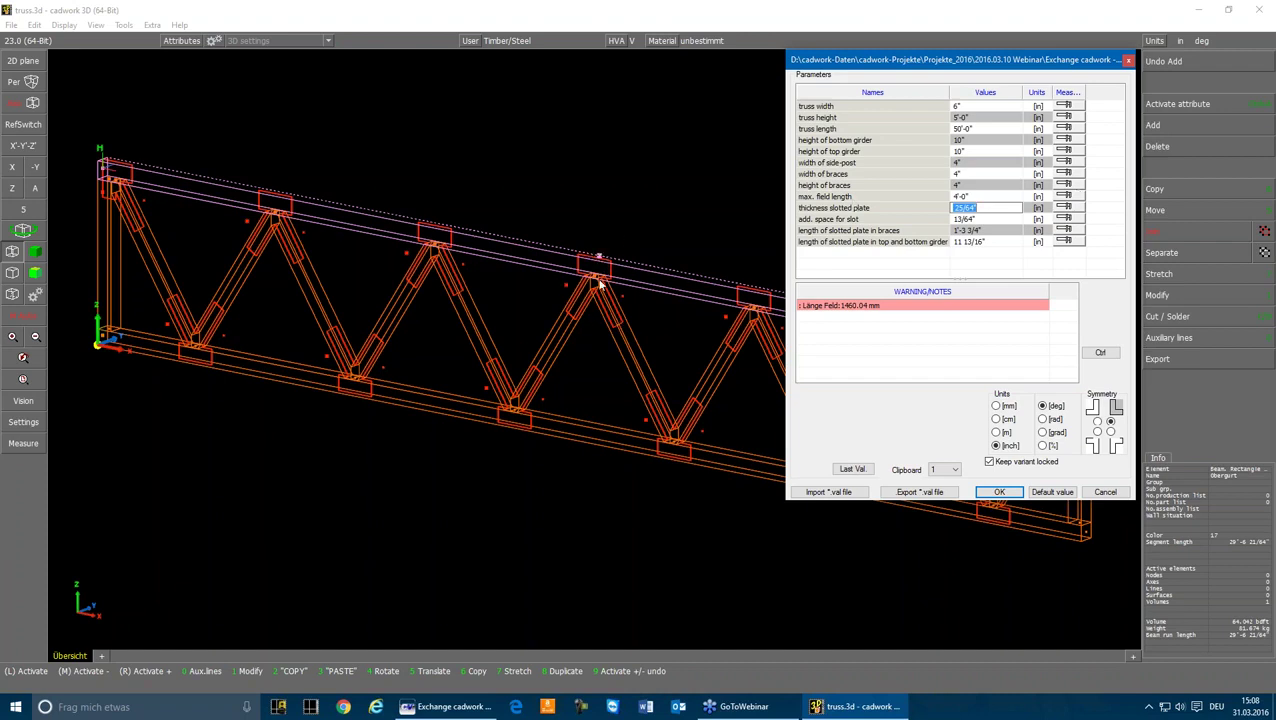
- Set the slotted plate thickness and additional slot space to 0, and apply the new parameters to the truss
text(0)
key(Return)
text(0)
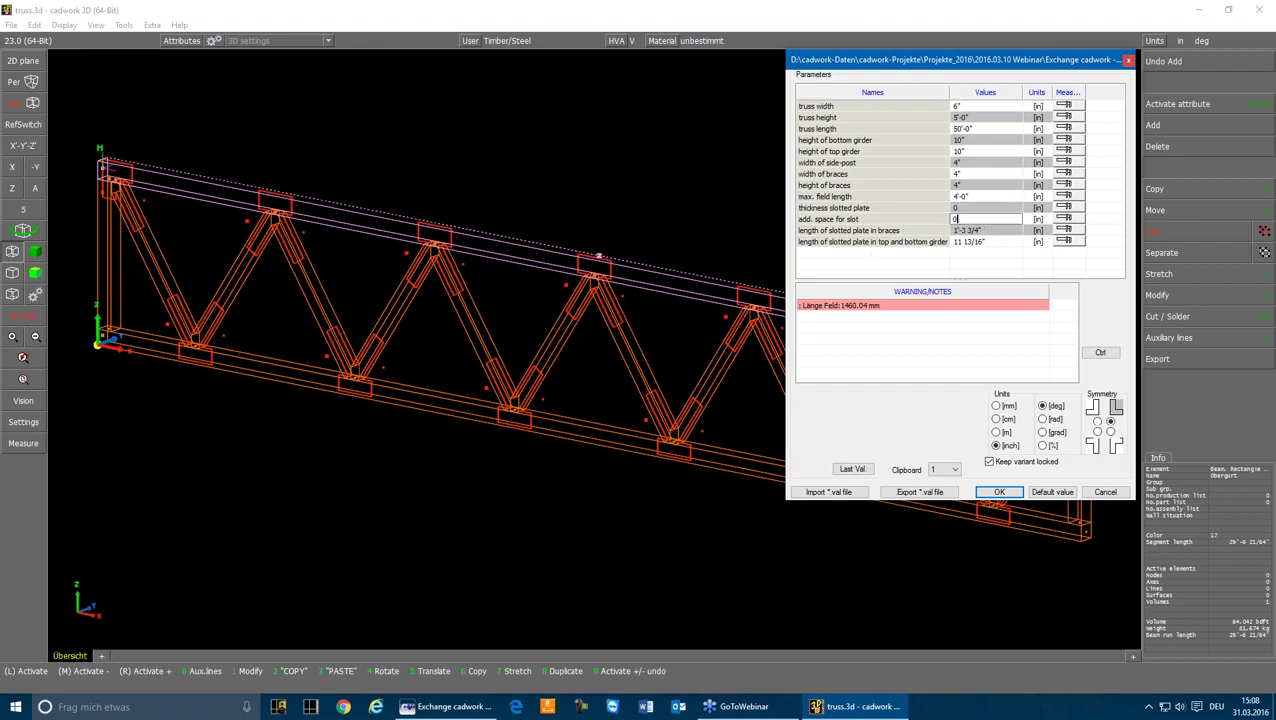
key(Return)
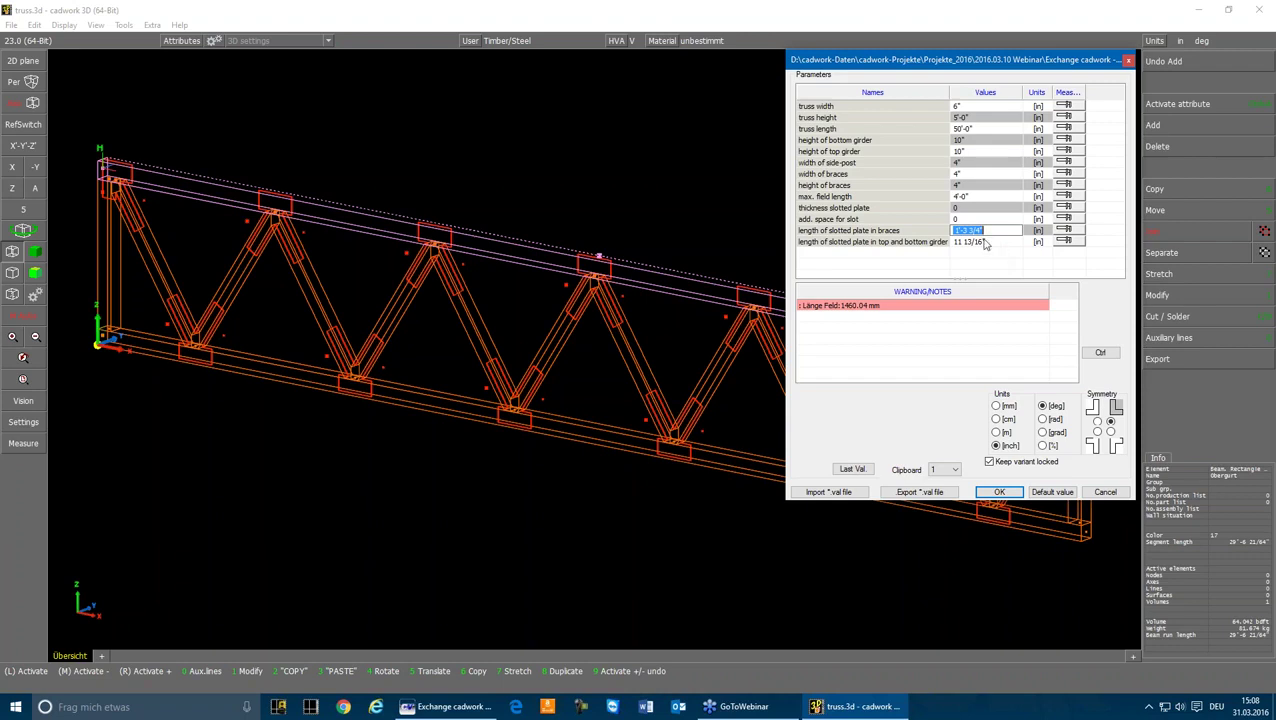
click(984, 242)
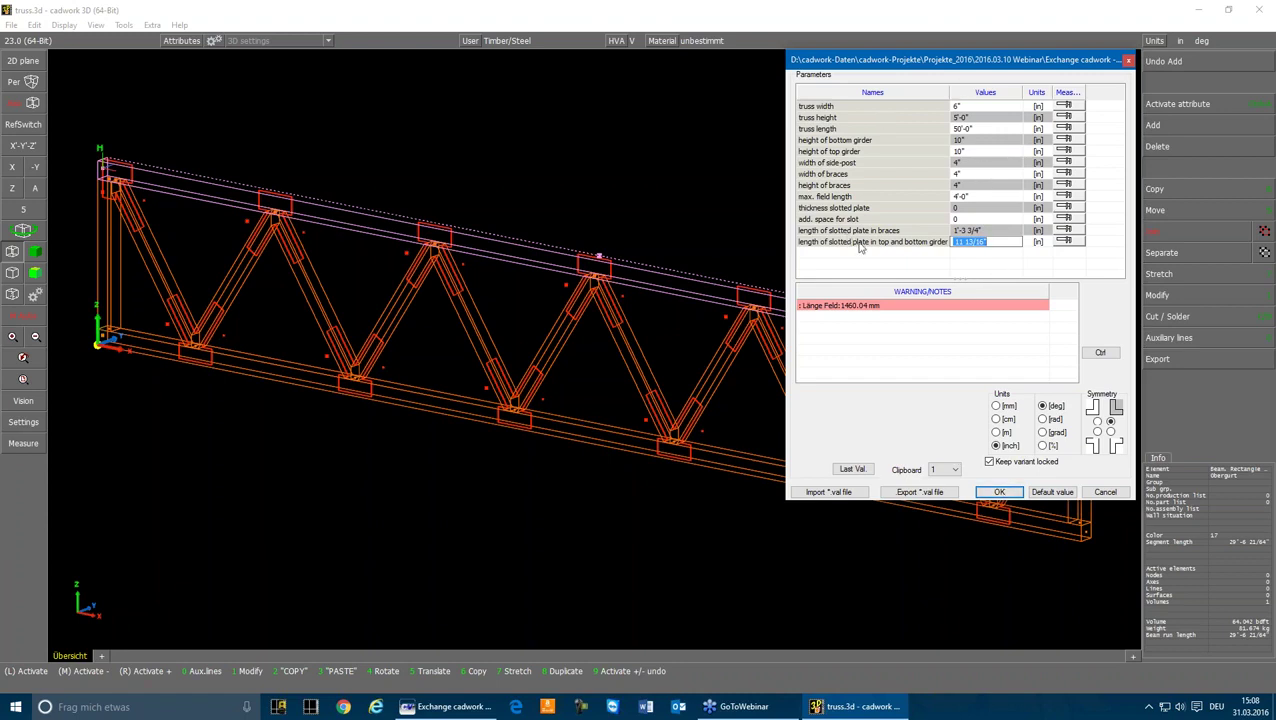
click(998, 491)
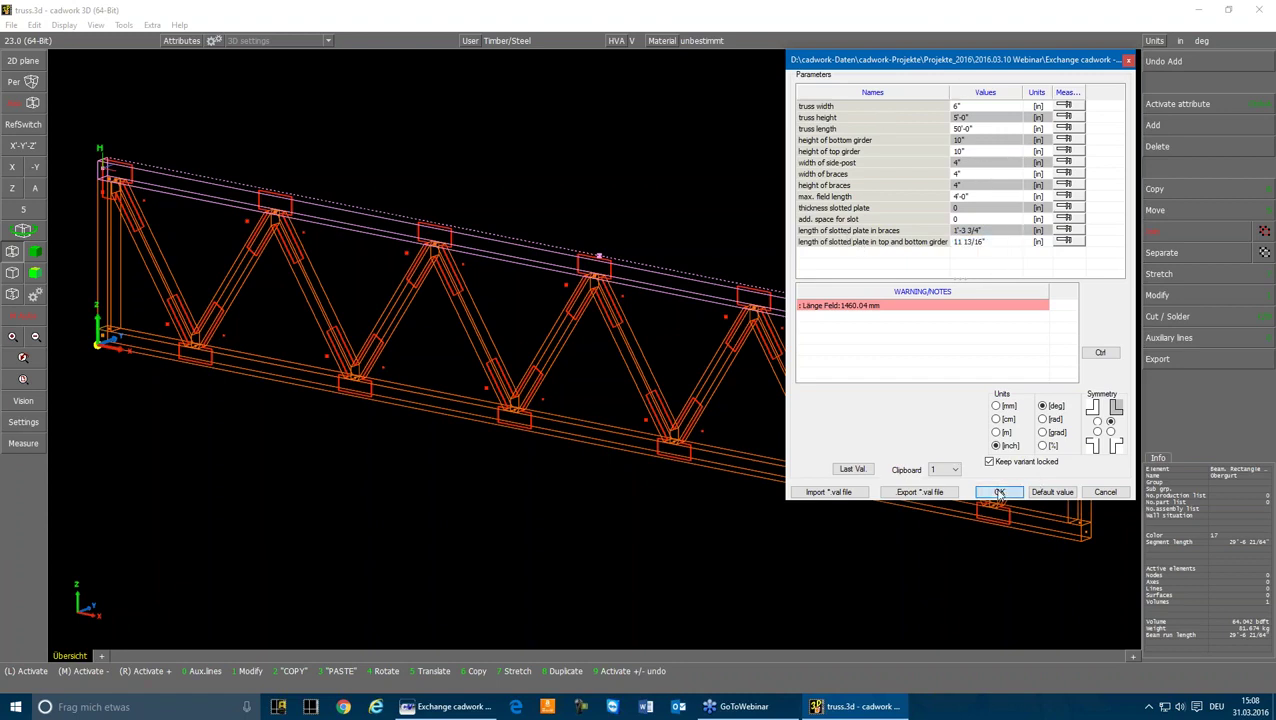
scroll(600, 330, down, 3)
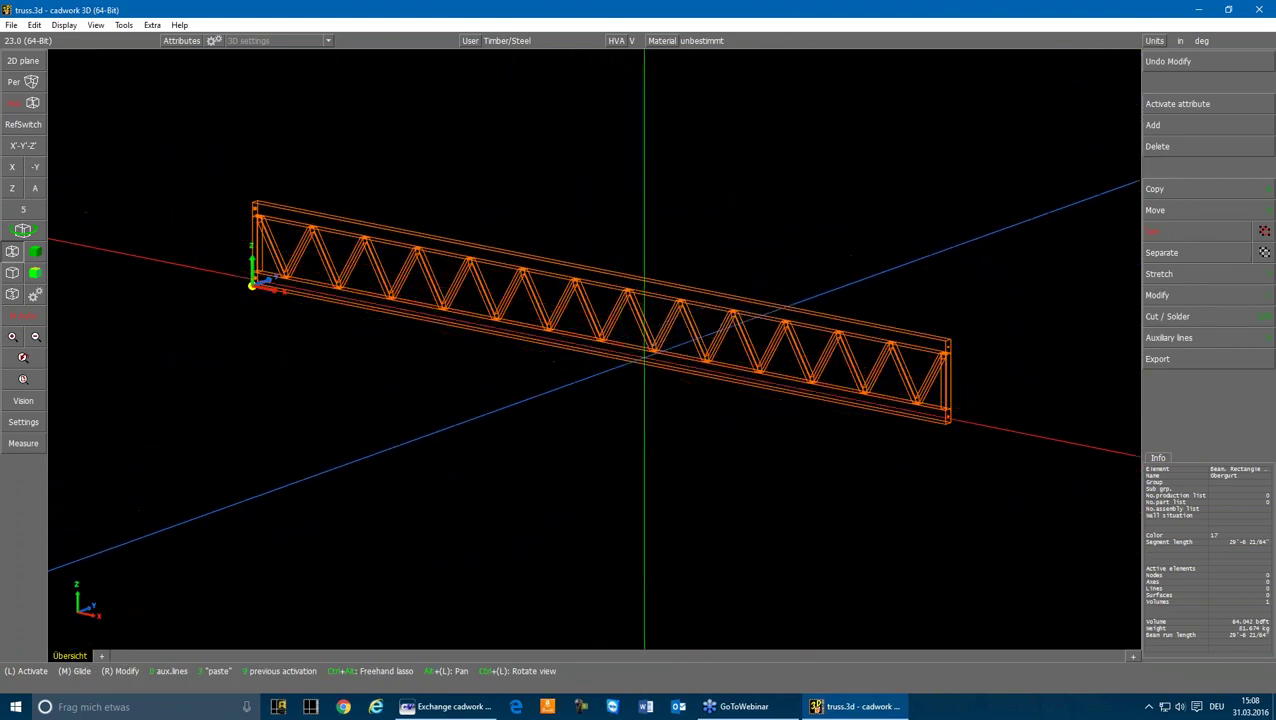
- Examine the attributes of one diagonal near the middle of the truss, then deselect it
click(664, 327)
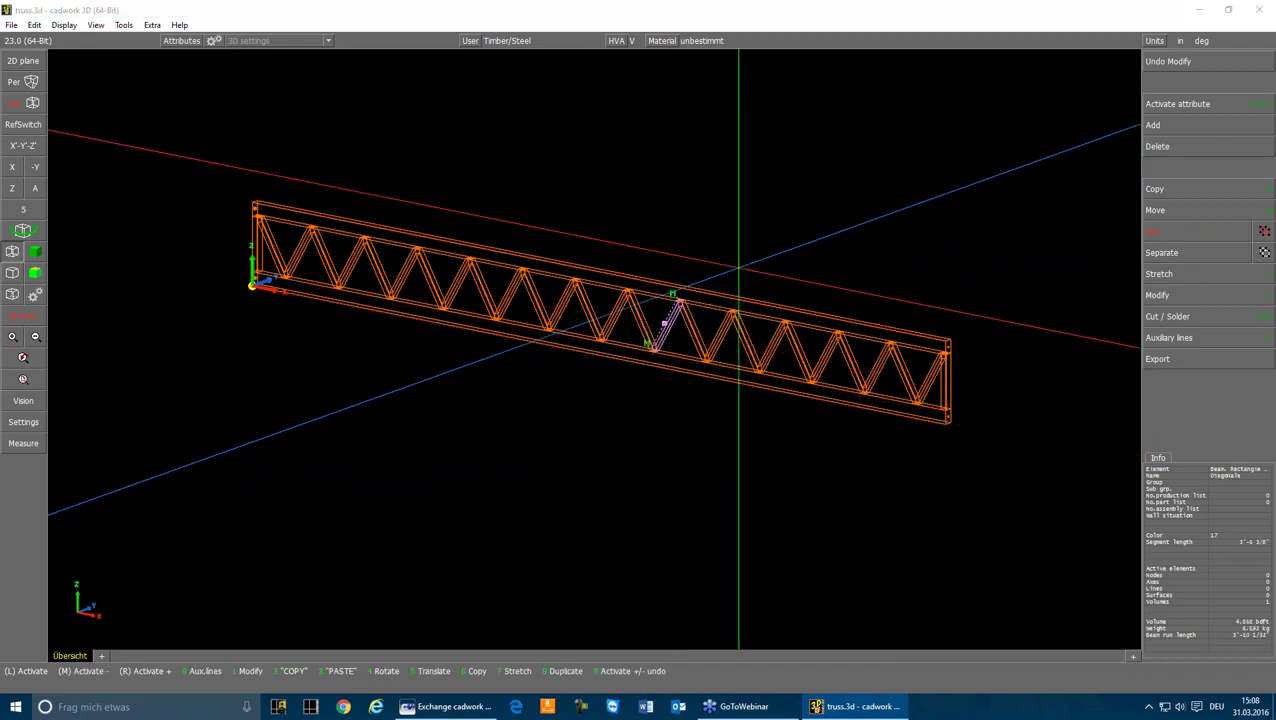
key(1)
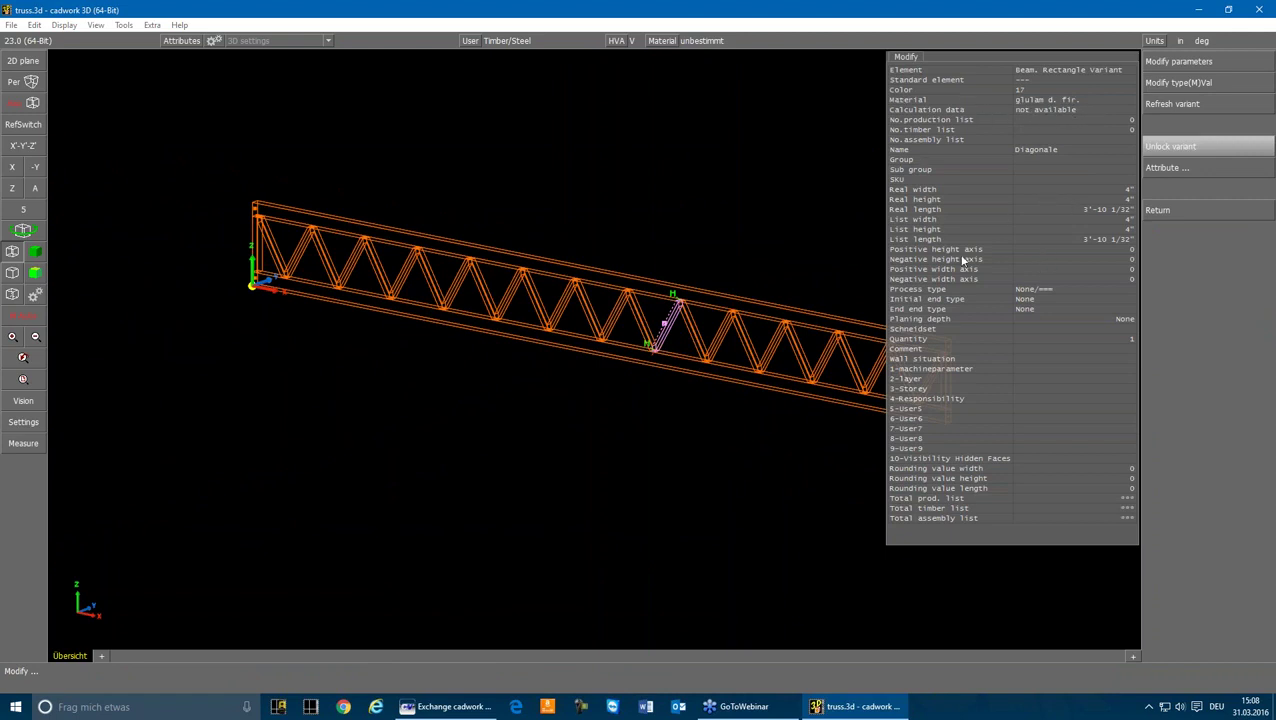
right_click(808, 178)
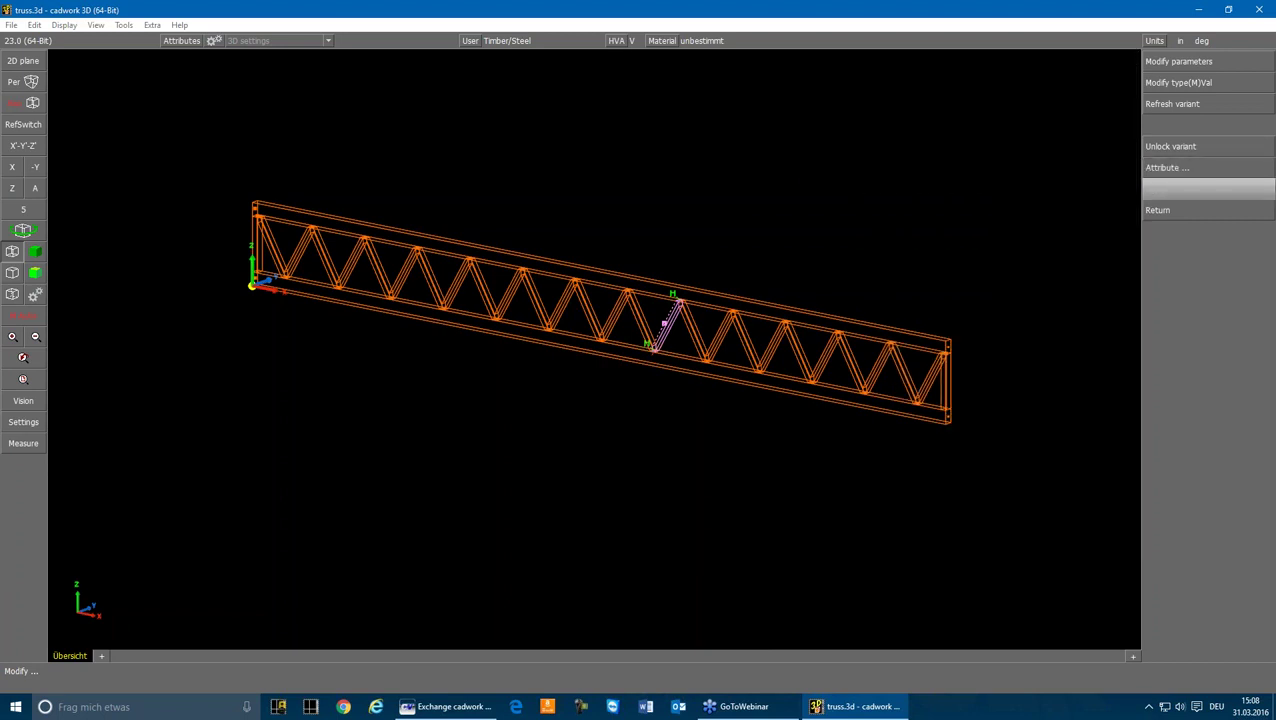
click(736, 175)
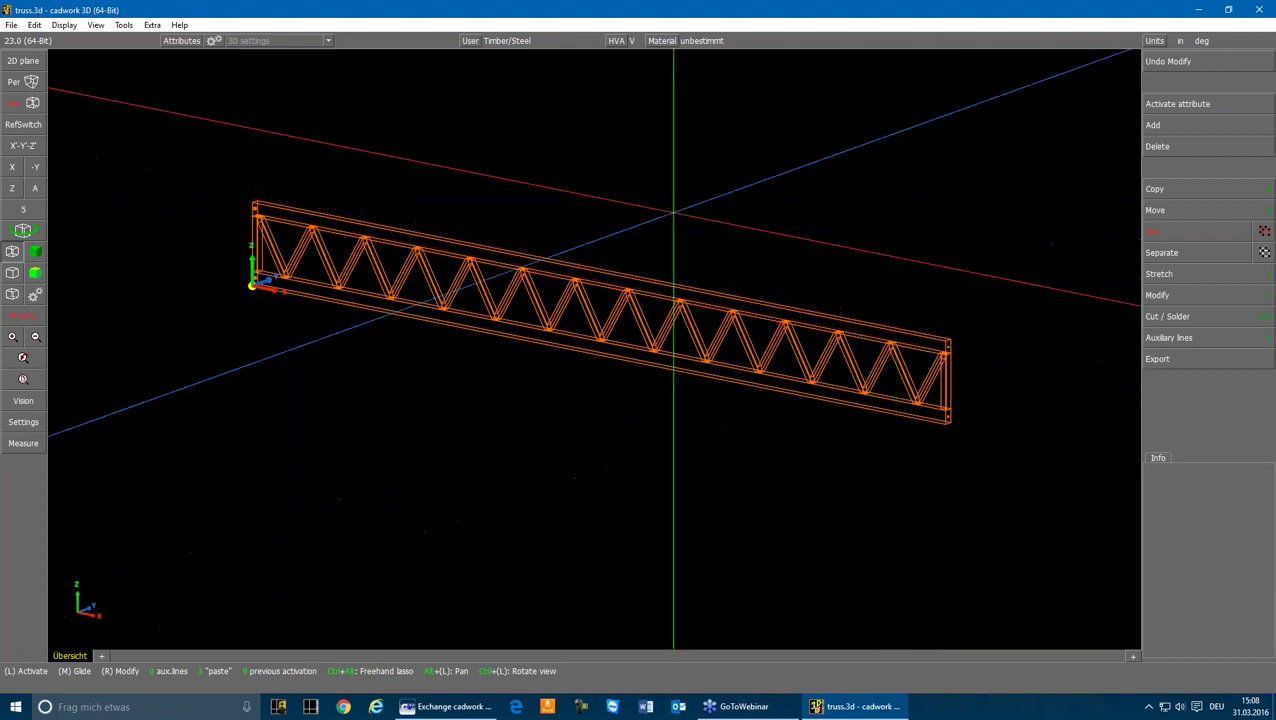
- Select the whole truss and add beam system axes to all its members
mouse_move(235, 147)
mouse_down()
mouse_move(706, 420)
mouse_move(991, 464)
mouse_up()
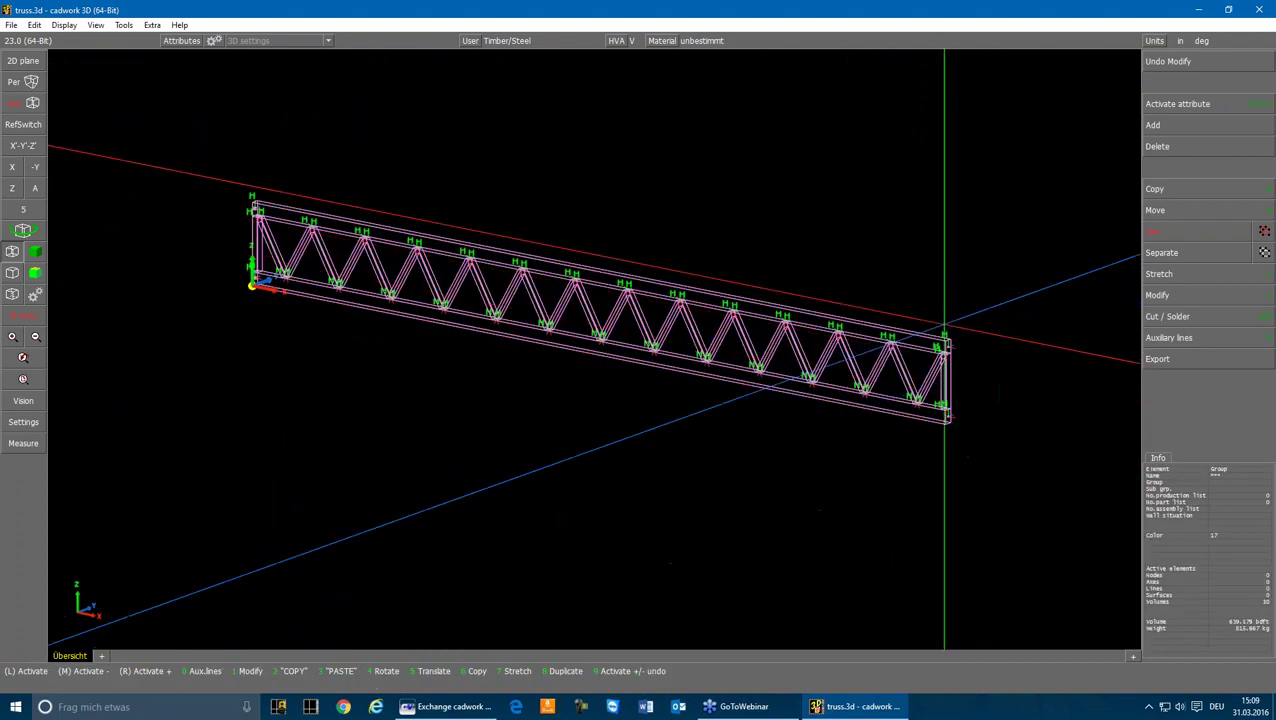
click(1153, 125)
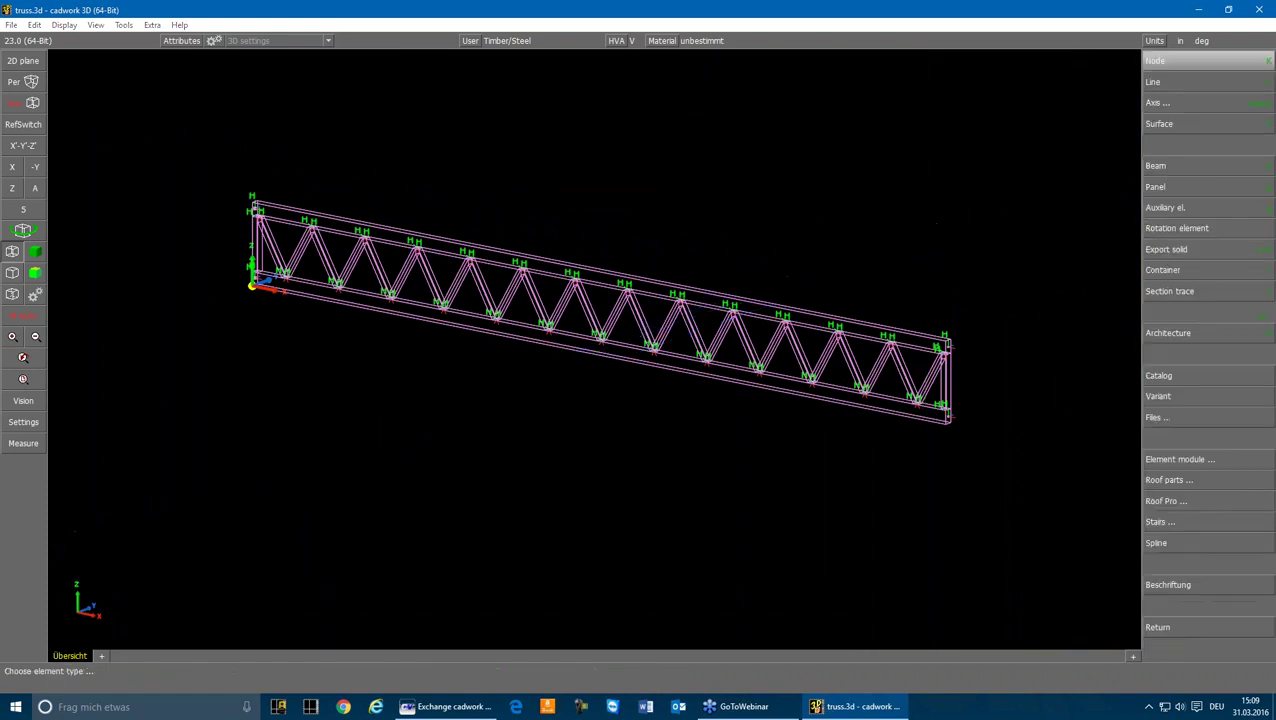
click(1184, 101)
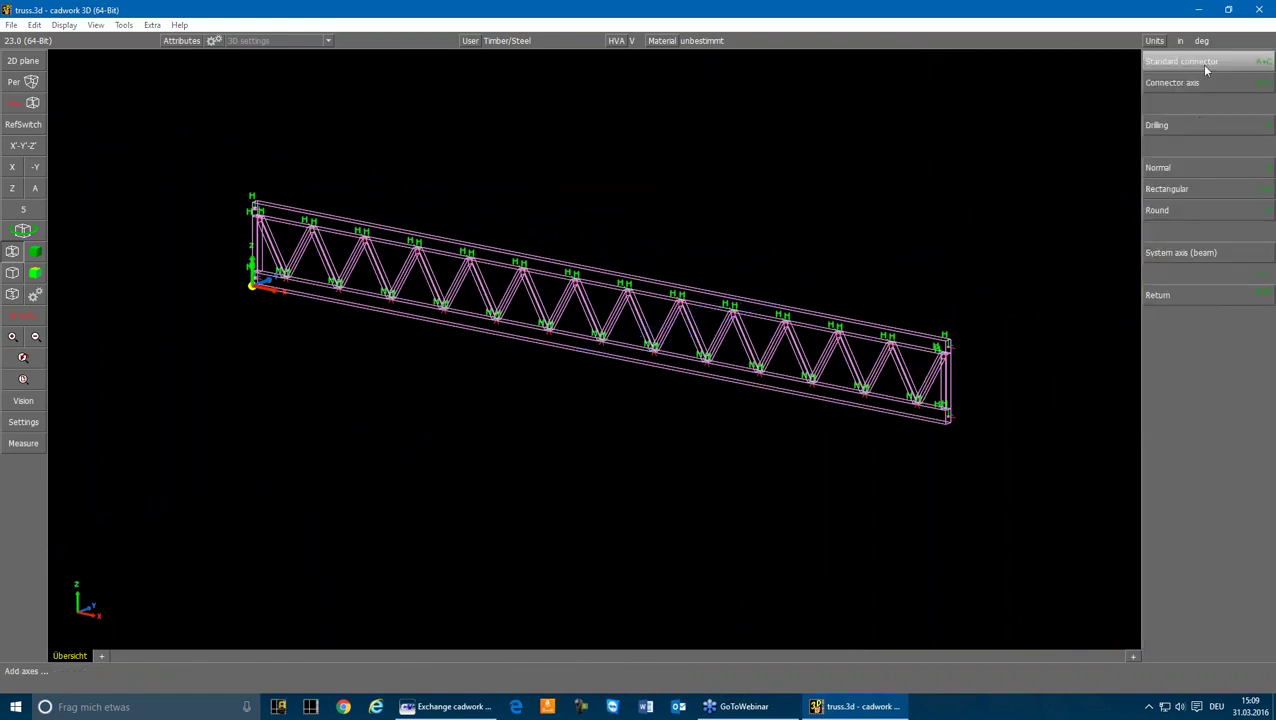
click(1176, 256)
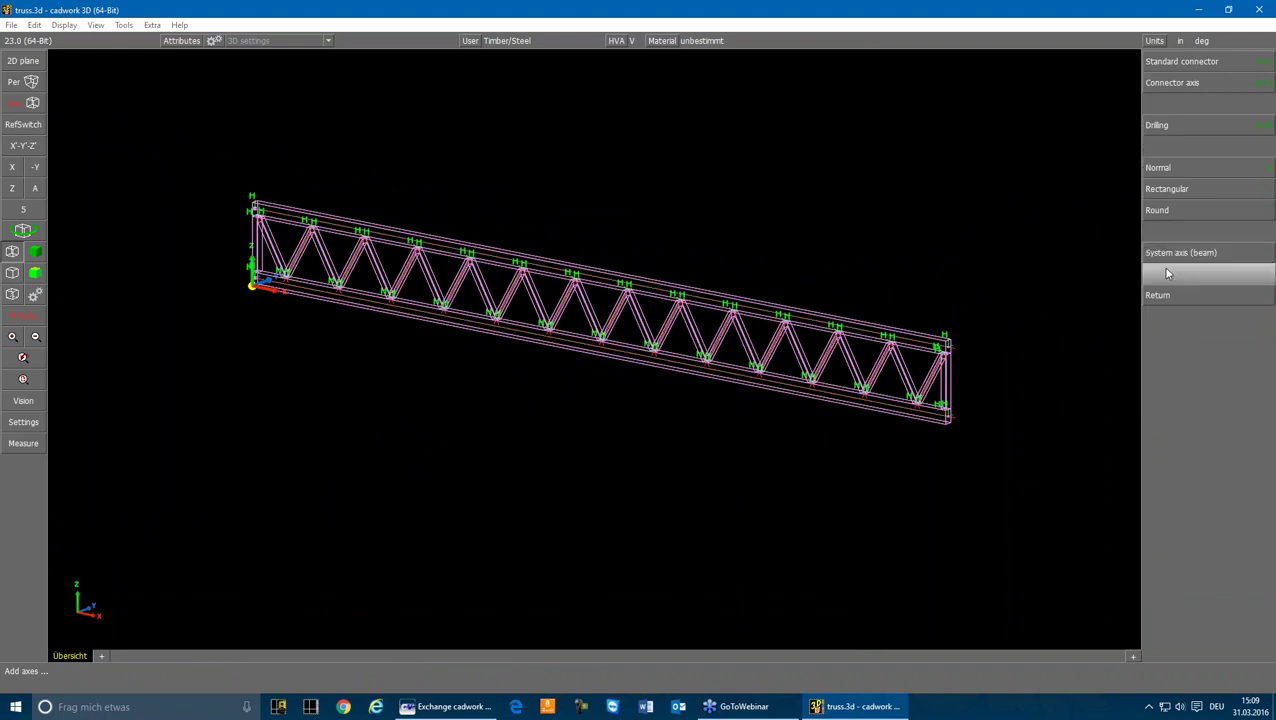
key(Escape)
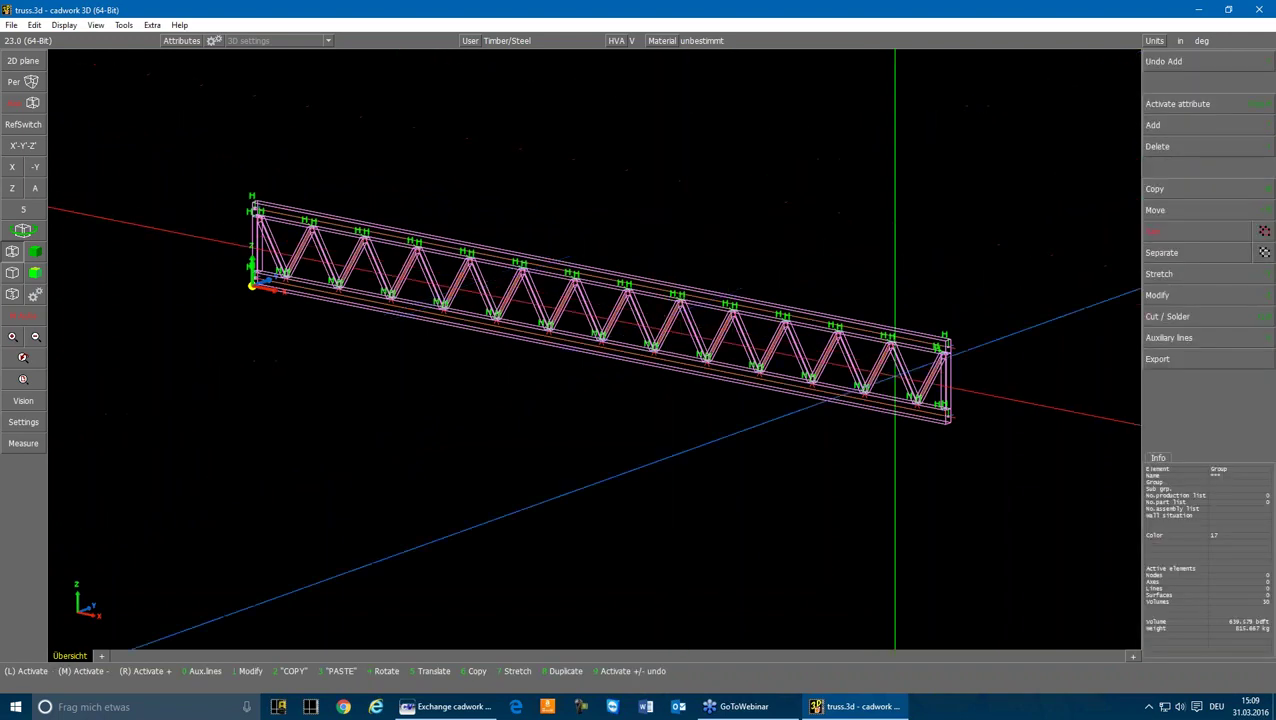
- Hide the truss's solid members so that only the system axes are displayed
scroll(940, 346, up, 5)
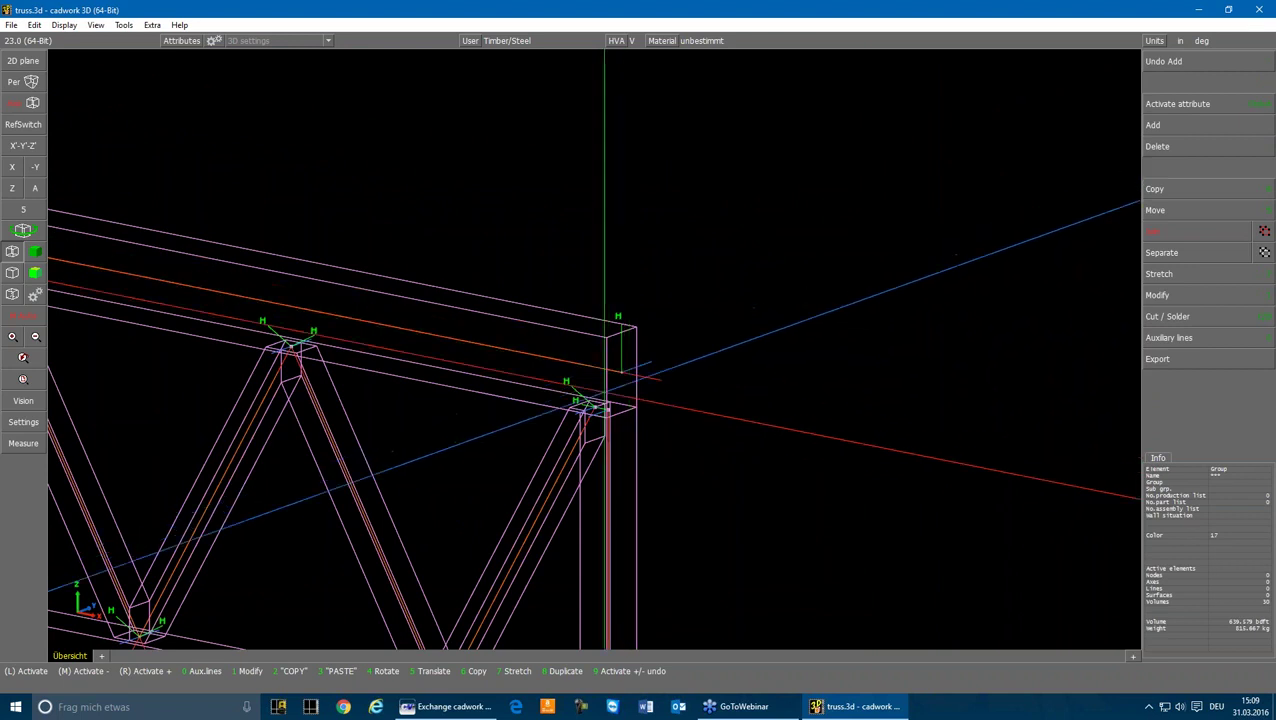
key(ctrl+h)
scroll(590, 400, down, 5)
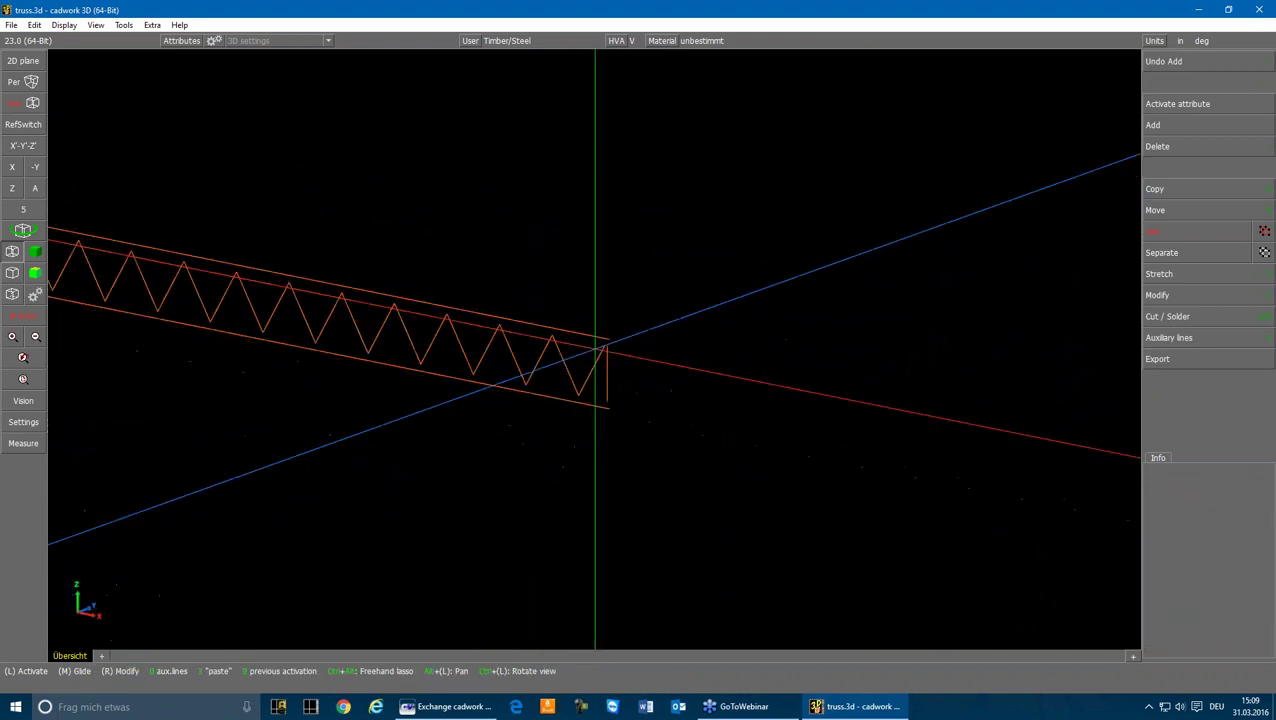
scroll(595, 330, down, 2)
scroll(604, 330, up, 2)
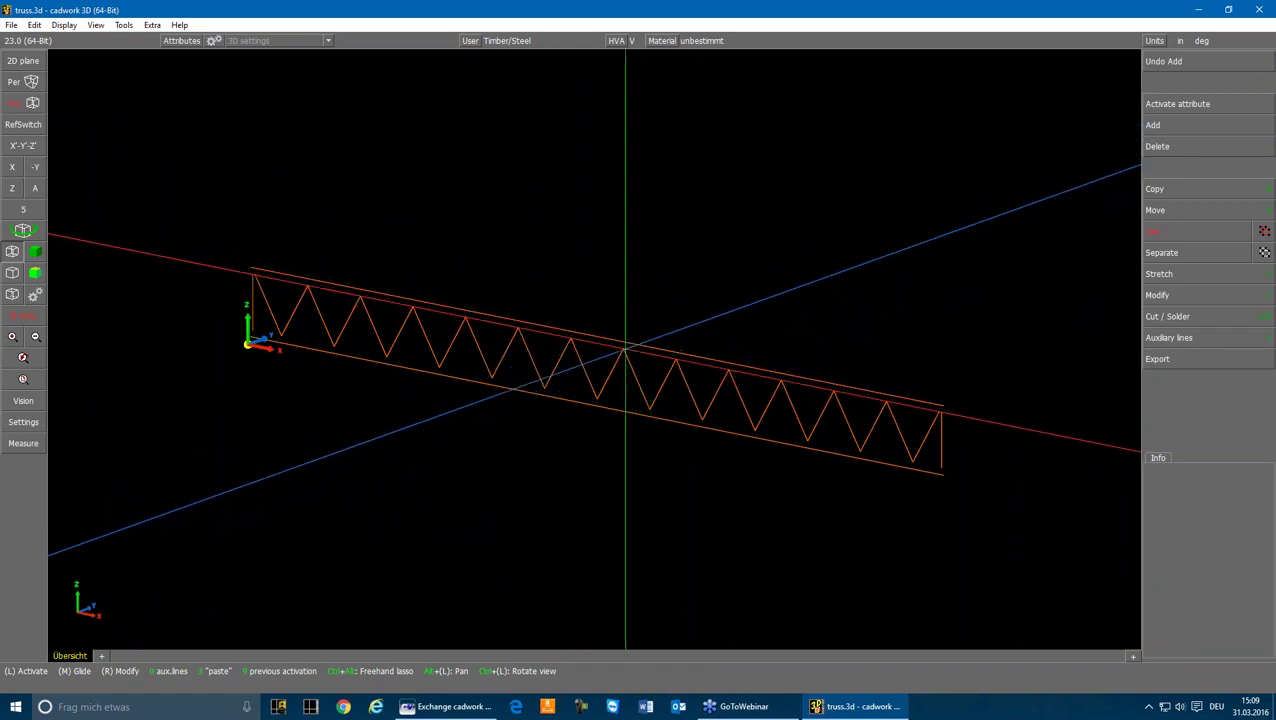
- Move the top girder's axis from its far end onto the upper end point of the last diagonal
click(624, 347)
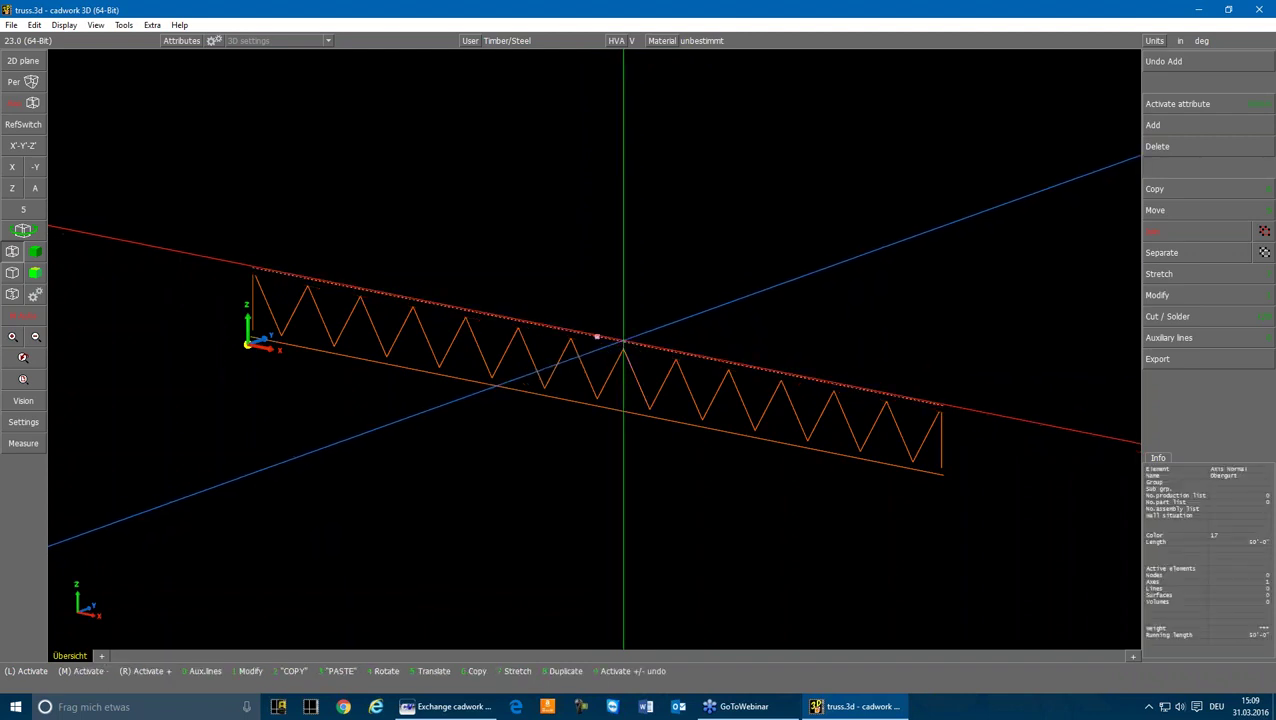
click(939, 400)
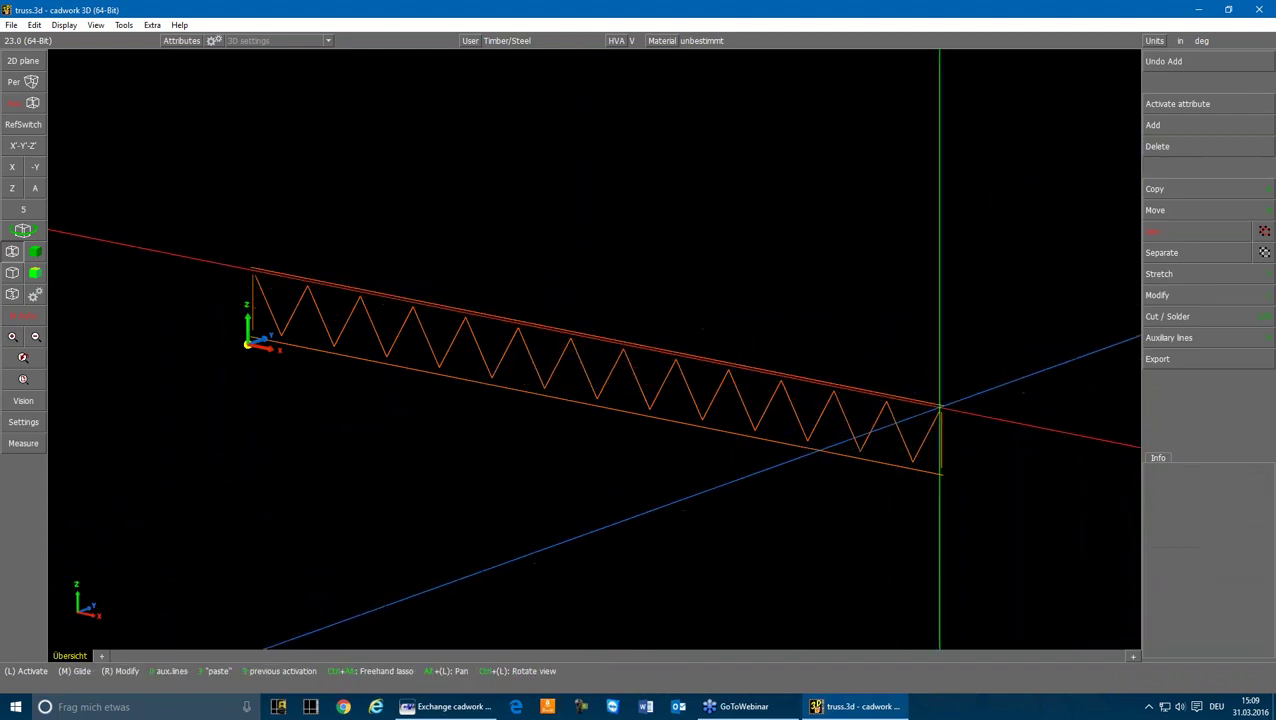
click(937, 403)
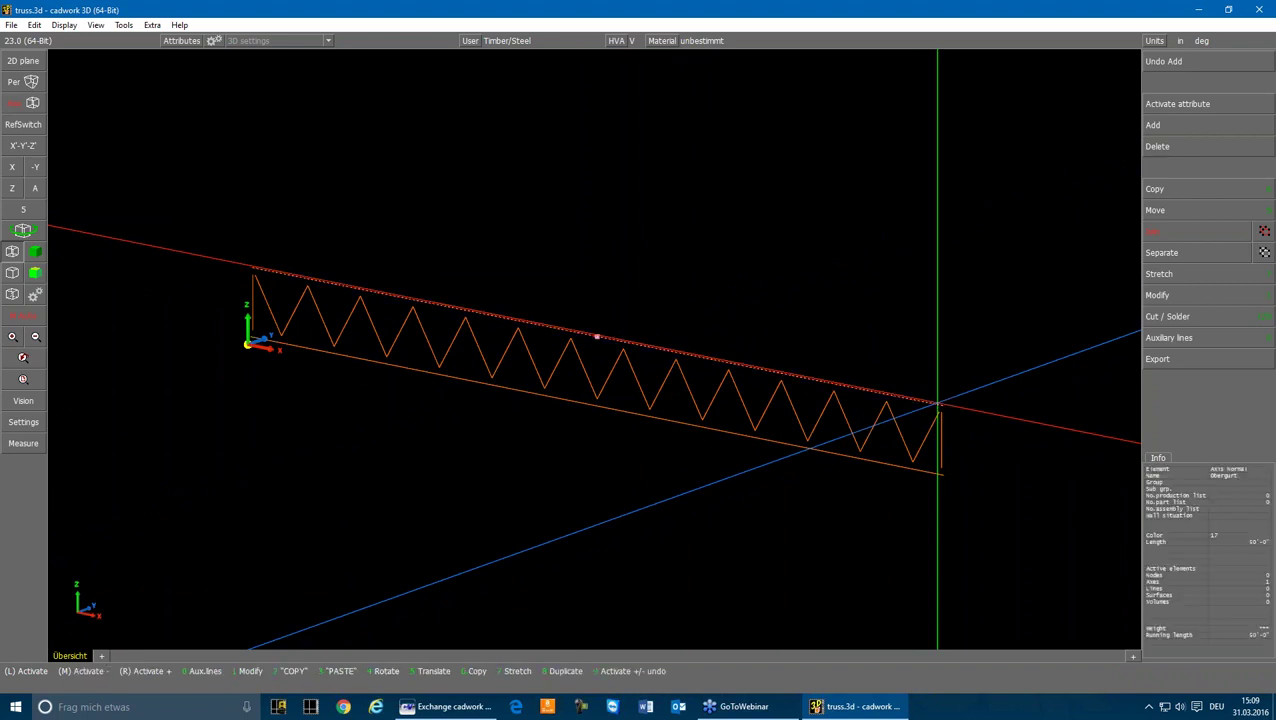
scroll(937, 403, up, 4)
click(598, 335)
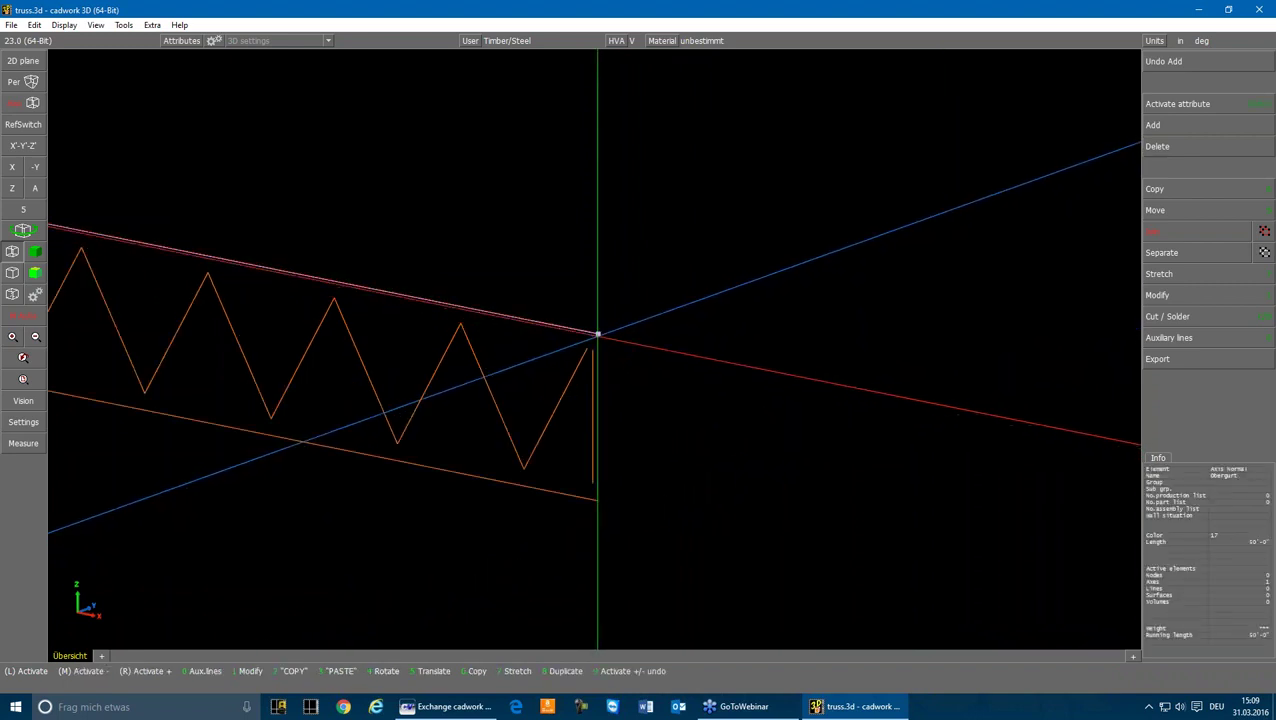
key(5)
click(586, 348)
- Move the far side post's axis to the last diagonal's upper end, and the bottom girder's axis to that post's lower end
click(592, 350)
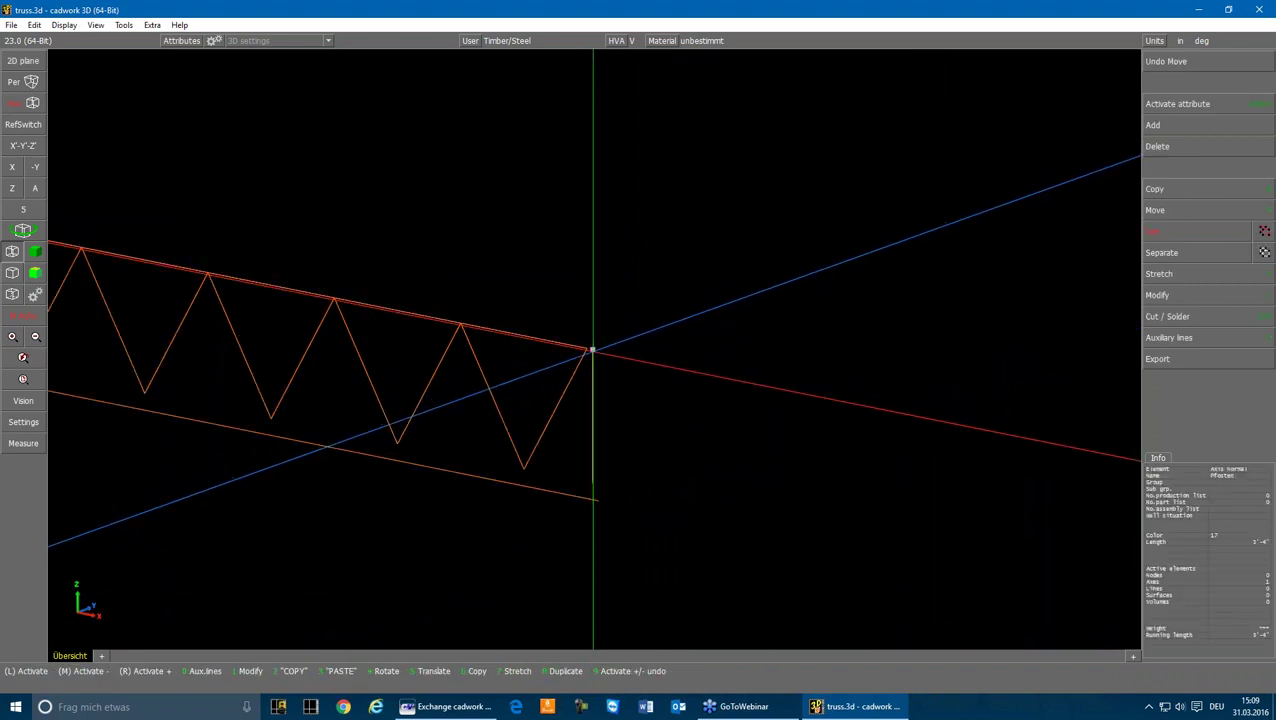
key(5)
click(586, 348)
click(597, 501)
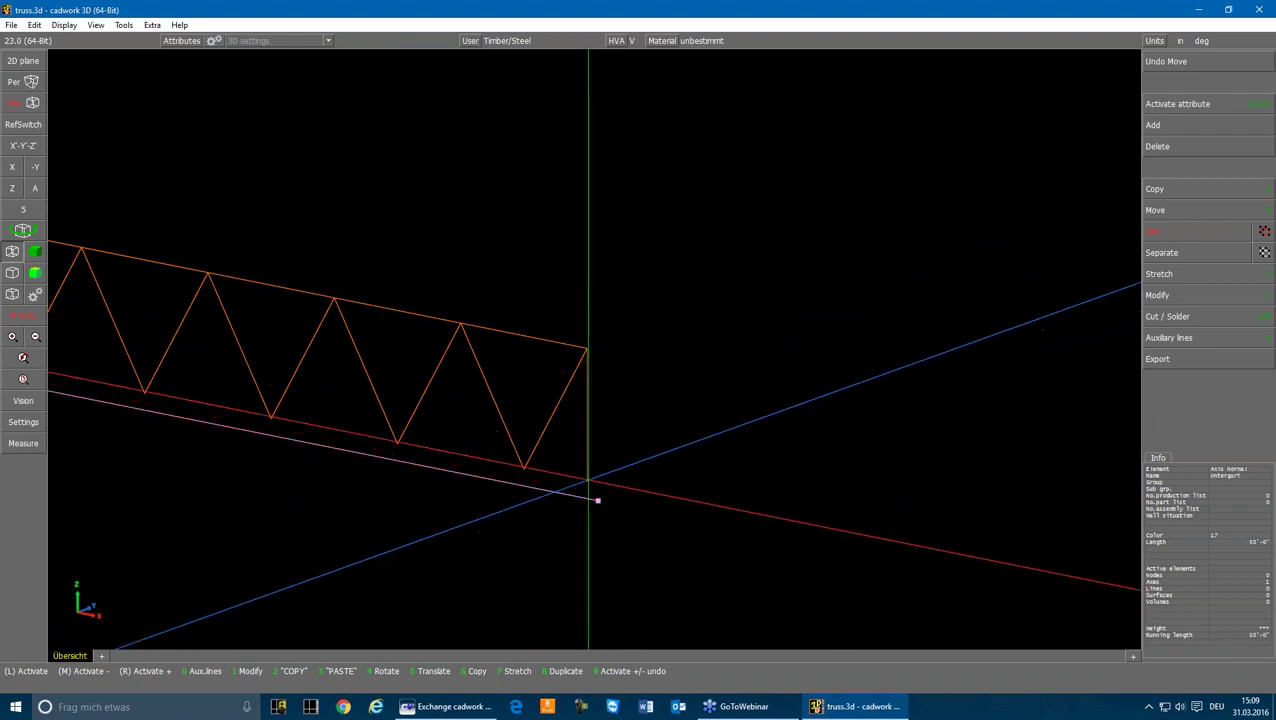
key(5)
click(587, 481)
scroll(473, 449, down, 4)
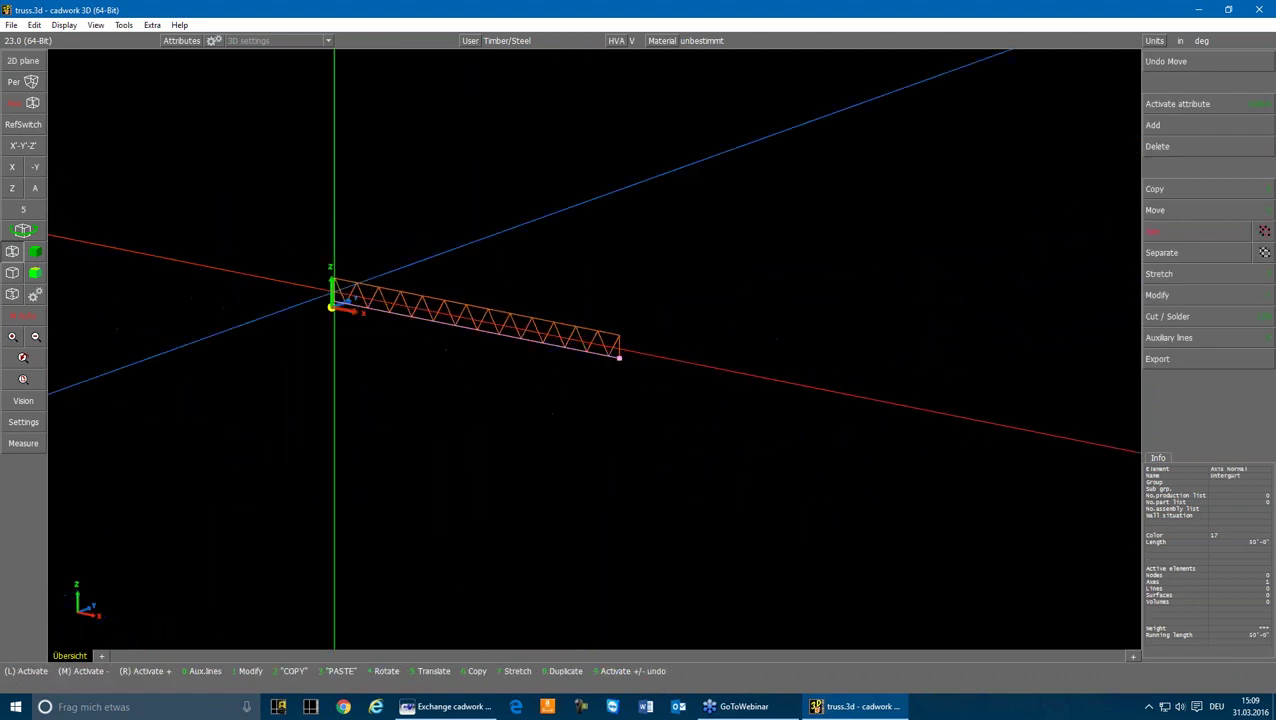
- Move the side post's axis near the origin onto the upper end point of the first diagonal
scroll(345, 275, up, 4)
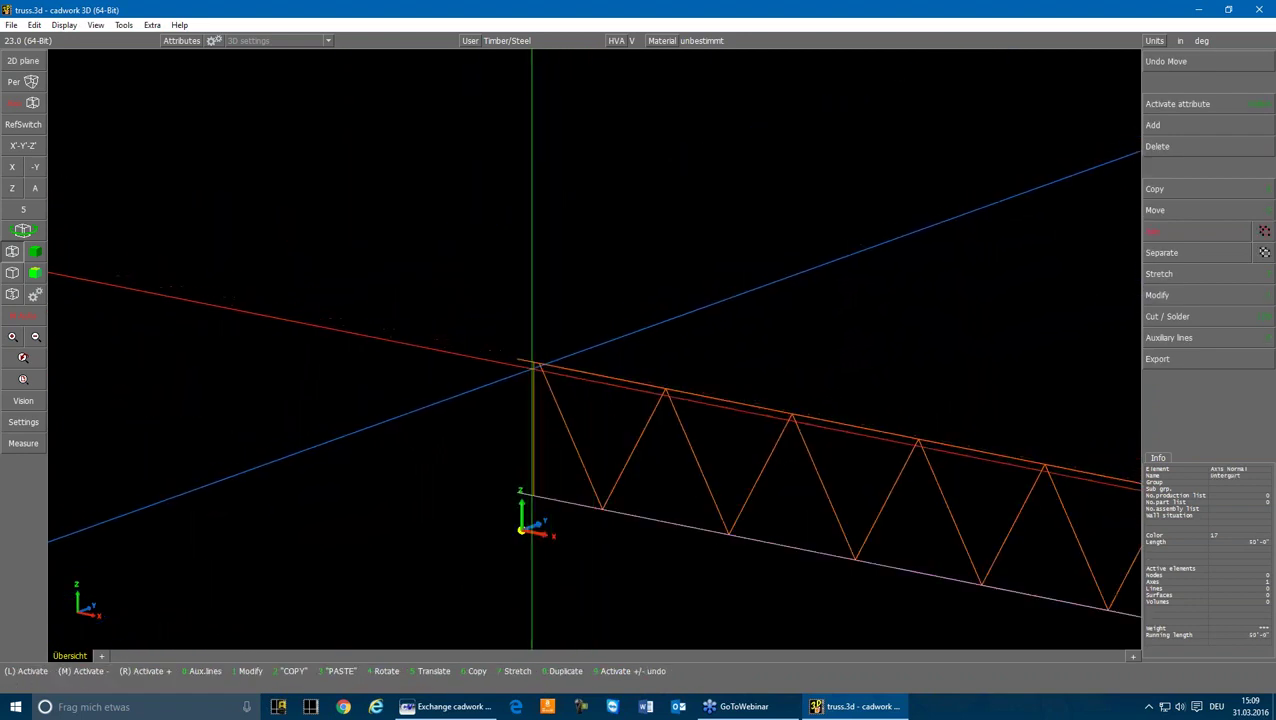
scroll(532, 362, up, 3)
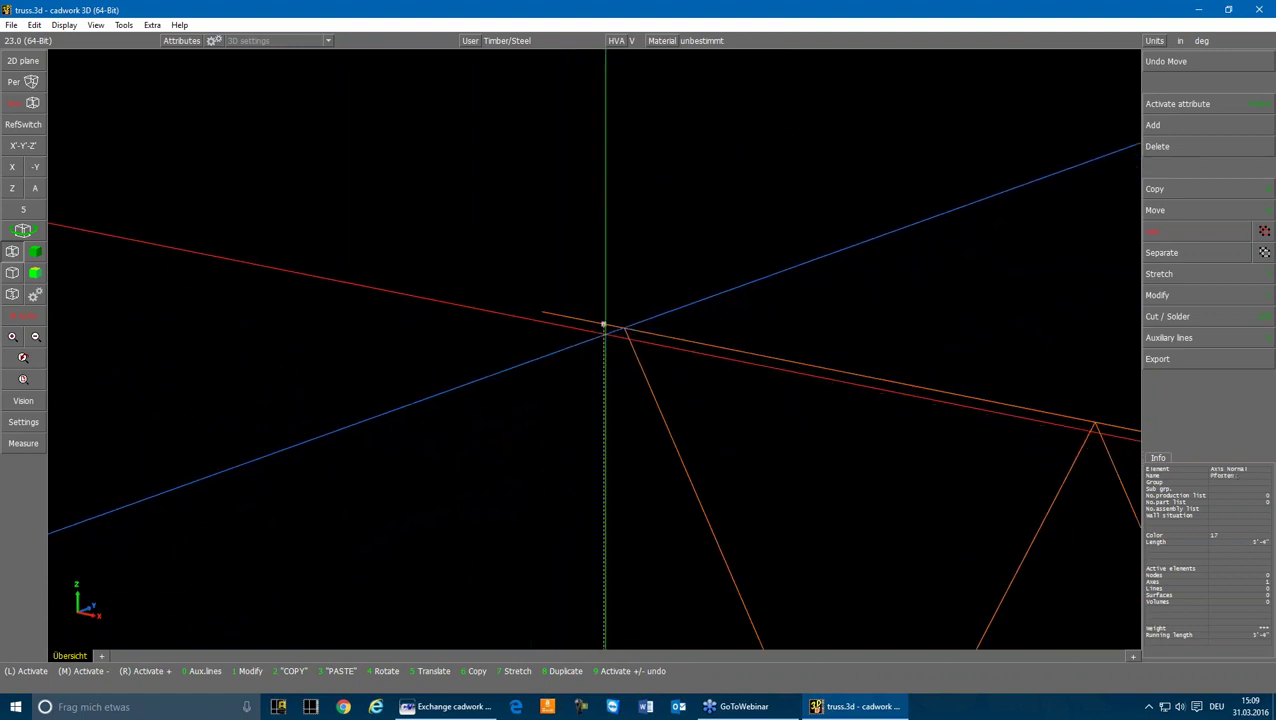
key(5)
click(624, 329)
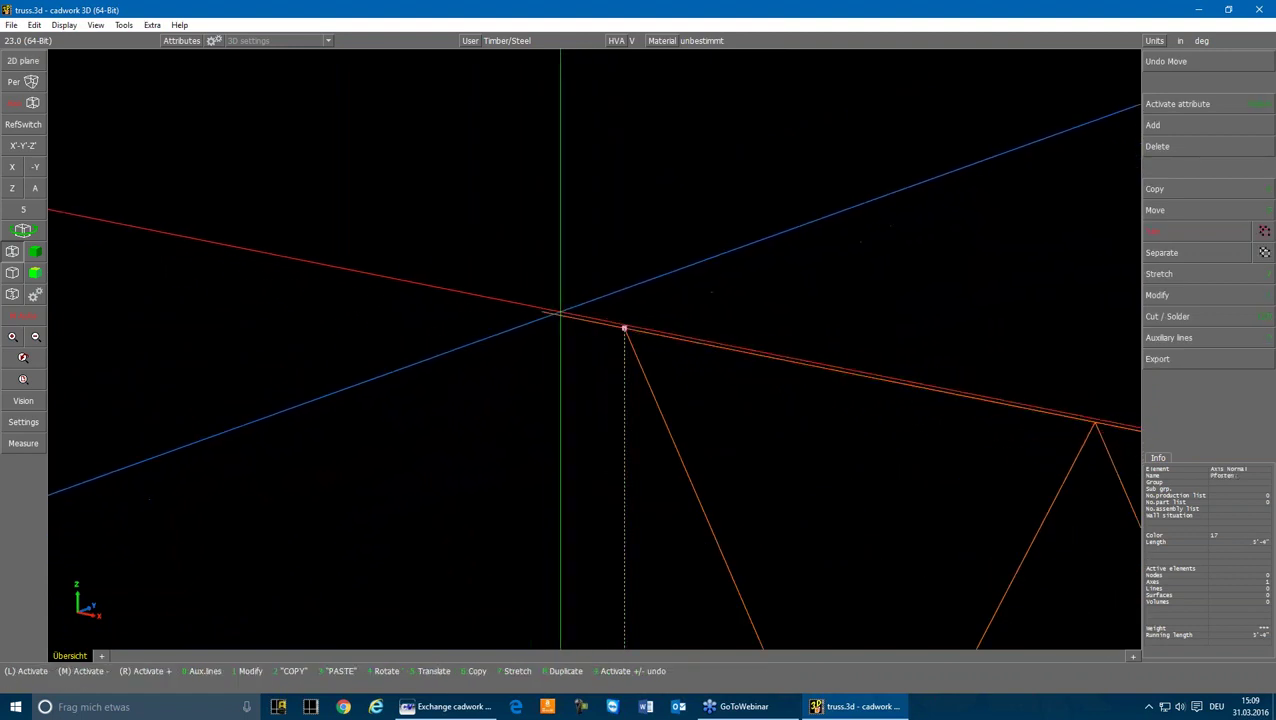
- Stretch the top and bottom girder axes so their ends near the origin meet the side post's upper and lower end points
click(561, 315)
key(7)
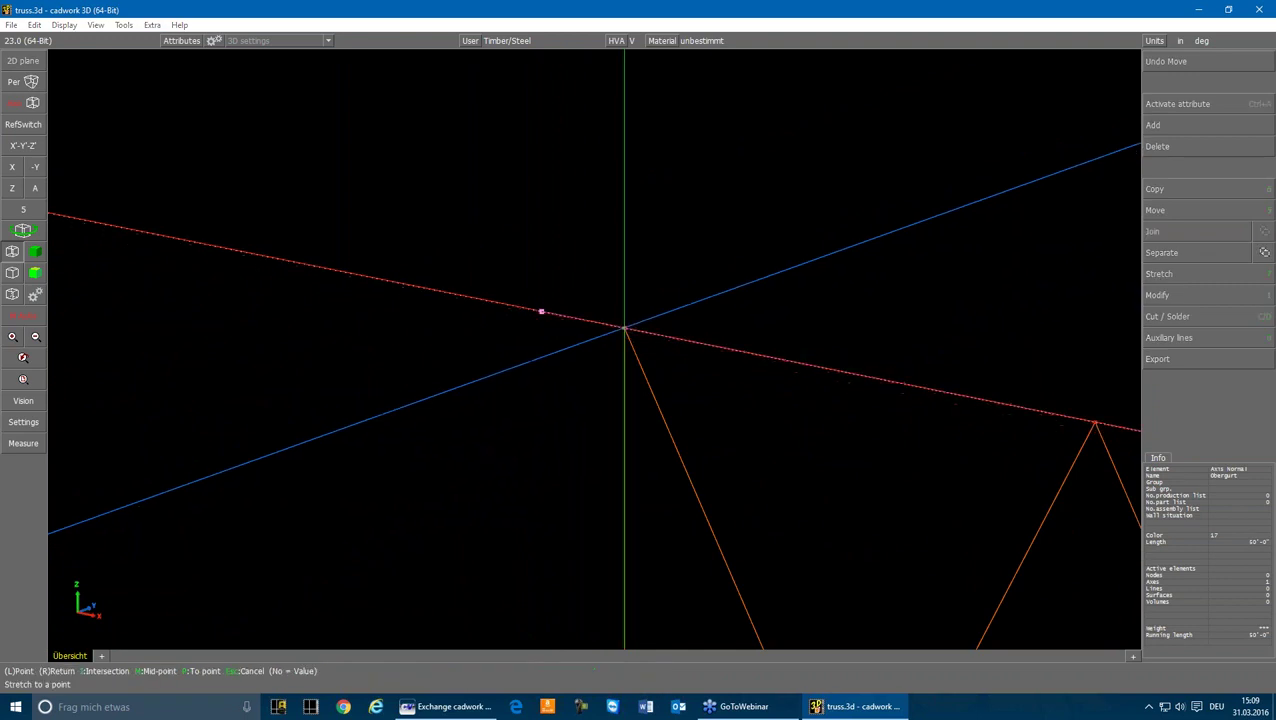
click(624, 328)
scroll(590, 340, down, 3)
click(575, 465)
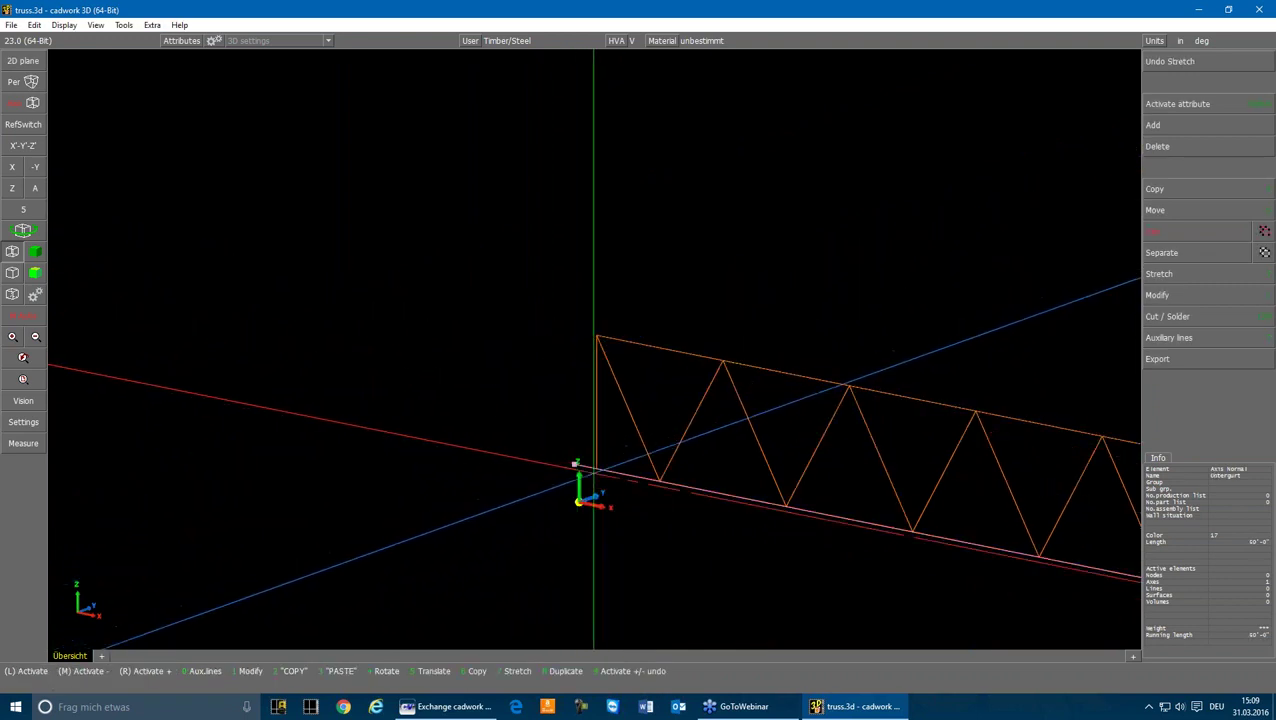
key(7)
click(597, 469)
click(723, 308)
scroll(641, 382, down, 6)
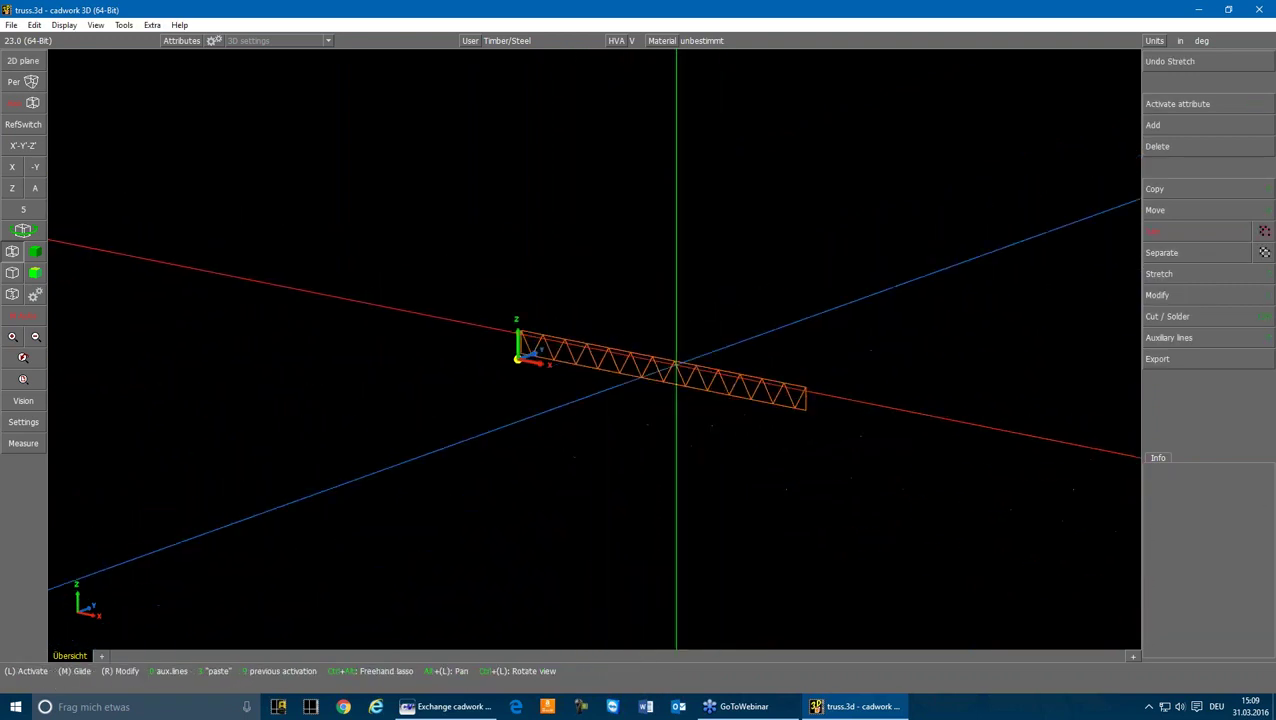
- Select all the truss axes and export only these active elements as truss.dxf, with layers by name
scroll(676, 364, up, 3)
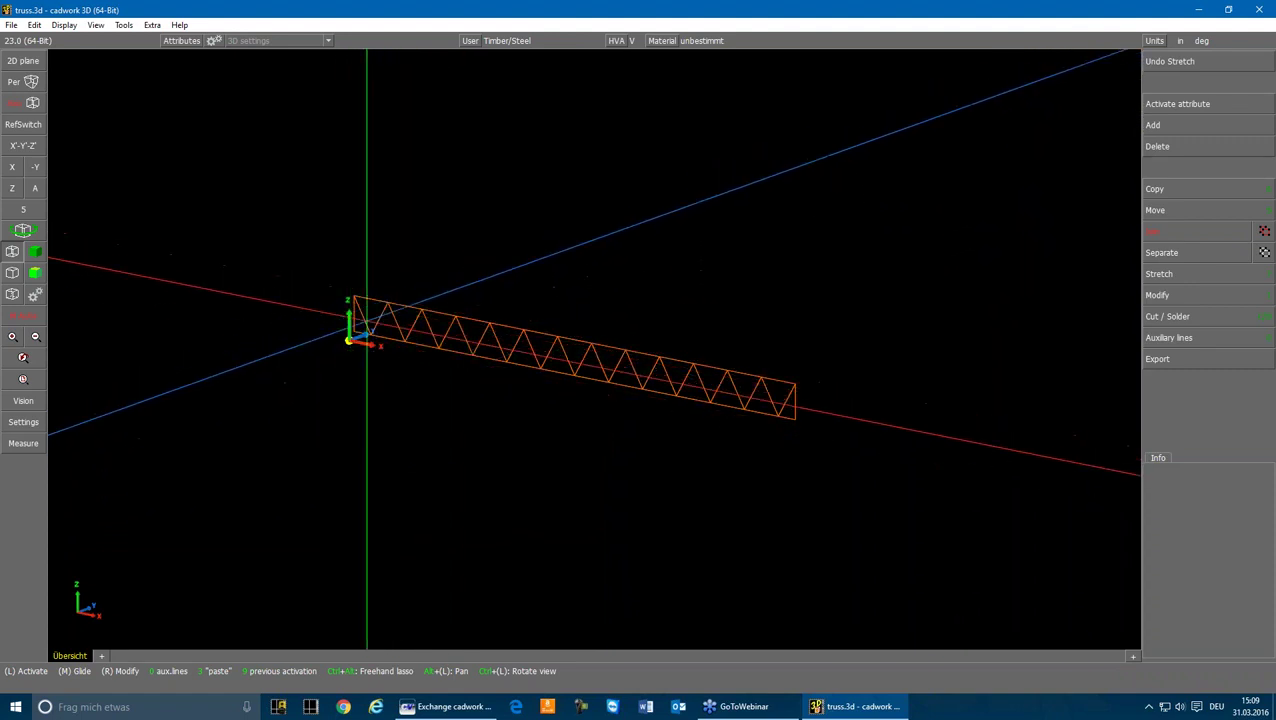
click(366, 321)
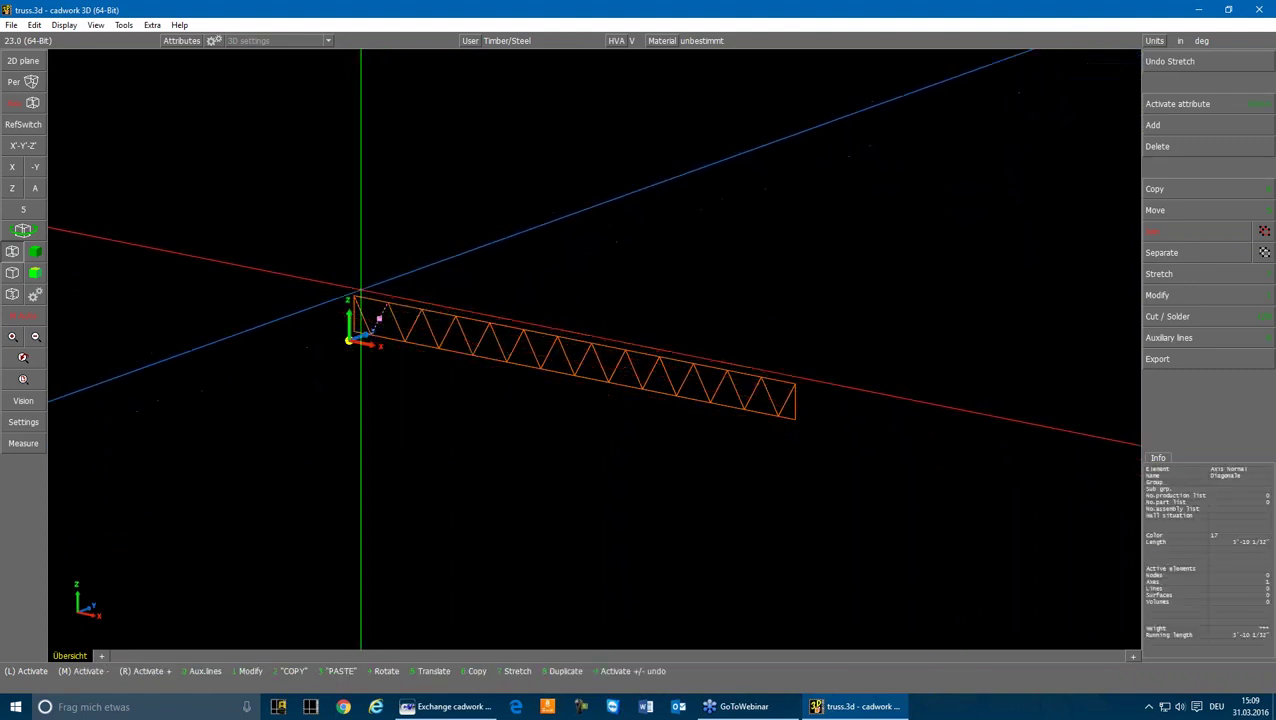
click(277, 224)
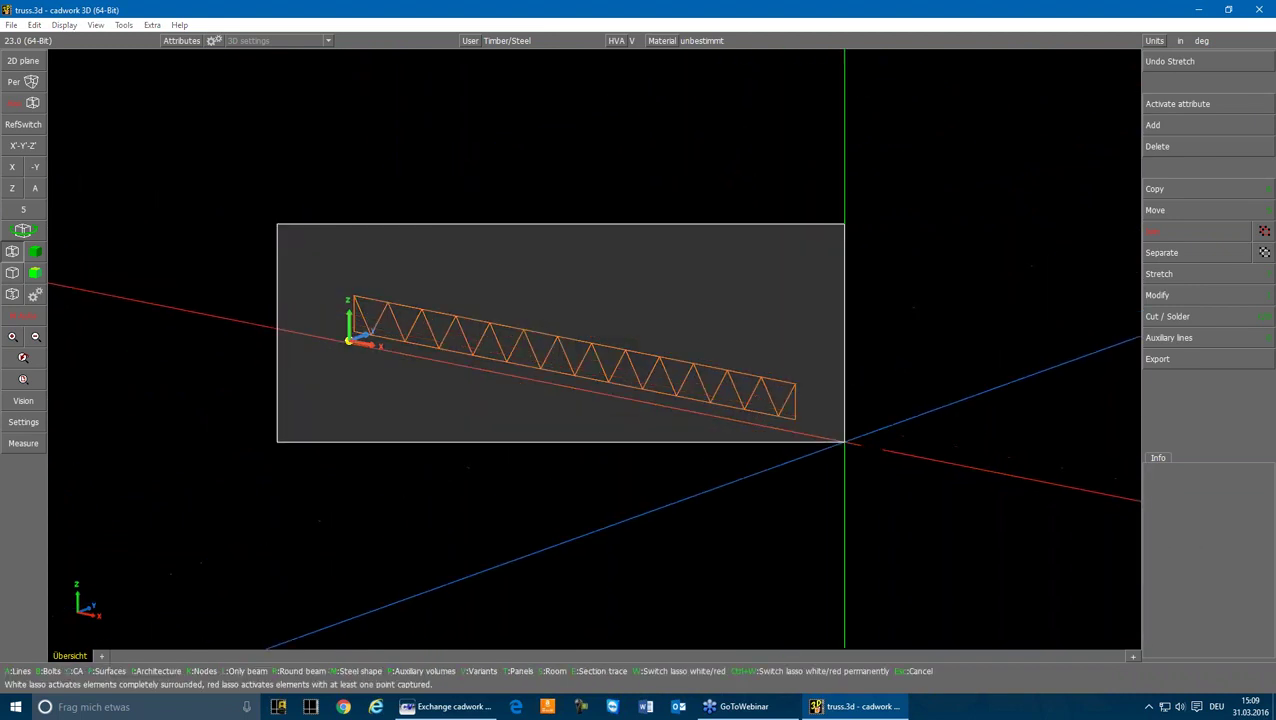
click(844, 441)
click(1179, 362)
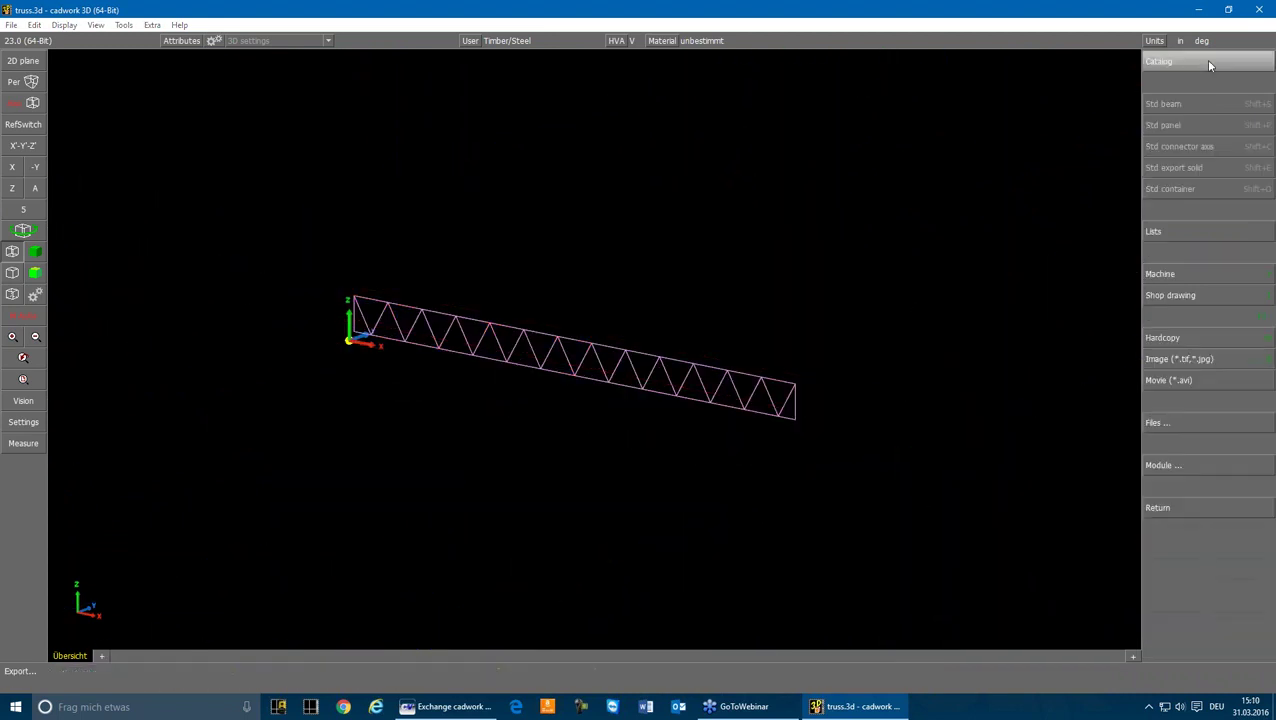
click(1168, 422)
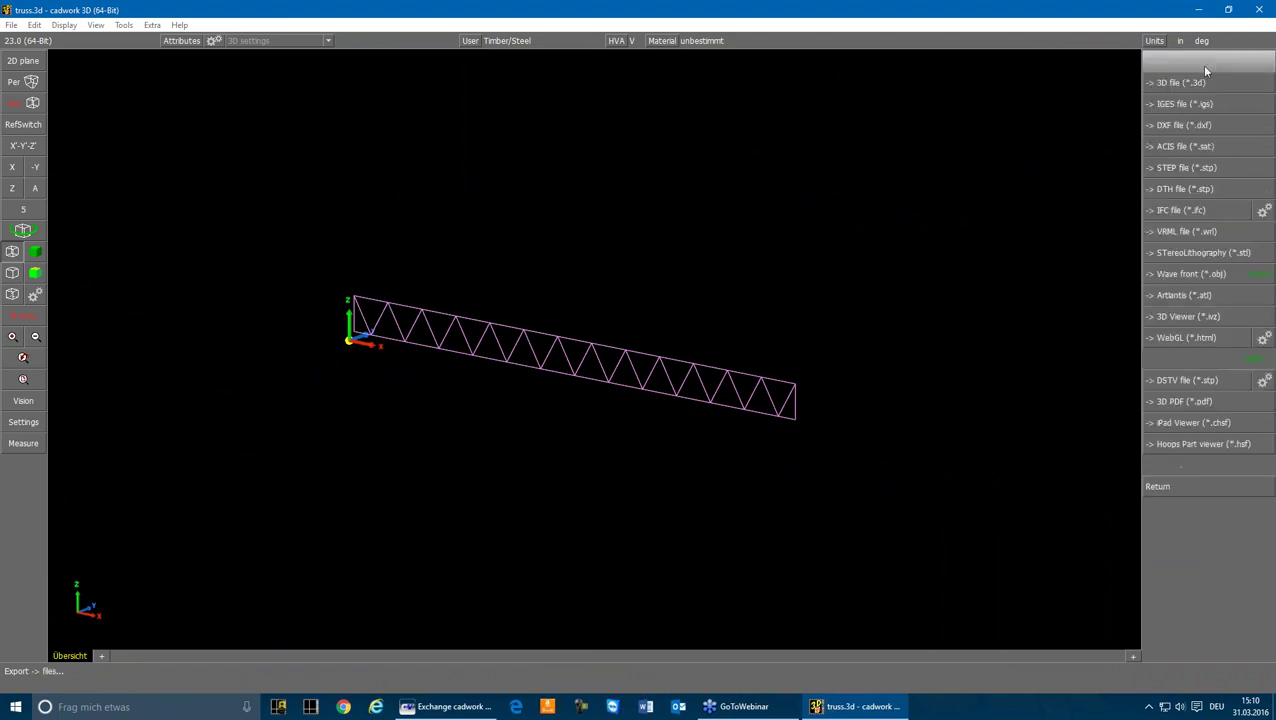
click(1190, 127)
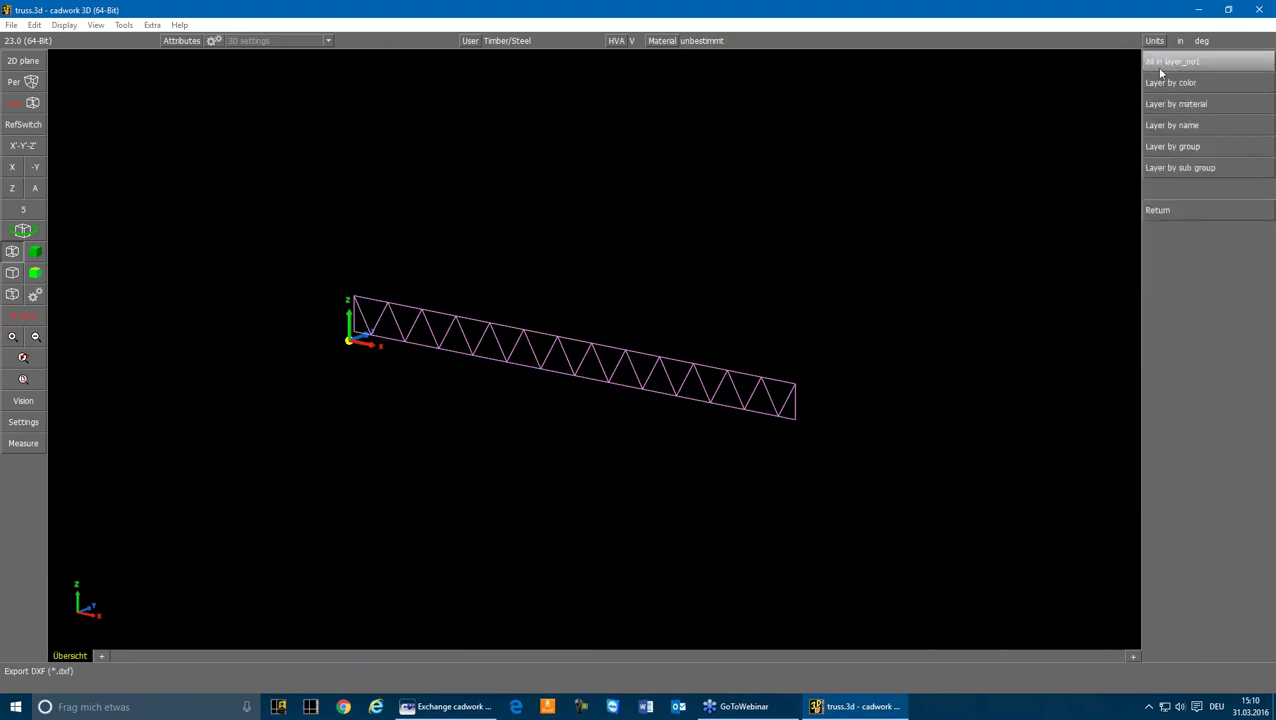
click(1181, 127)
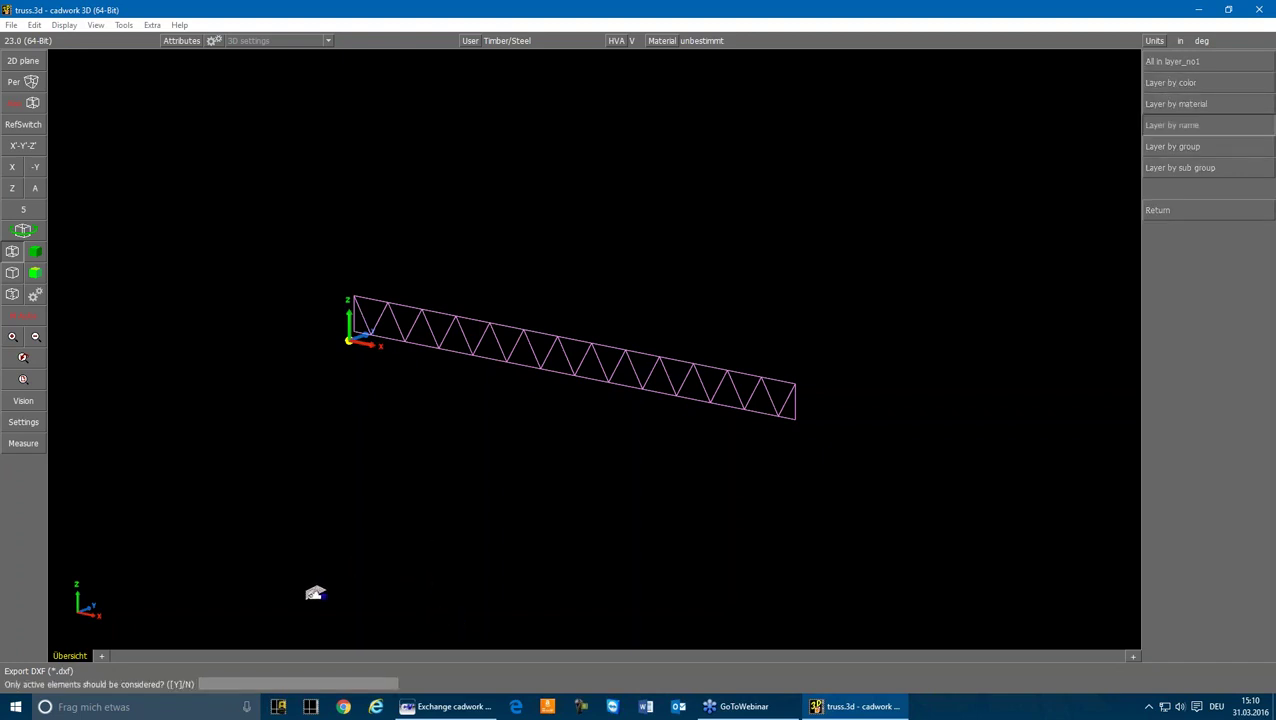
key(Return)
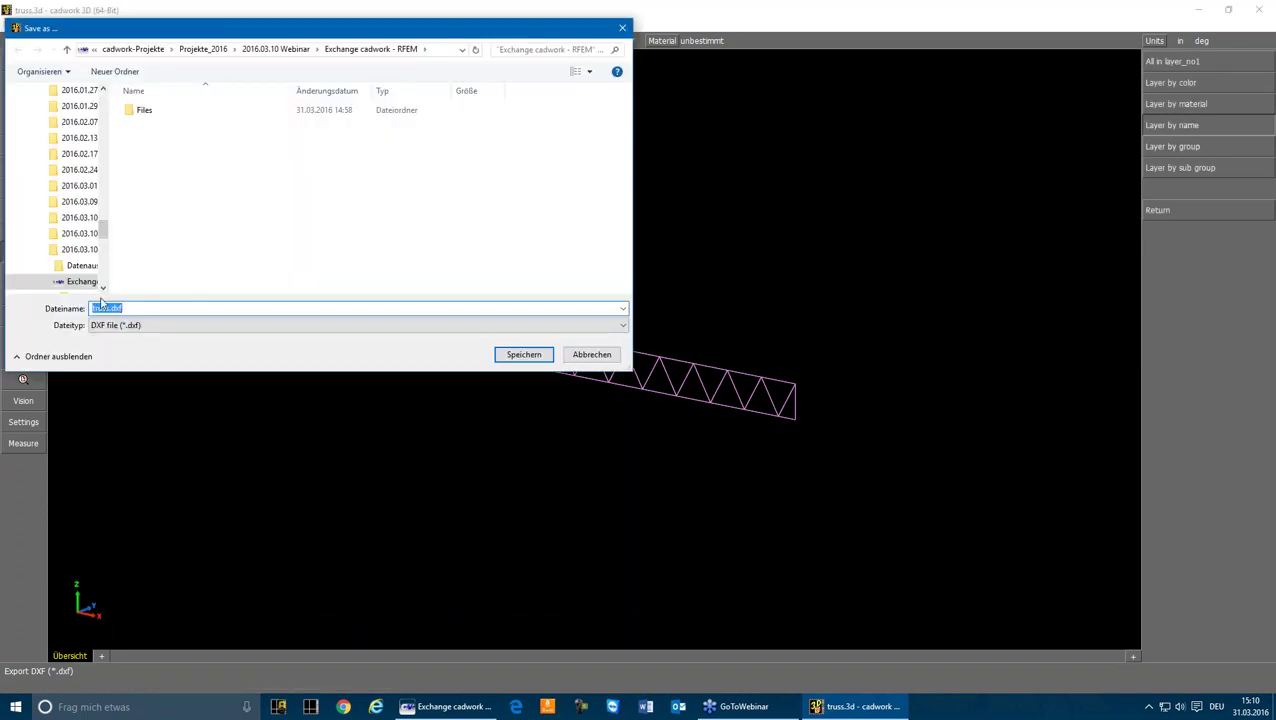
click(523, 355)
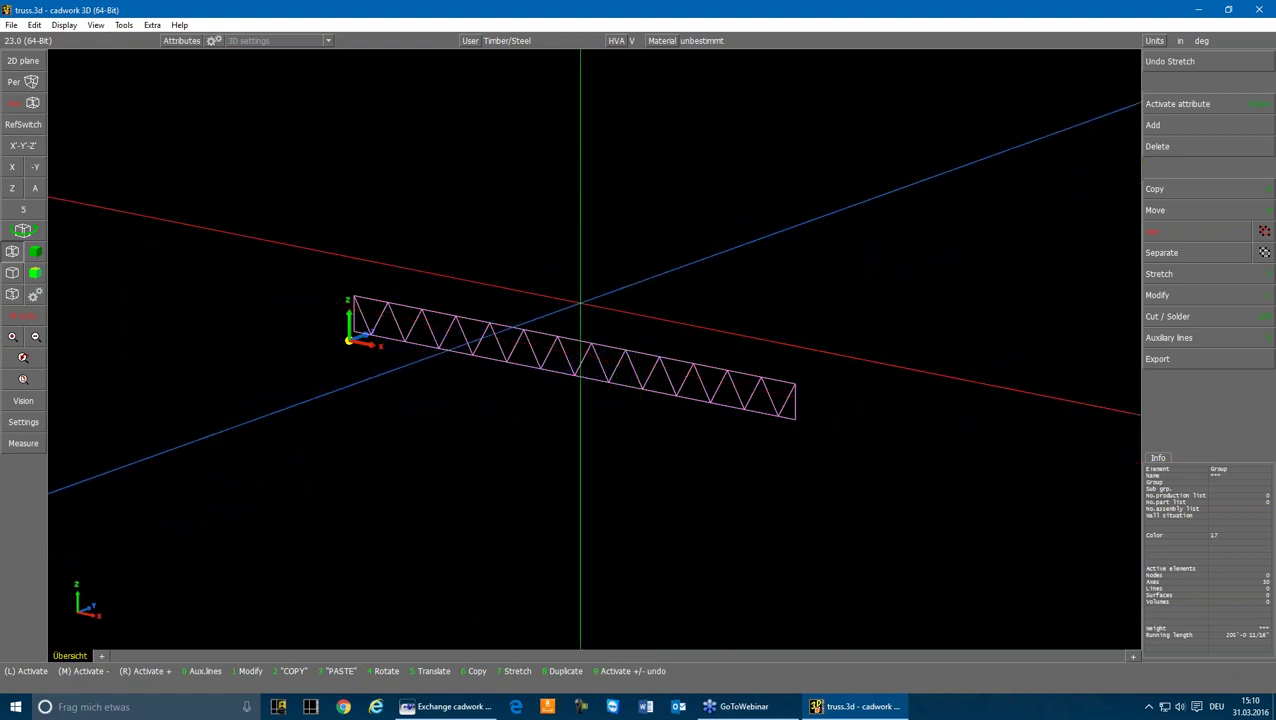
- Delete the exported system axes and show the truss's solid members again
key(v)
key(Delete)
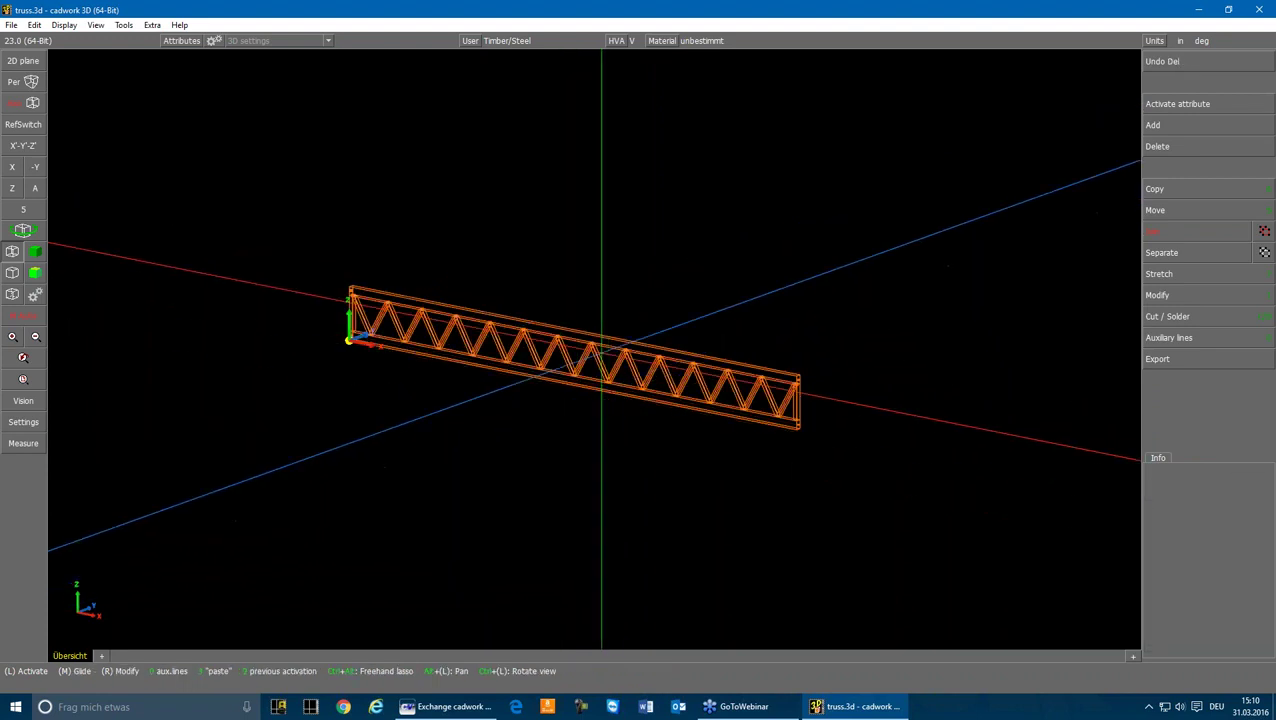
- Examine the truss's diagonals and top girder near the far end, checking the element information of each
click(621, 359)
click(649, 326)
scroll(761, 384, up, 2)
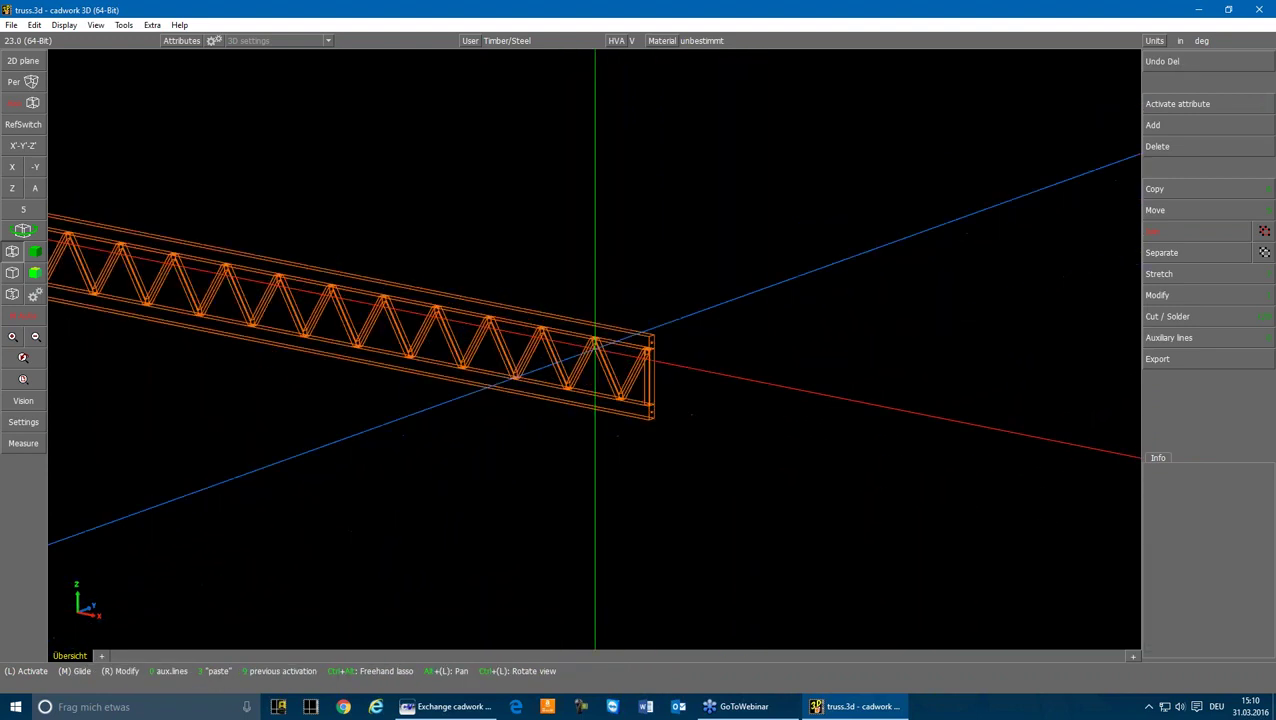
scroll(595, 345, up, 2)
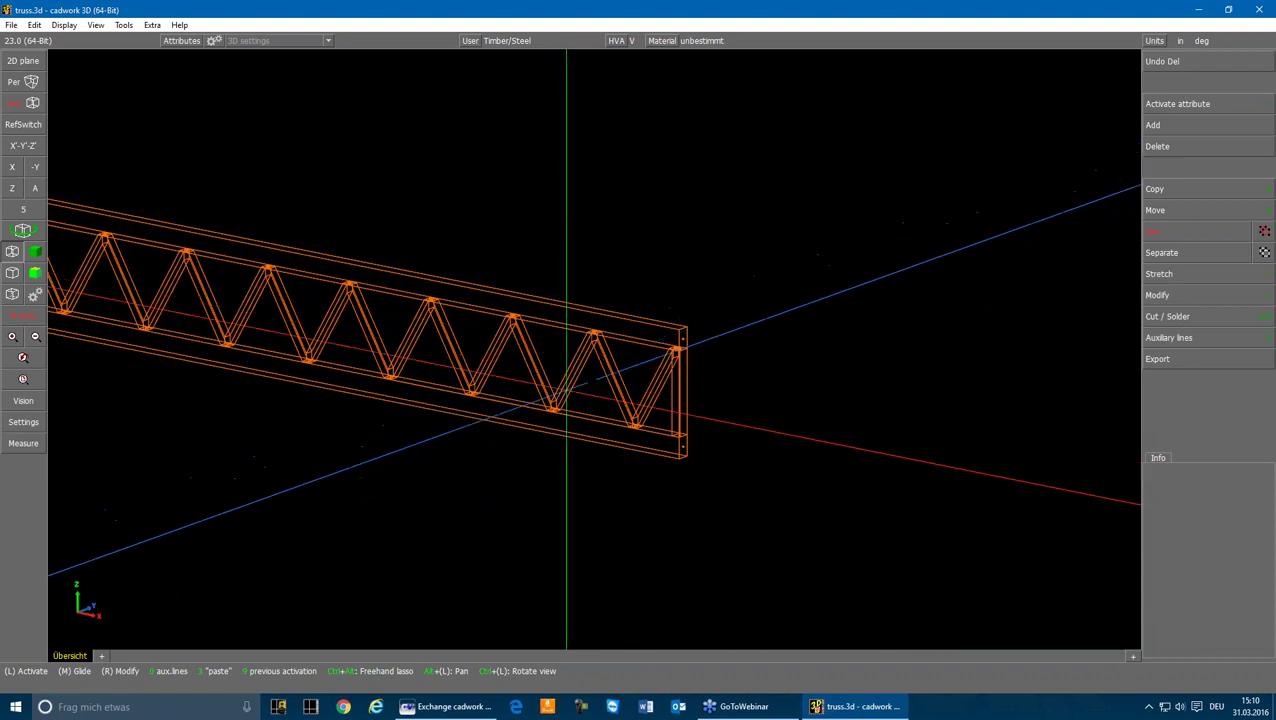
scroll(606, 378, up, 4)
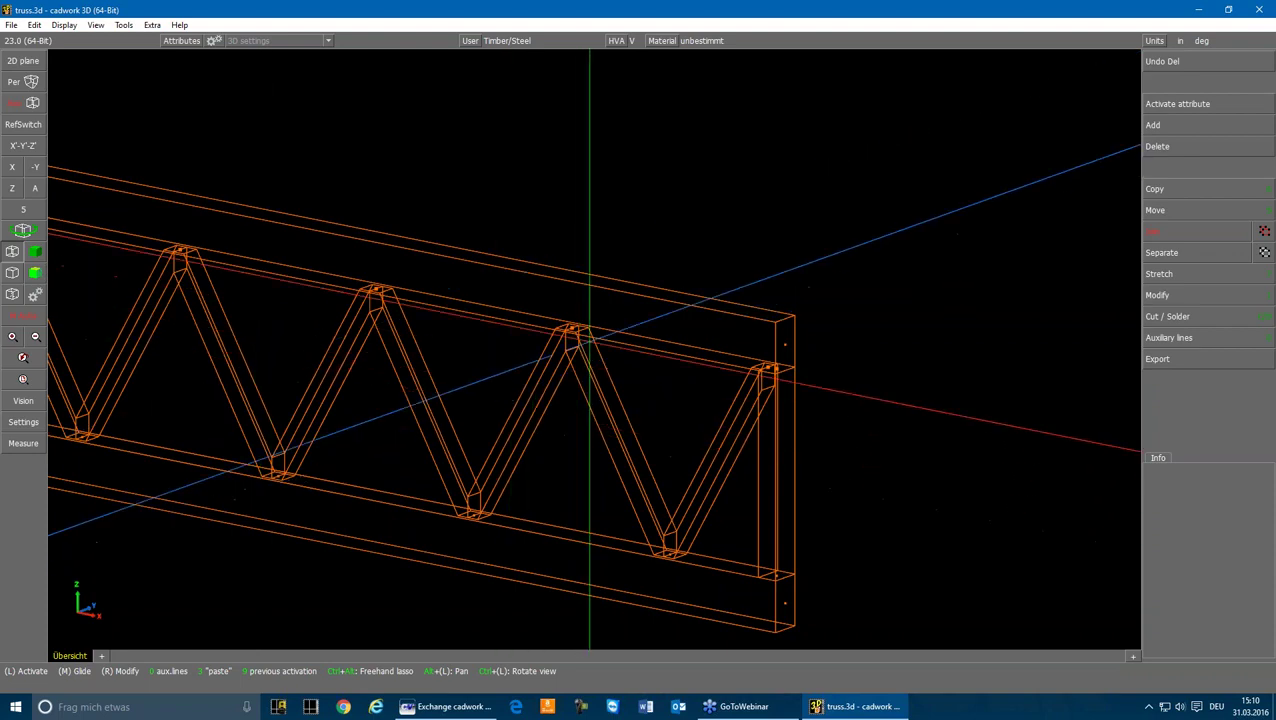
scroll(560, 335, up, 6)
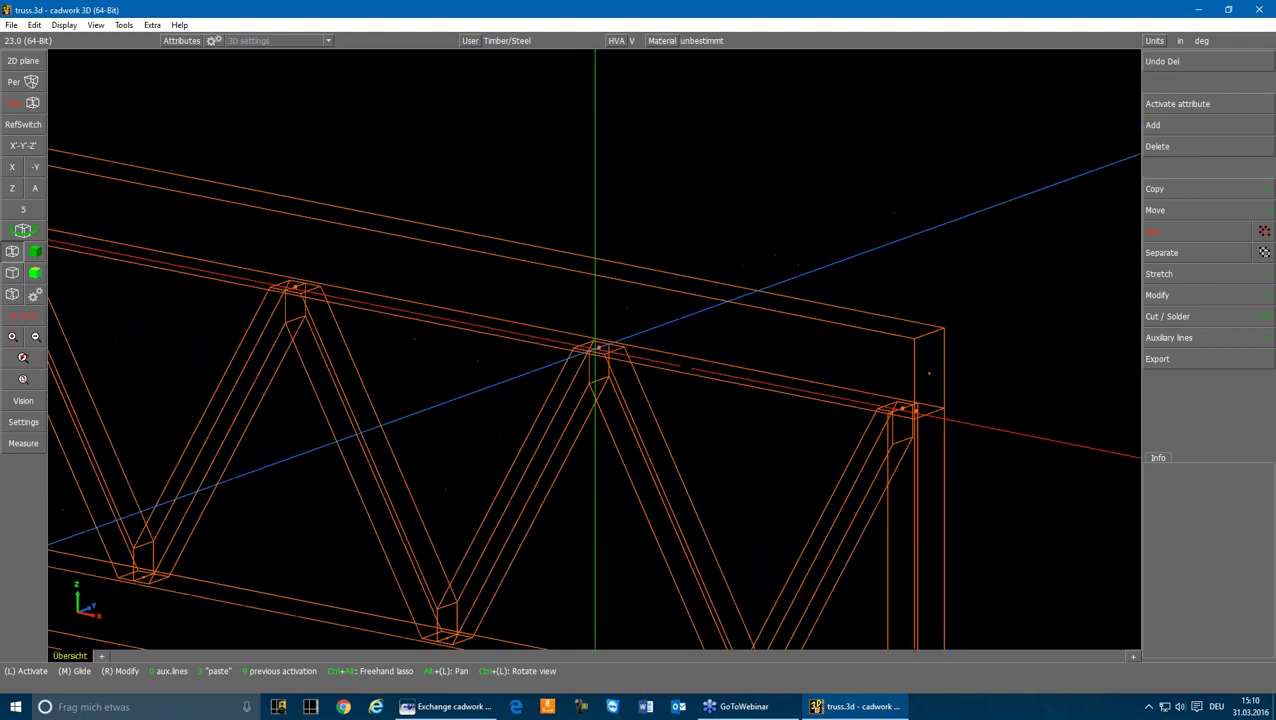
click(572, 334)
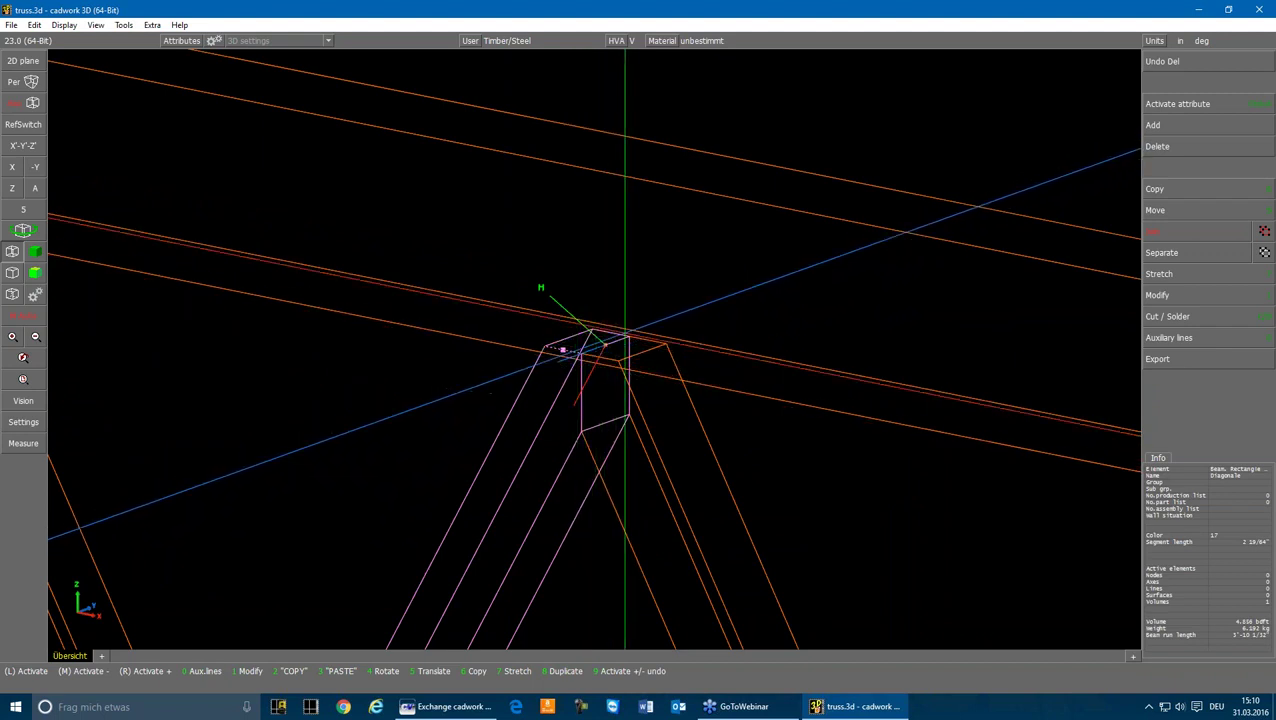
click(612, 201)
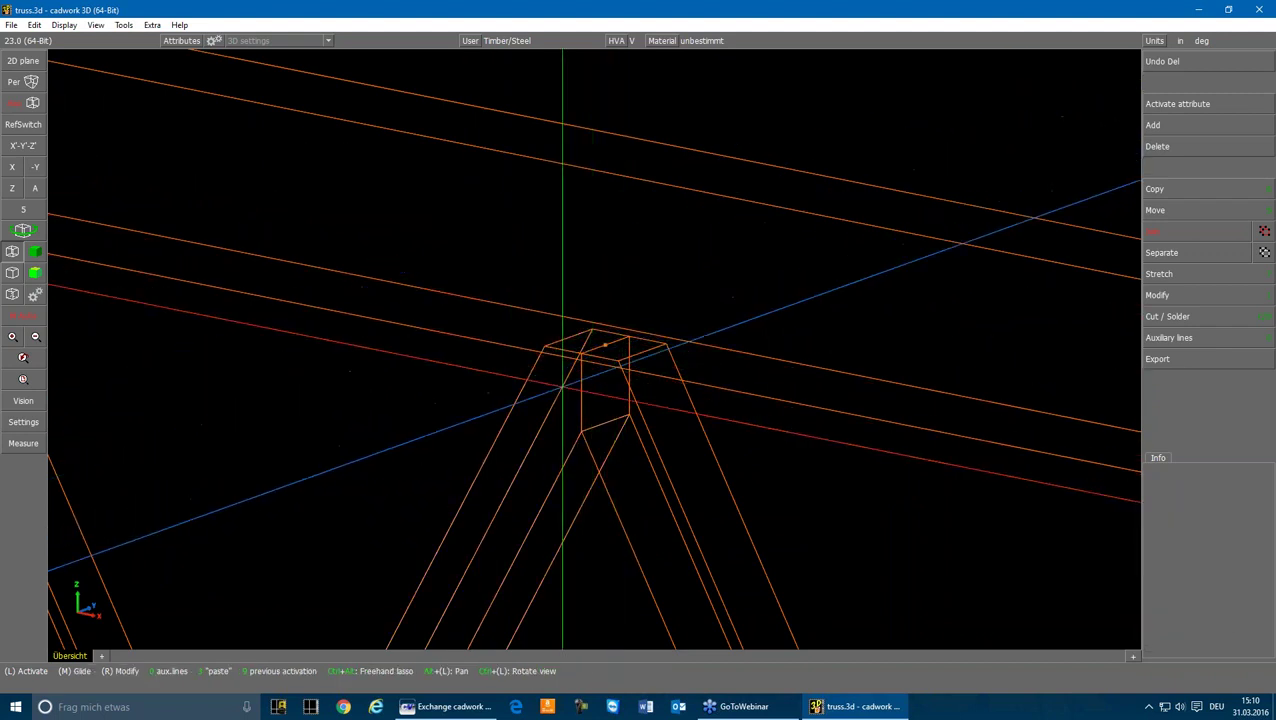
click(612, 175)
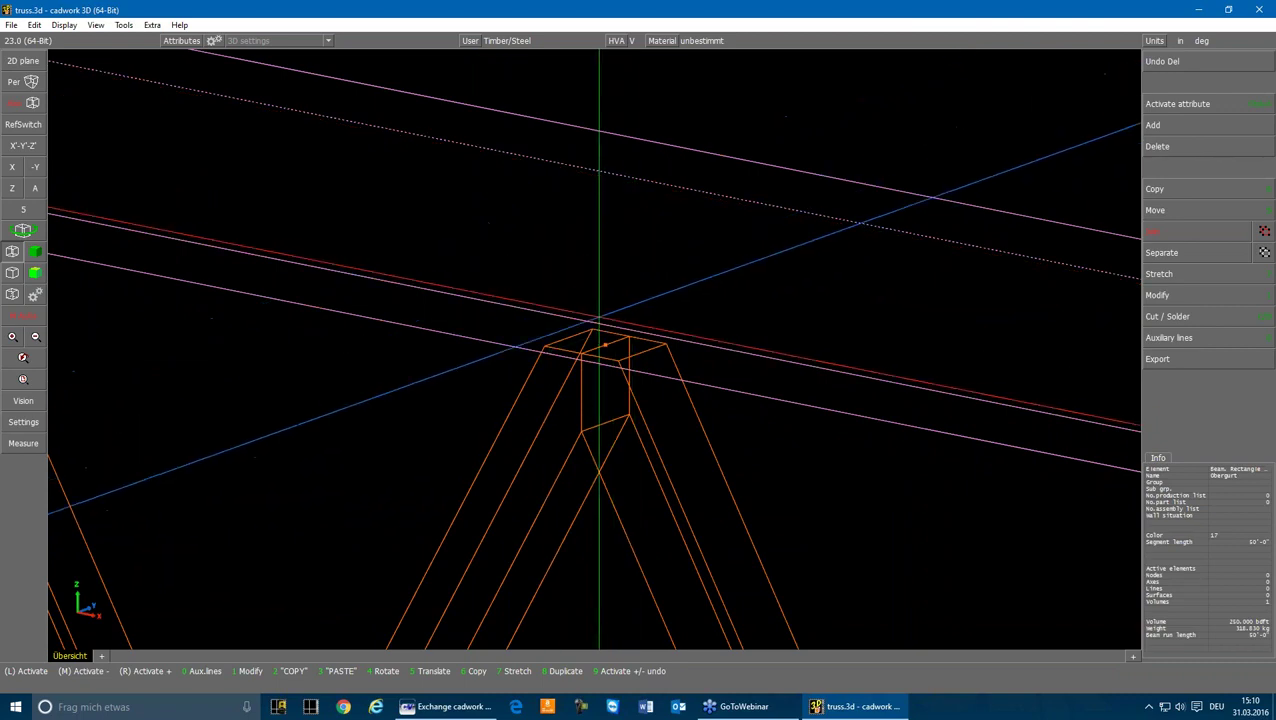
click(433, 385)
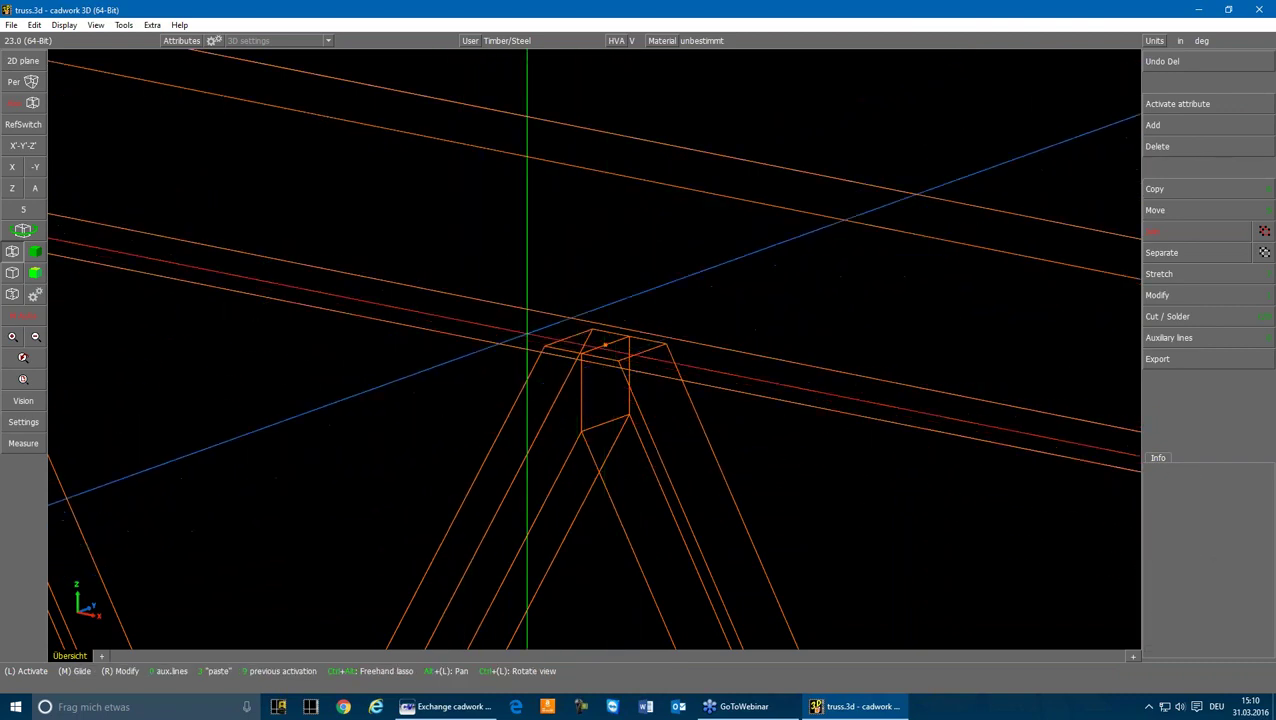
scroll(527, 340, down, 6)
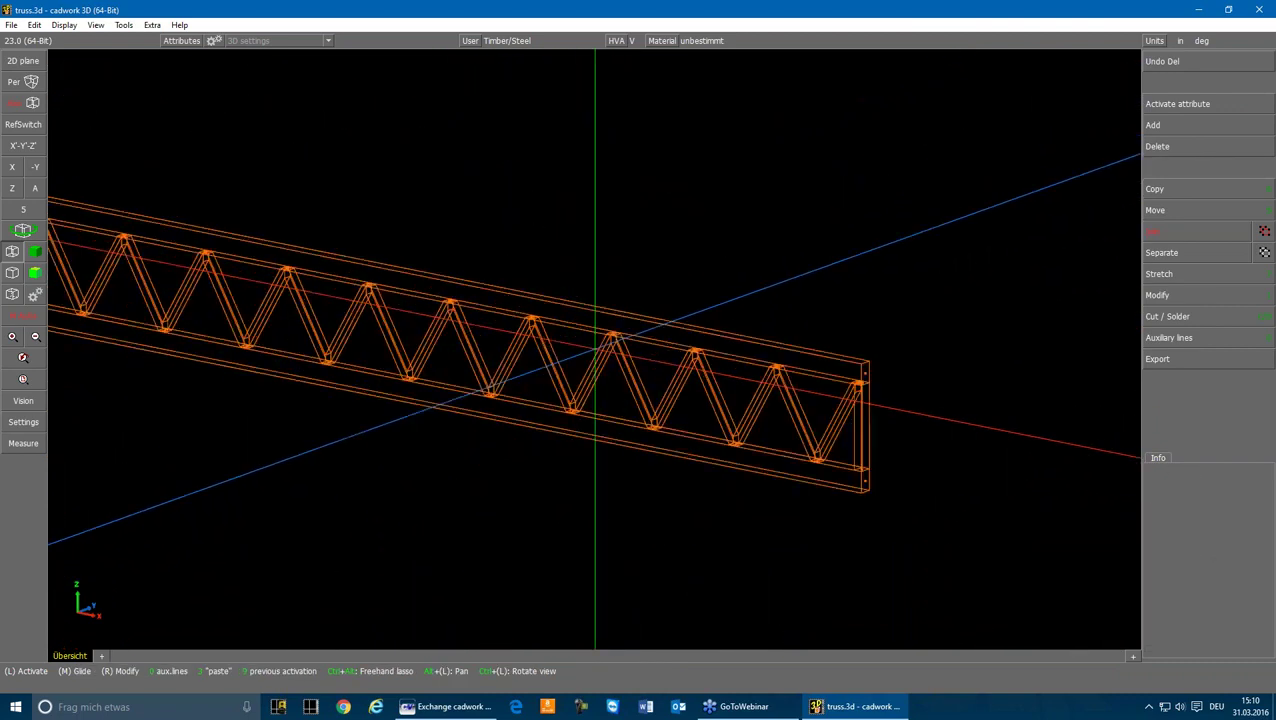
scroll(595, 350, down, 3)
scroll(592, 350, up, 2)
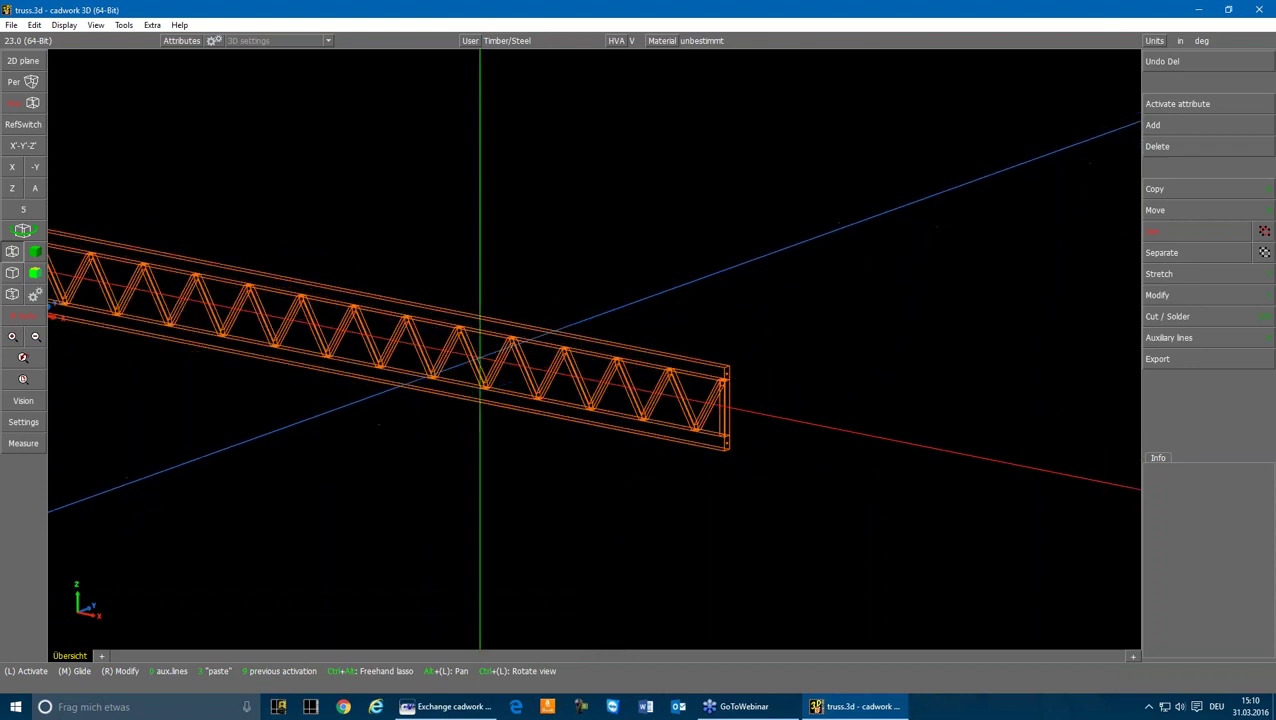
- Select the whole truss and export its structural system as the DSTV file truss.stp
scroll(595, 340, down, 3)
mouse_move(285, 262)
mouse_down()
mouse_move(399, 353)
mouse_move(742, 425)
mouse_up()
scroll(600, 340, up, 6)
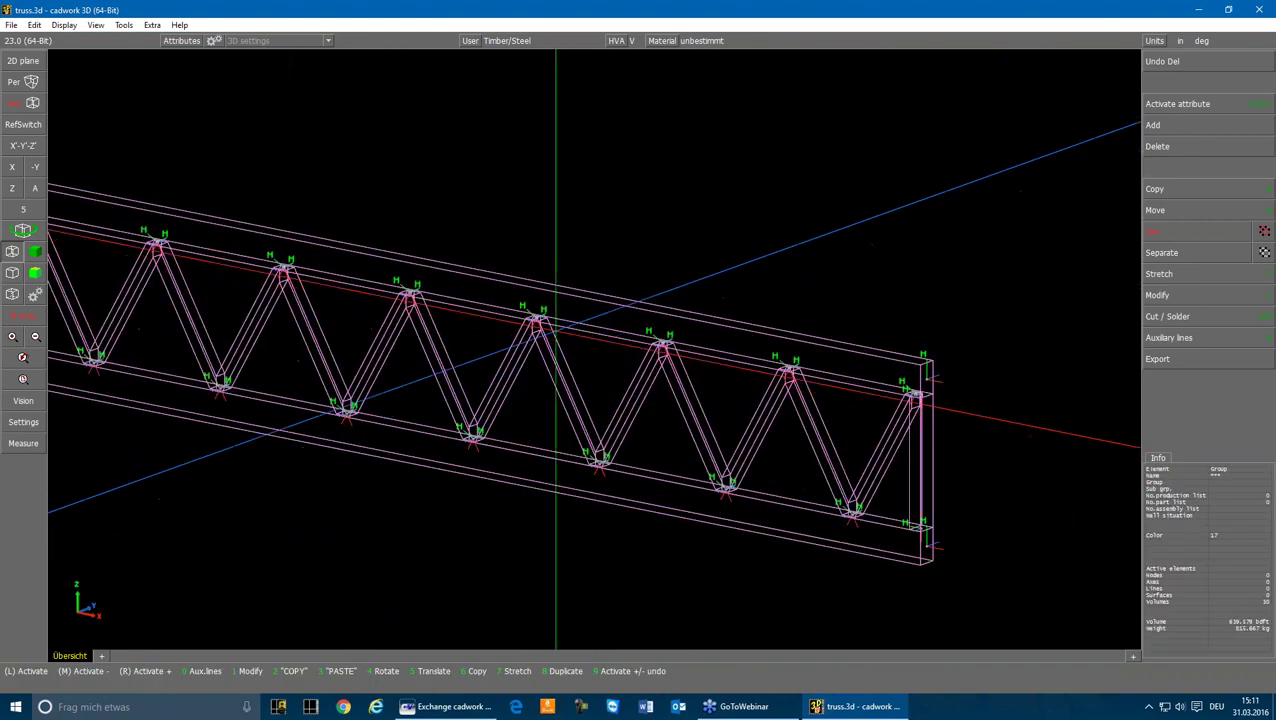
scroll(560, 335, up, 2)
click(1157, 358)
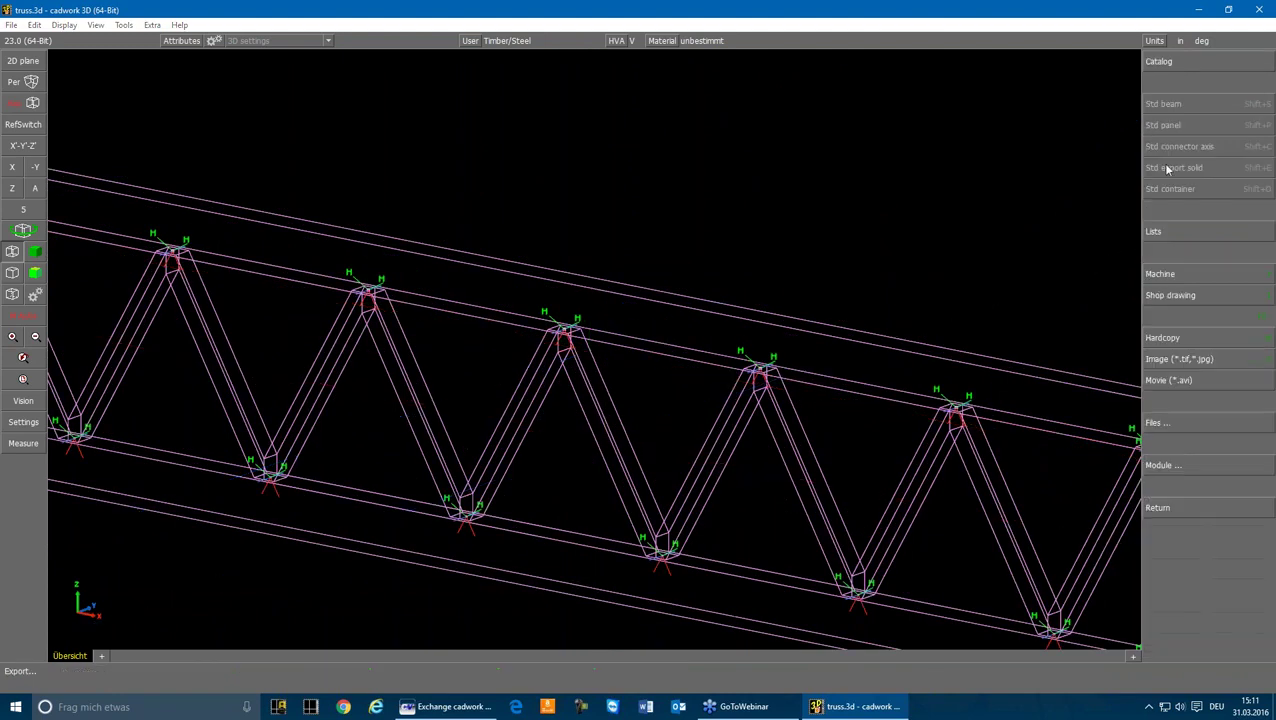
click(1178, 472)
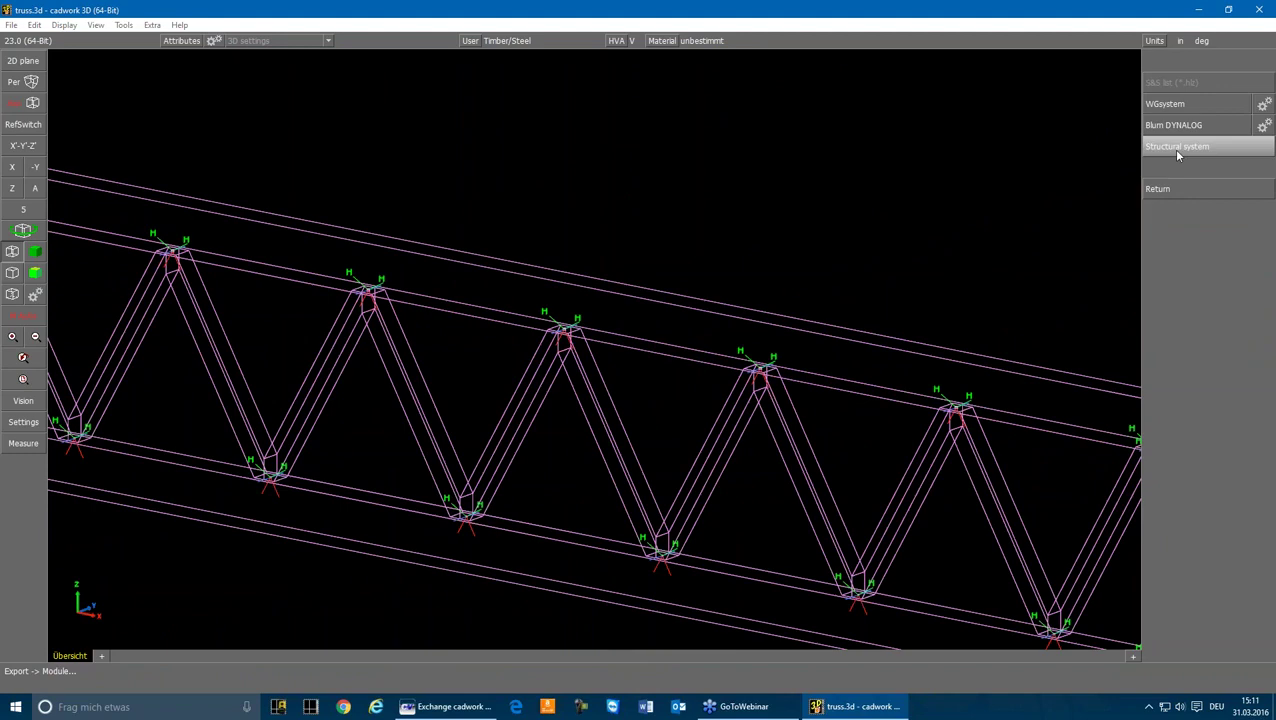
click(1177, 148)
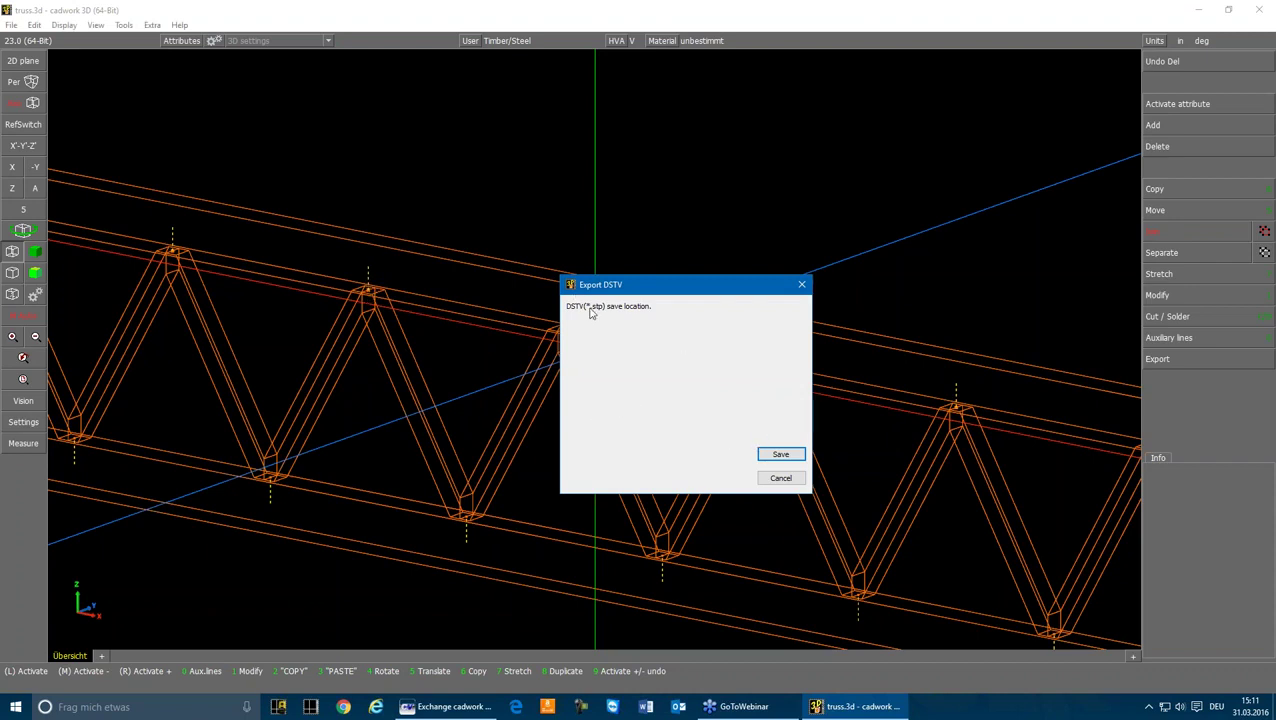
click(772, 452)
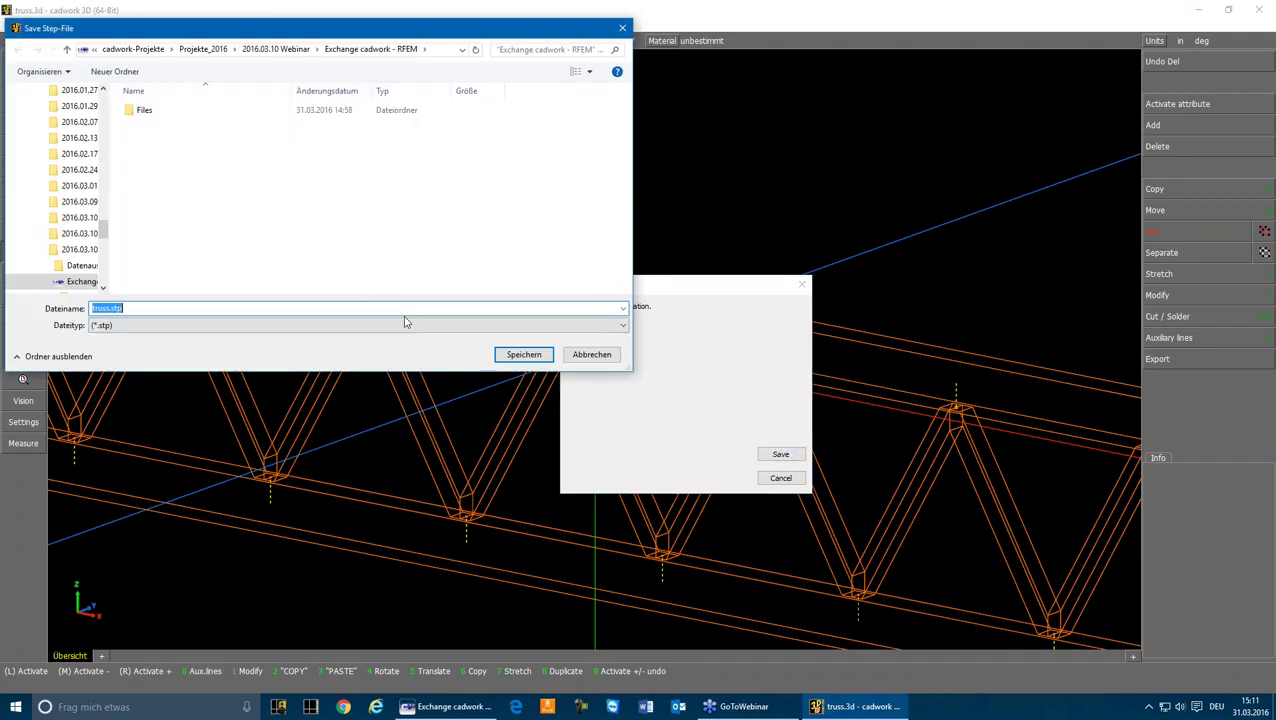
key(Return)
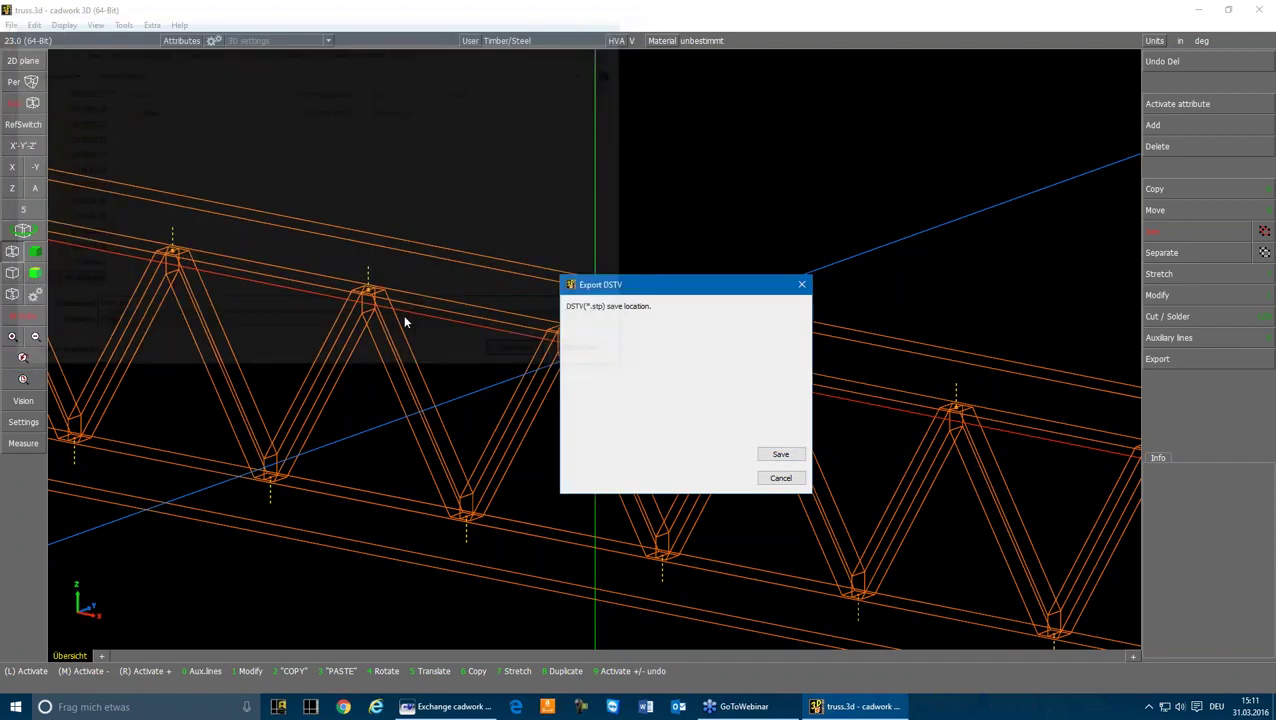
click(630, 228)
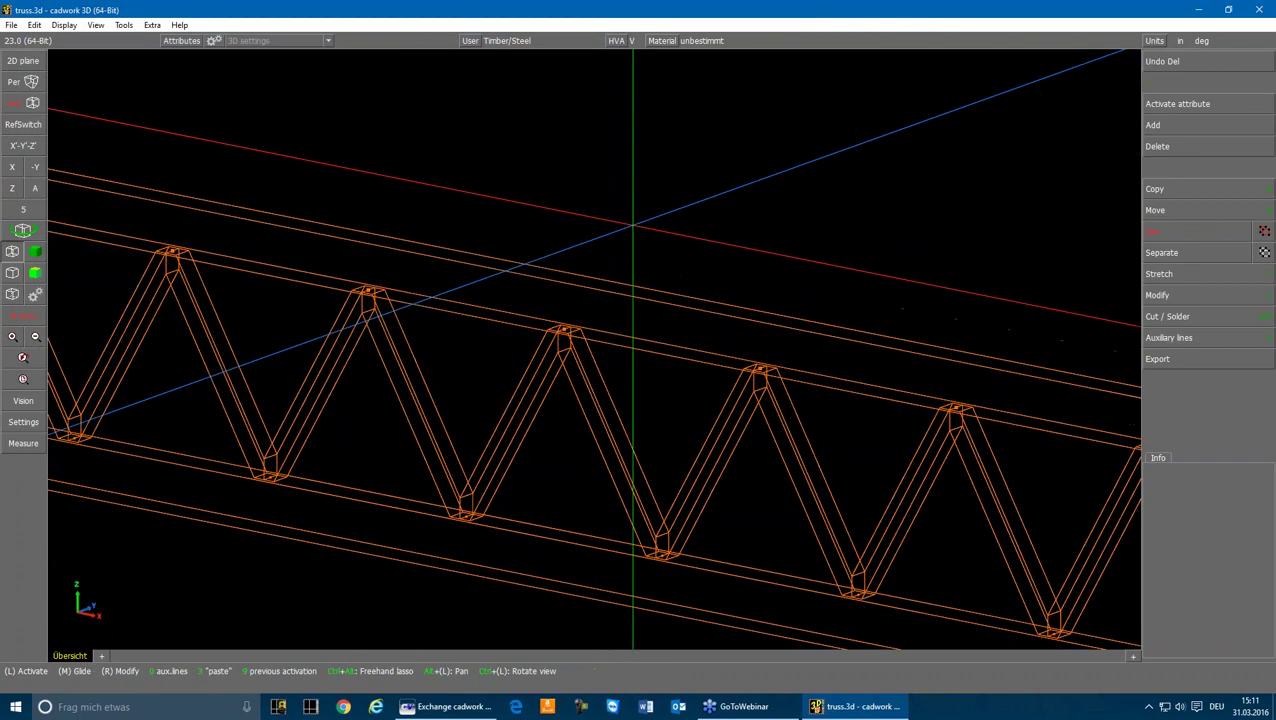
scroll(607, 250, down, 6)
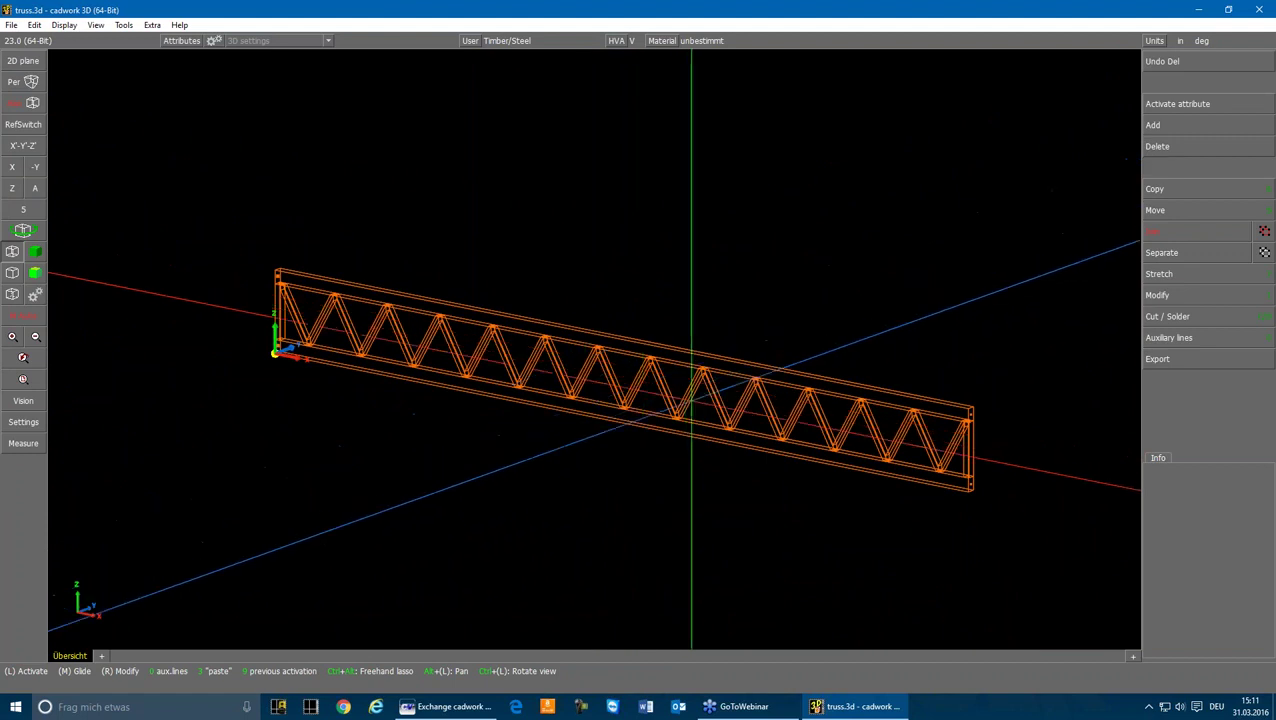
click(662, 385)
click(757, 284)
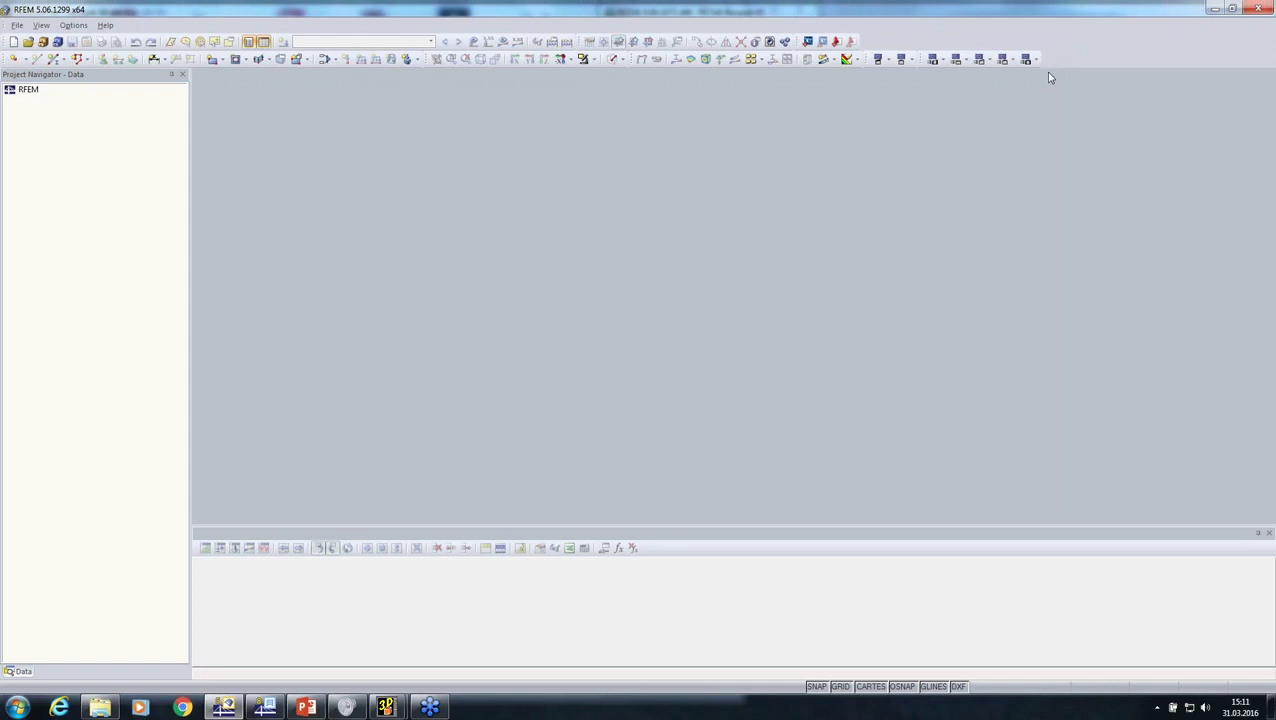
- Switch to RFEM and import the file truss.dxf using the DXF model format
click(17, 25)
click(43, 115)
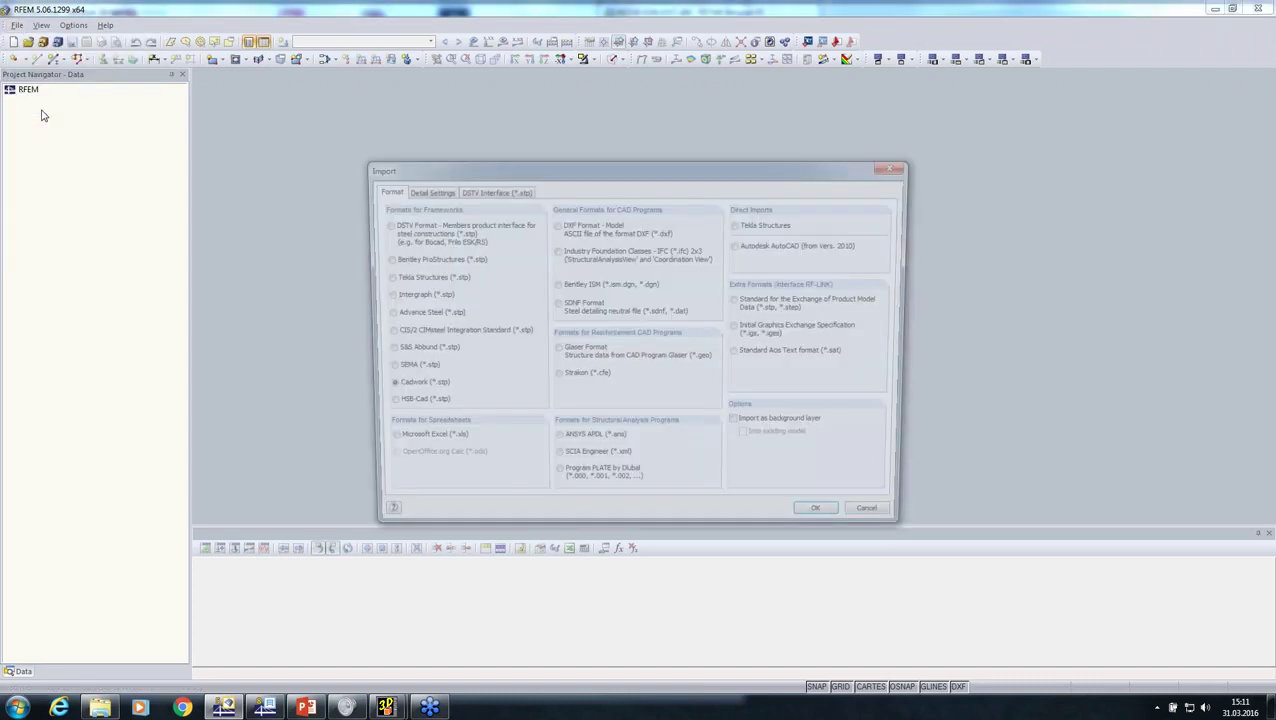
click(555, 225)
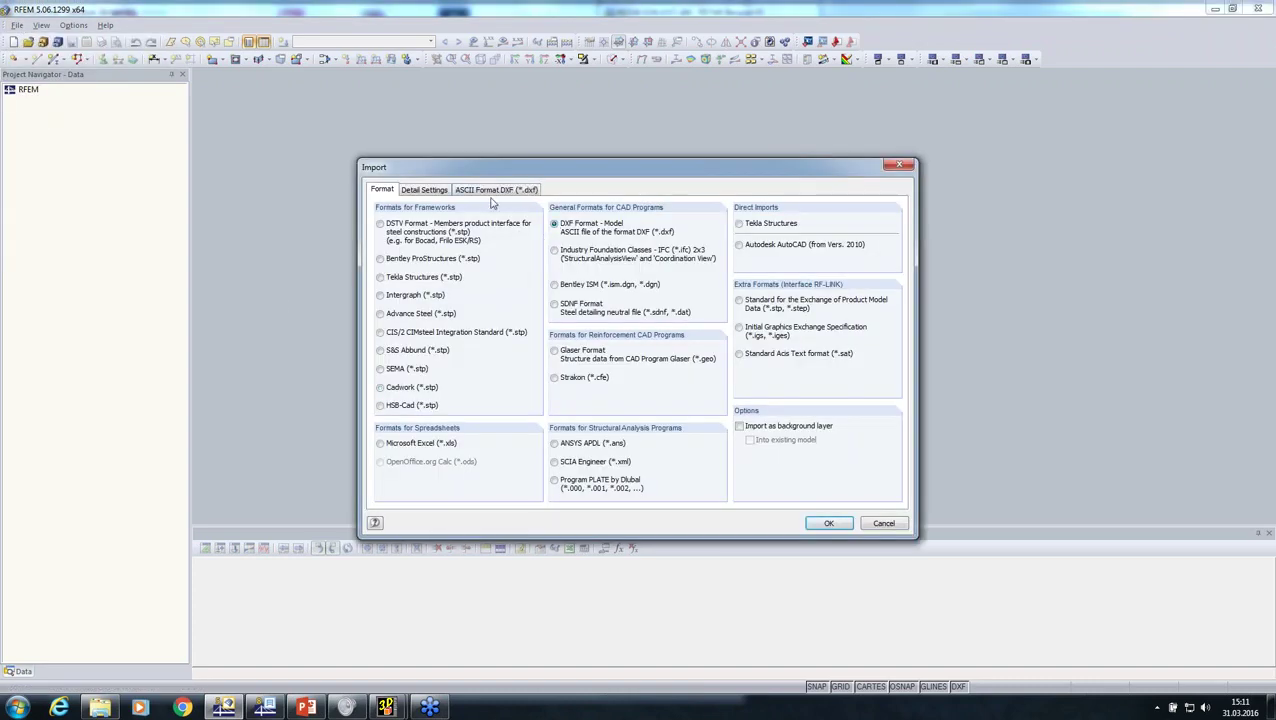
click(491, 190)
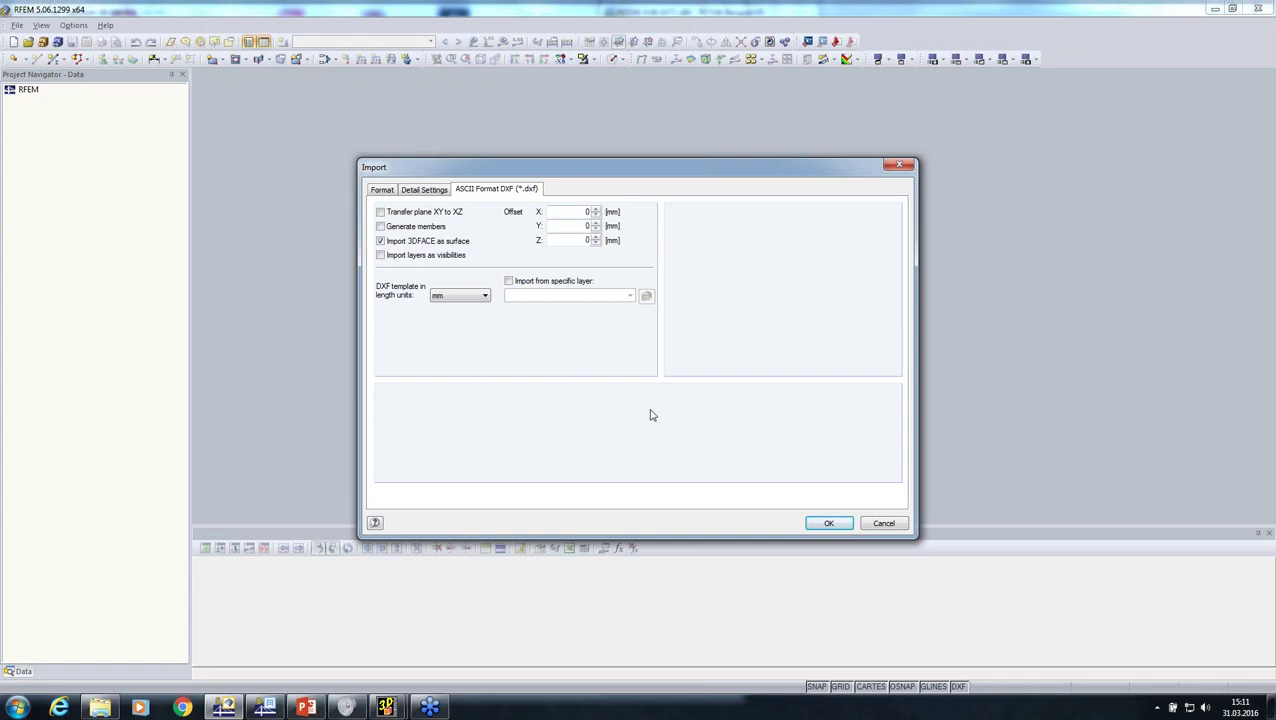
click(822, 522)
click(399, 221)
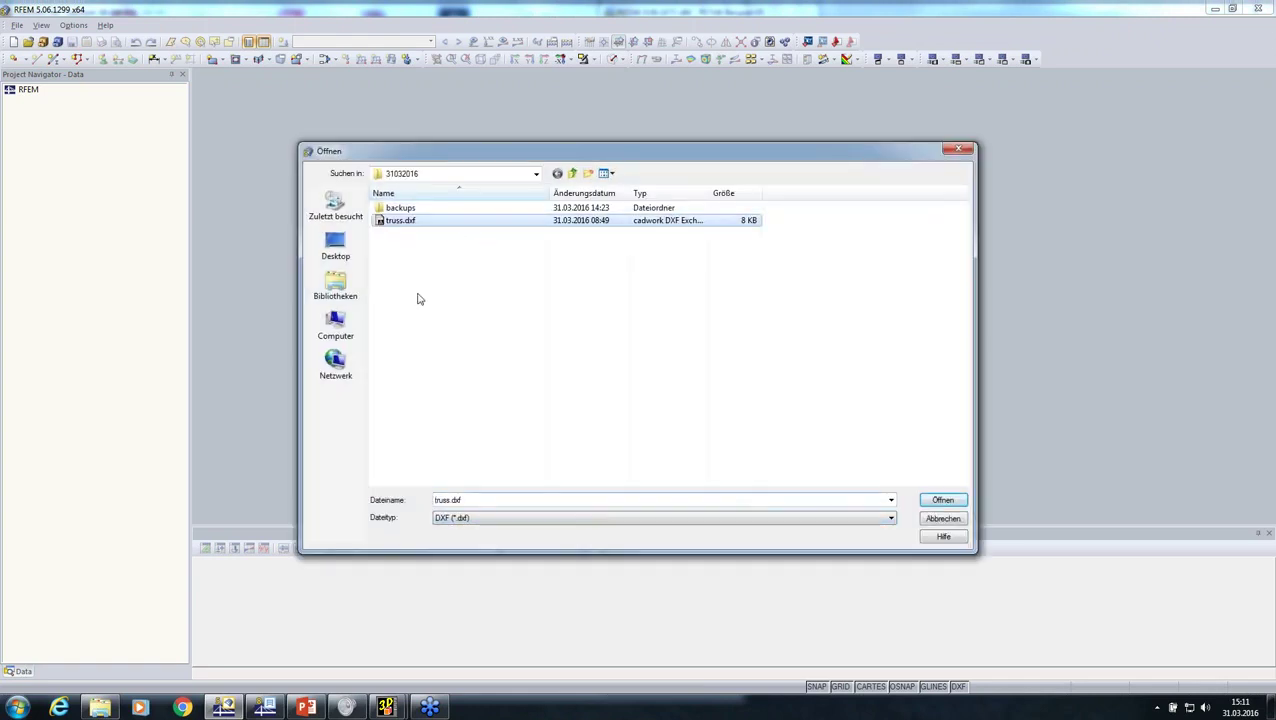
click(941, 502)
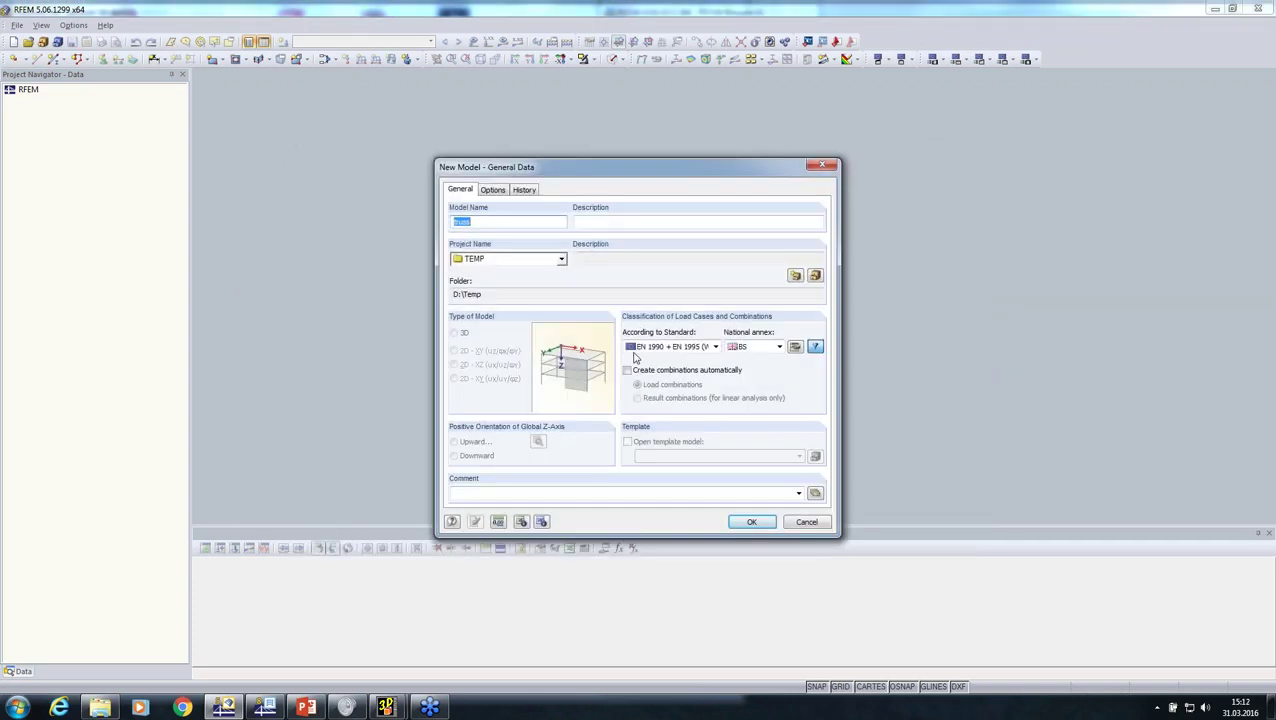
- Create the model truss with standard EN 1990 + EN 1995 (Wood) and automatic load combinations, and maximize its window
click(686, 347)
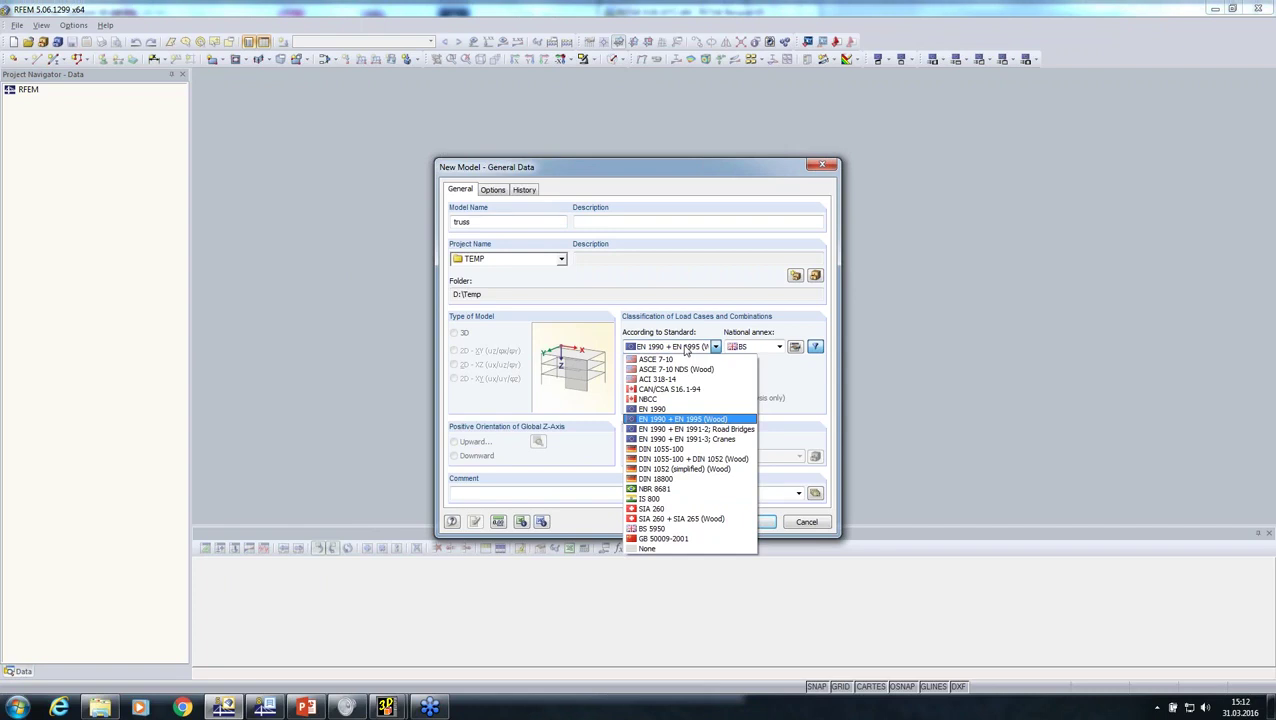
click(686, 347)
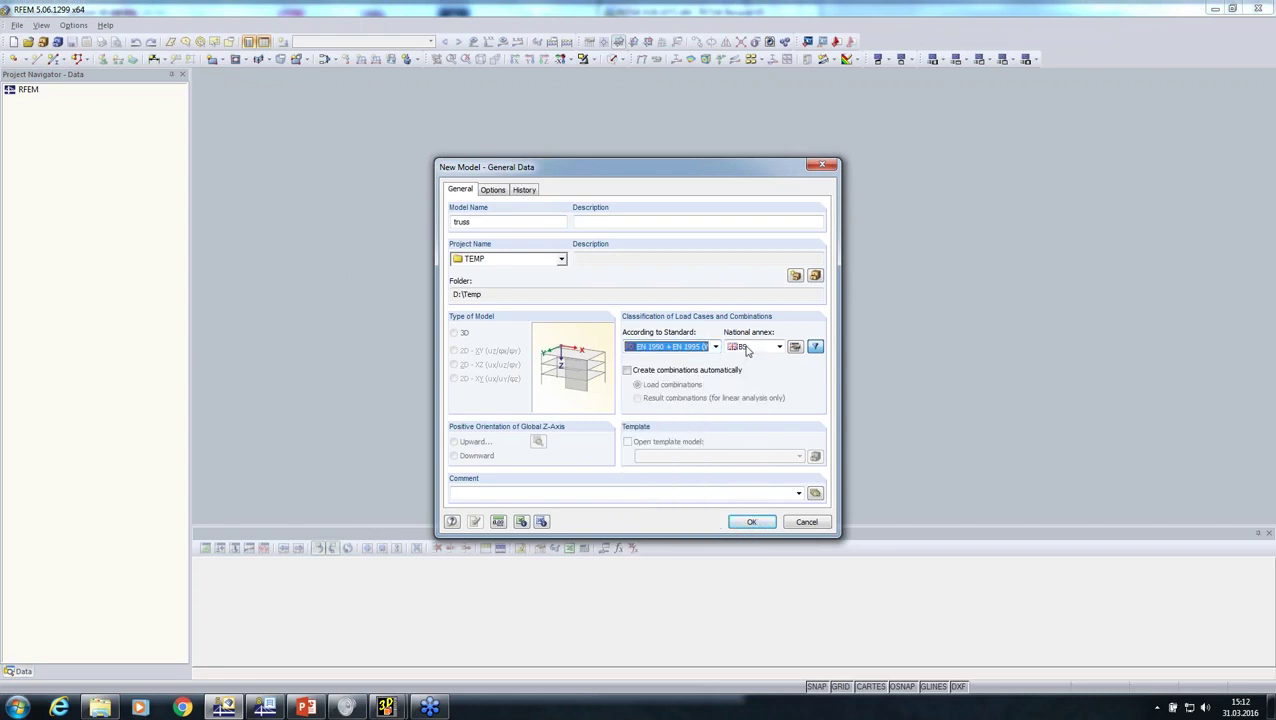
click(703, 371)
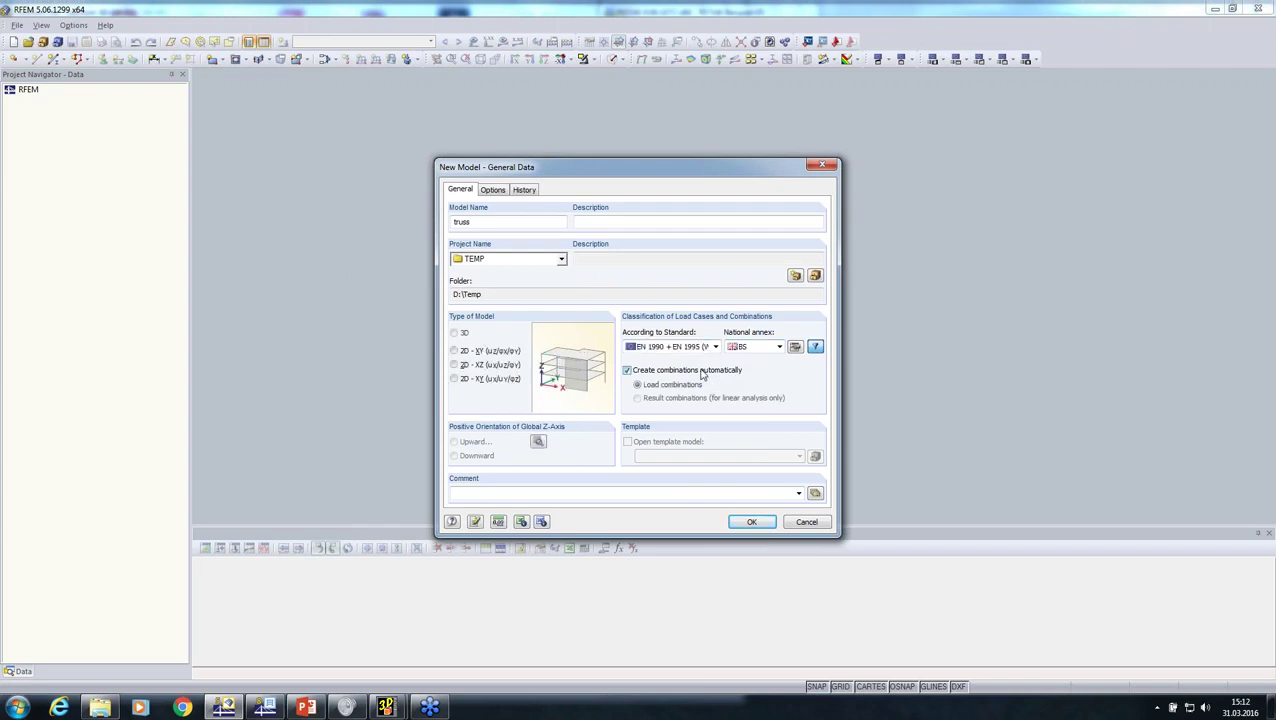
click(745, 521)
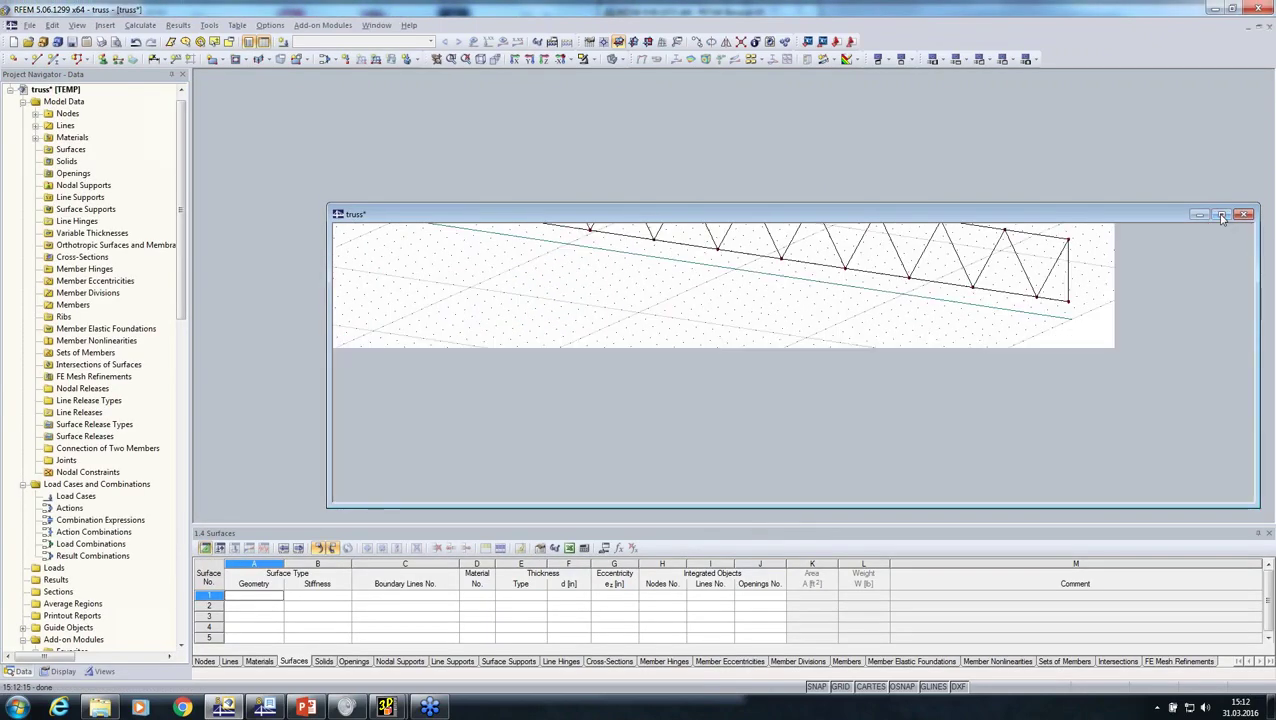
click(1220, 216)
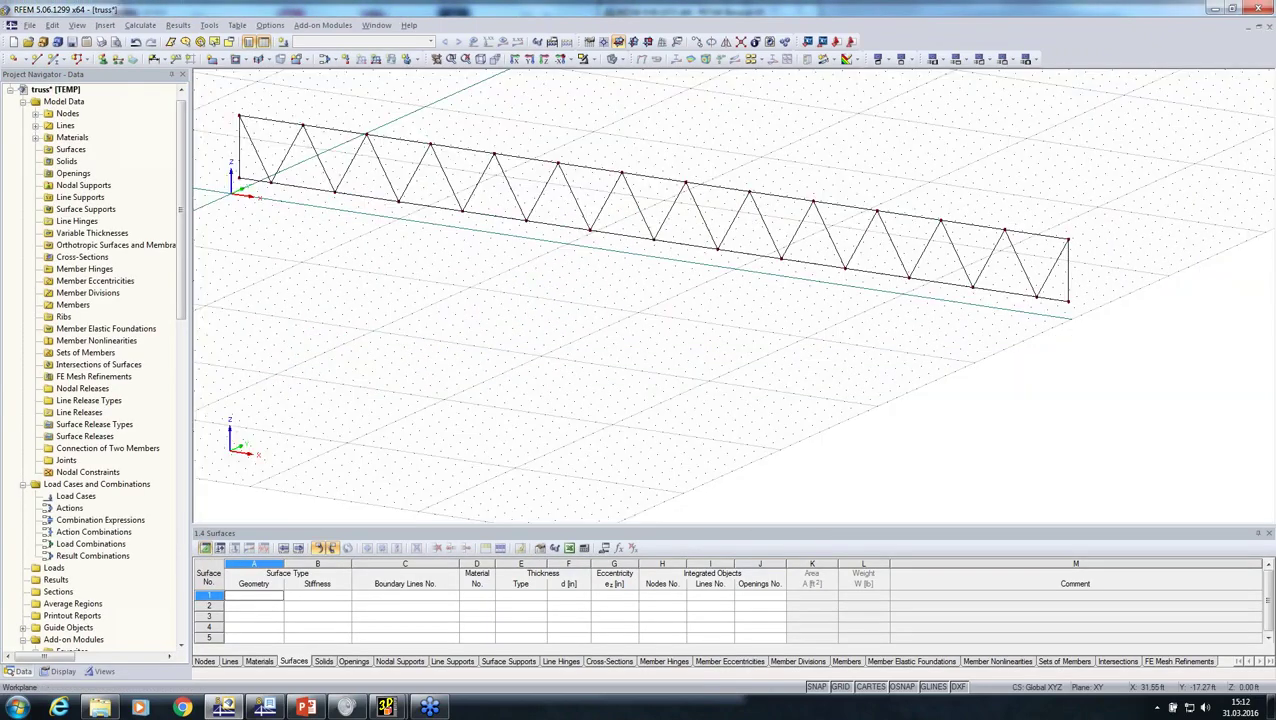
- Change the truss model's type to 2D - XZ in its general data
middle_drag(623, 403, 575, 279)
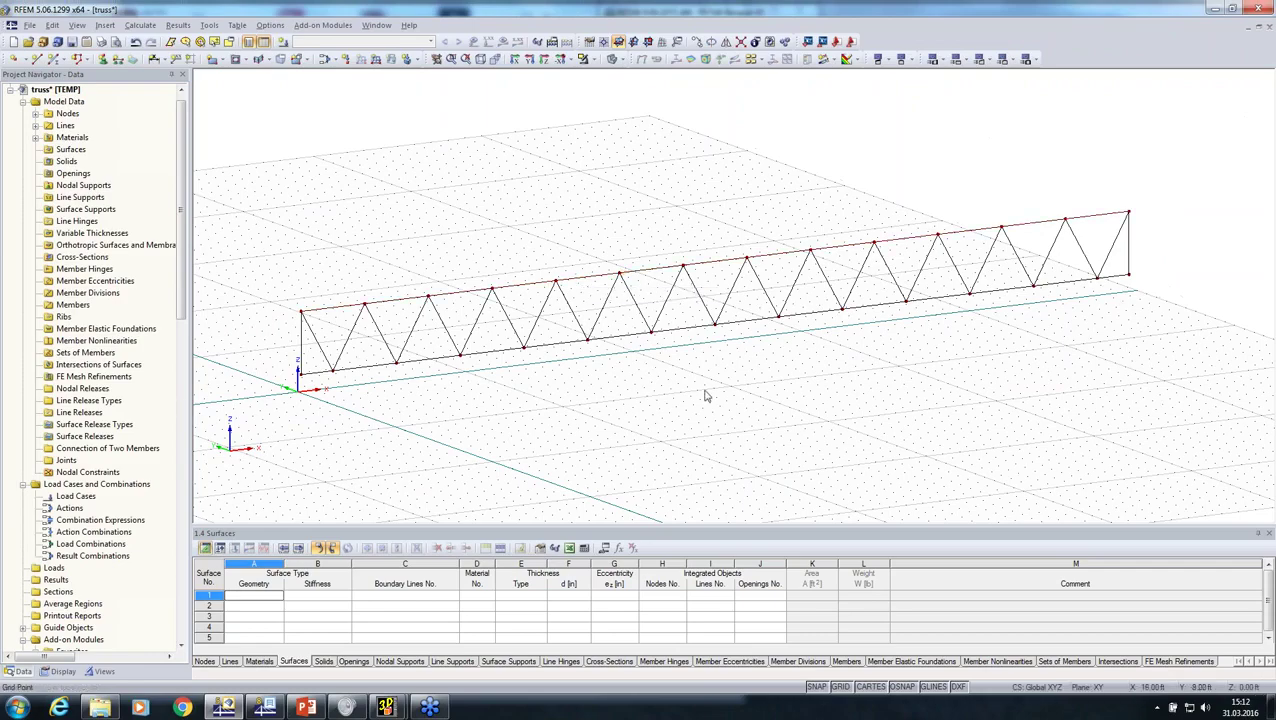
ctrl+middle_drag(706, 396, 470, 385)
scroll(447, 419, down, 3)
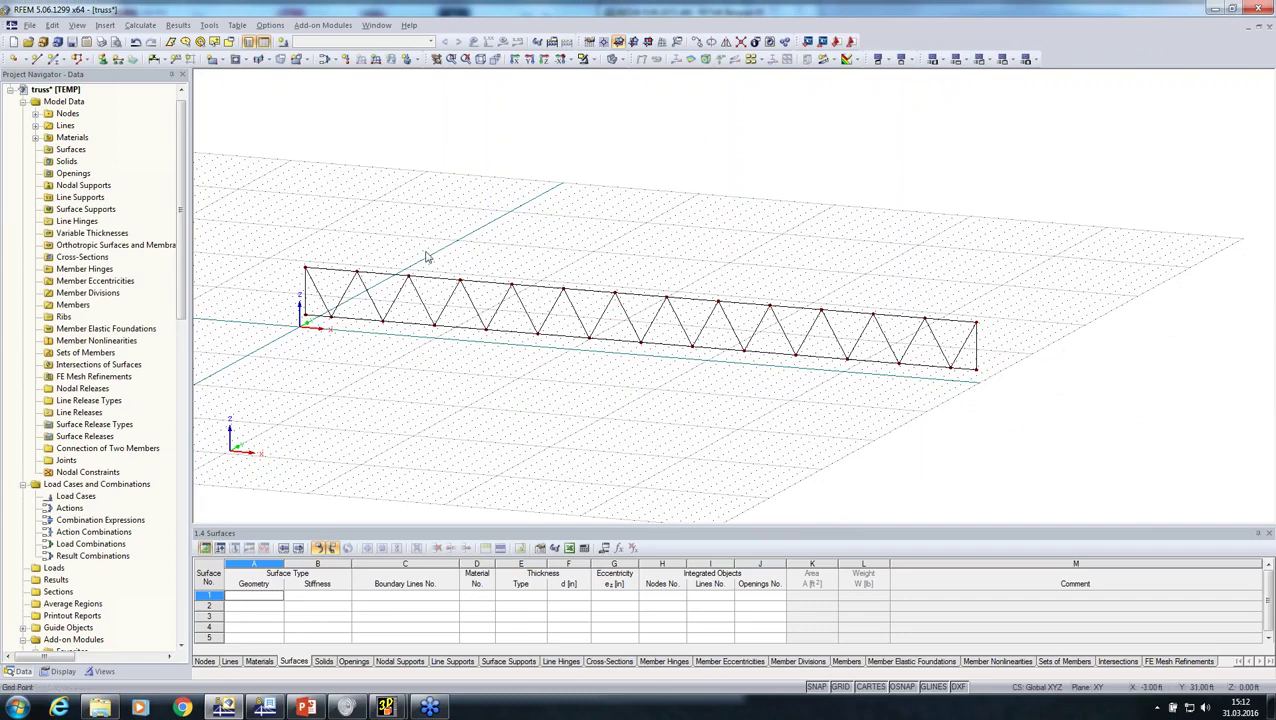
right_click(69, 104)
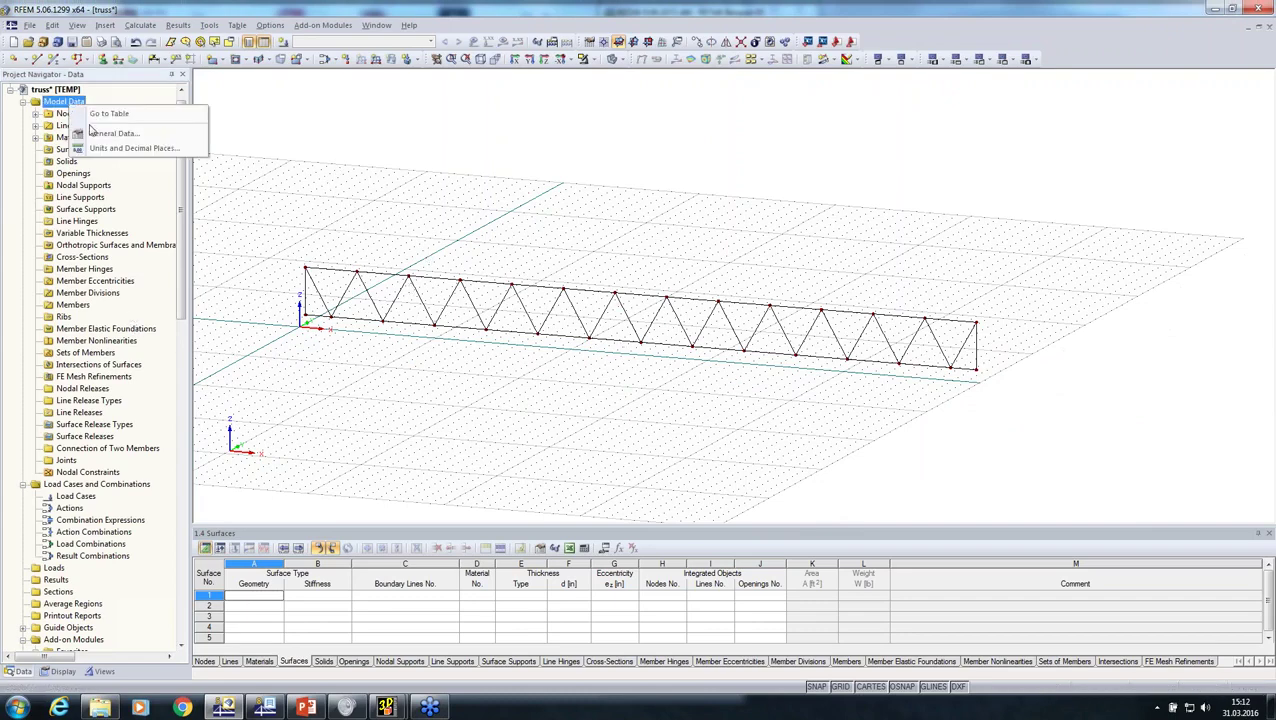
click(95, 133)
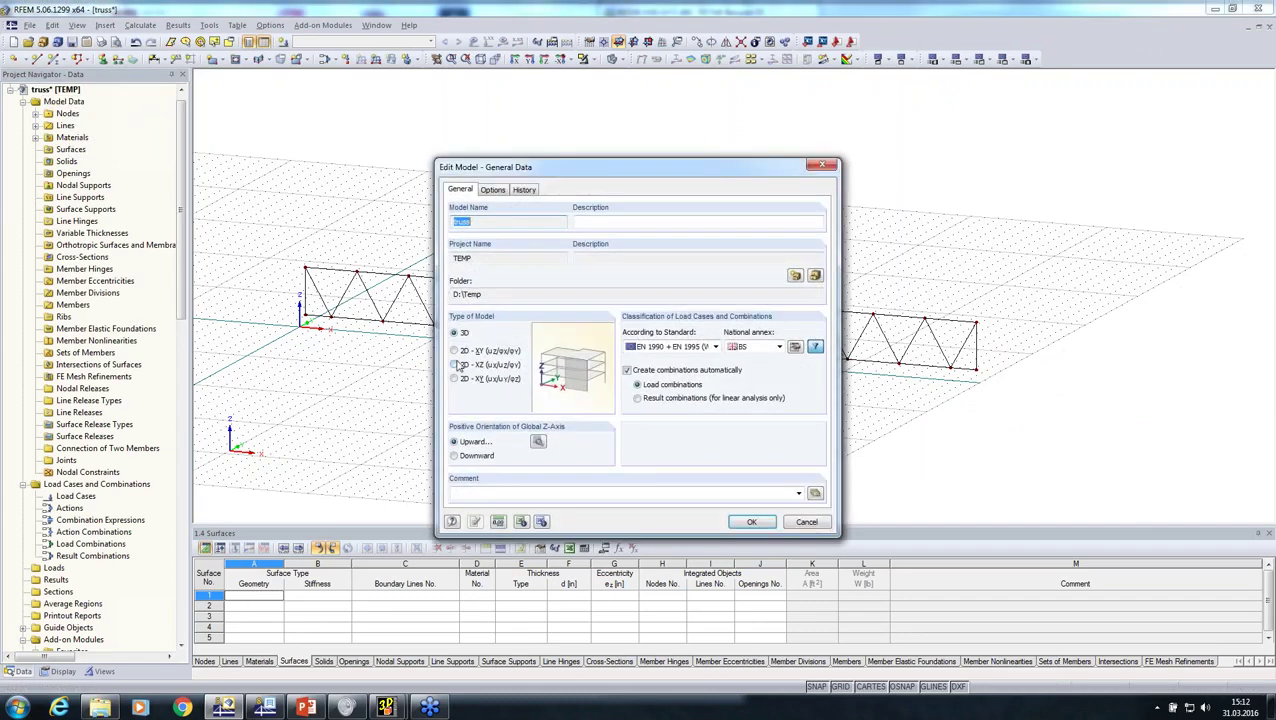
click(464, 365)
click(751, 520)
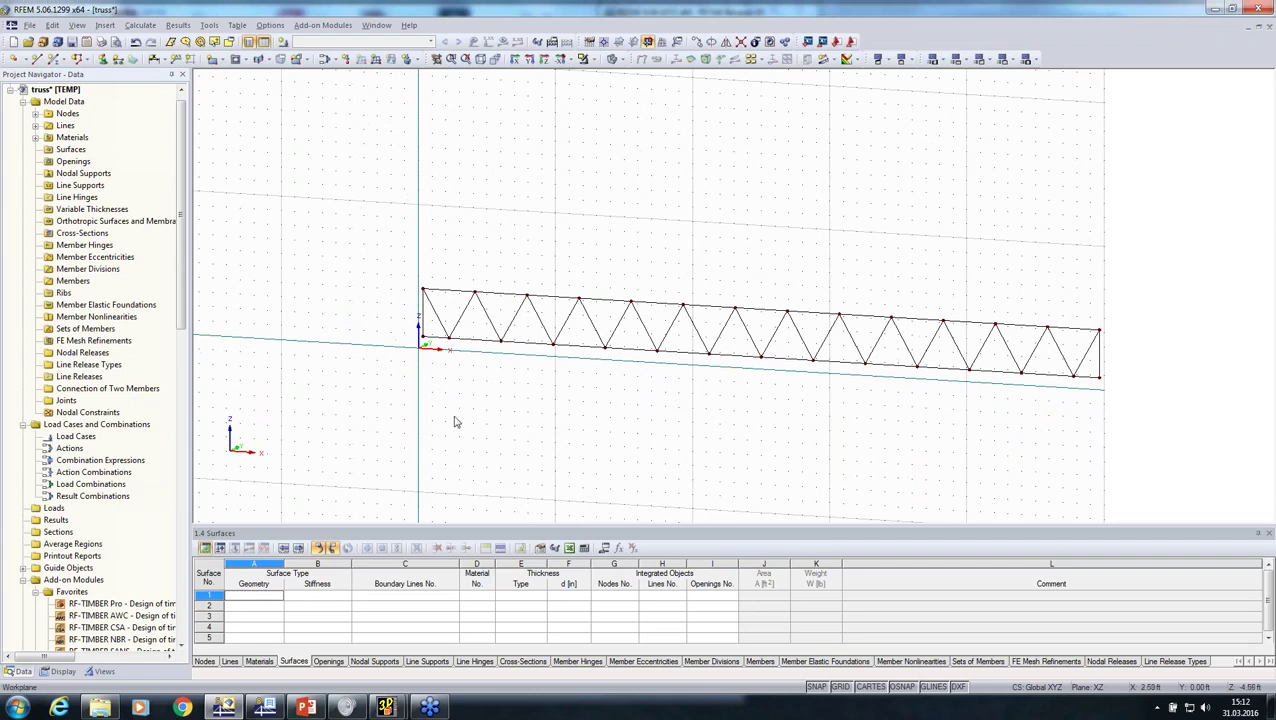
- Make the truss's two chord lines beam members and define a new cross-section Rectangle 6/8 for them
right_click(477, 343)
click(500, 12)
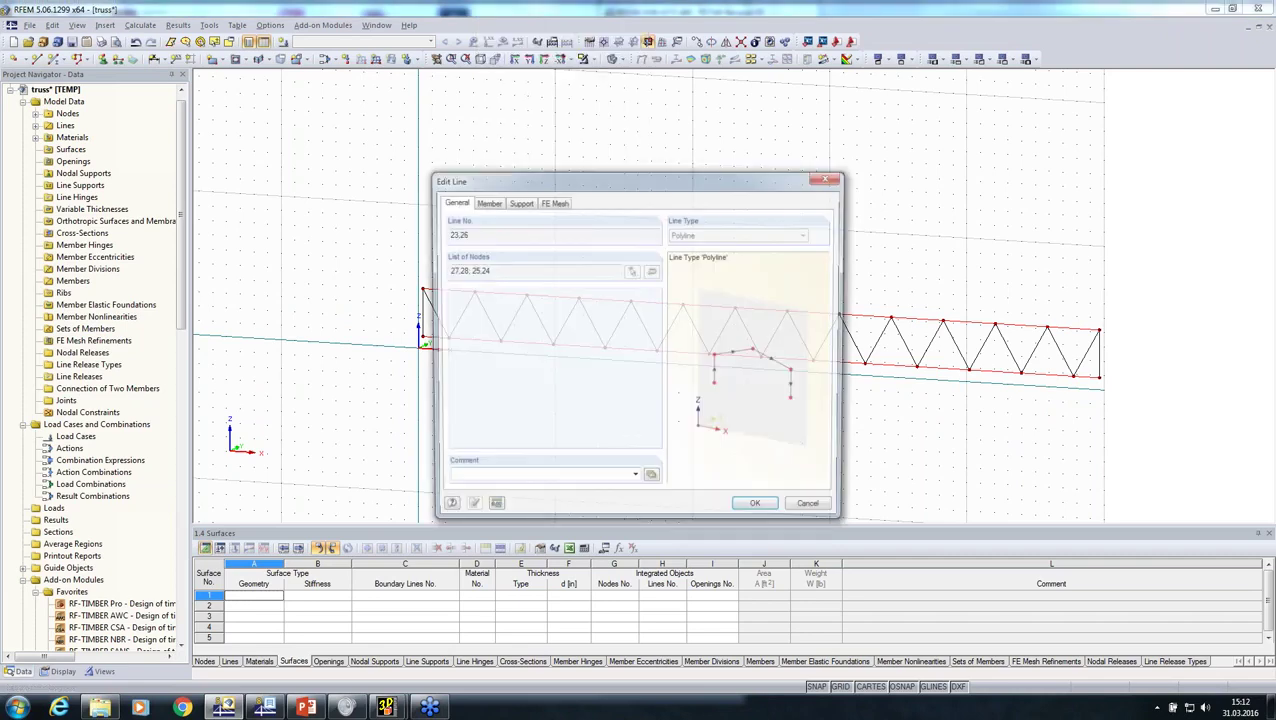
click(497, 204)
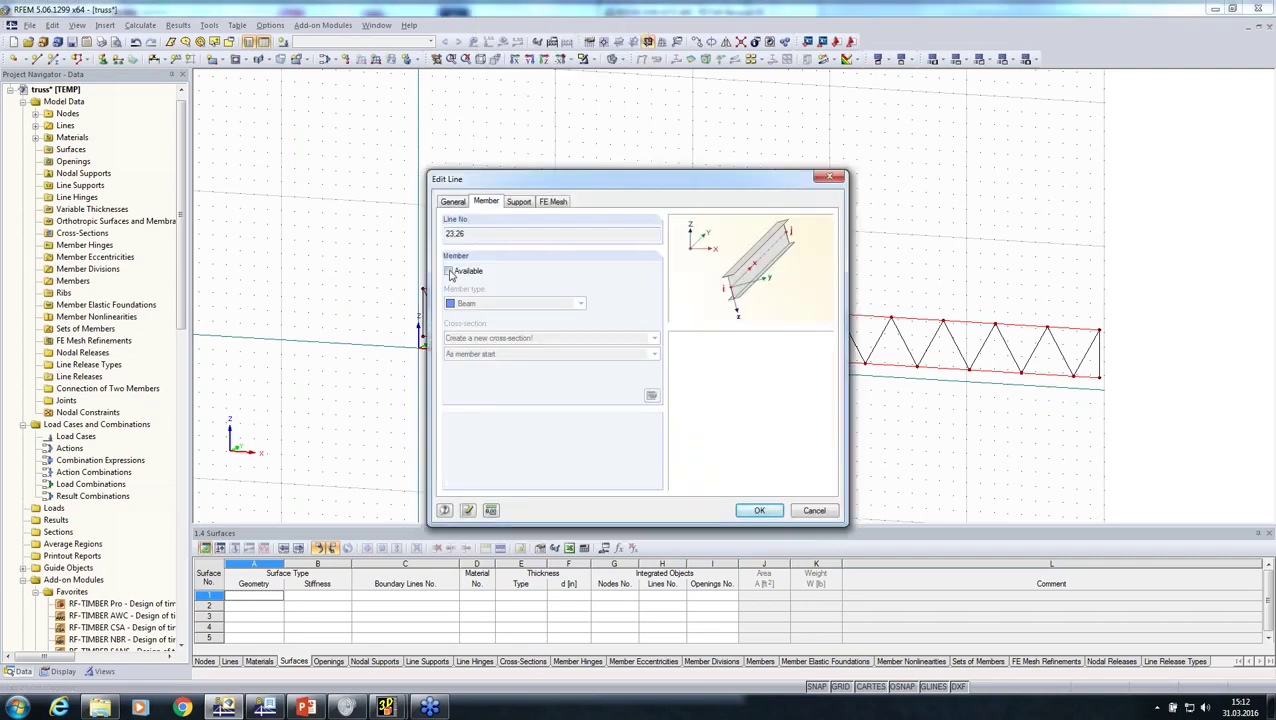
click(449, 271)
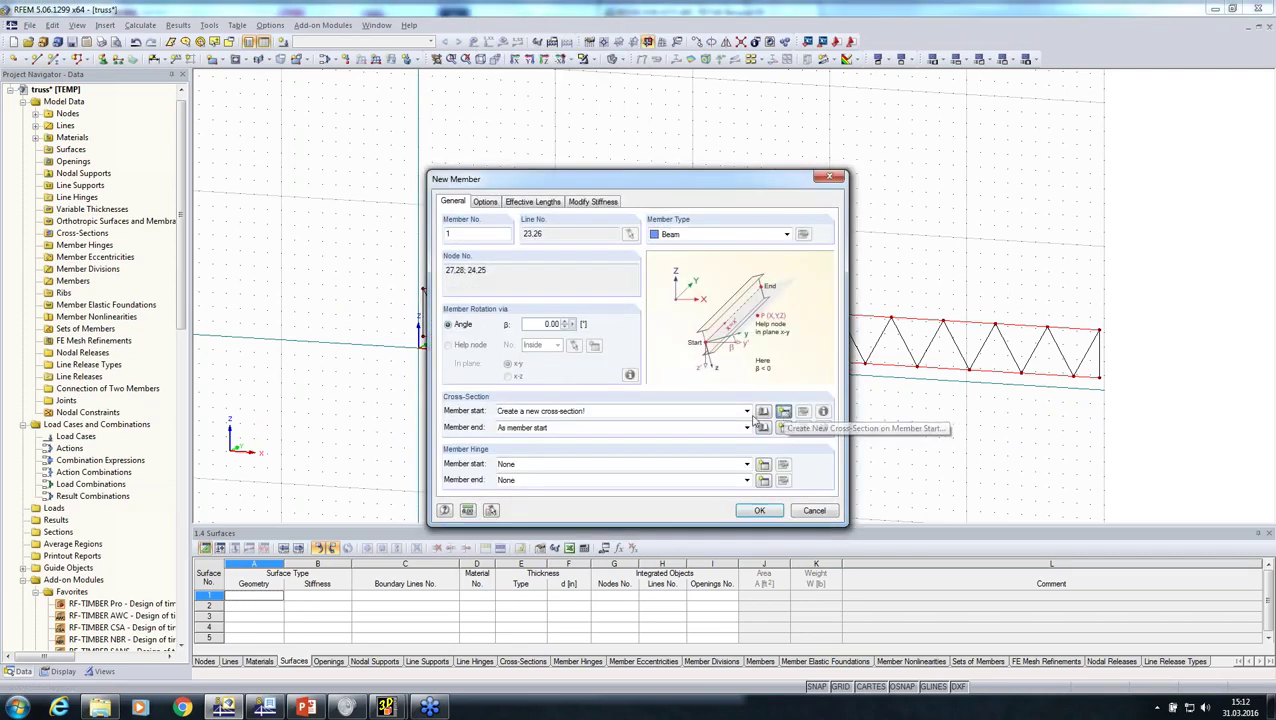
click(783, 411)
text(Recta)
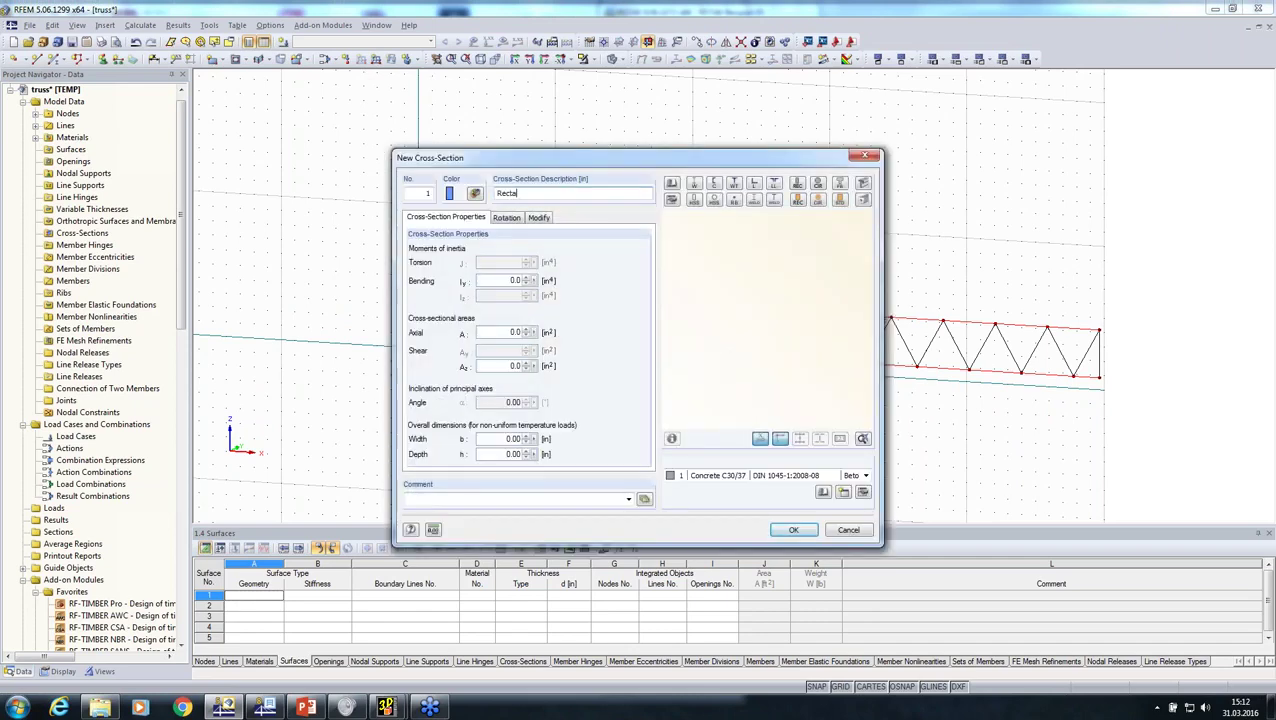
text(ngle)
text(6/8)
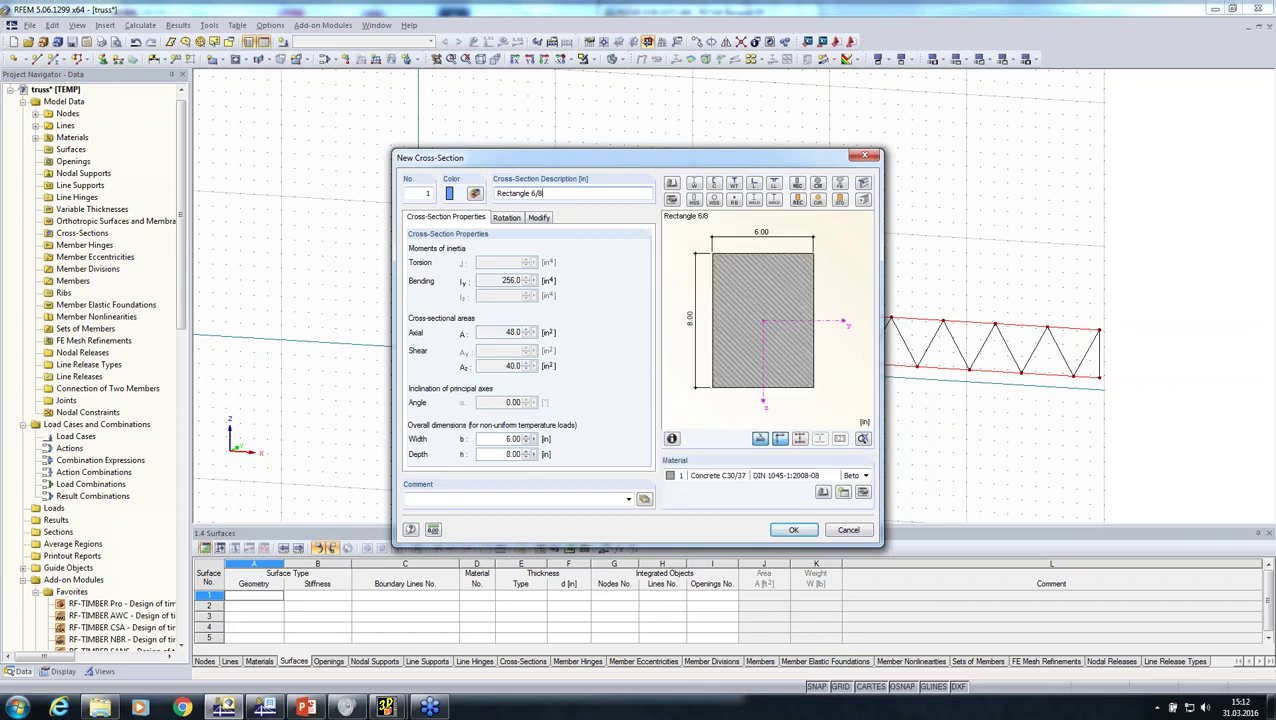
- Assign Glulam Timber GL32h (BS EN 14080:2013-08) from the Holz favorites to the 6/8 section and confirm the chord members
click(818, 492)
click(486, 125)
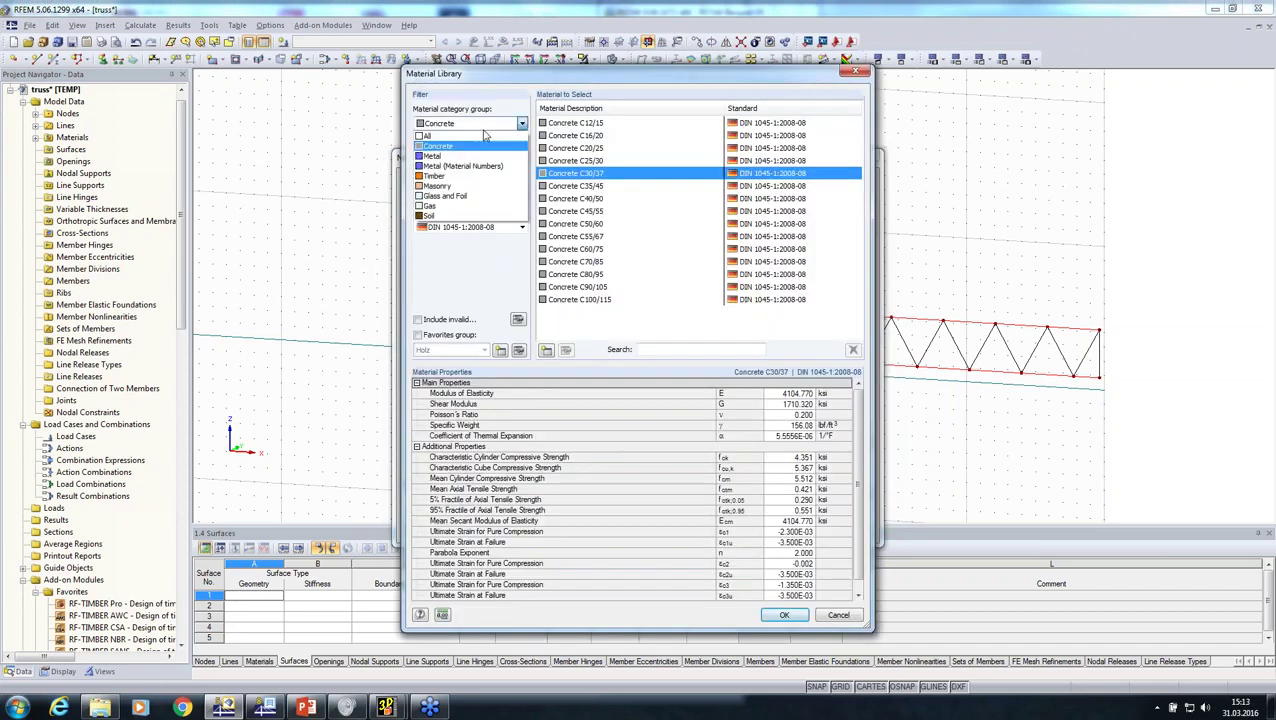
click(483, 136)
click(418, 335)
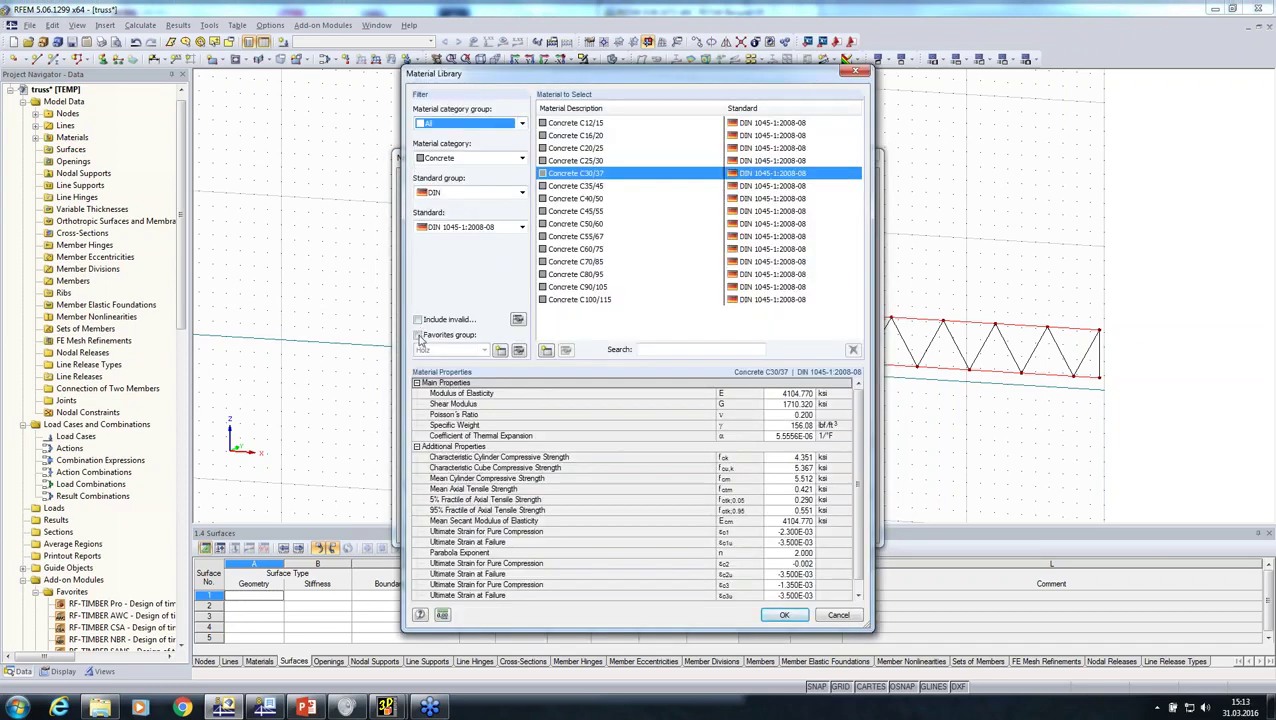
click(447, 163)
click(440, 170)
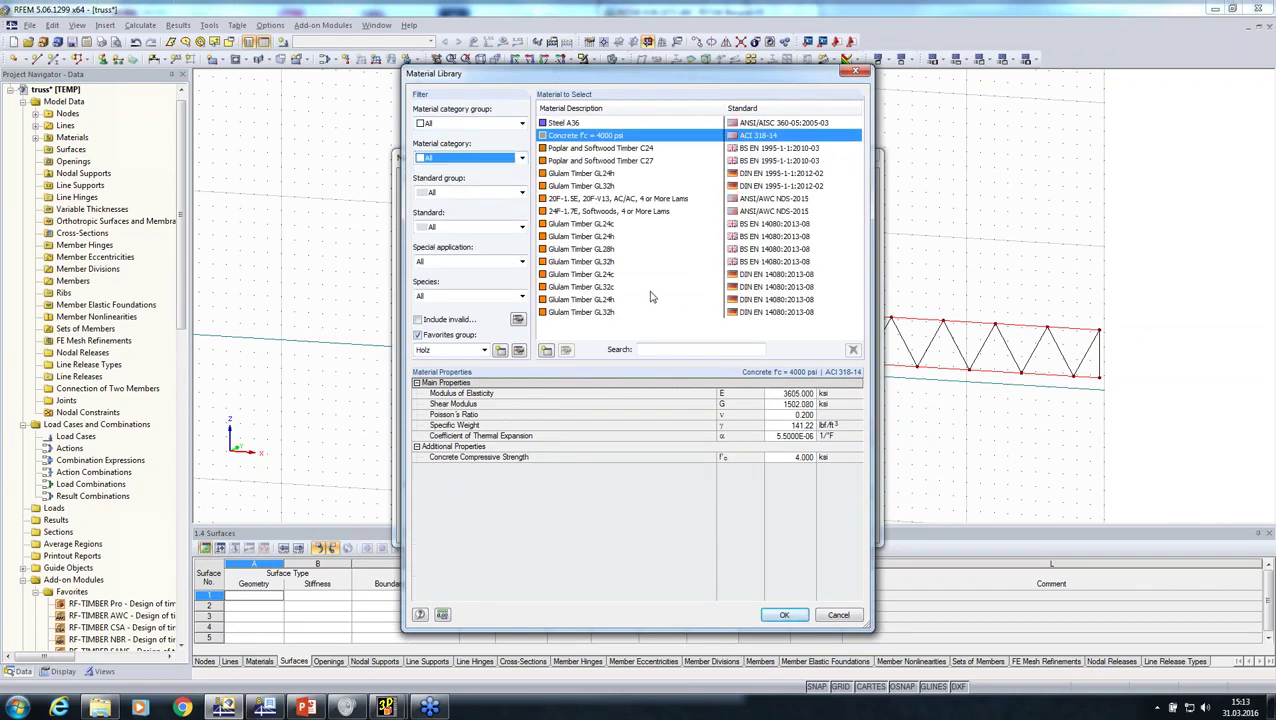
click(598, 249)
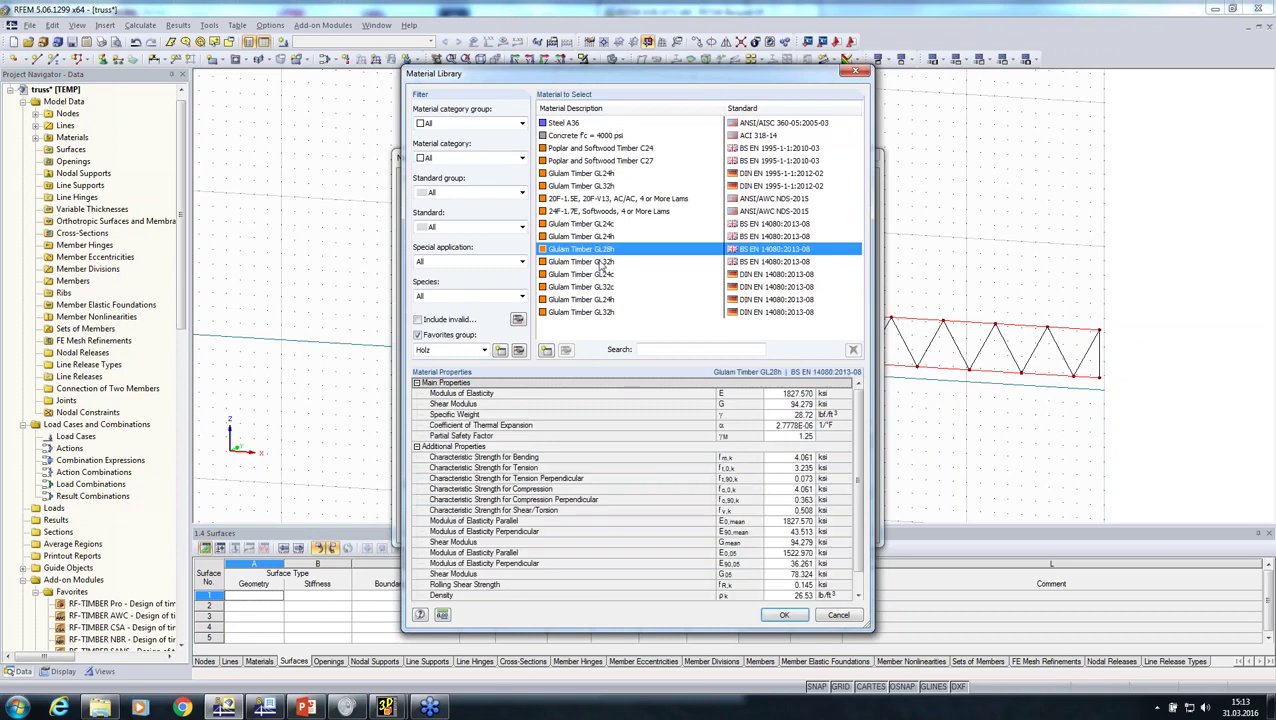
click(612, 262)
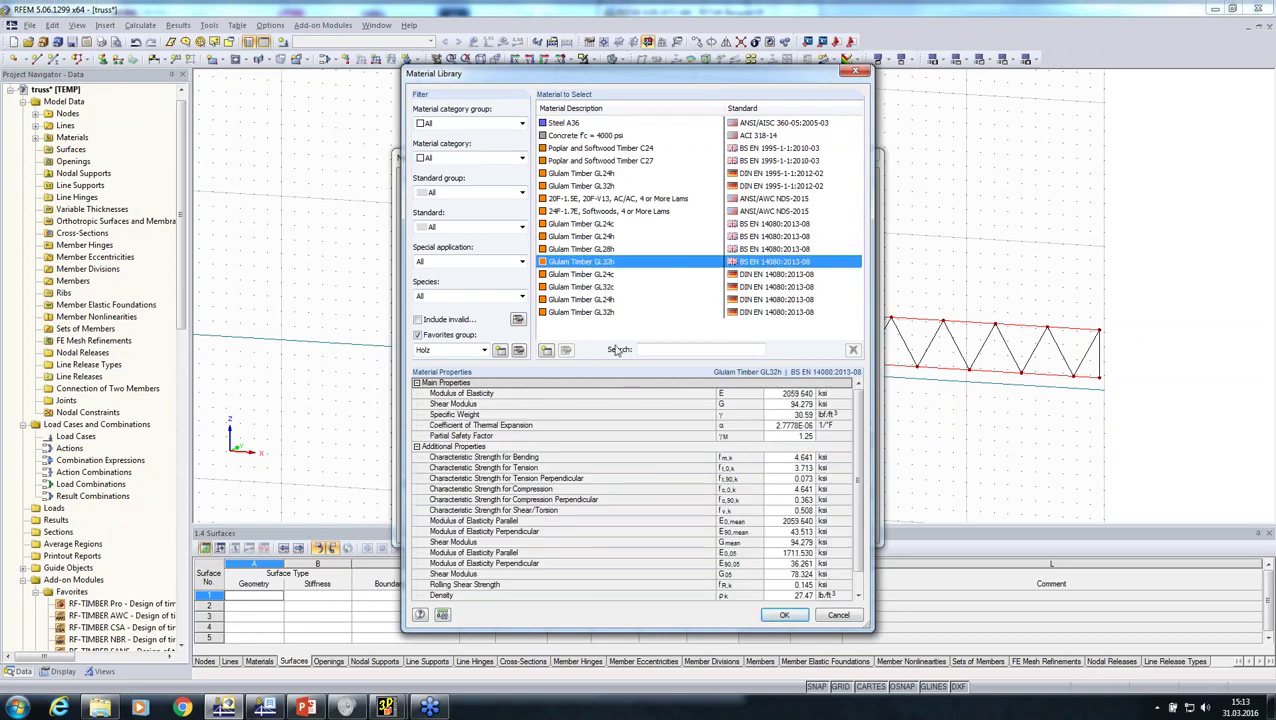
click(770, 615)
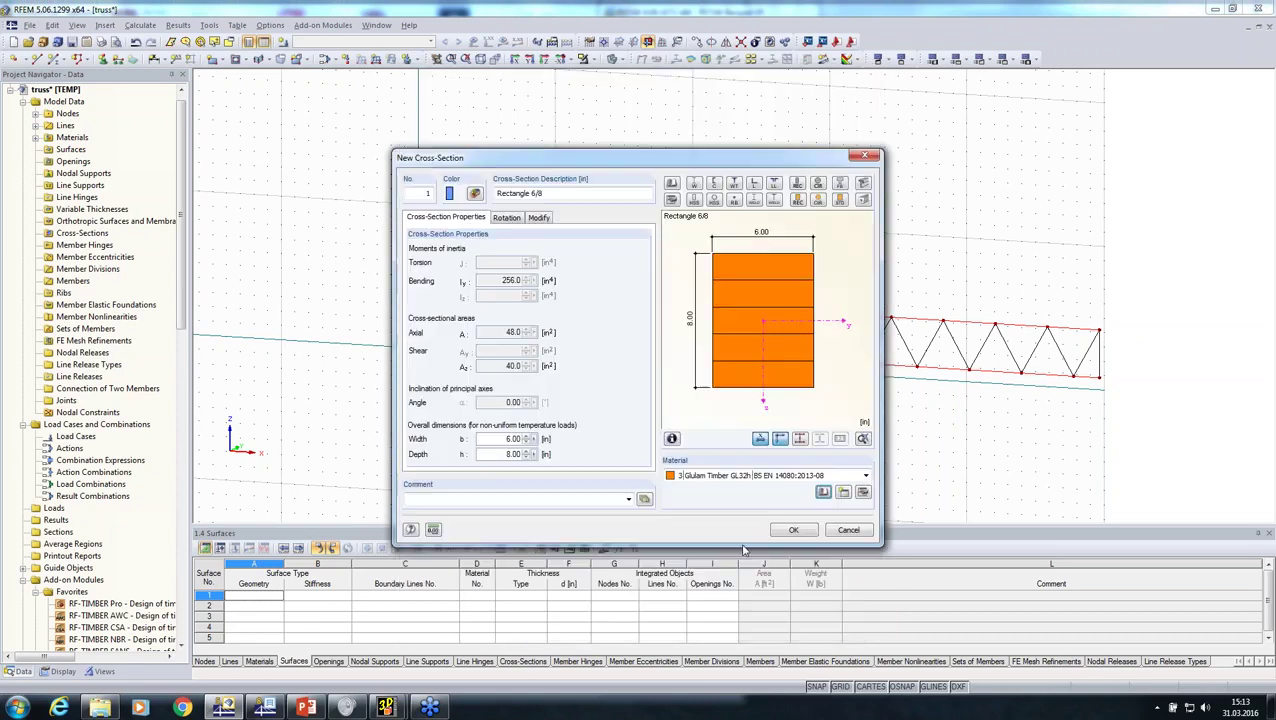
click(793, 531)
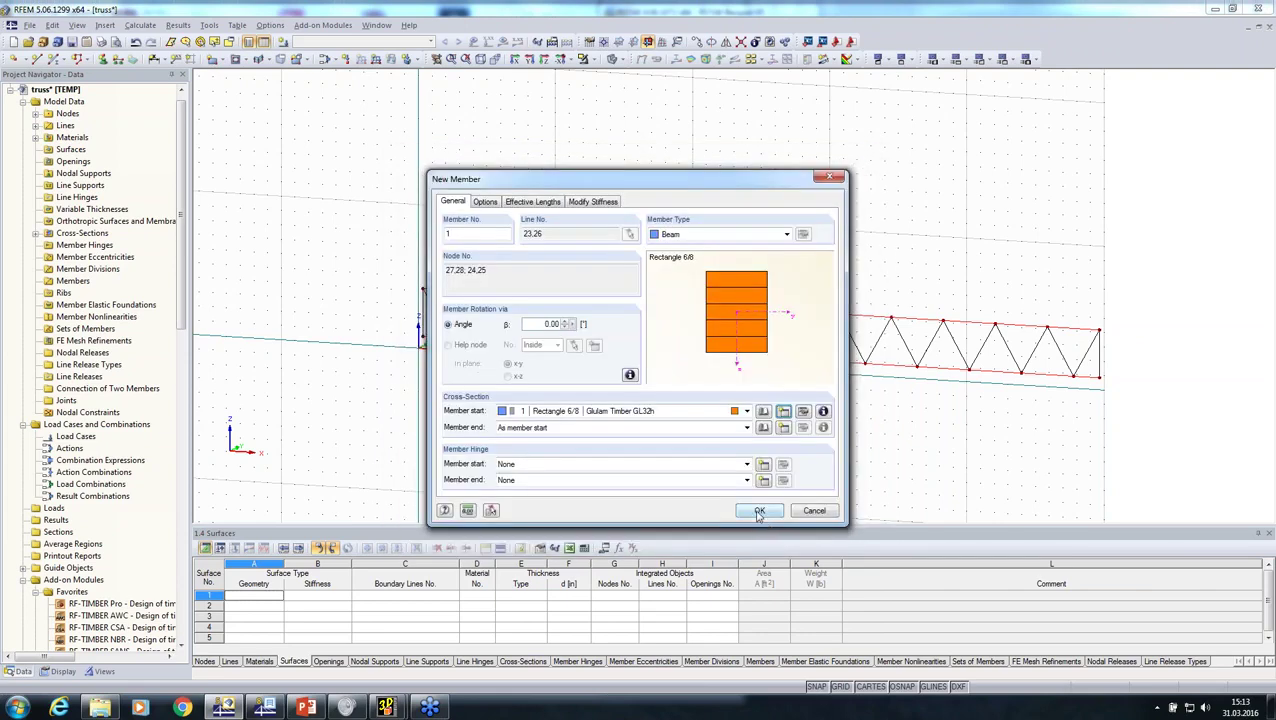
click(759, 511)
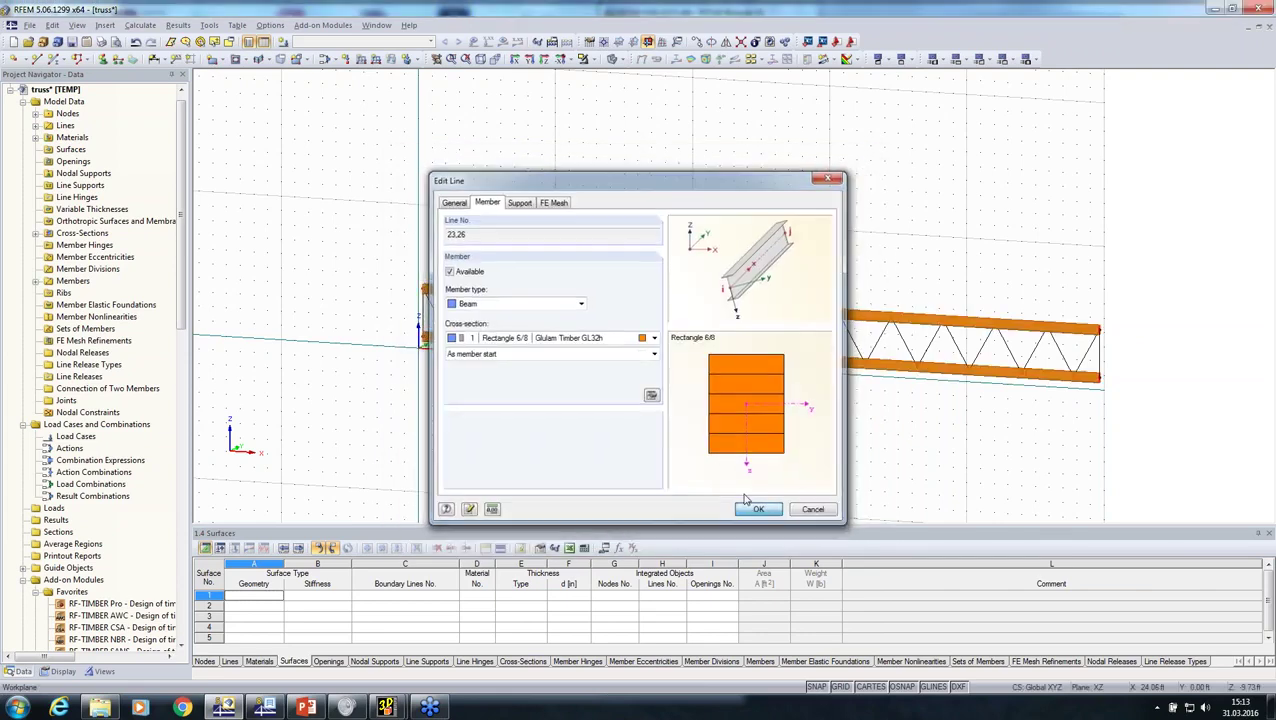
- Create a set of continuous members from the top chord
right_click(681, 308)
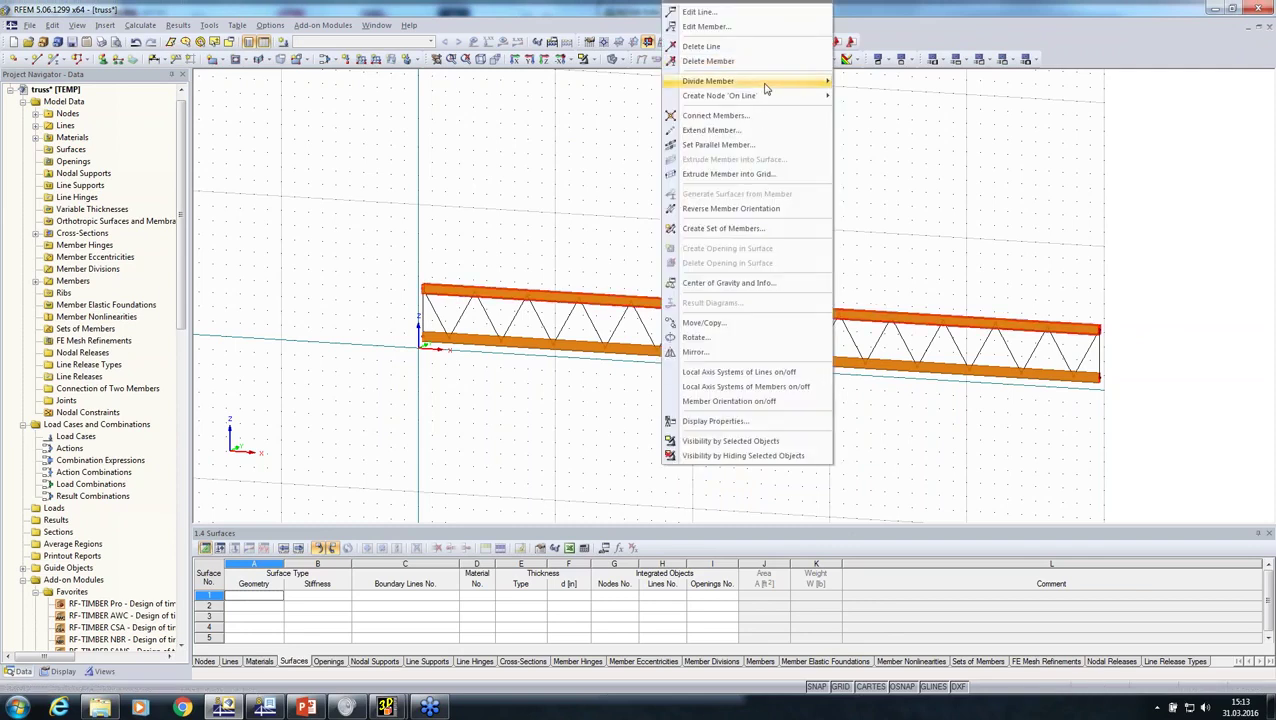
mouse_move(765, 88)
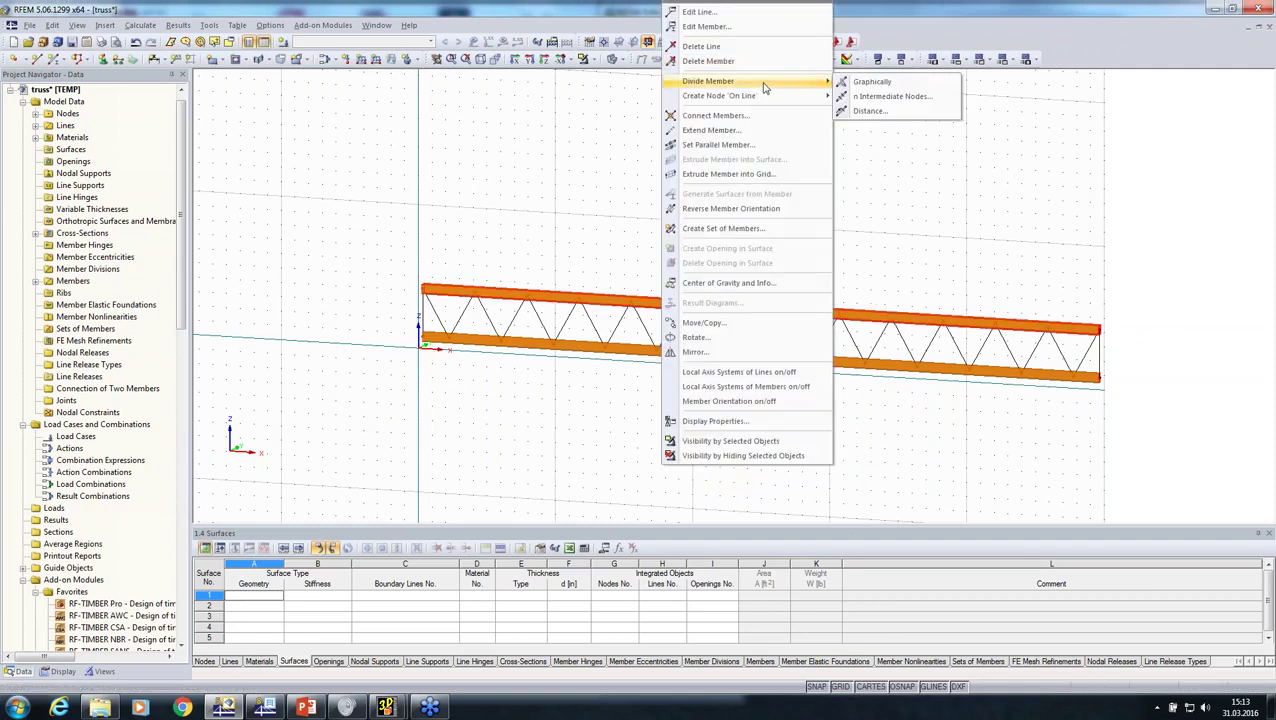
click(730, 228)
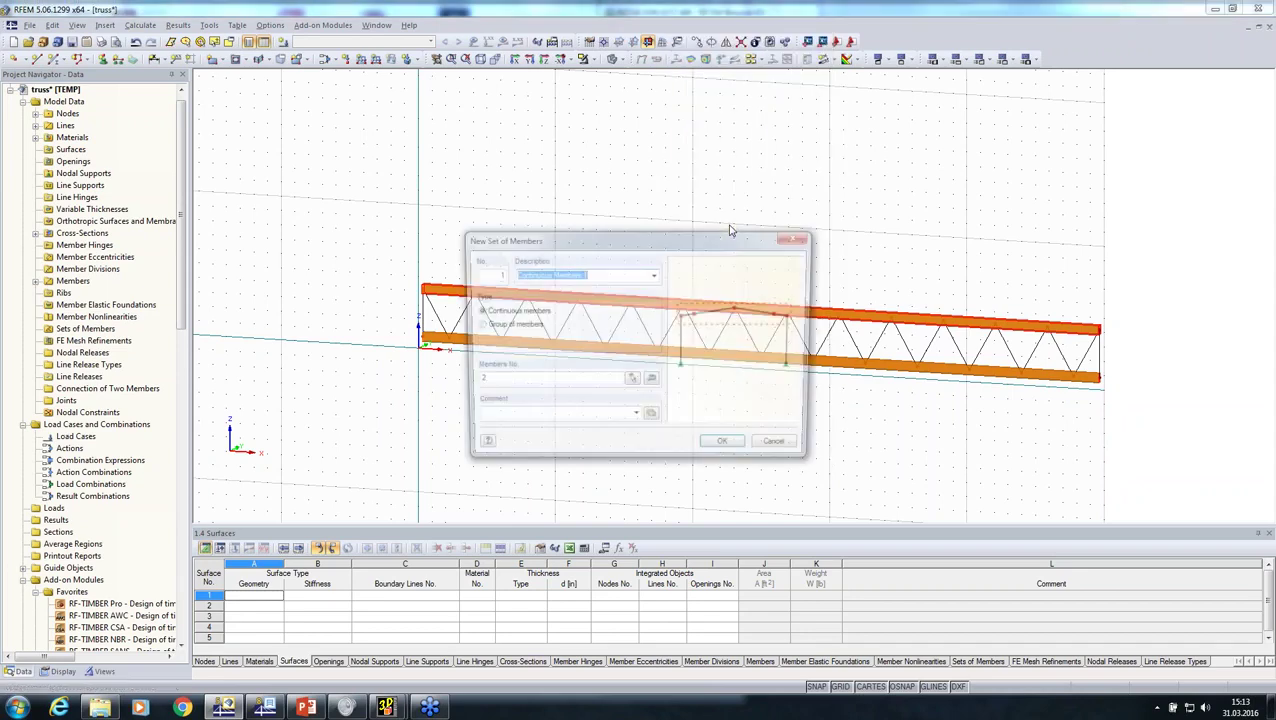
click(727, 448)
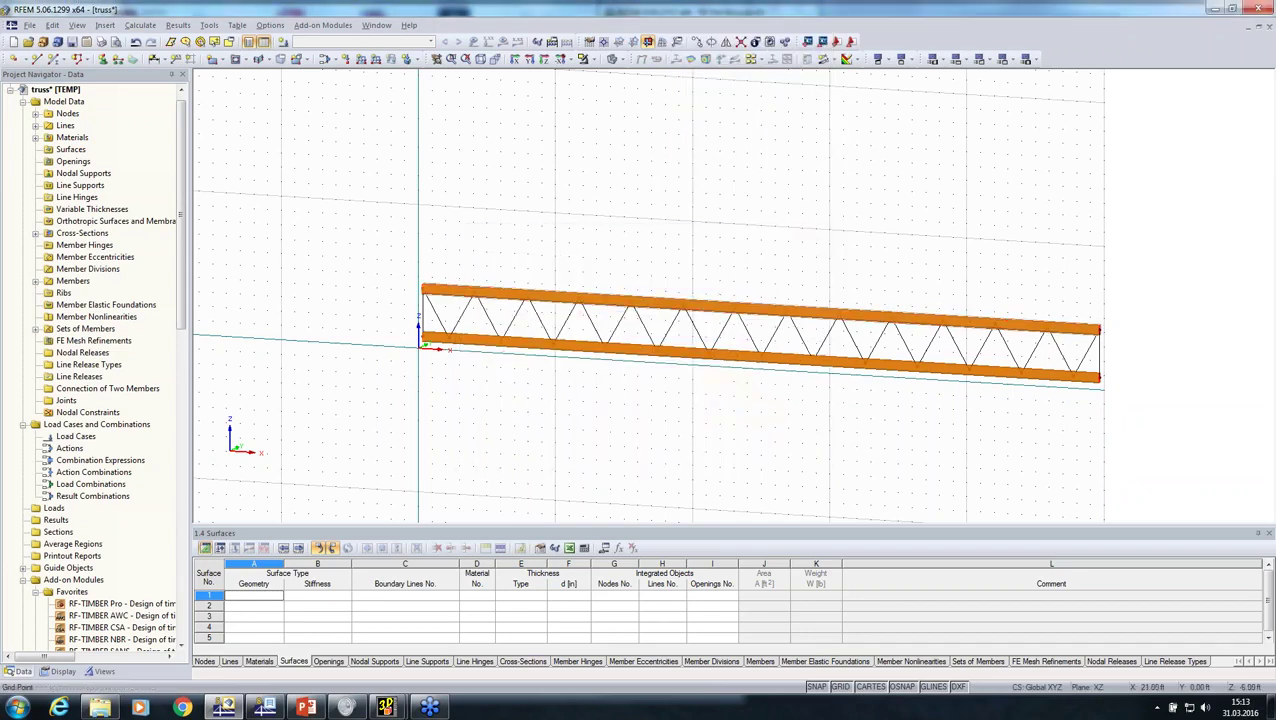
- Connect the lines and members across the entire truss
middle_drag(684, 404, 644, 365)
ctrl+middle_drag(644, 365, 655, 398)
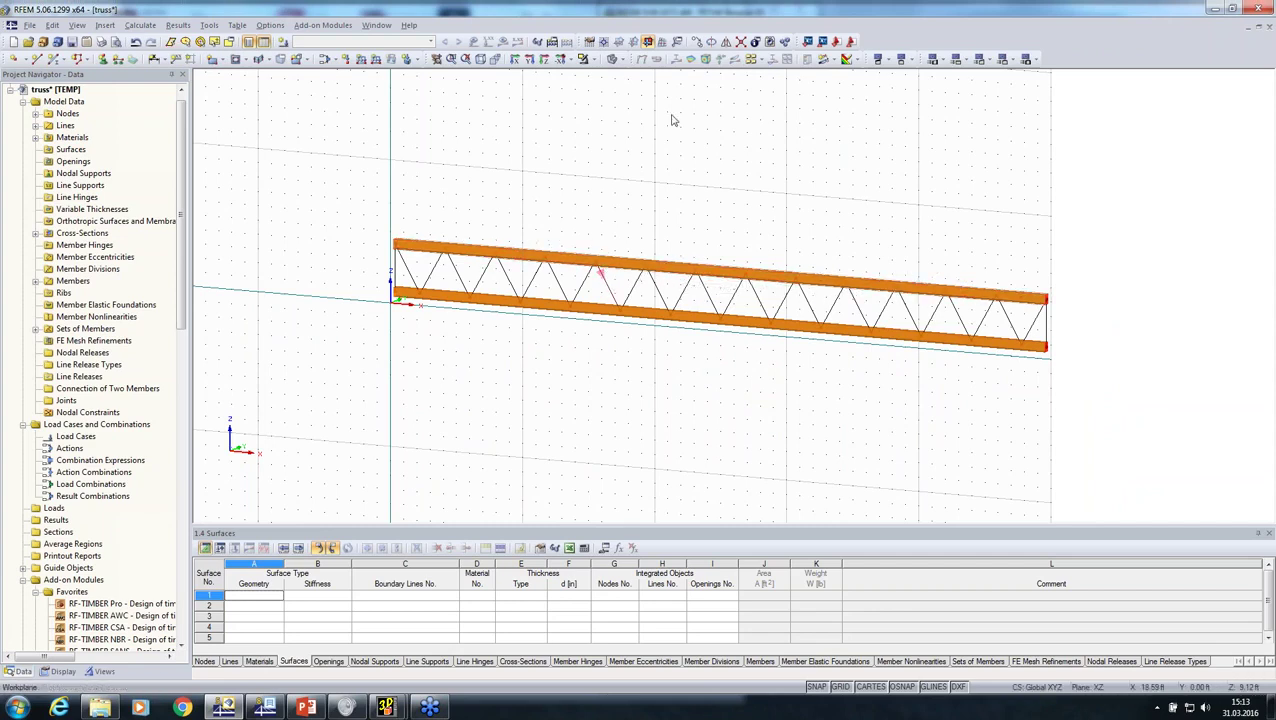
click(742, 42)
drag(342, 158, 1212, 472)
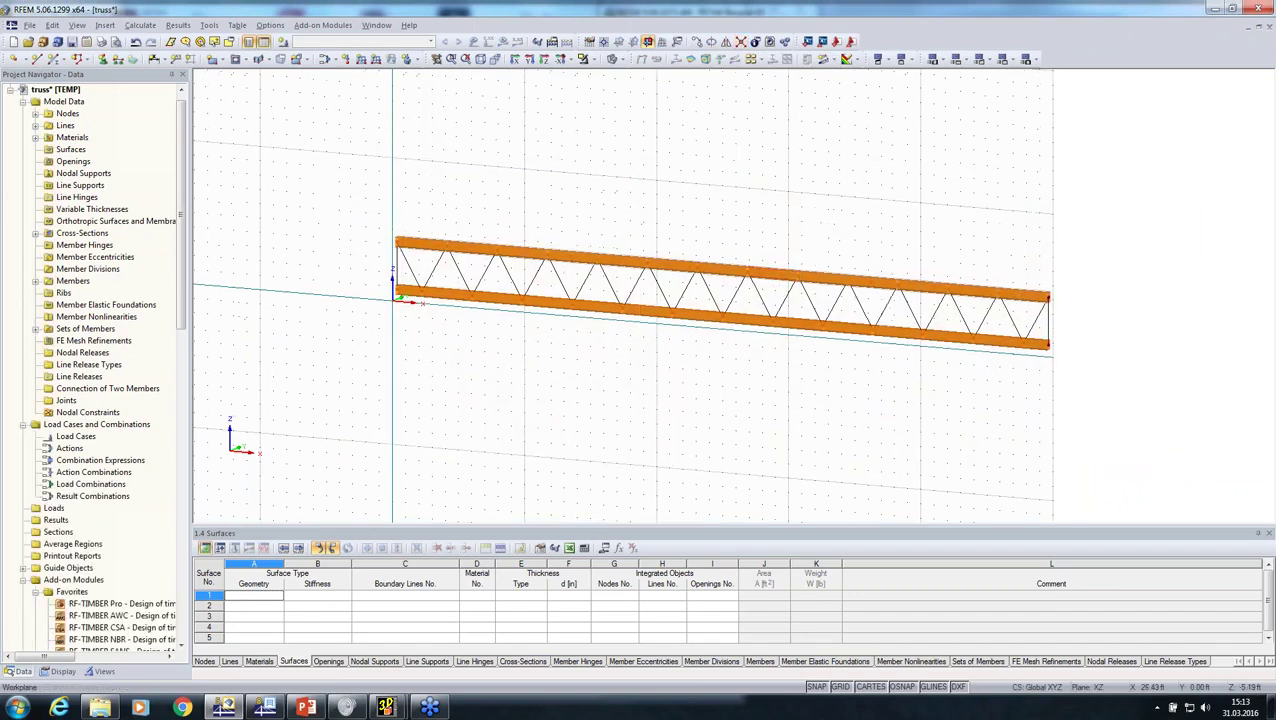
- Make all diagonal and post lines between the chords members and define a new cross-section Rectangle 5.5/5.5 for them
ctrl+middle_drag(741, 405, 868, 431)
click(529, 60)
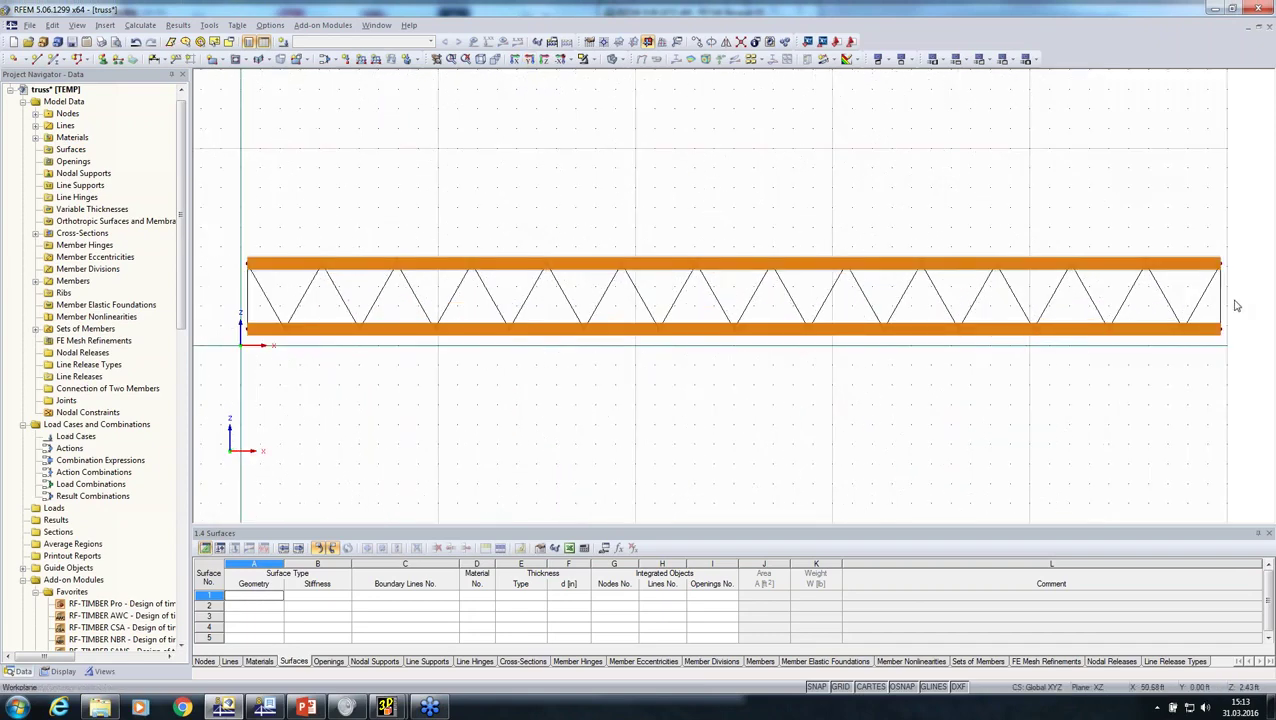
drag(1235, 302, 231, 289)
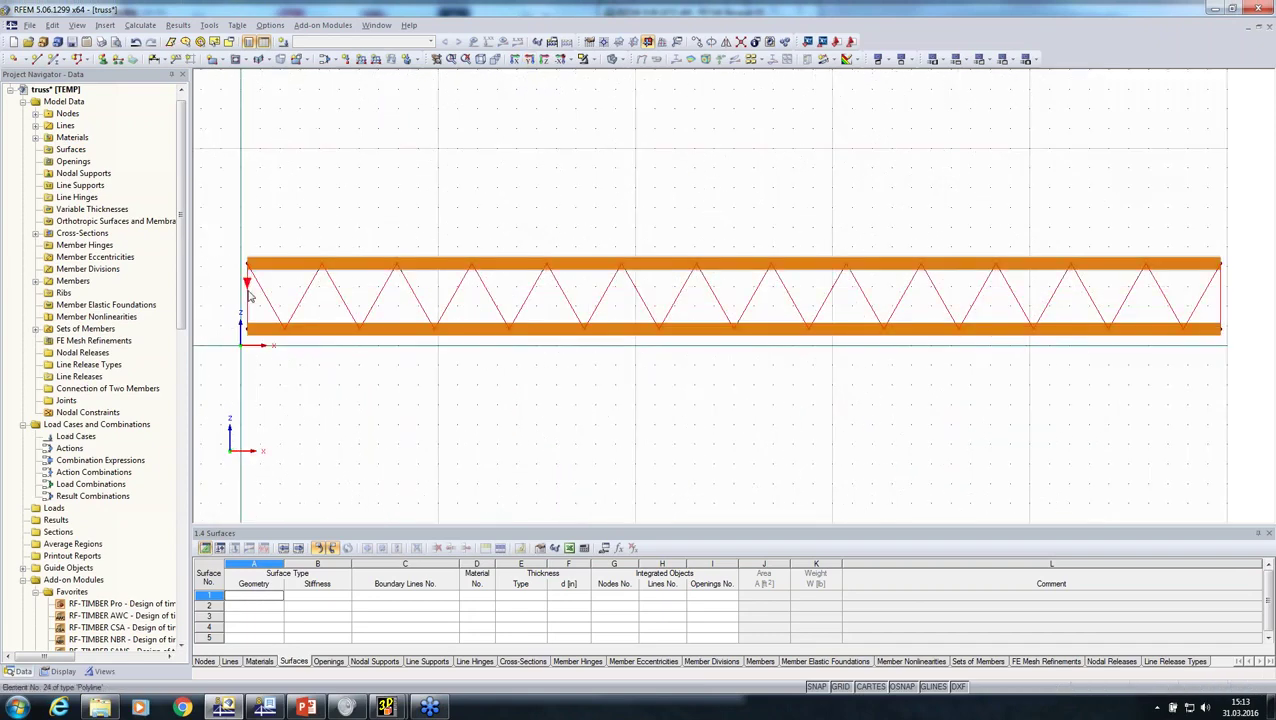
right_click(250, 296)
click(268, 296)
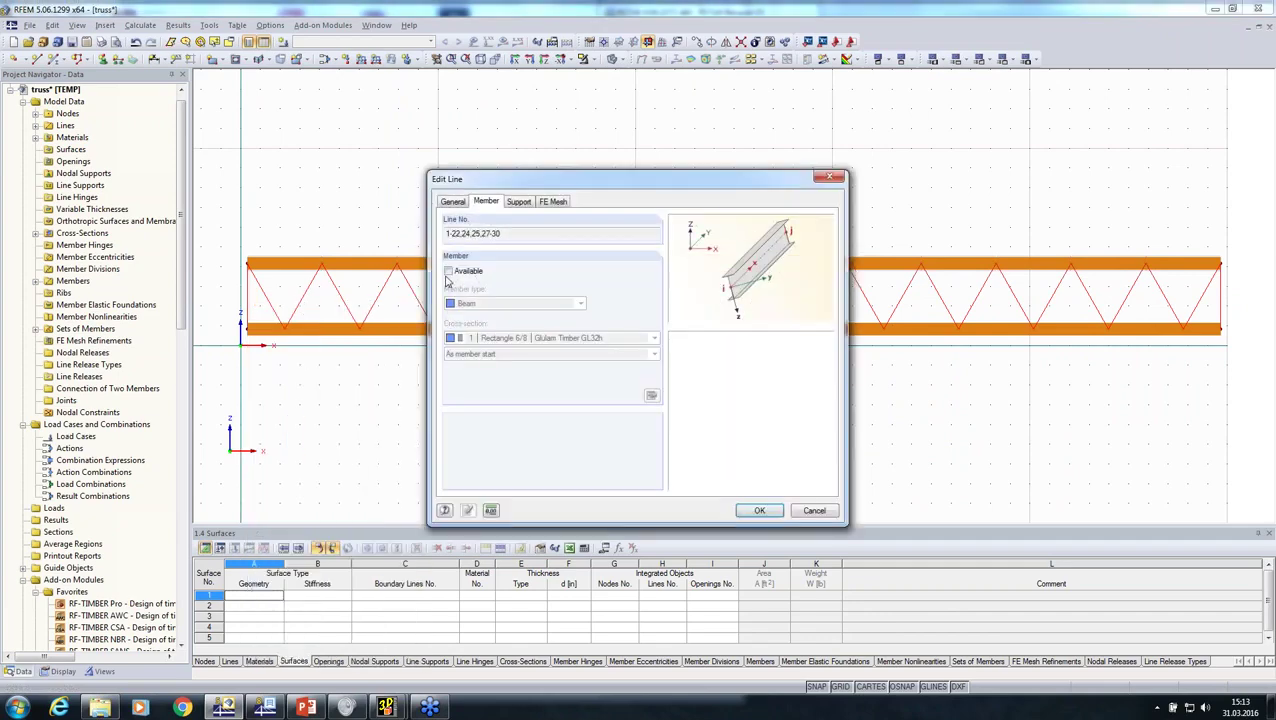
click(449, 271)
click(651, 395)
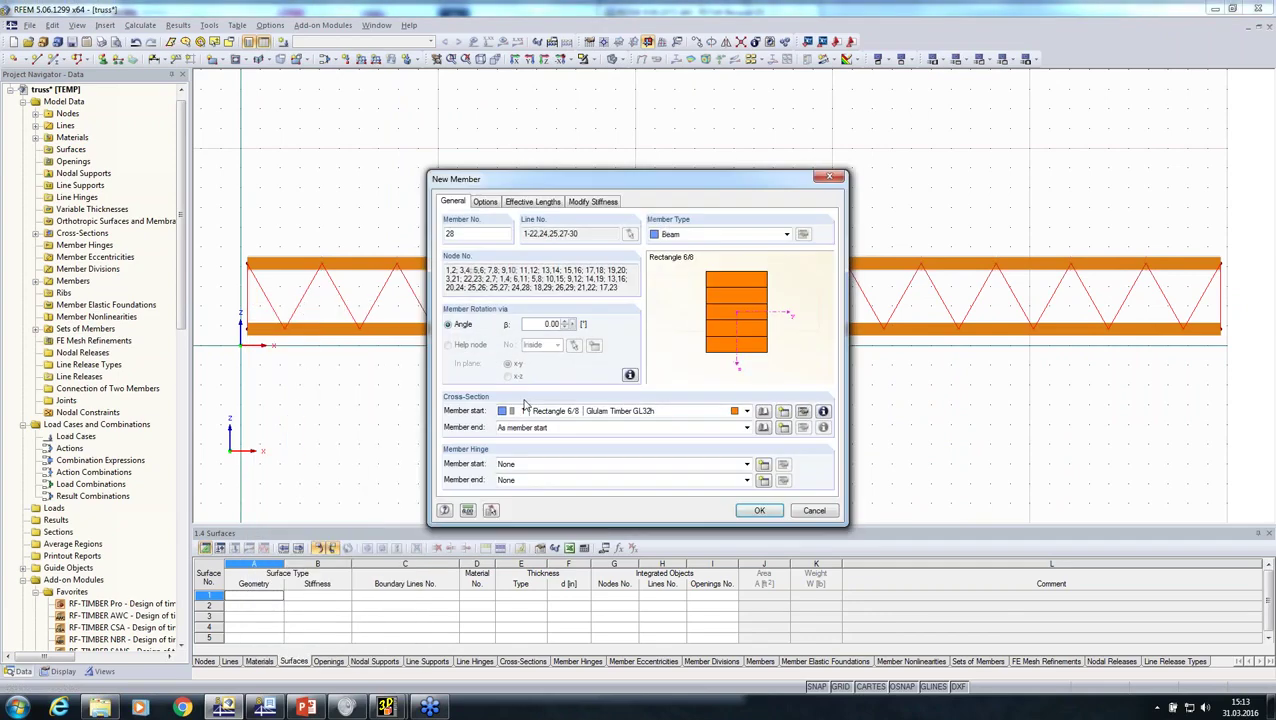
click(785, 412)
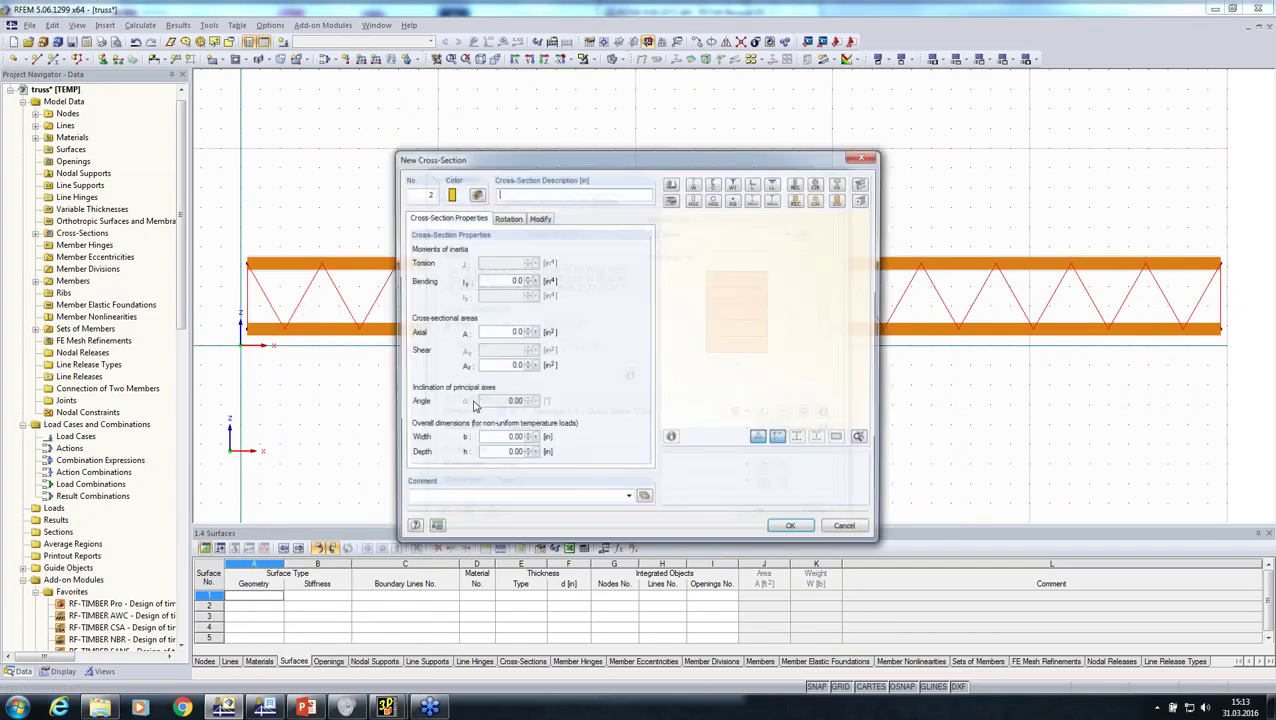
text(Rectangle 5)
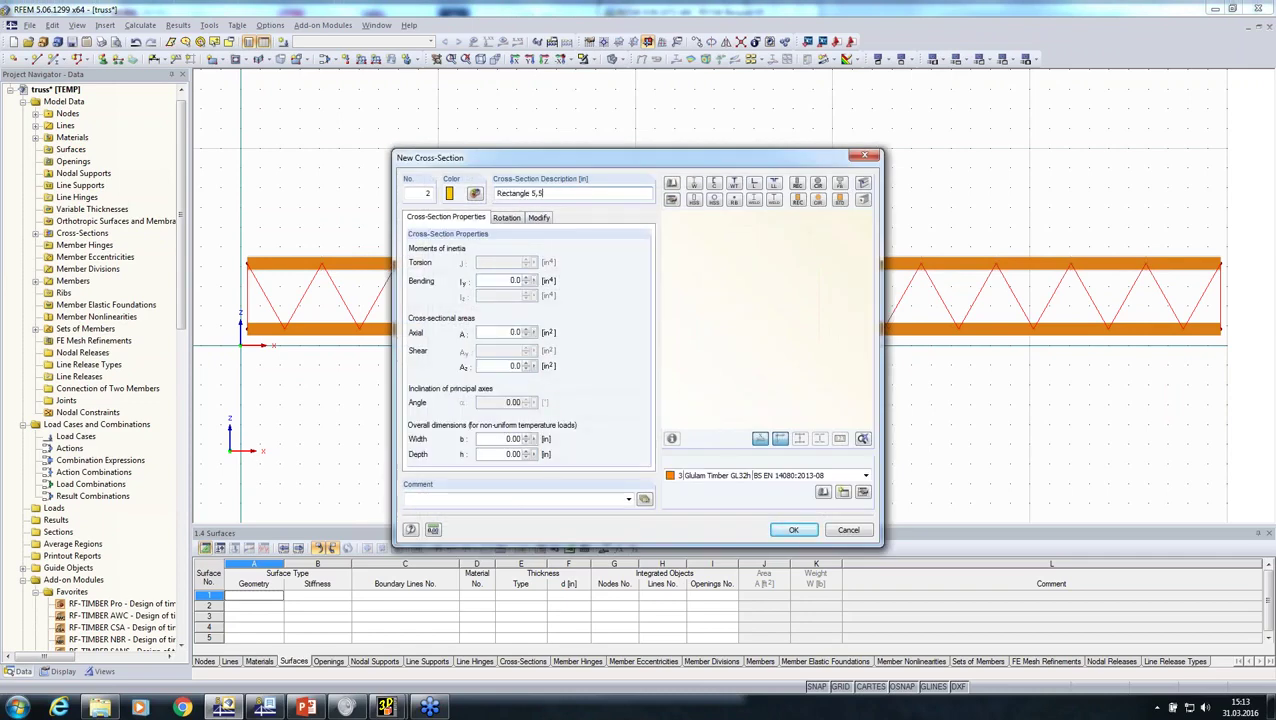
text(.5)
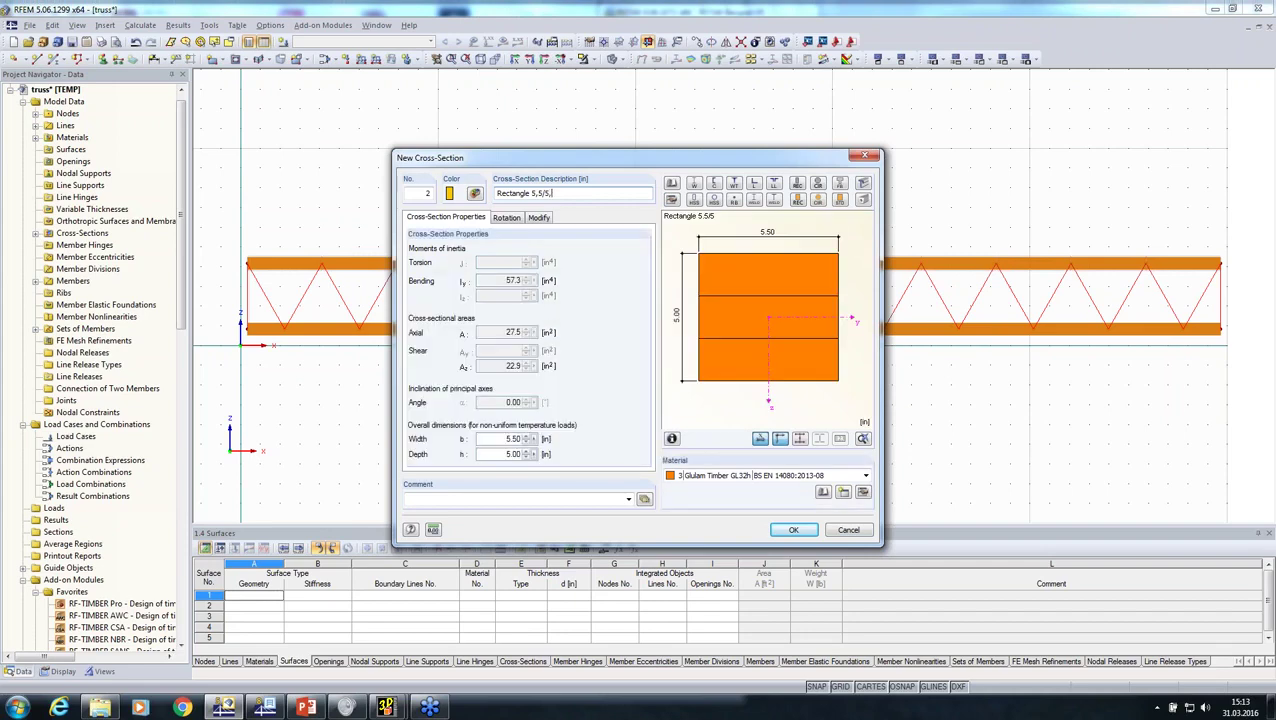
- Assign Glulam Timber GL28h (BS EN 14080:2013-08) from the Holz favorites to the 5.5/5.5 cross-section
click(823, 491)
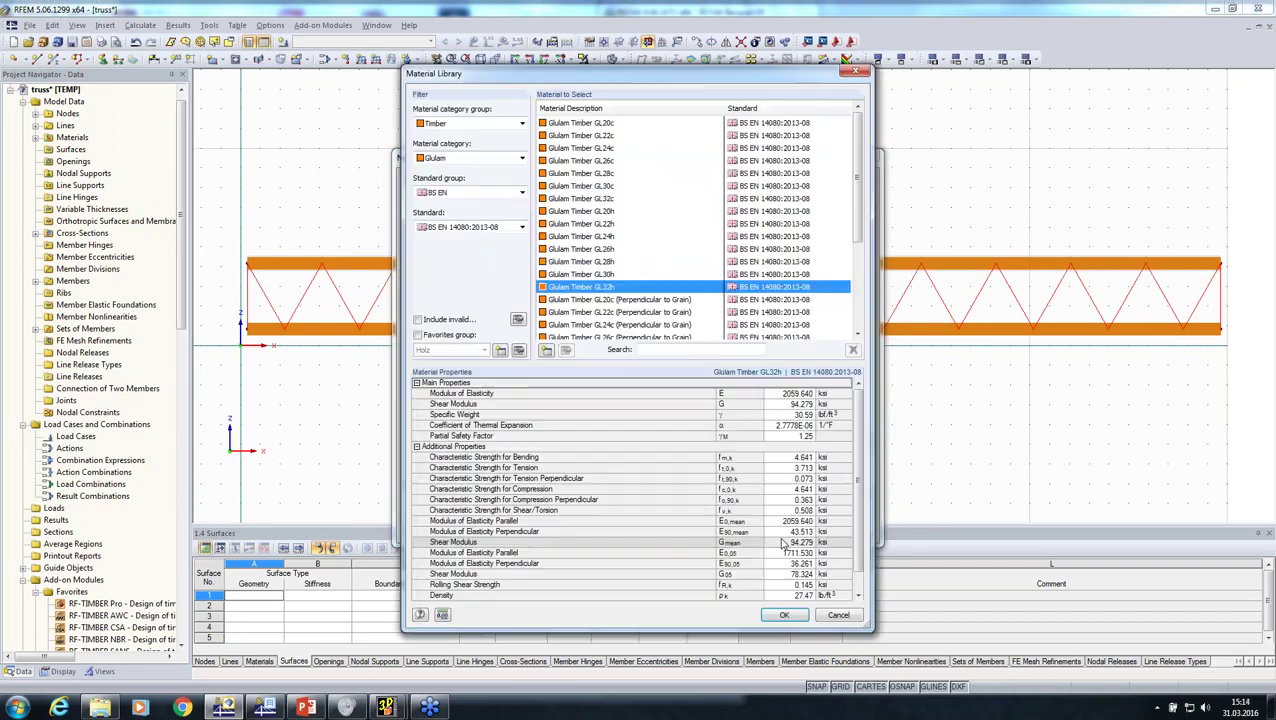
click(419, 336)
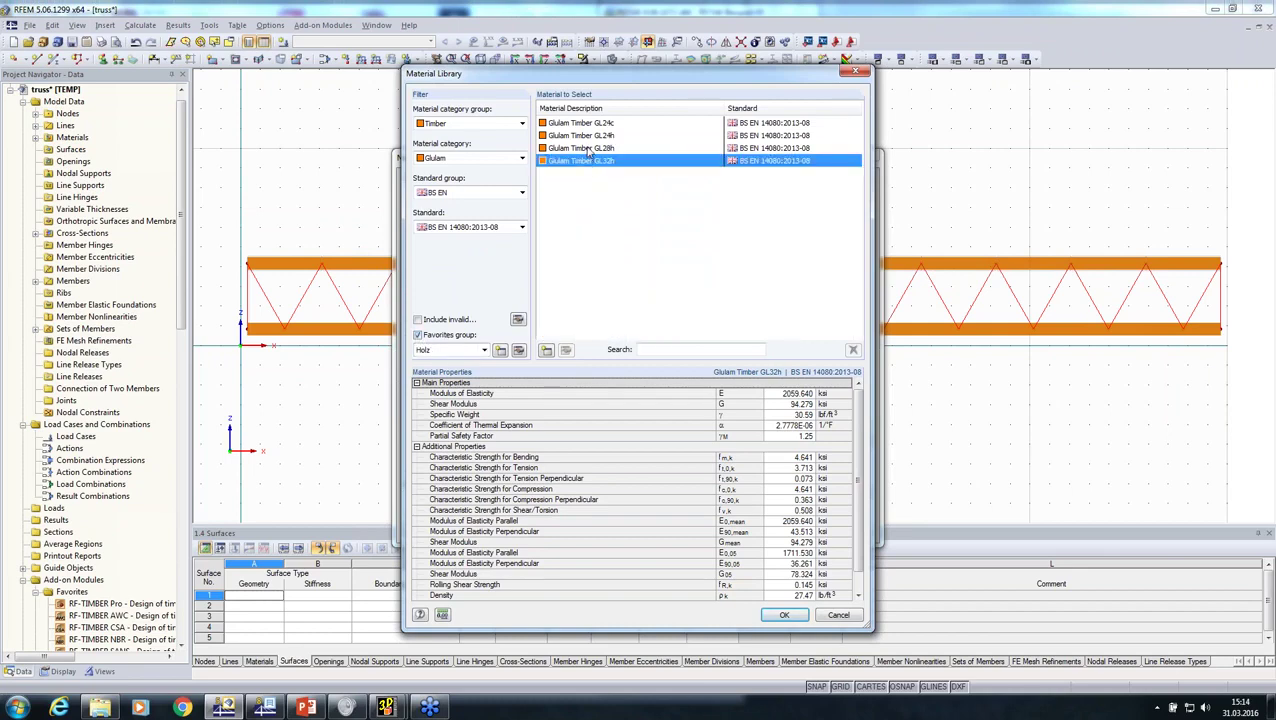
click(589, 149)
click(778, 614)
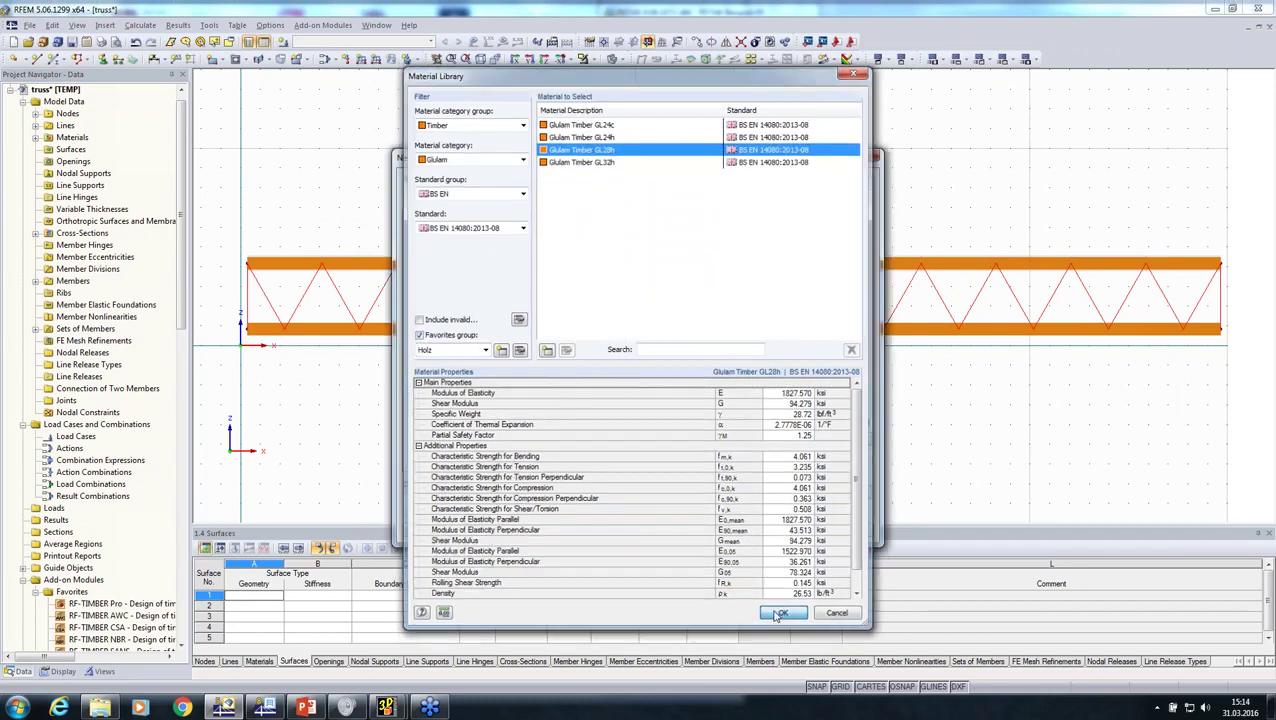
click(790, 527)
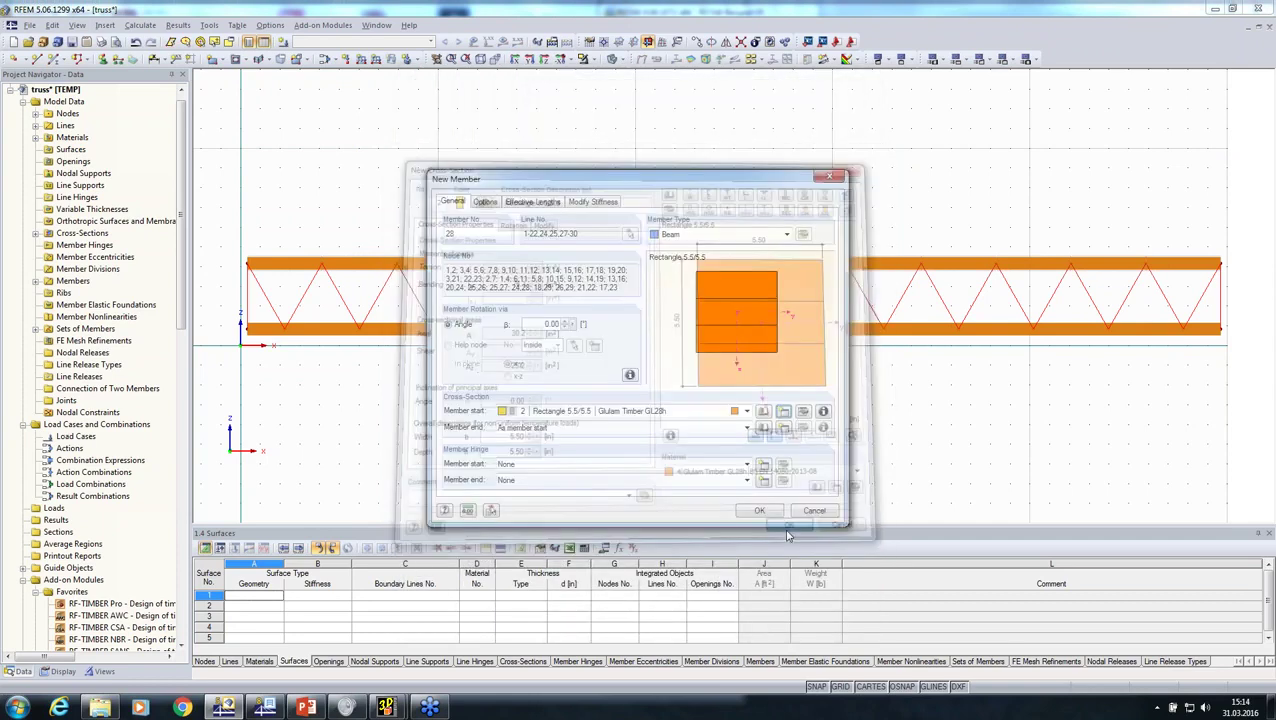
- Set the member type of the diagonals and posts to Truss and create the members
click(728, 233)
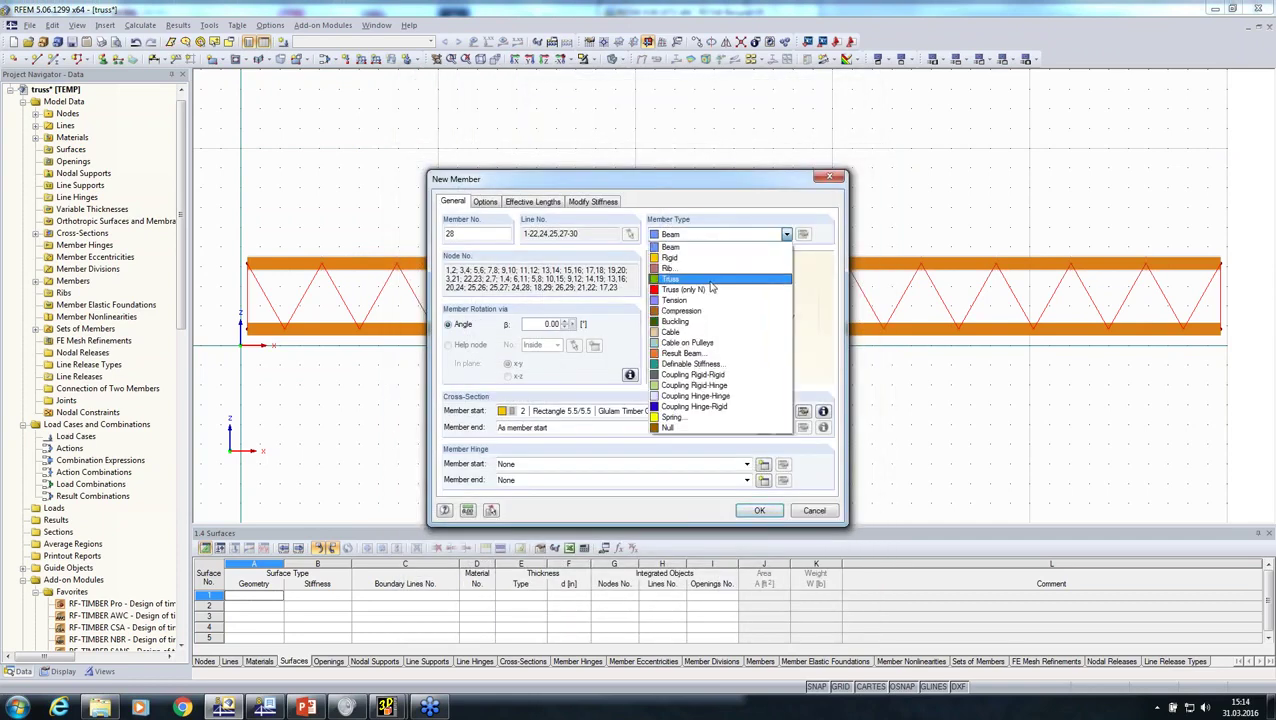
click(711, 285)
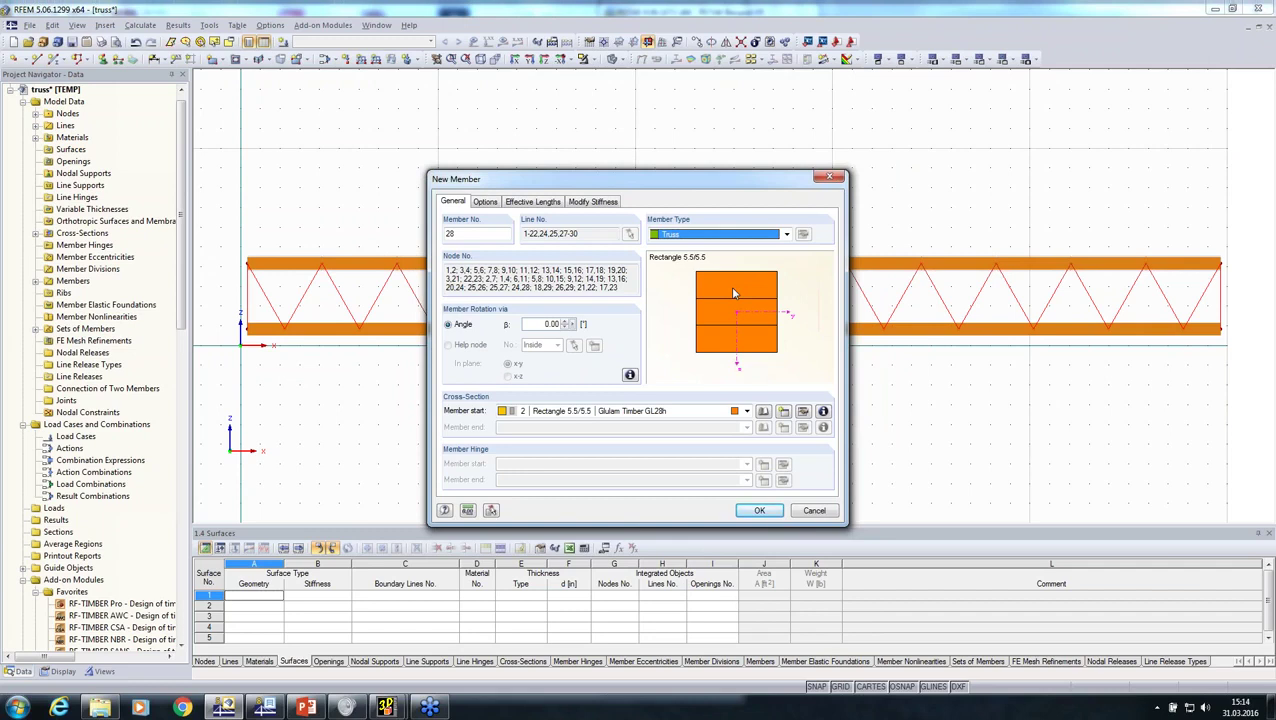
click(759, 511)
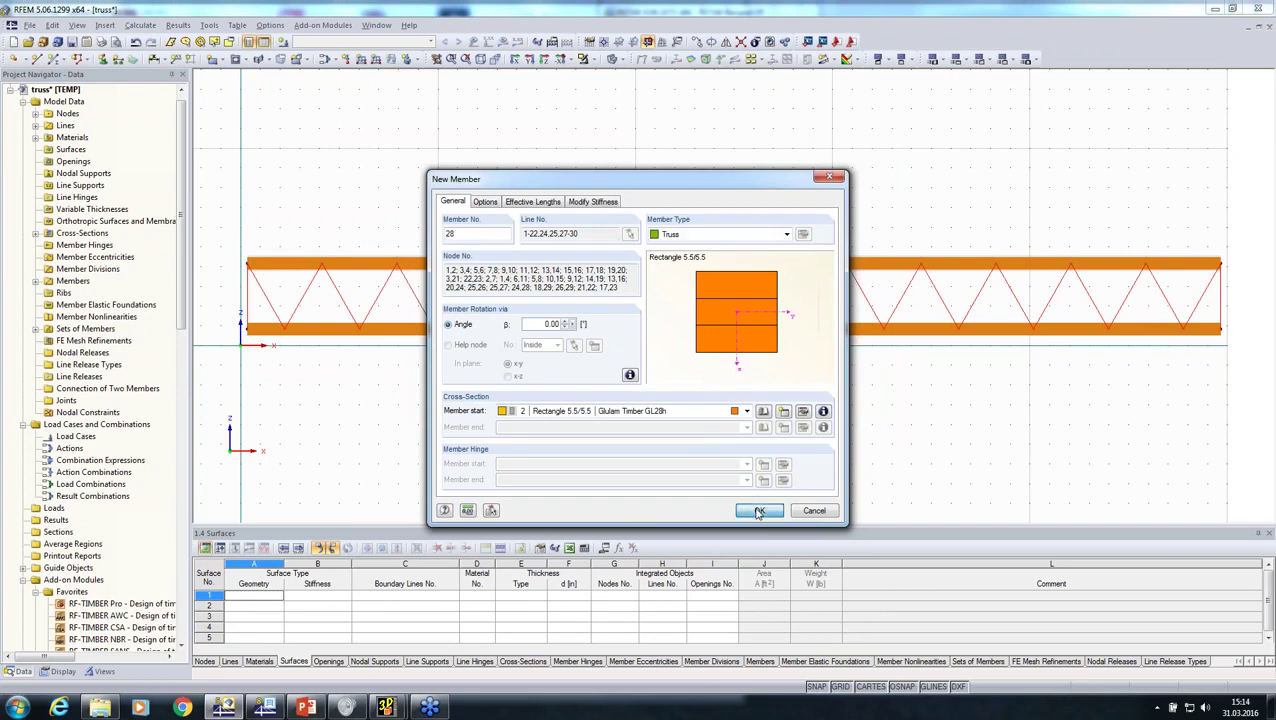
click(759, 513)
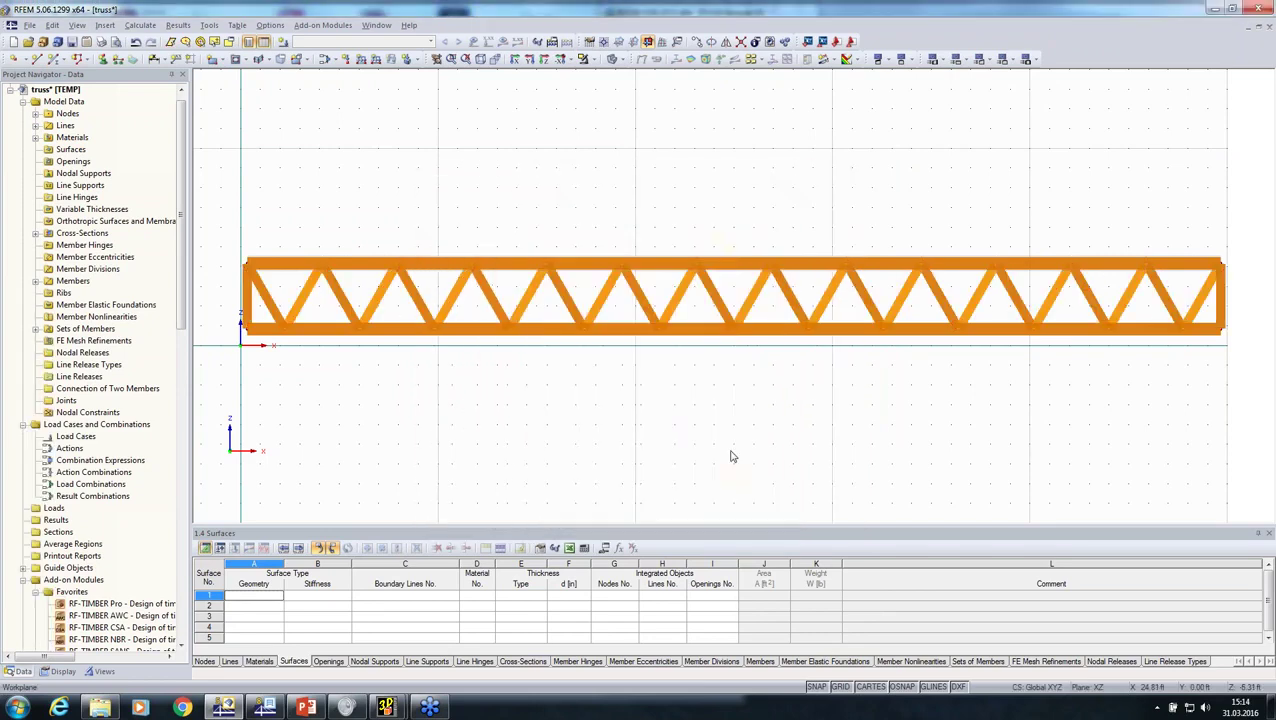
- Place a Hinged nodal support on the truss's lower corner node at the coordinate origin
middle_drag(758, 409, 766, 379)
click(103, 60)
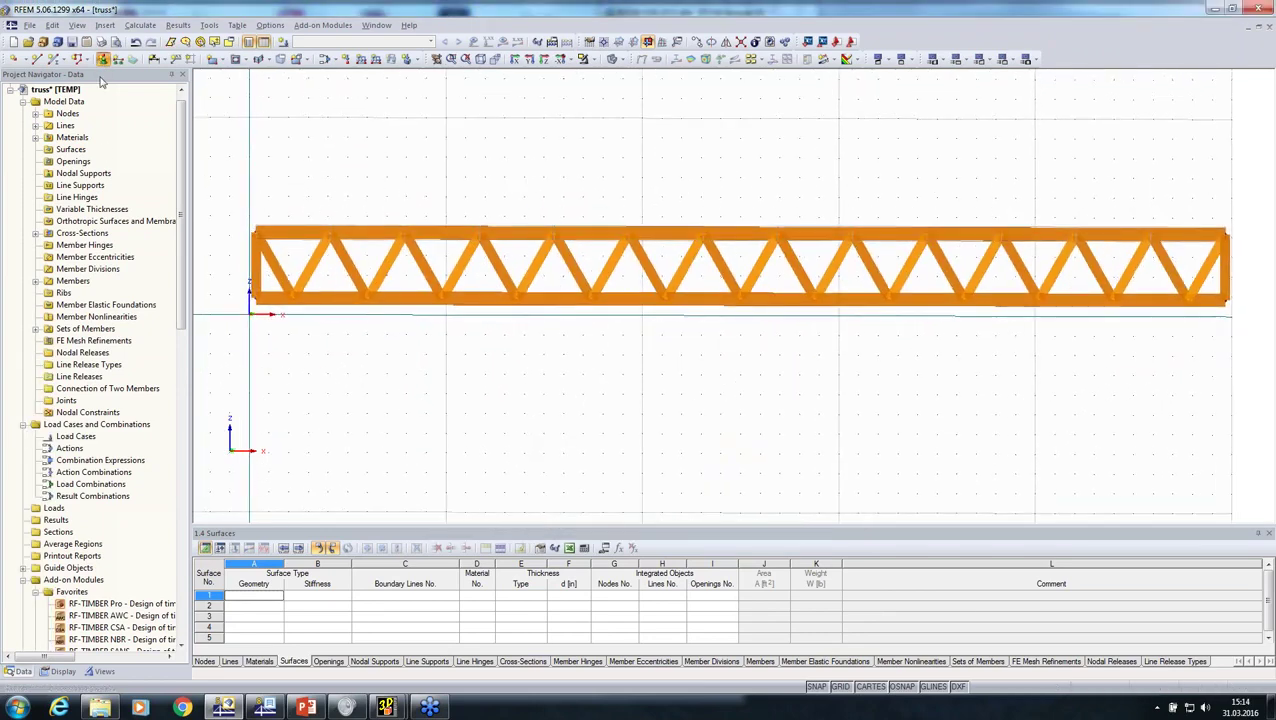
click(754, 471)
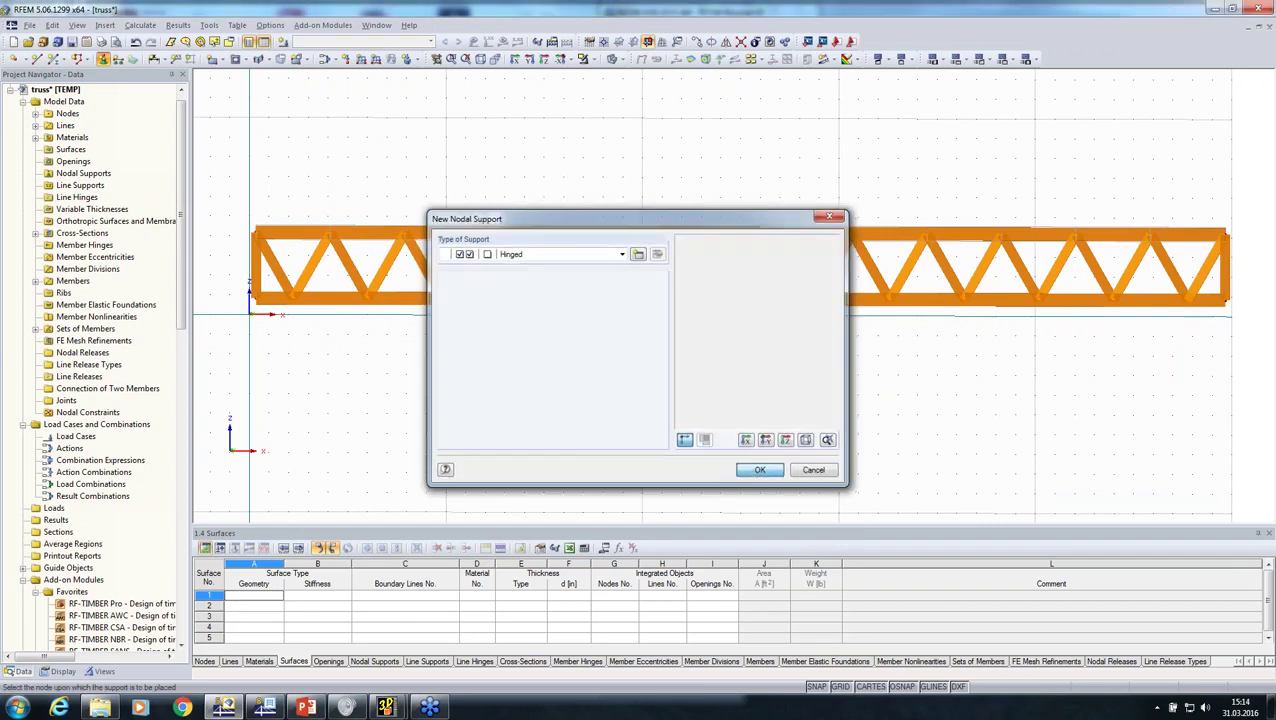
click(256, 313)
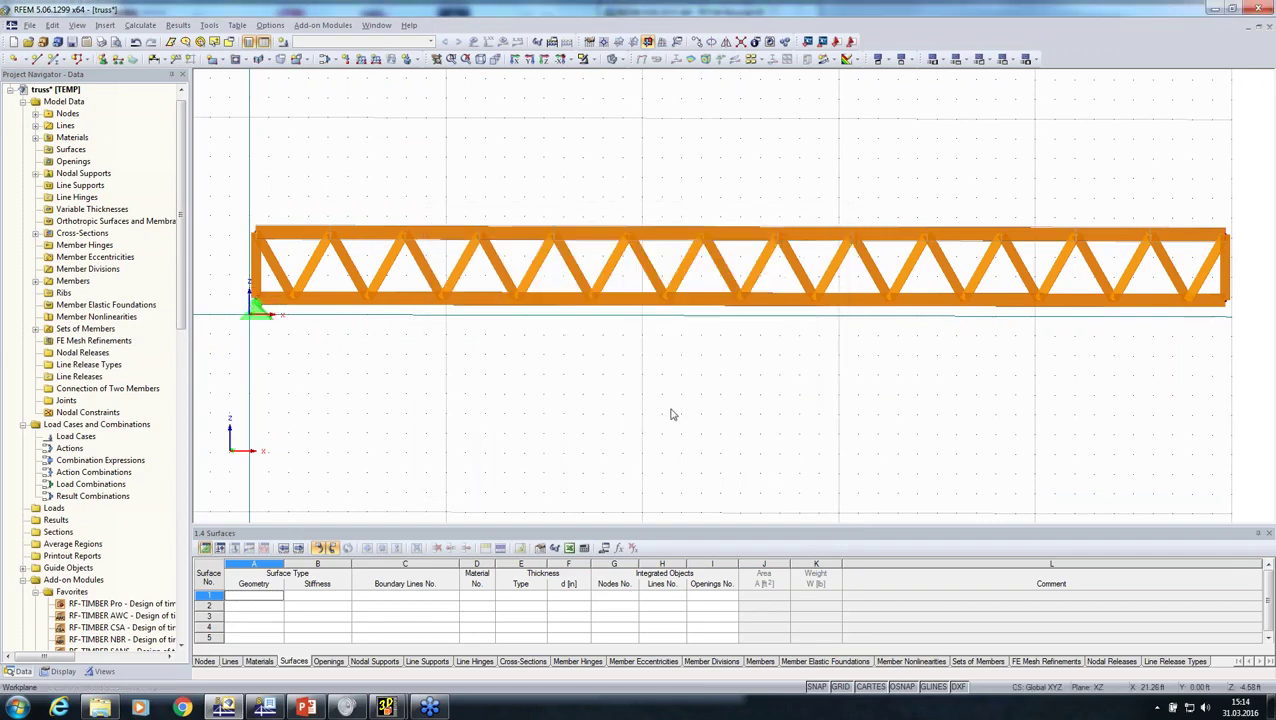
- Define a second nodal support type with uX released and place it on the lower corner node at the truss's far end
middle_drag(673, 412, 598, 376)
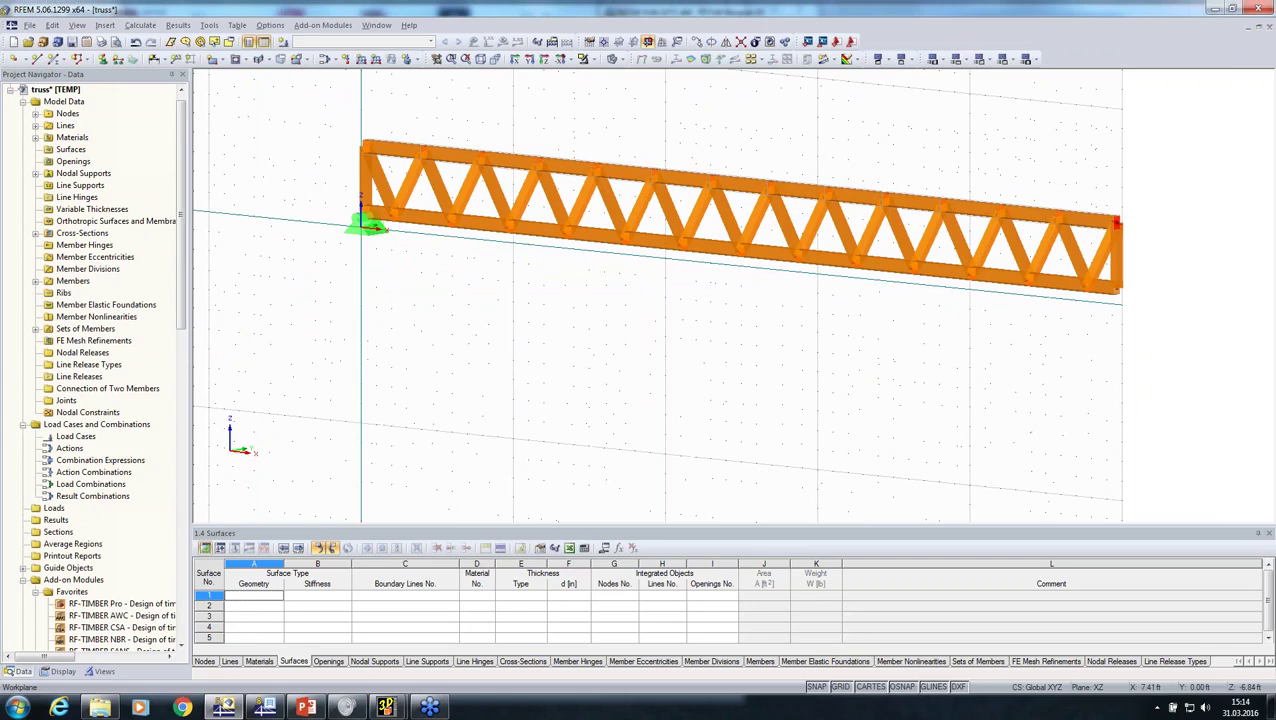
click(114, 61)
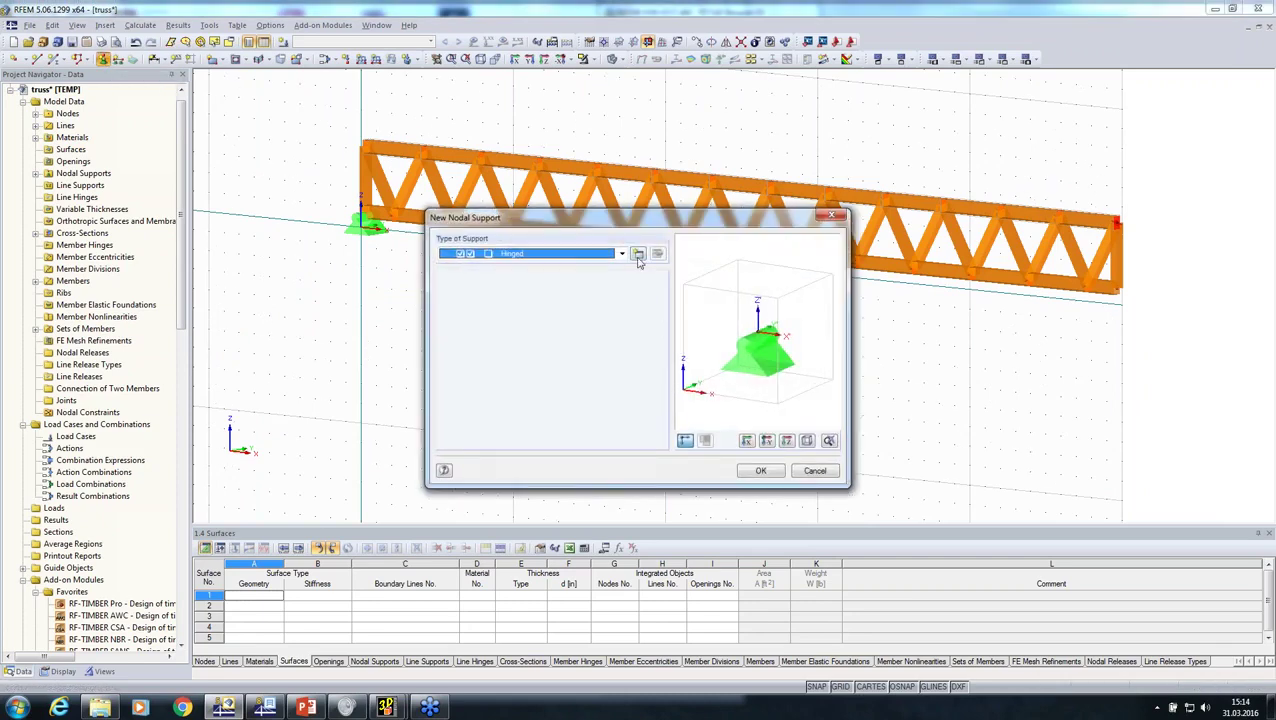
click(638, 255)
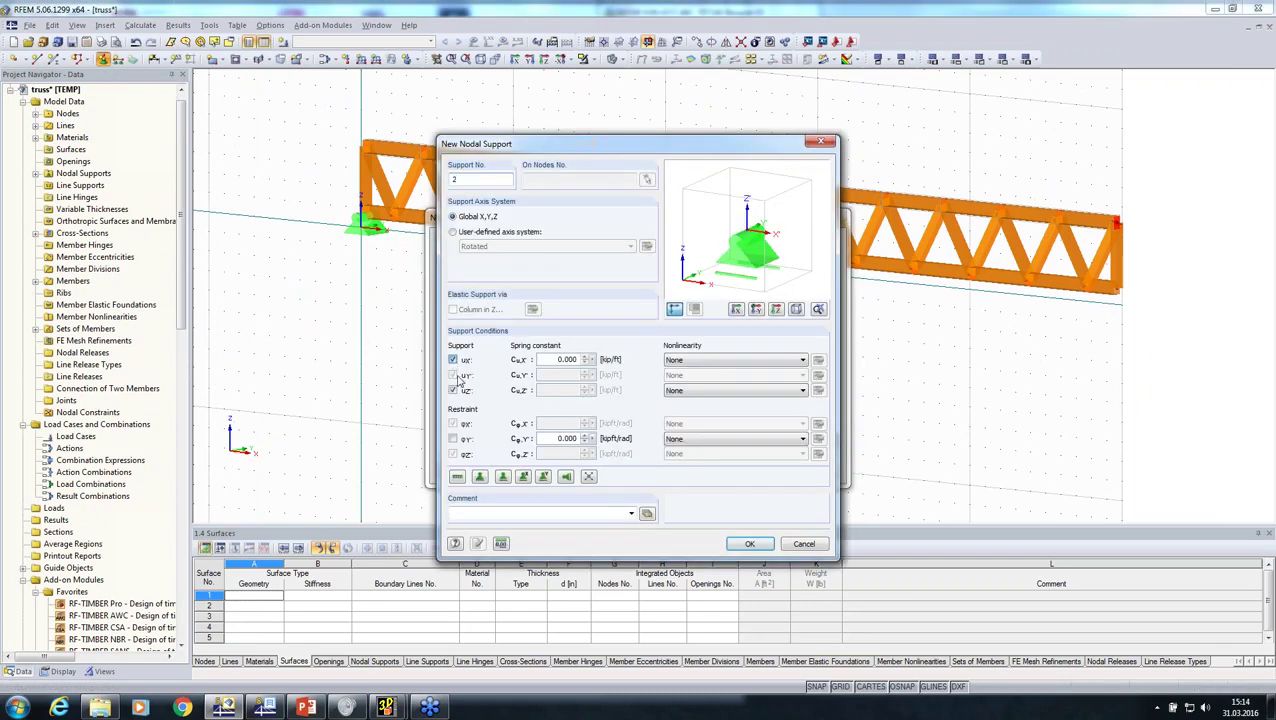
click(747, 543)
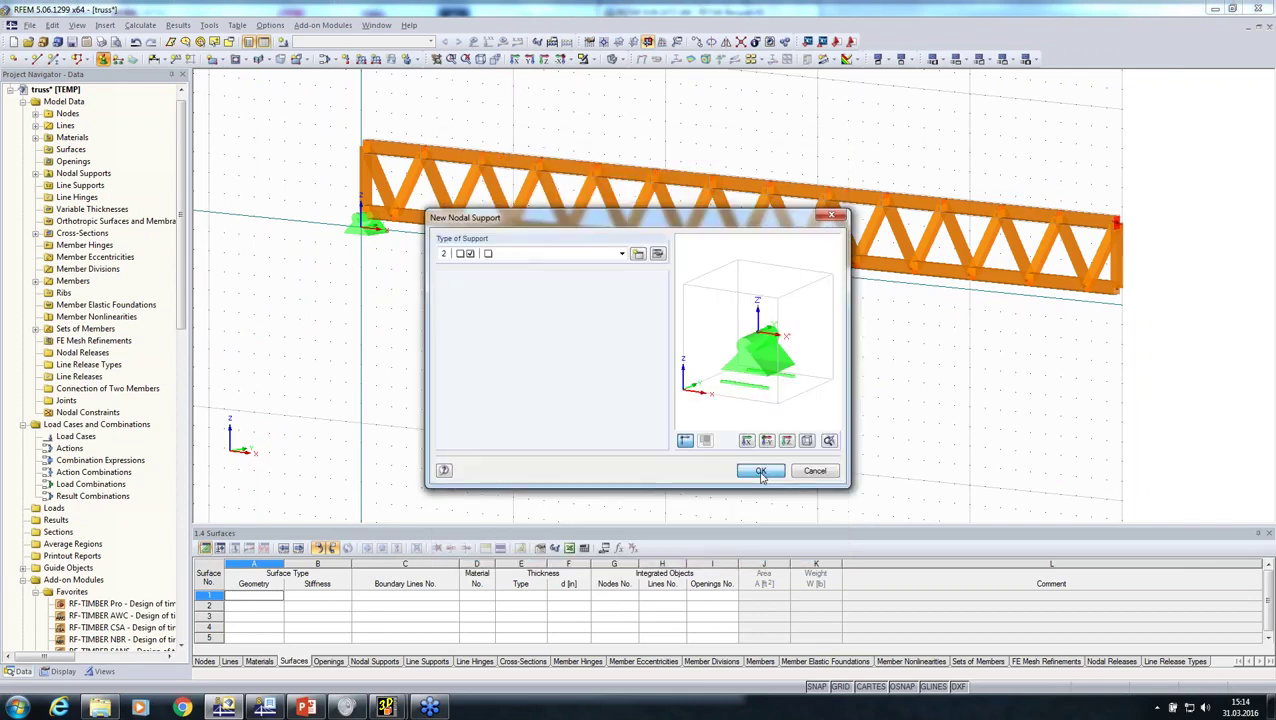
click(760, 471)
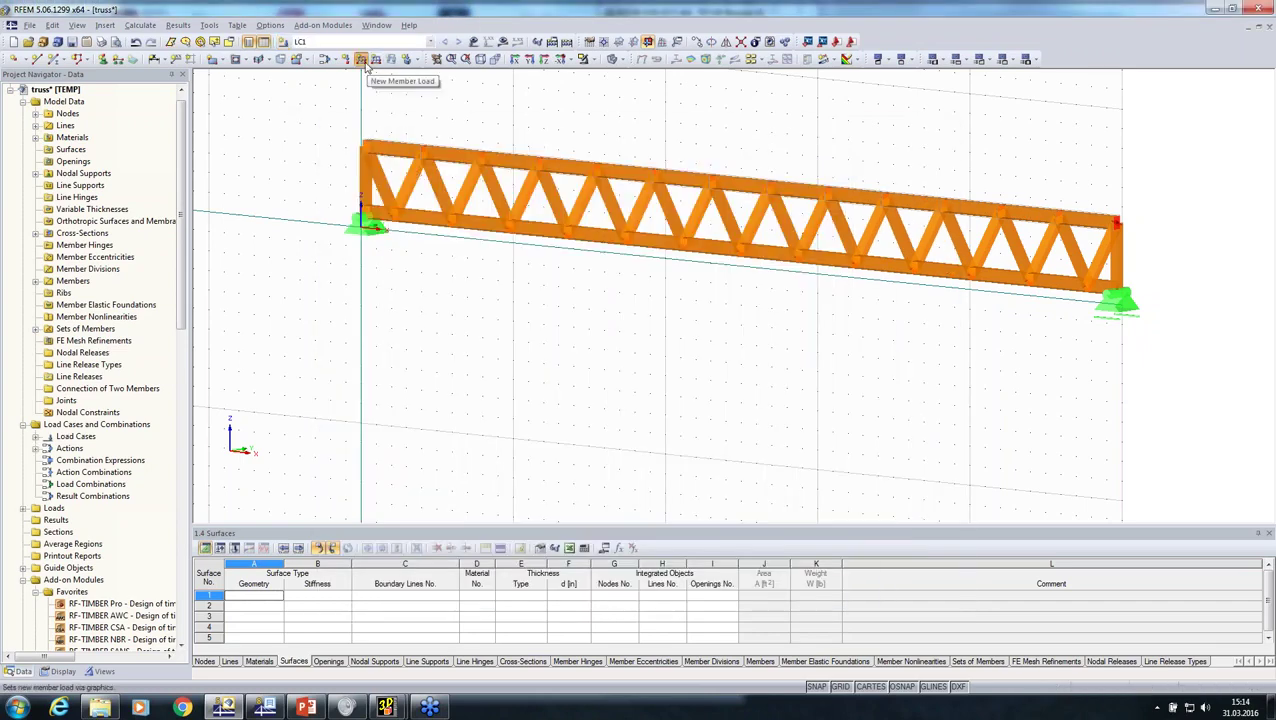
- In LC1, apply a uniform force of -0.1 kip/ft in global ZL to the top chord's set of members
click(362, 60)
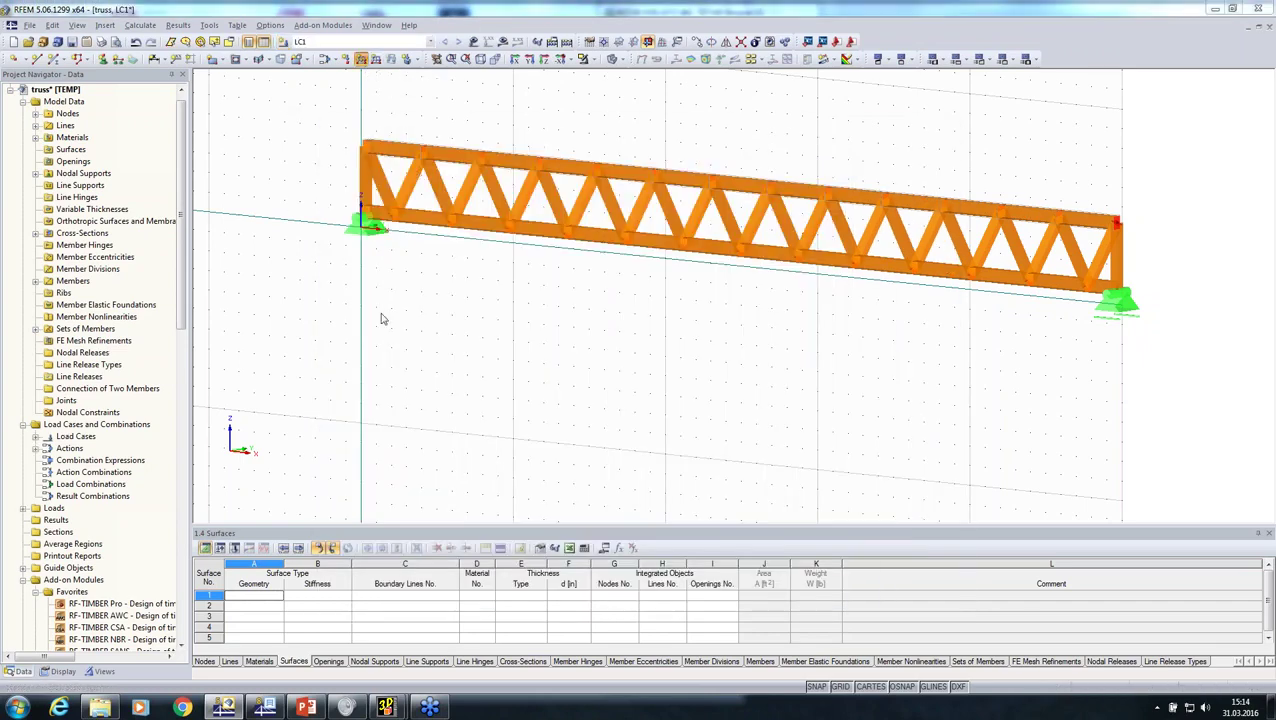
double_click(429, 428)
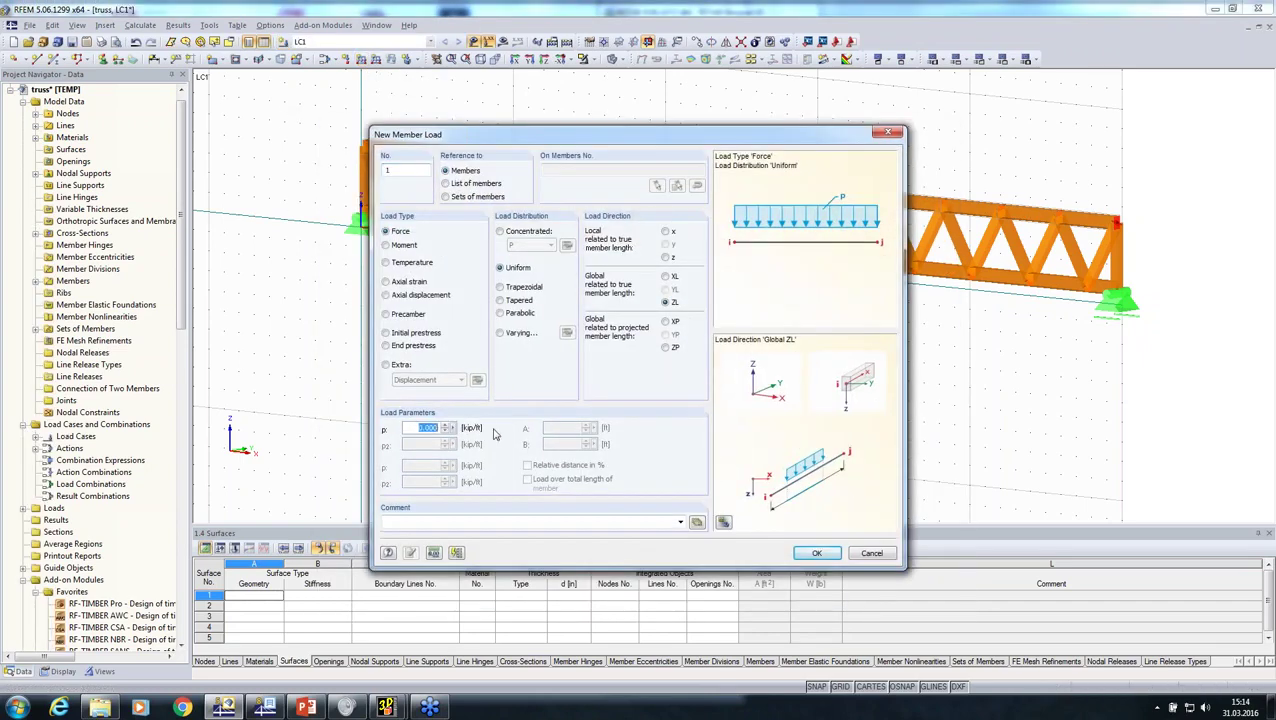
text(-0.1)
click(817, 555)
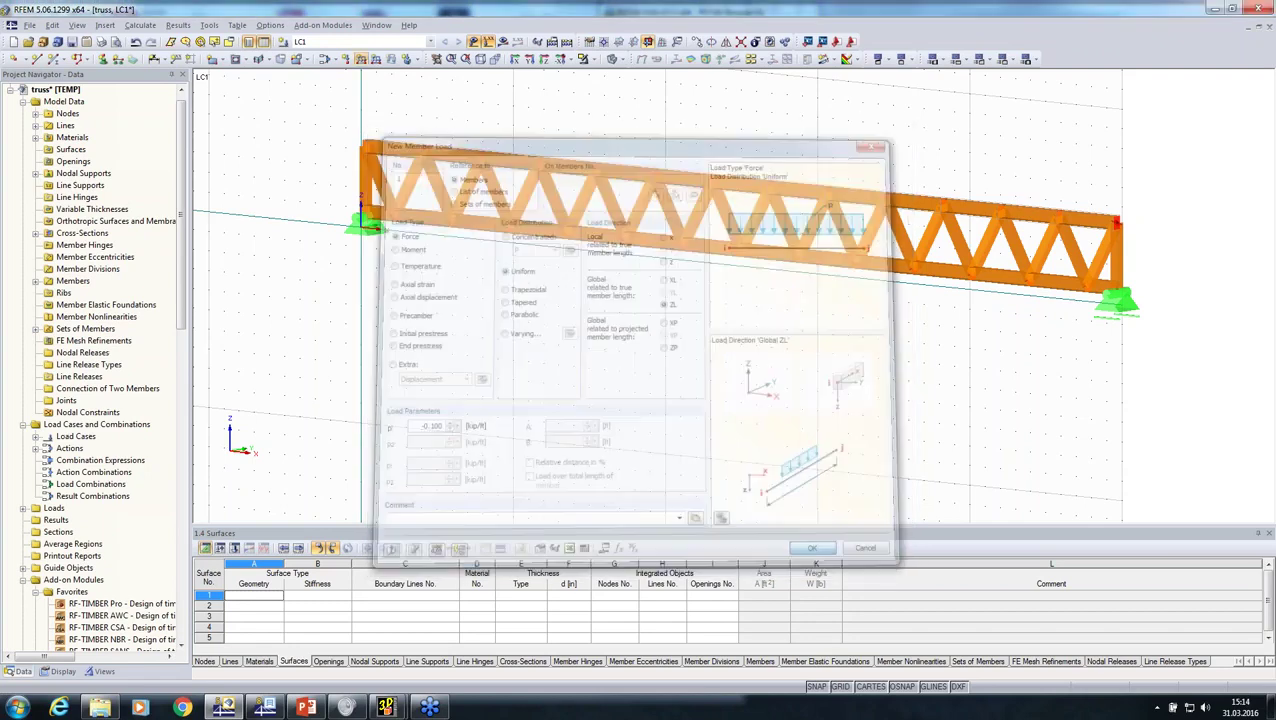
click(361, 60)
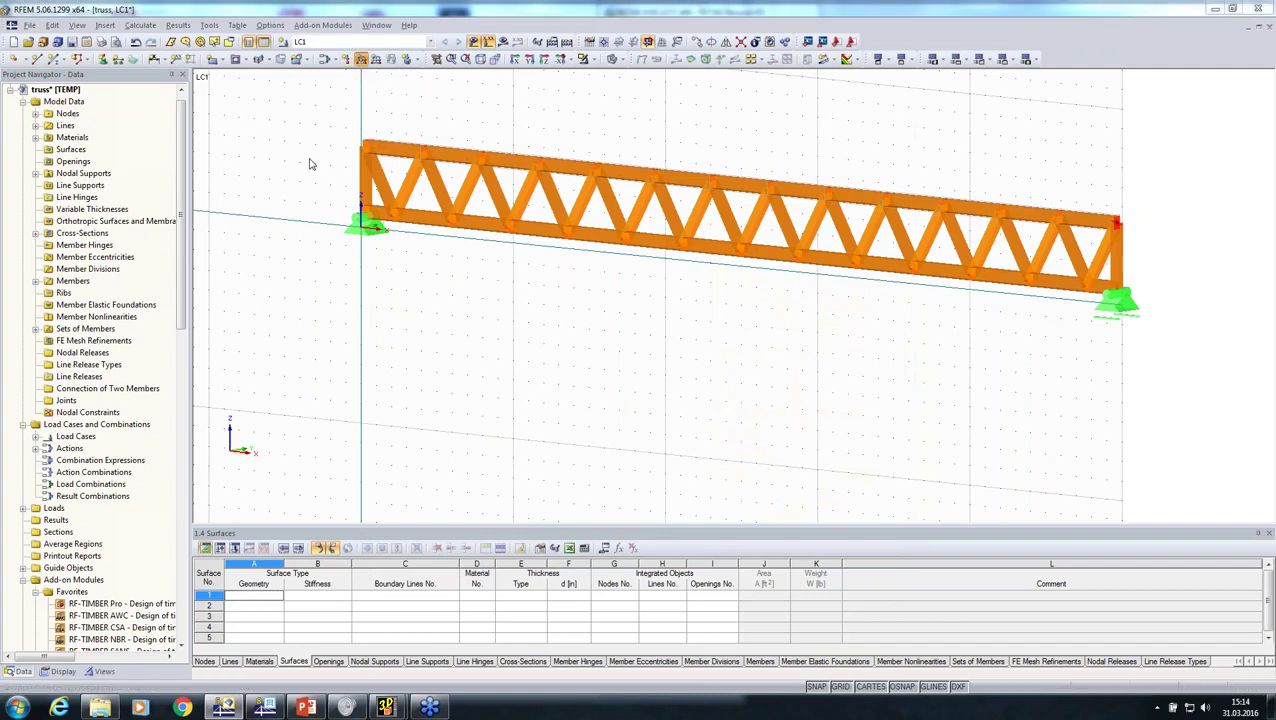
click(445, 197)
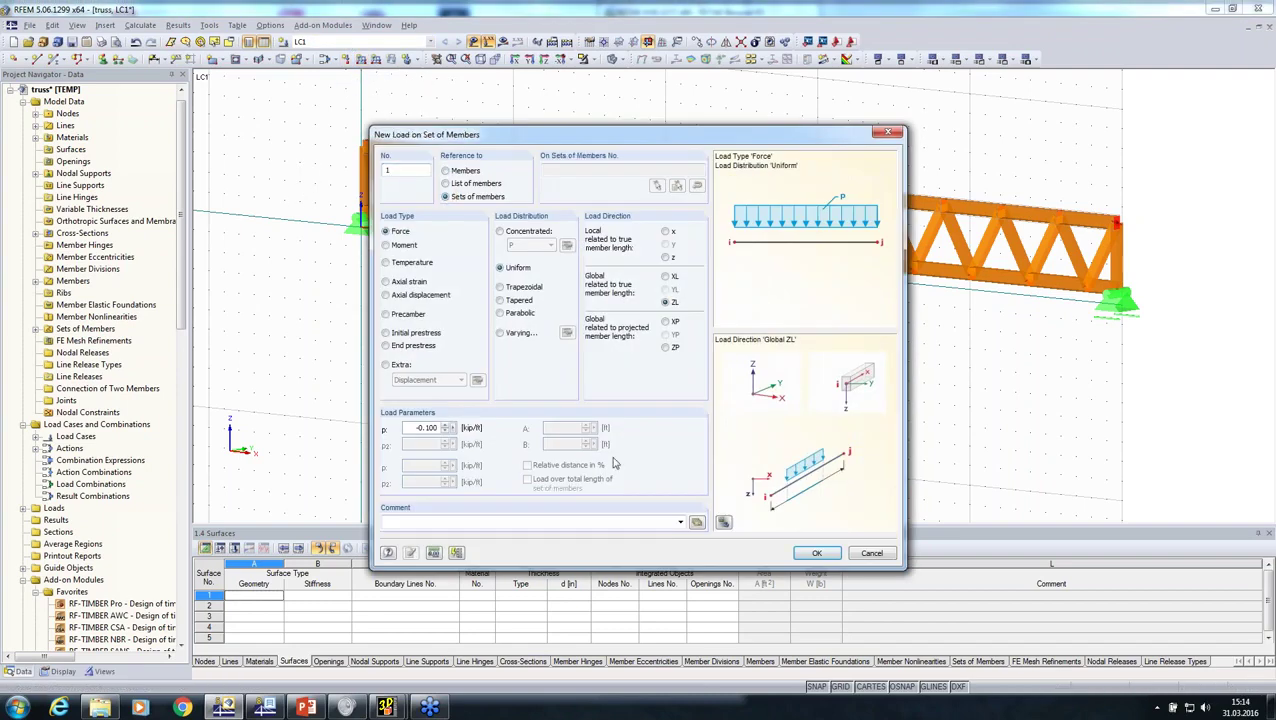
click(815, 551)
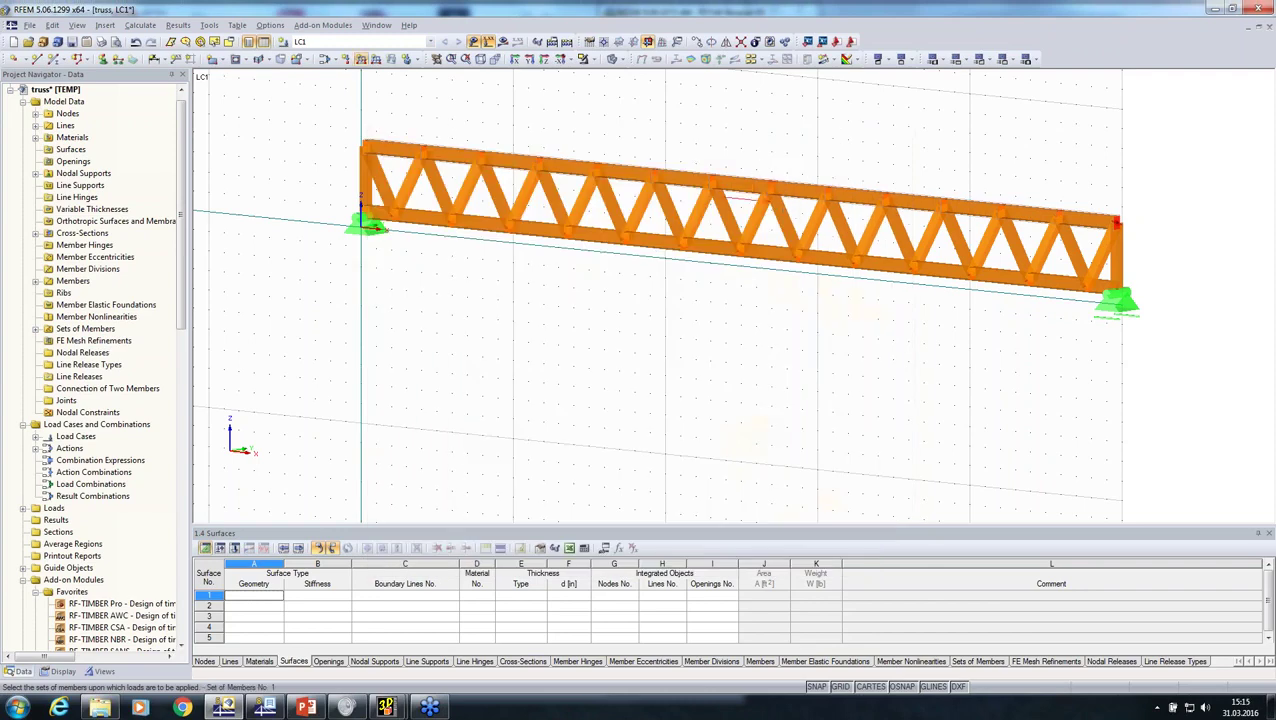
click(738, 202)
- Create load case LC2 with the action category Snow (H ≤ 1000 m a.s.l.)
middle_drag(521, 404, 443, 476)
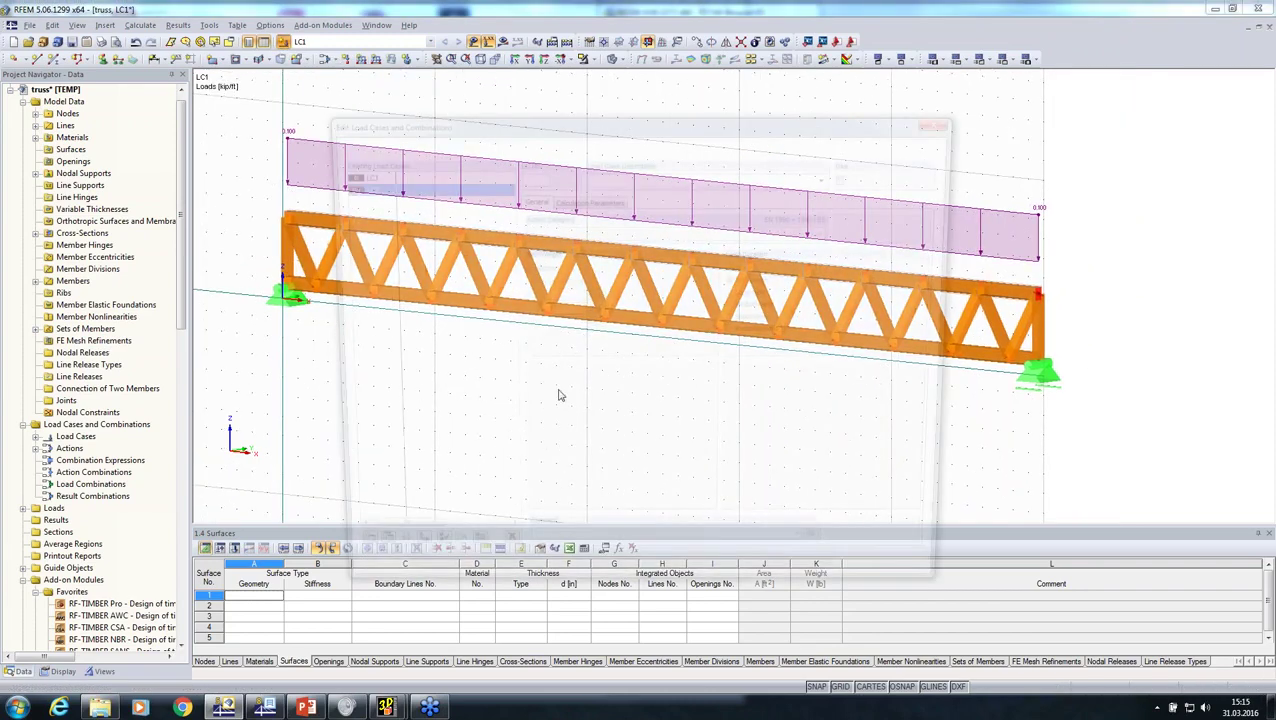
click(595, 232)
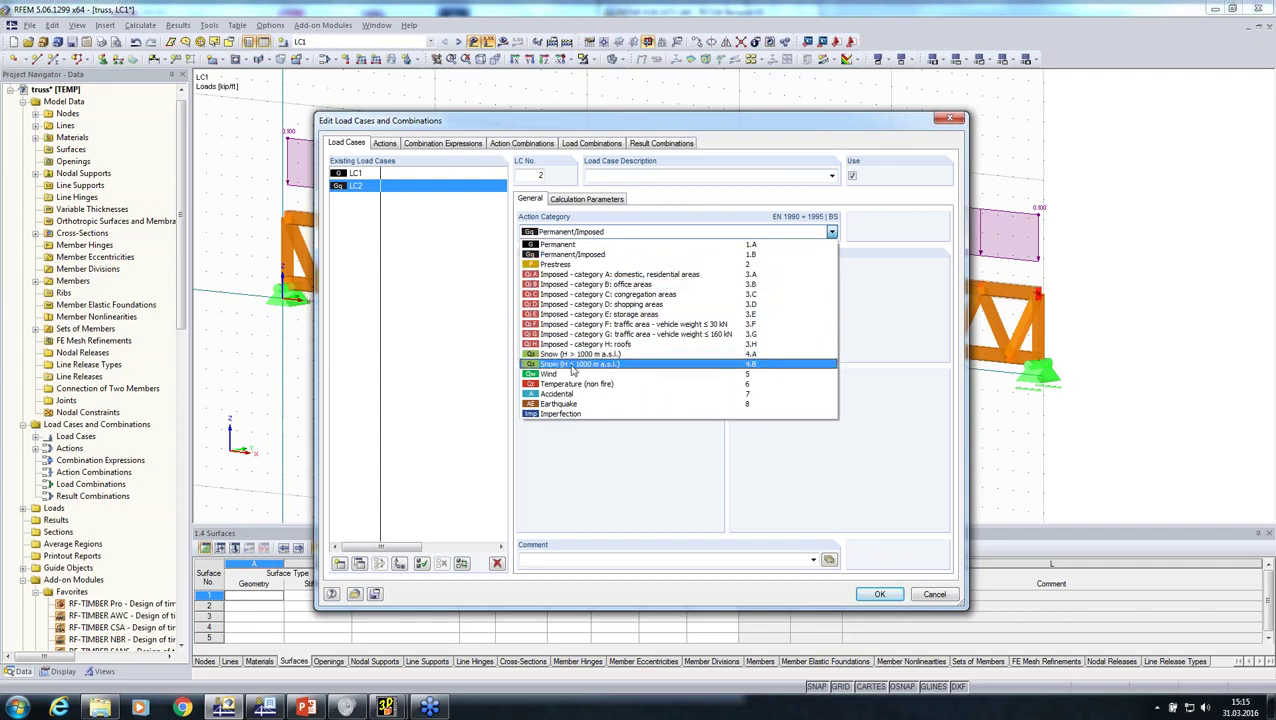
click(572, 364)
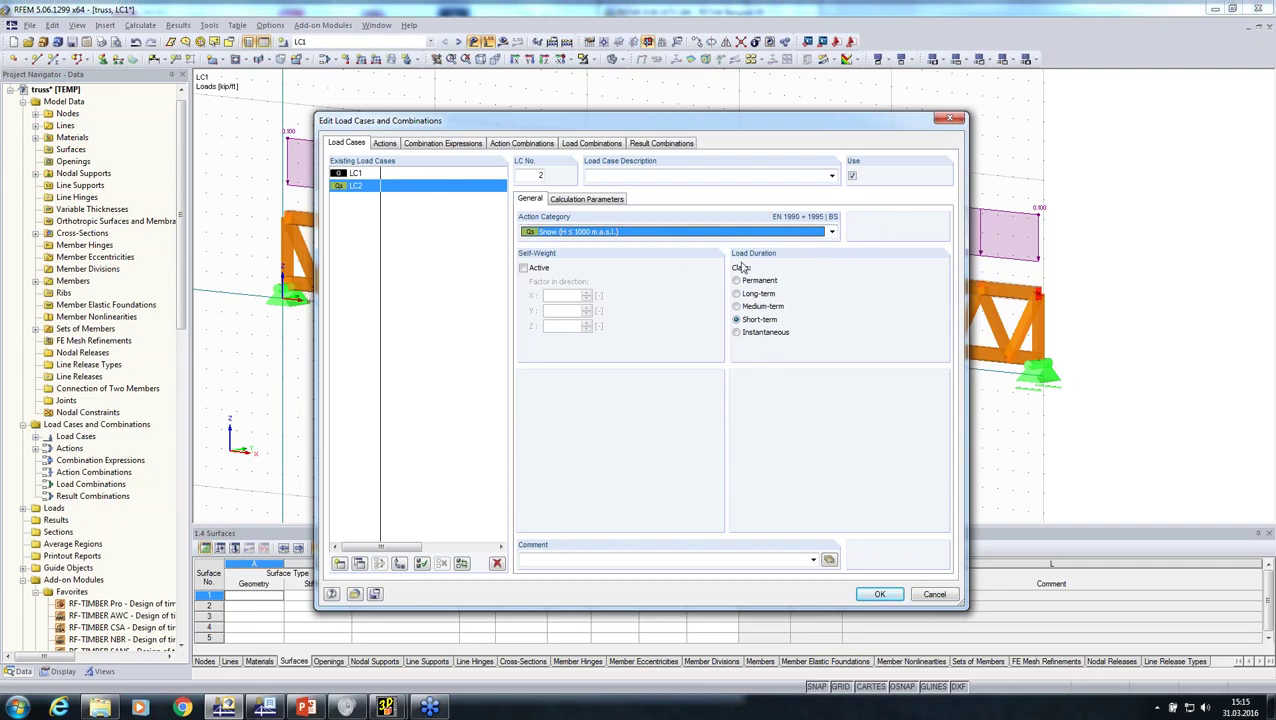
click(868, 593)
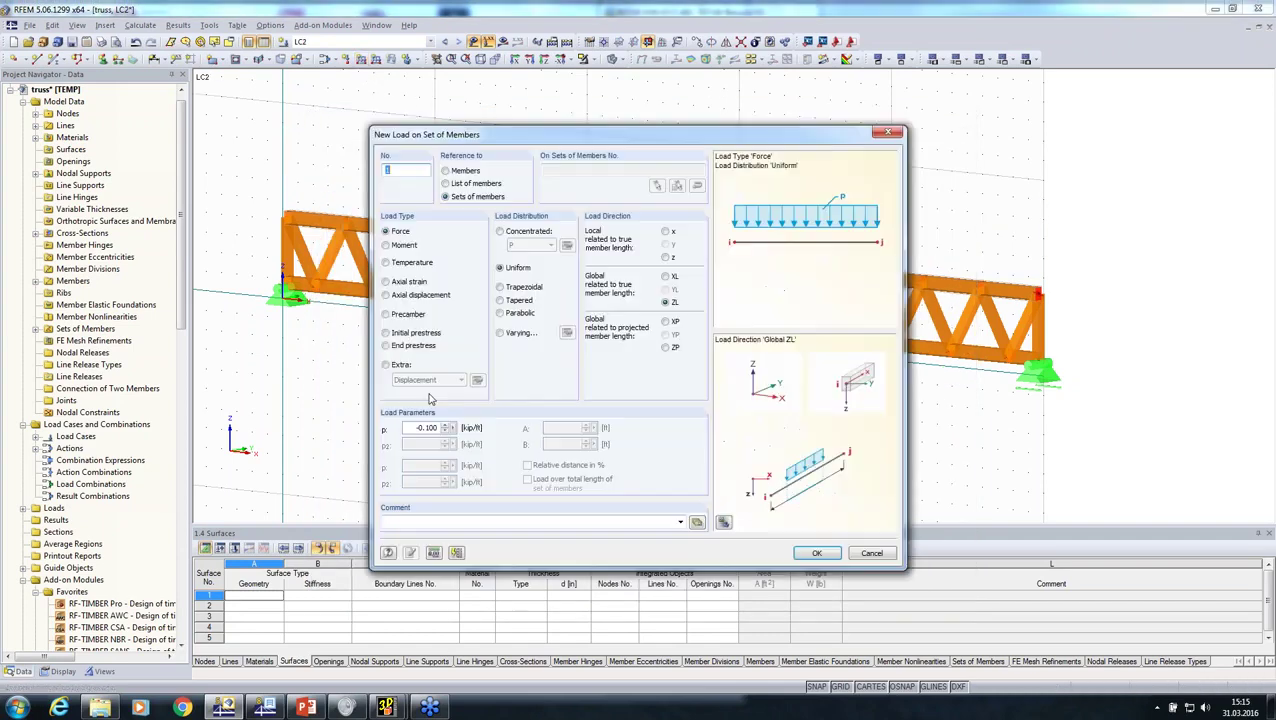
- In LC2, apply a uniform load of -0.22 kip/ft in global ZL to the top chord's set of members
drag(413, 425, 513, 416)
text(-0.22)
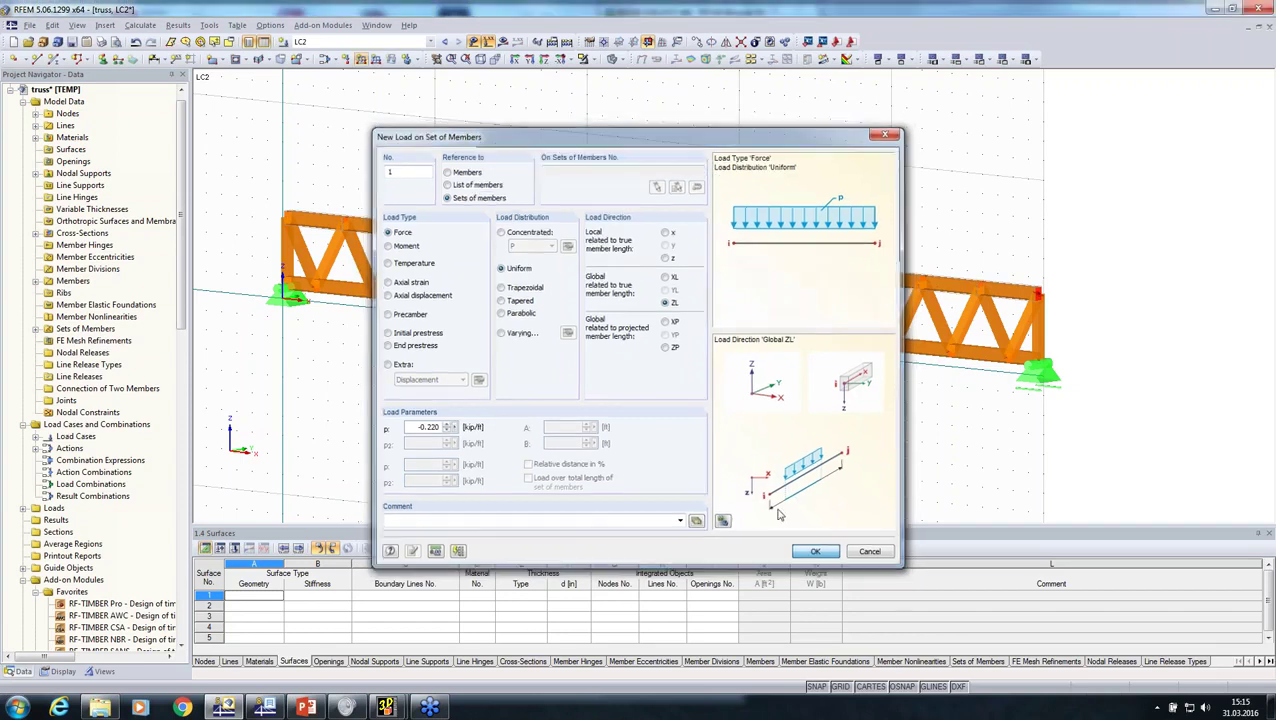
click(815, 551)
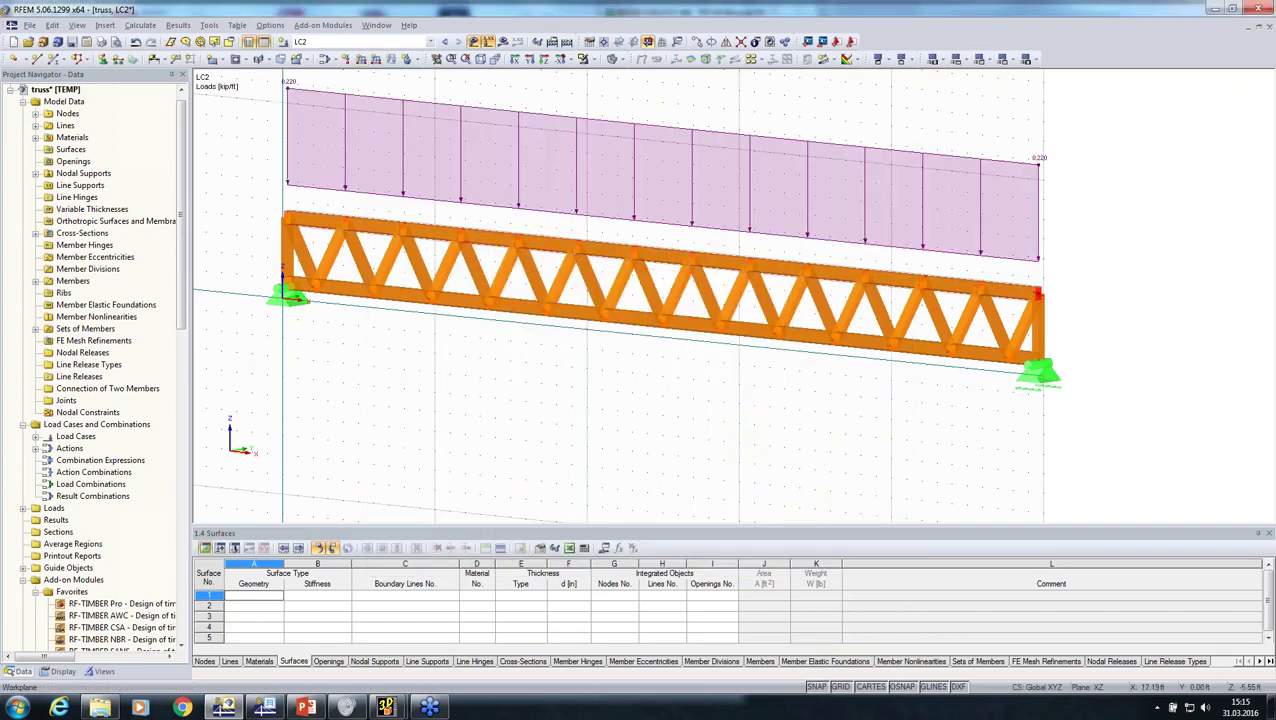
- Add a combination expression with the design situation ULS (STR/GEO) - Permanent / transient - Eq. 6.10
scroll(571, 481, down, 1)
ctrl+middle_drag(571, 481, 860, 474)
scroll(541, 456, down, 1)
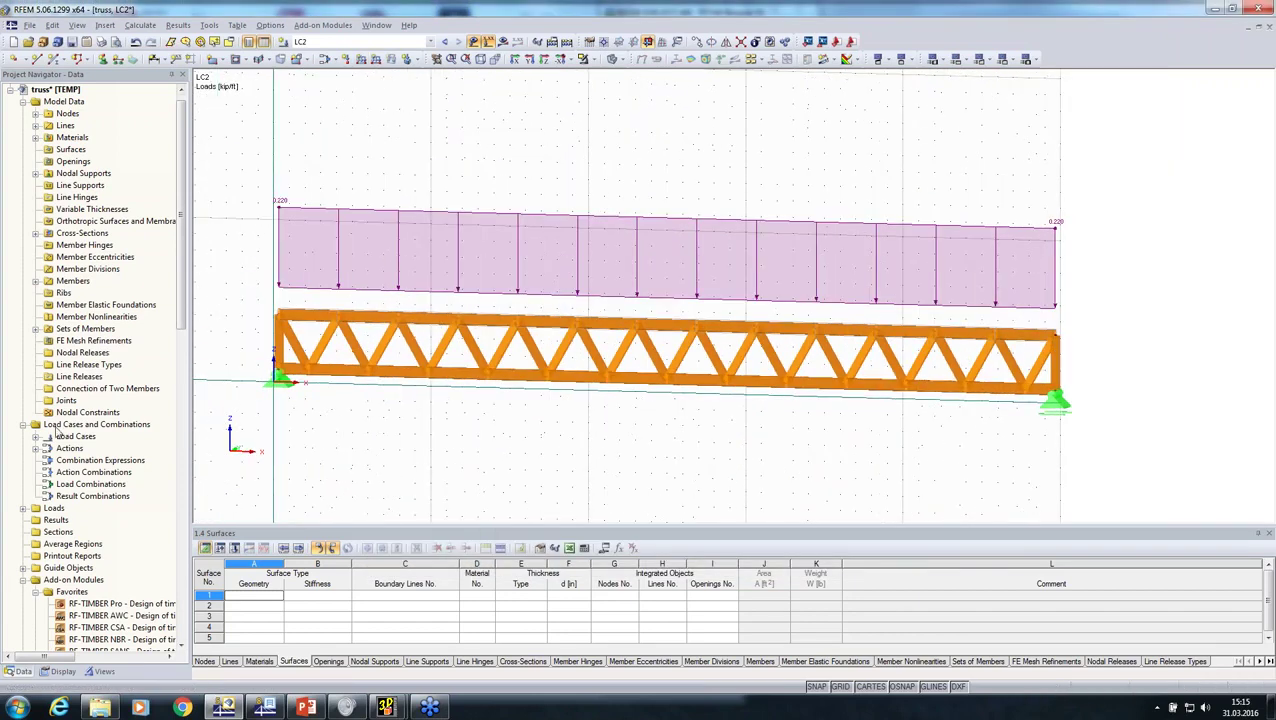
right_click(57, 427)
click(135, 433)
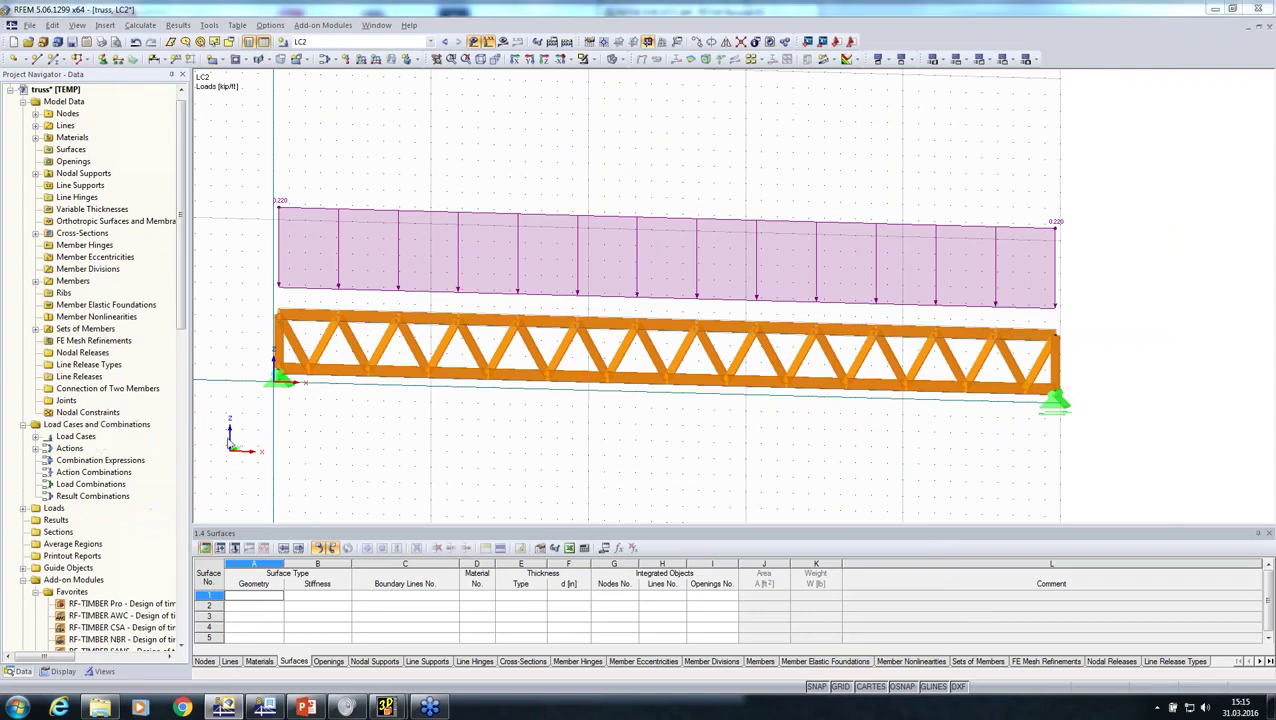
click(442, 143)
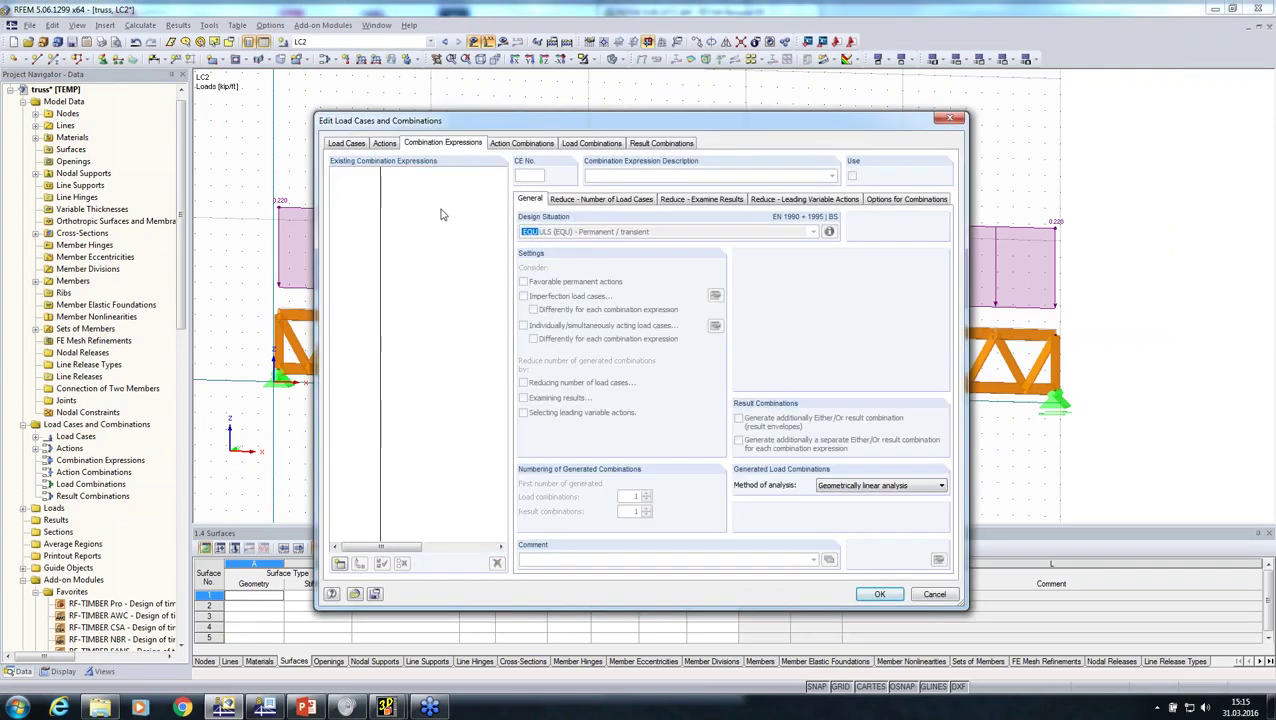
click(340, 564)
click(595, 232)
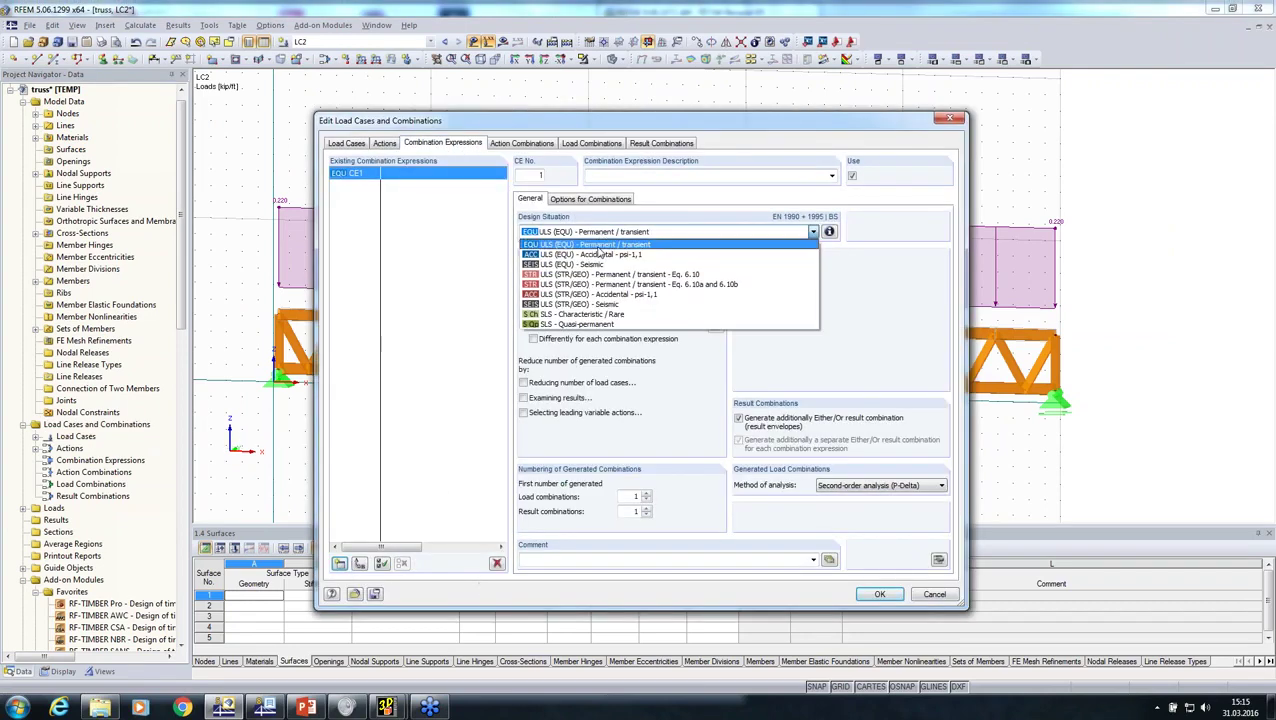
click(596, 276)
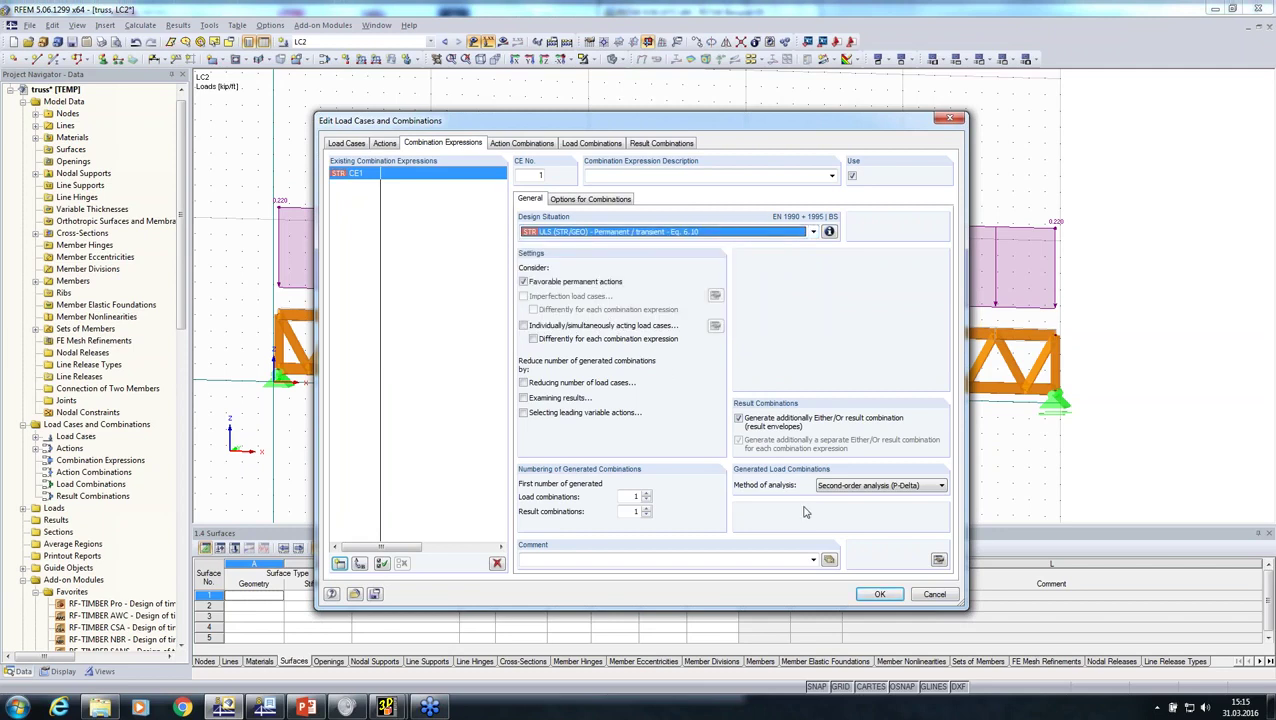
- Set the method of analysis to Geometrically linear analysis and generate the load combinations
click(862, 488)
click(850, 497)
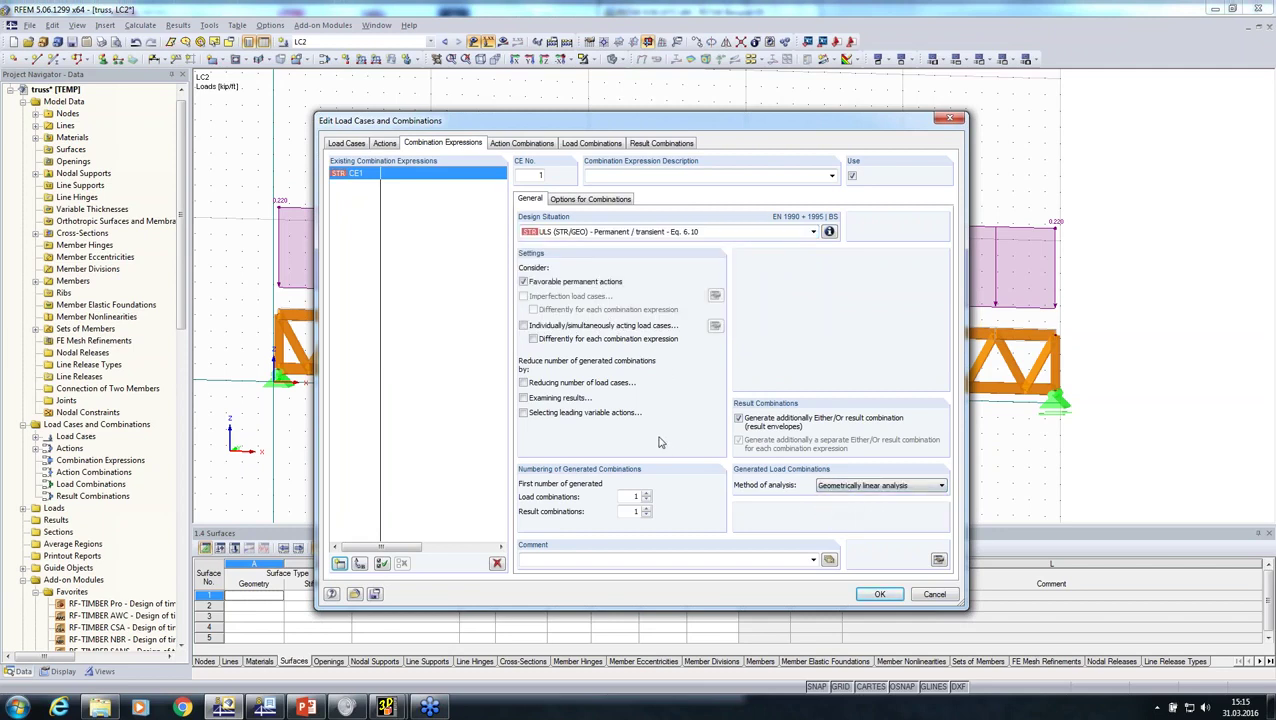
click(591, 143)
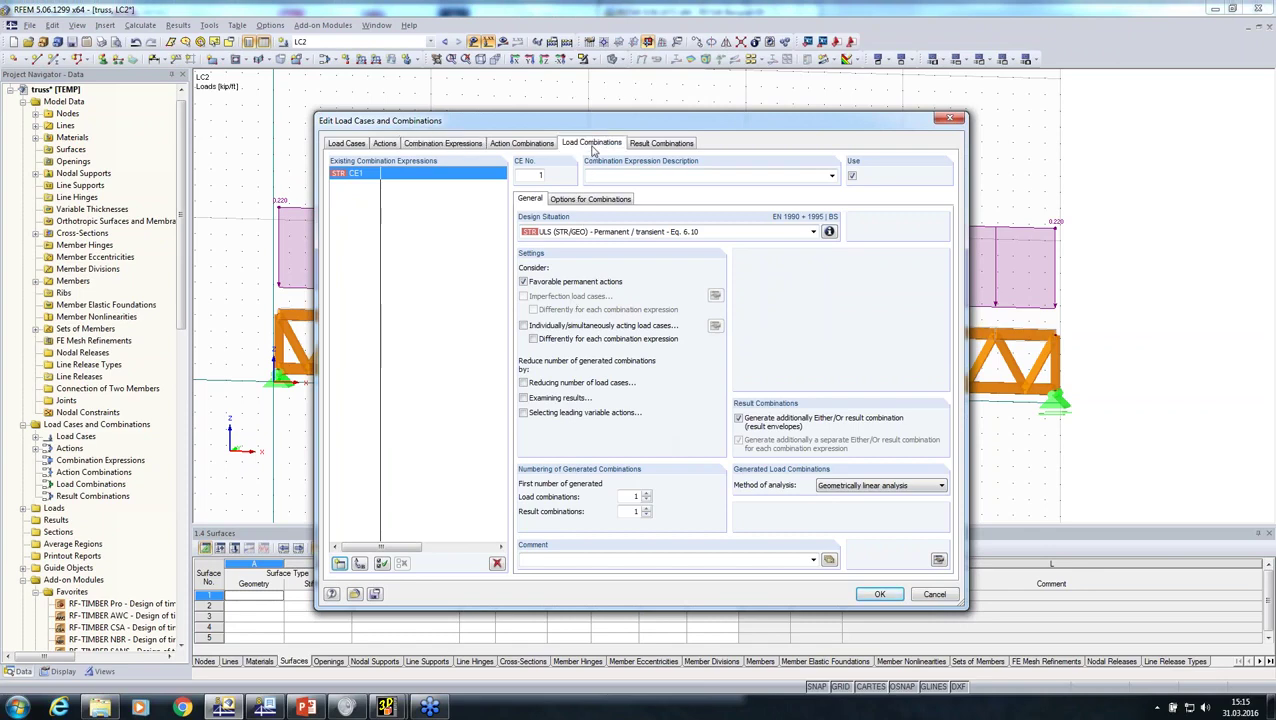
click(878, 594)
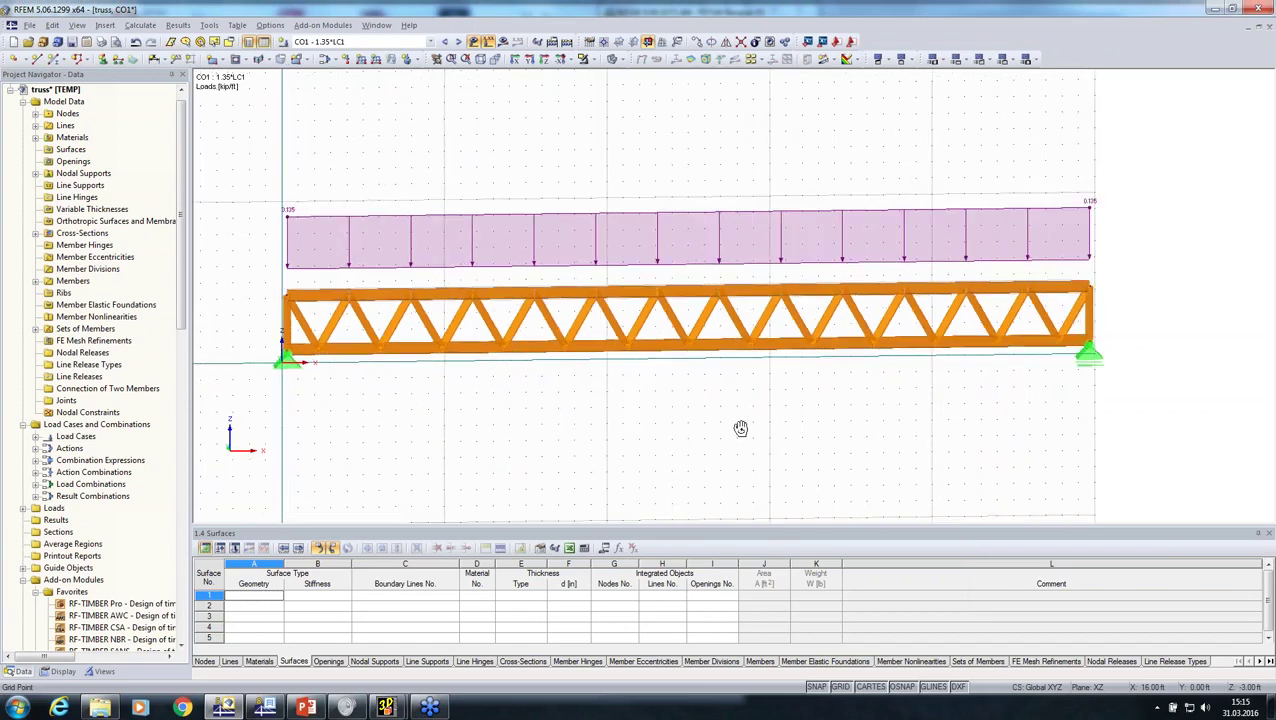
- Open the RF-TIMBER Pro add-on module for the truss
ctrl+middle_drag(741, 428, 806, 447)
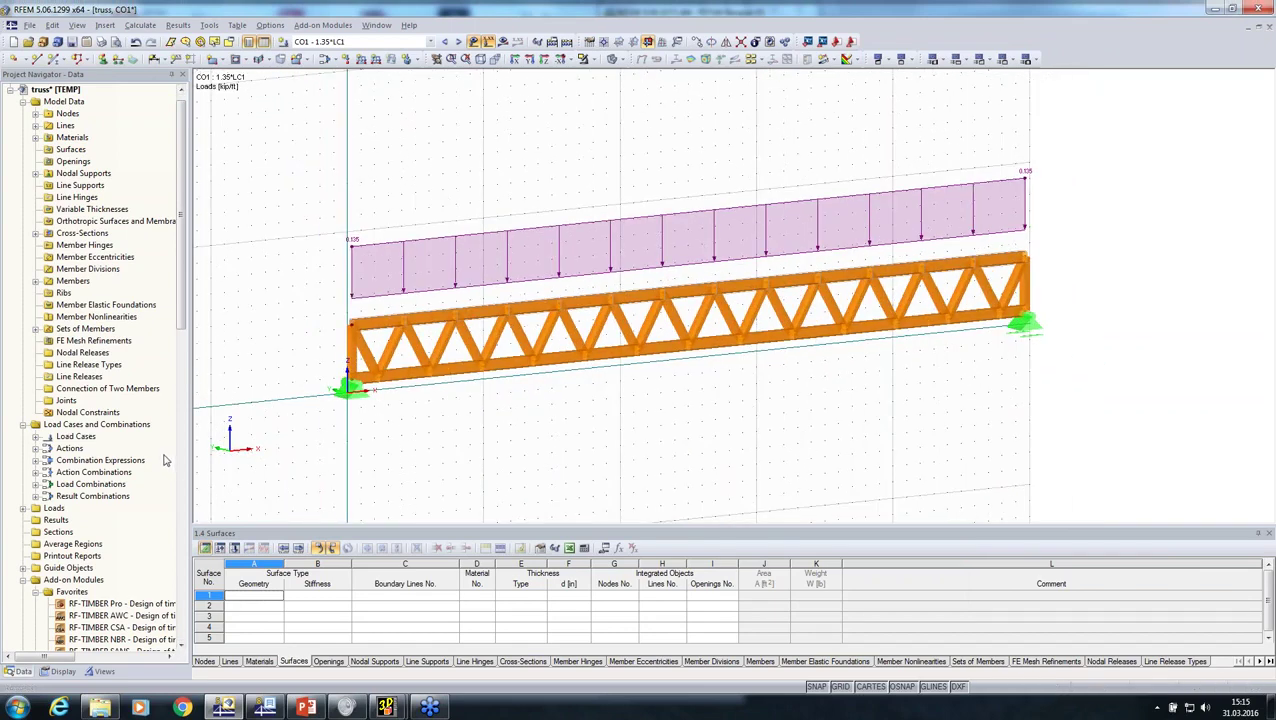
scroll(165, 460, down, 4)
scroll(153, 459, down, 2)
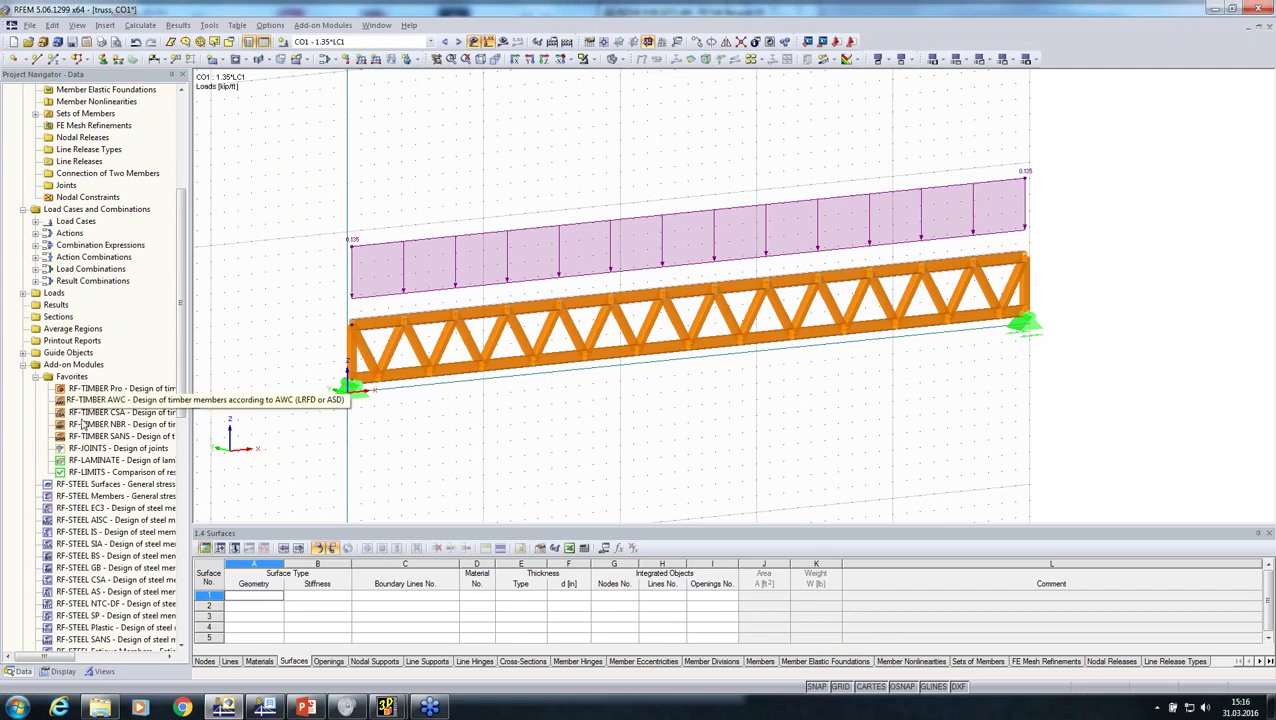
middle_drag(586, 434, 326, 443)
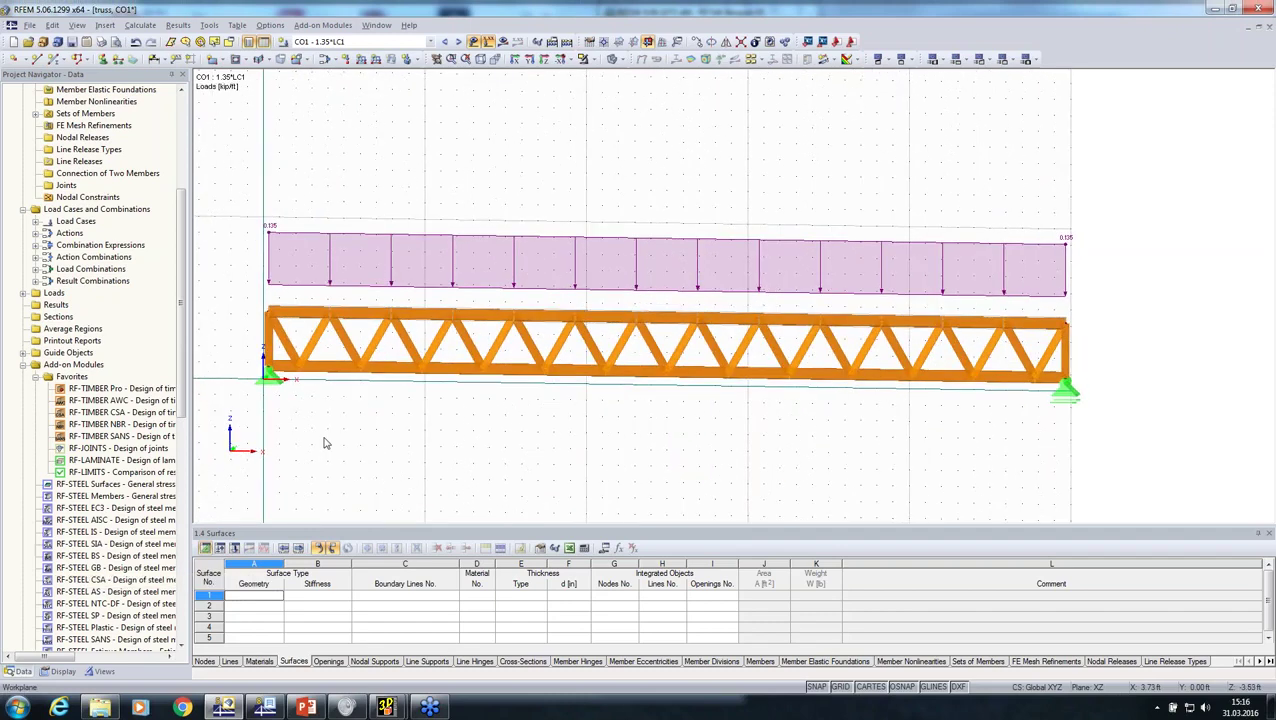
double_click(101, 390)
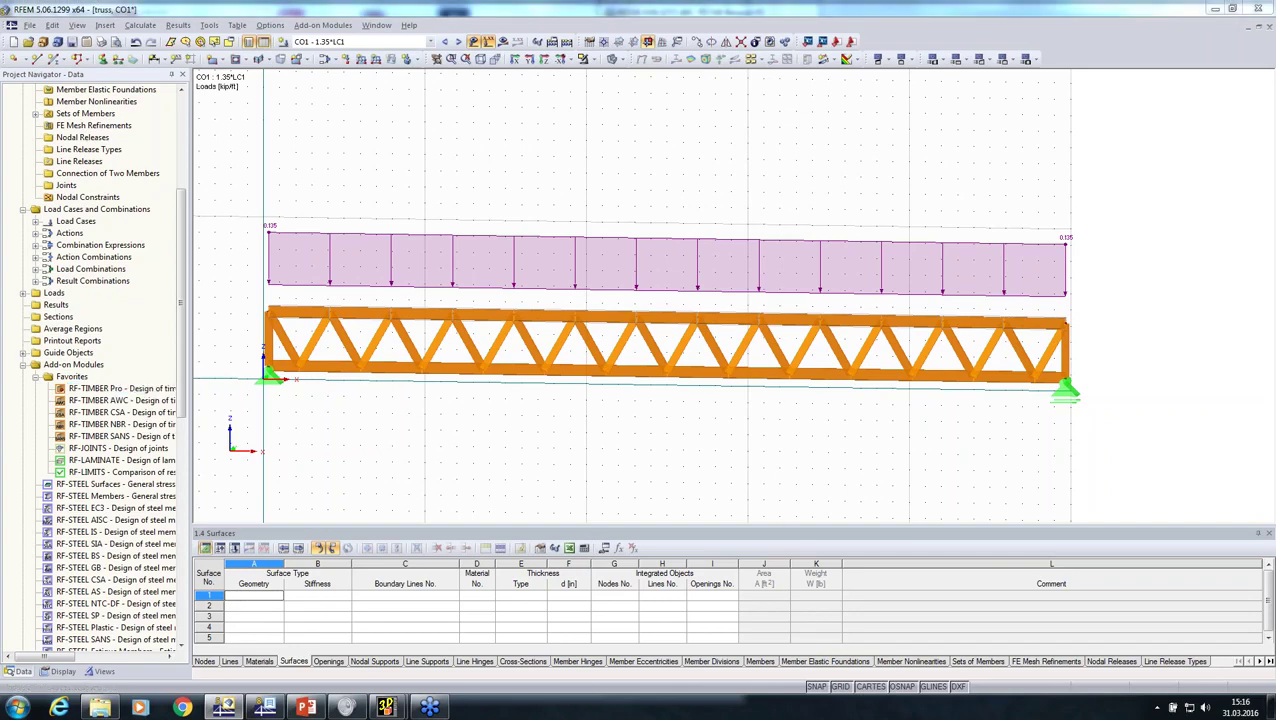
- Keep the BS national annex for EN 1995-1-1:2004-11 and select result combination RC1 for ultimate limit state design
click(790, 182)
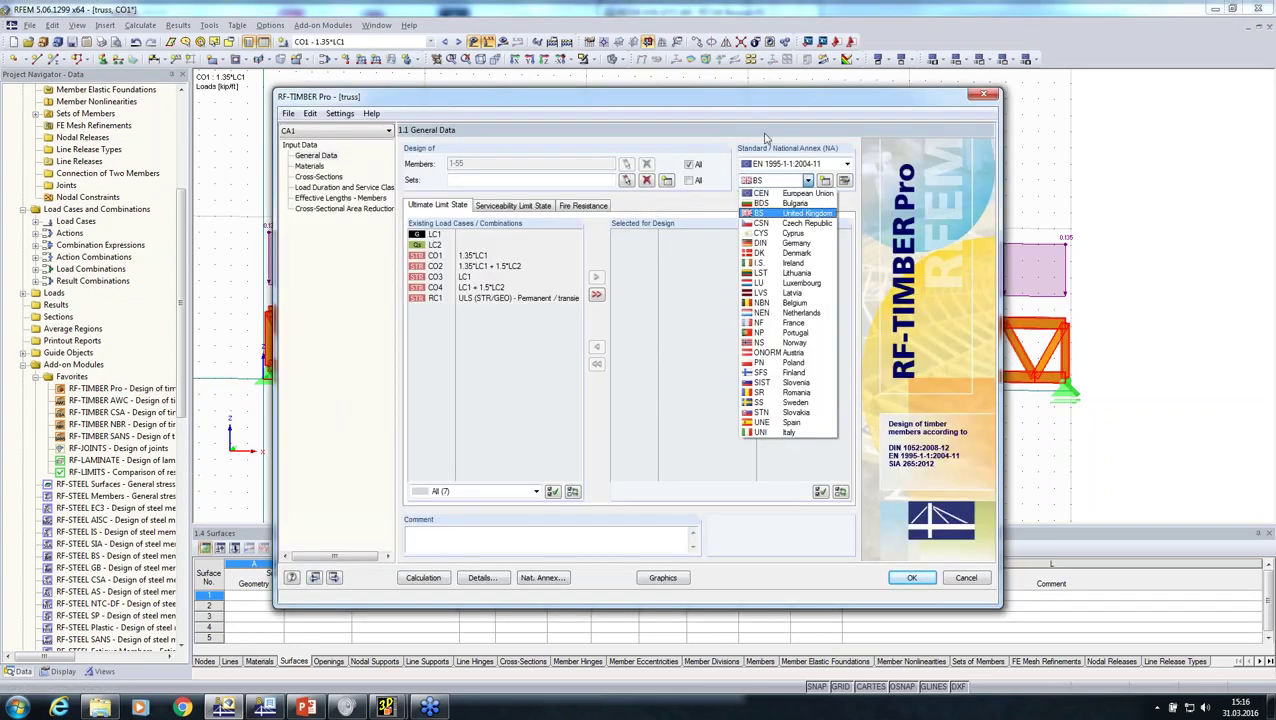
click(760, 130)
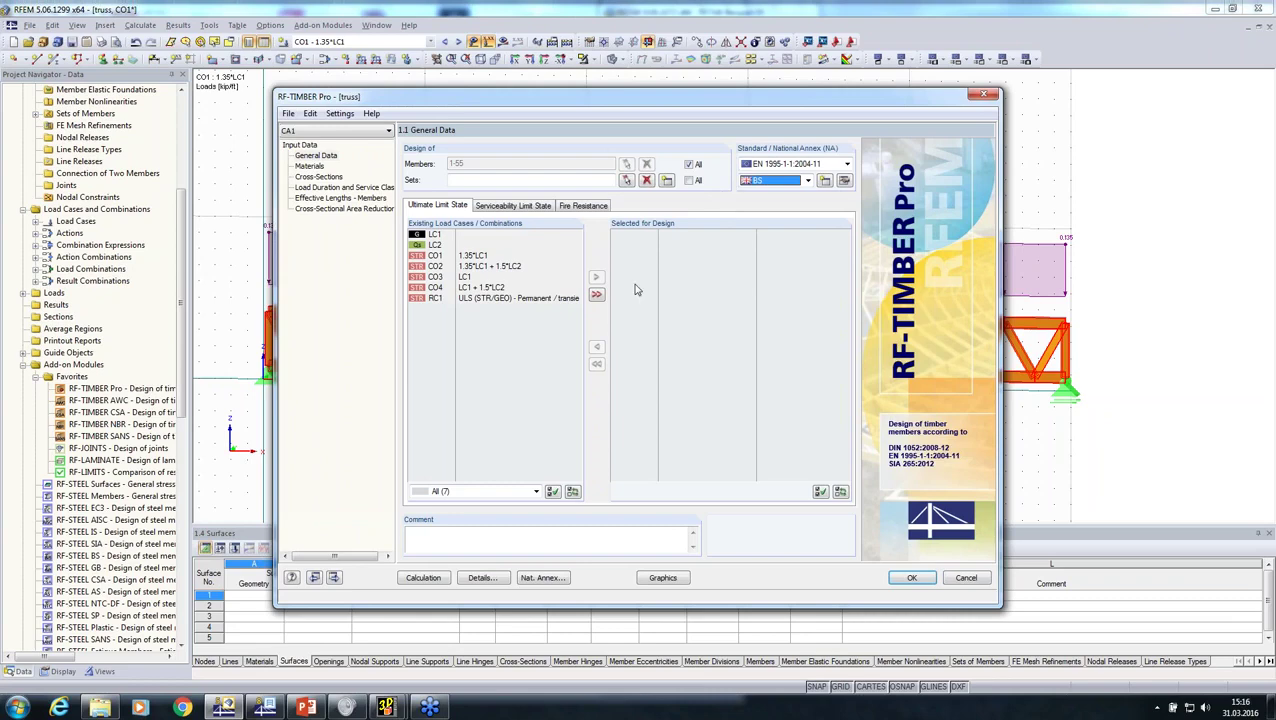
double_click(463, 298)
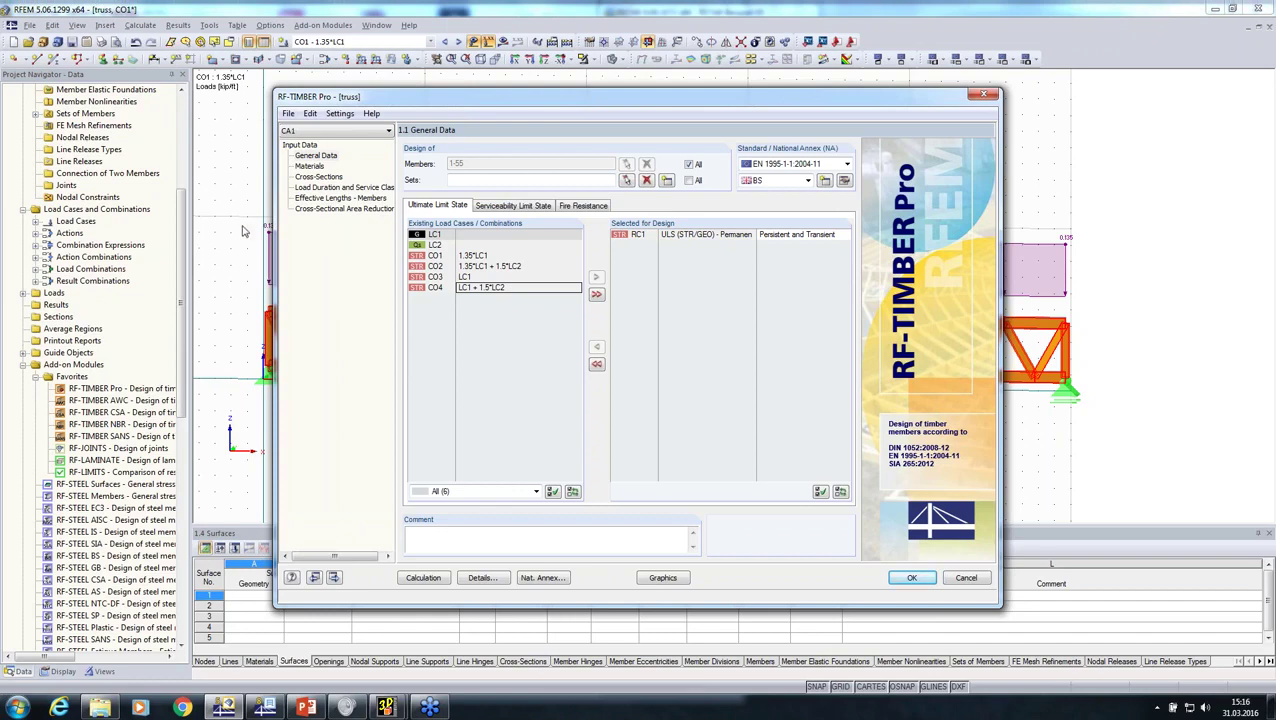
- In the effective lengths settings, exclude buckling about axis z and lateral-torsional buckling for all members at once
click(322, 198)
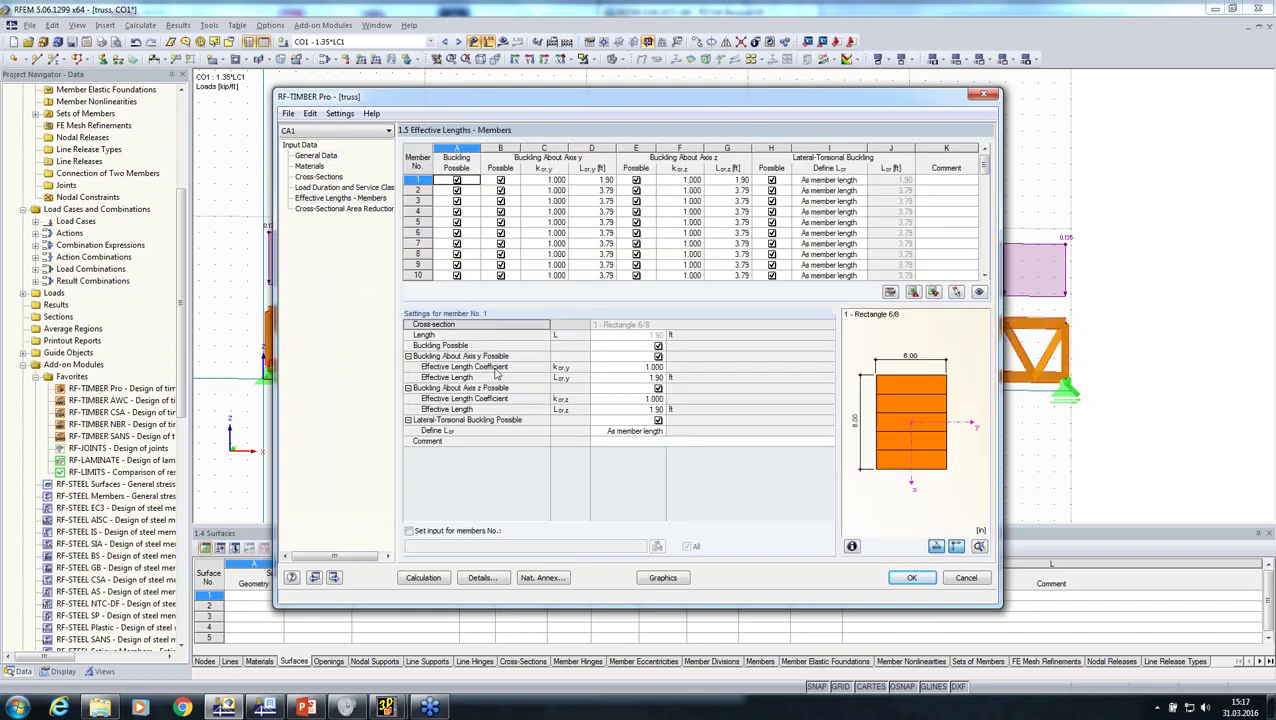
click(409, 531)
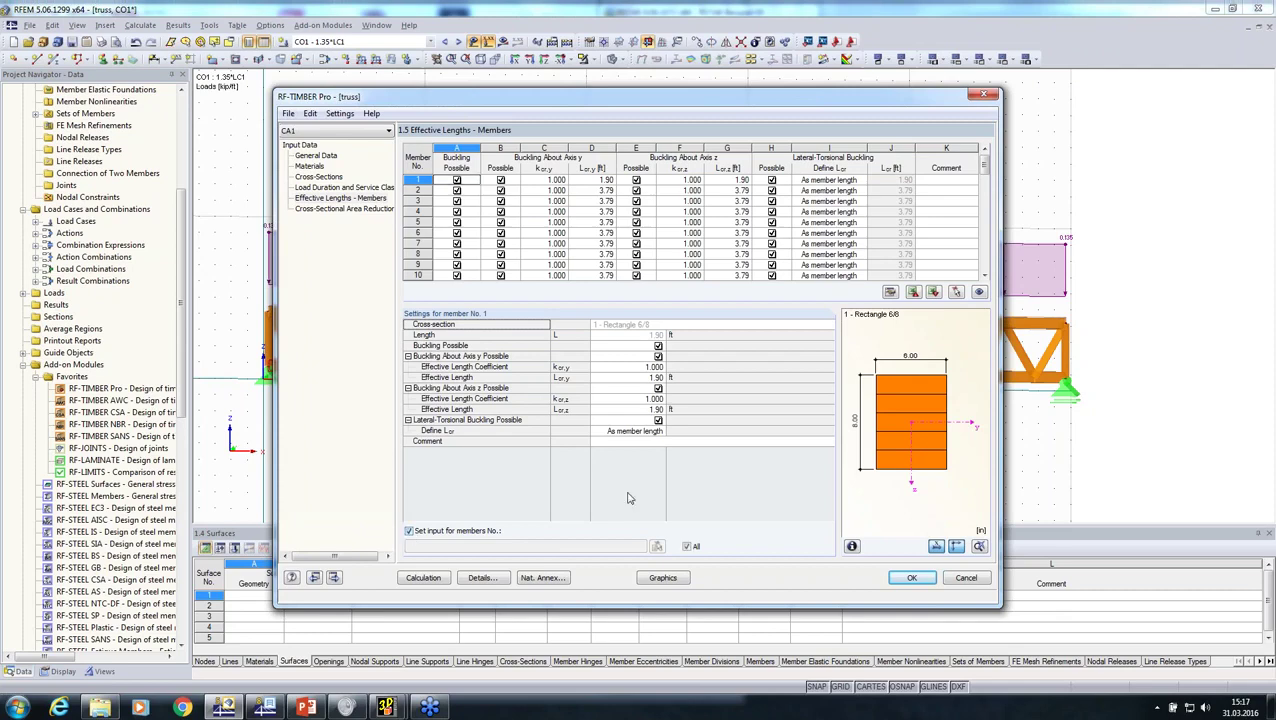
click(658, 420)
click(658, 388)
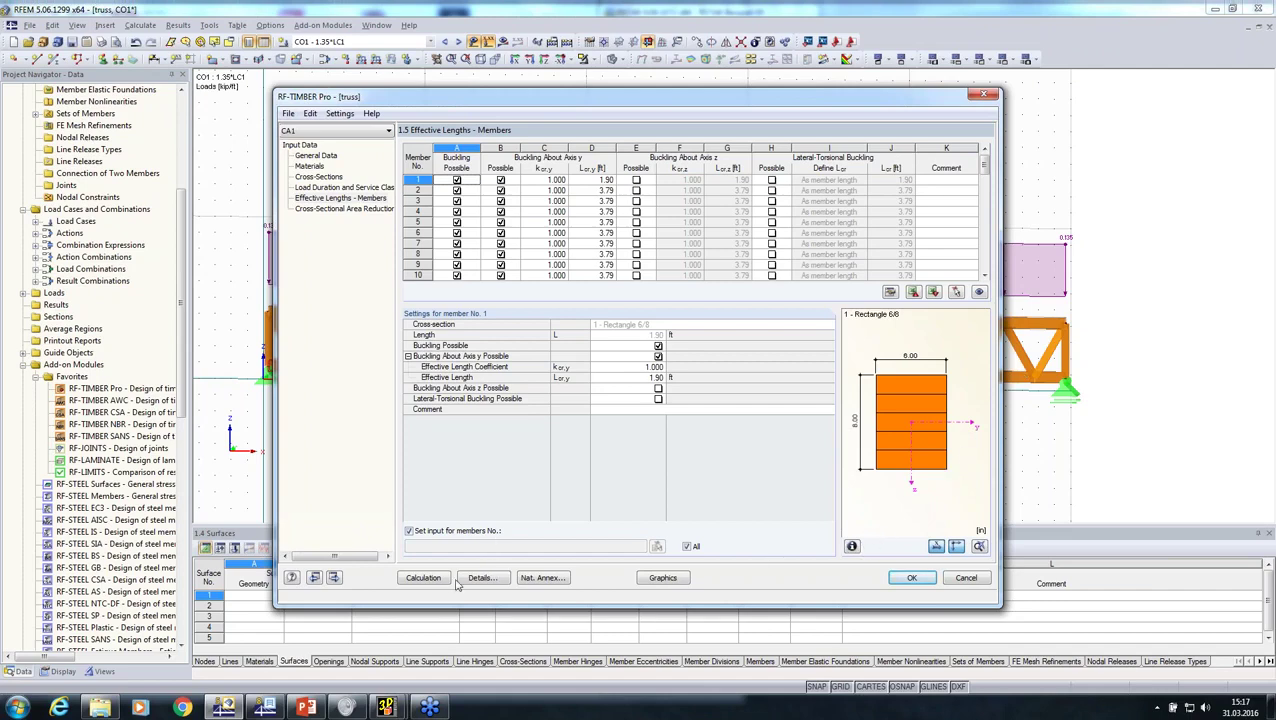
- Run the RF-TIMBER Pro calculation, review the design by load case, and close the module keeping its data
click(424, 578)
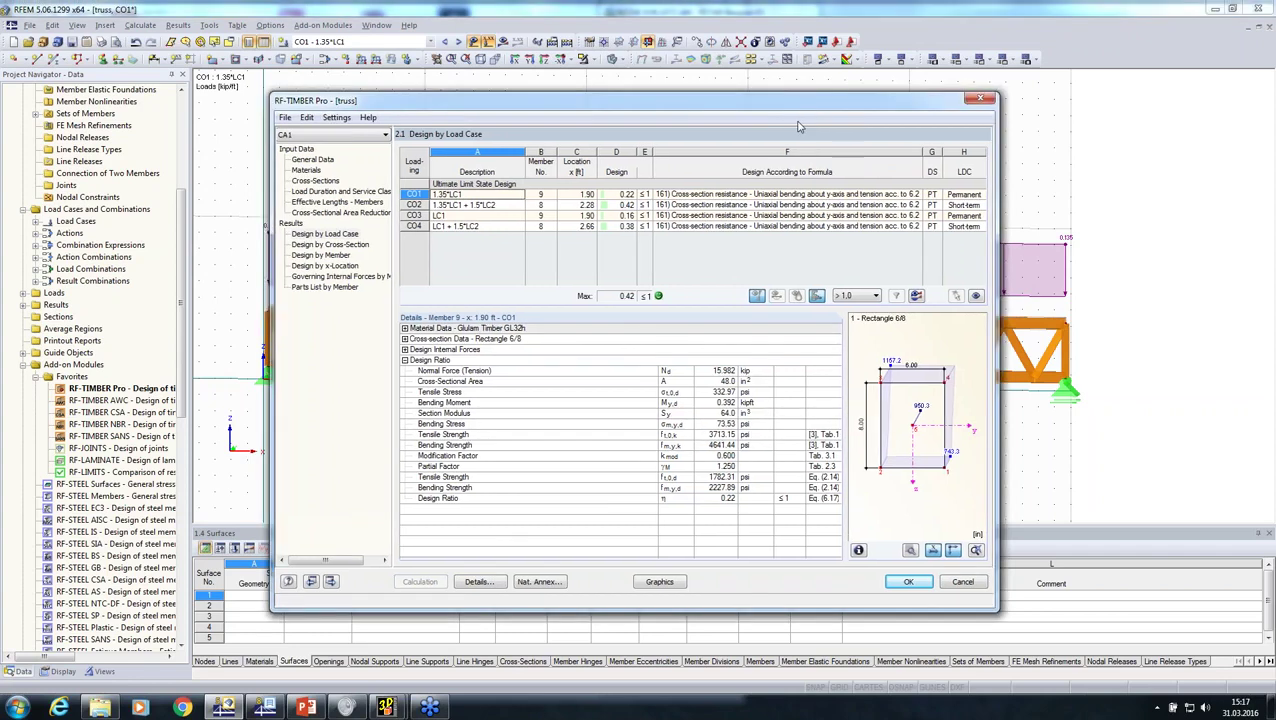
drag(810, 105, 925, 95)
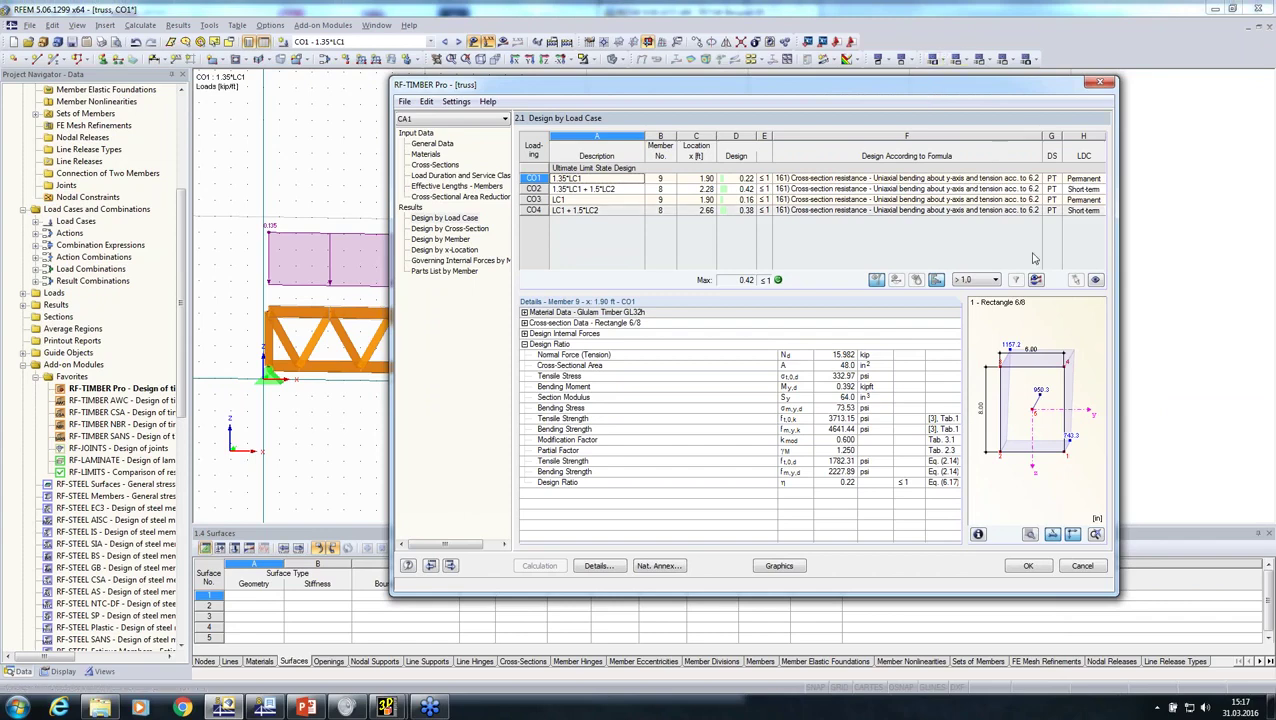
click(1027, 567)
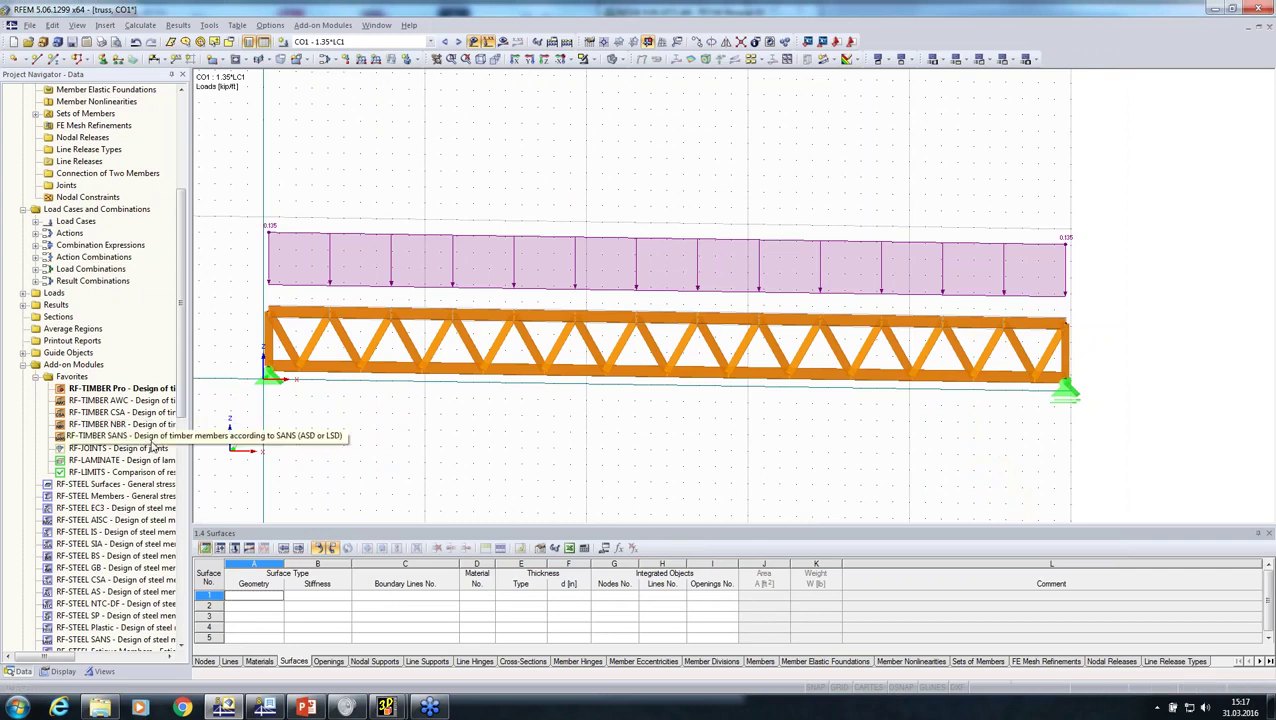
- Open the RF-JOINTS add-on module and close it again
double_click(93, 452)
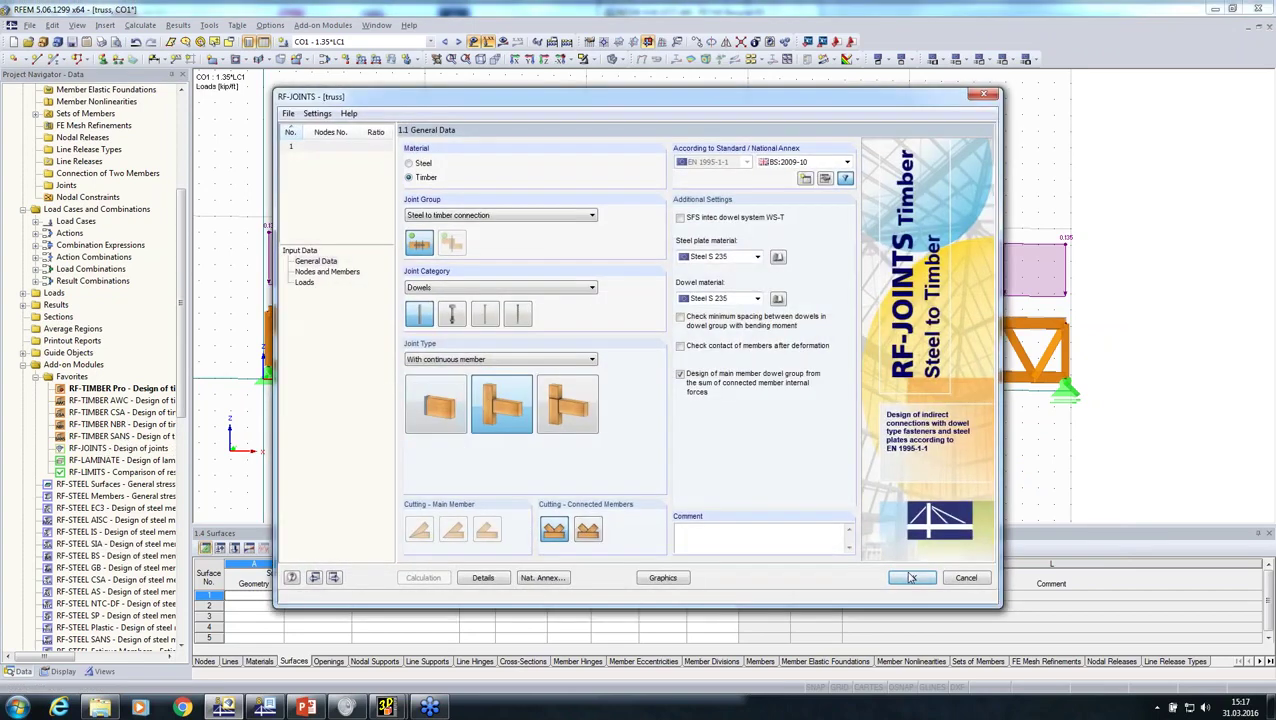
click(911, 578)
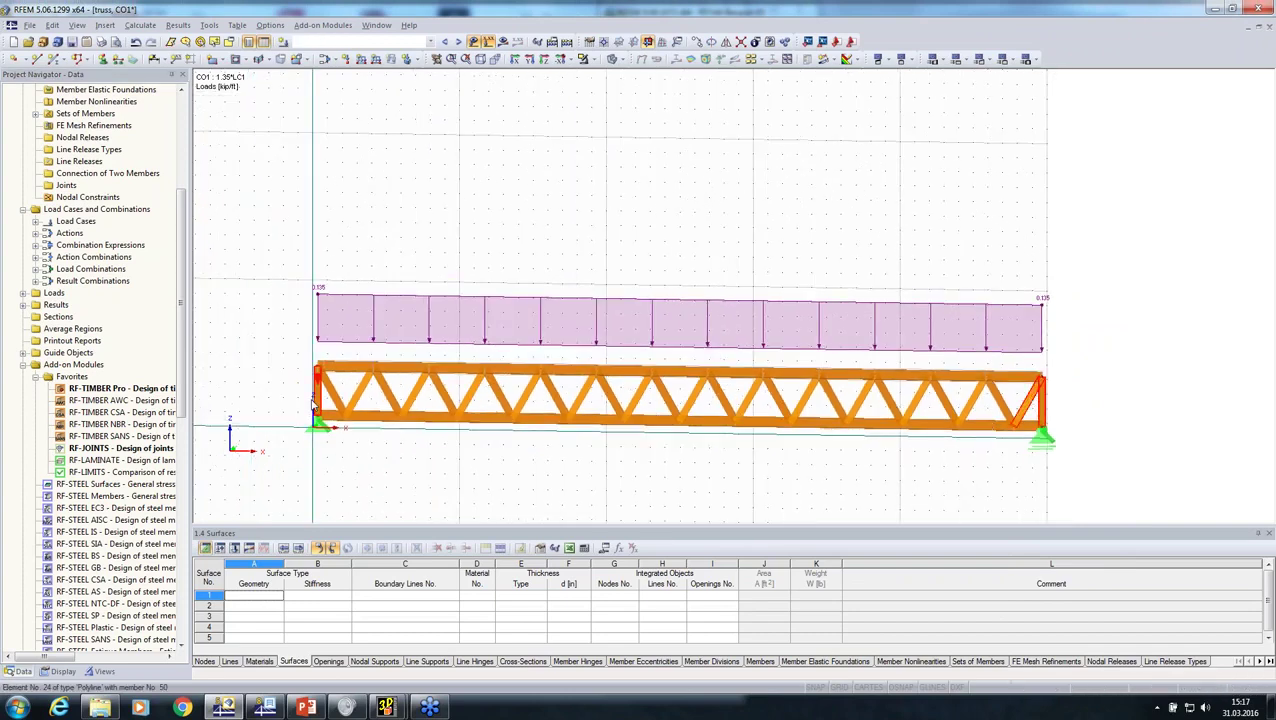
- Change the four end verticals and diagonals of the truss to member type Beam with a new φy-release hinge at the member end
scroll(403, 378, up, 3)
drag(403, 378, 312, 358)
right_click(340, 362)
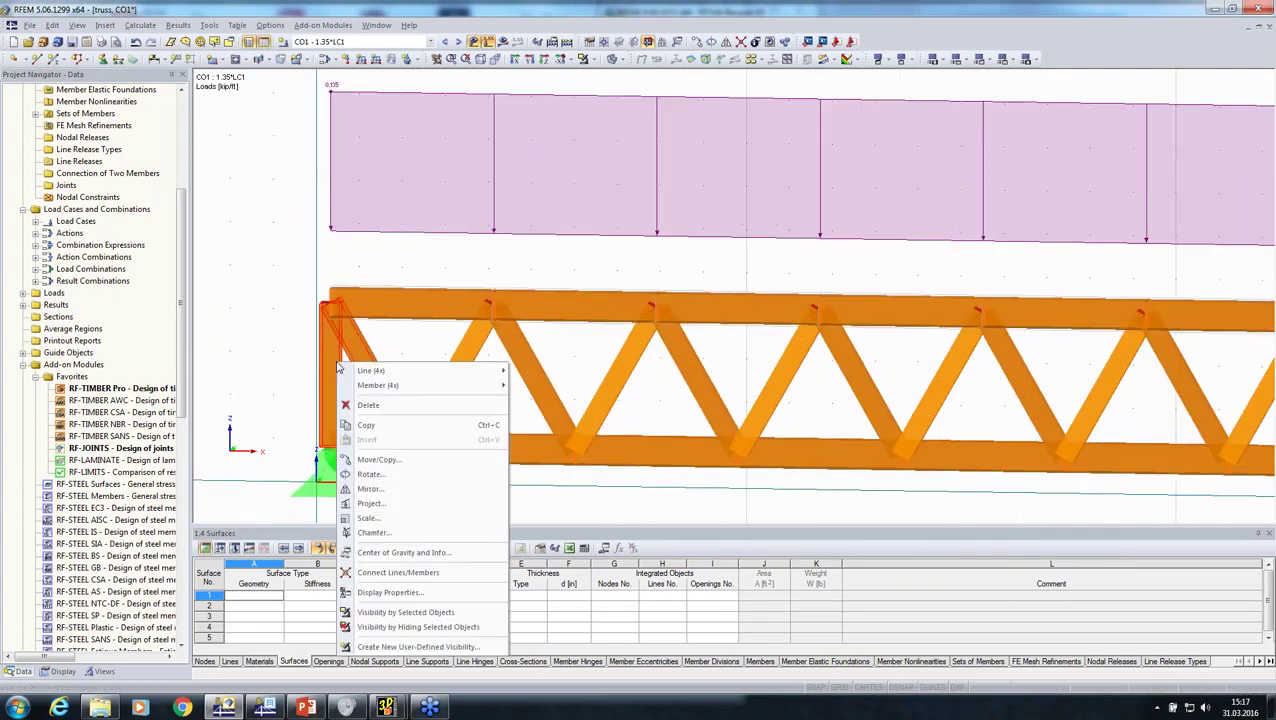
mouse_move(441, 370)
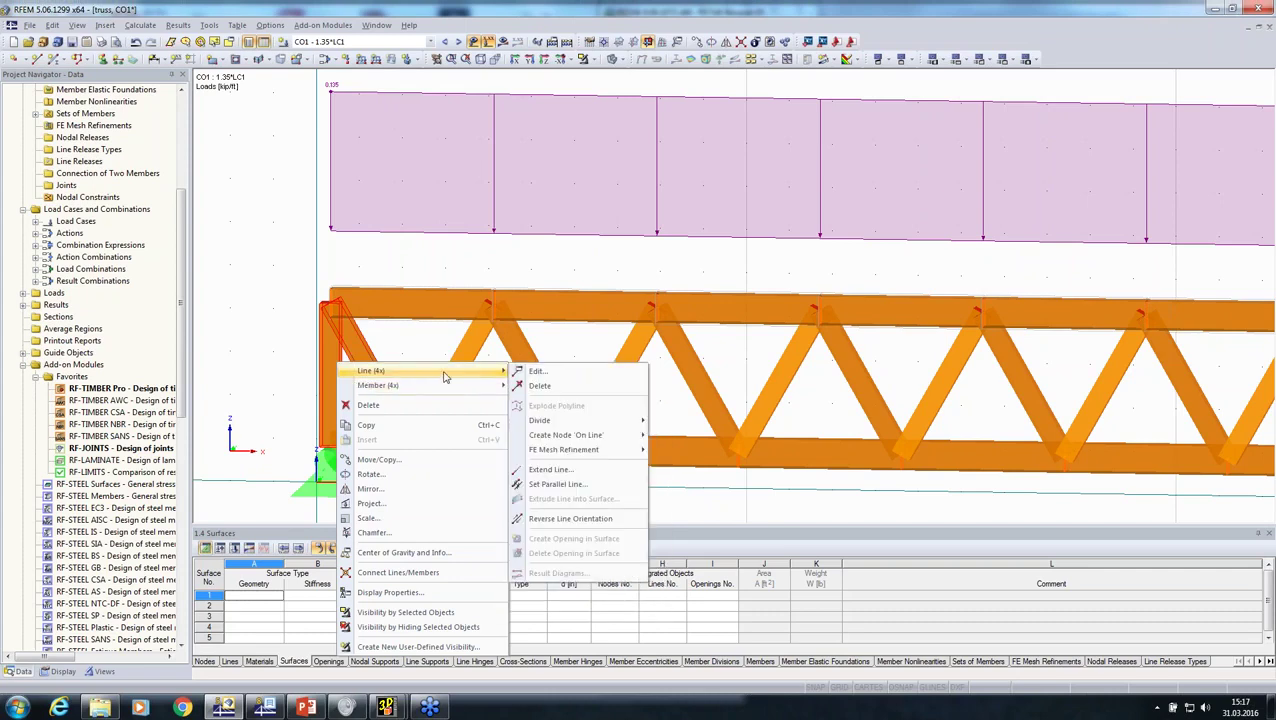
click(537, 372)
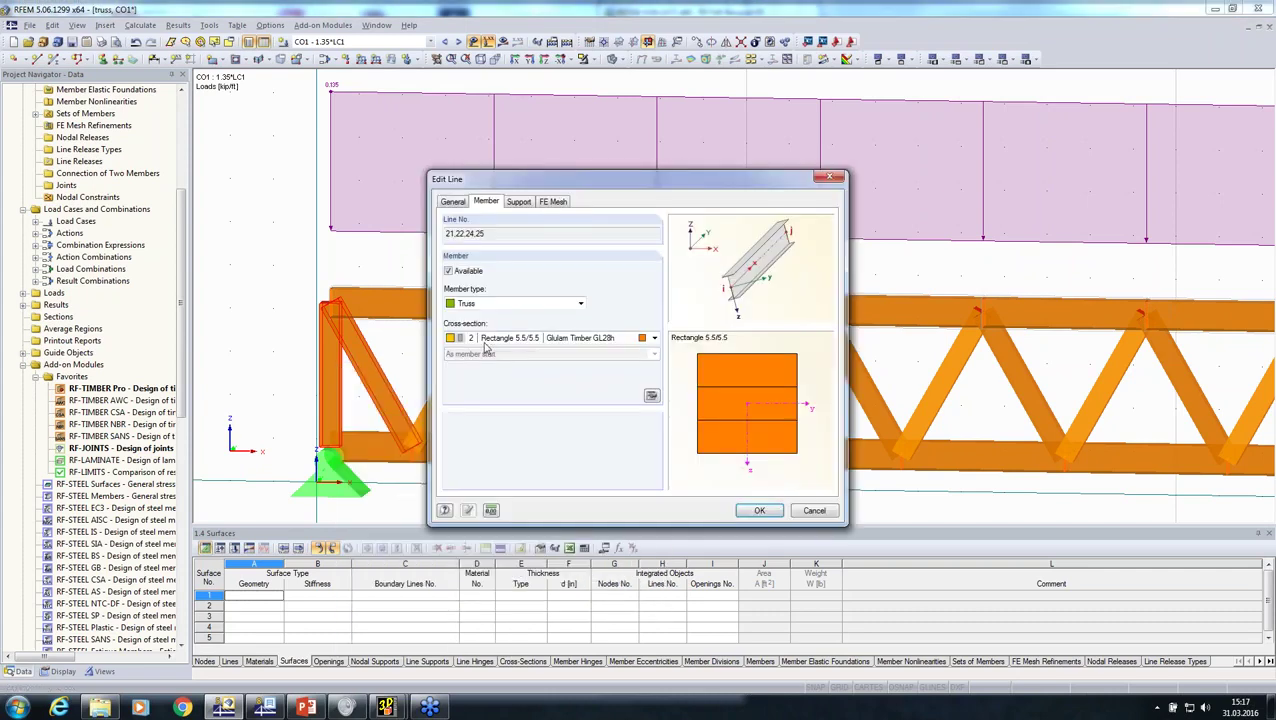
click(651, 397)
click(727, 234)
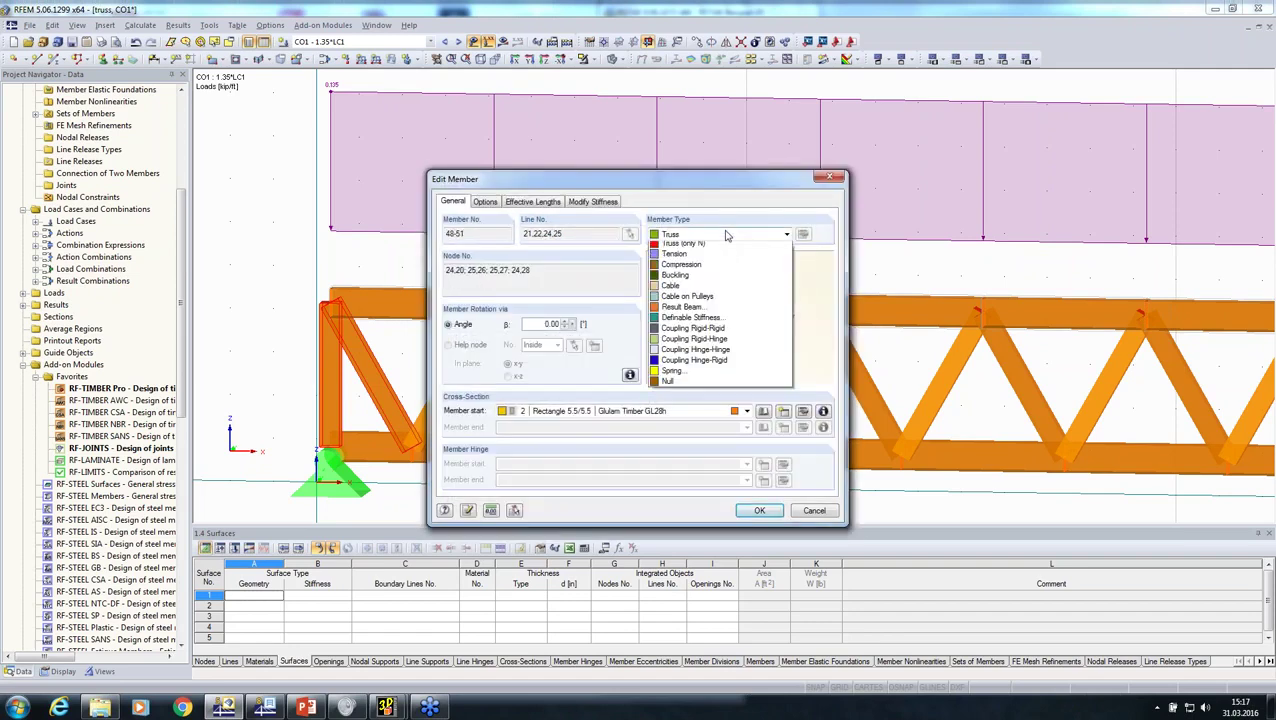
click(721, 256)
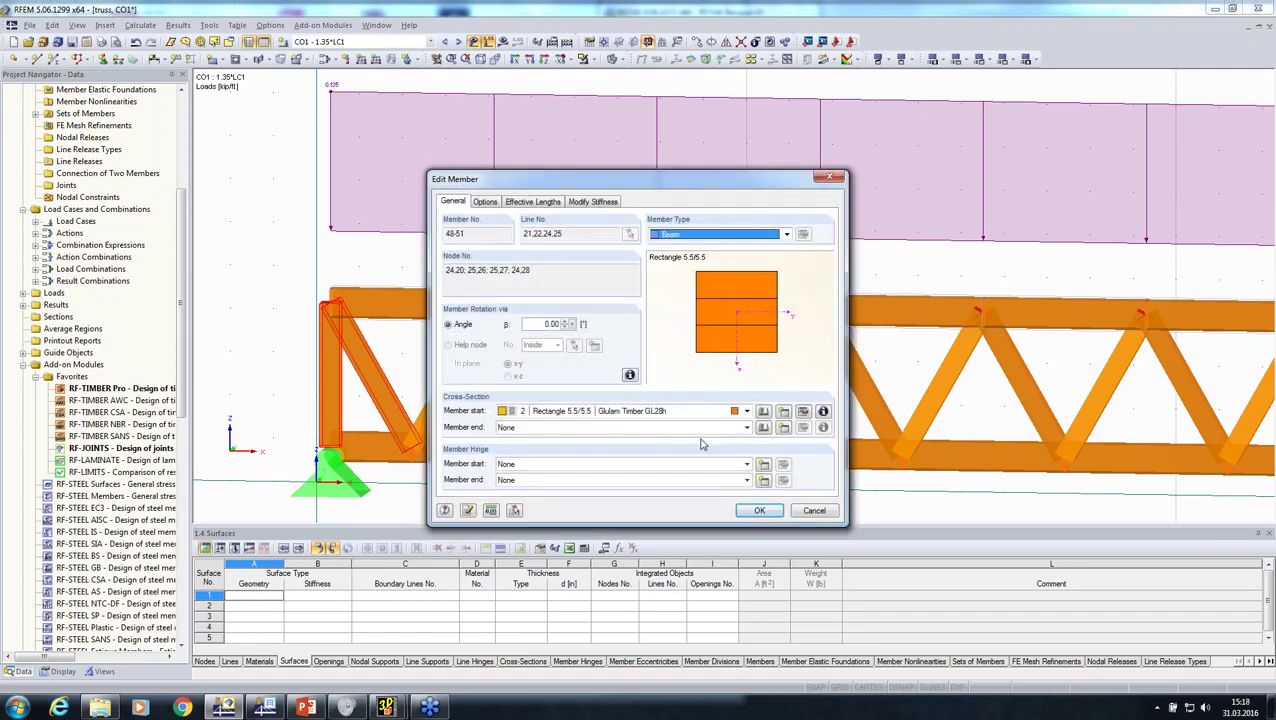
click(763, 481)
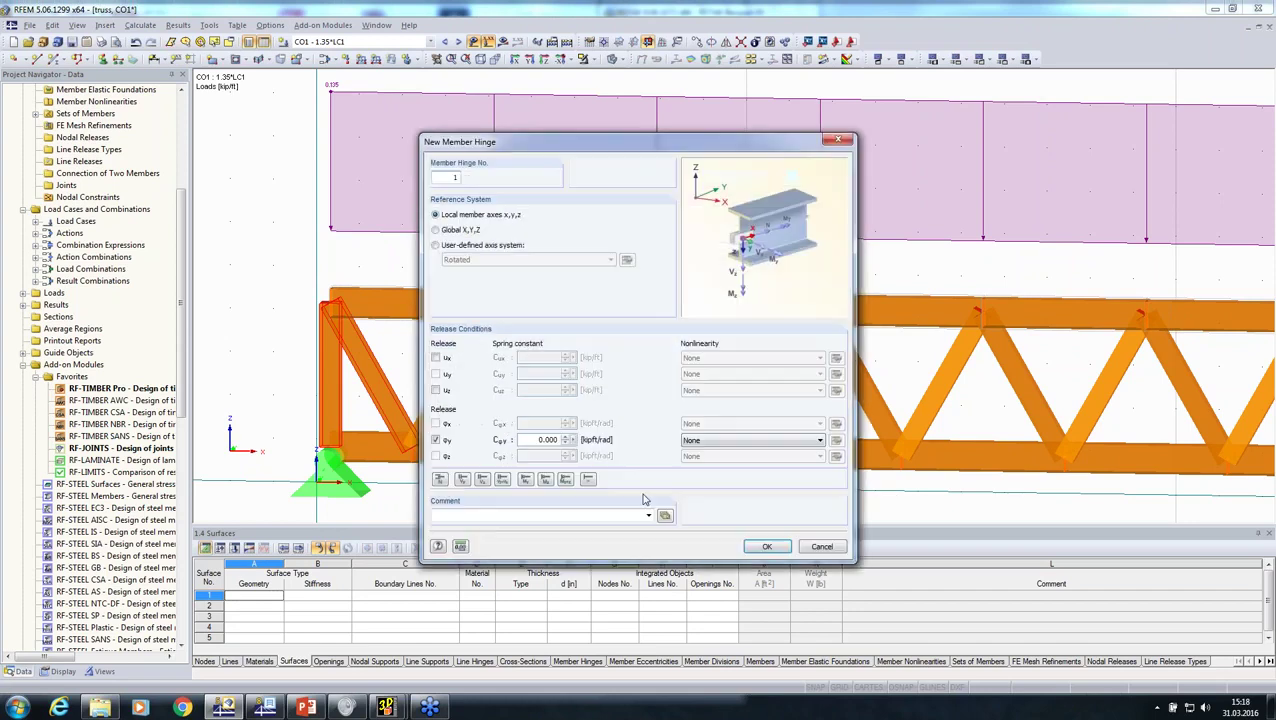
click(767, 548)
click(757, 512)
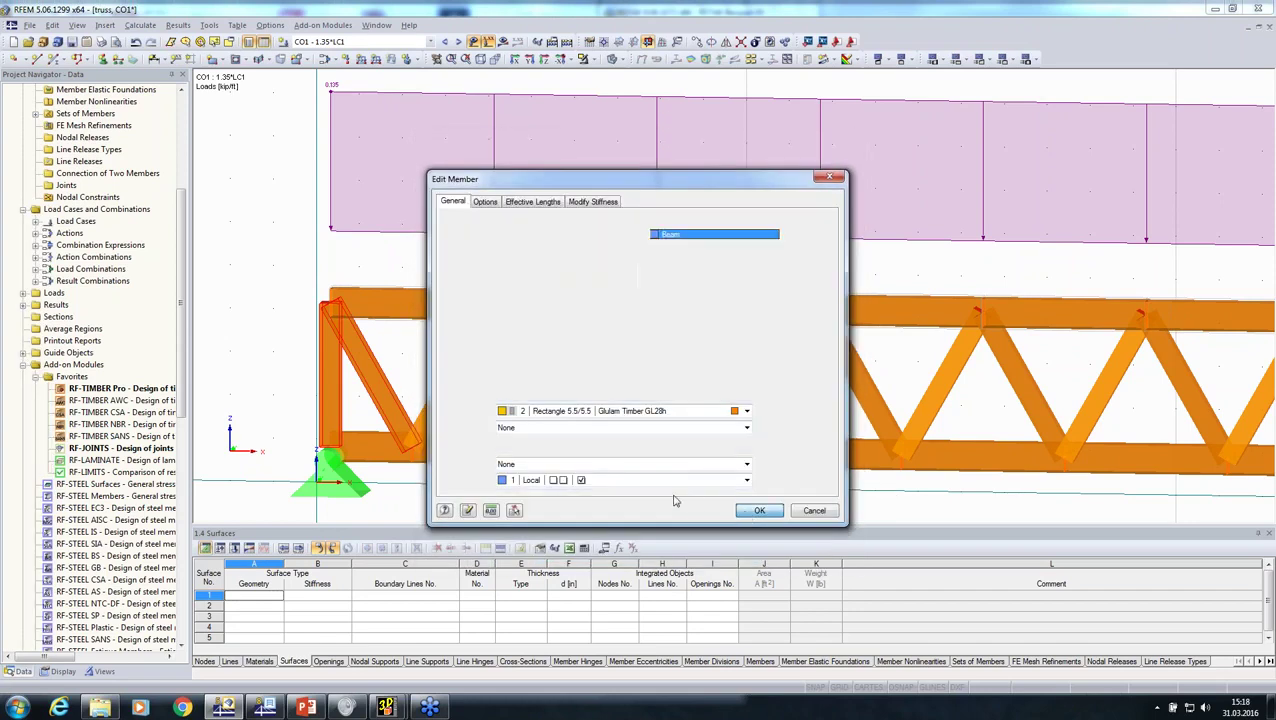
click(759, 511)
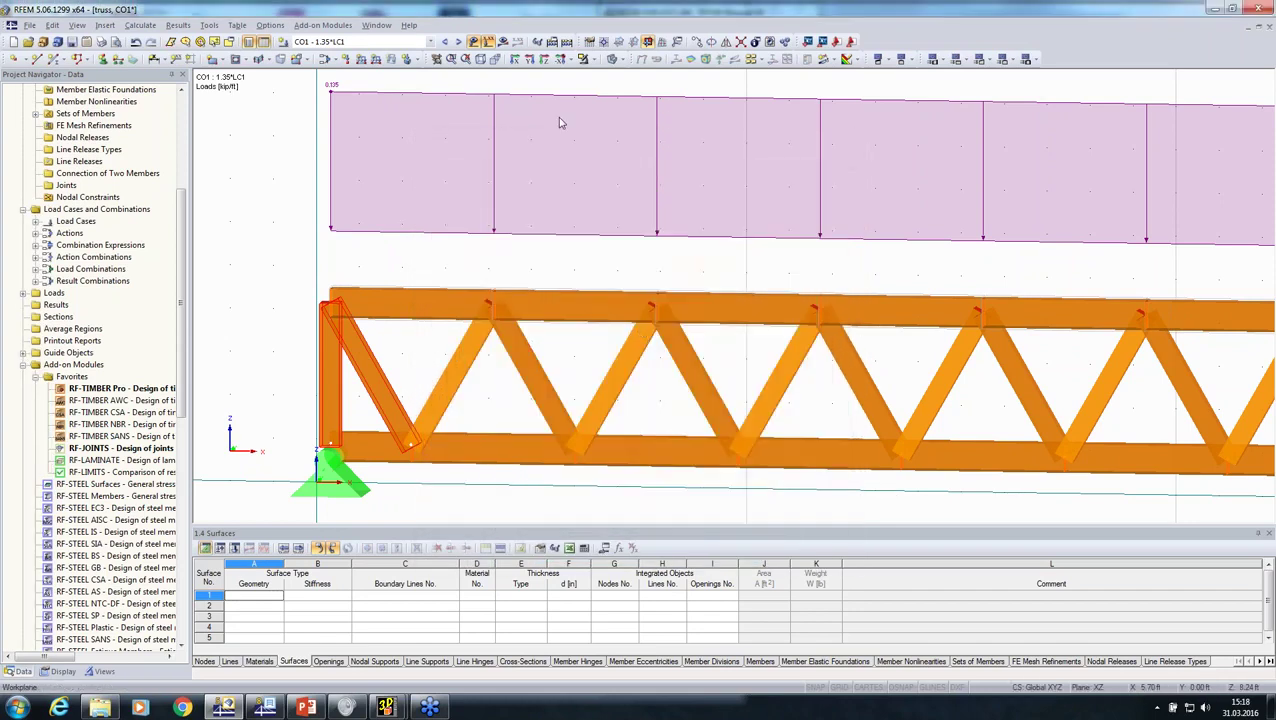
- Show the truss model in wireframe display and check the end members at both supports
click(612, 60)
scroll(541, 254, down, 4)
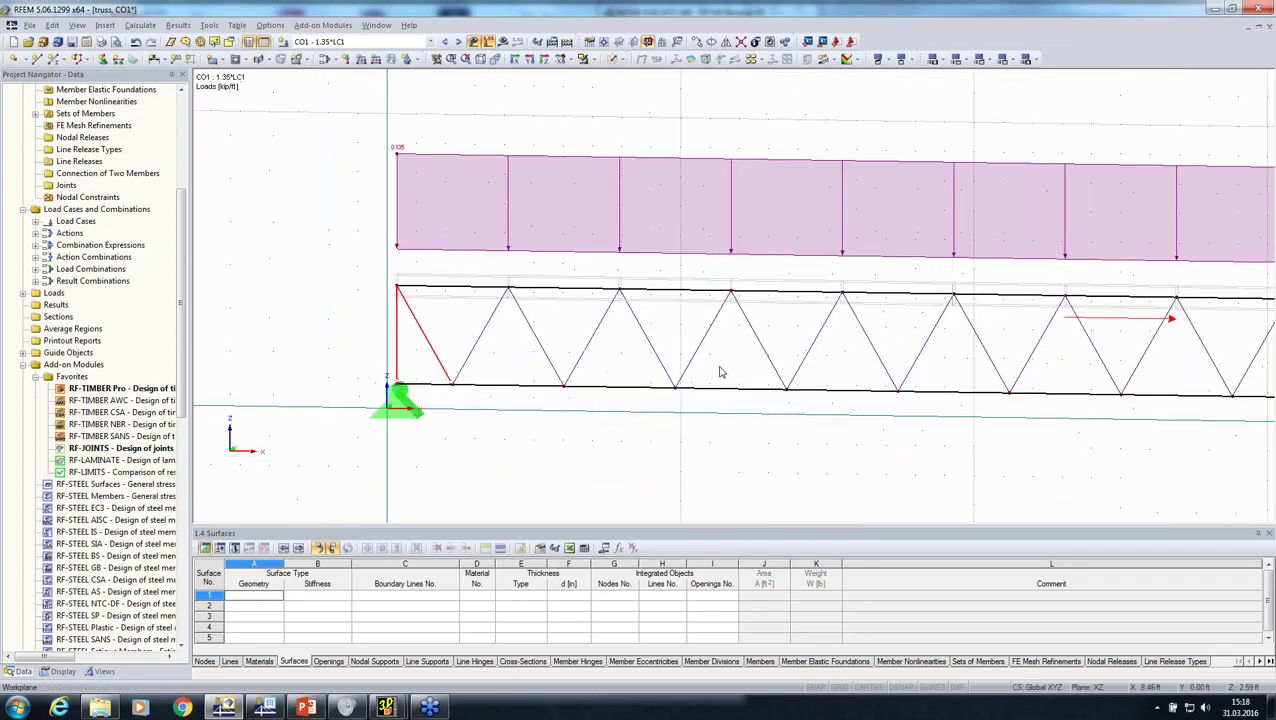
ctrl+middle_drag(720, 372, 540, 342)
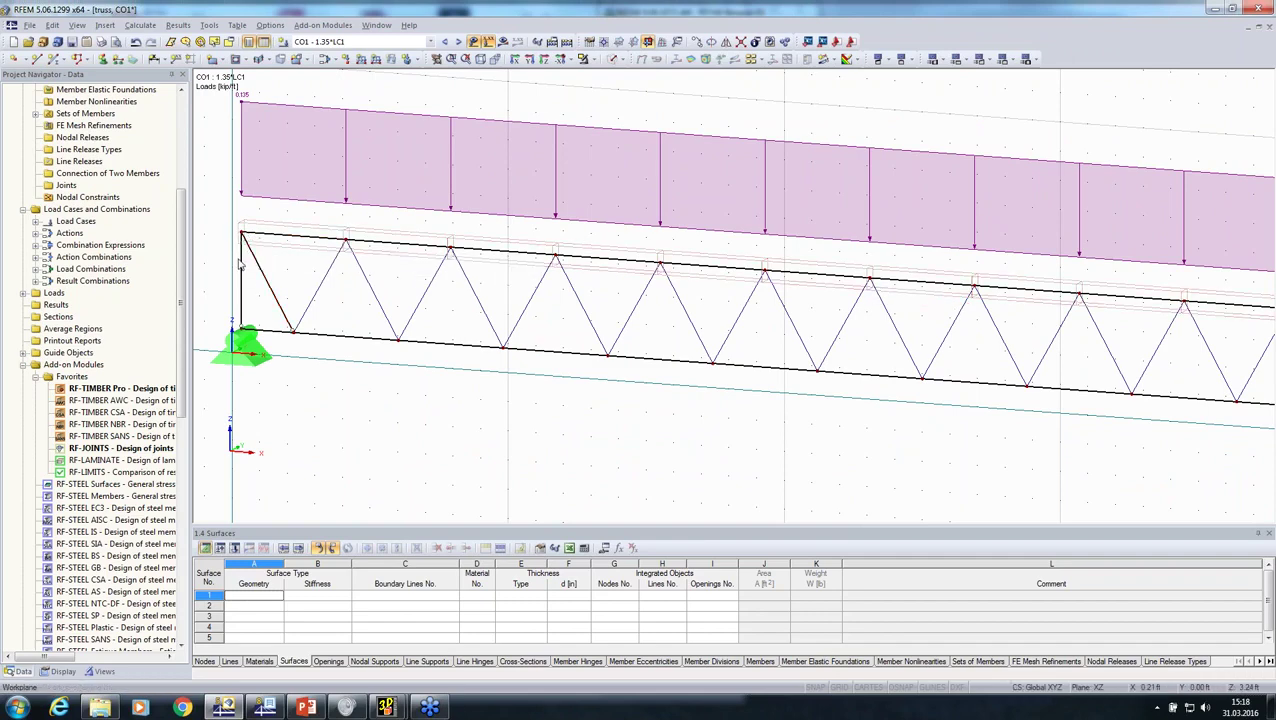
scroll(240, 265, down, 2)
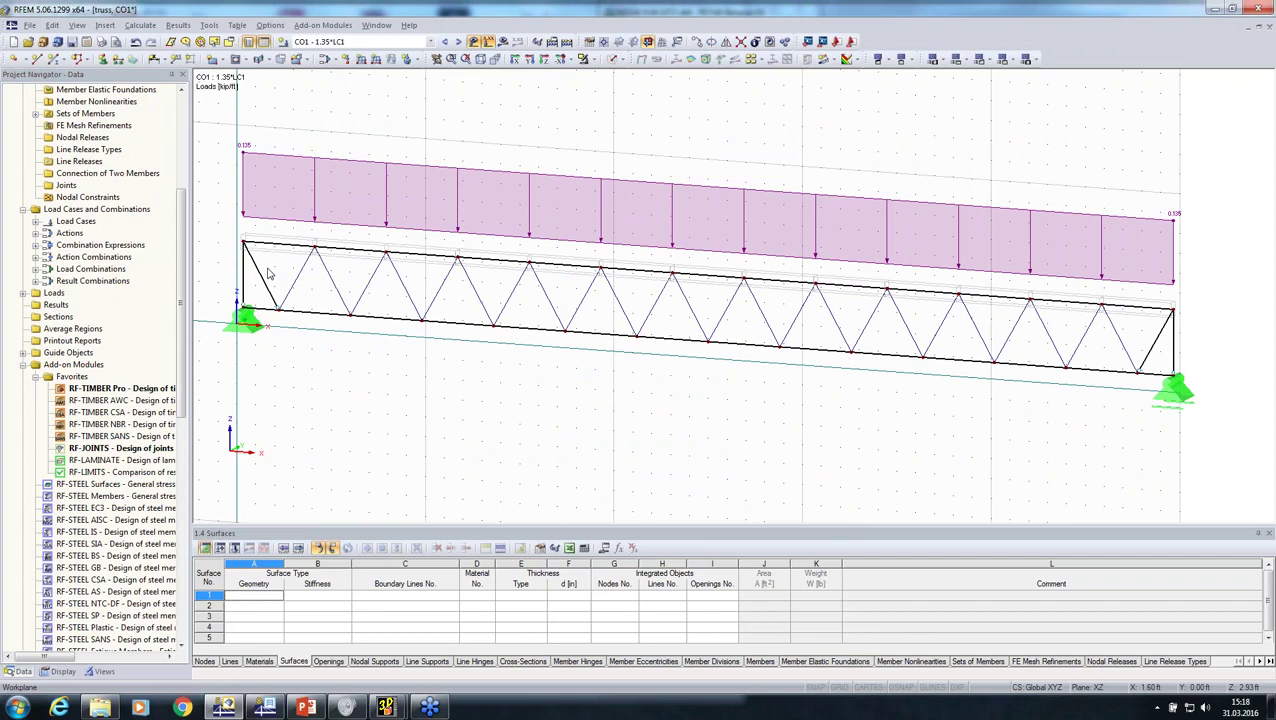
- Undo the last change to the end members and calculate the results for load combination CO1
click(136, 44)
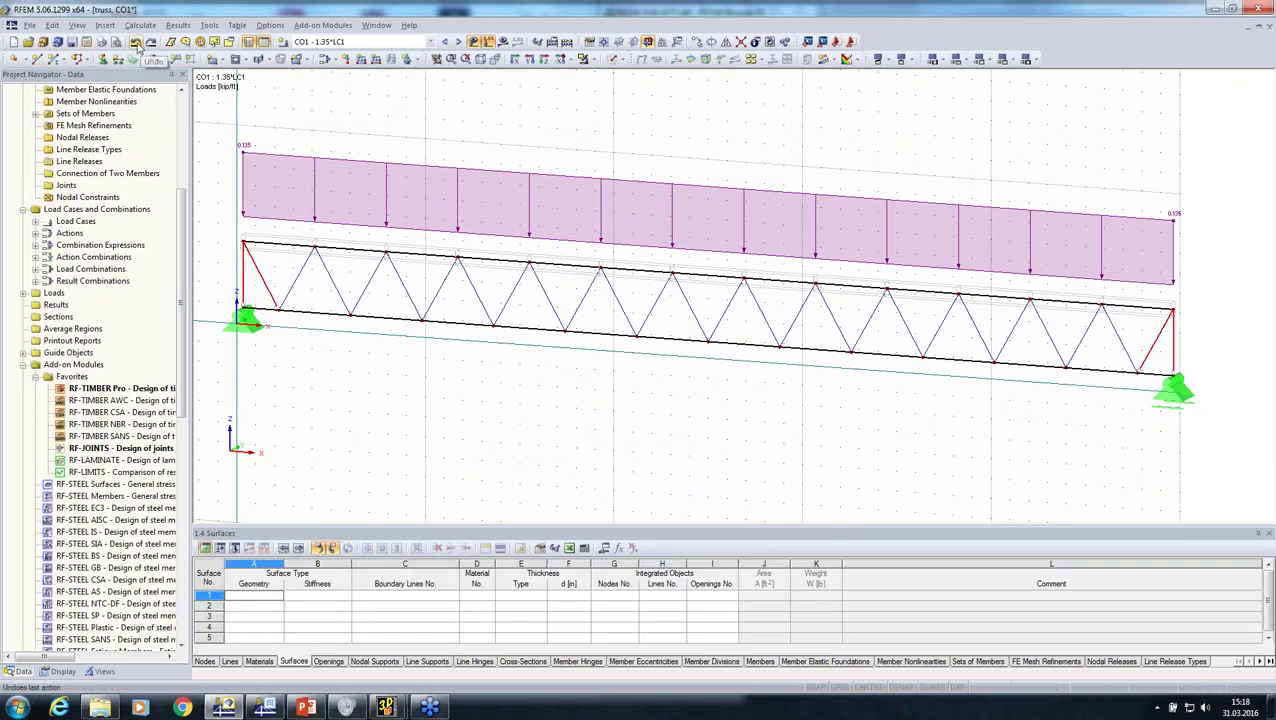
click(406, 372)
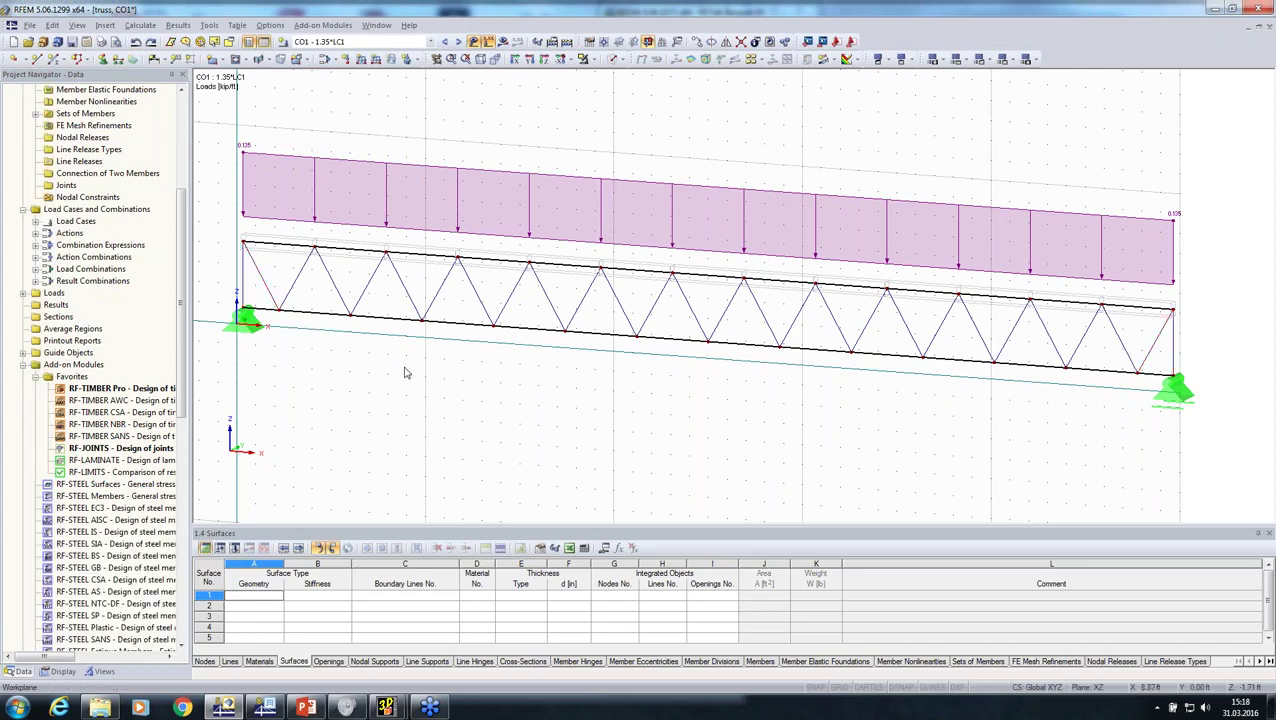
click(502, 43)
key(Return)
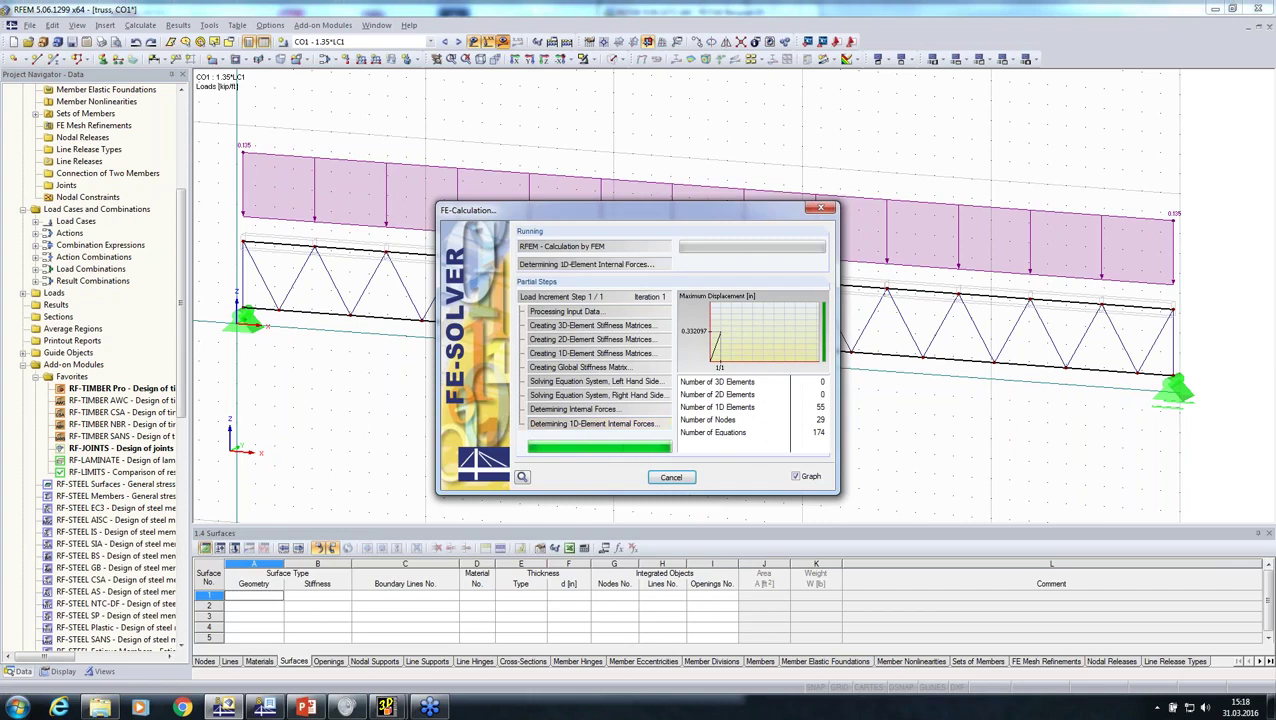
- Examine the member bending moments My of CO1 without global deformations and loads, then hide the results
click(22, 148)
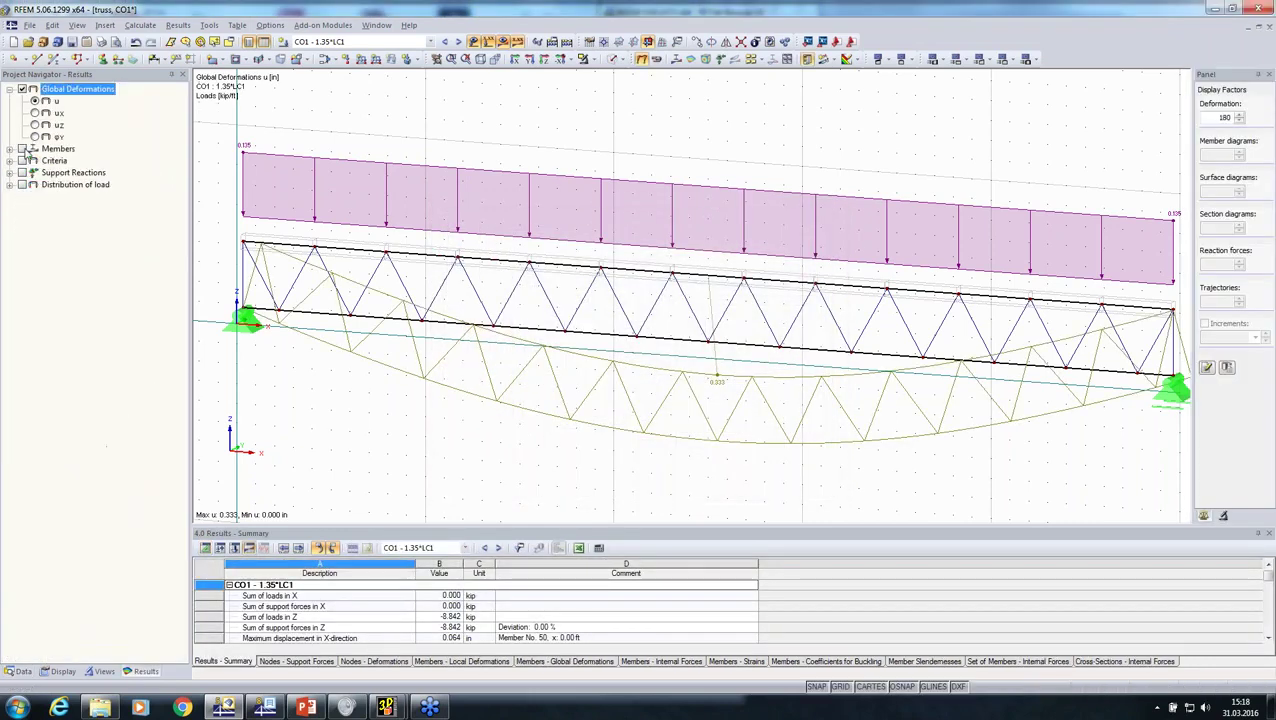
click(22, 148)
ctrl+middle_drag(456, 393, 588, 356)
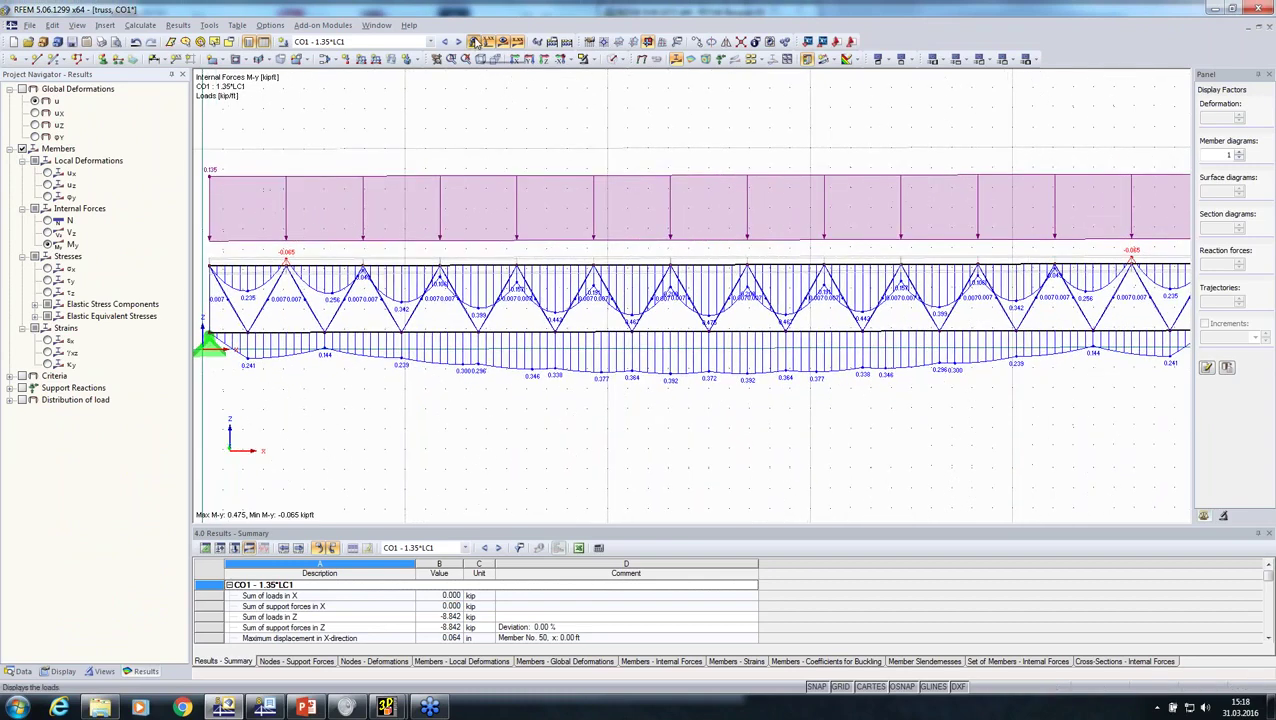
click(488, 42)
middle_drag(500, 290, 545, 282)
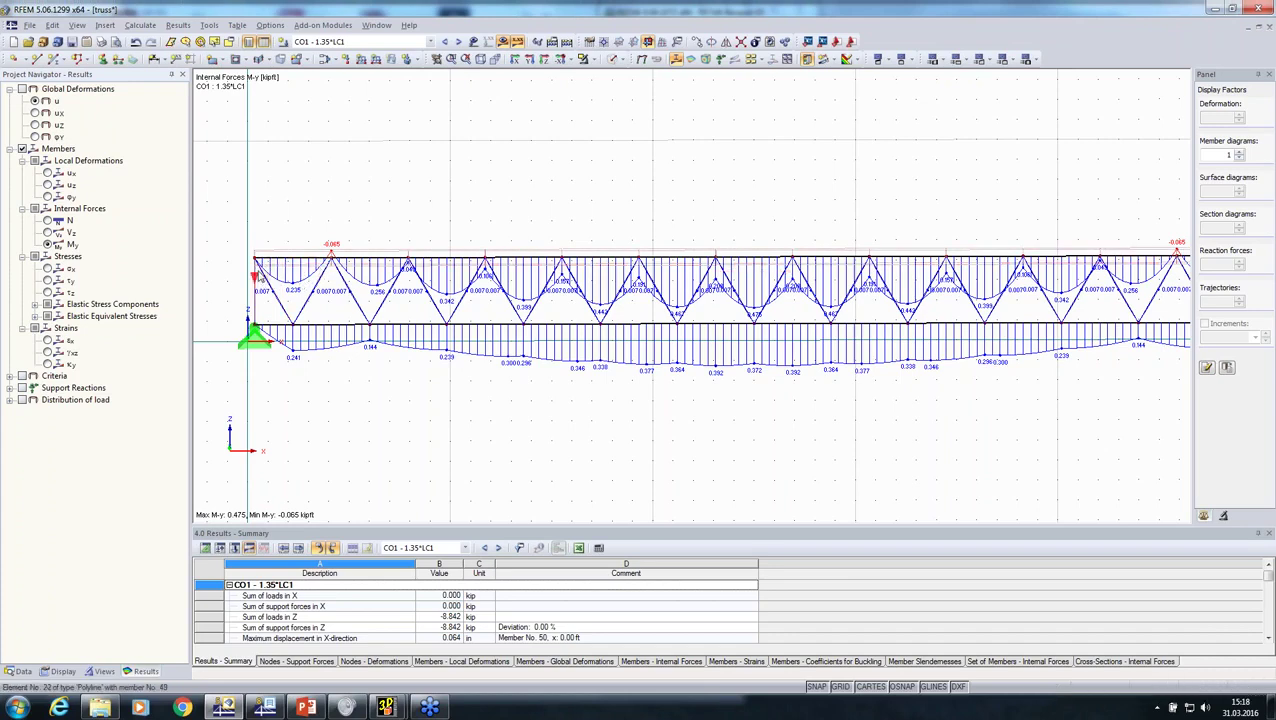
scroll(254, 386, down, 1)
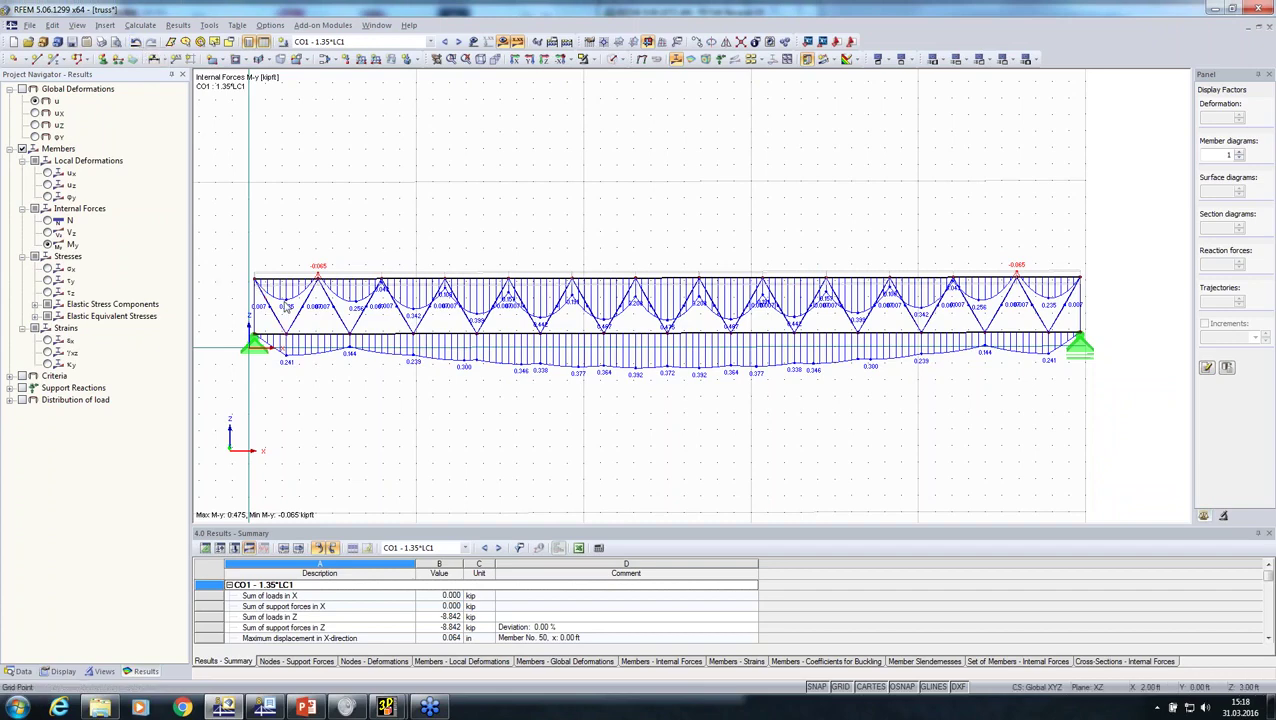
scroll(287, 305, up, 1)
click(494, 44)
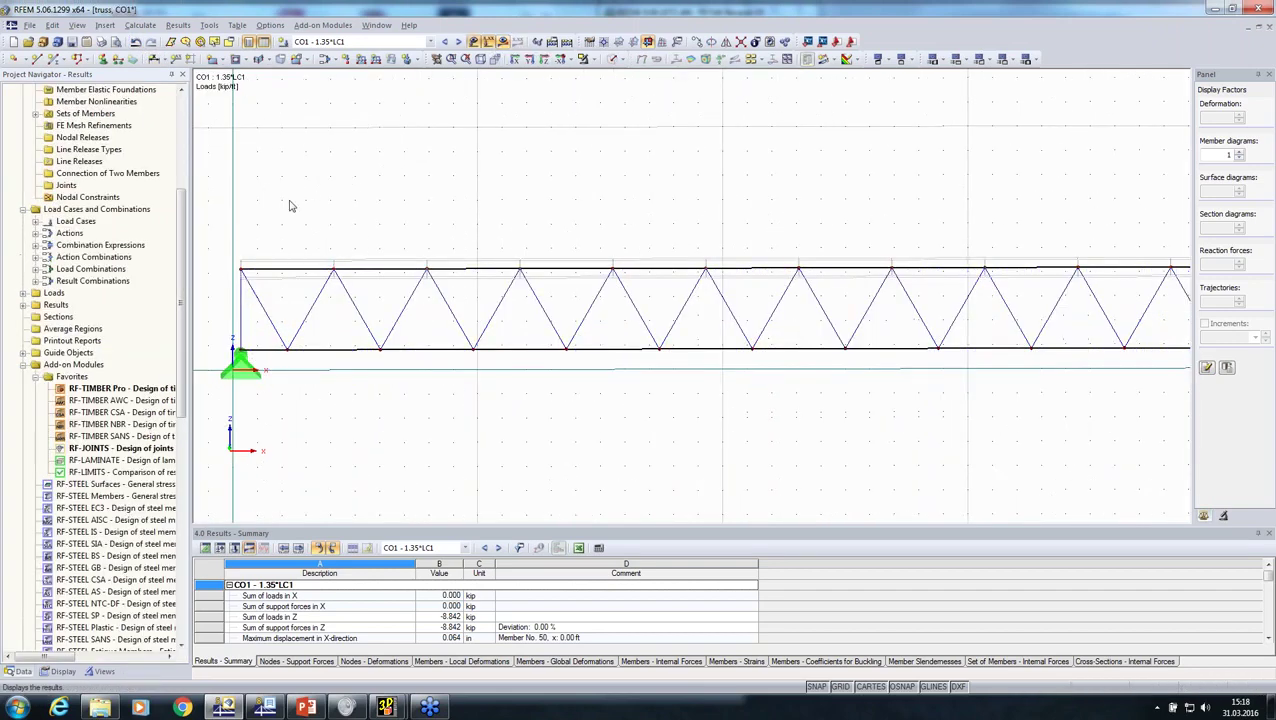
- Set the four end verticals and diagonals to member type Beam with existing hinge 1 at the member end
scroll(218, 292, down, 2)
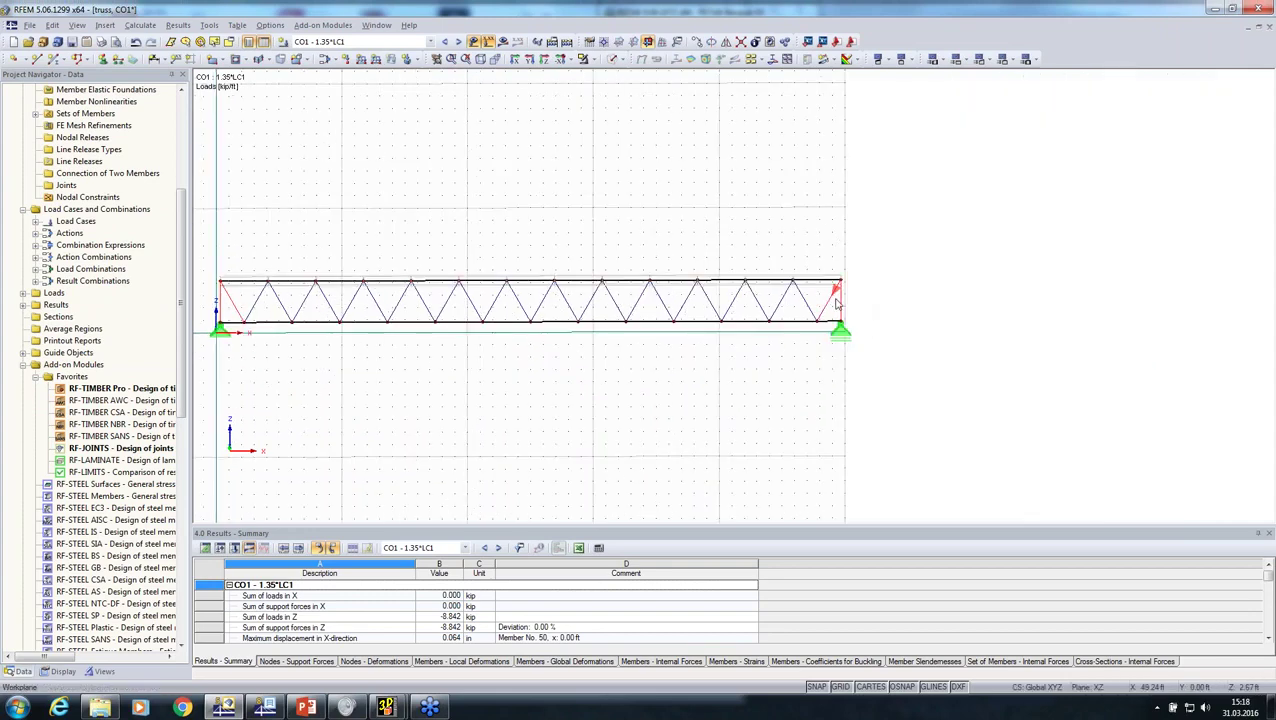
scroll(833, 300, up, 1)
right_click(833, 300)
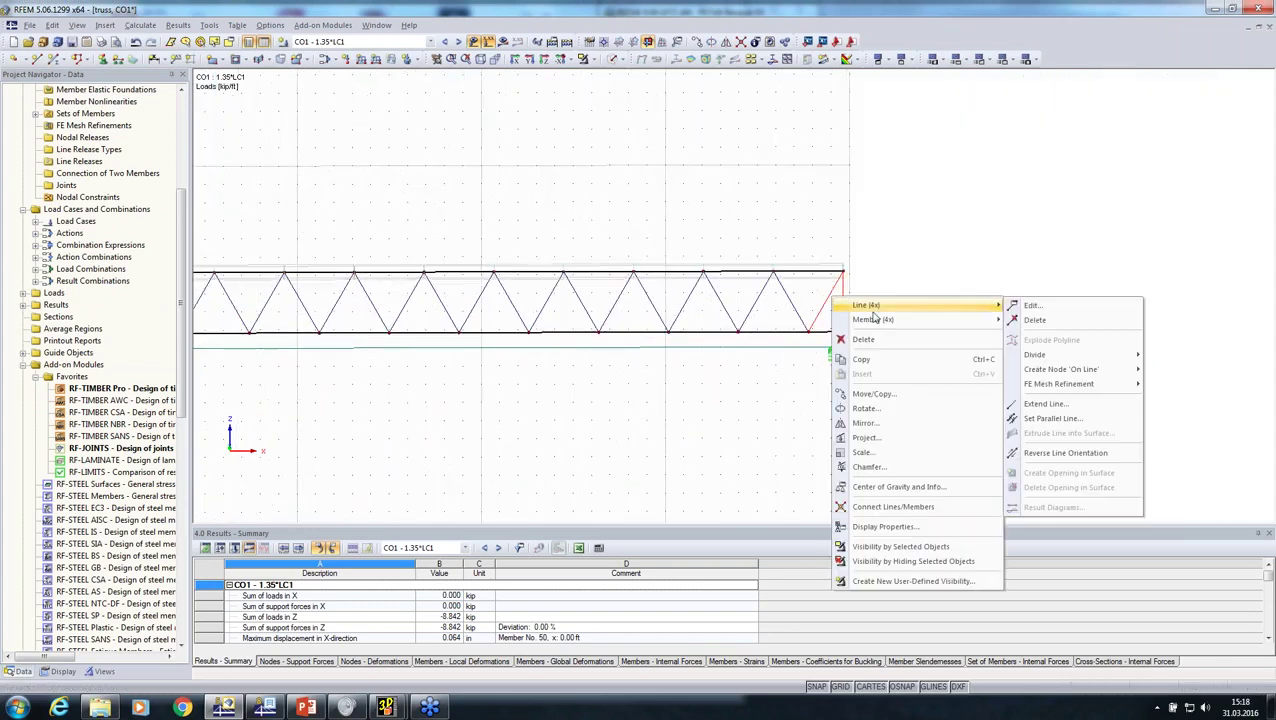
click(1025, 305)
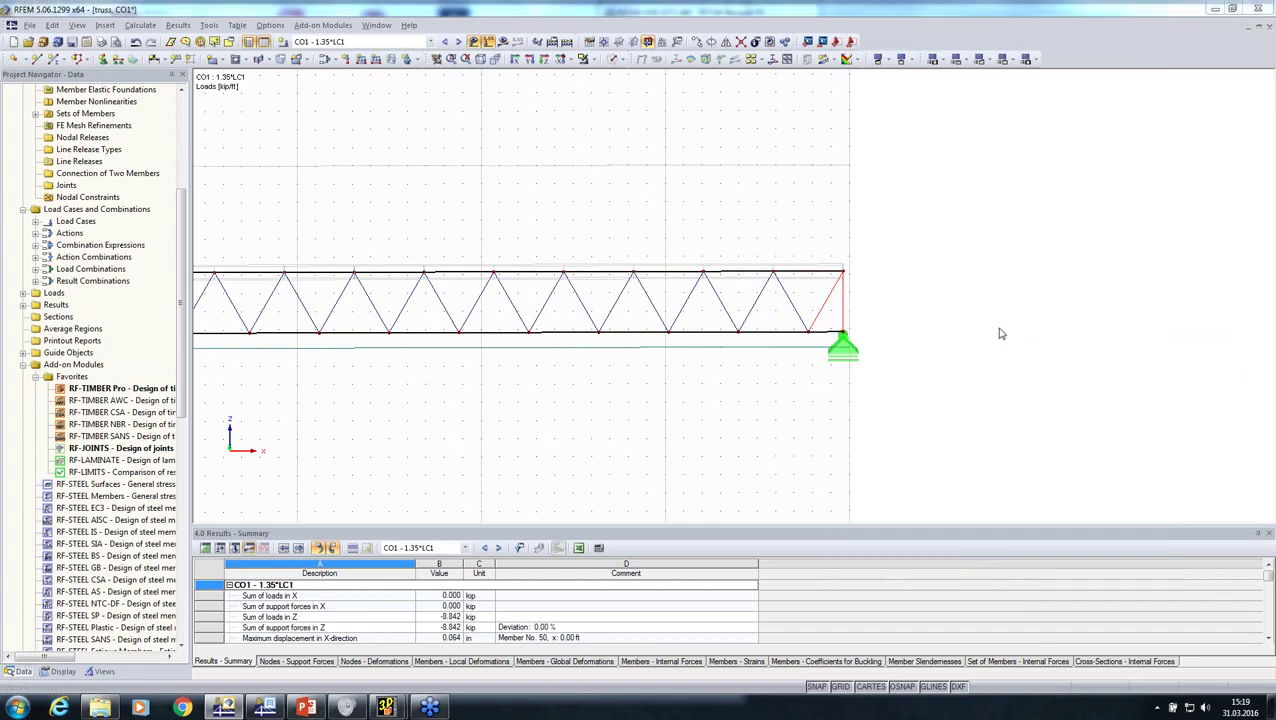
click(744, 238)
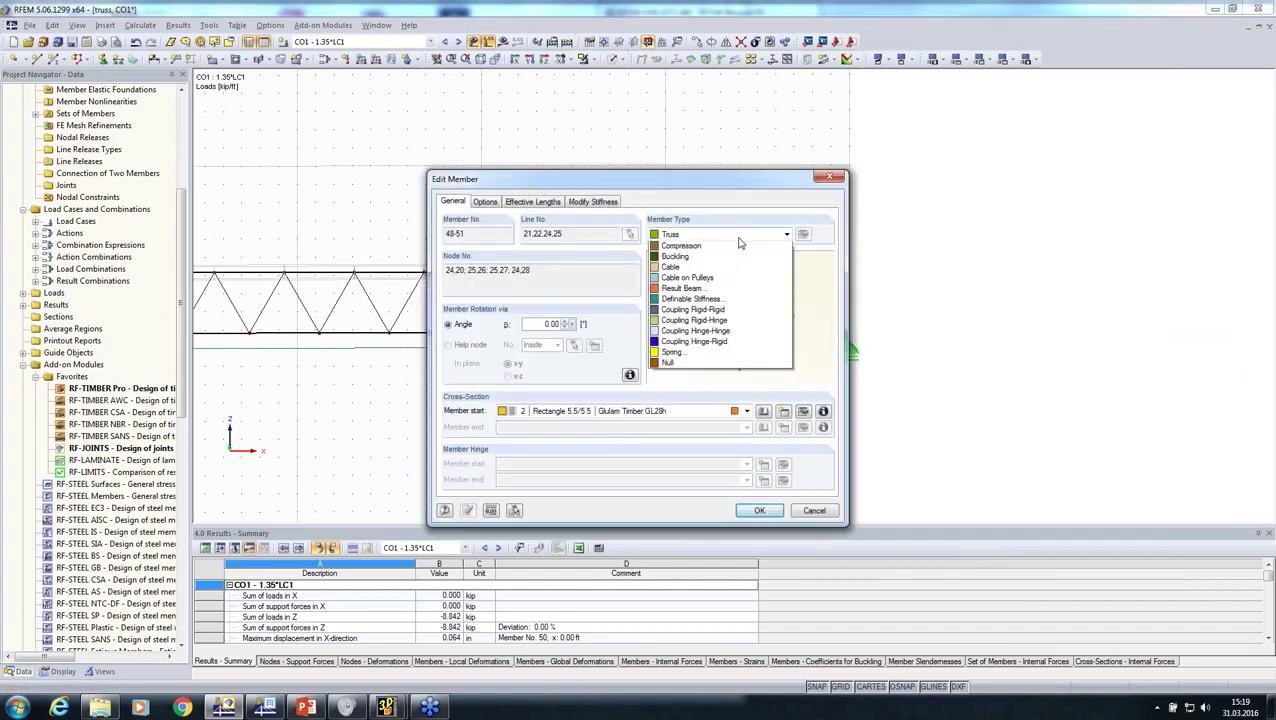
click(710, 249)
click(747, 482)
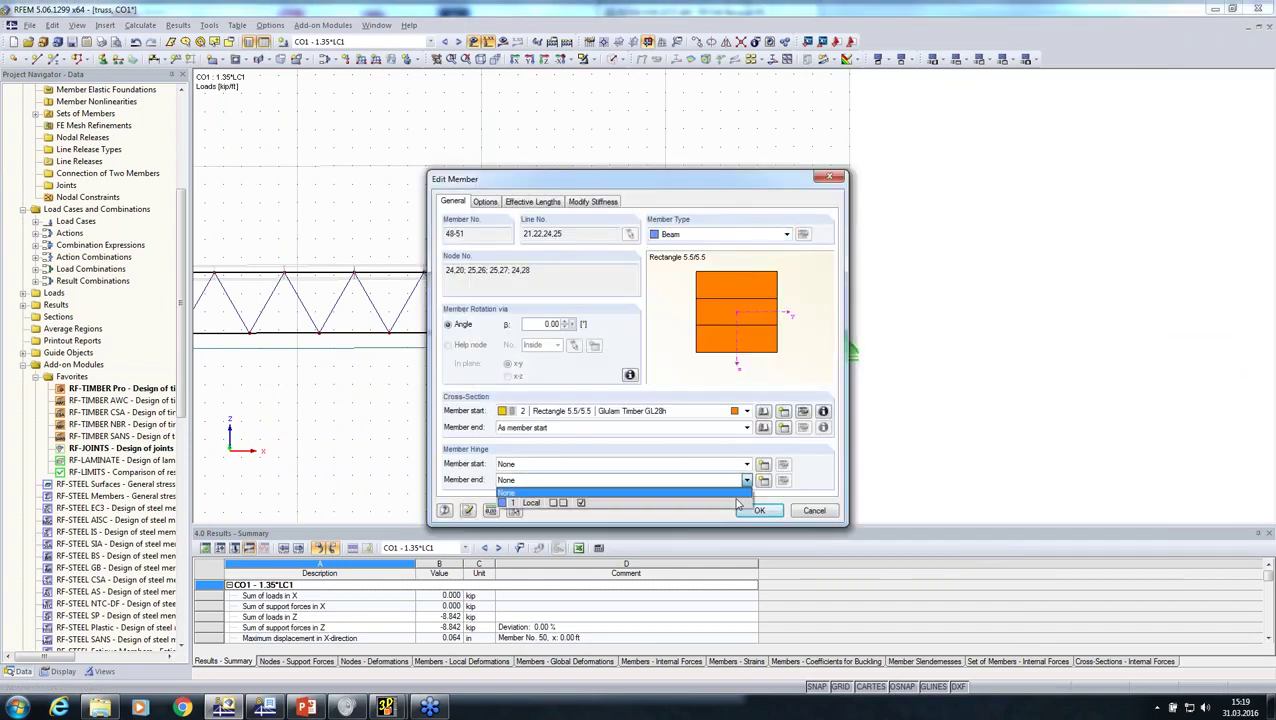
click(738, 499)
click(759, 510)
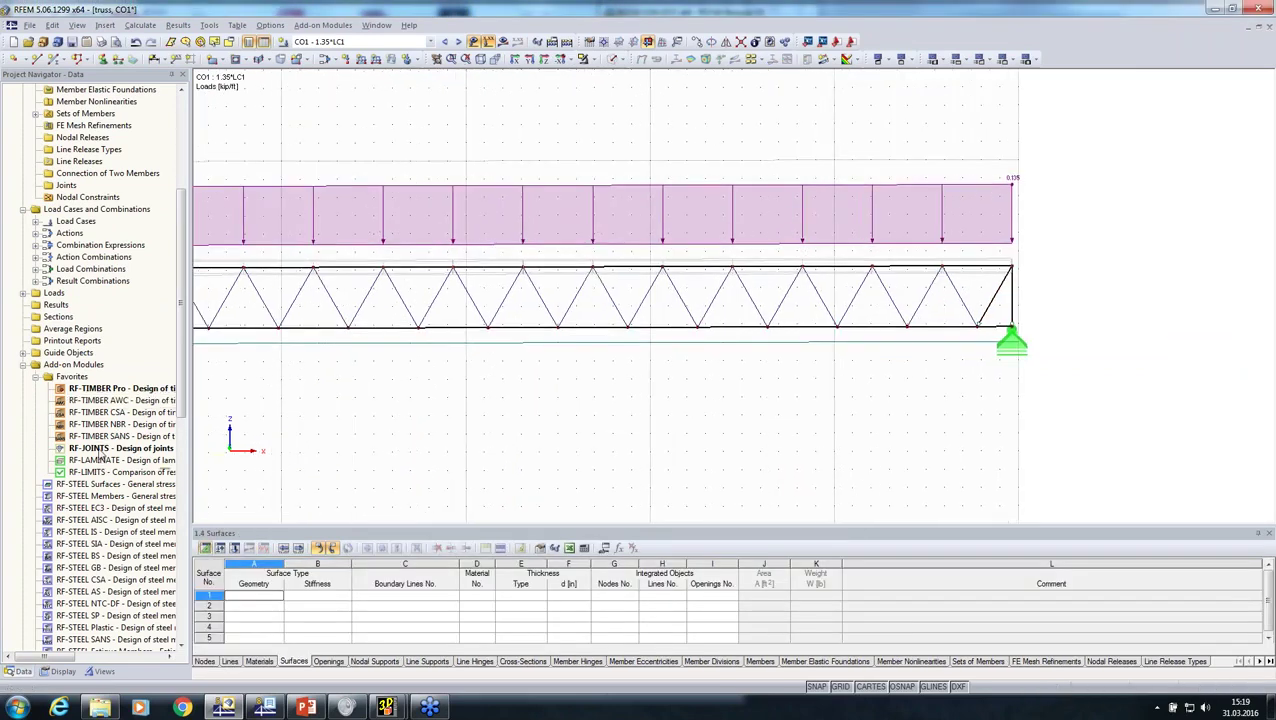
- Open the RF-JOINTS add-on module and set the steel-to-timber joint type to Without continuous member
double_click(103, 449)
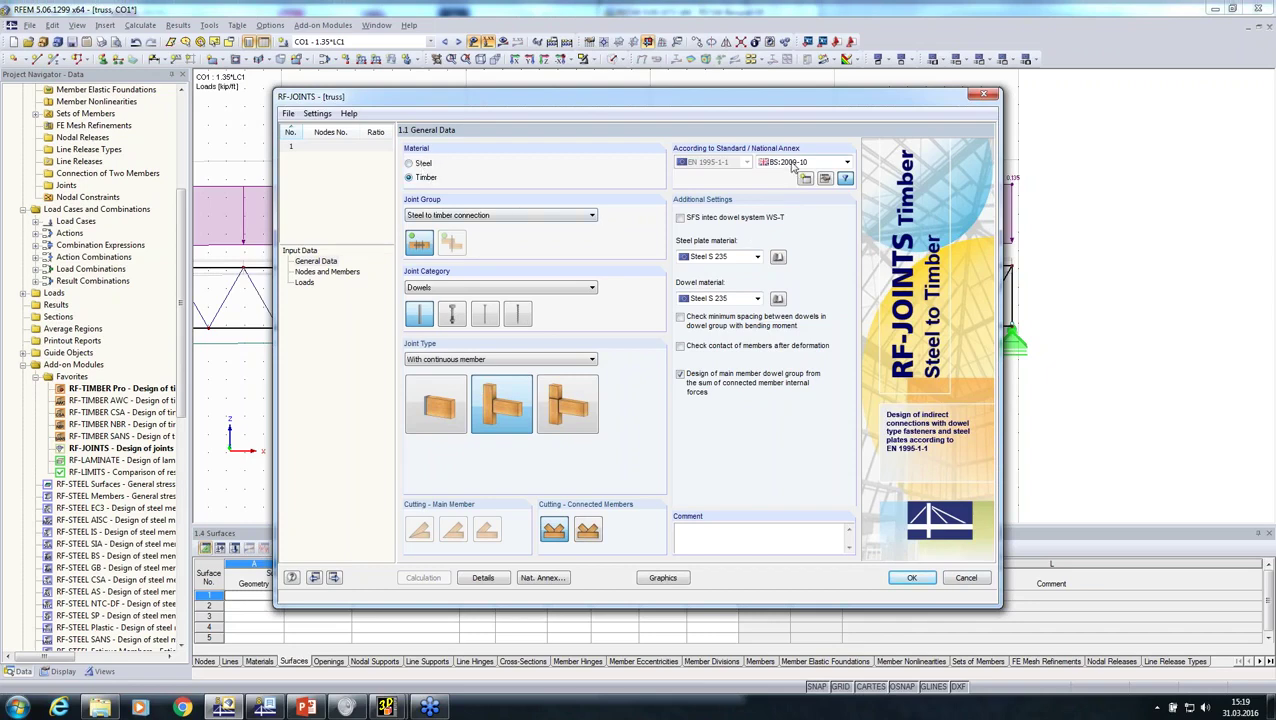
click(562, 417)
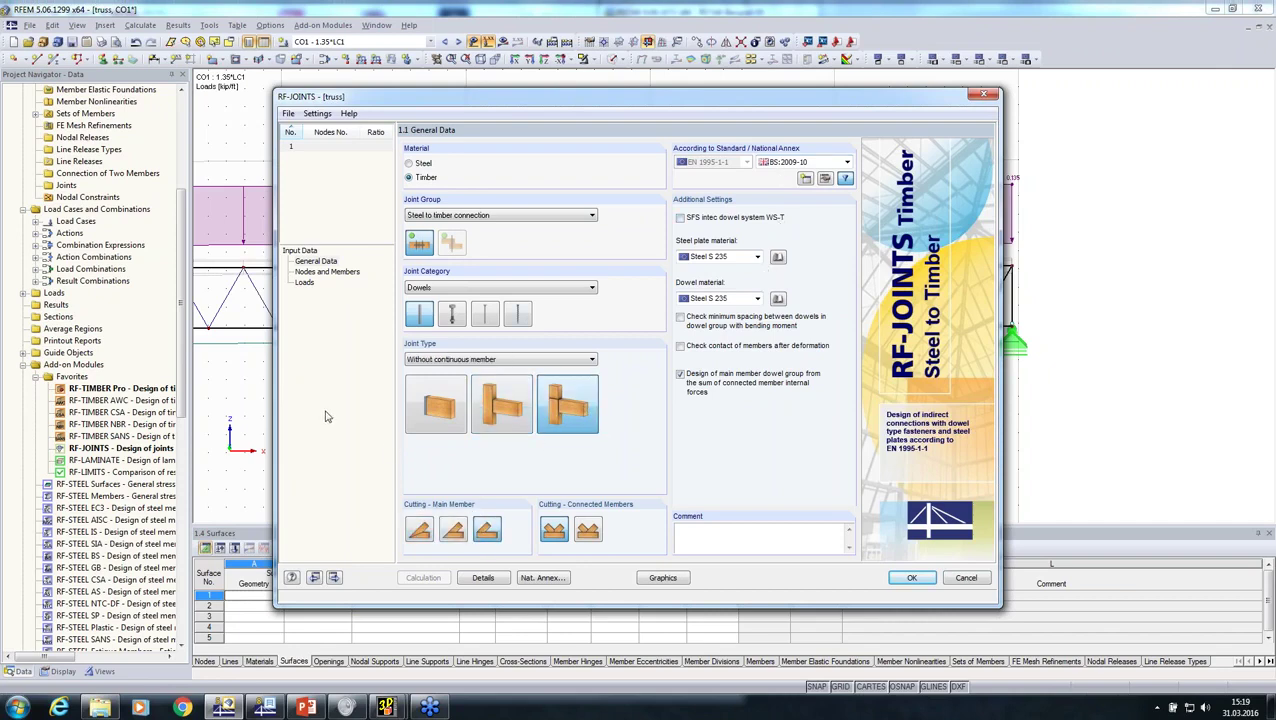
- Define nodes 24 and 25 as the joint nodes from the structural model and accept the default connection geometry
click(326, 272)
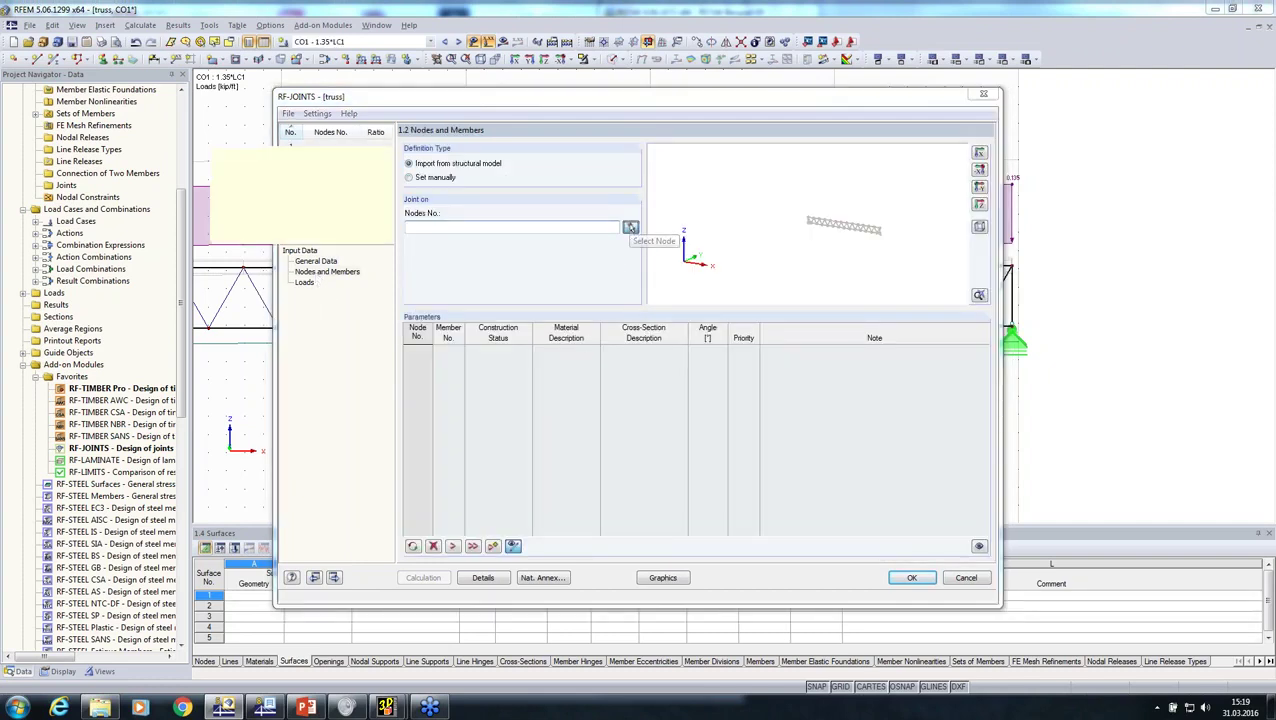
click(630, 227)
scroll(1064, 443, up, 3)
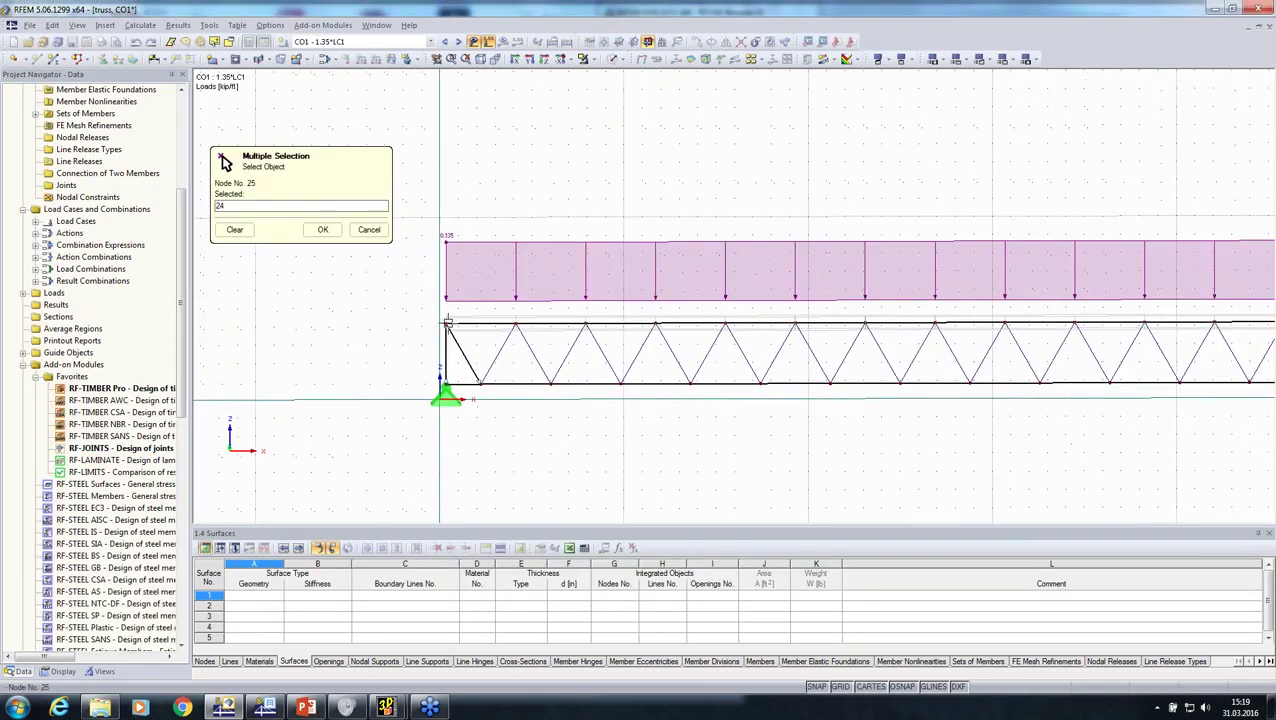
click(323, 229)
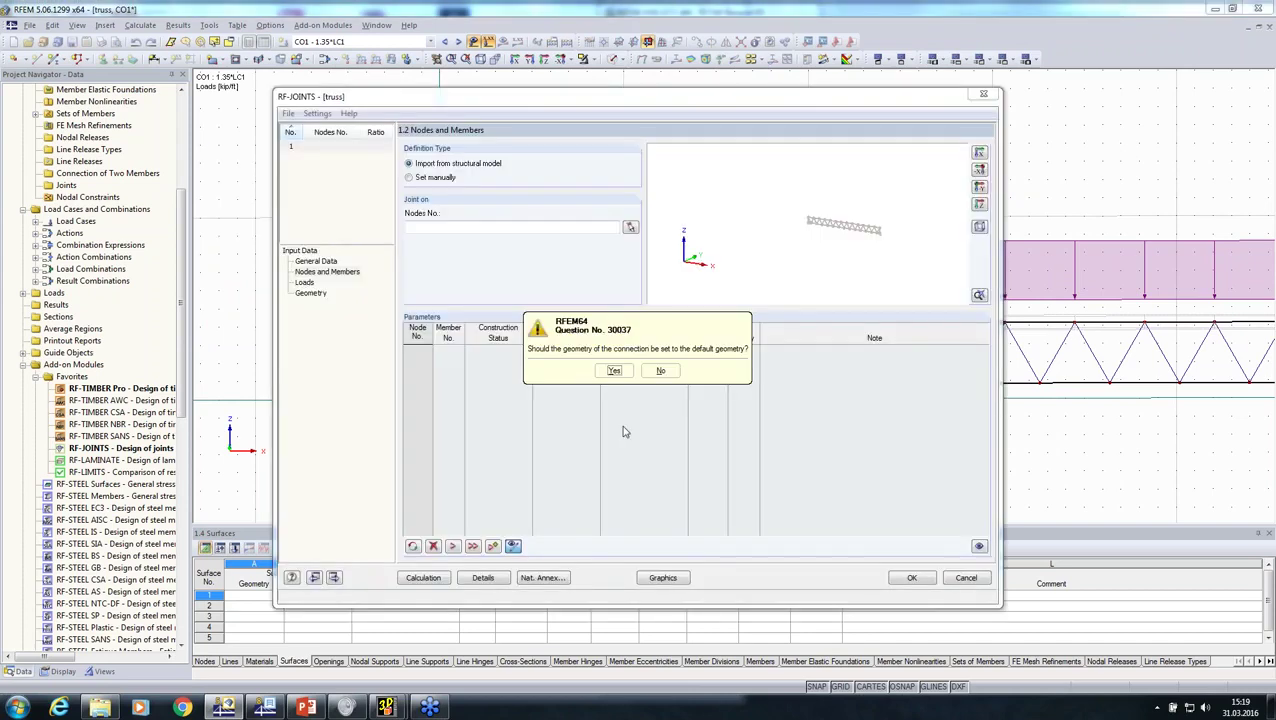
click(614, 370)
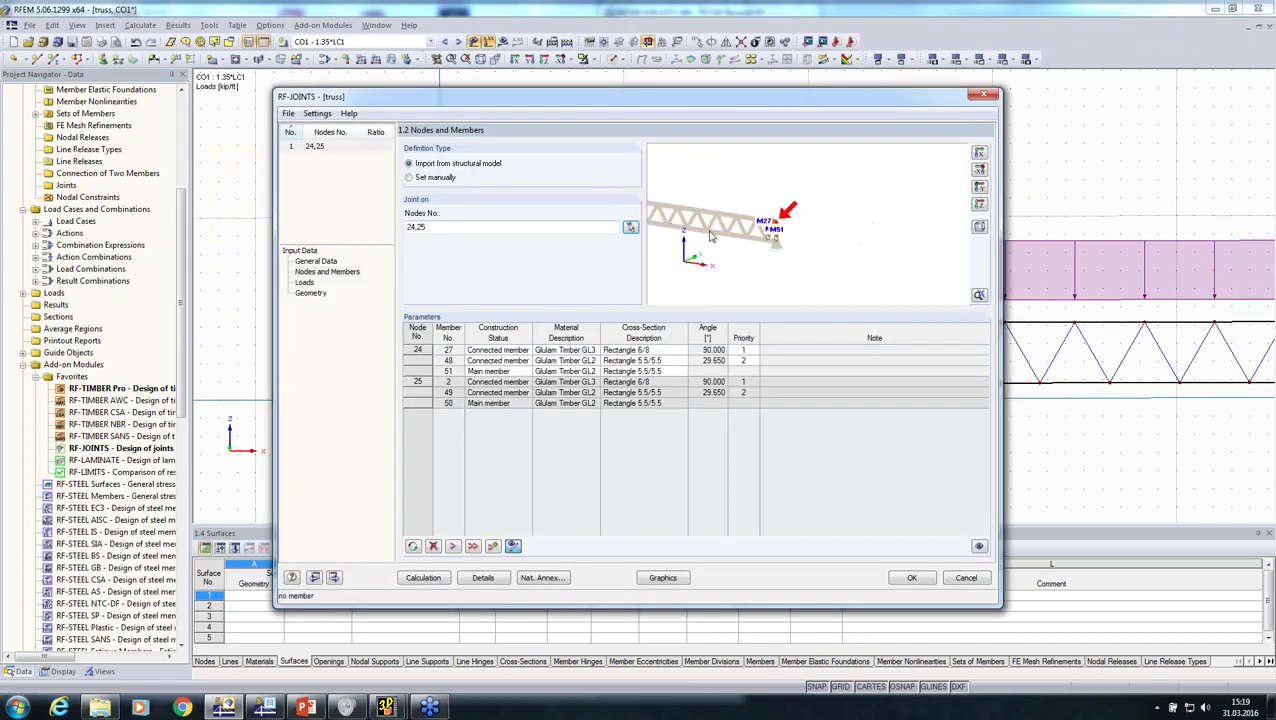
- At node 24, set member 27 as main member and member 51 as connected member, and reset node 25 to match
scroll(750, 232, up, 5)
scroll(884, 254, up, 3)
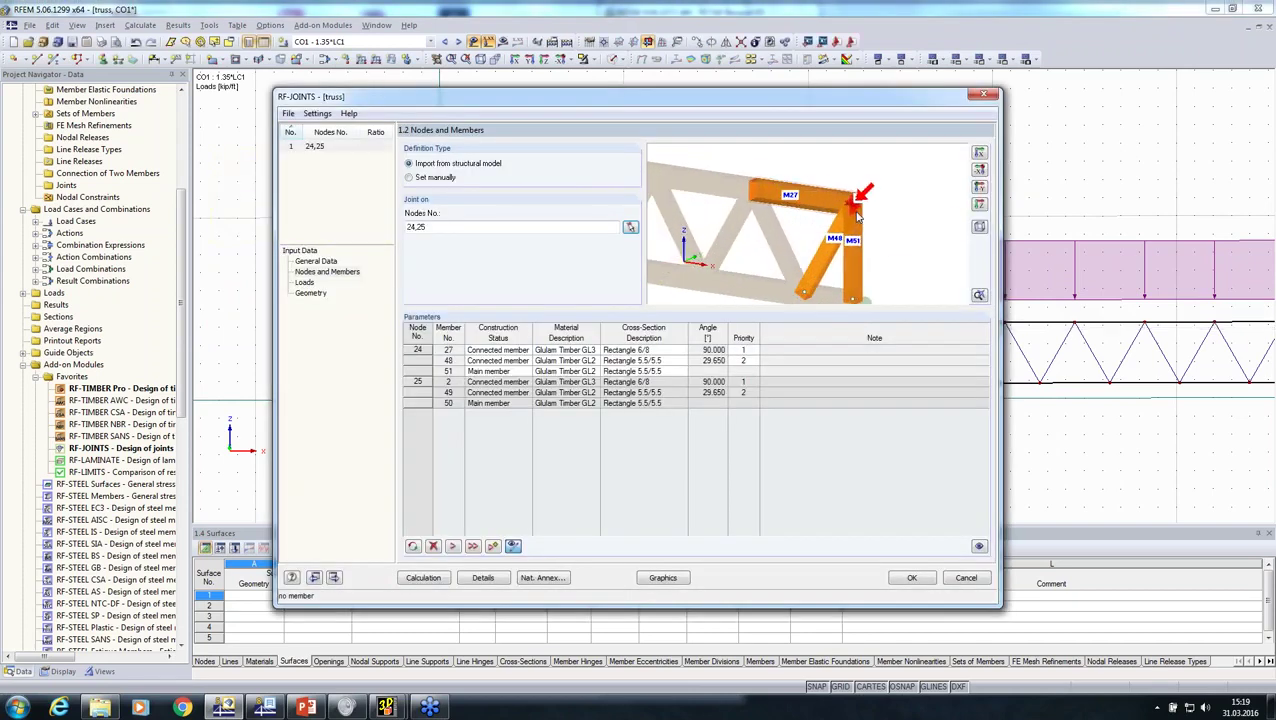
click(489, 371)
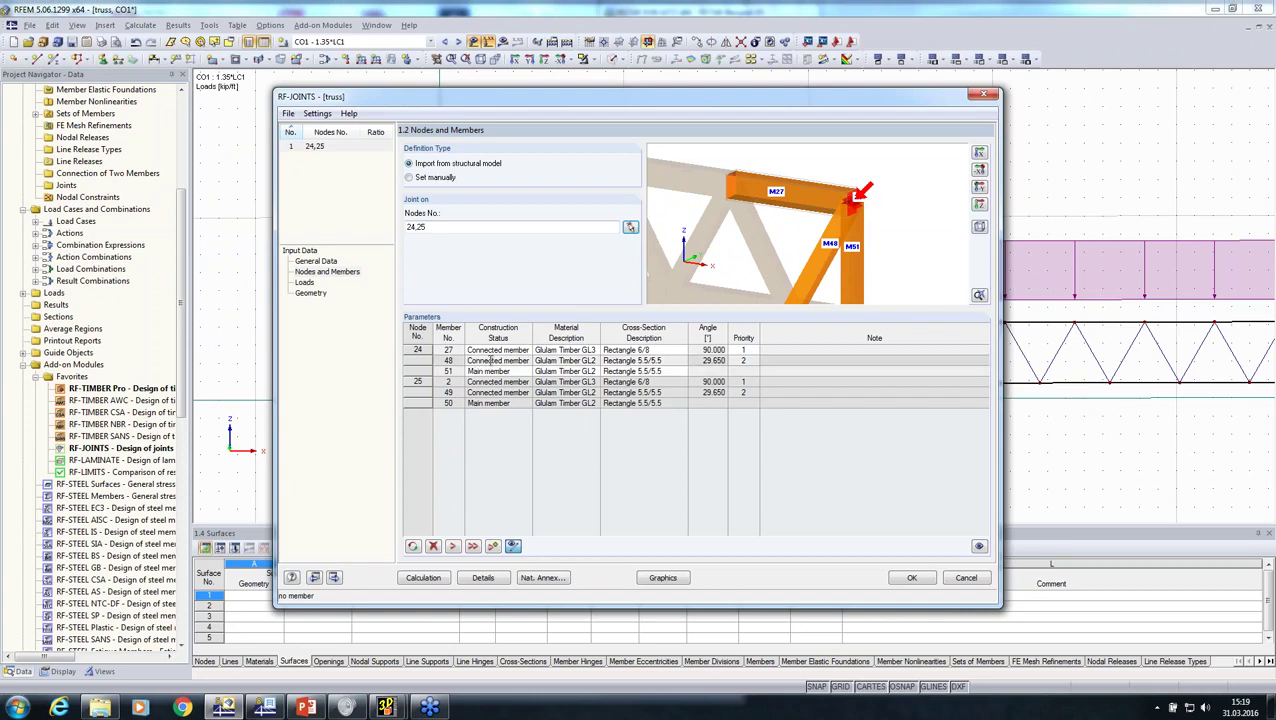
click(491, 371)
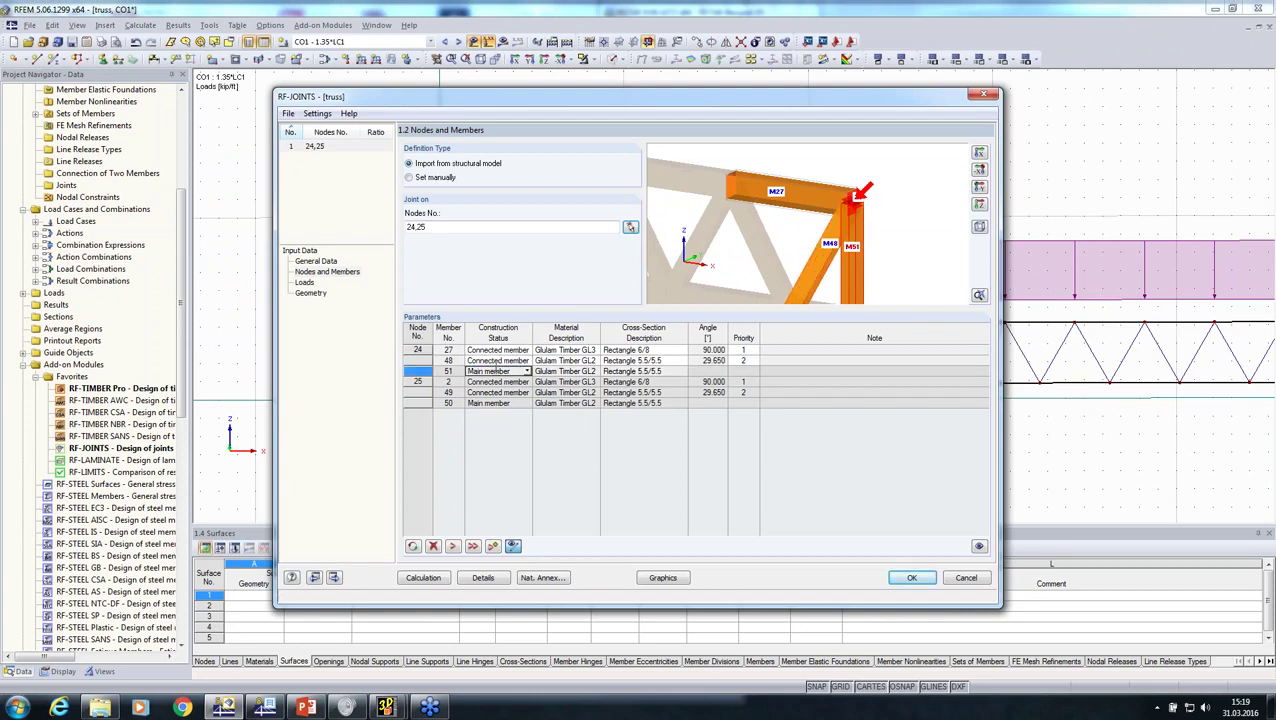
click(519, 352)
click(524, 351)
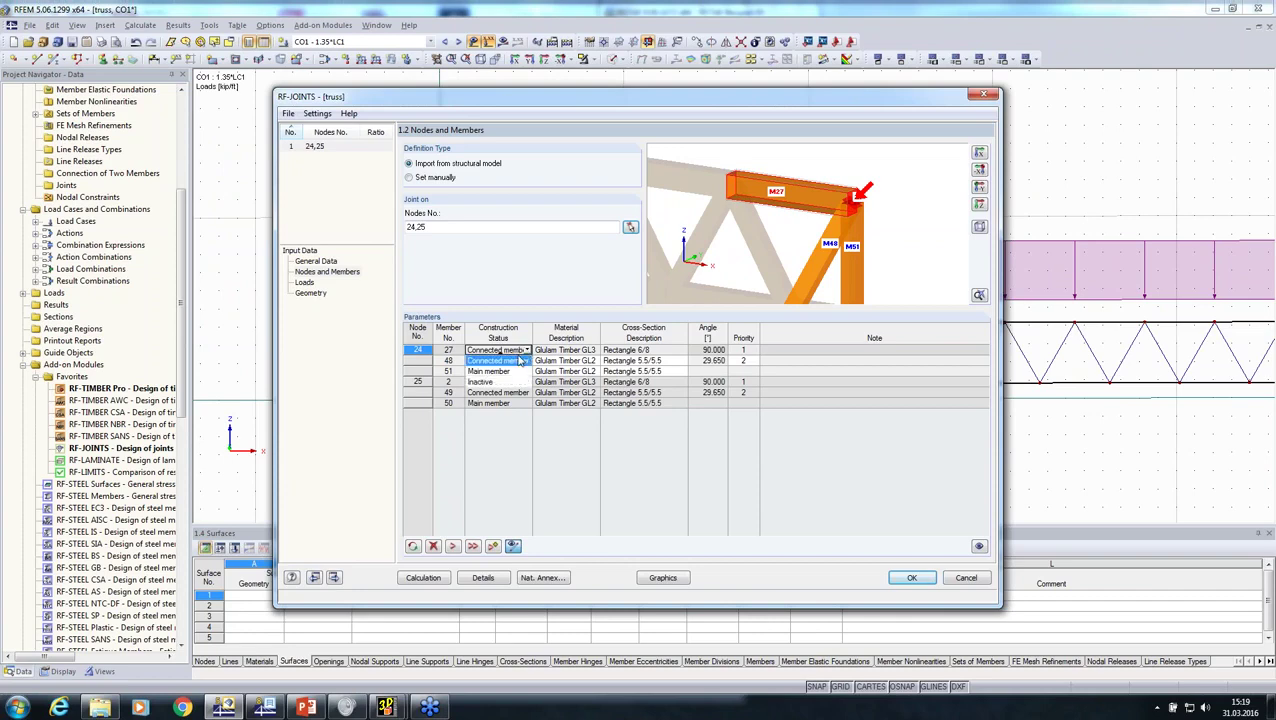
click(503, 371)
click(503, 371)
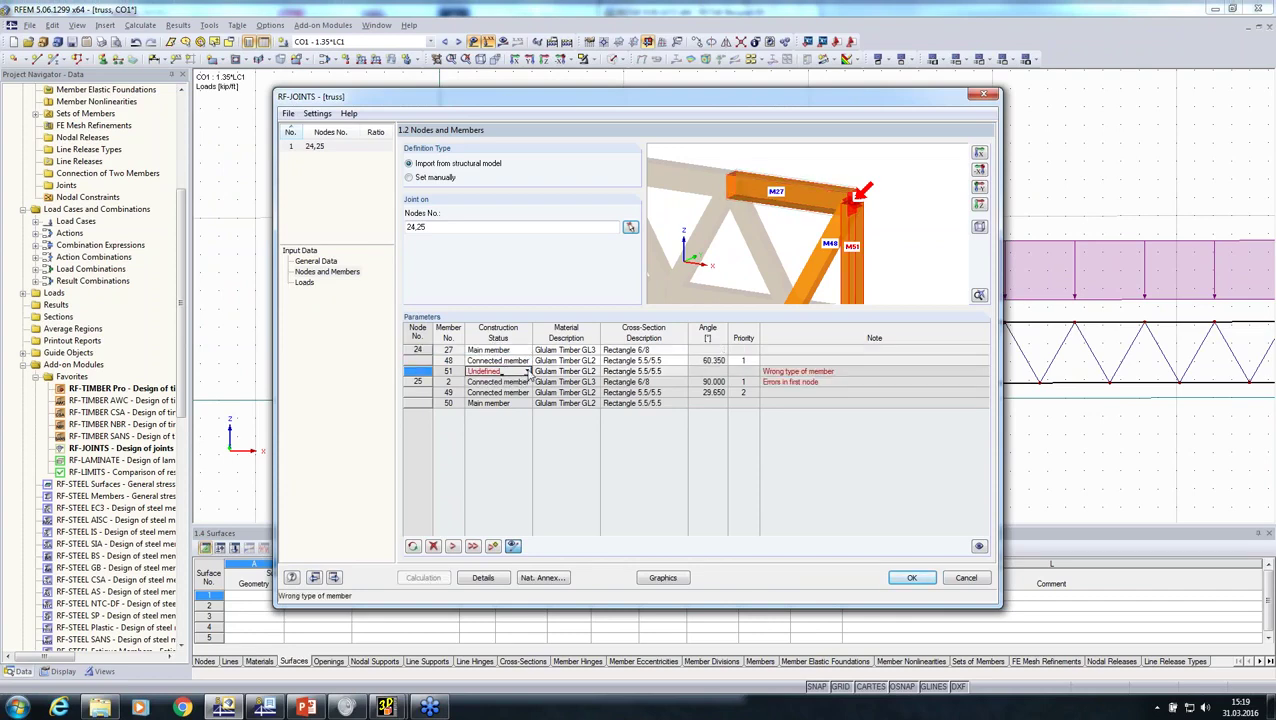
click(527, 371)
click(513, 384)
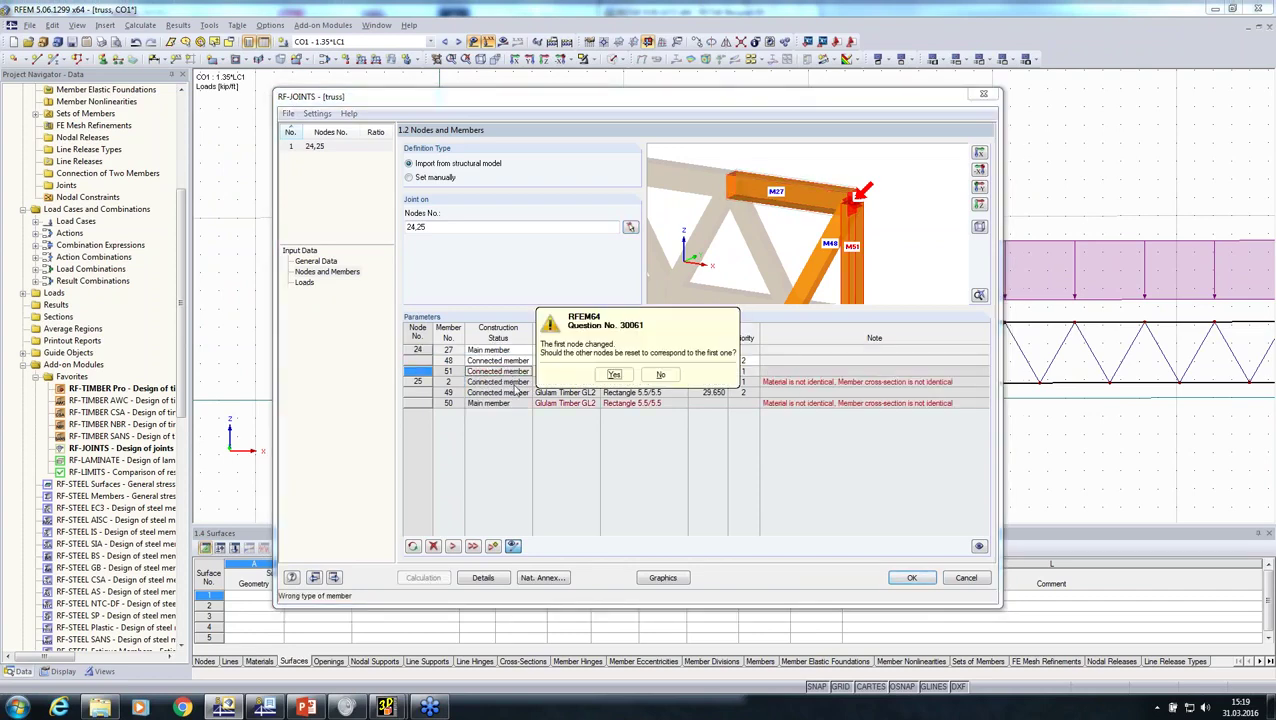
click(614, 371)
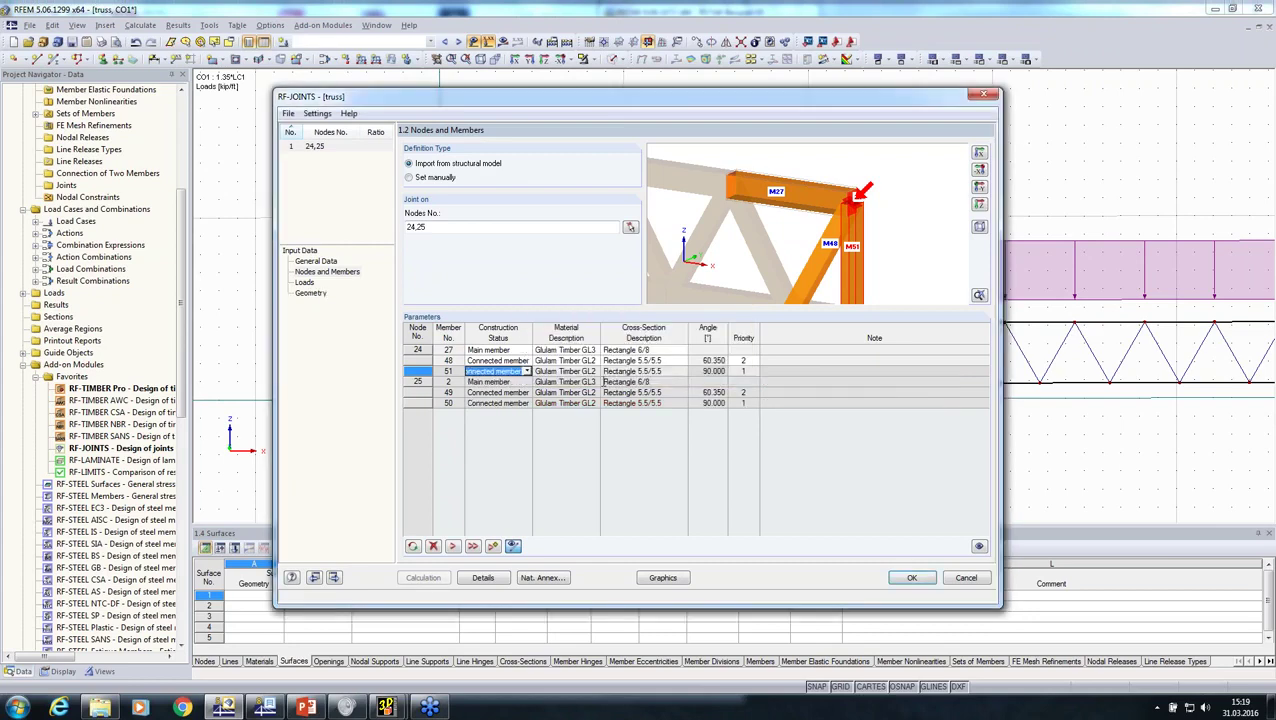
- Select result combination RC1 for the joint design
click(306, 283)
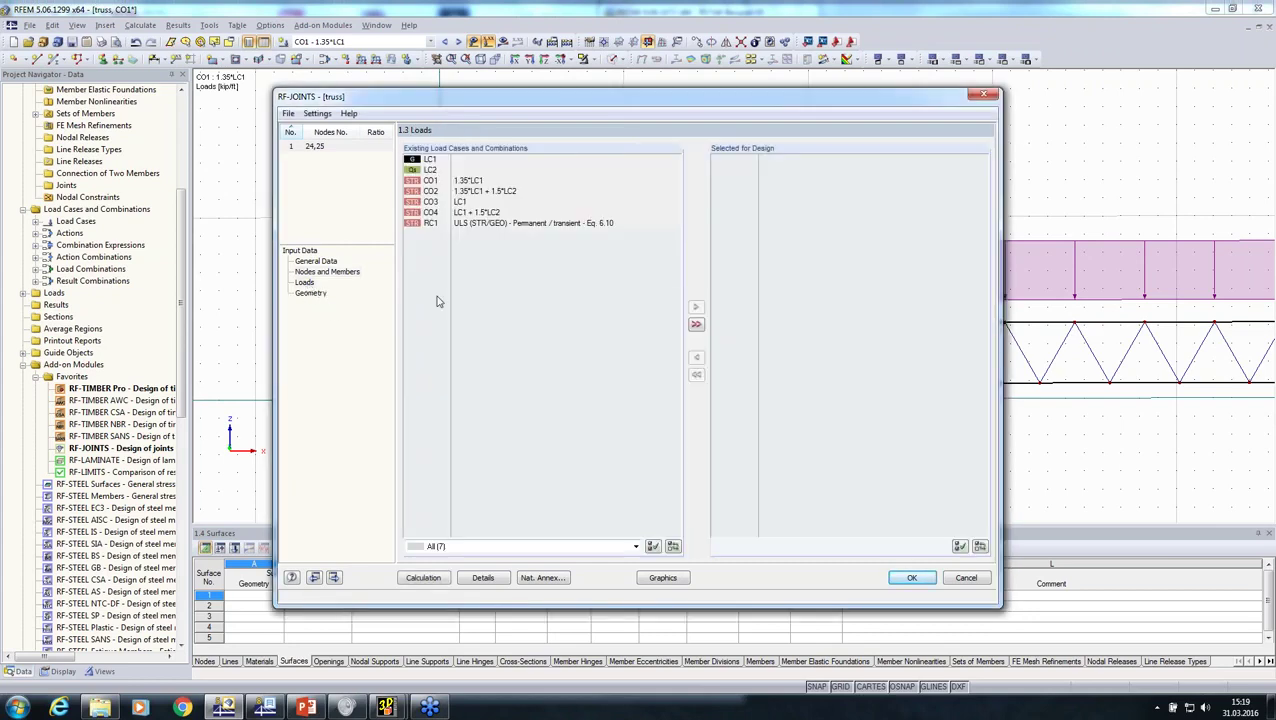
double_click(470, 223)
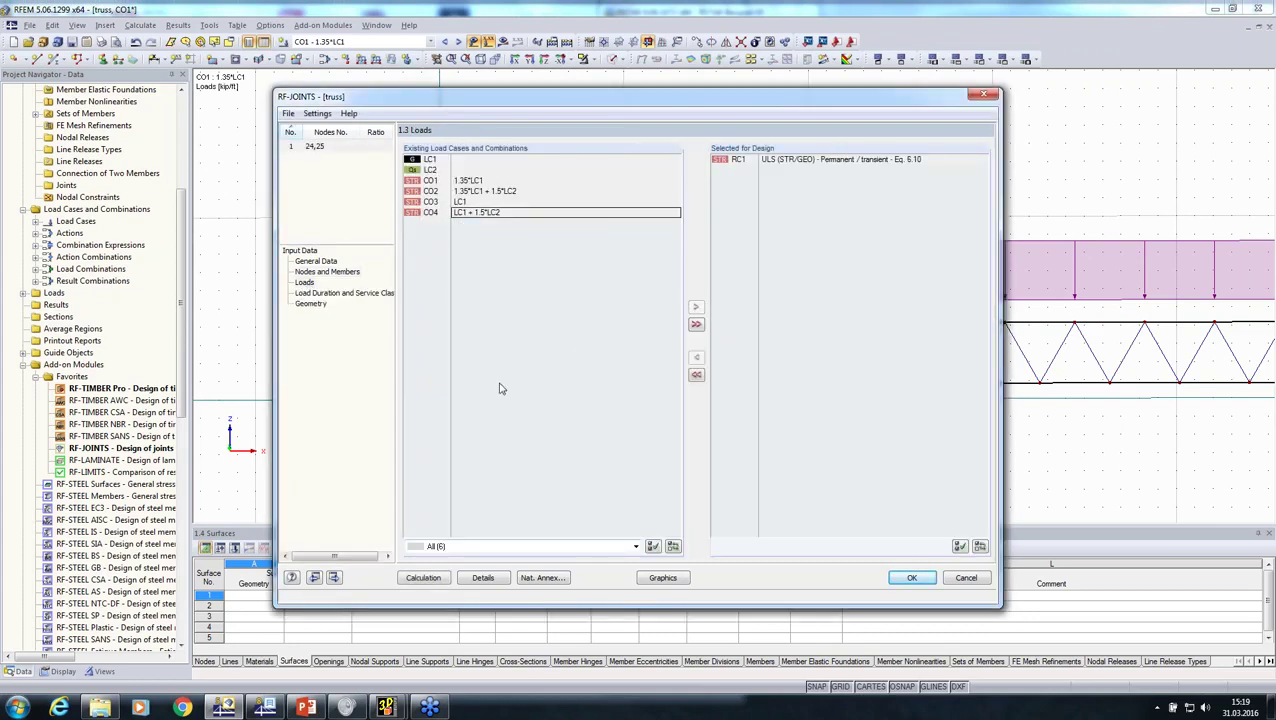
- In the joint geometry, set the steel plate thickness to 0.55 in and edit the main member's dowel diameter
click(312, 304)
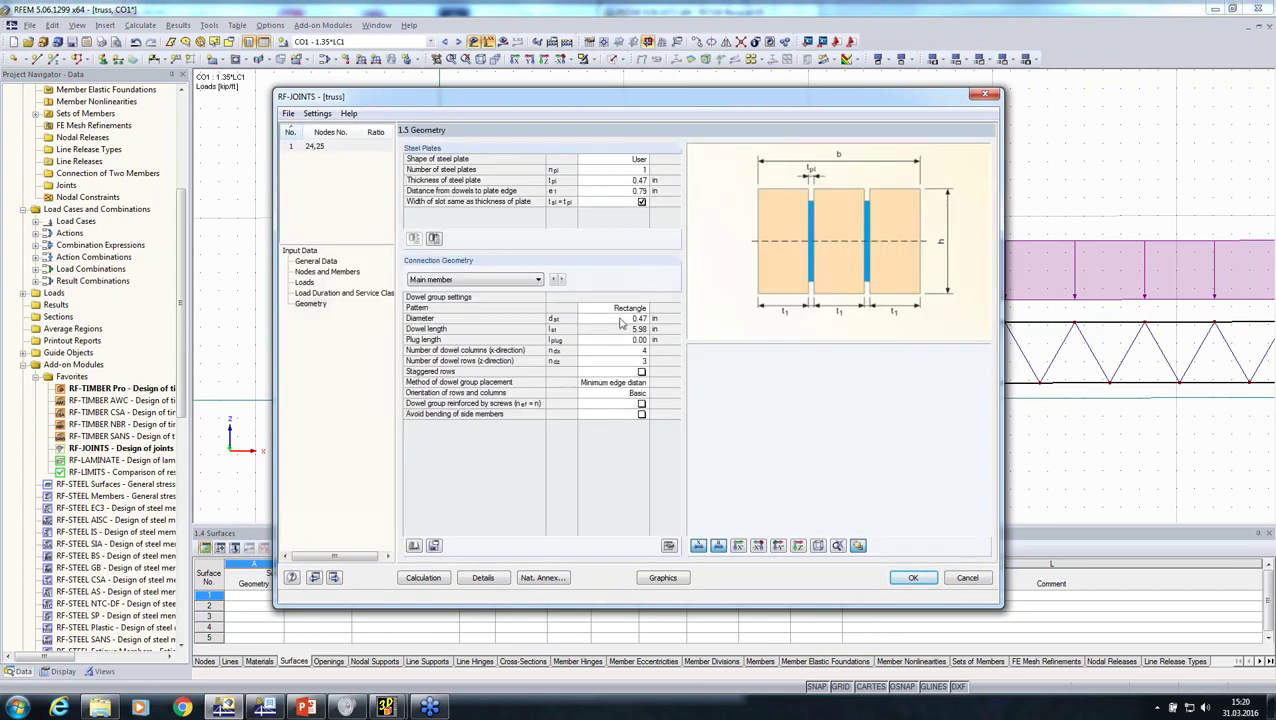
click(605, 181)
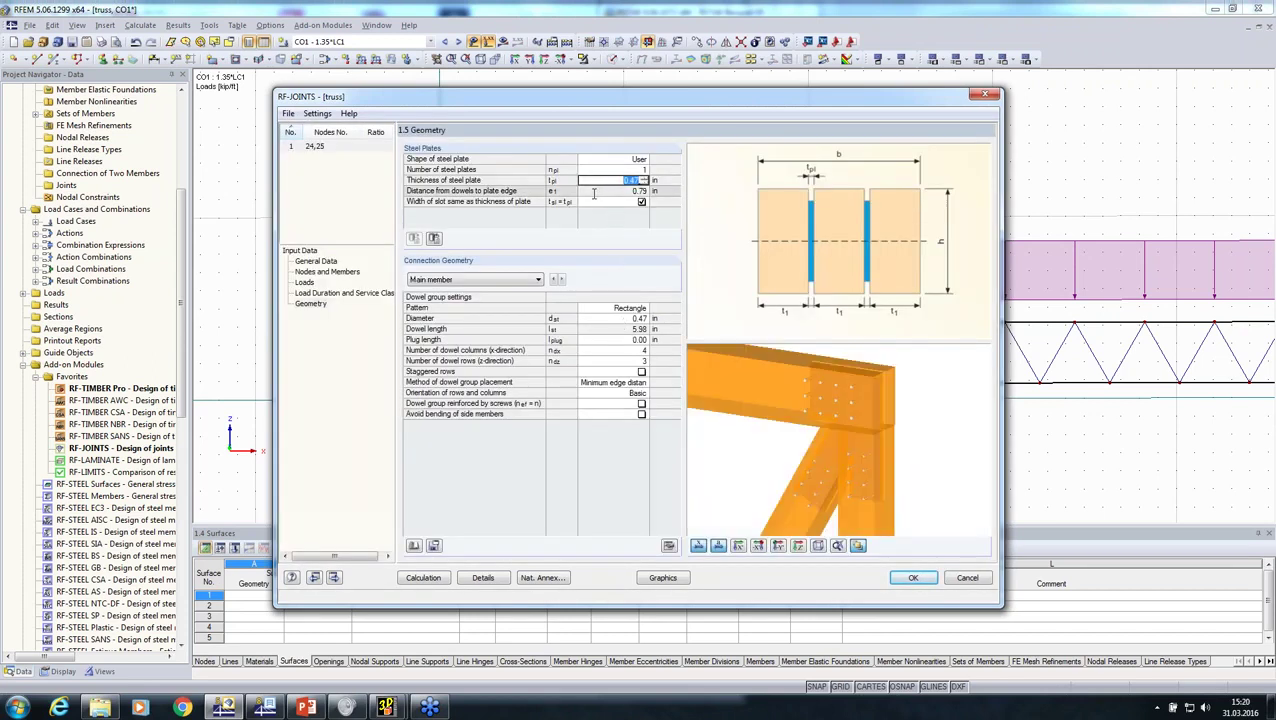
text(0.55)
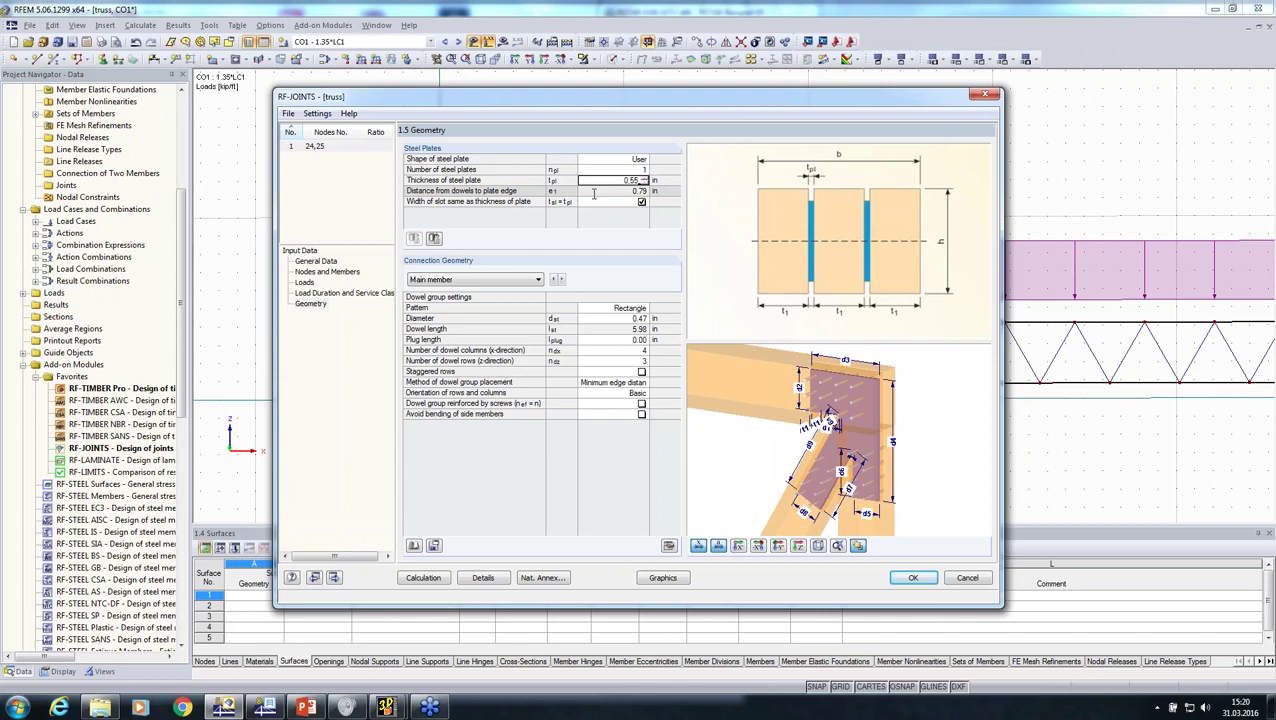
click(594, 191)
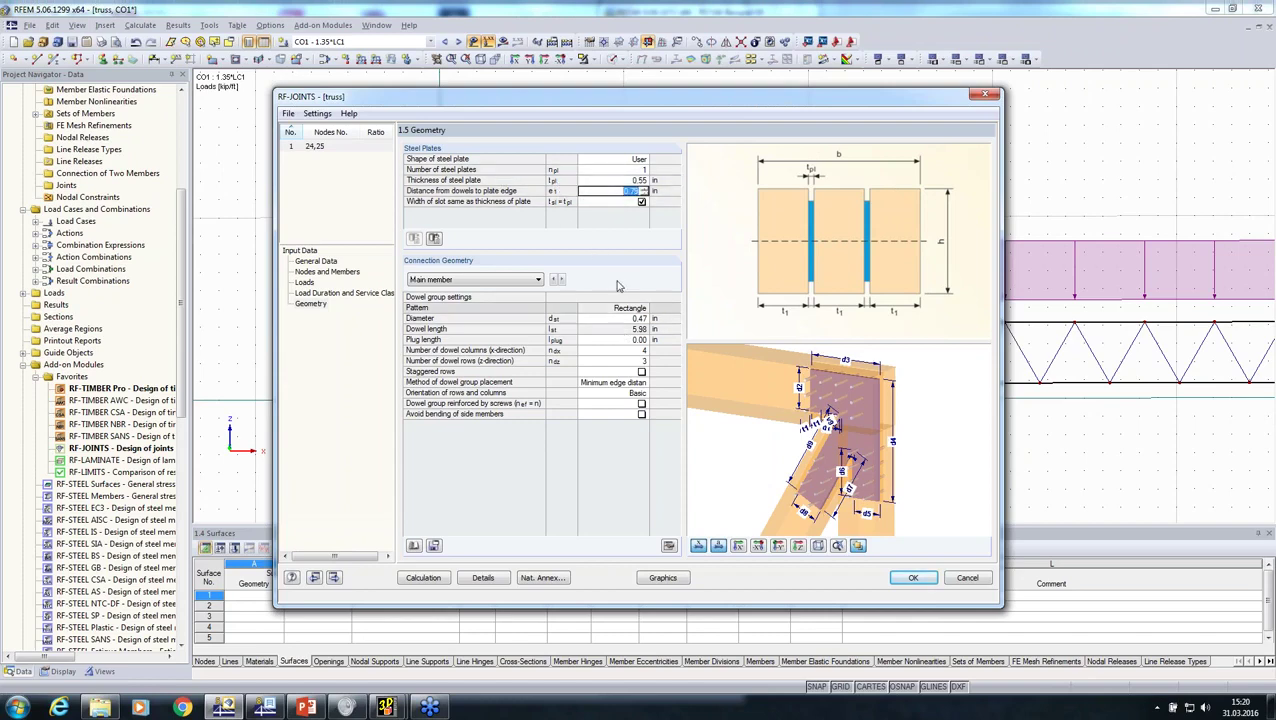
click(590, 318)
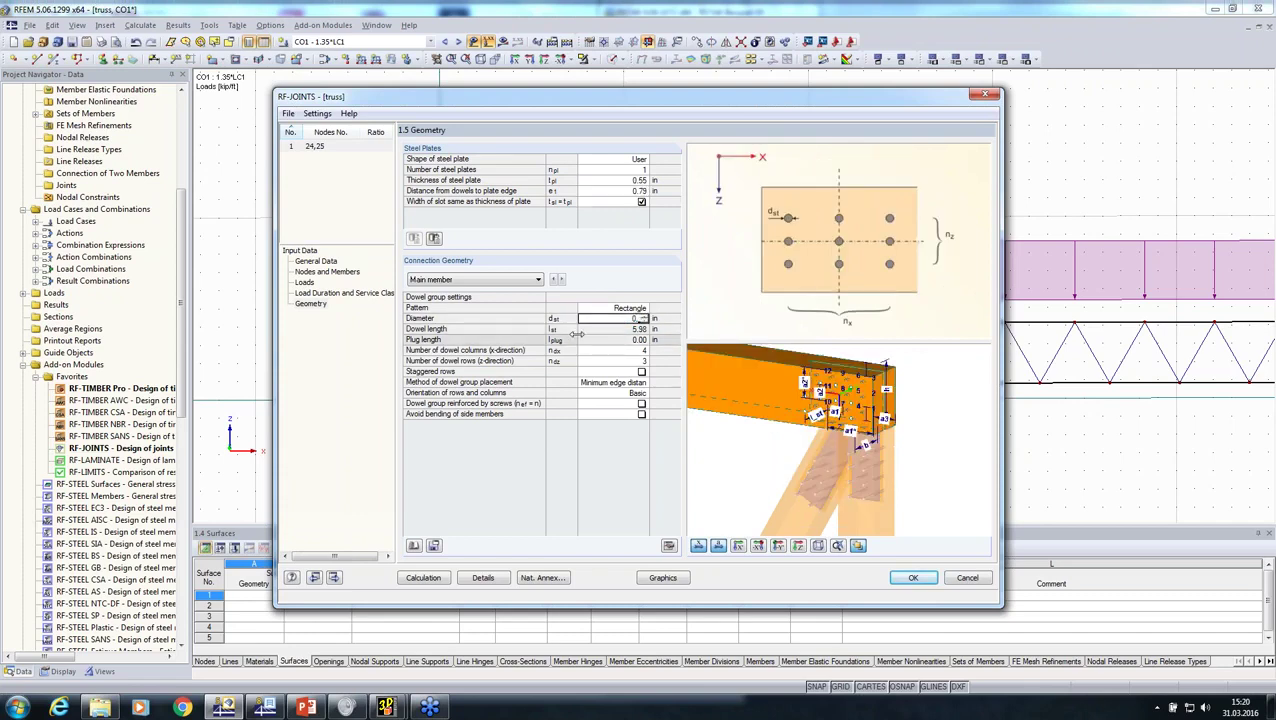
- Give connected member 1 dowels of 0.55 in diameter arranged in 12 columns
click(561, 279)
click(615, 351)
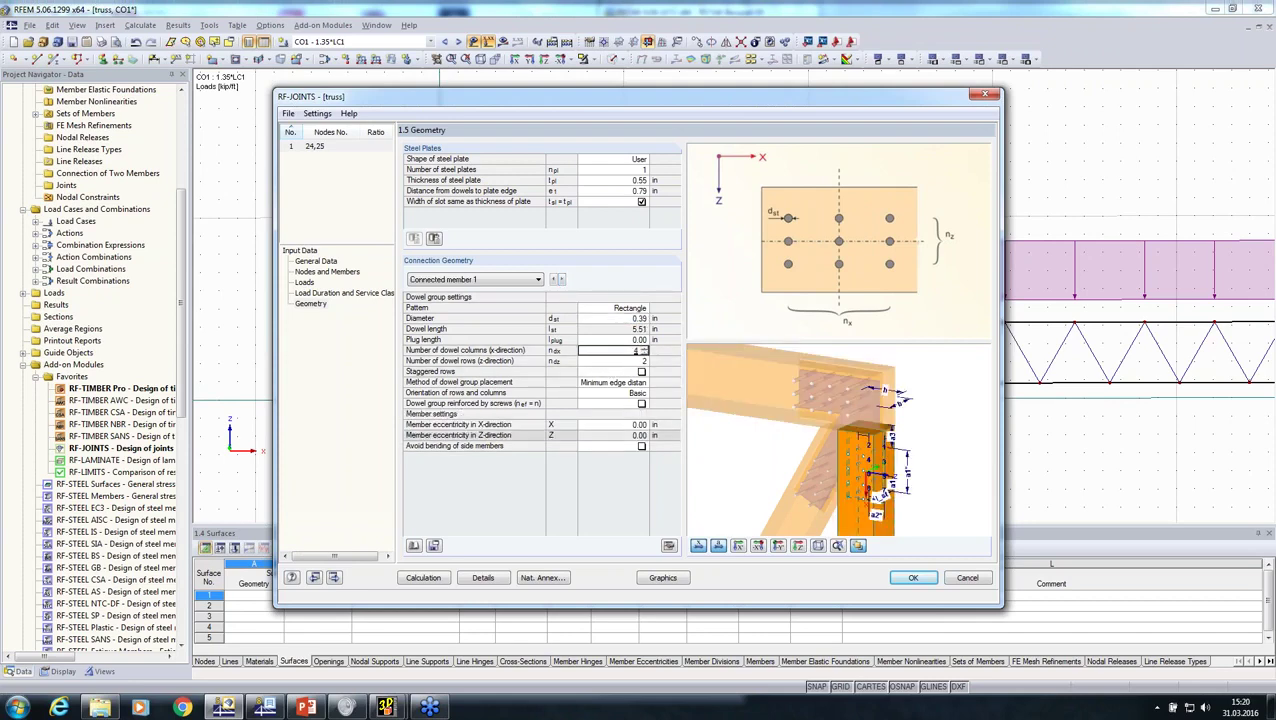
middle_drag(780, 460, 825, 426)
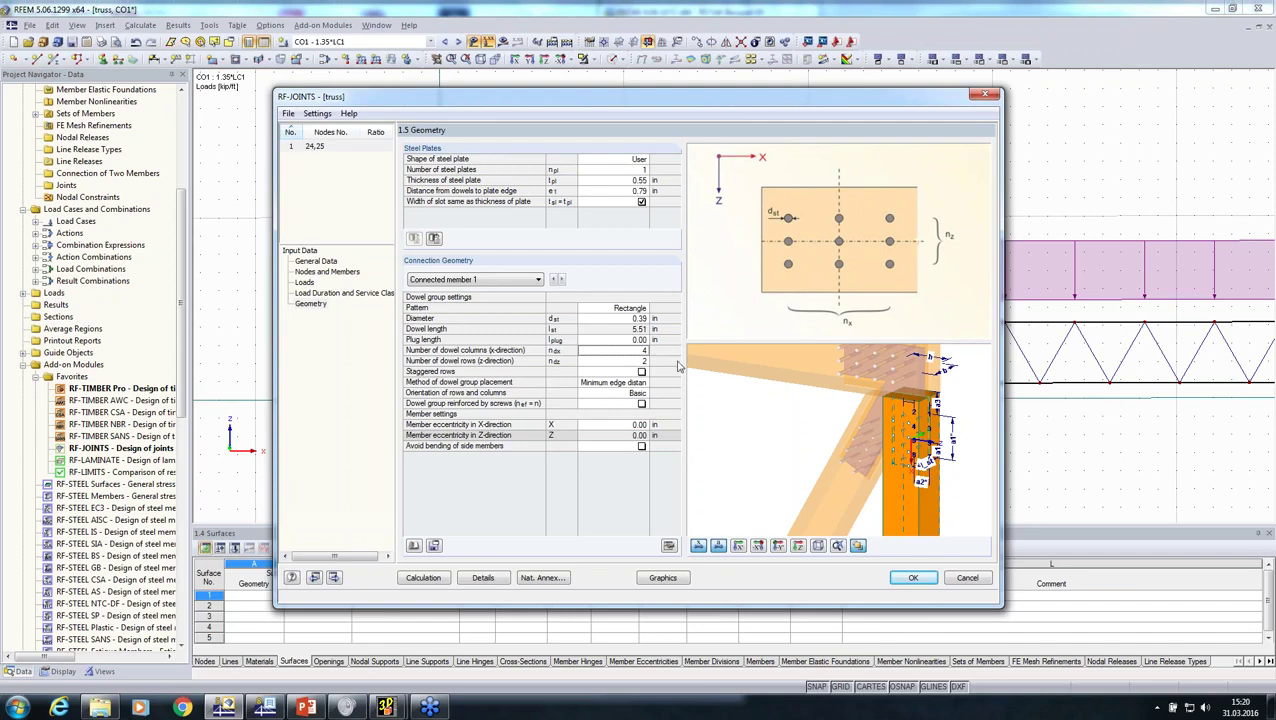
key(Up)
key(Up)
key(Up)
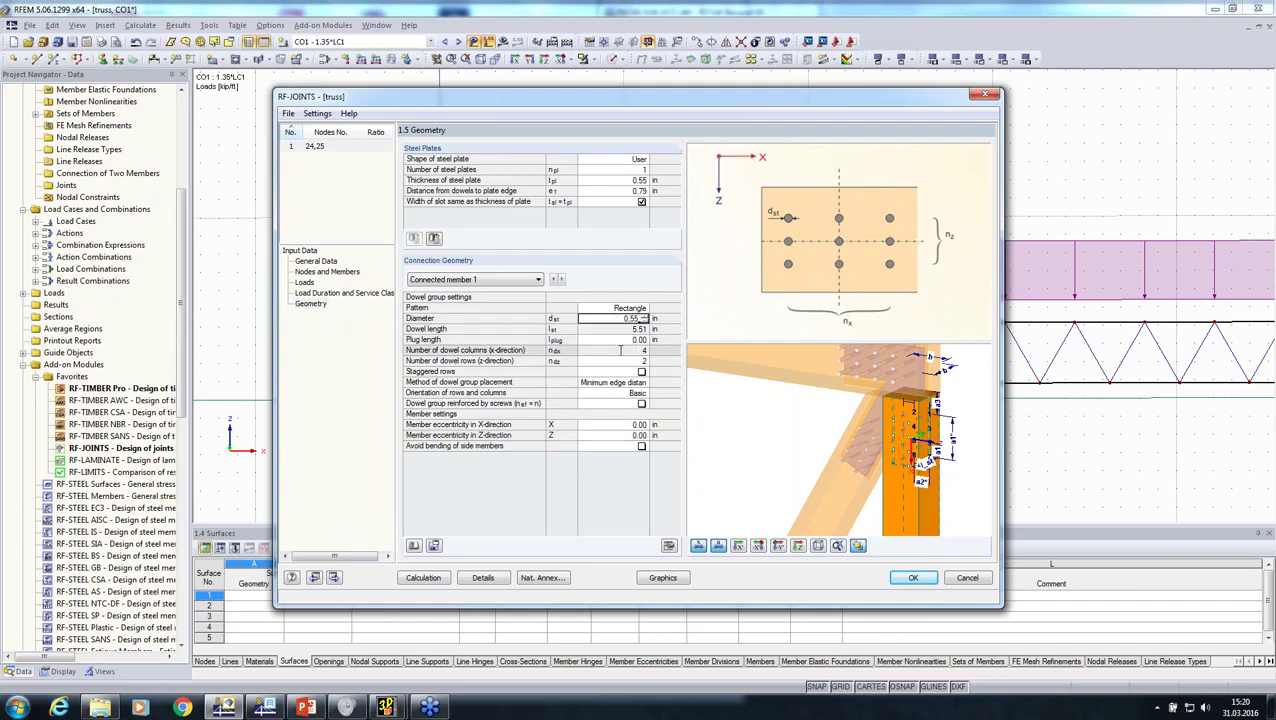
click(620, 350)
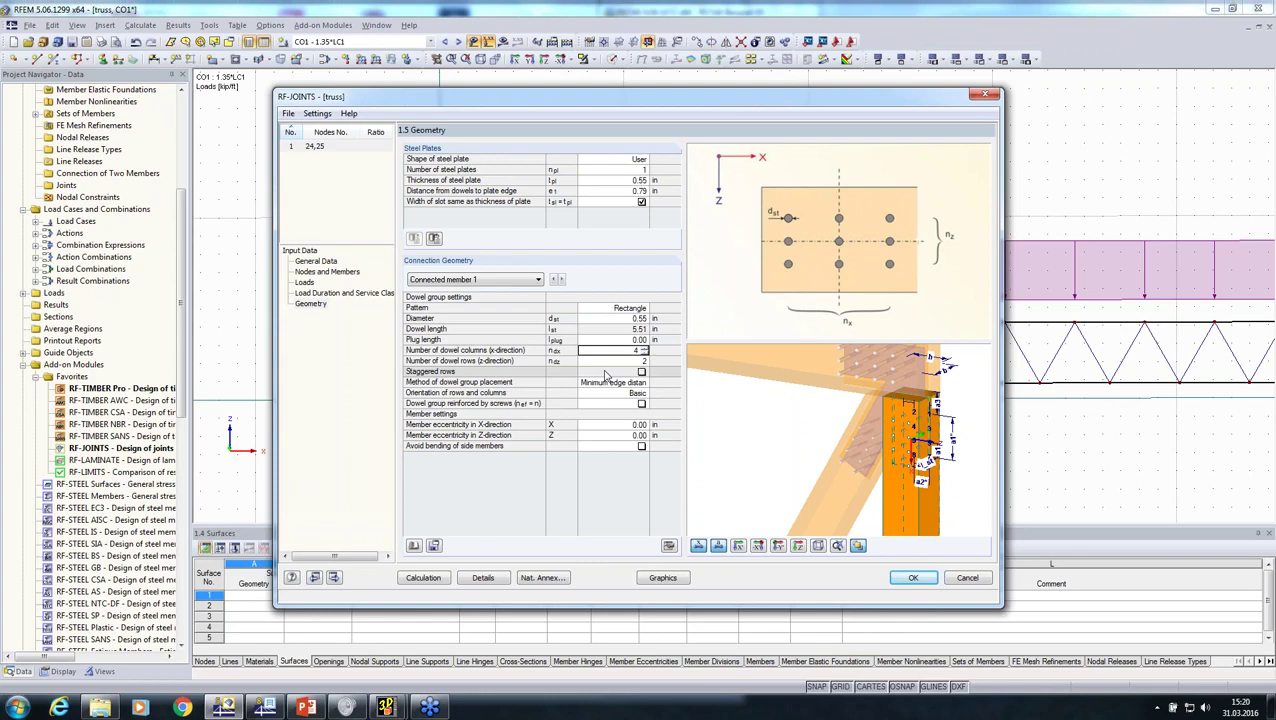
text(12)
key(Down)
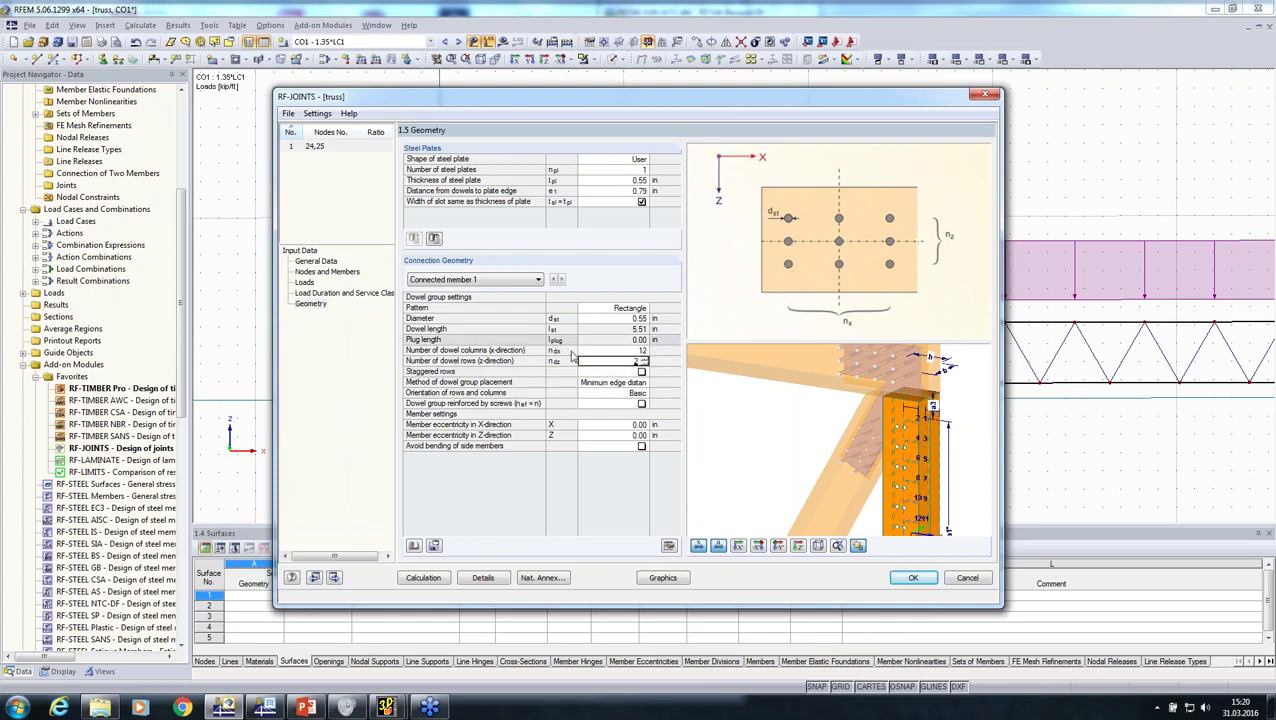
- Give connected member 2 a dowel group with 12 columns and 0.55 in diameter
click(564, 283)
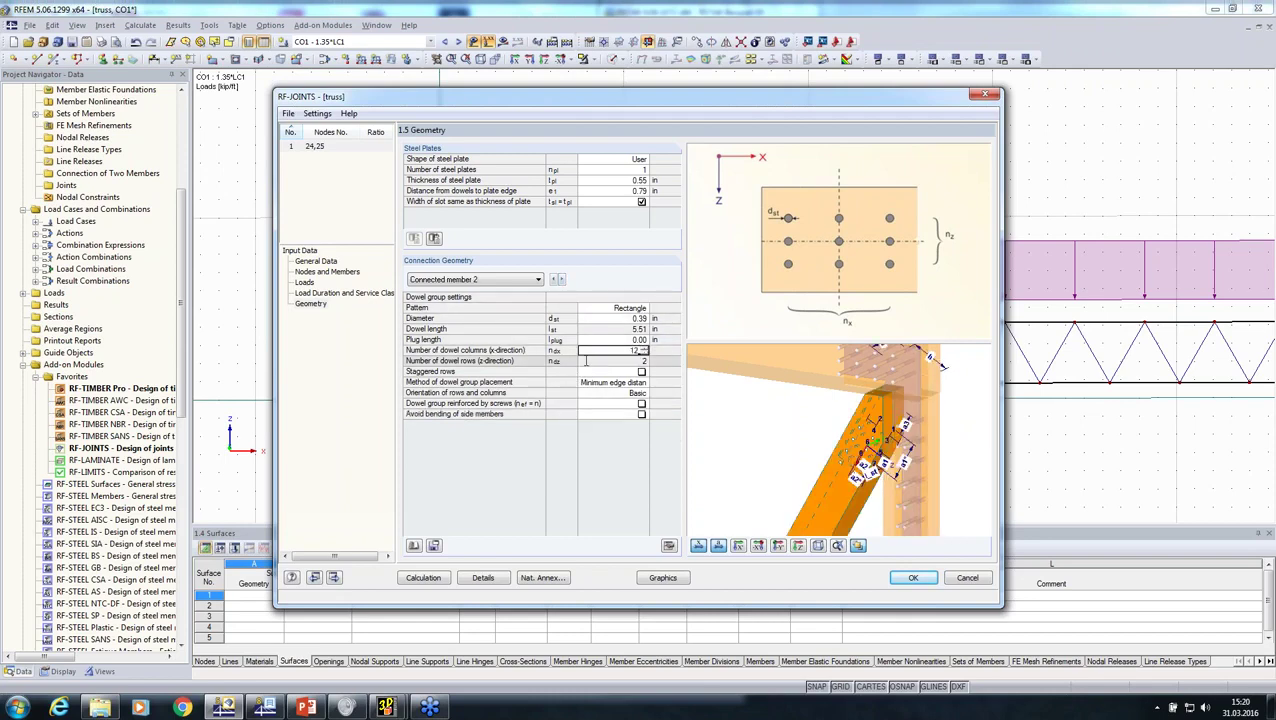
key(Up)
key(Up)
key(Up)
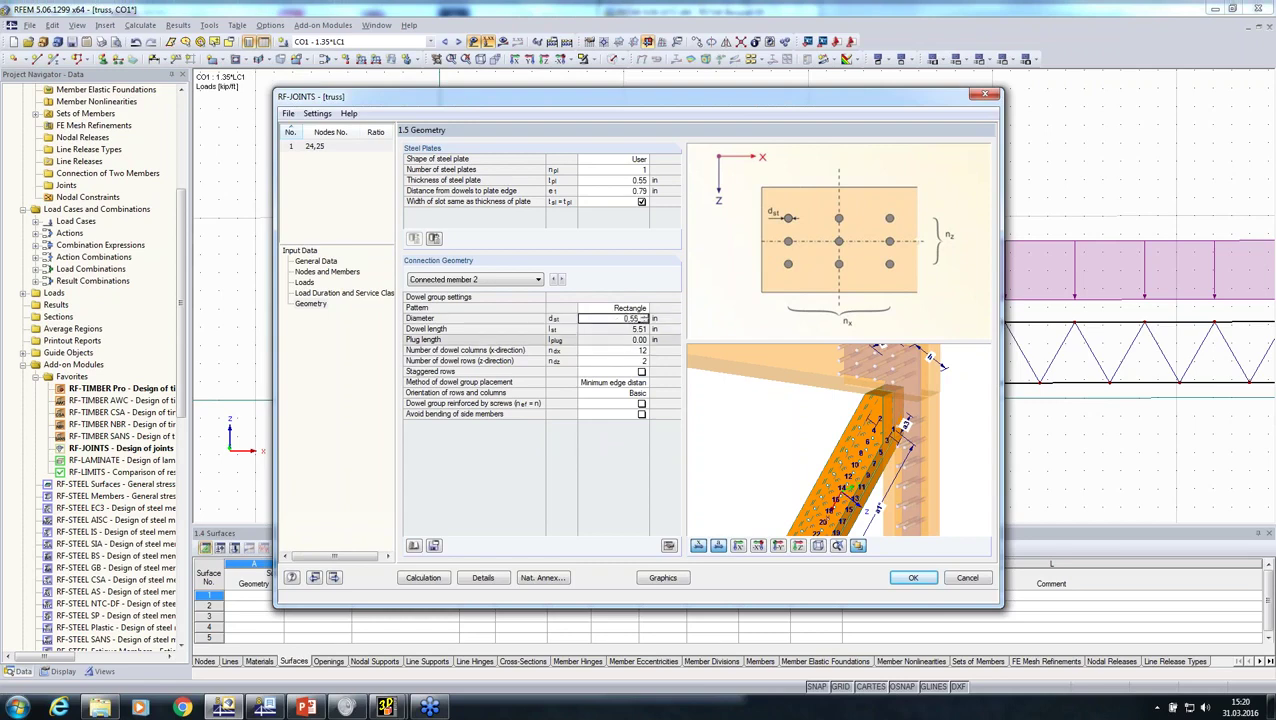
ctrl+middle_drag(782, 430, 793, 453)
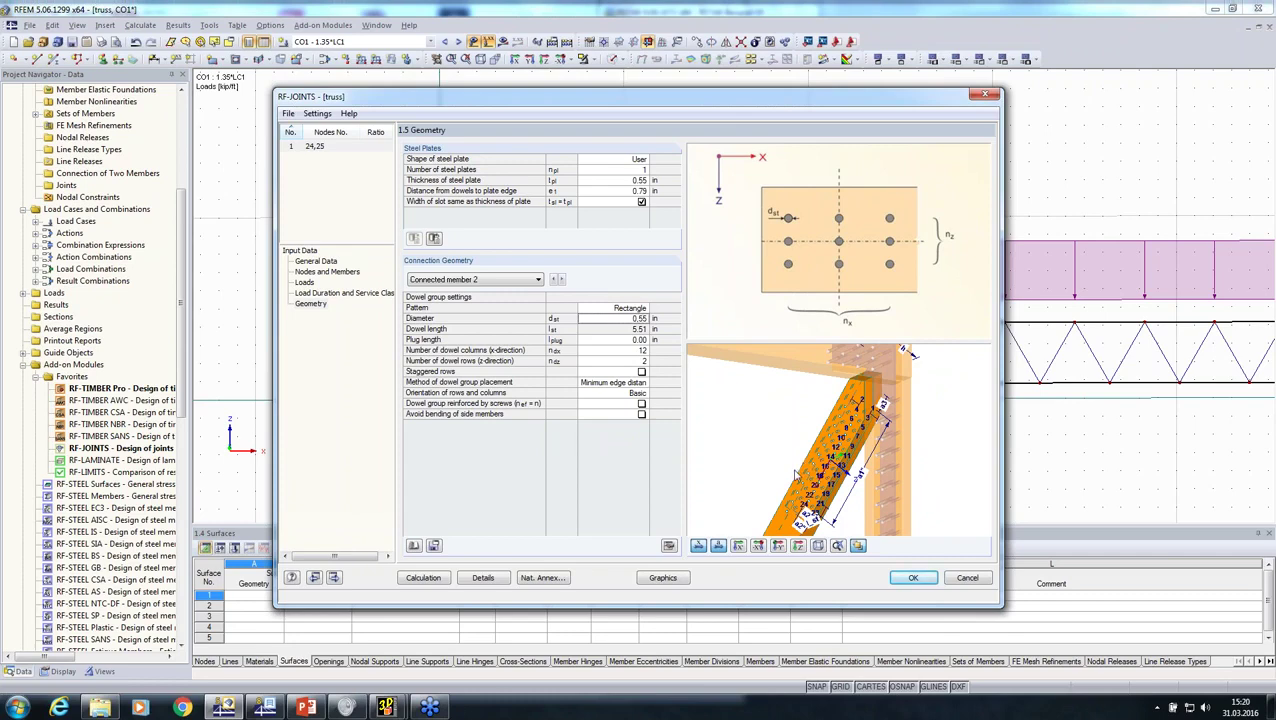
- Examine the available dowel group placement methods for connected member 2
click(630, 383)
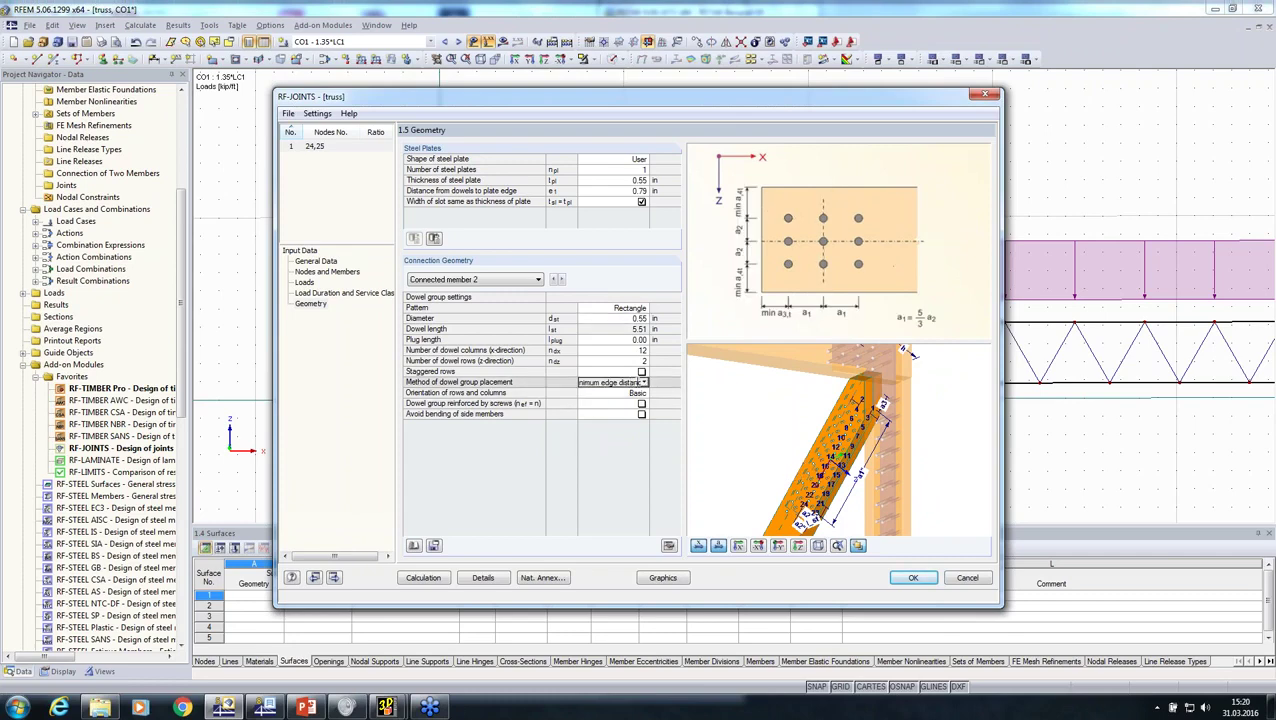
click(645, 383)
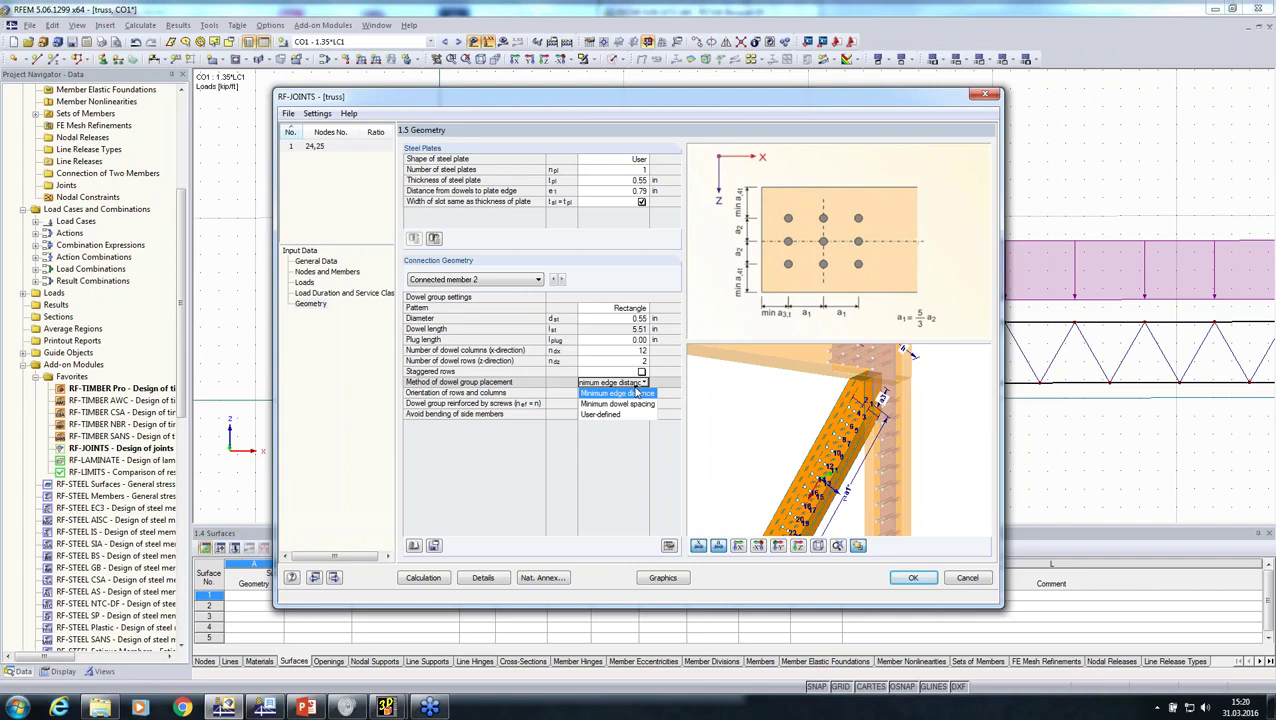
click(607, 283)
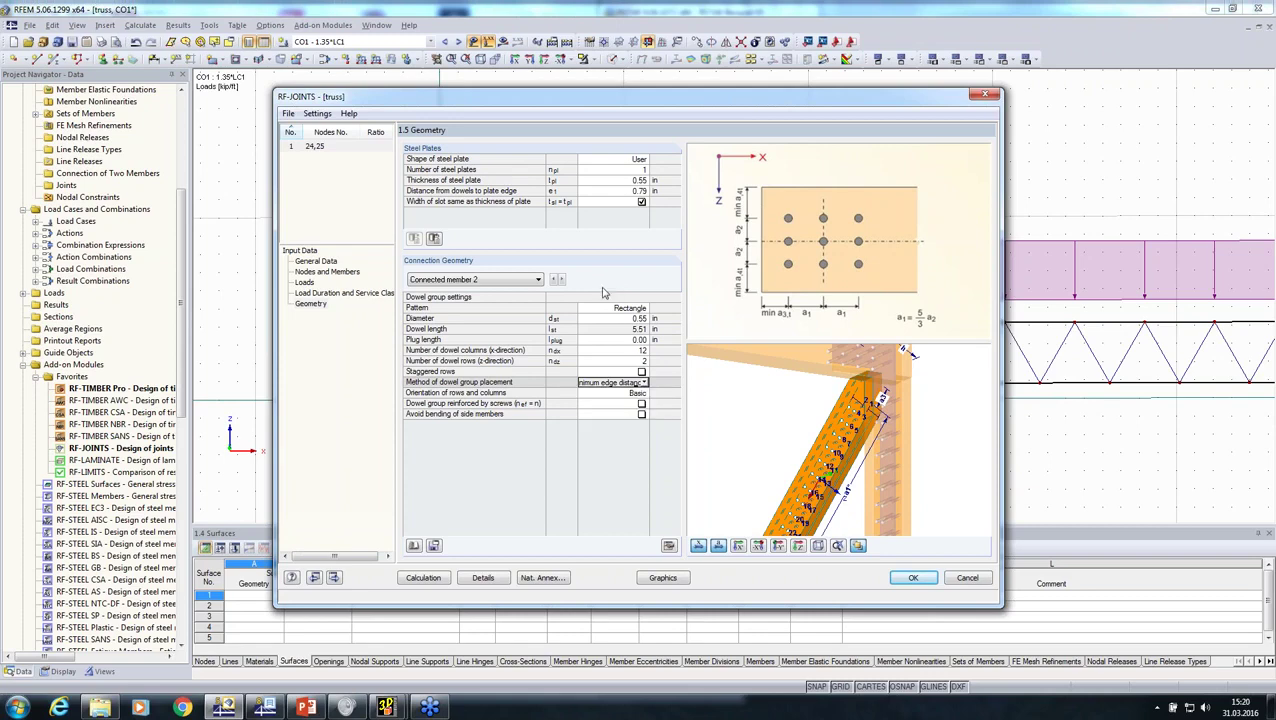
- Enable the generation of member eccentricity in the design details and calculate the joint
click(482, 578)
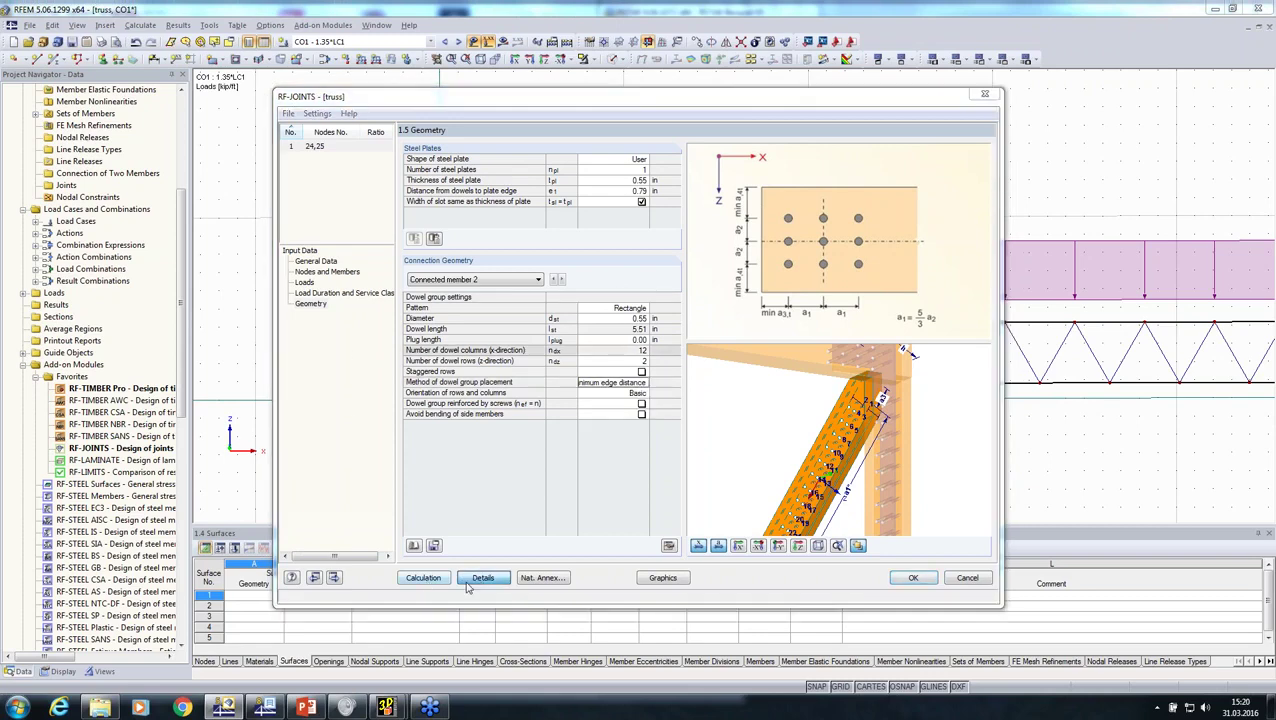
click(424, 227)
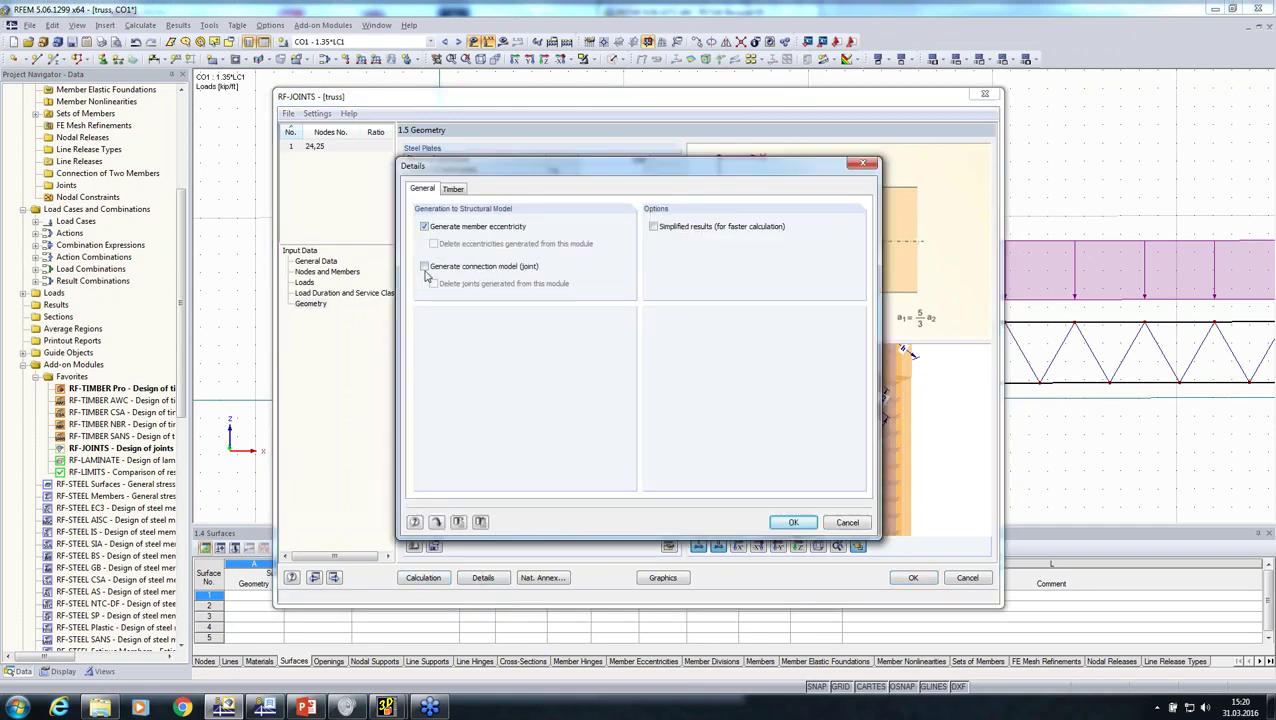
click(791, 522)
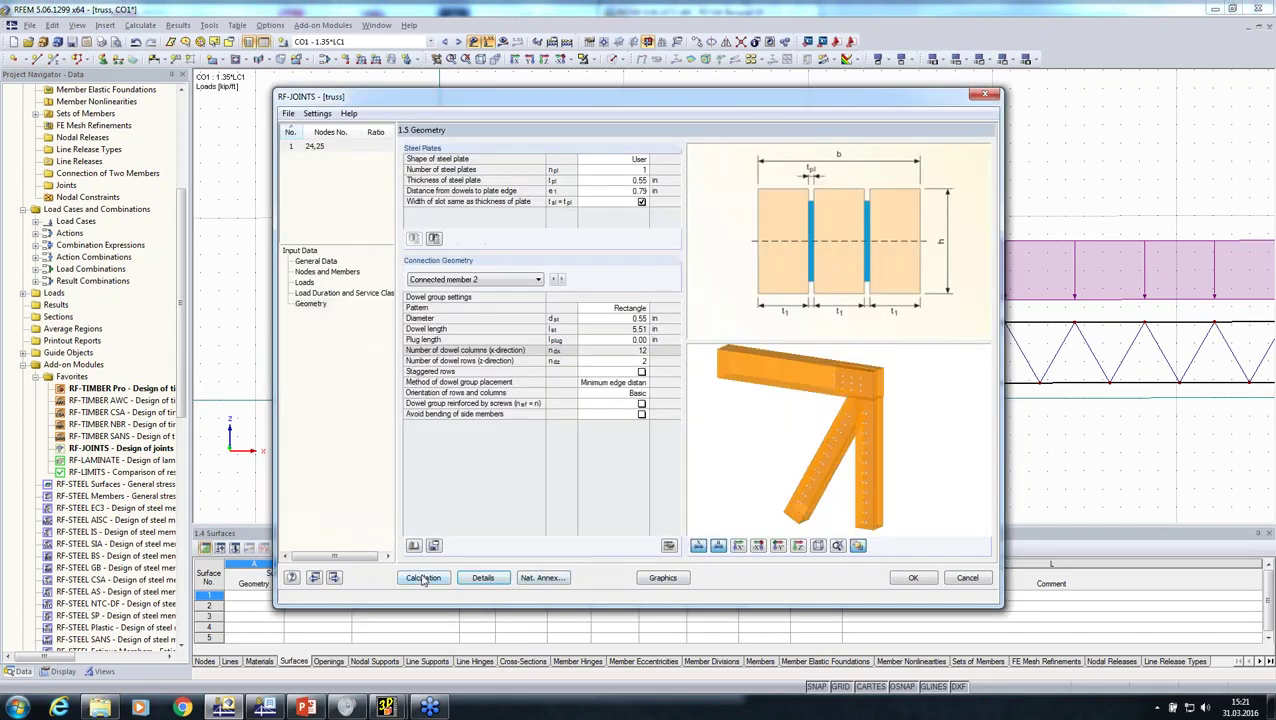
click(424, 578)
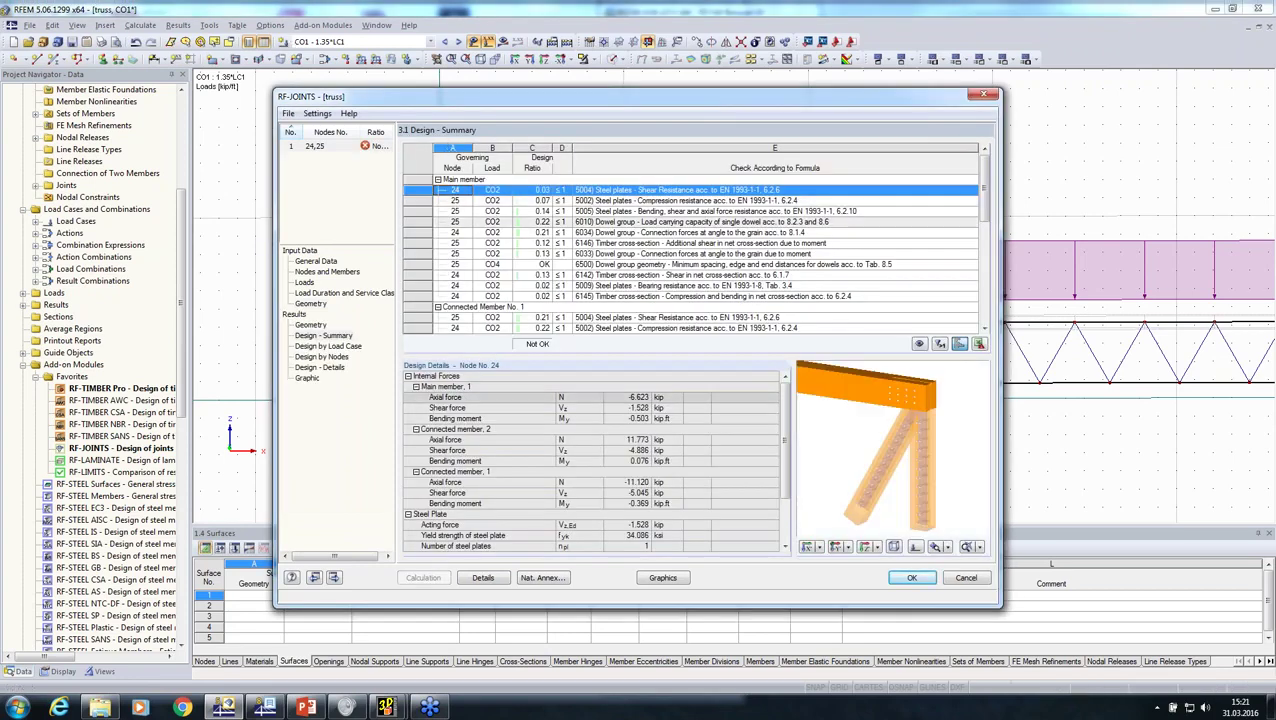
- Review the design summary checks for the main member and connected members, including dowel spacing and connection forces
click(616, 265)
scroll(616, 266, down, 3)
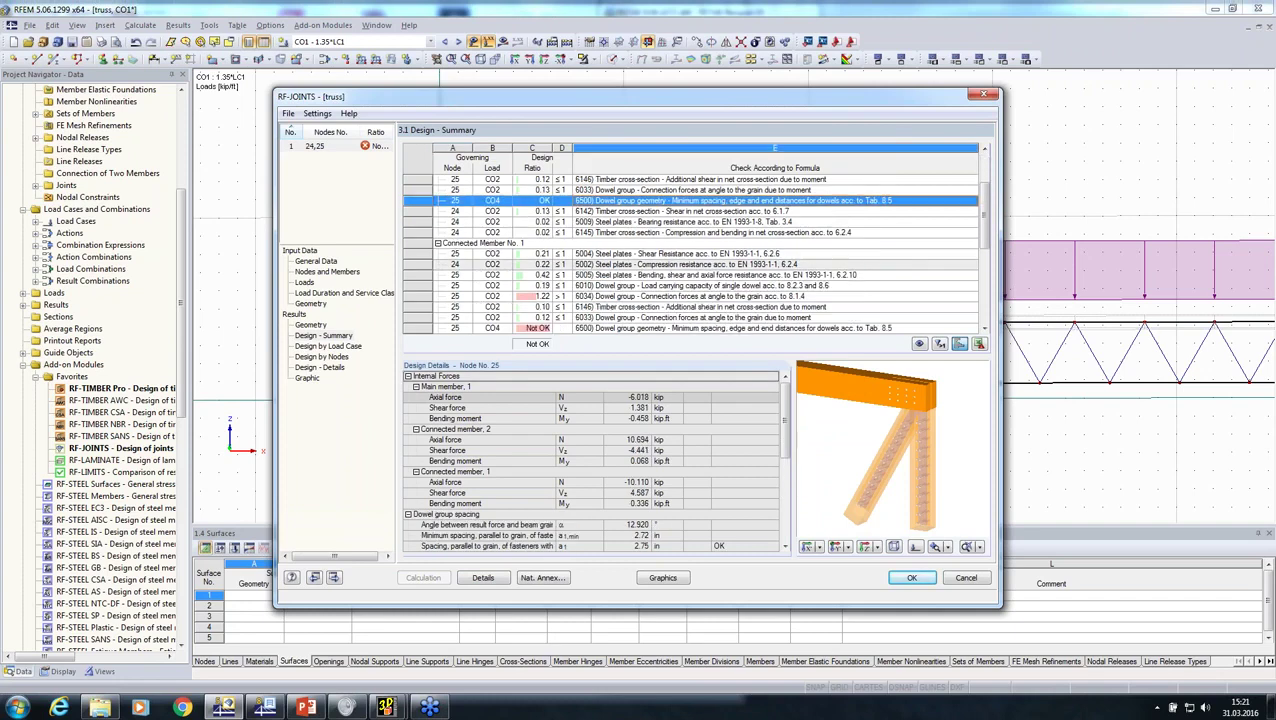
scroll(609, 309, down, 1)
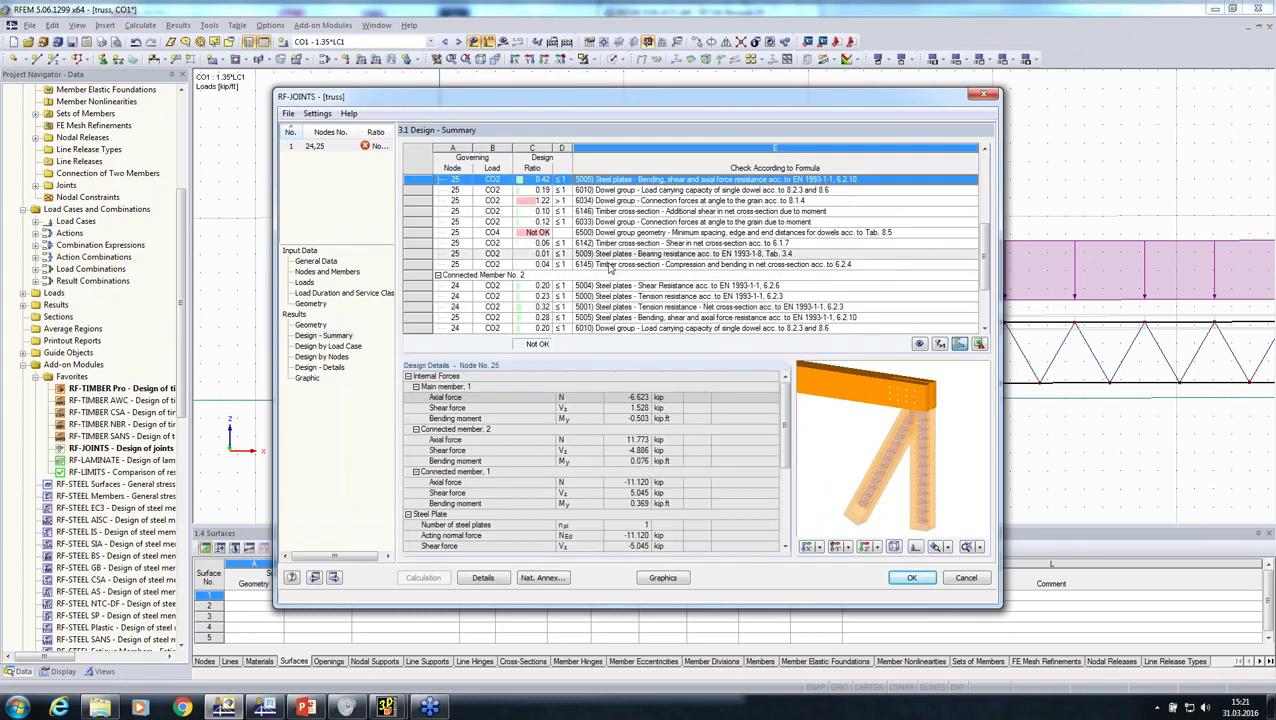
- Leave RF-JOINTS with its settings accepted and view the truss's My internal force diagram for CO1 around the first joint
scroll(620, 258, up, 3)
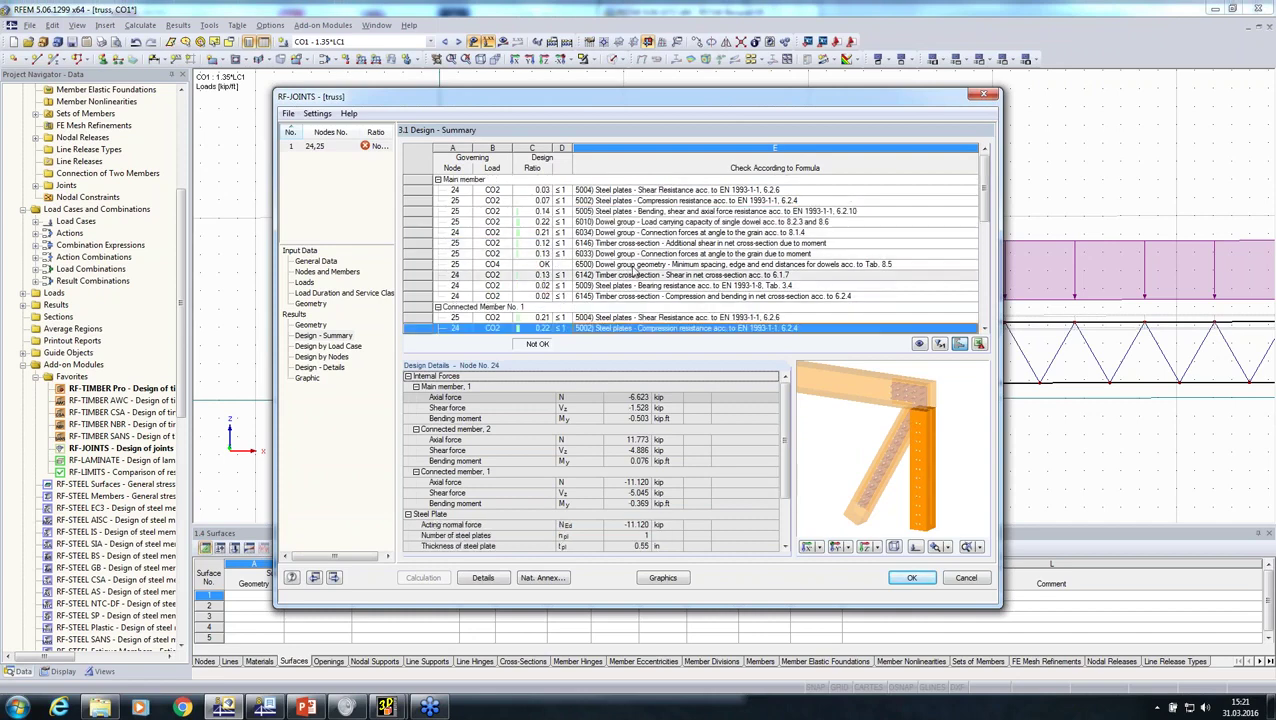
click(900, 580)
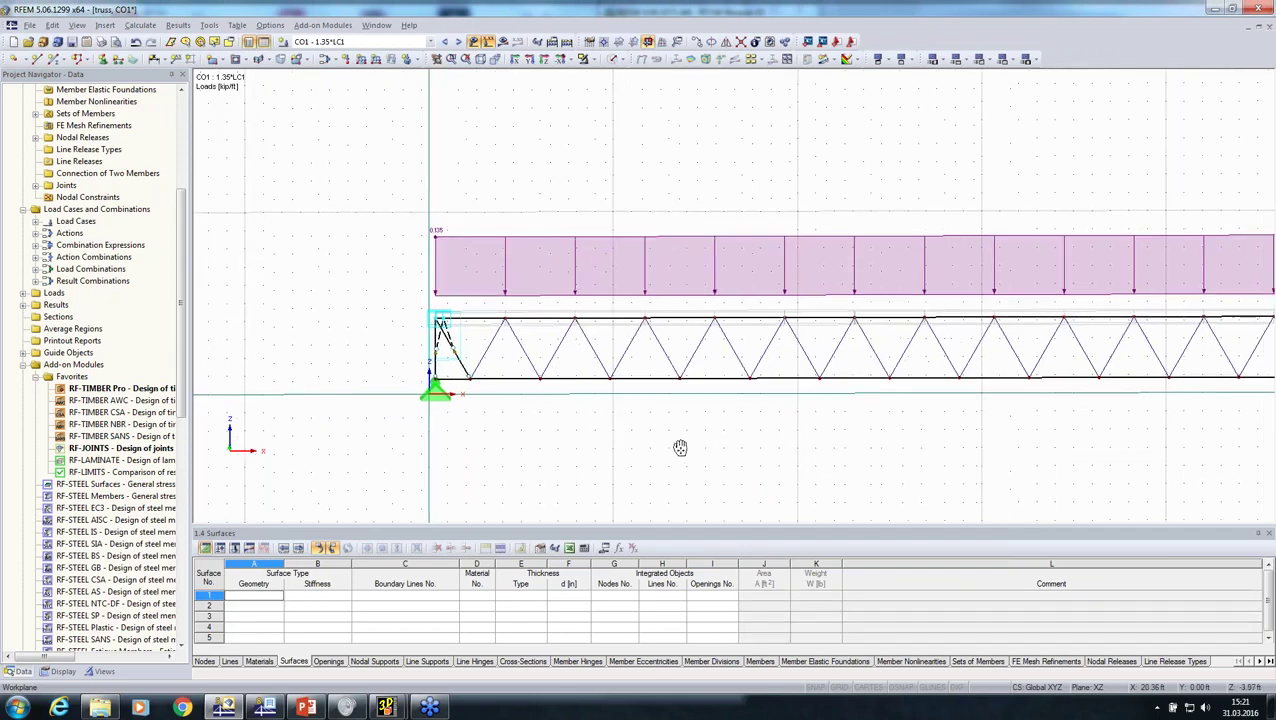
scroll(684, 449, down, 3)
scroll(338, 320, up, 3)
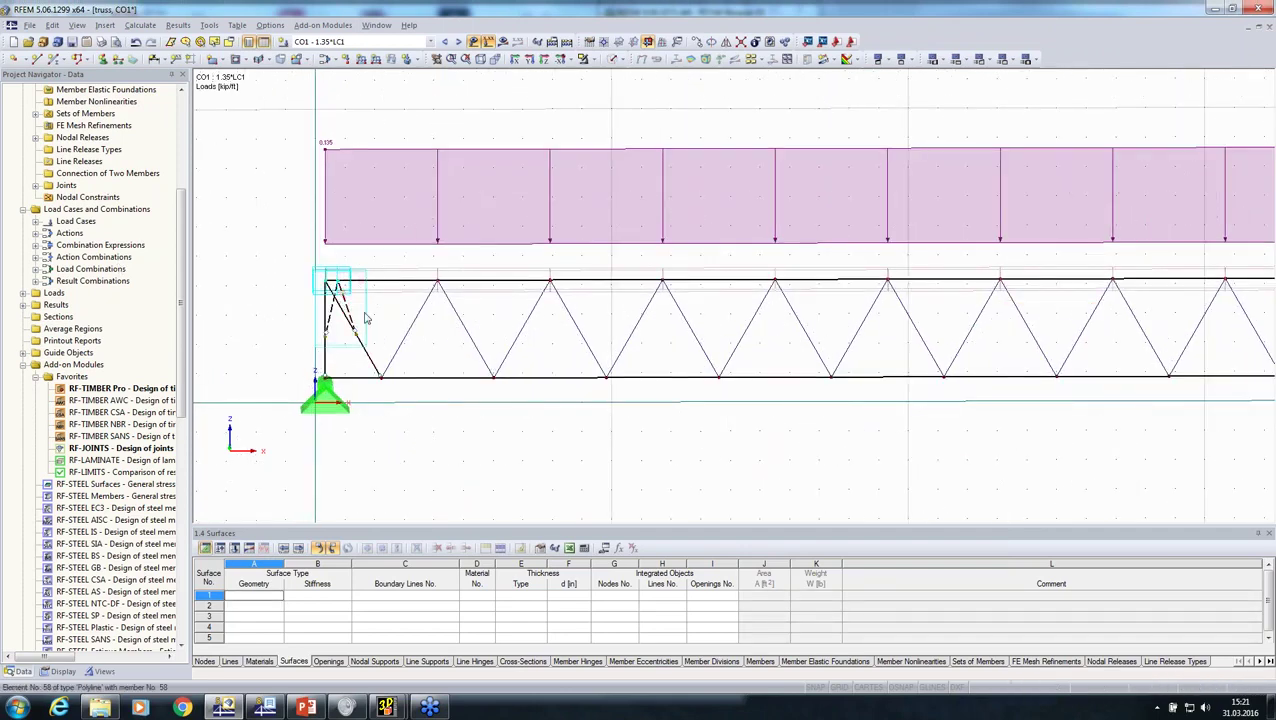
click(503, 47)
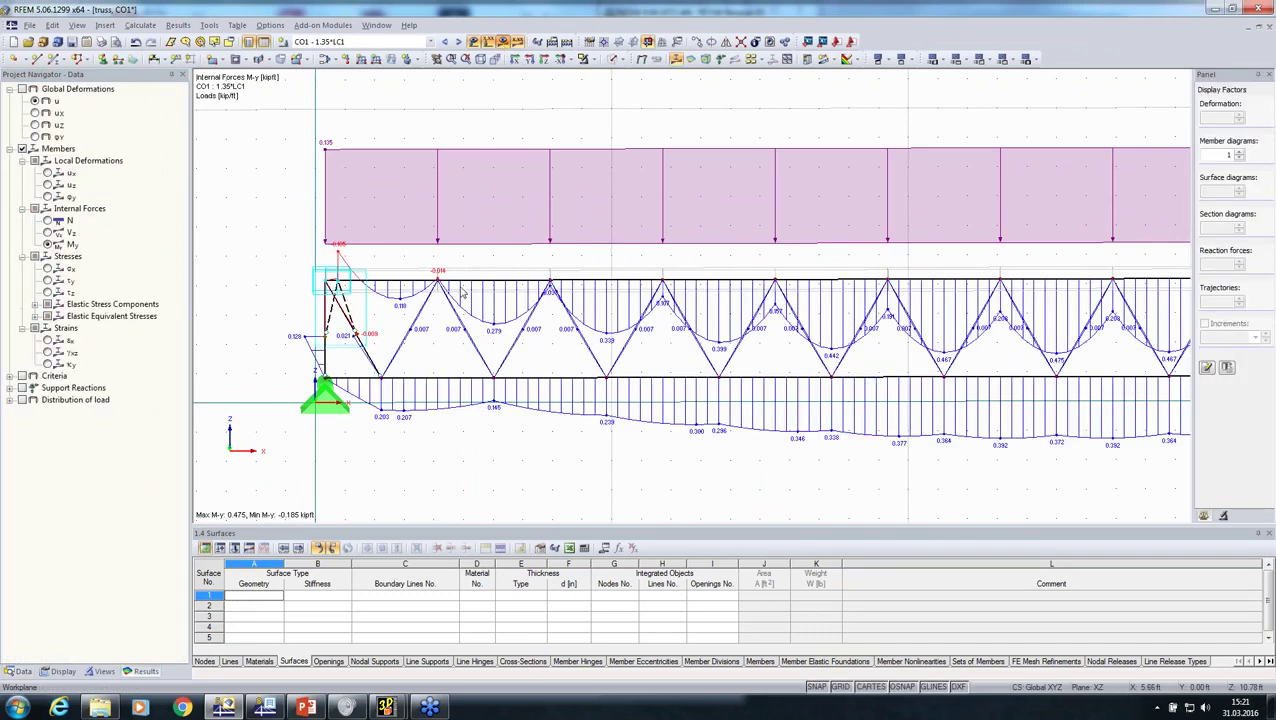
middle_drag(387, 336, 397, 388)
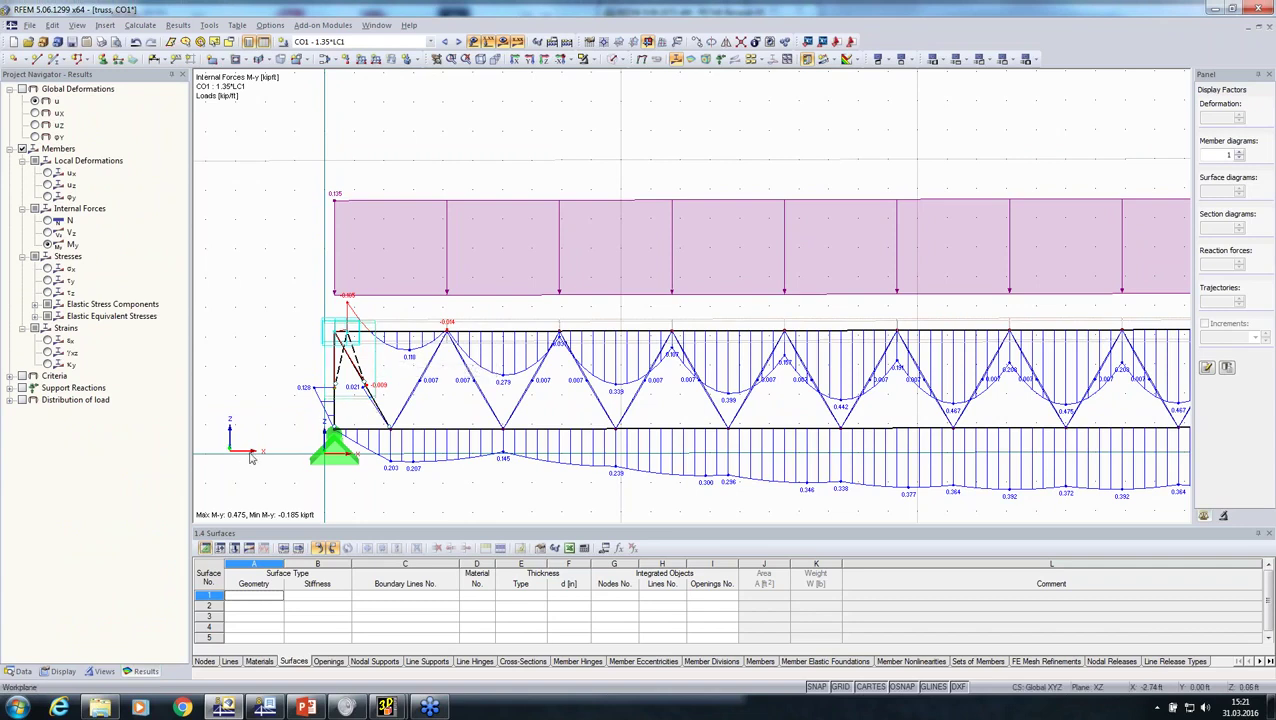
scroll(335, 318, down, 1)
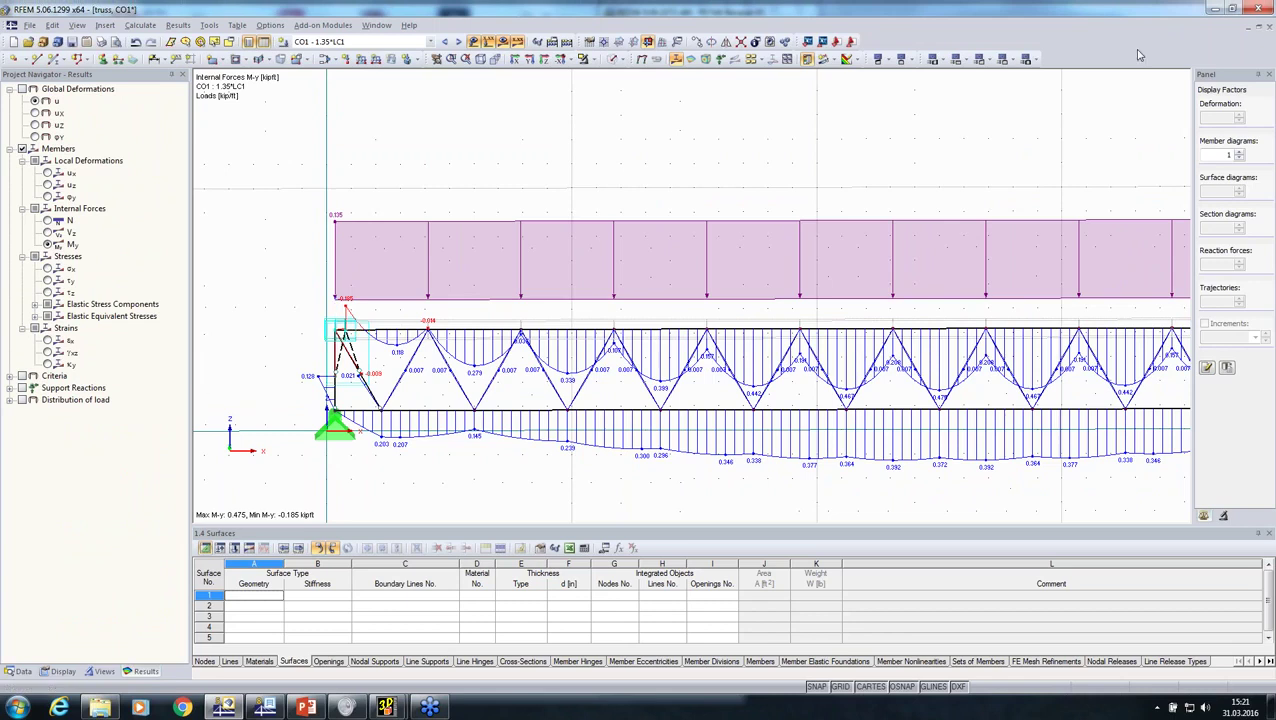
- Close the truss model without saving and start a new import in the Cadwork (*.stp) format
click(1268, 27)
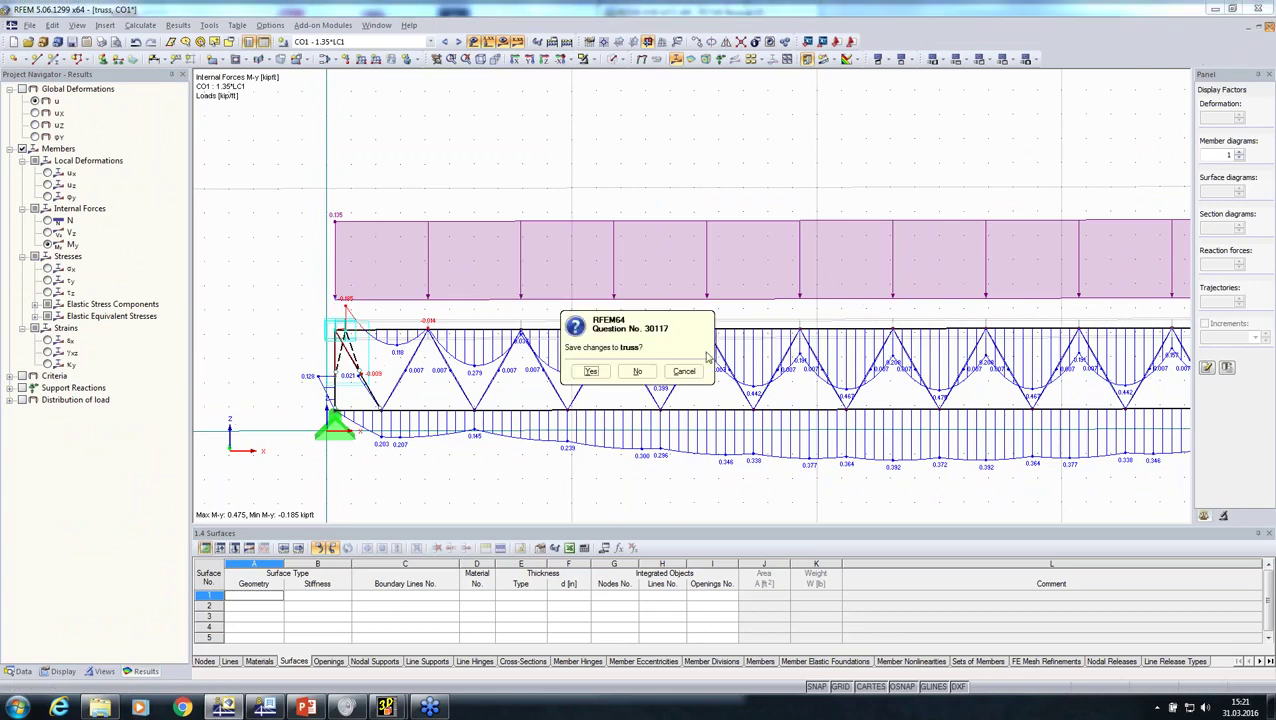
click(646, 369)
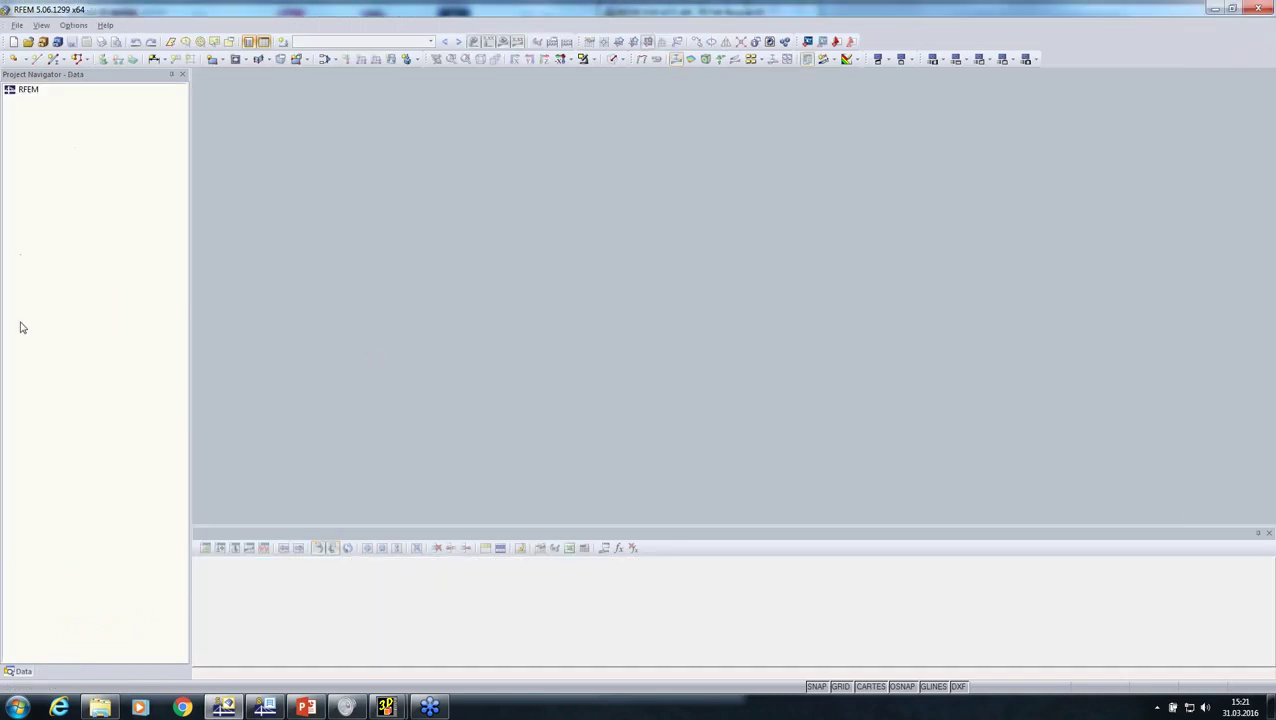
click(18, 26)
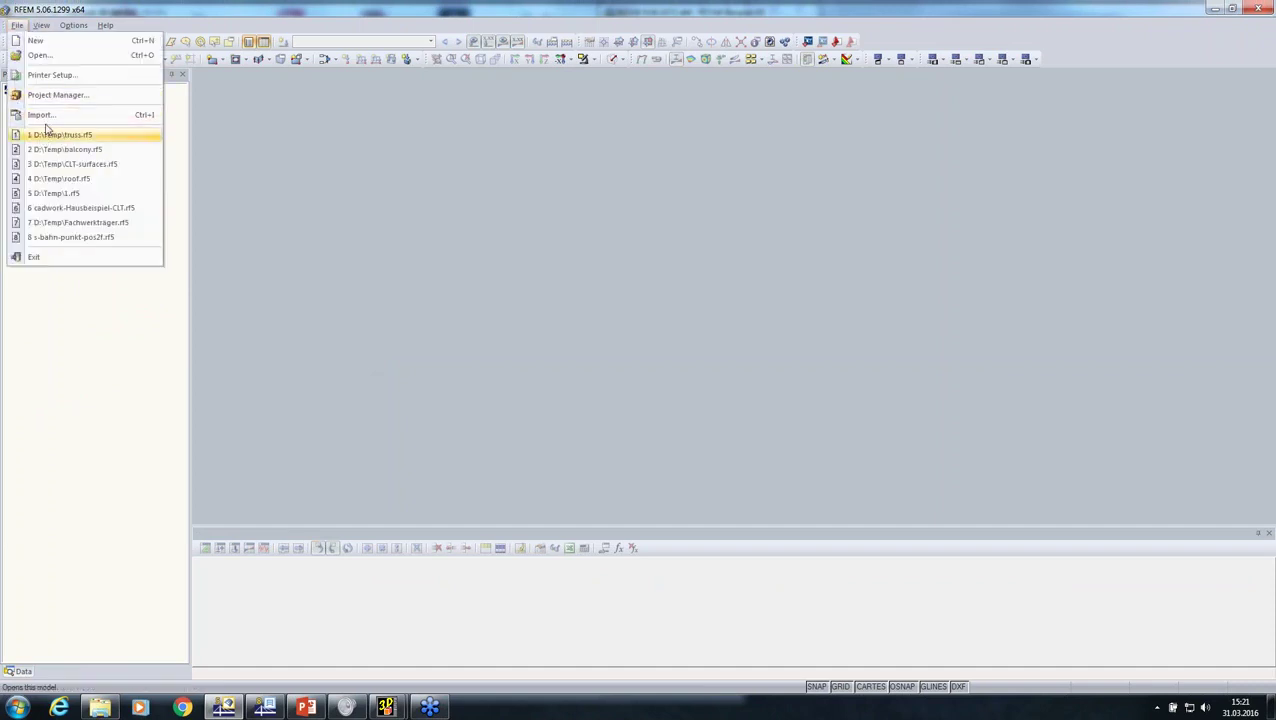
click(43, 115)
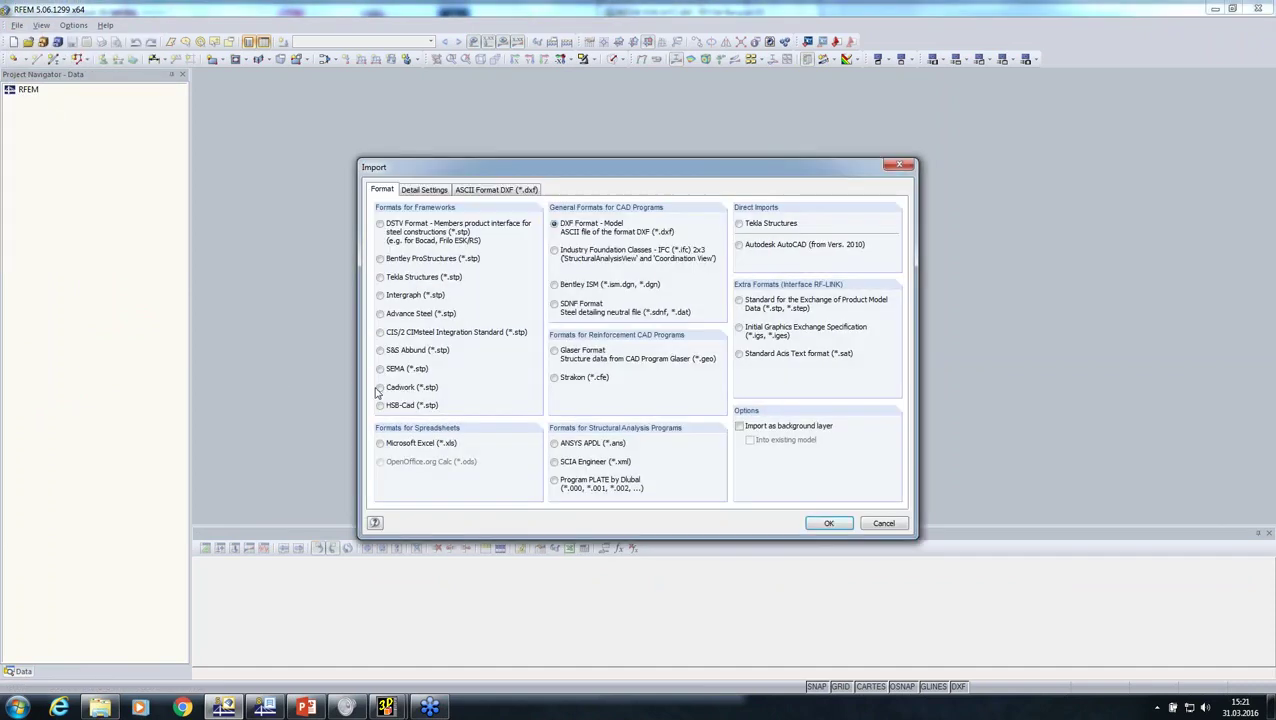
click(380, 388)
- Delete the glulam d. fir. entry and its assigned Dlubal material from the material conversion table, and save the table
click(428, 191)
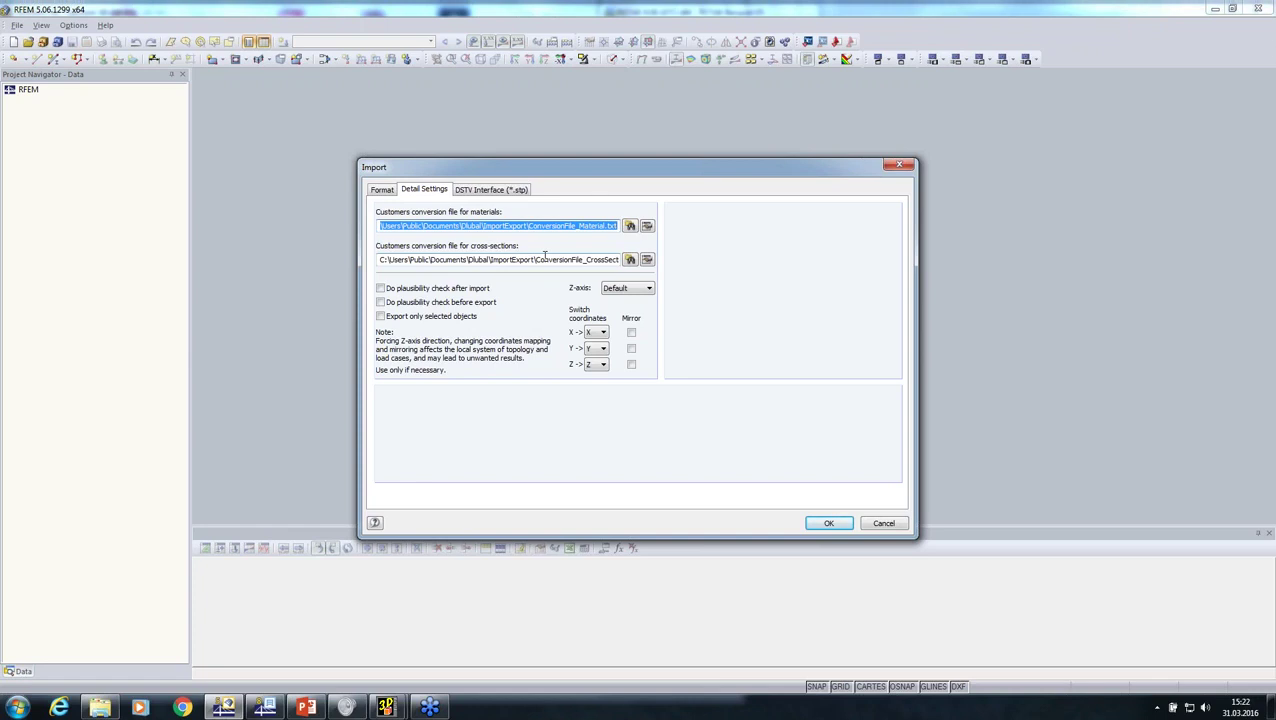
click(647, 227)
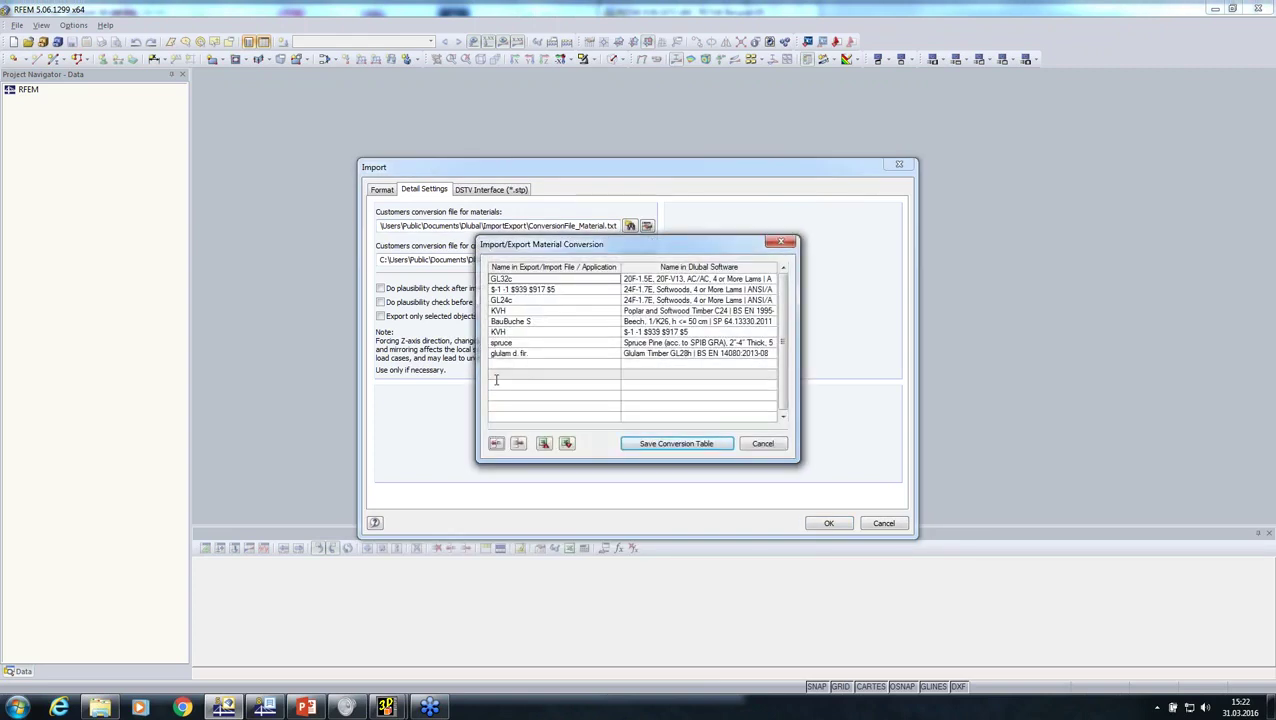
click(545, 353)
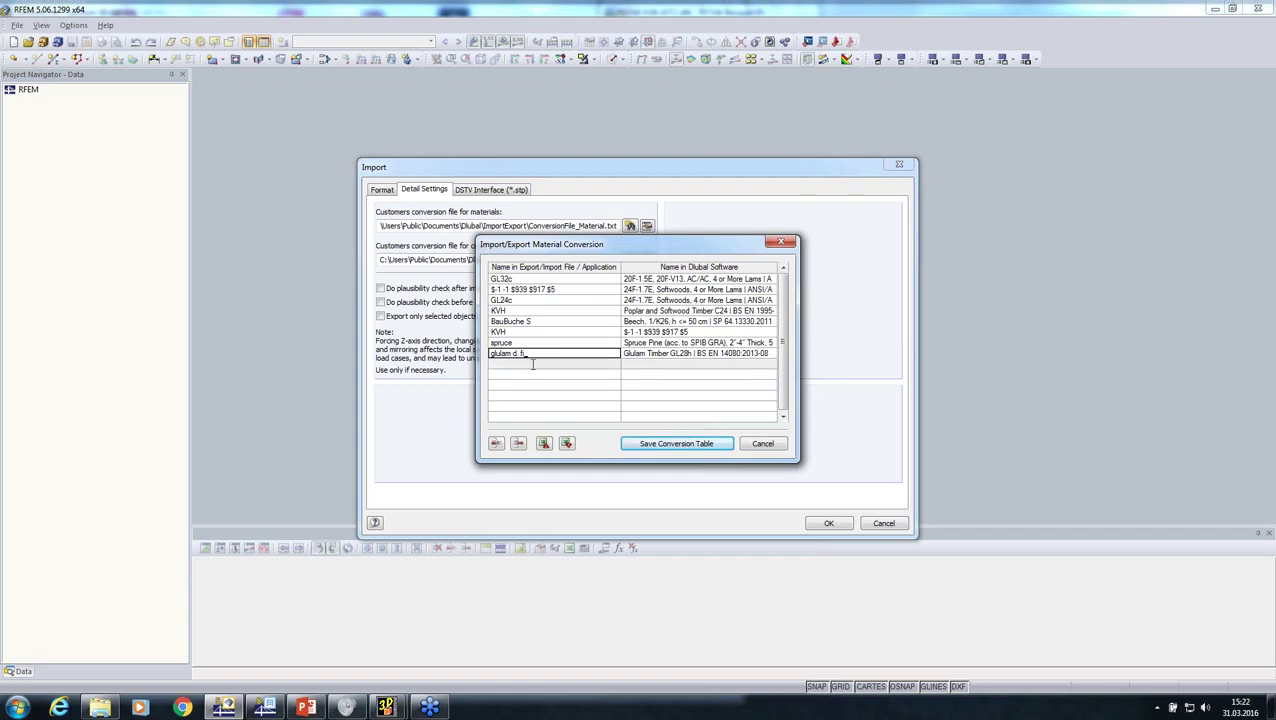
click(650, 354)
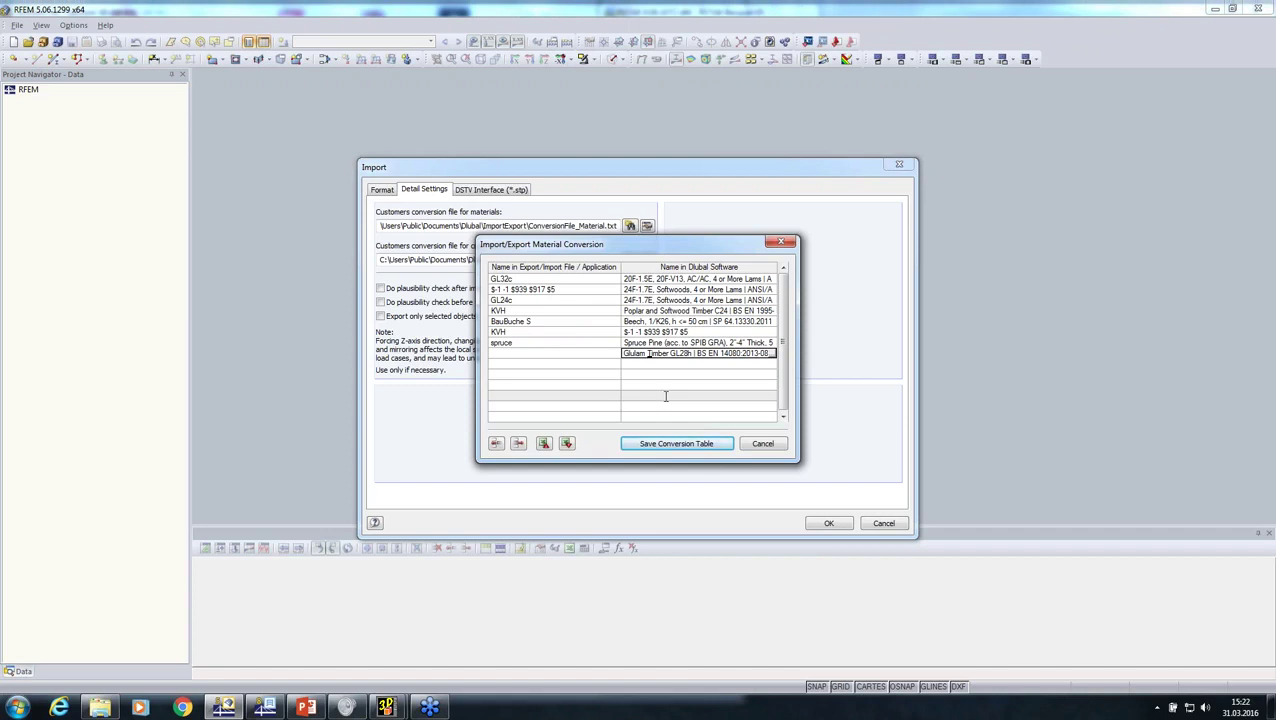
key(Delete)
key(Delete)
key(Delete)
key(Delete)
key(Delete)
key(Delete)
key(Delete)
key(Delete)
key(Delete)
key(Delete)
key(Delete)
key(Delete)
key(Delete)
key(Delete)
key(Delete)
key(Delete)
key(Delete)
key(Delete)
key(Delete)
key(Delete)
key(BackSpace)
key(BackSpace)
key(BackSpace)
key(BackSpace)
key(BackSpace)
key(BackSpace)
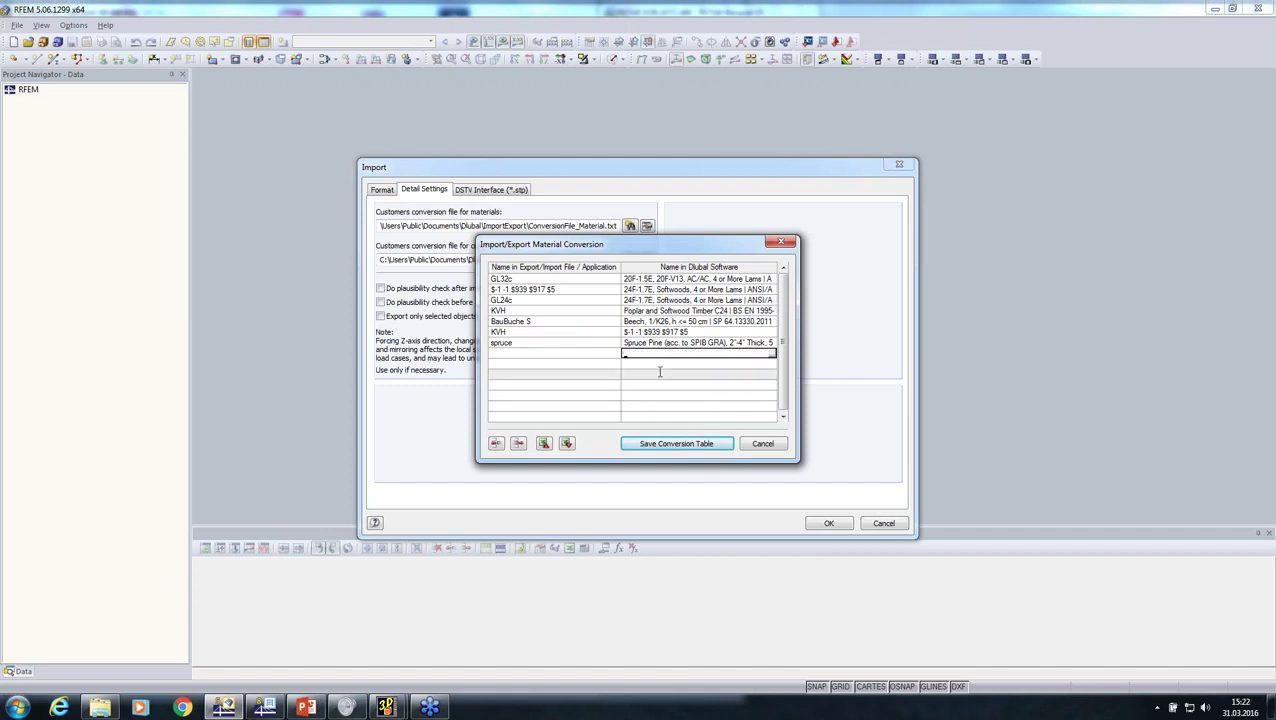
click(652, 343)
click(656, 445)
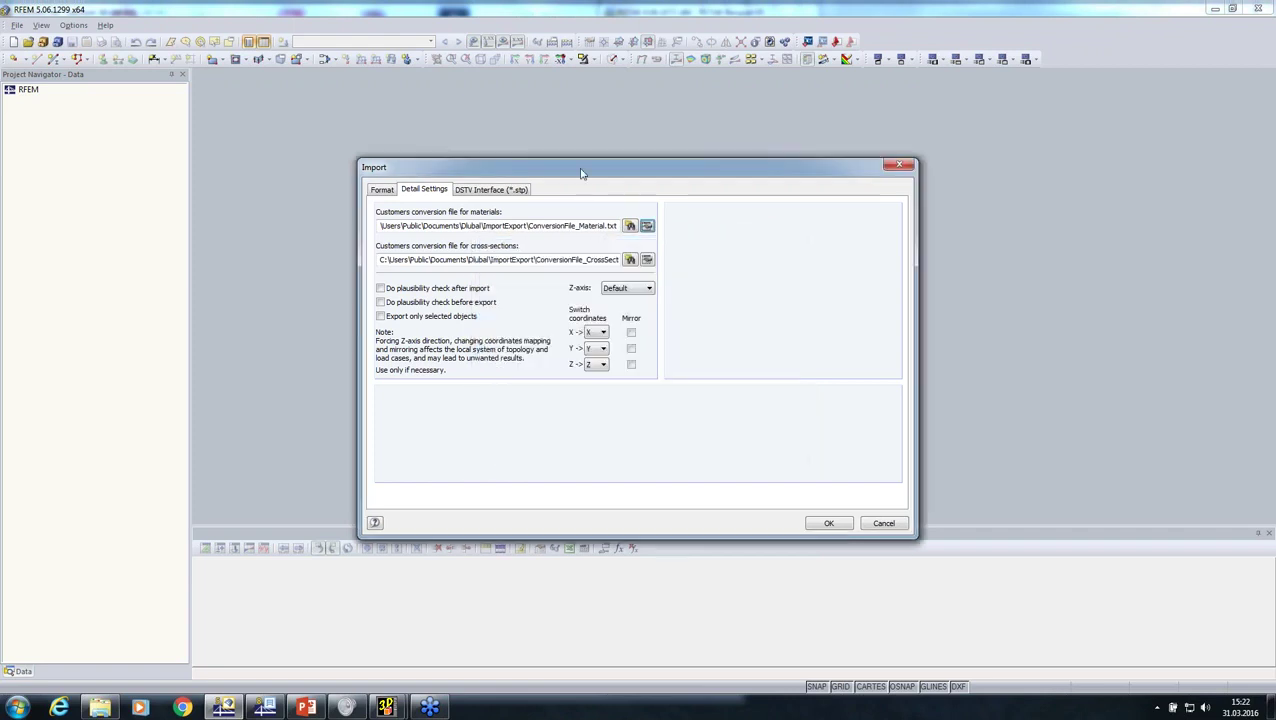
- Review the DSTV interface options and import truss.stp as a new model with automatic creation of combinations disabled
click(490, 191)
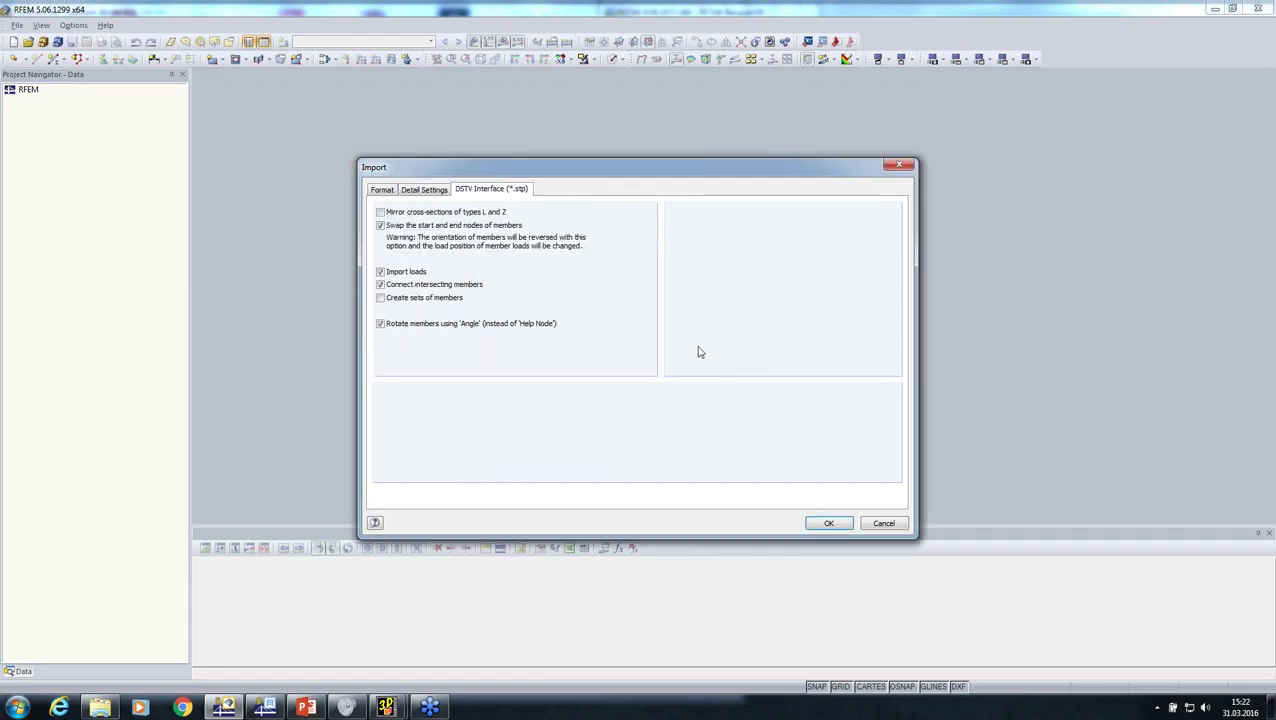
click(829, 523)
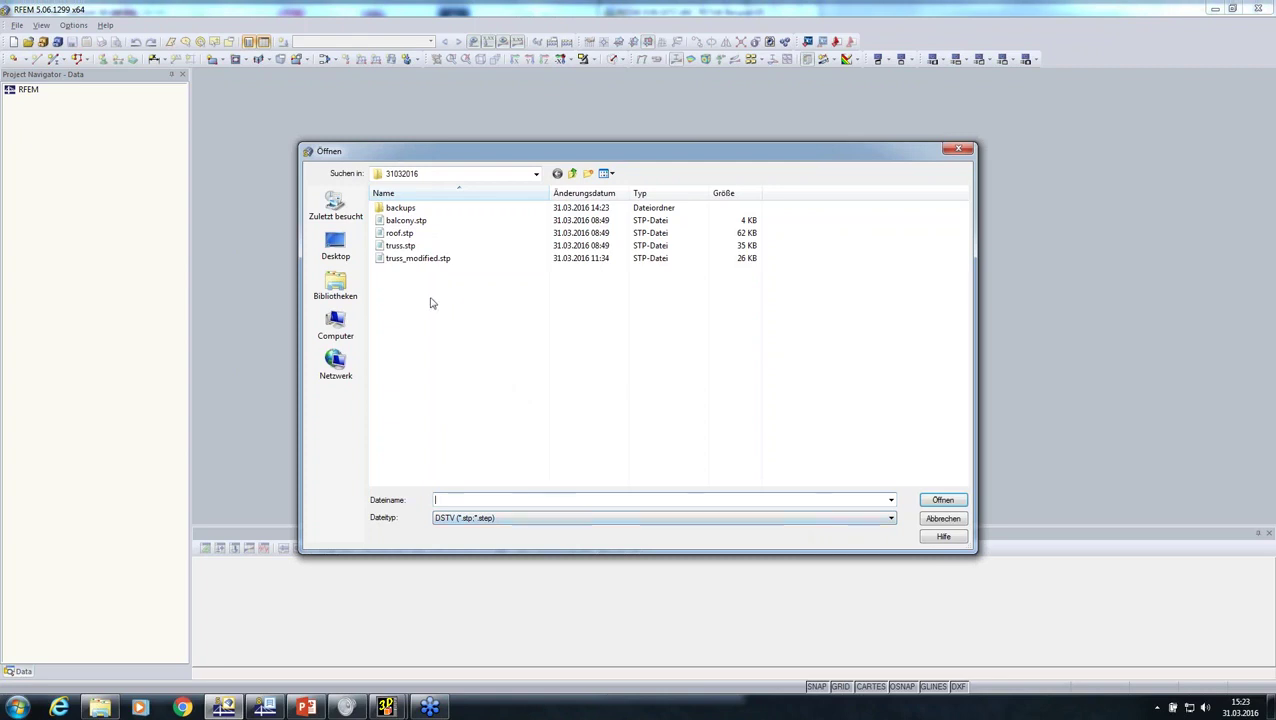
click(401, 247)
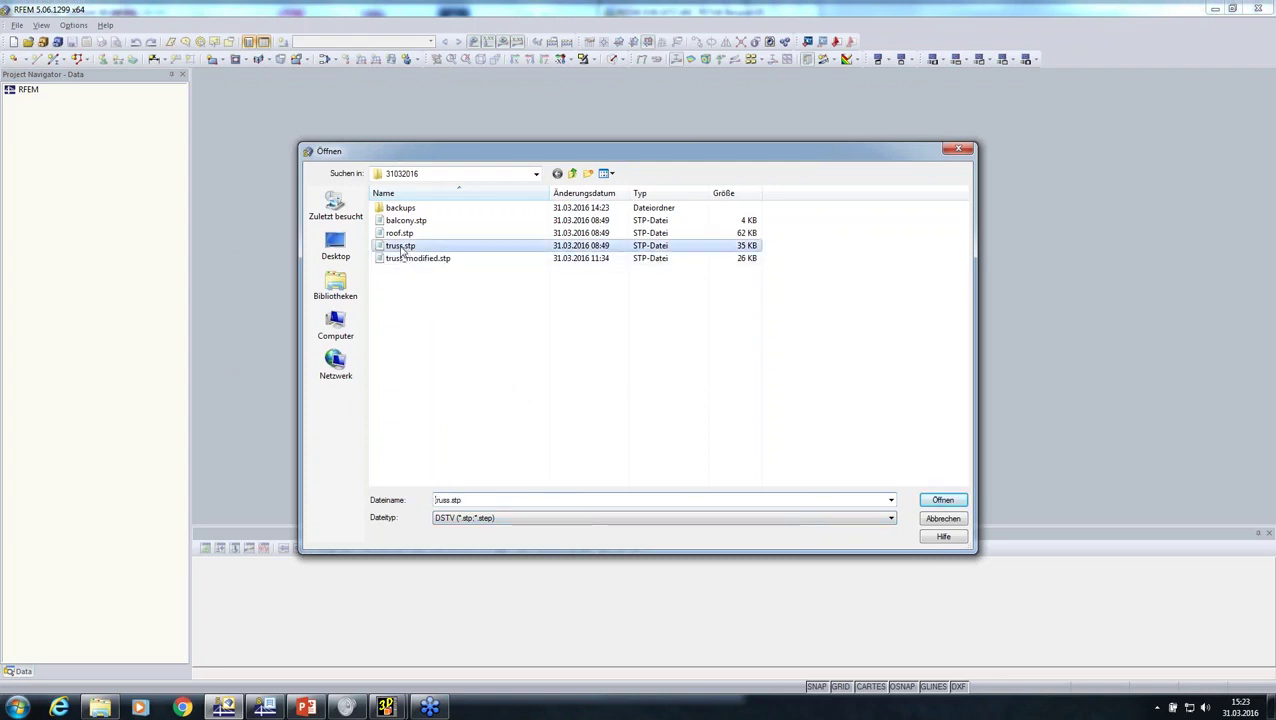
click(940, 501)
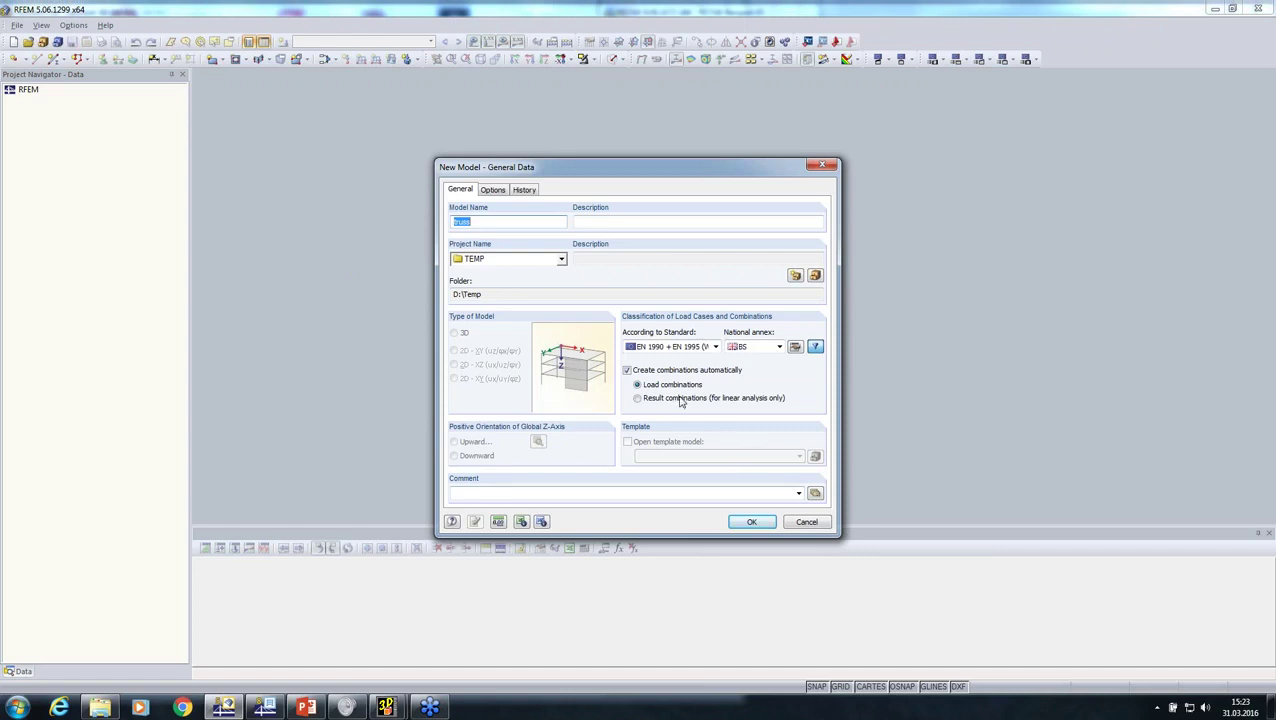
click(627, 370)
click(738, 518)
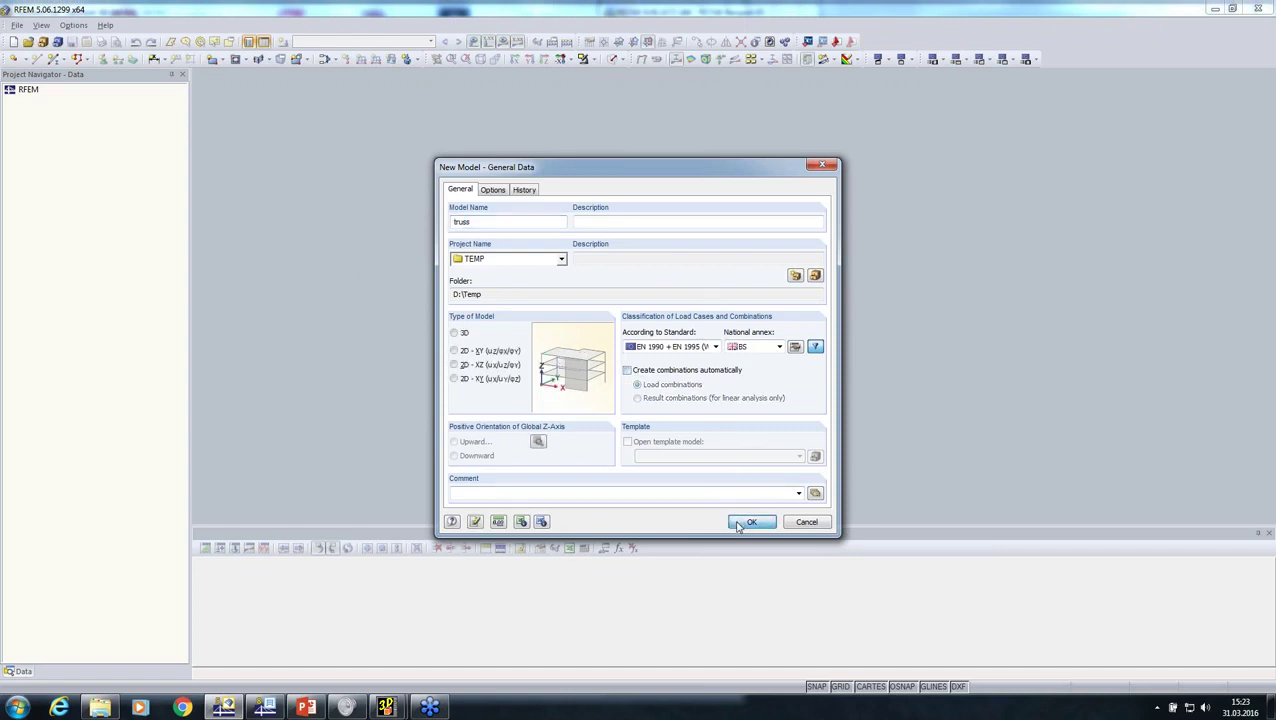
click(614, 376)
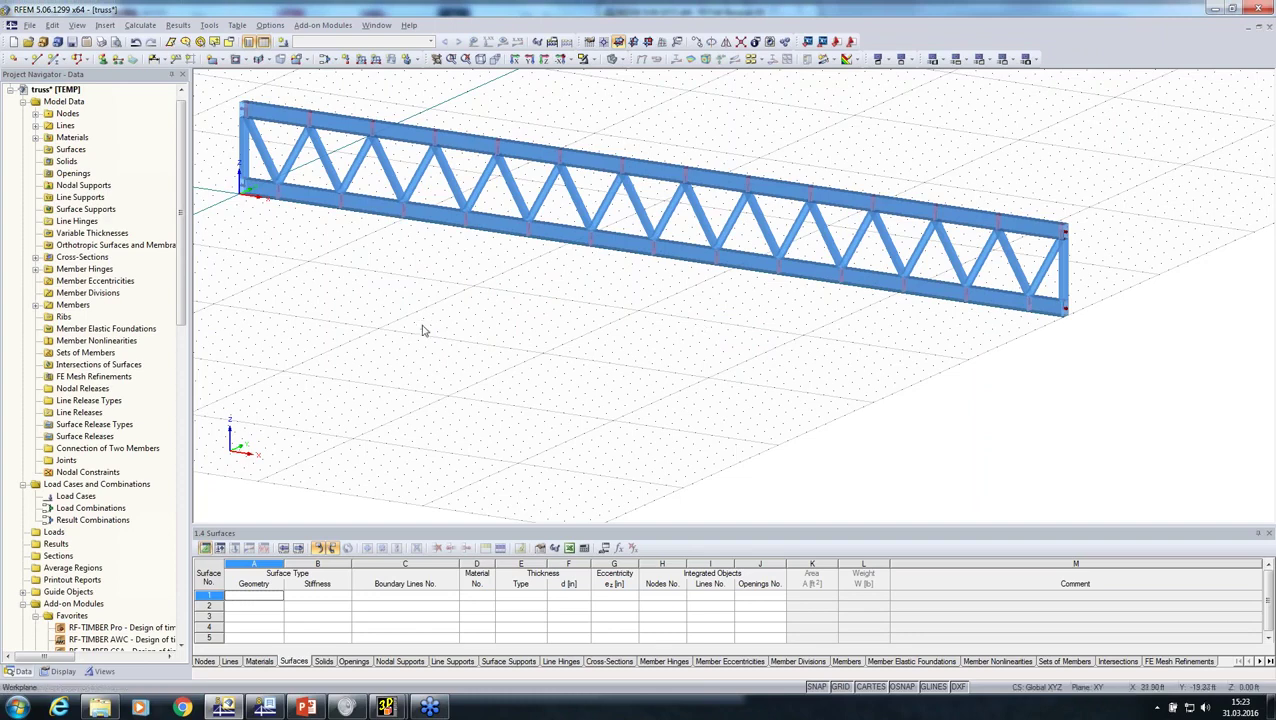
- Copy the description glulam d. fir. from the imported material's properties, leaving the material unchanged
click(35, 138)
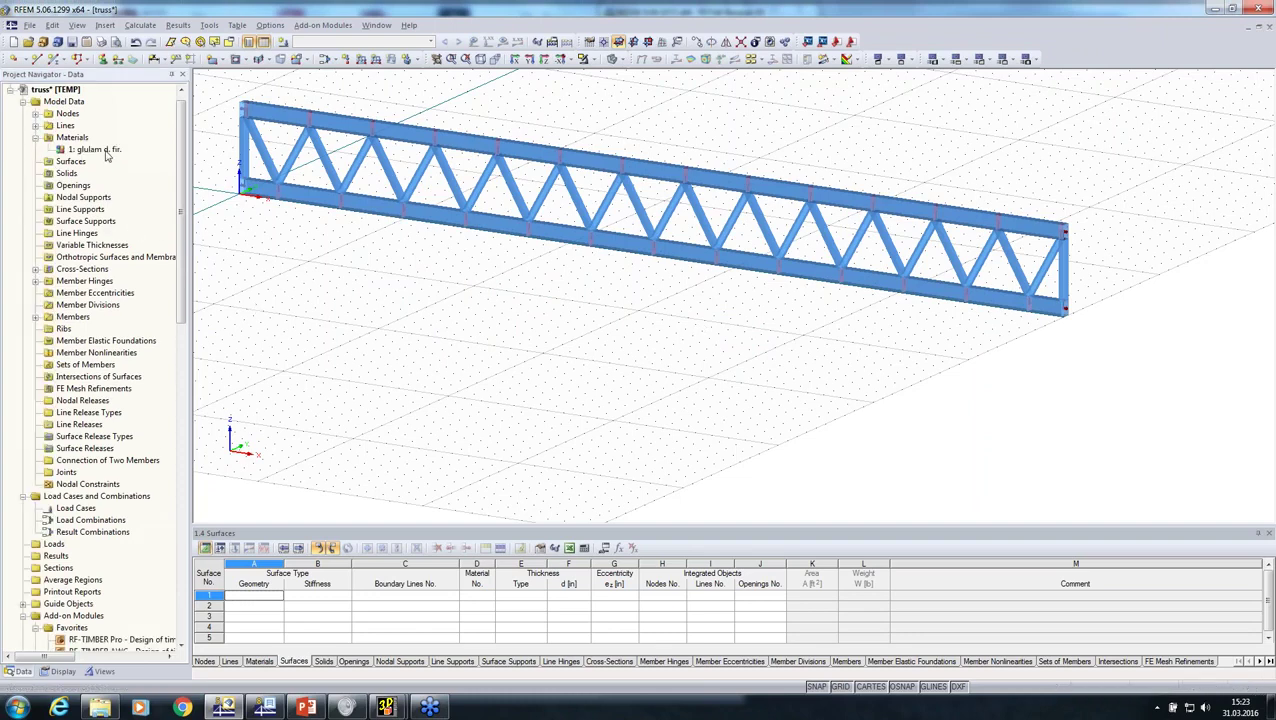
click(92, 149)
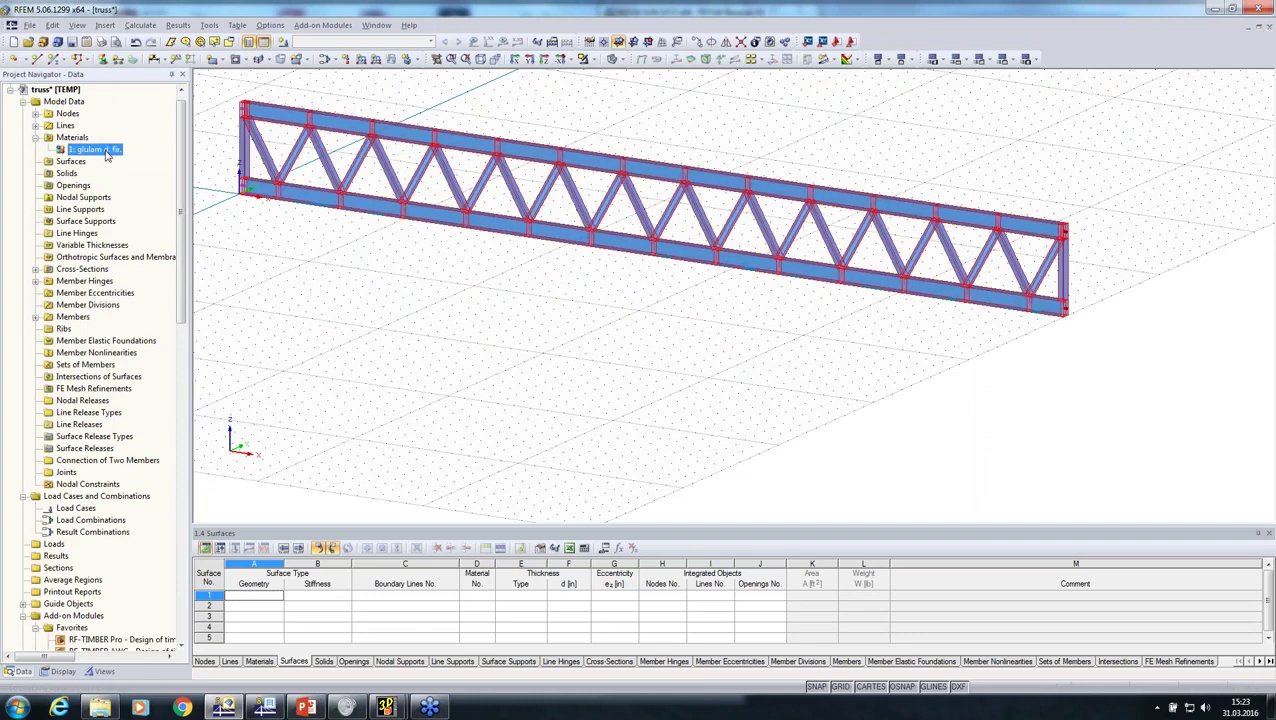
click(1269, 27)
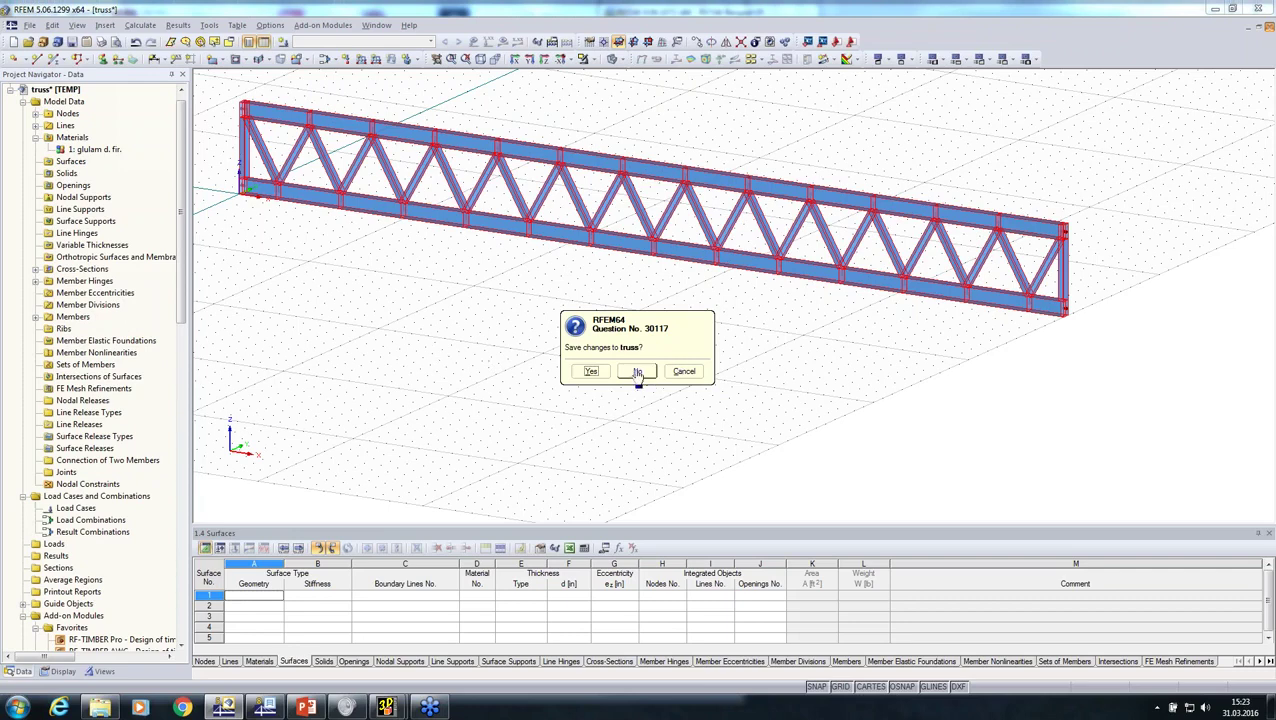
drag(617, 368, 612, 370)
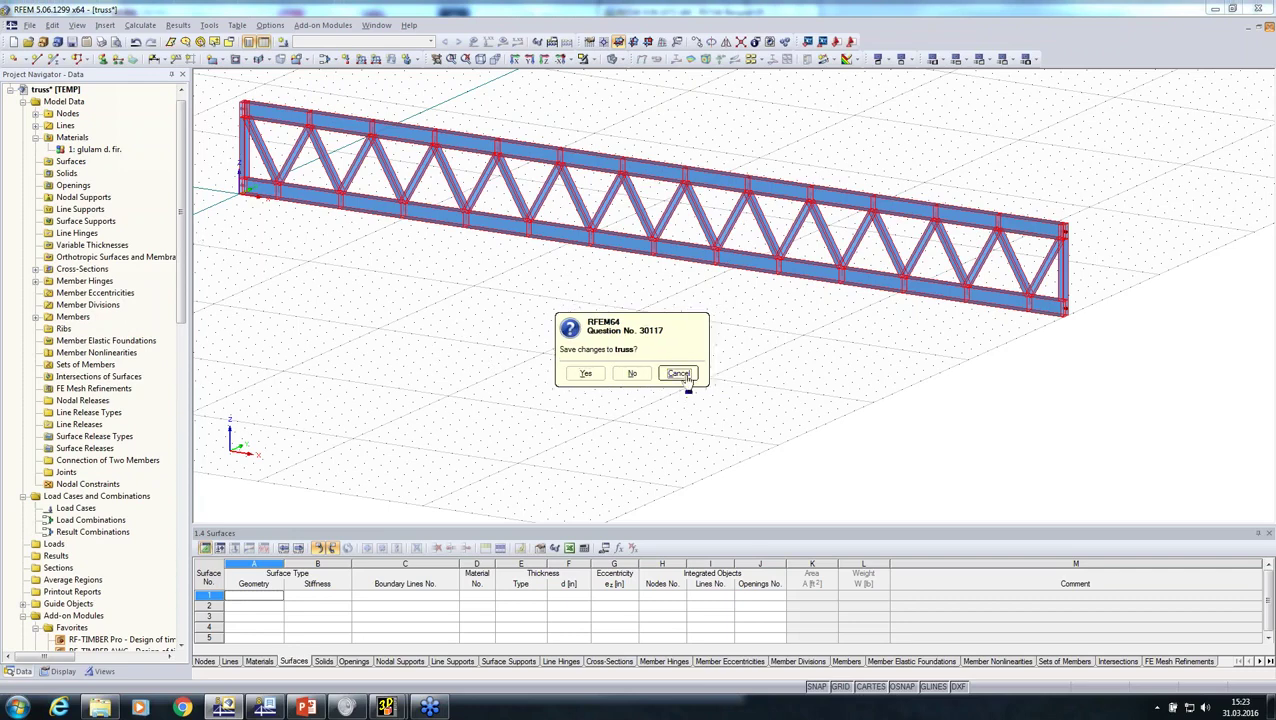
click(677, 375)
double_click(100, 150)
key(ctrl+c)
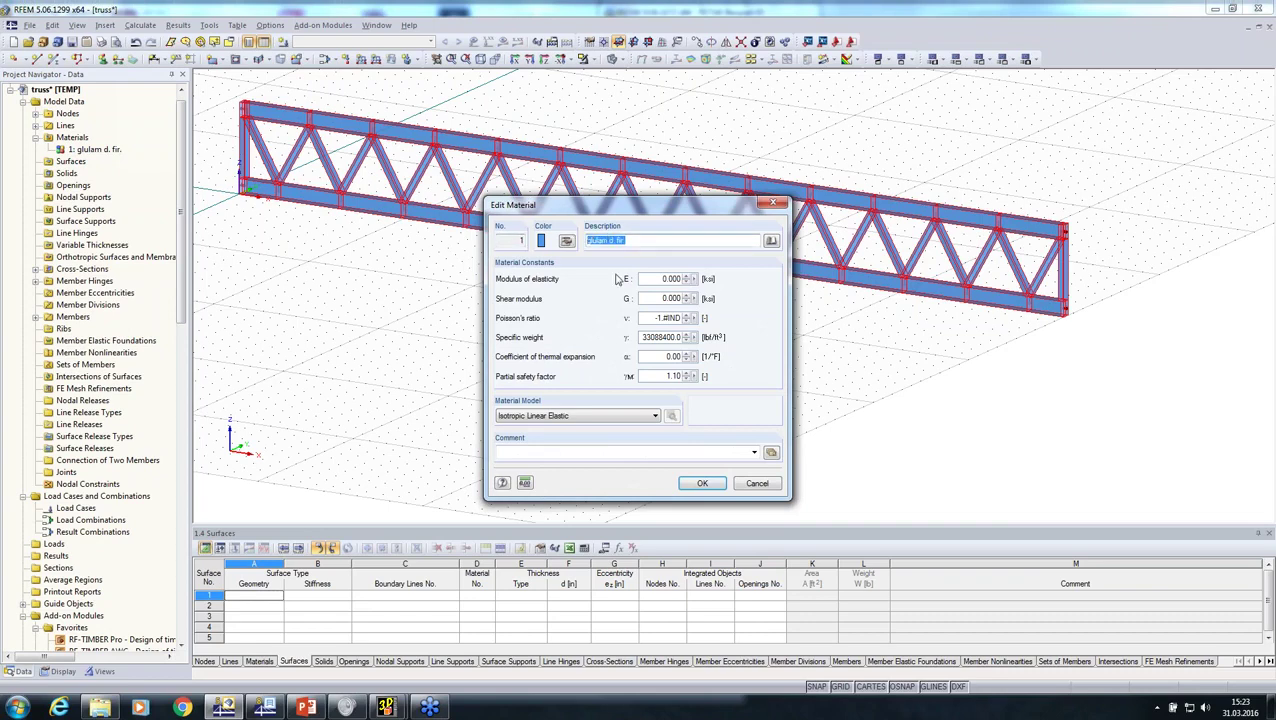
click(756, 484)
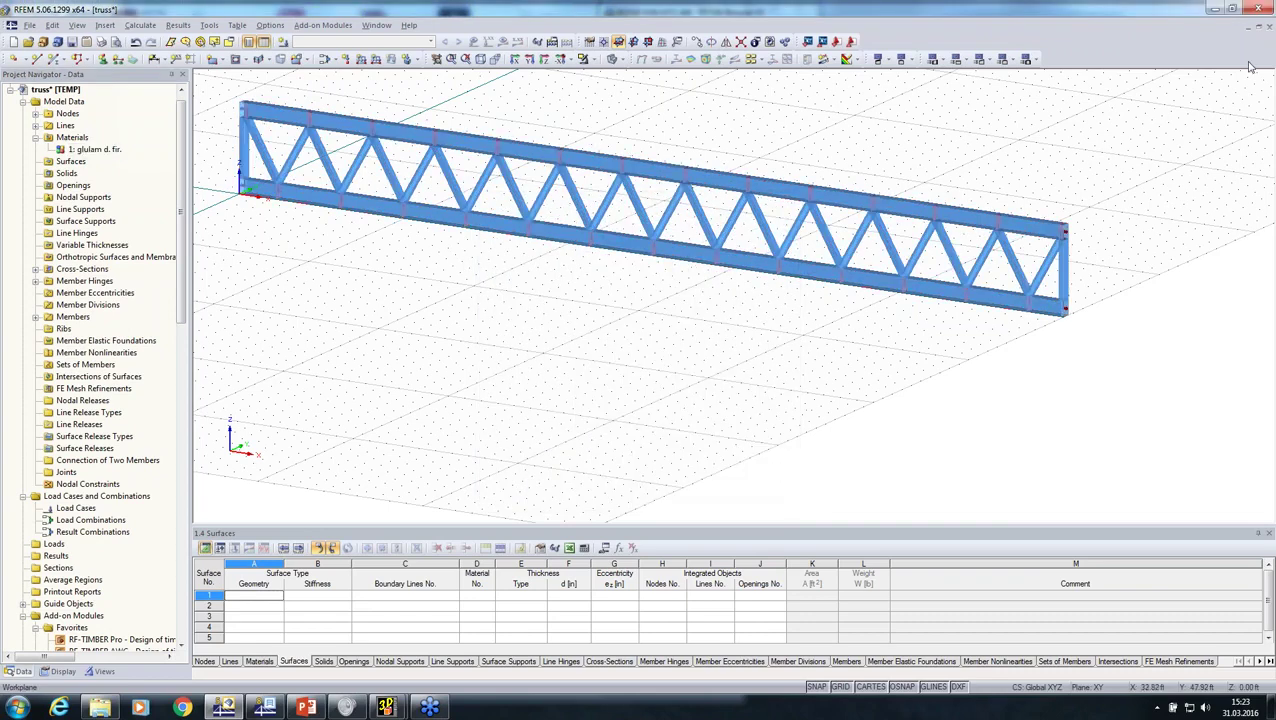
- Close the imported truss model without saving and open the detail settings for another Cadwork import
click(1263, 27)
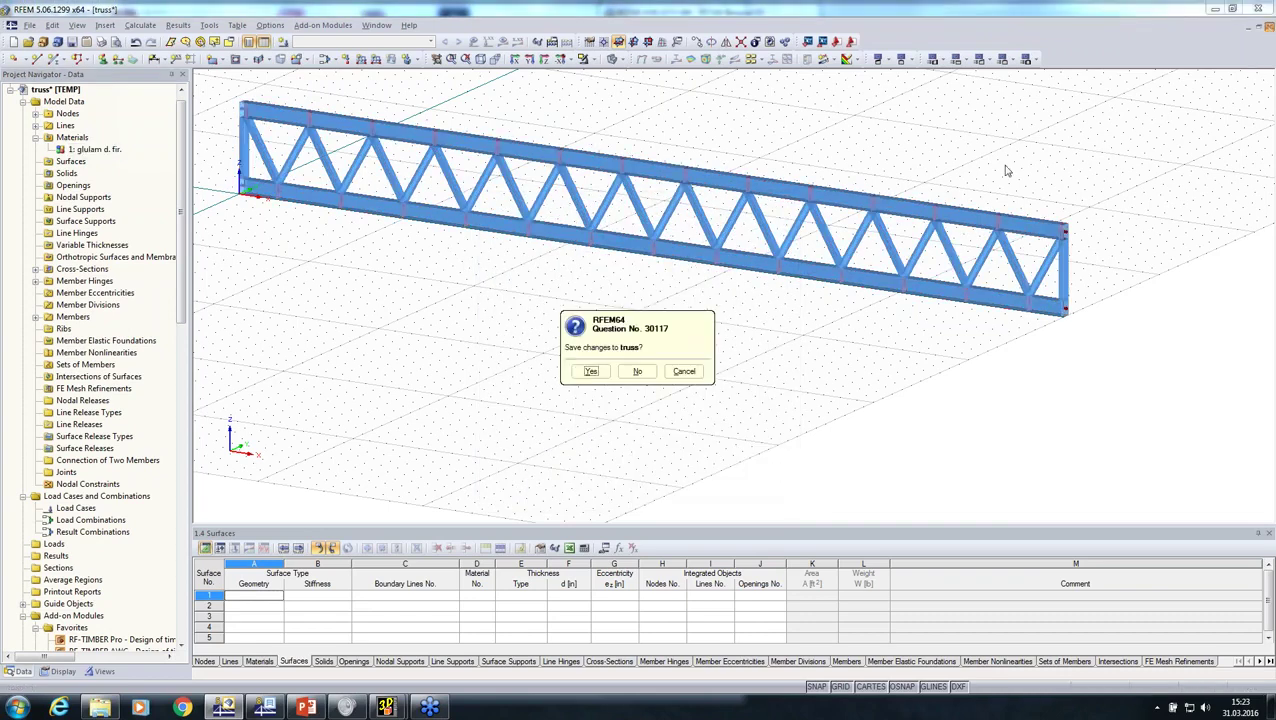
click(637, 371)
click(17, 25)
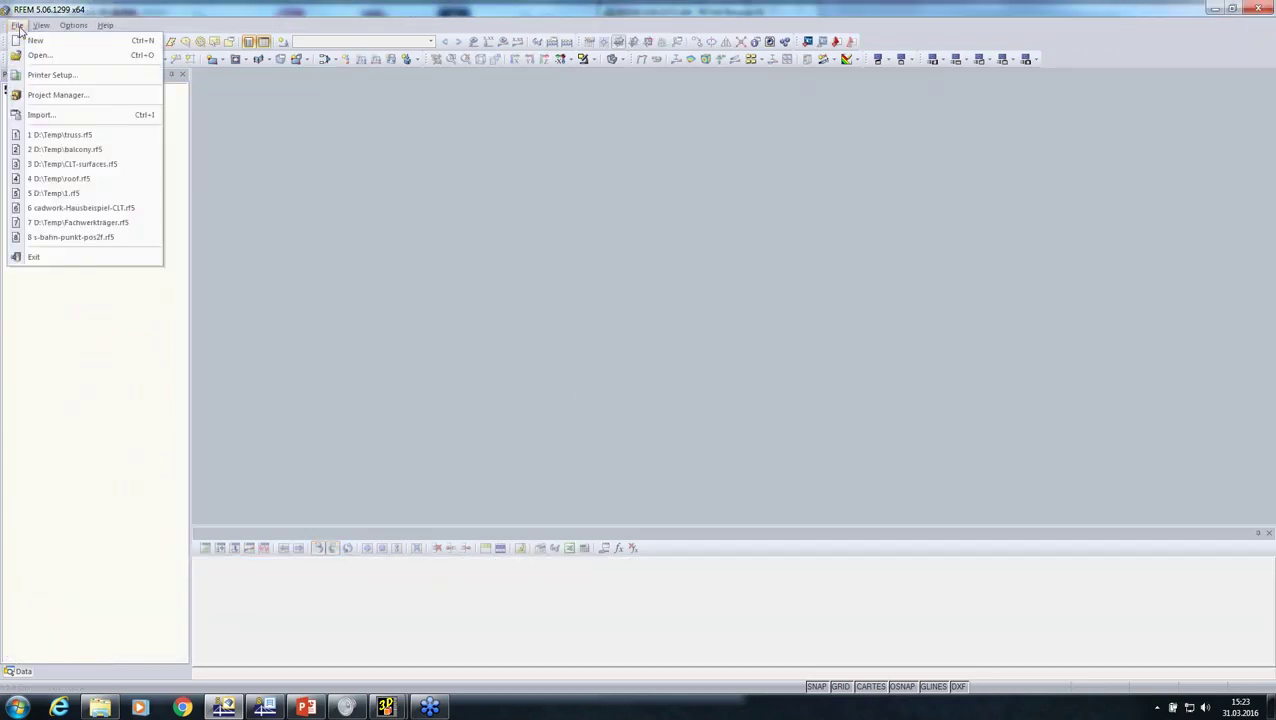
click(40, 111)
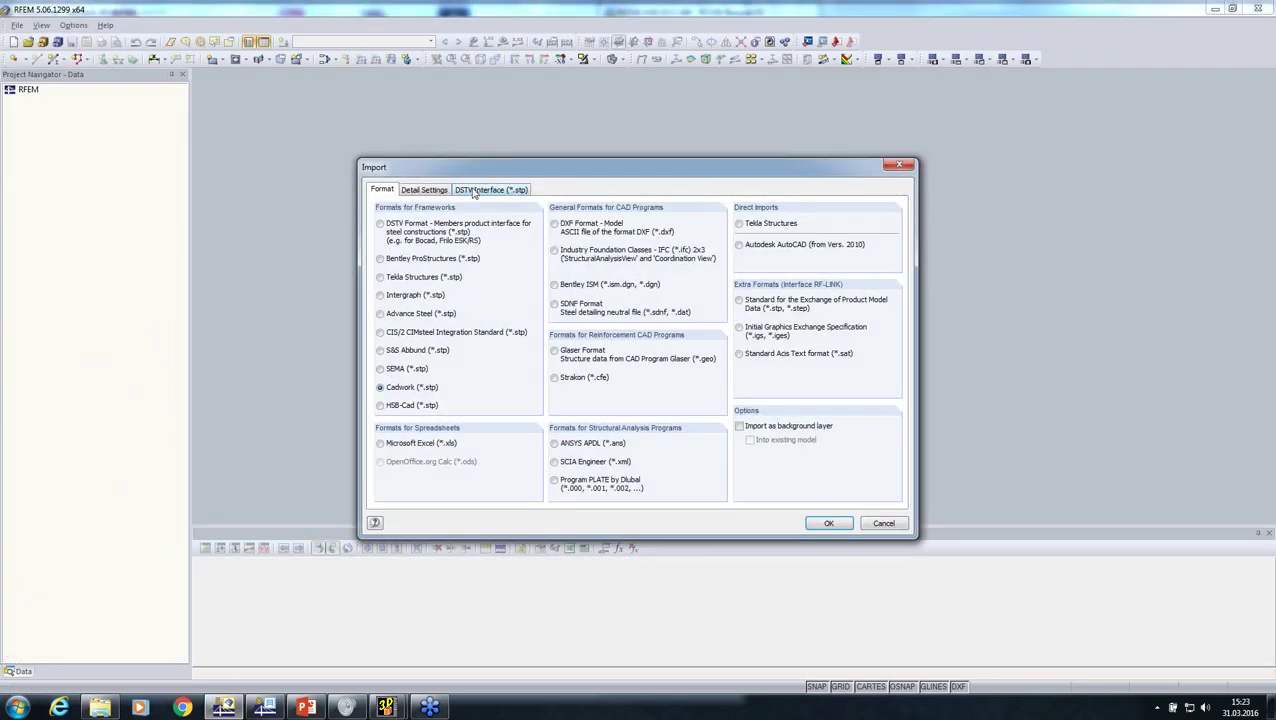
click(426, 190)
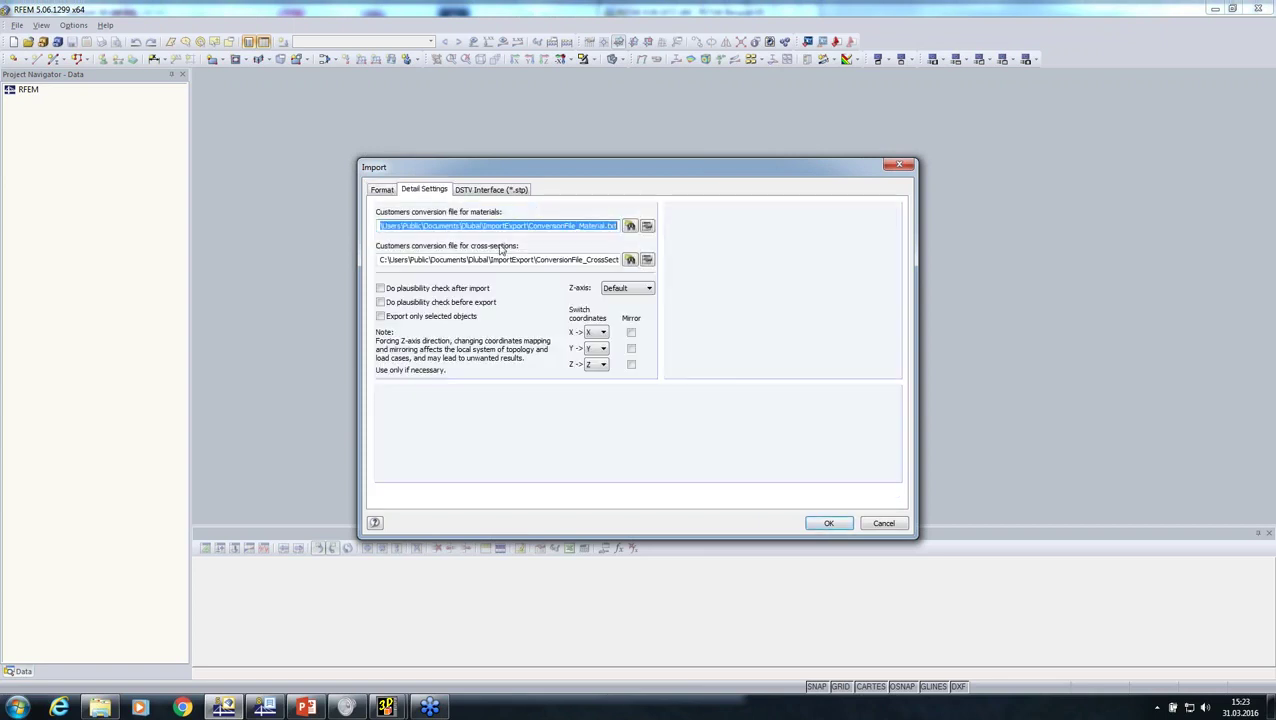
- Add glulam d. fir. to the material conversion table, assign it the favorite Glulam Timber GL28h of BS EN 14080:2013-08, and save the table
click(647, 226)
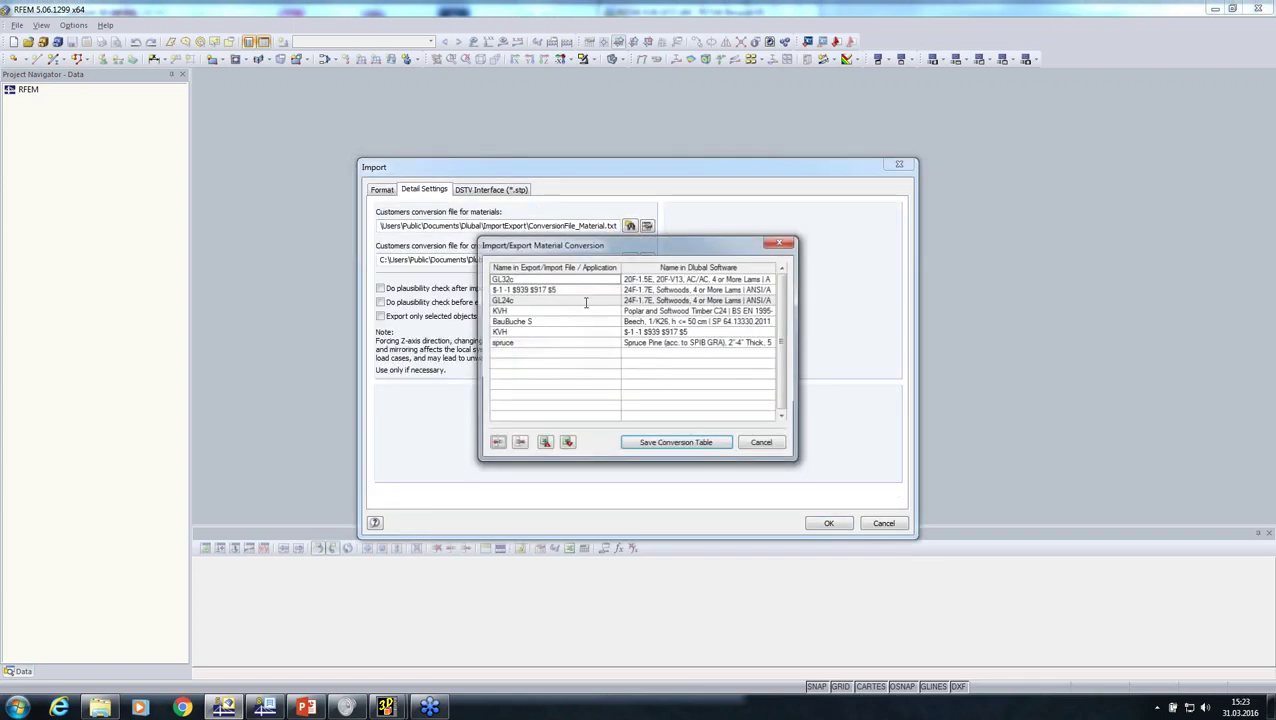
key(ctrl+v)
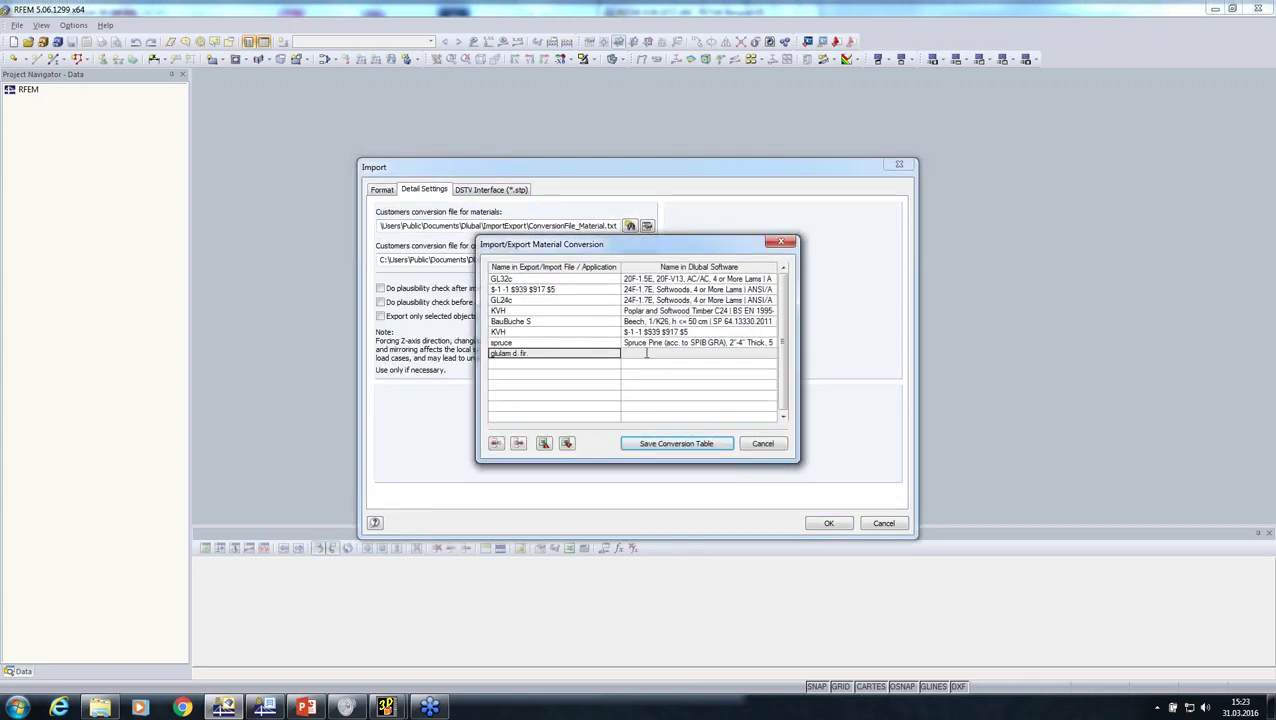
click(648, 353)
click(770, 355)
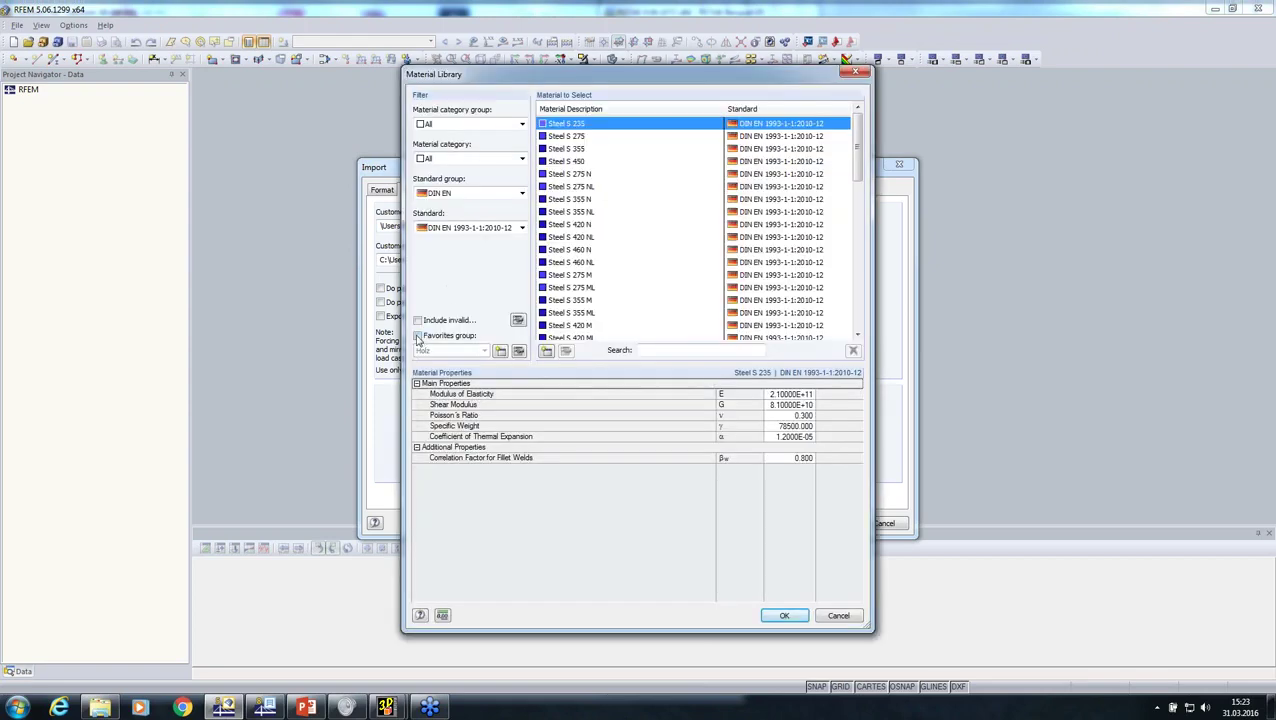
click(418, 335)
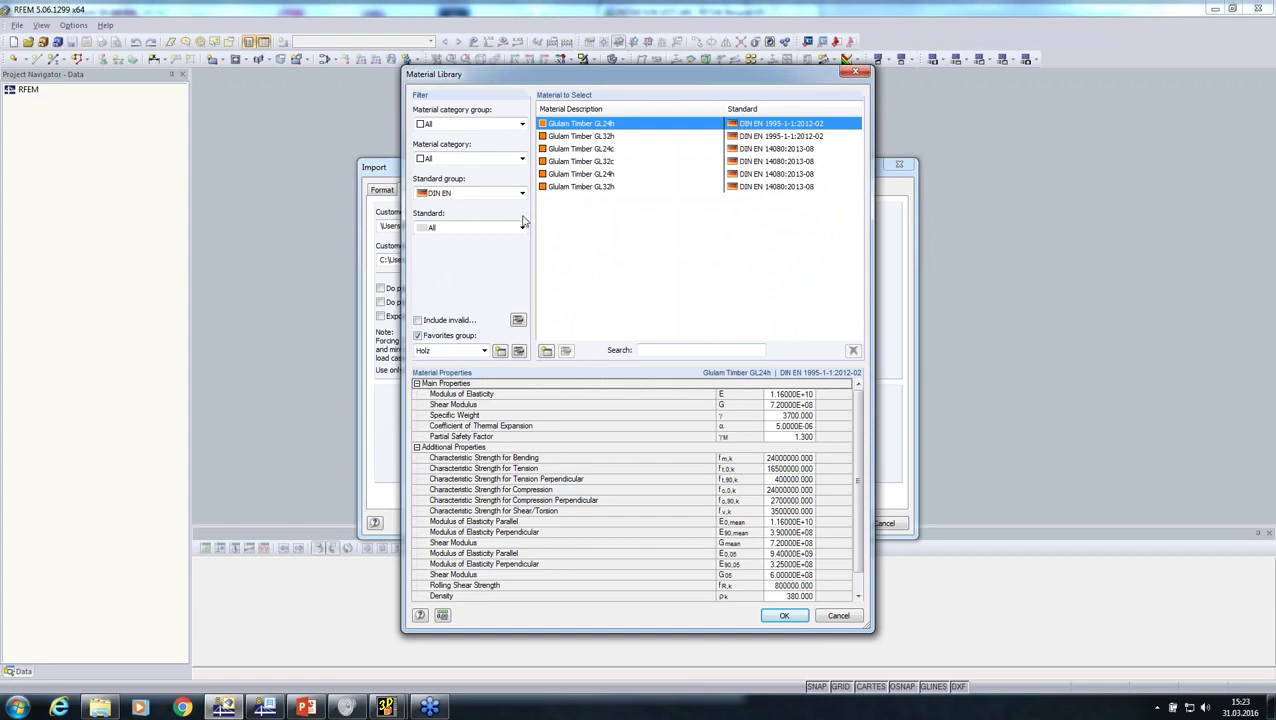
click(496, 195)
click(490, 250)
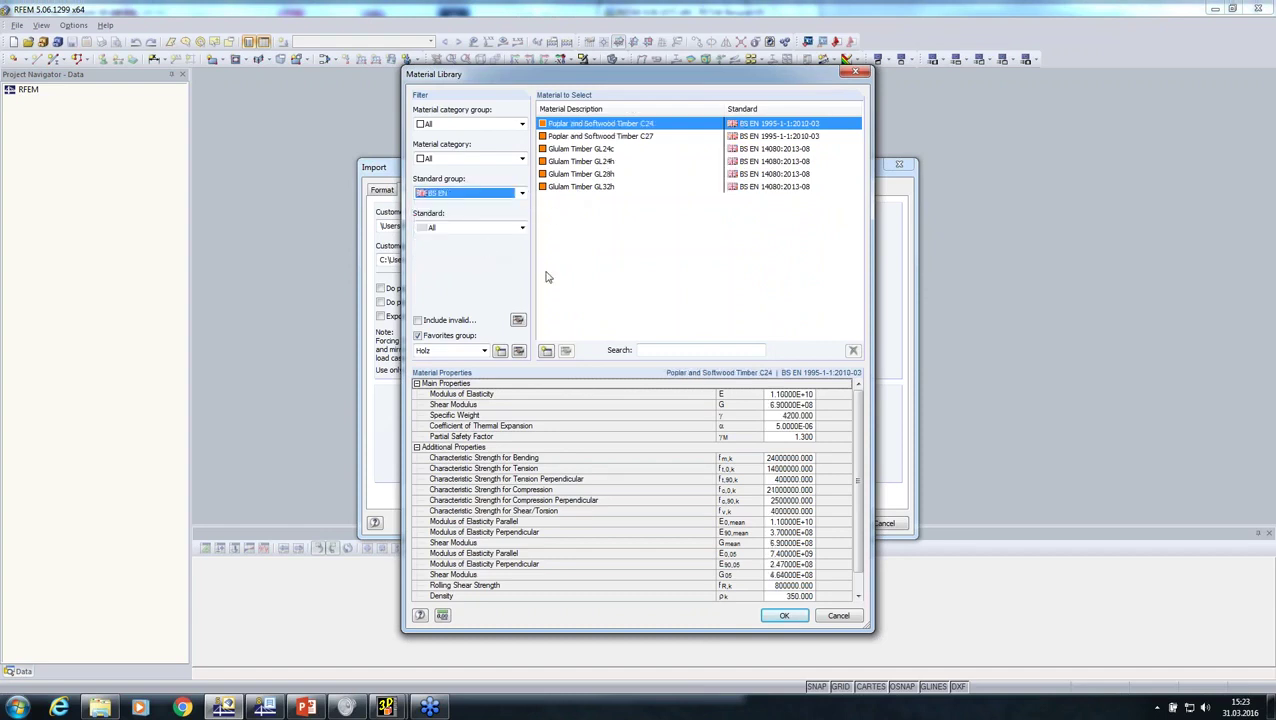
click(583, 175)
click(784, 615)
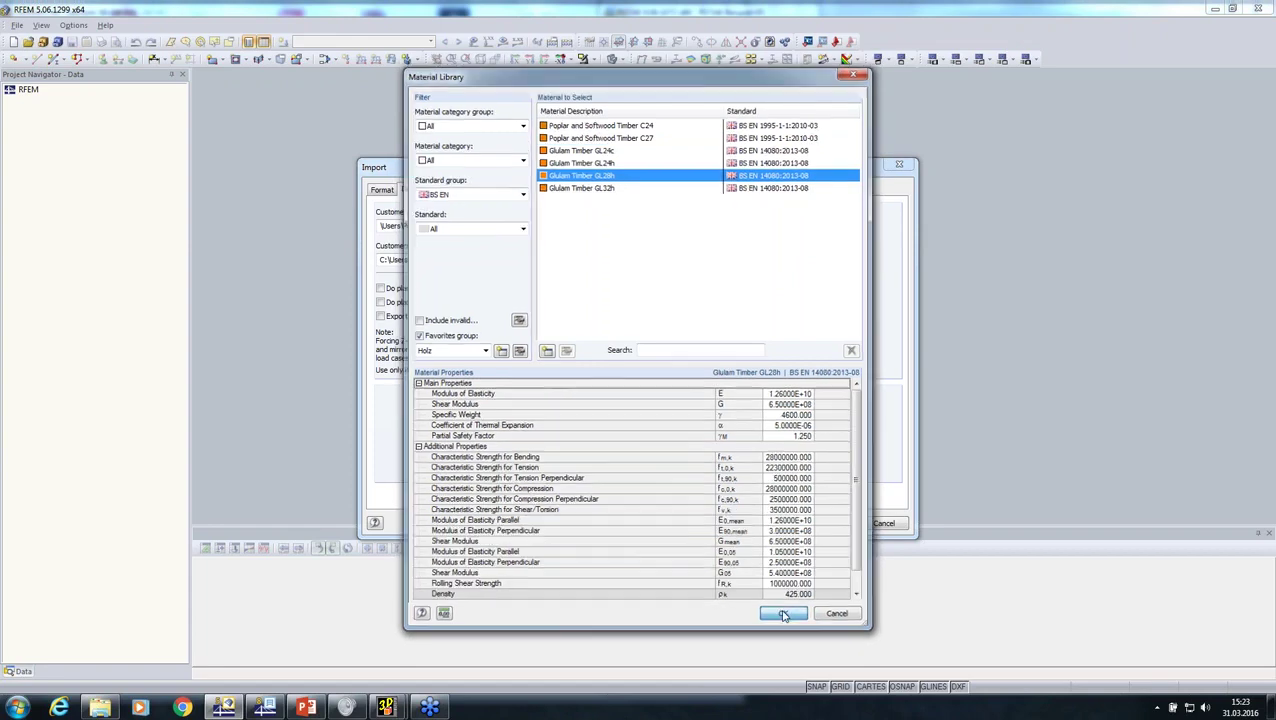
click(712, 524)
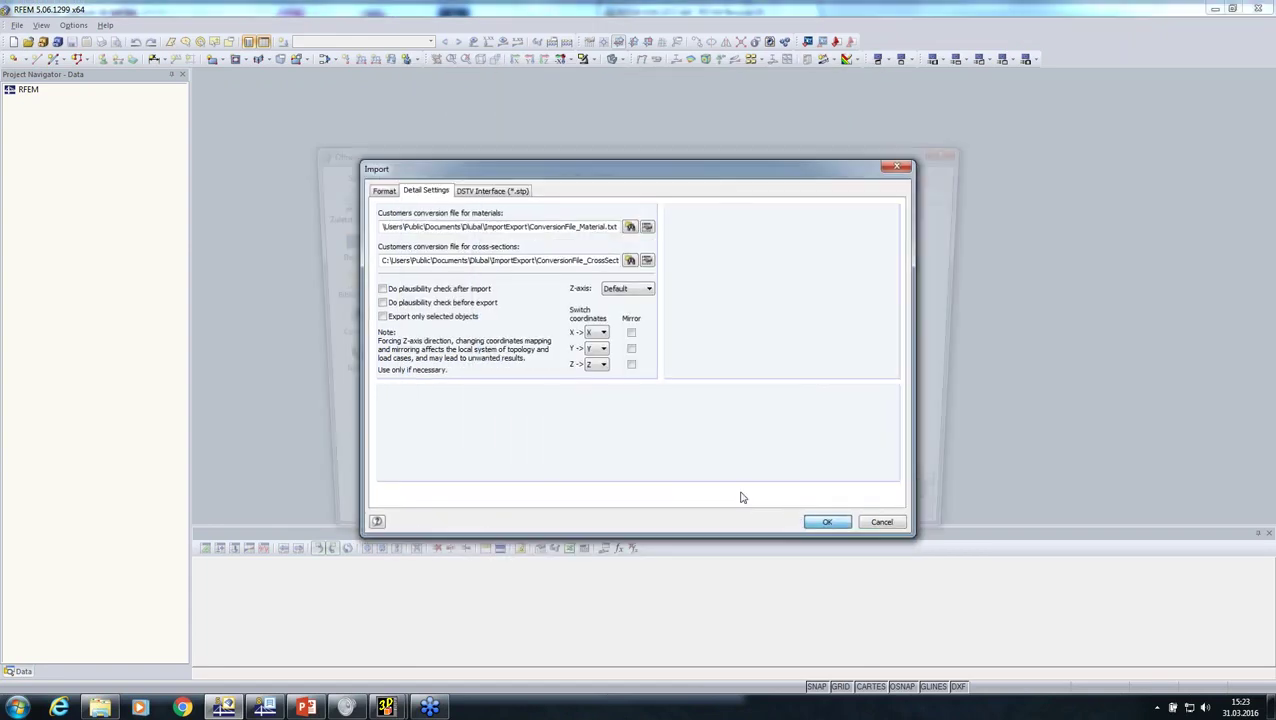
- Import truss.stp again as a new model and list its materials to check the converted material
click(827, 521)
double_click(425, 248)
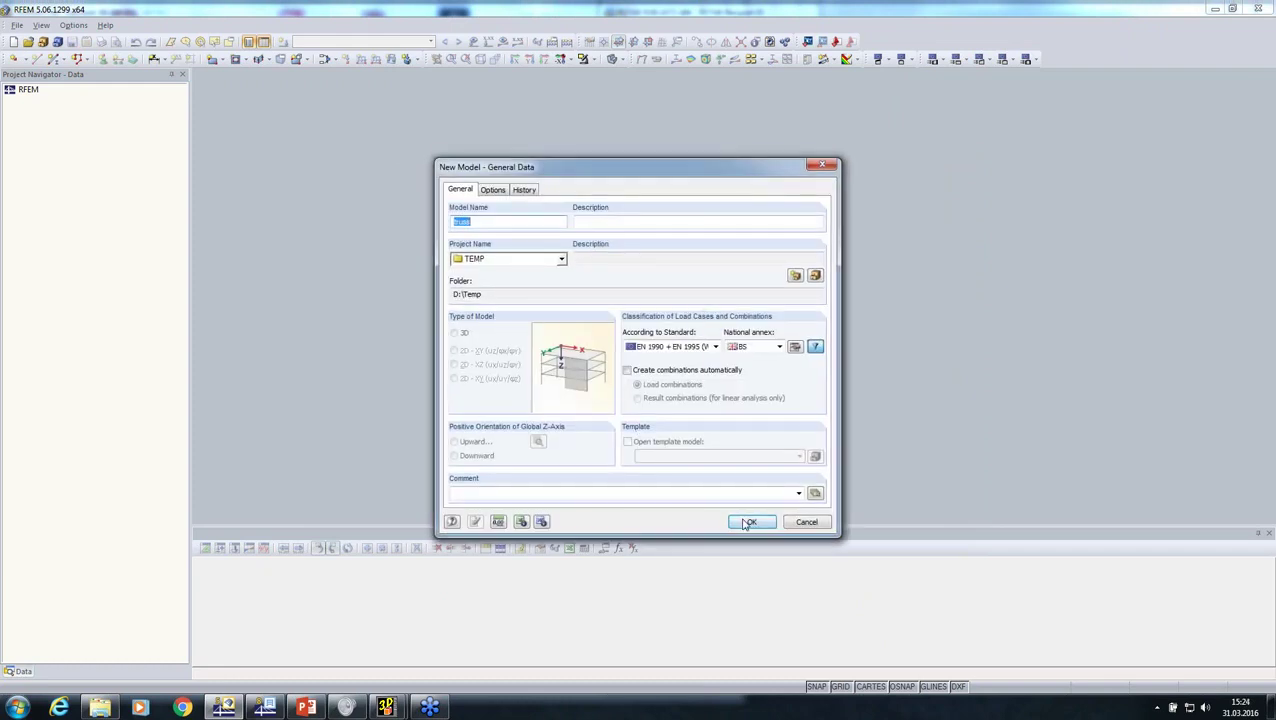
click(745, 524)
click(612, 373)
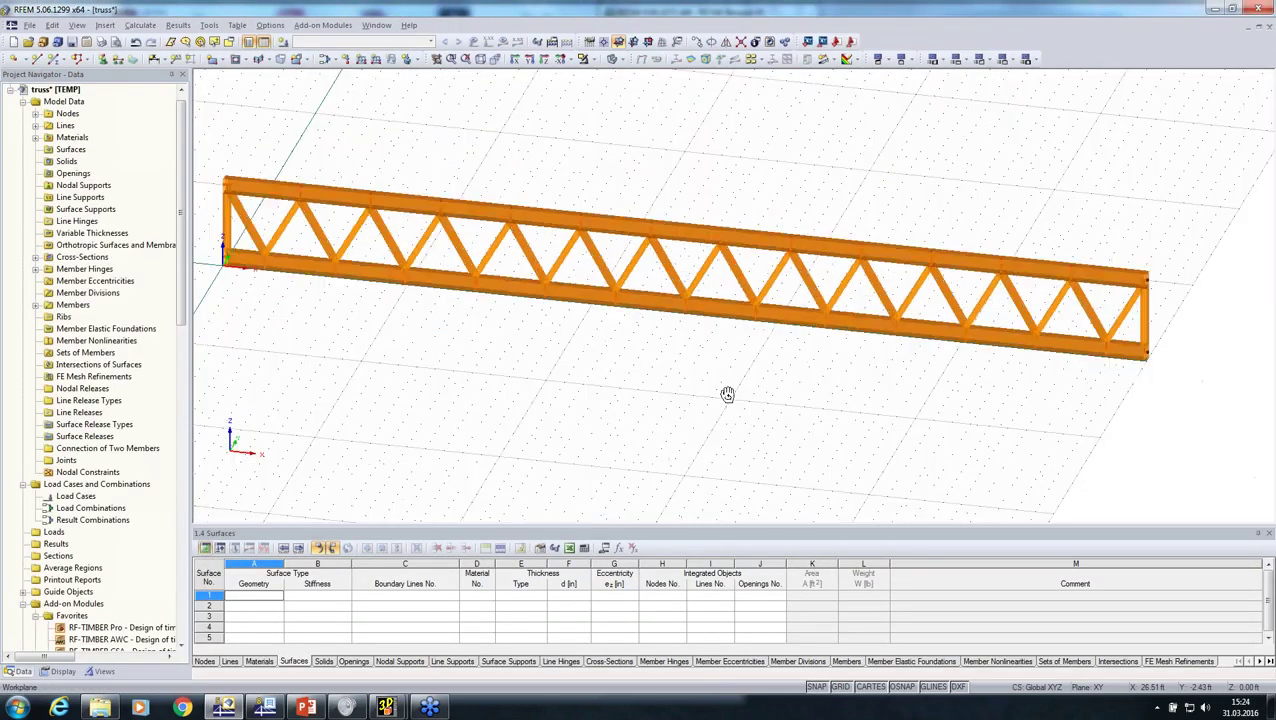
click(35, 139)
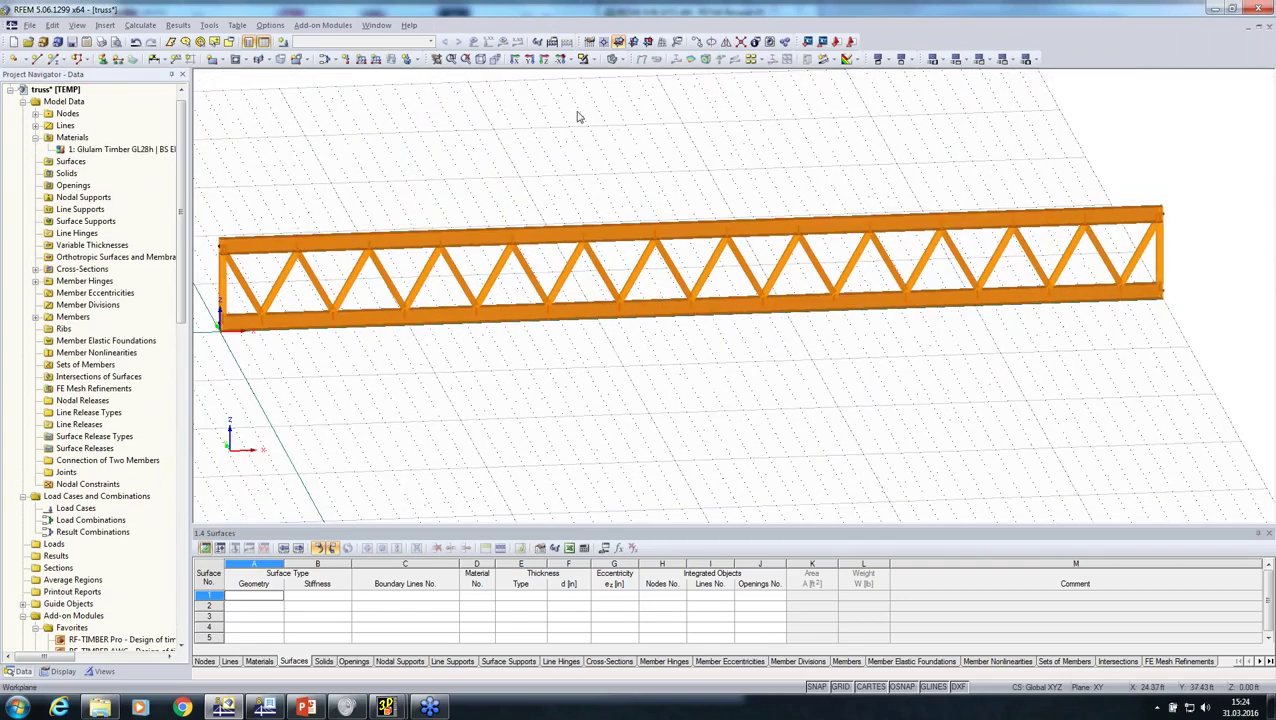
- Display the truss as a wireframe and change the model type to 2D - XZ
click(612, 60)
ctrl+middle_drag(648, 353, 561, 338)
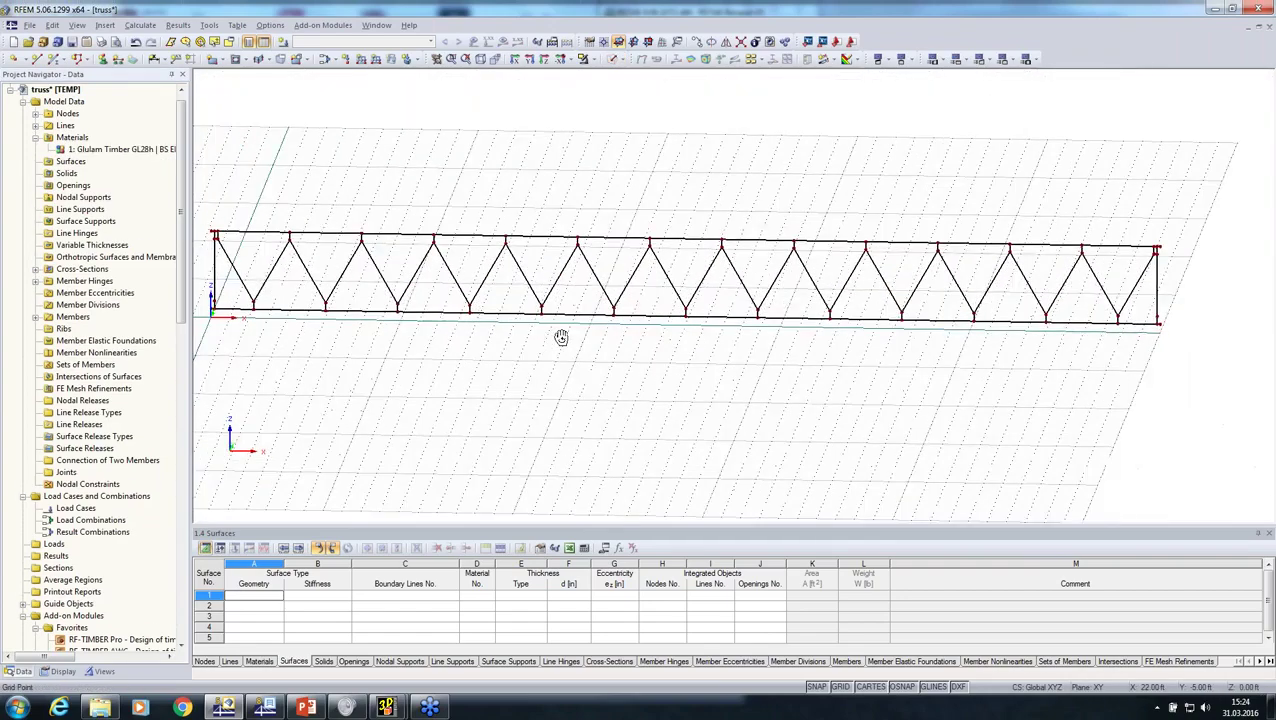
scroll(561, 338, up, 3)
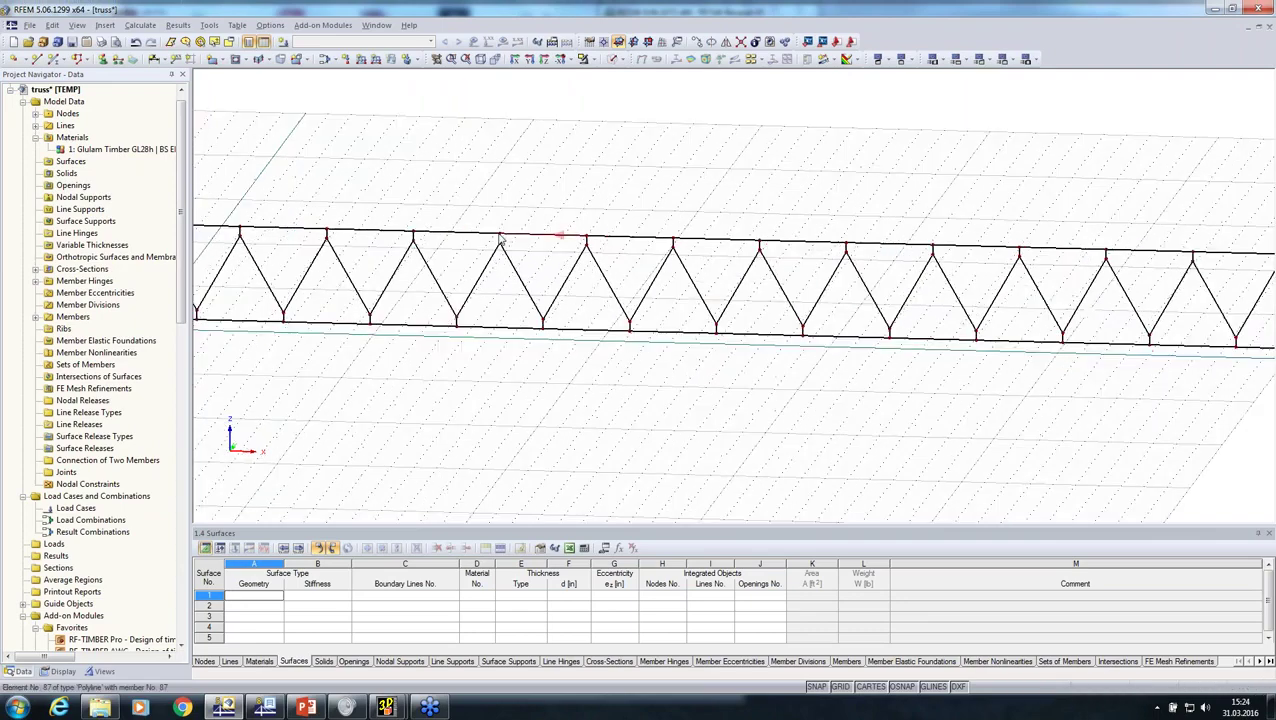
double_click(55, 89)
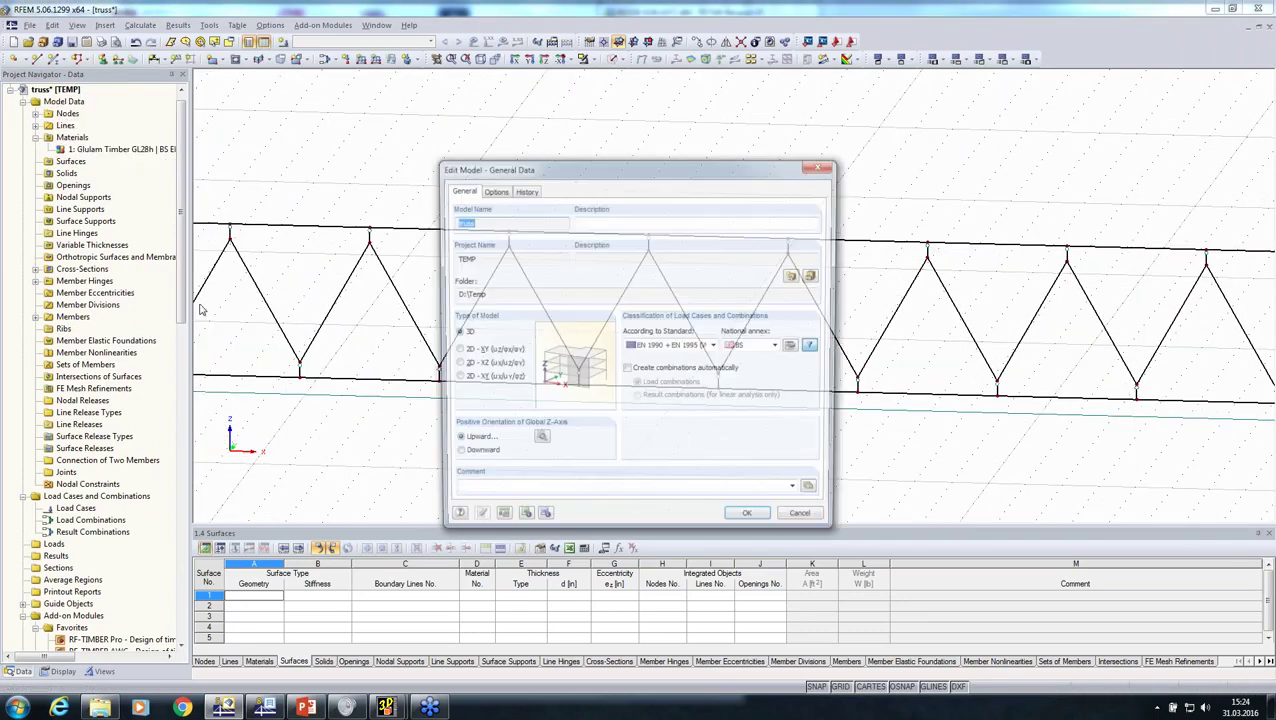
click(455, 364)
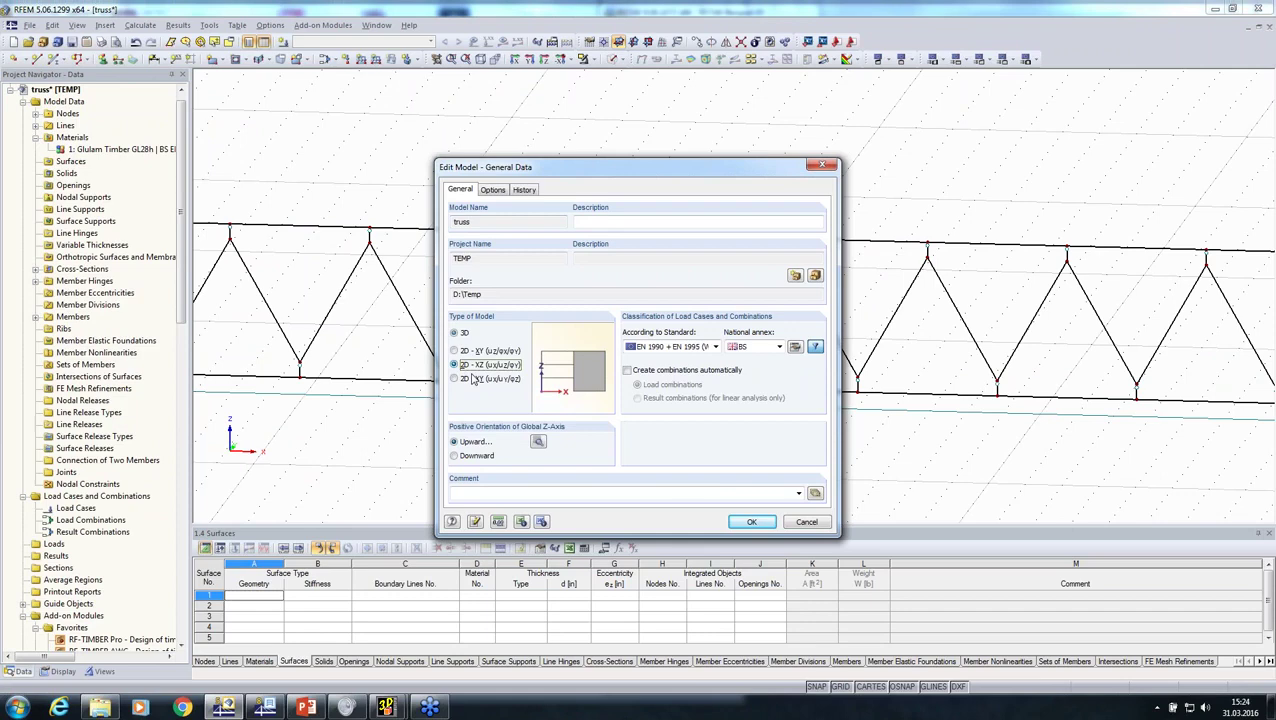
click(750, 521)
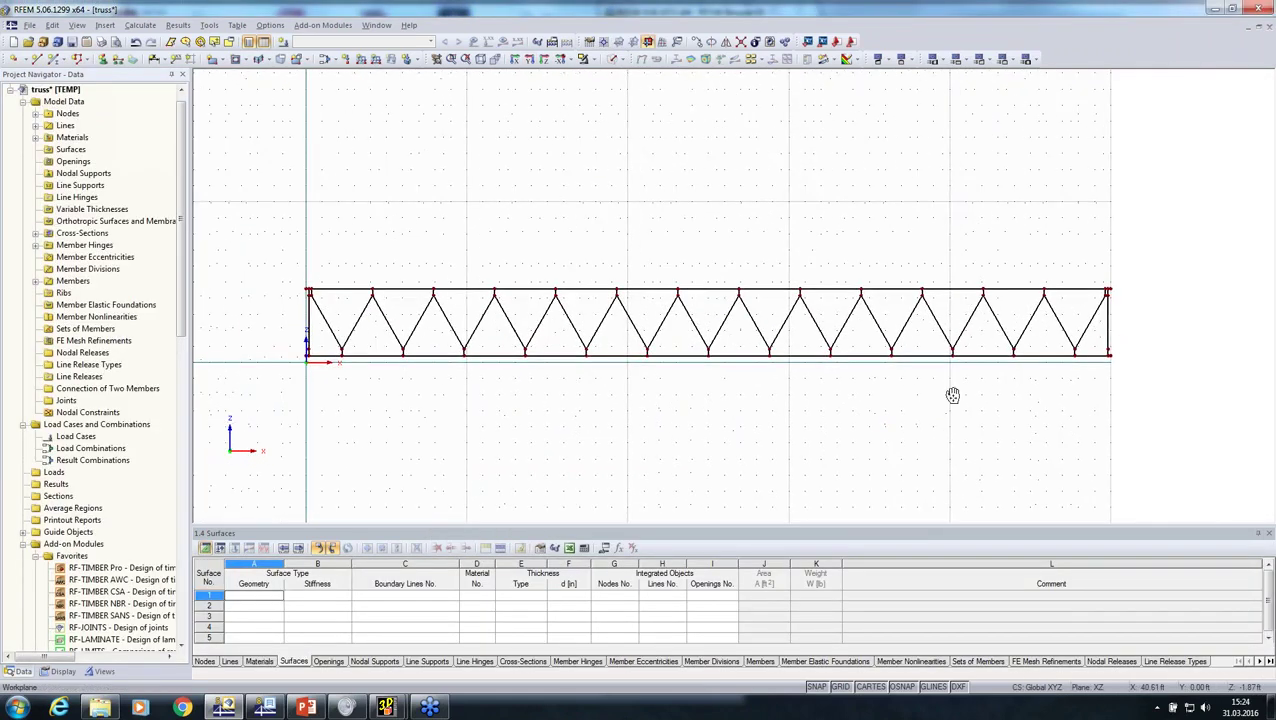
- Reverse the member orientation of the short vertical members connecting the diagonals to the top chord
scroll(1115, 295, up, 5)
scroll(1115, 295, up, 2)
drag(1083, 296, 358, 288)
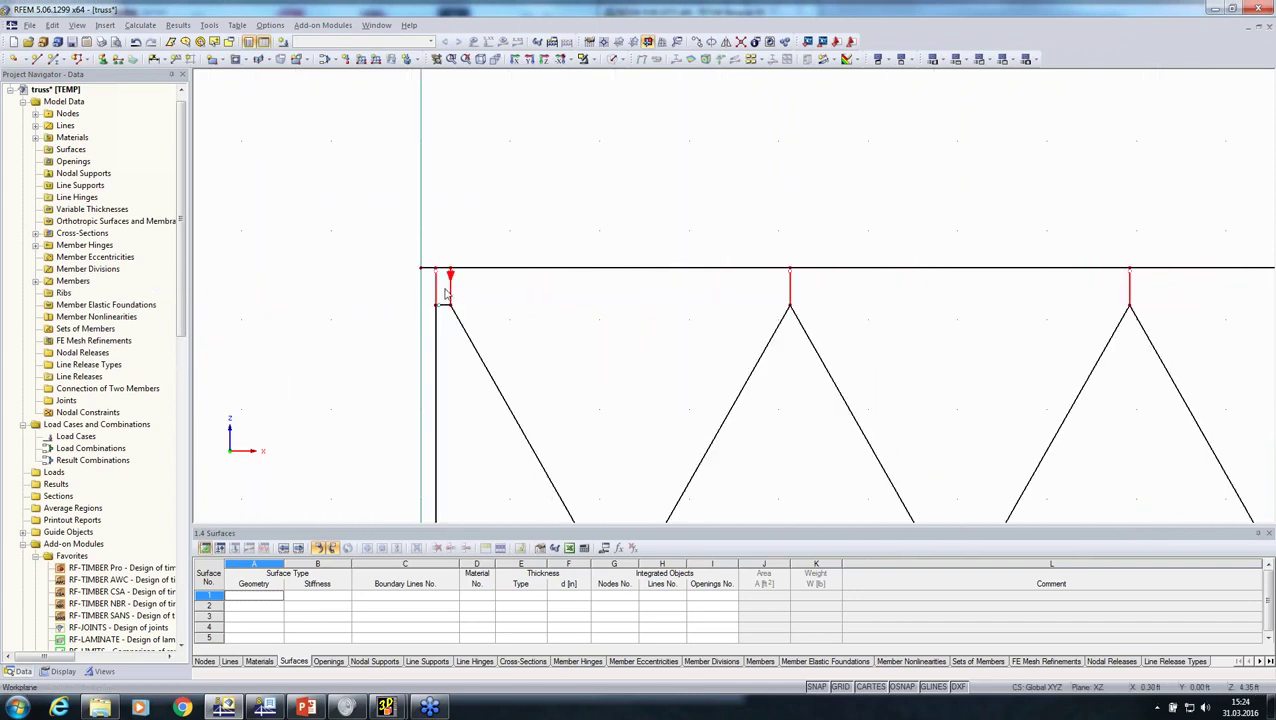
right_click(437, 285)
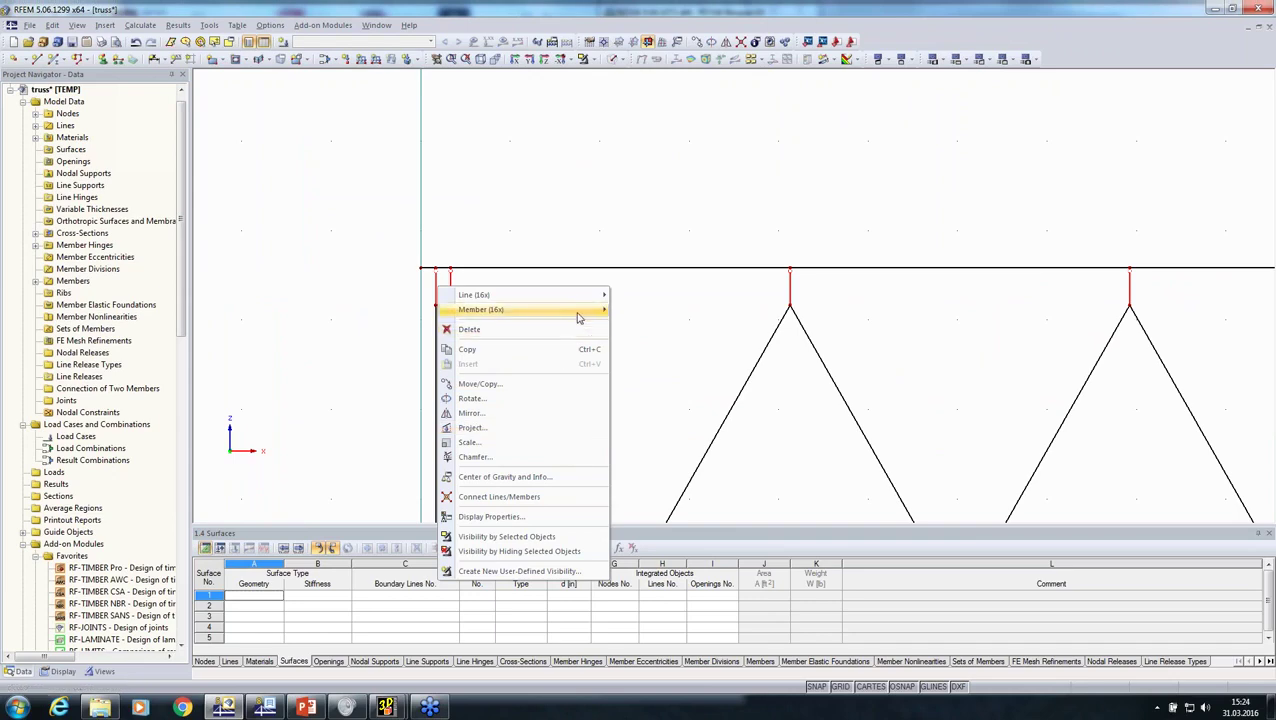
mouse_move(578, 310)
click(648, 458)
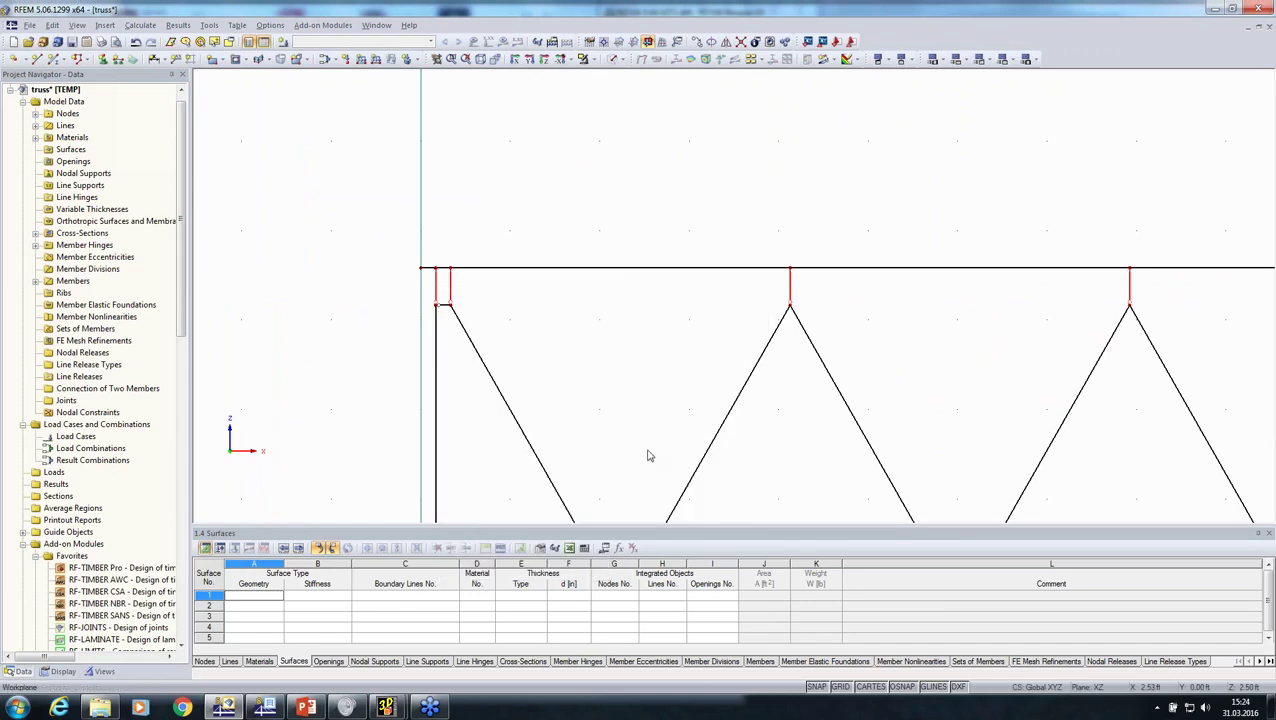
- Create a set of continuous members from all members of the truss's top chord
scroll(400, 260, down, 5)
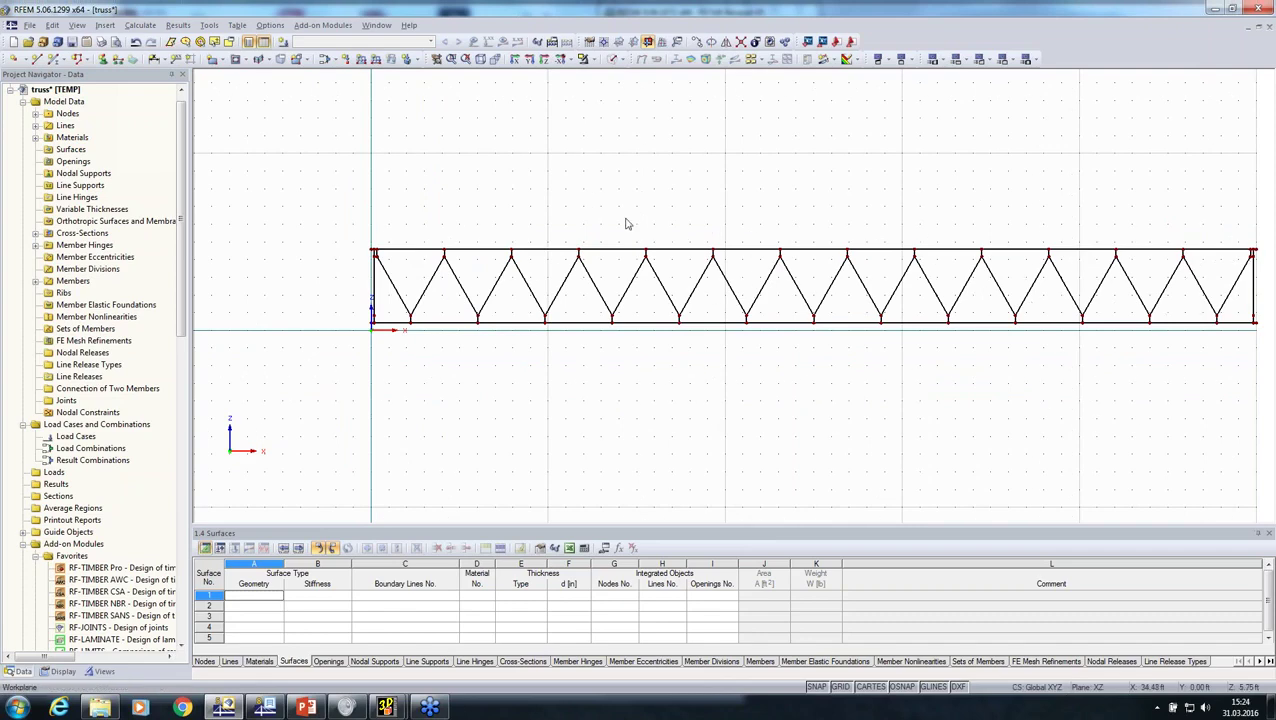
drag(319, 207, 1072, 258)
scroll(752, 256, up, 2)
right_click(752, 258)
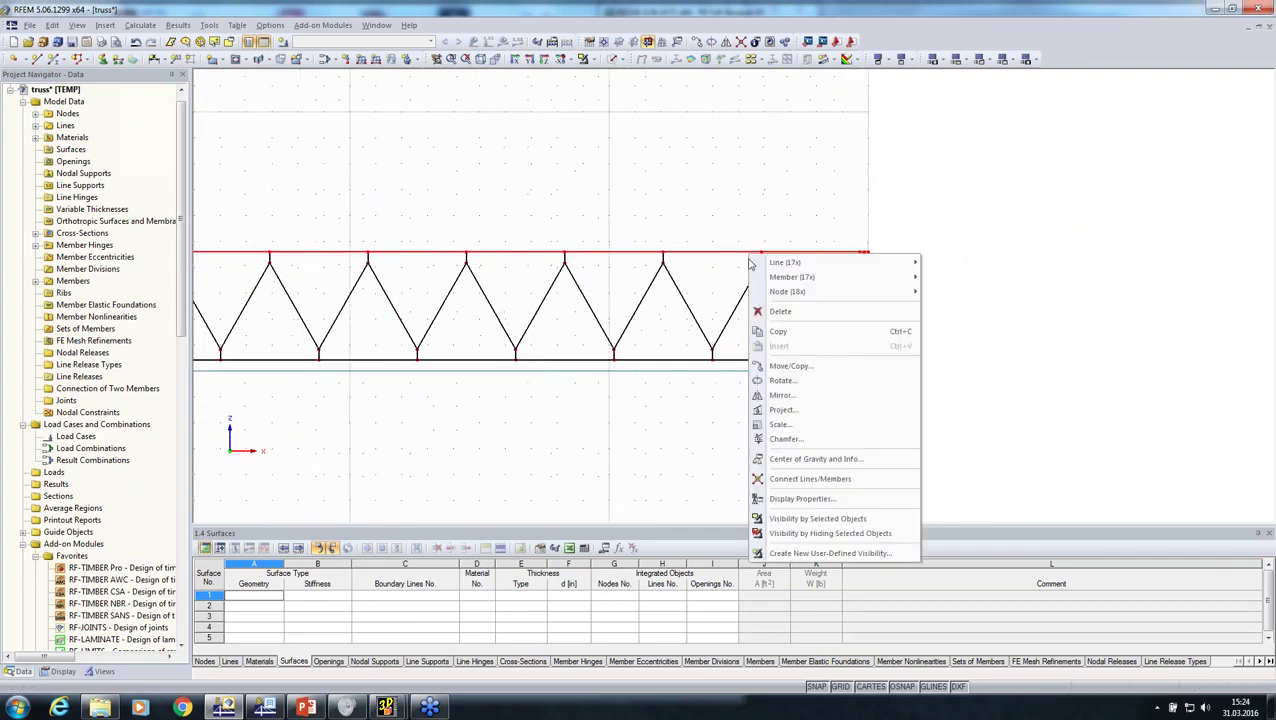
mouse_move(880, 277)
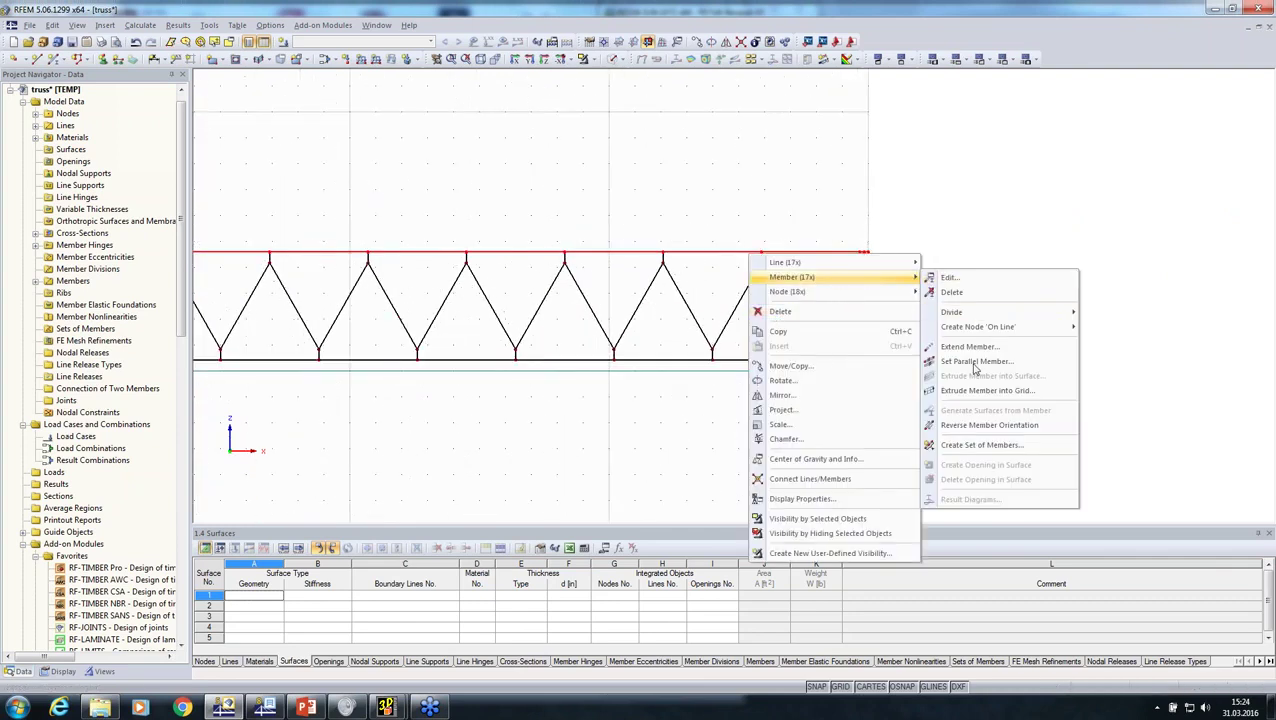
click(978, 445)
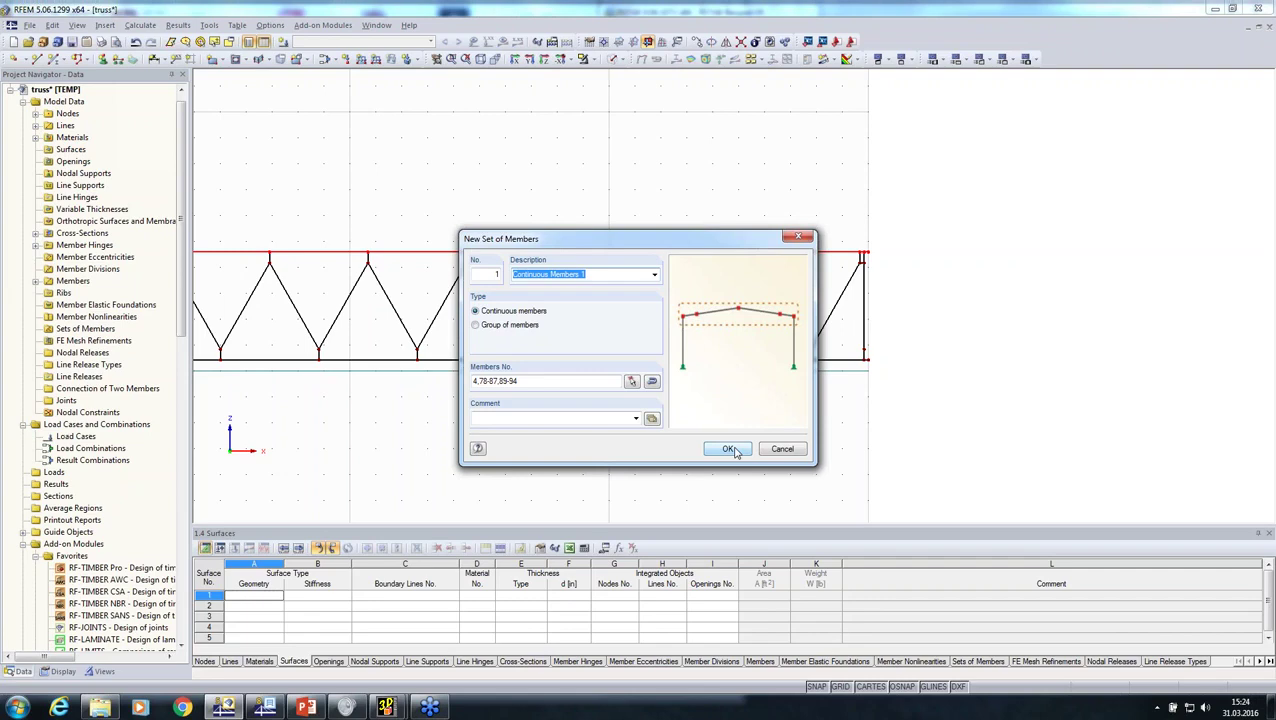
click(729, 448)
- Place a hinged nodal support on the bottom chord node below the truss's left end post
scroll(661, 461, down, 2)
middle_drag(581, 447, 1031, 363)
click(1031, 363)
click(103, 60)
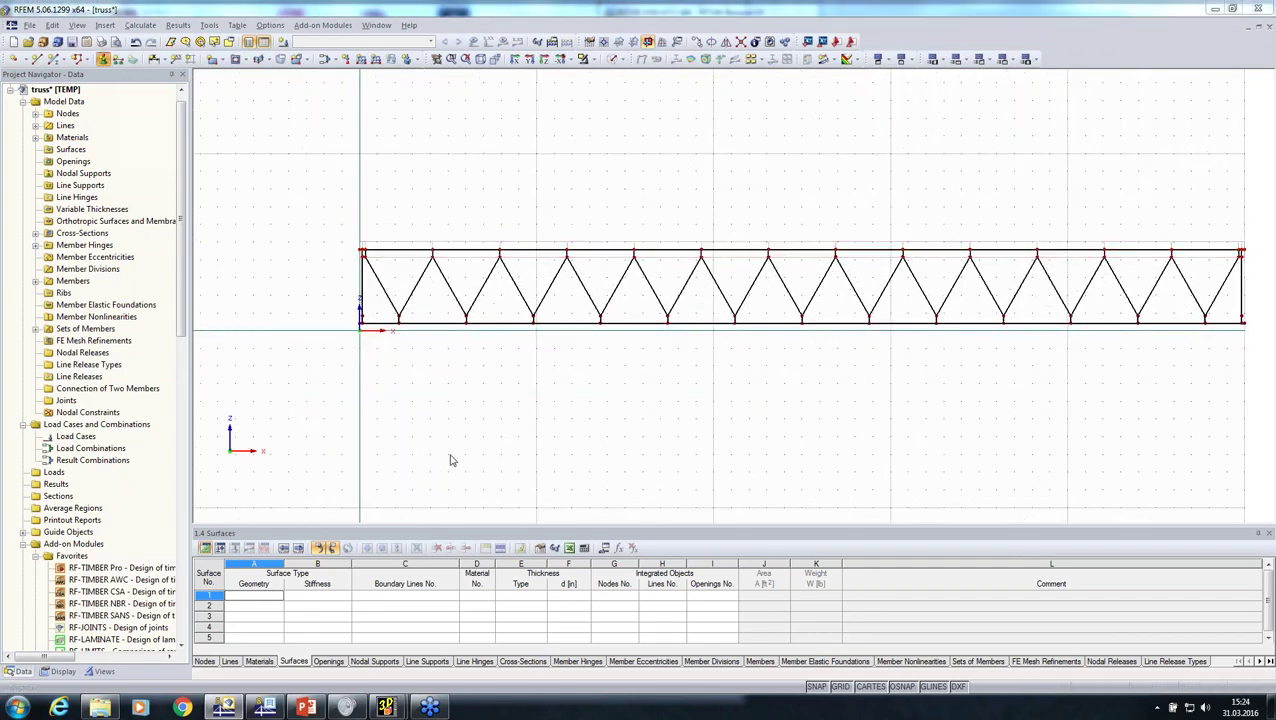
click(762, 473)
scroll(350, 330, up, 4)
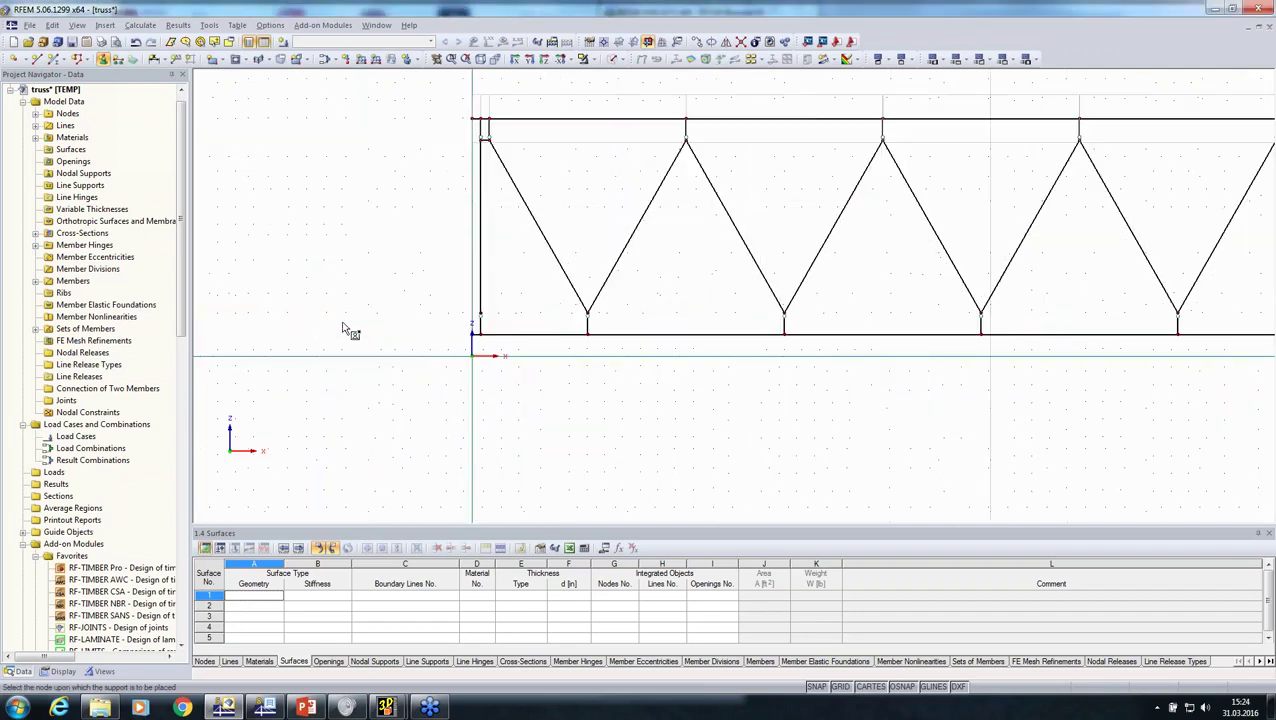
click(547, 337)
scroll(549, 411, down, 5)
right_click(717, 466)
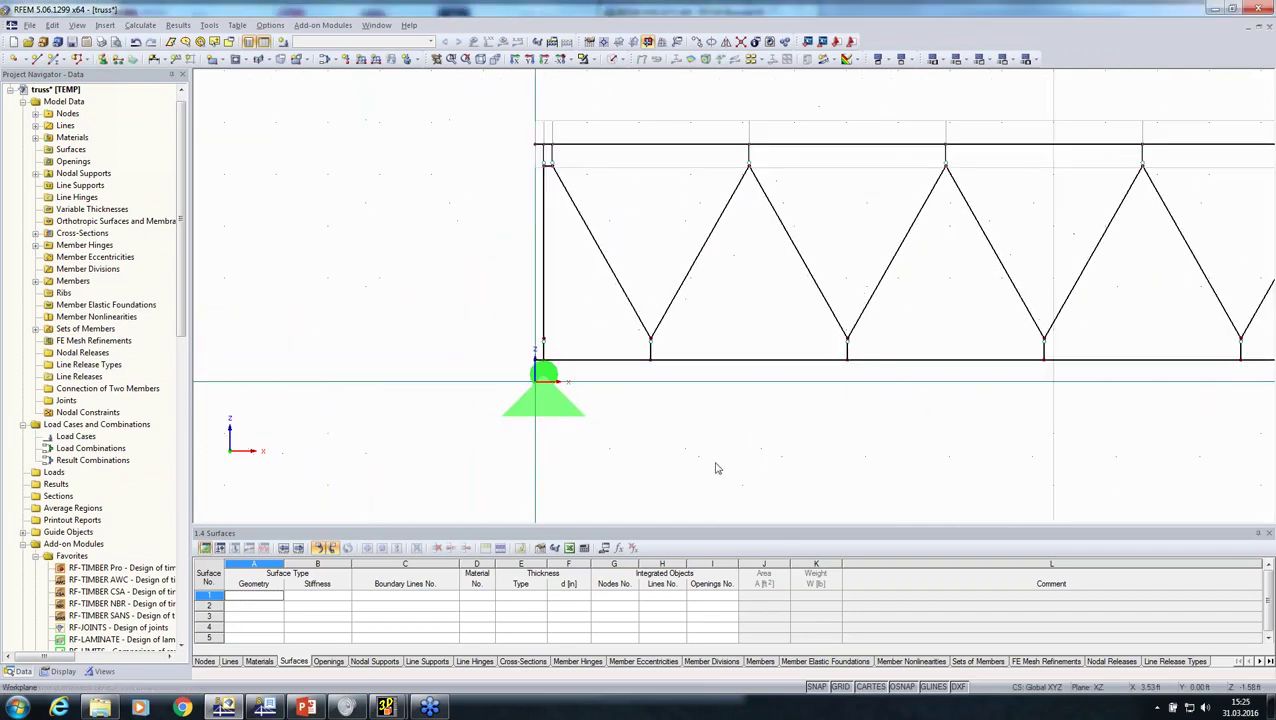
- Define a new nodal support type with displacement free in X and fixed in Z, and accept it for placement
middle_drag(717, 466, 311, 344)
click(102, 59)
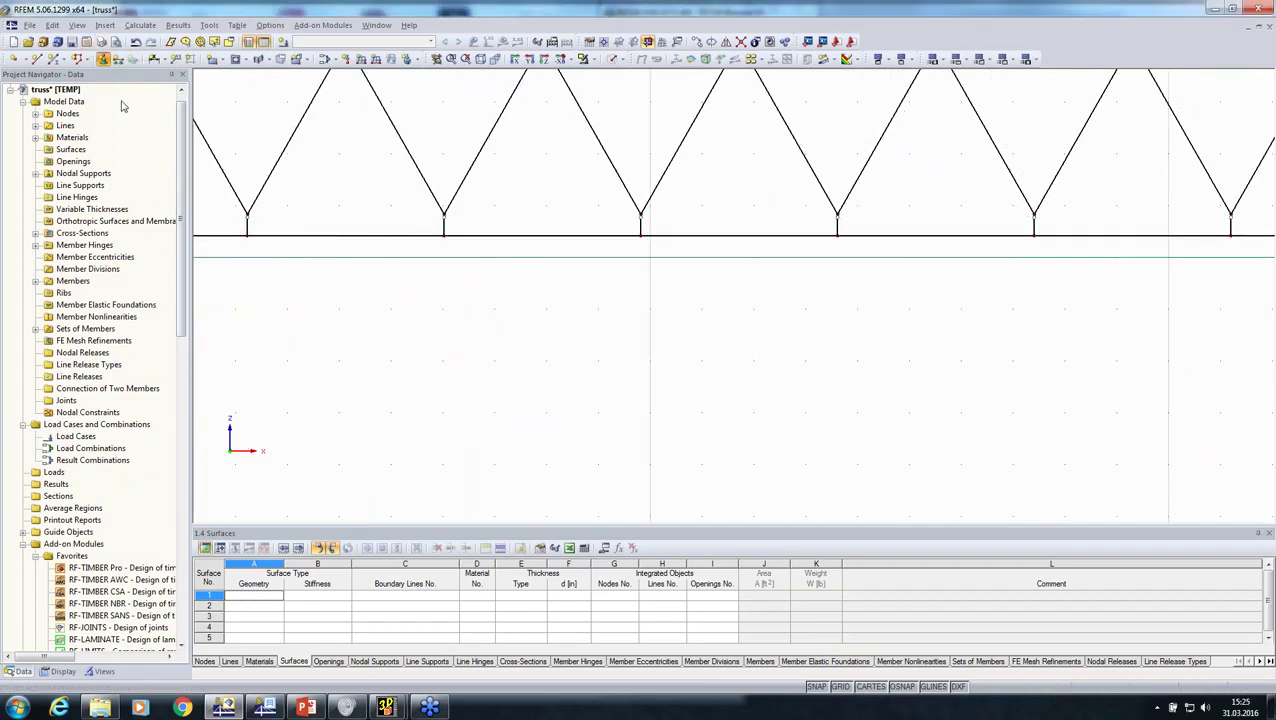
click(636, 255)
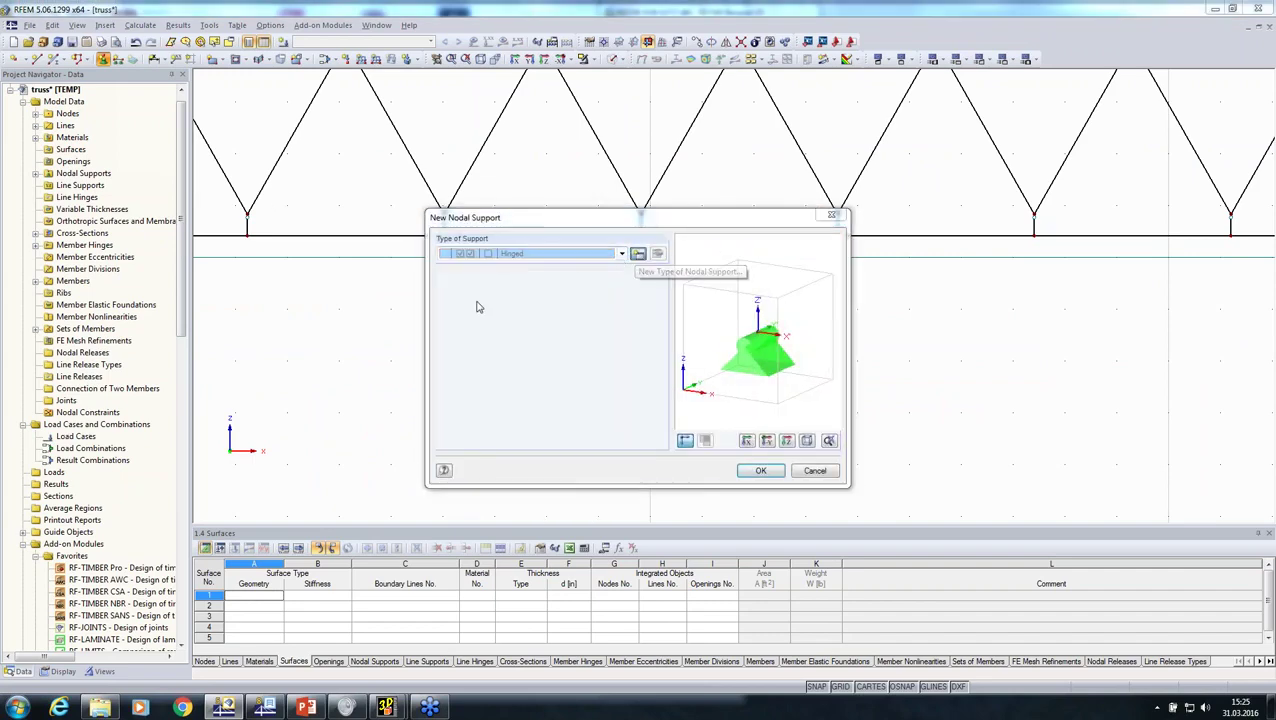
click(454, 361)
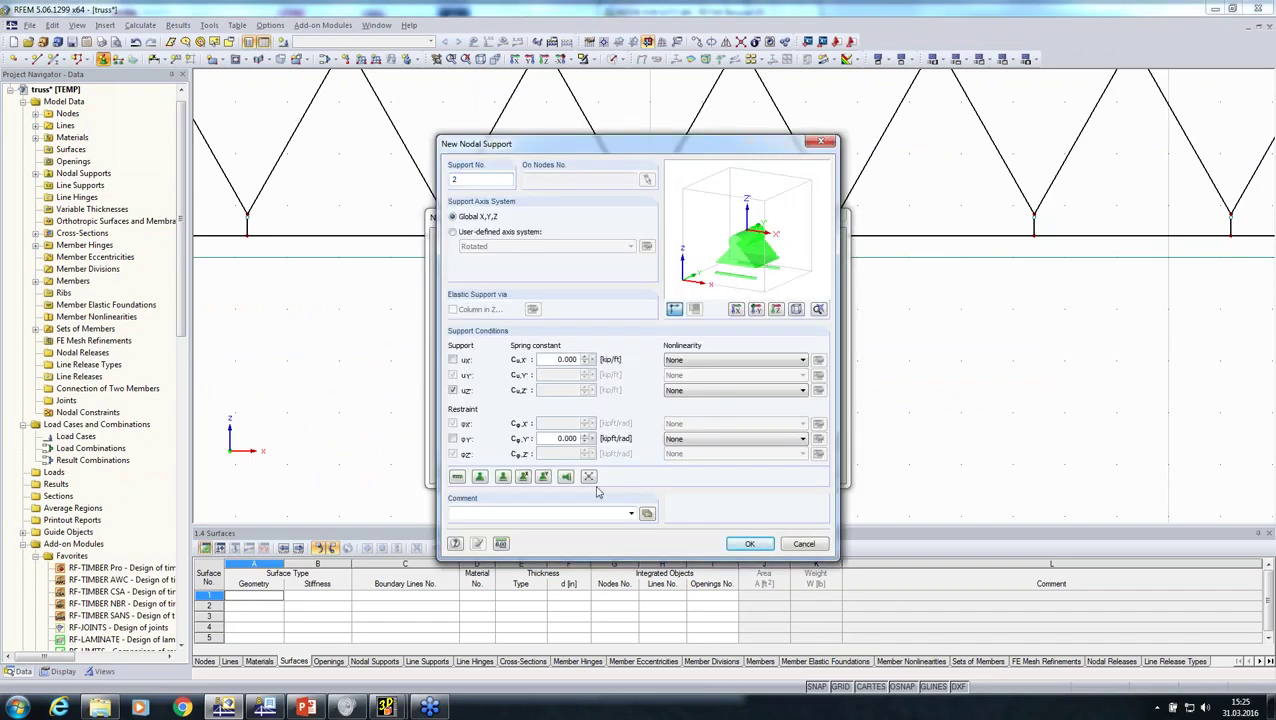
click(748, 543)
click(751, 470)
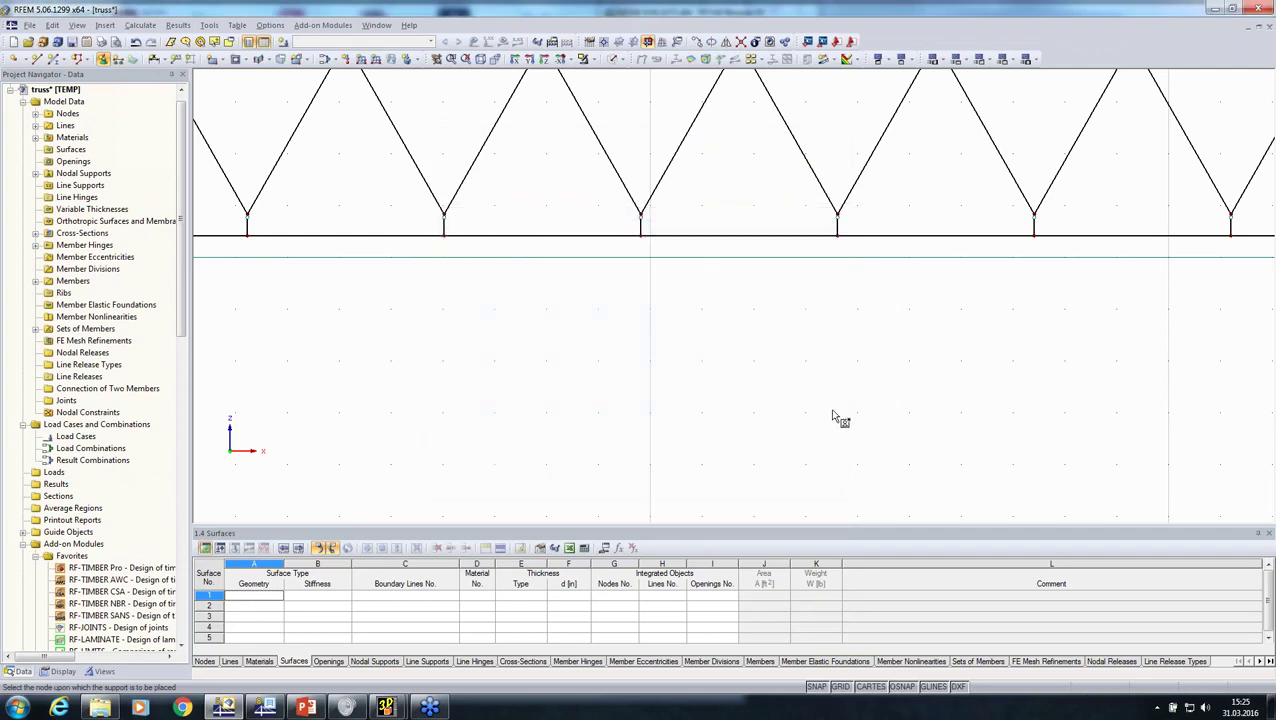
- Place the sliding support on the bottom chord node below the truss's right end post
scroll(845, 408, down, 7)
middle_drag(942, 405, 331, 329)
scroll(1215, 242, up, 1)
scroll(1219, 235, up, 3)
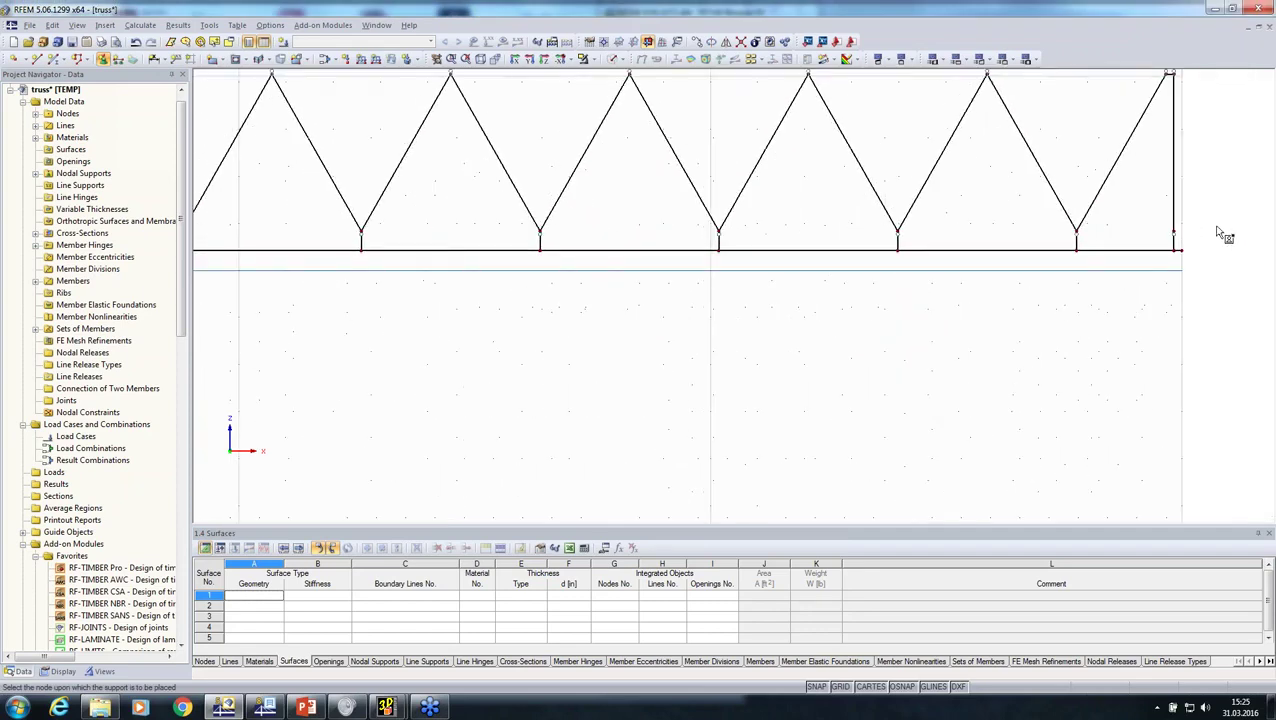
click(1159, 258)
scroll(988, 371, down, 4)
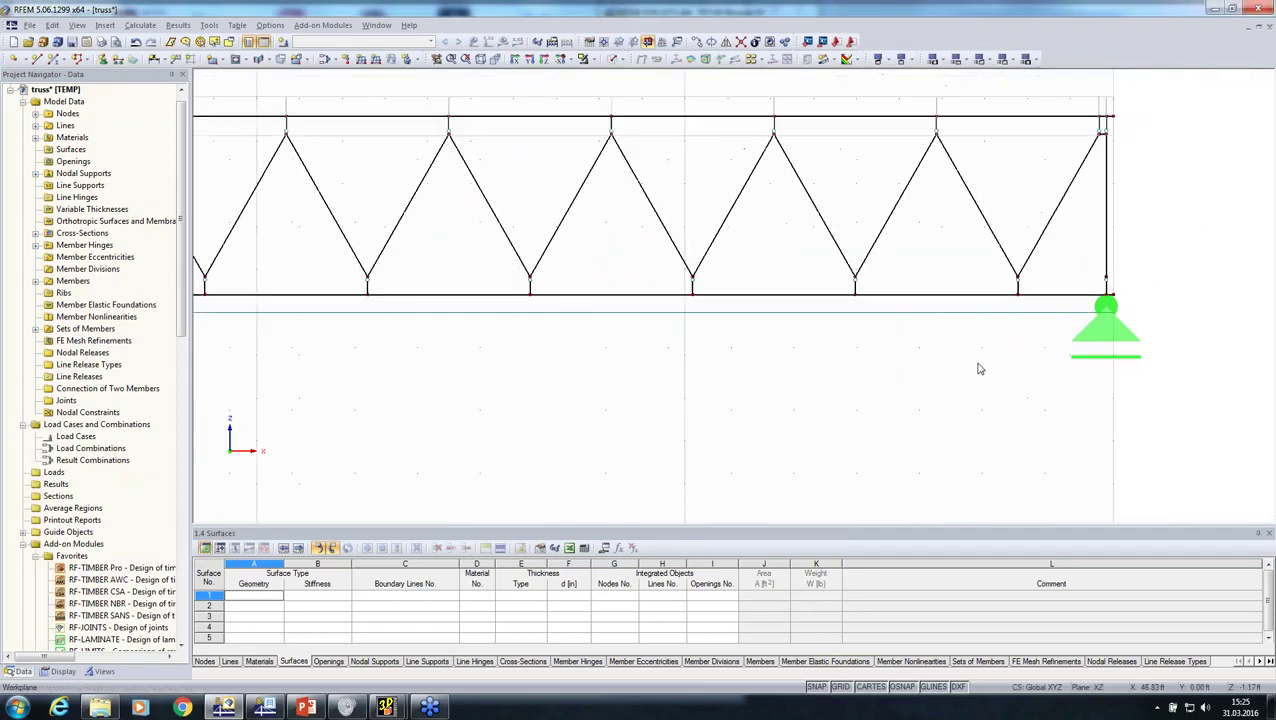
middle_drag(912, 381, 1077, 366)
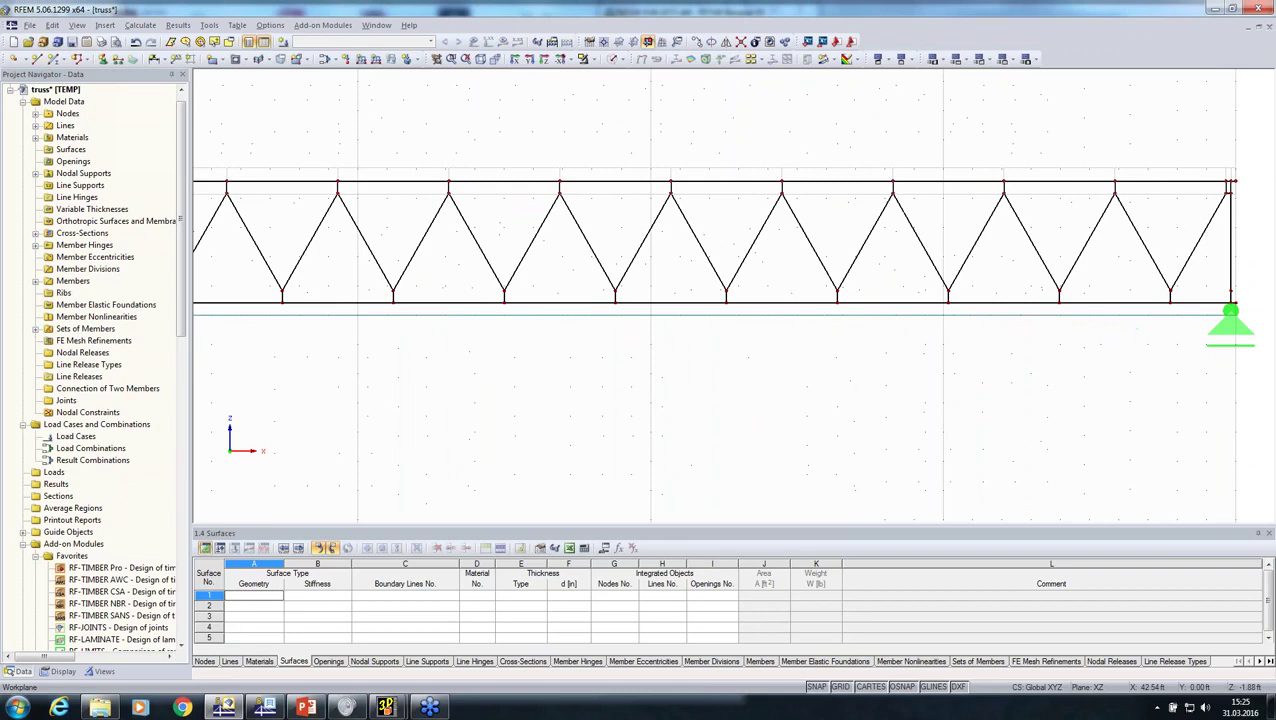
- Create load case LC1 with its default settings and apply a uniform load of -0.1 kip/ft in global ZL to the top chord's set of members
click(283, 41)
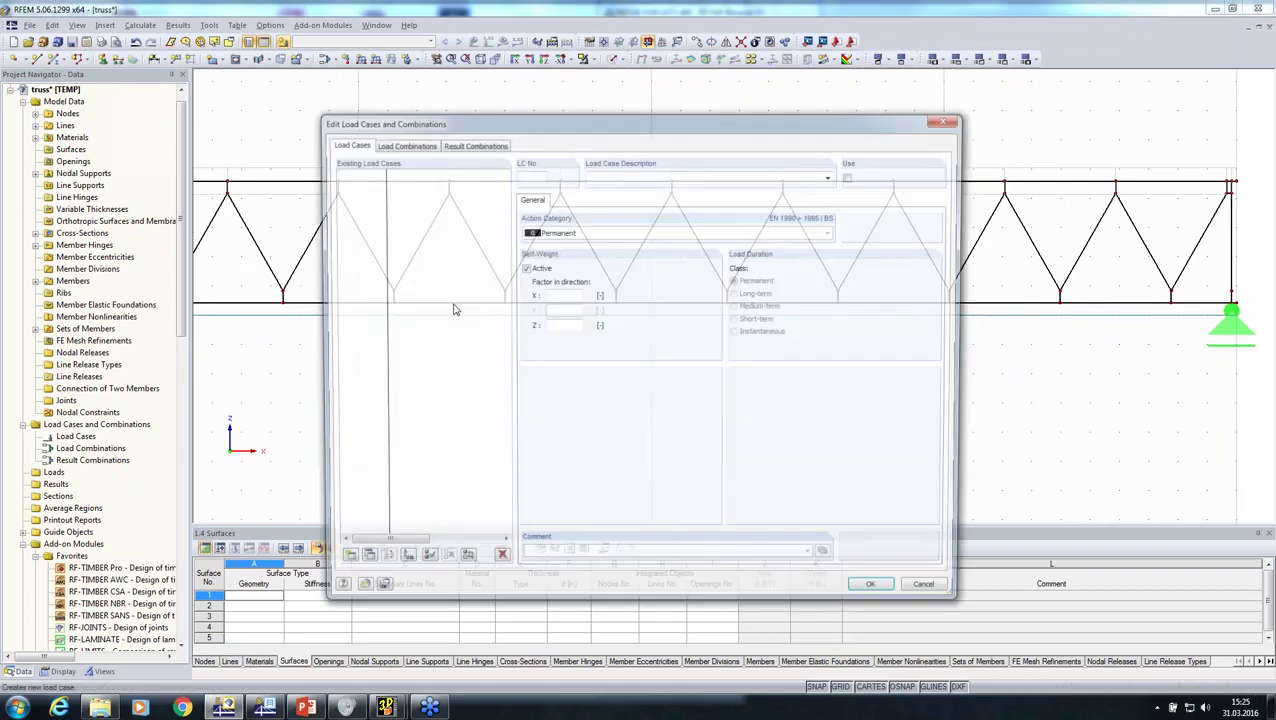
click(880, 586)
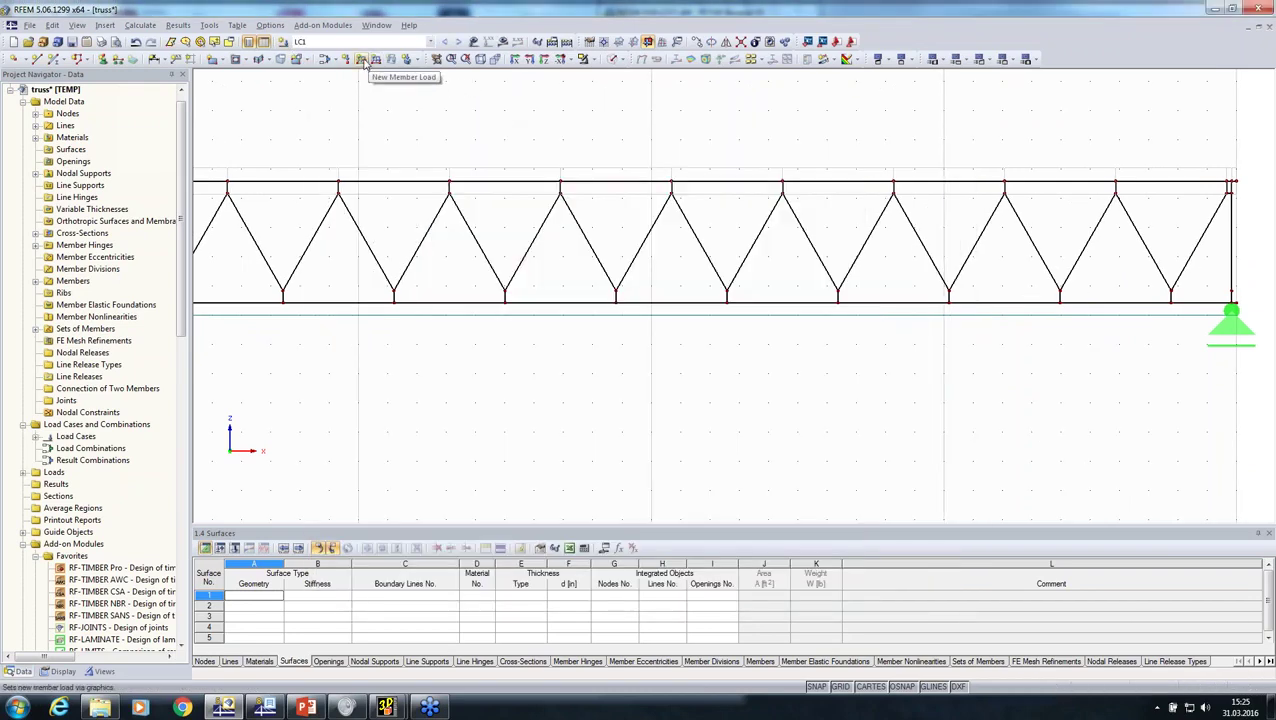
click(372, 60)
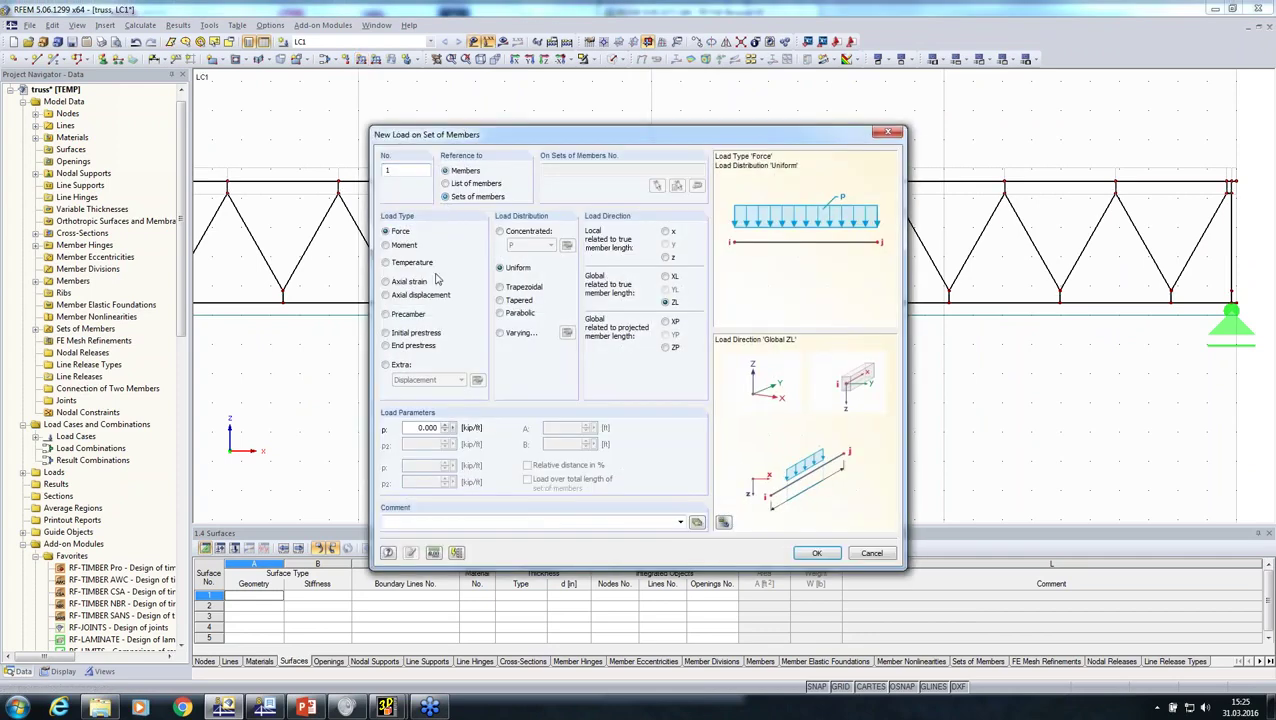
text(-0,1)
key(Return)
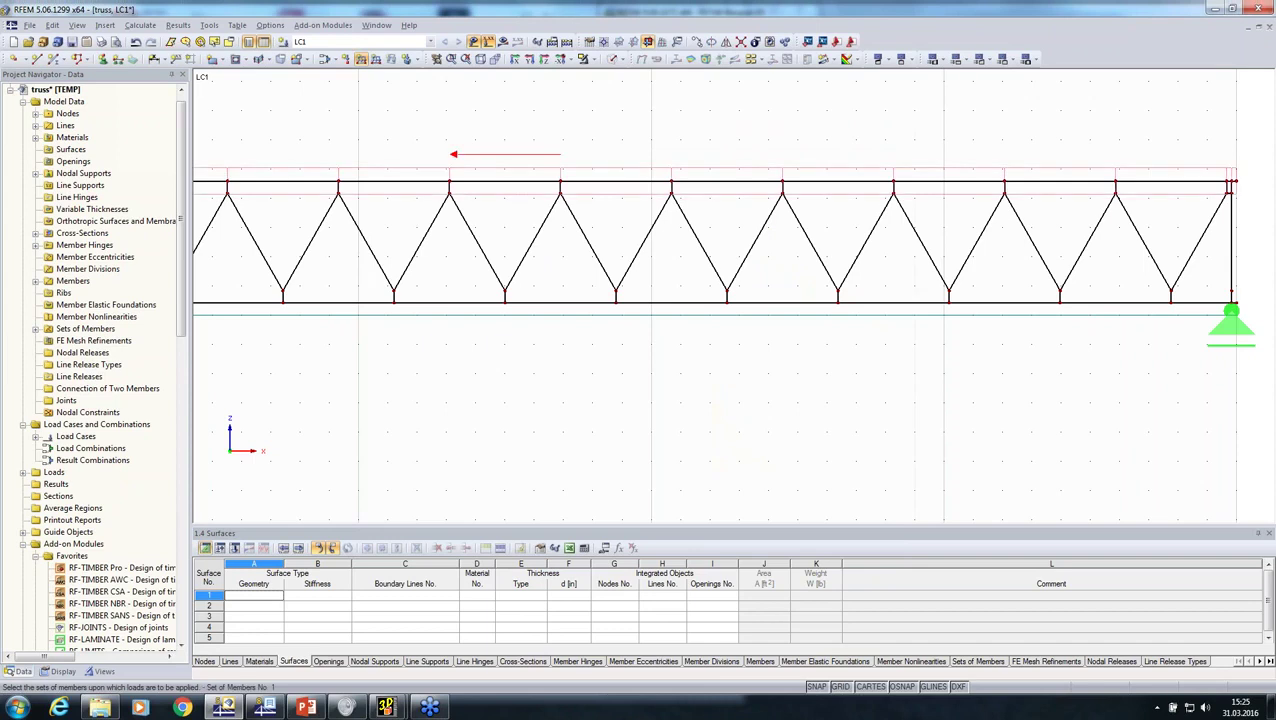
click(484, 184)
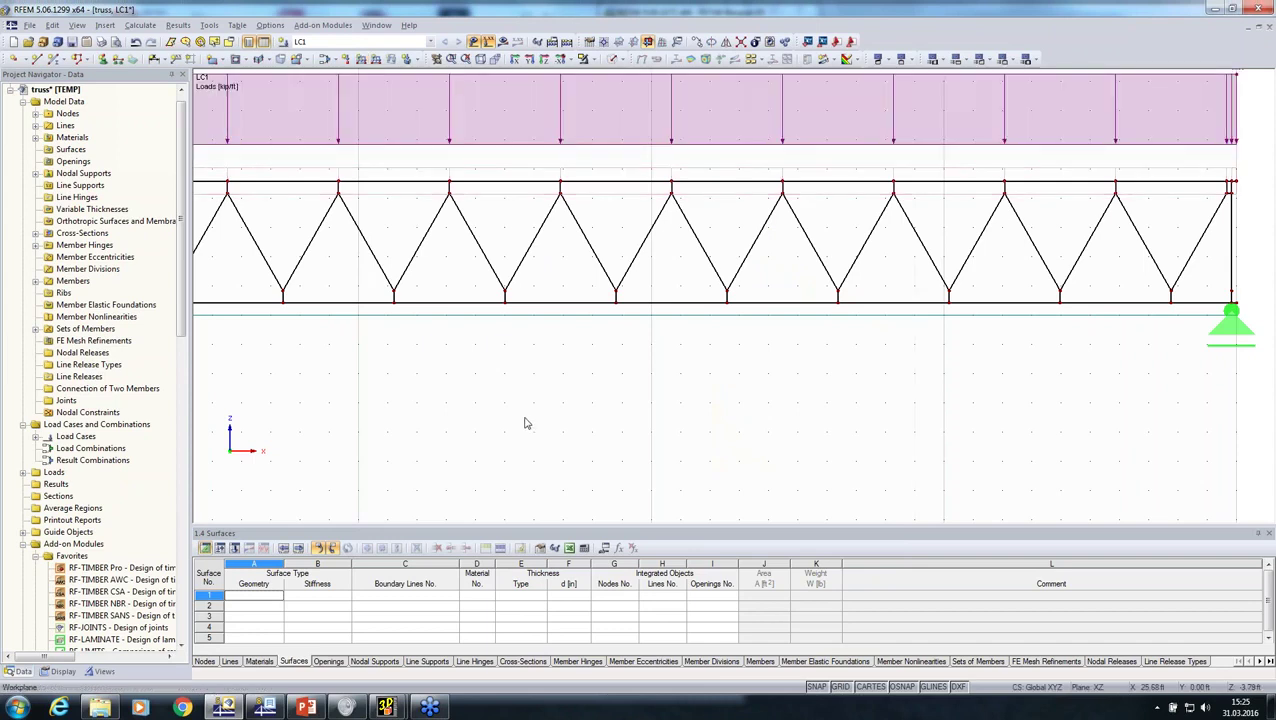
- Calculate load case LC1 and display the member bending moments My over the whole truss
scroll(524, 423, down, 3)
click(502, 41)
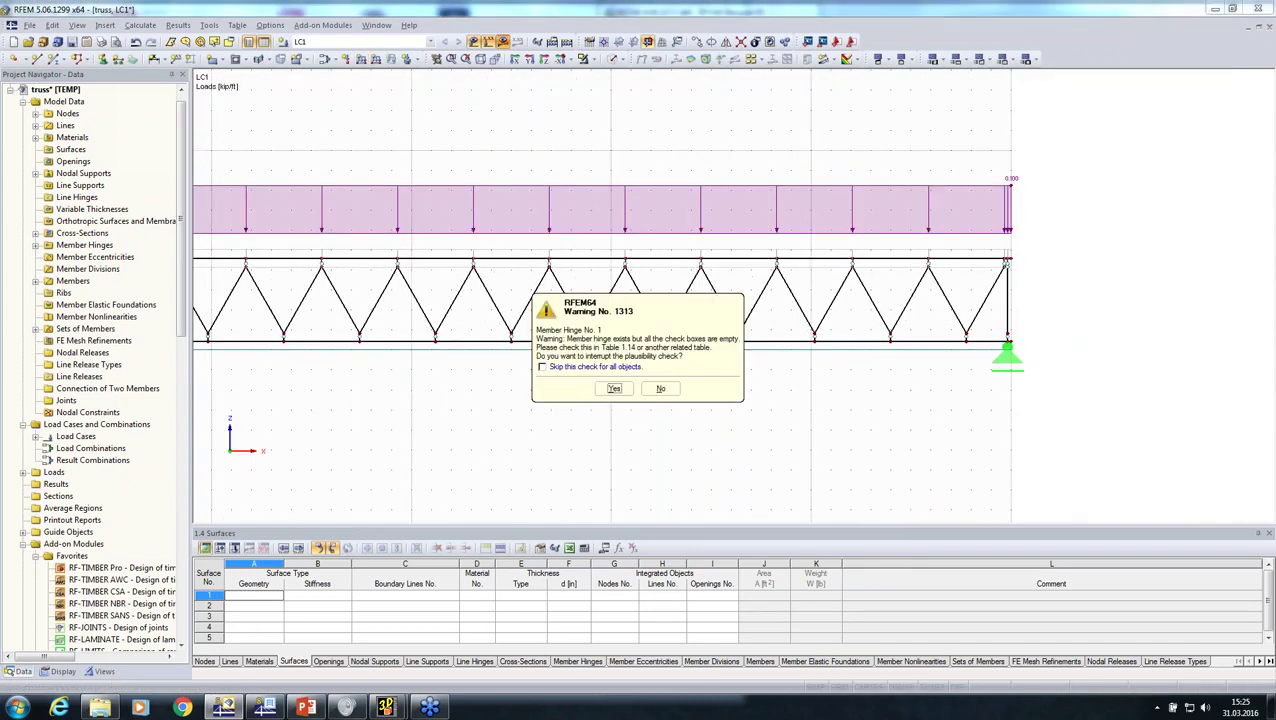
click(616, 388)
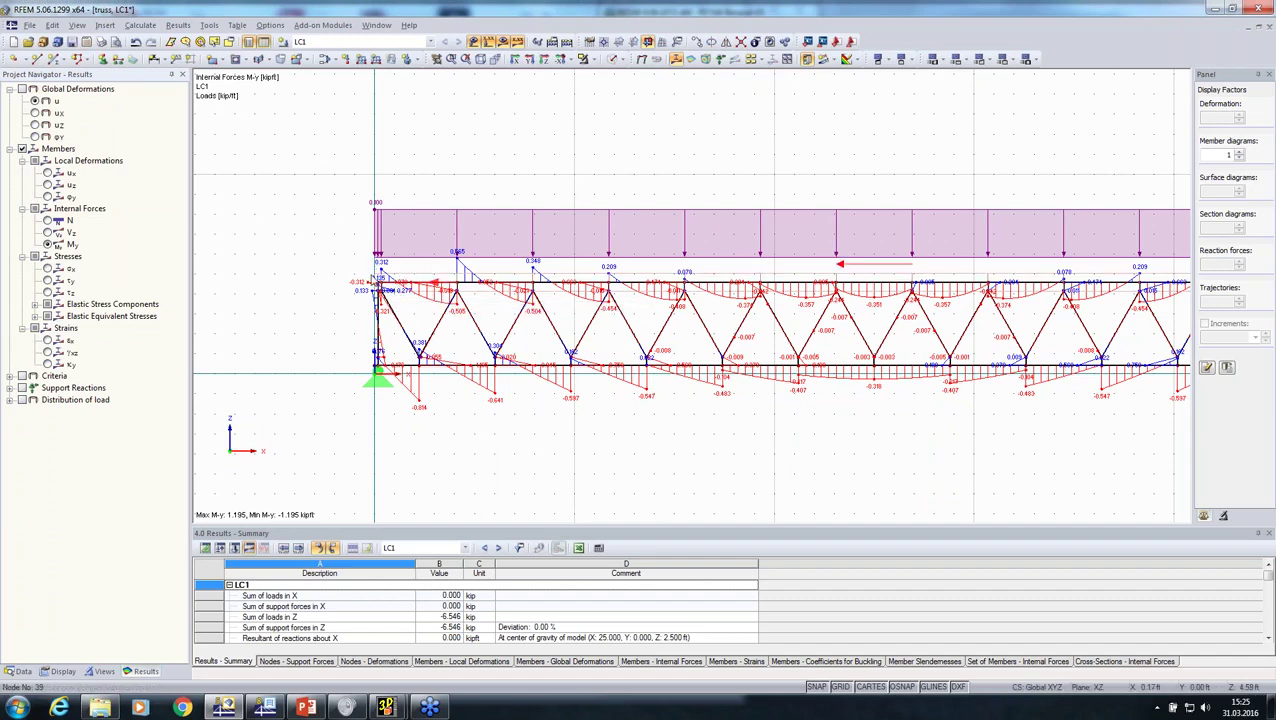
scroll(392, 284, down, 2)
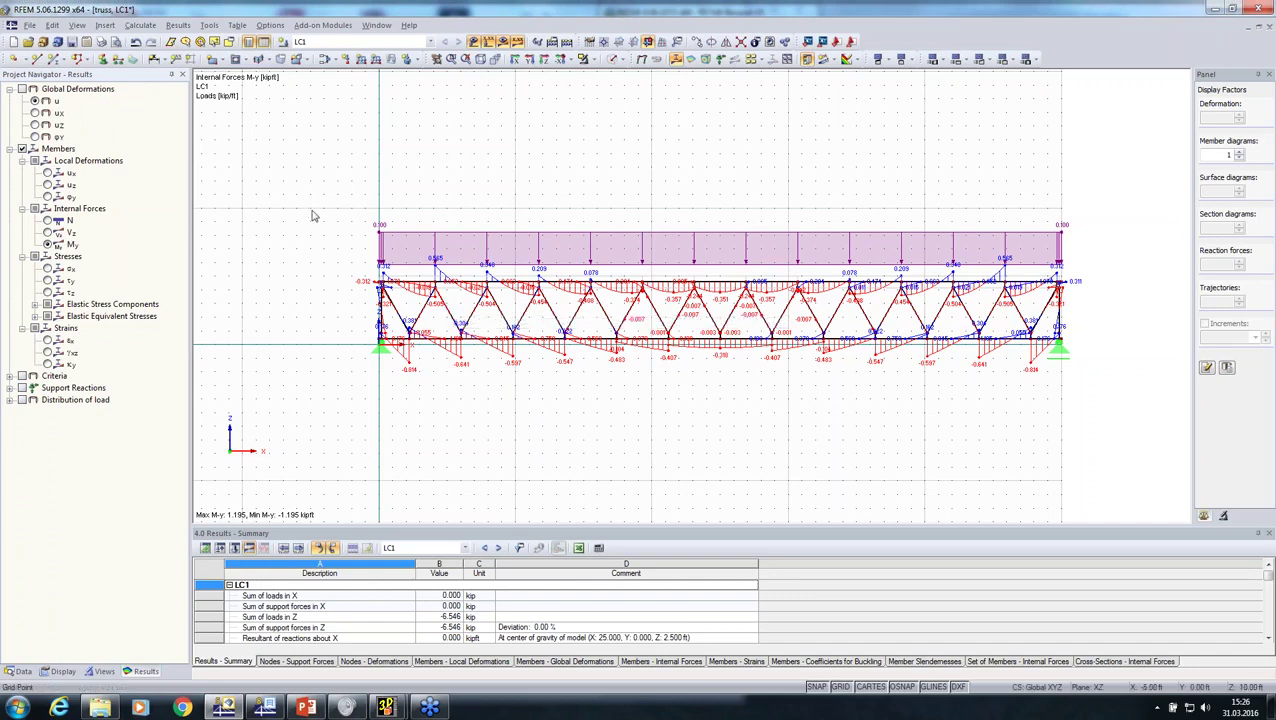
drag(310, 207, 1105, 493)
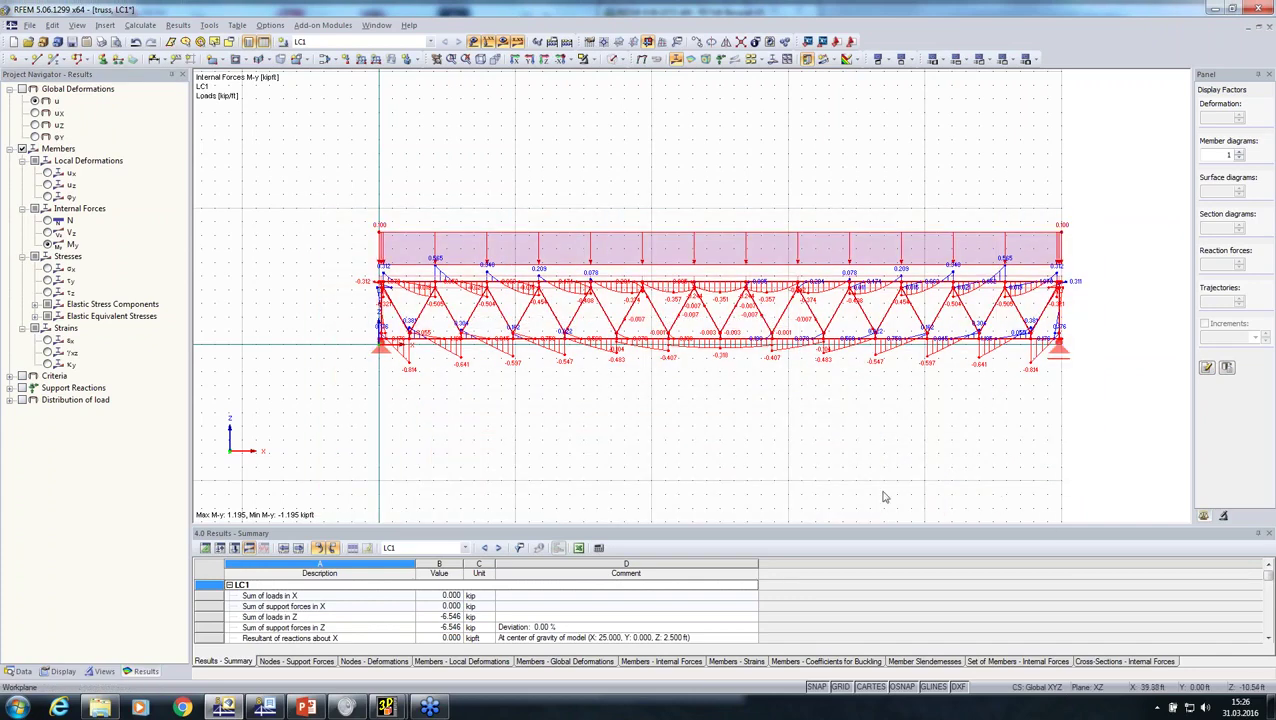
- Hide the results and change the truss diagonals' cross-section to Rectangle 5/5
click(21, 671)
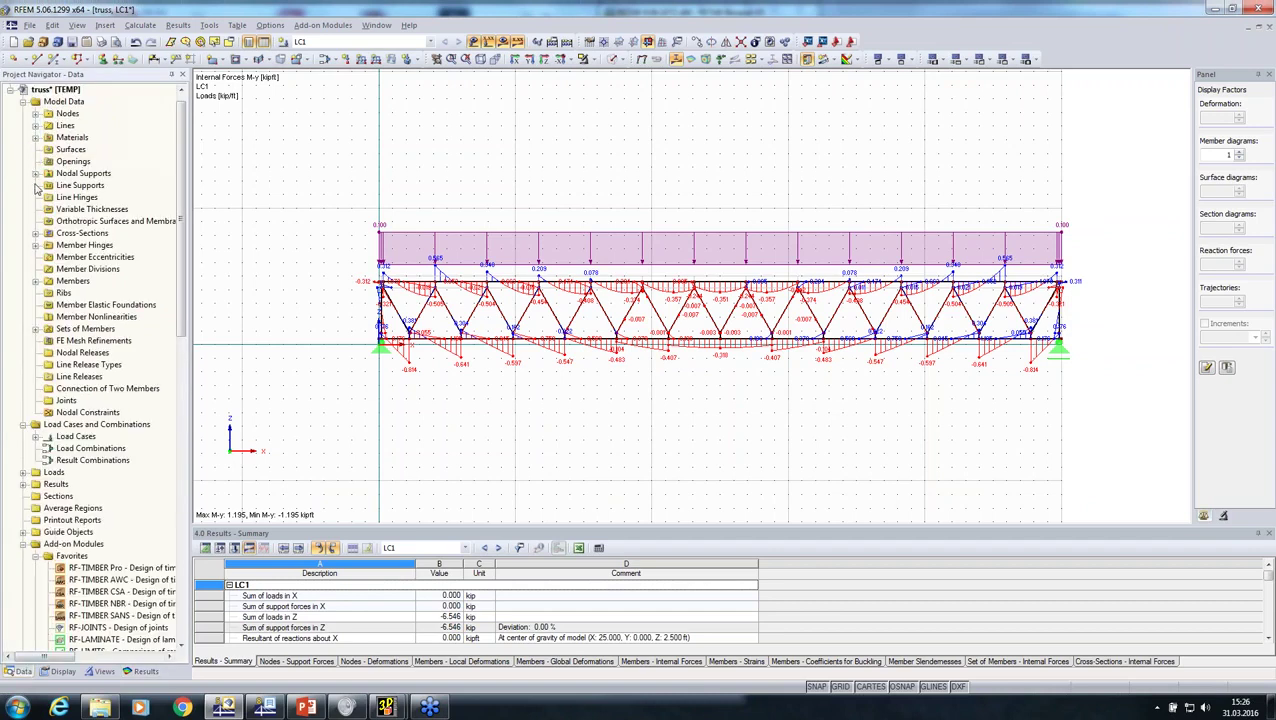
click(36, 235)
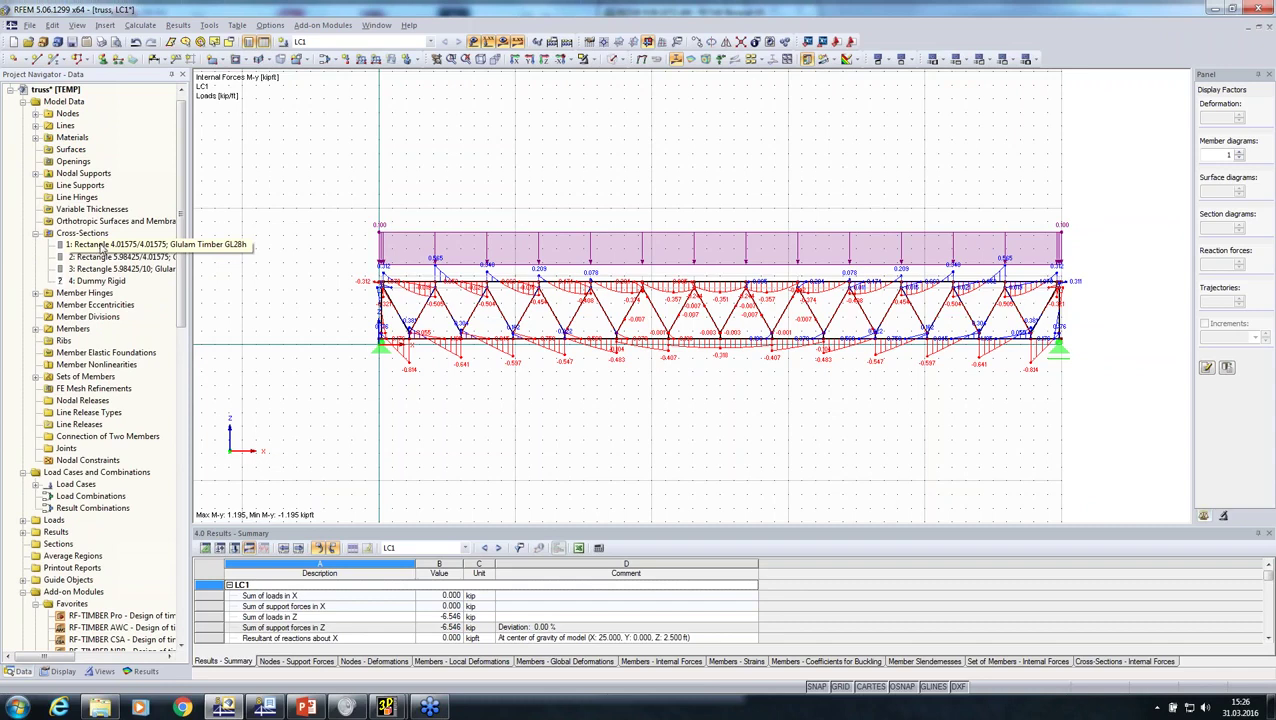
click(94, 257)
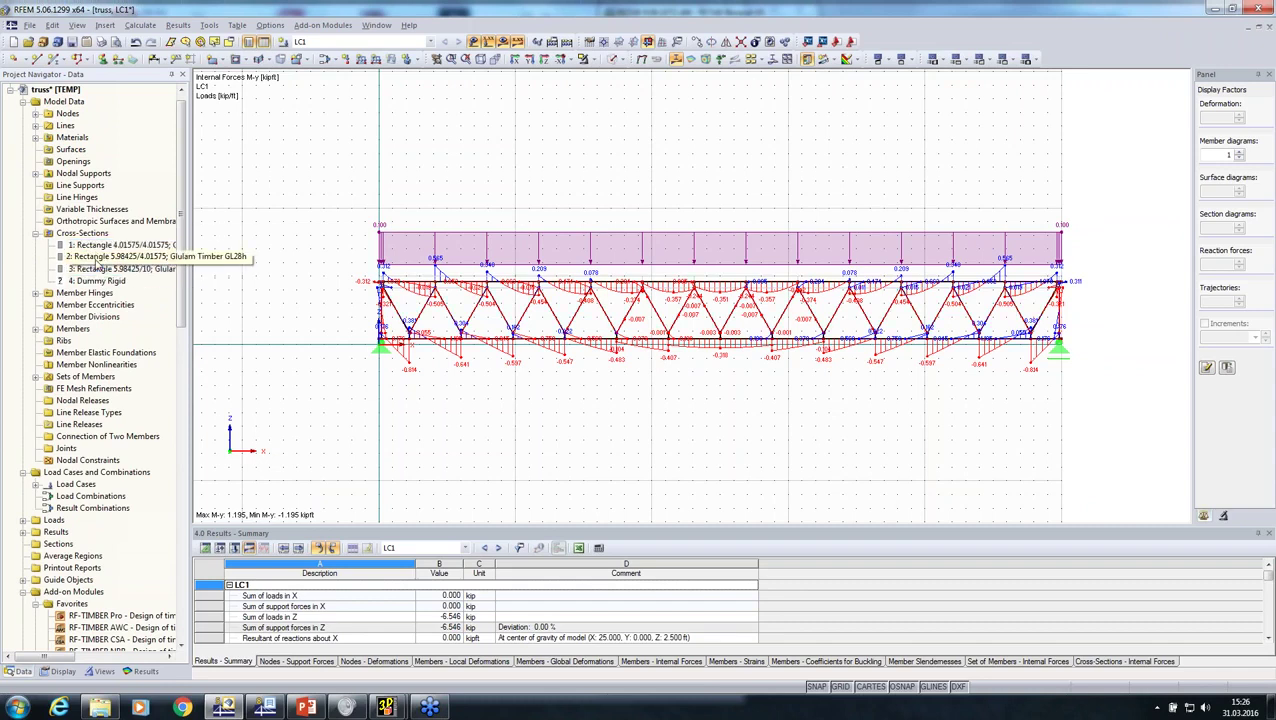
click(504, 43)
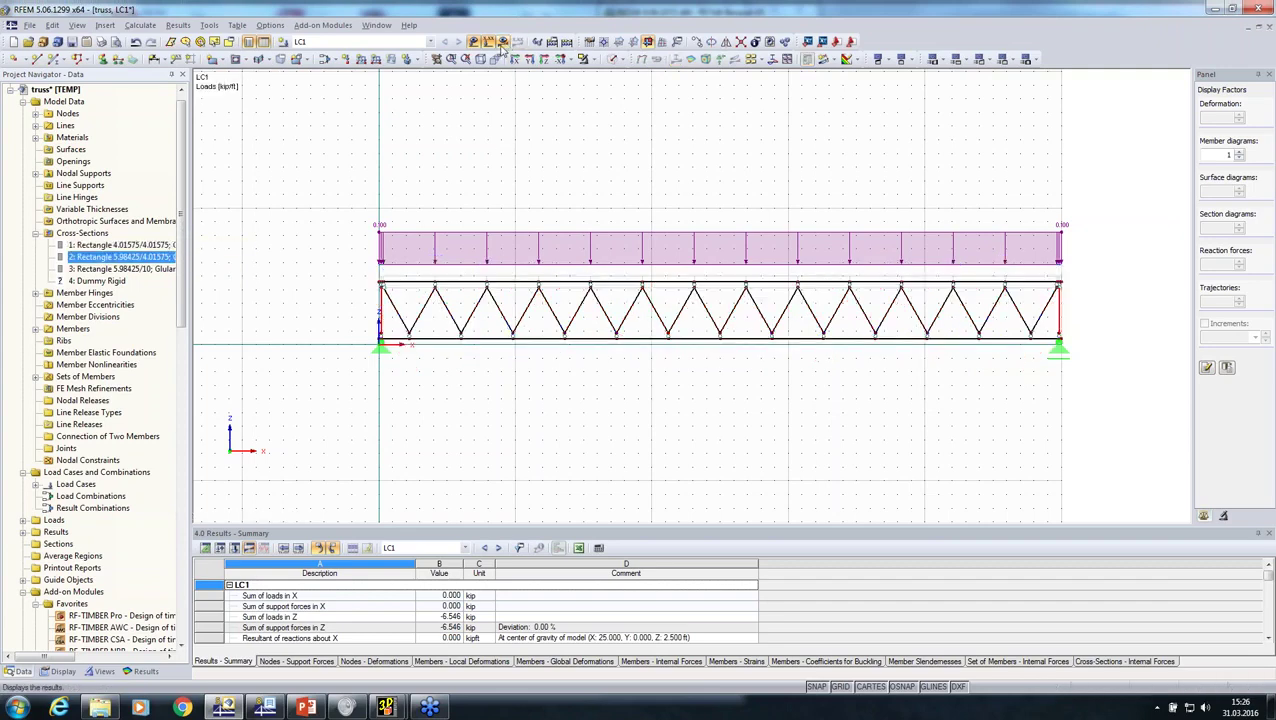
click(117, 246)
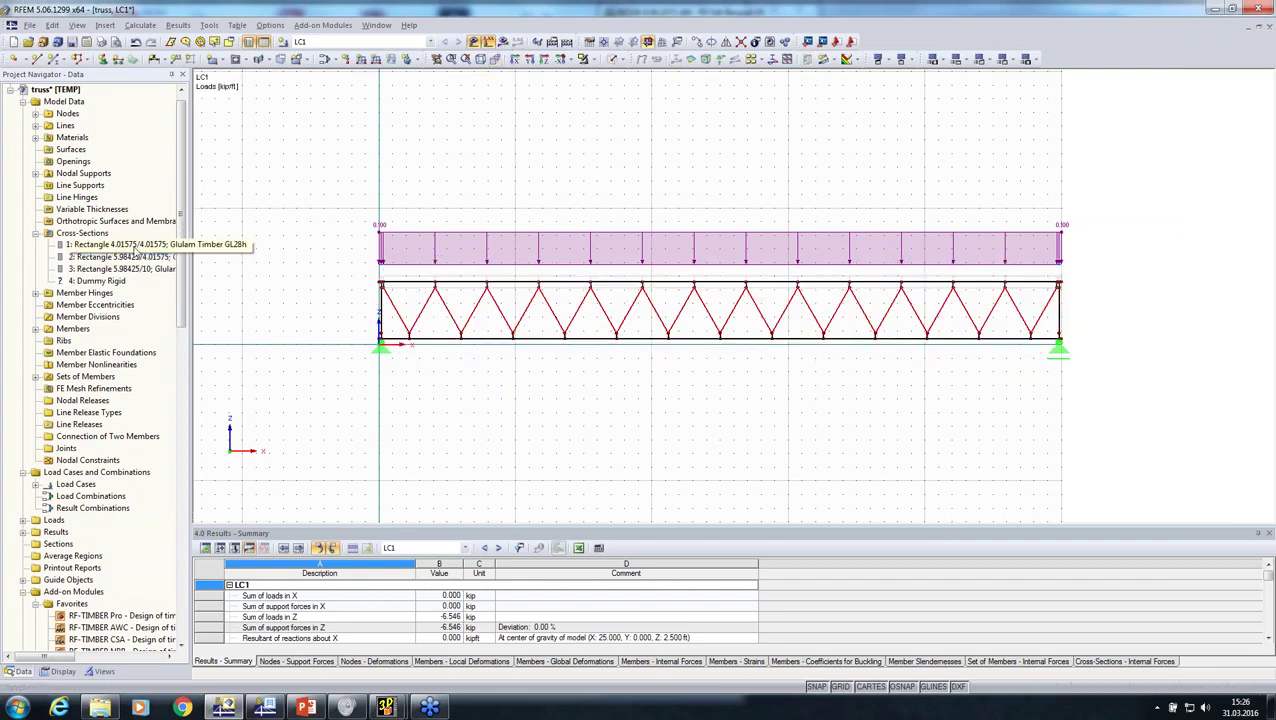
double_click(134, 249)
drag(602, 193, 530, 195)
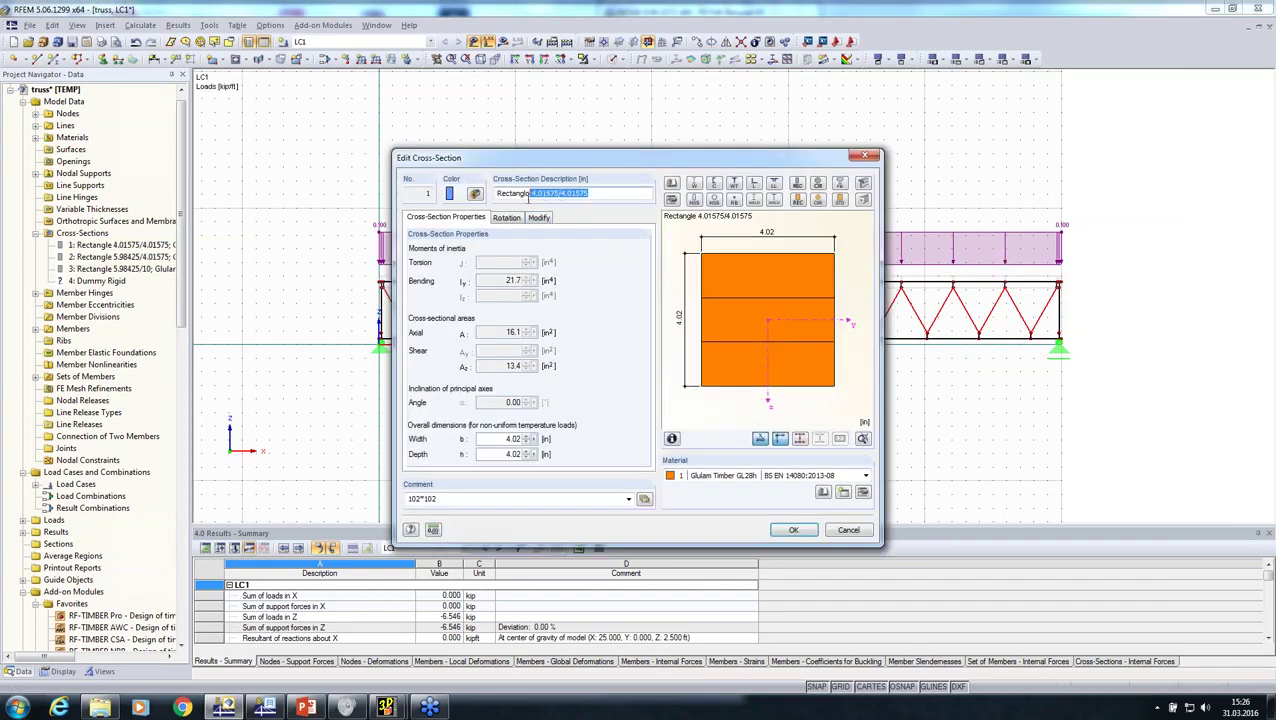
text(5/5)
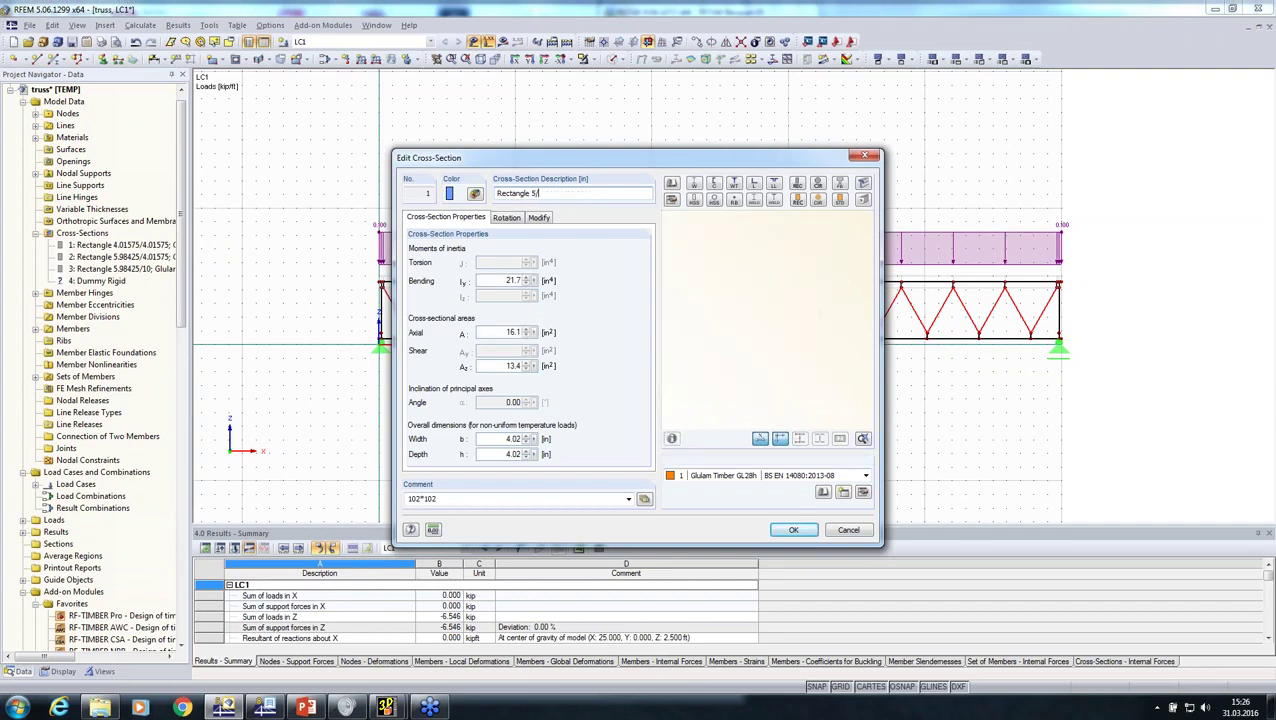
click(792, 530)
- Export the complete truss model in DSTV format (*.stp) to the 31032016 folder under the file name 123
drag(868, 370, 344, 450)
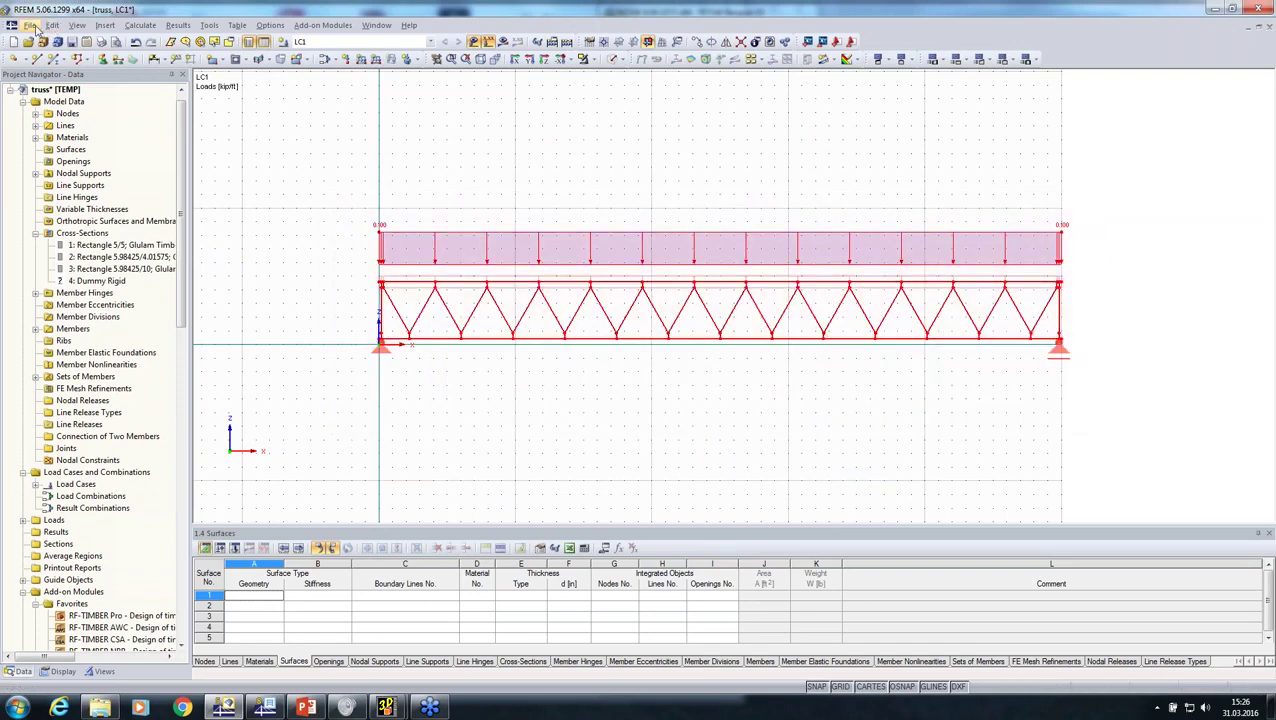
click(33, 25)
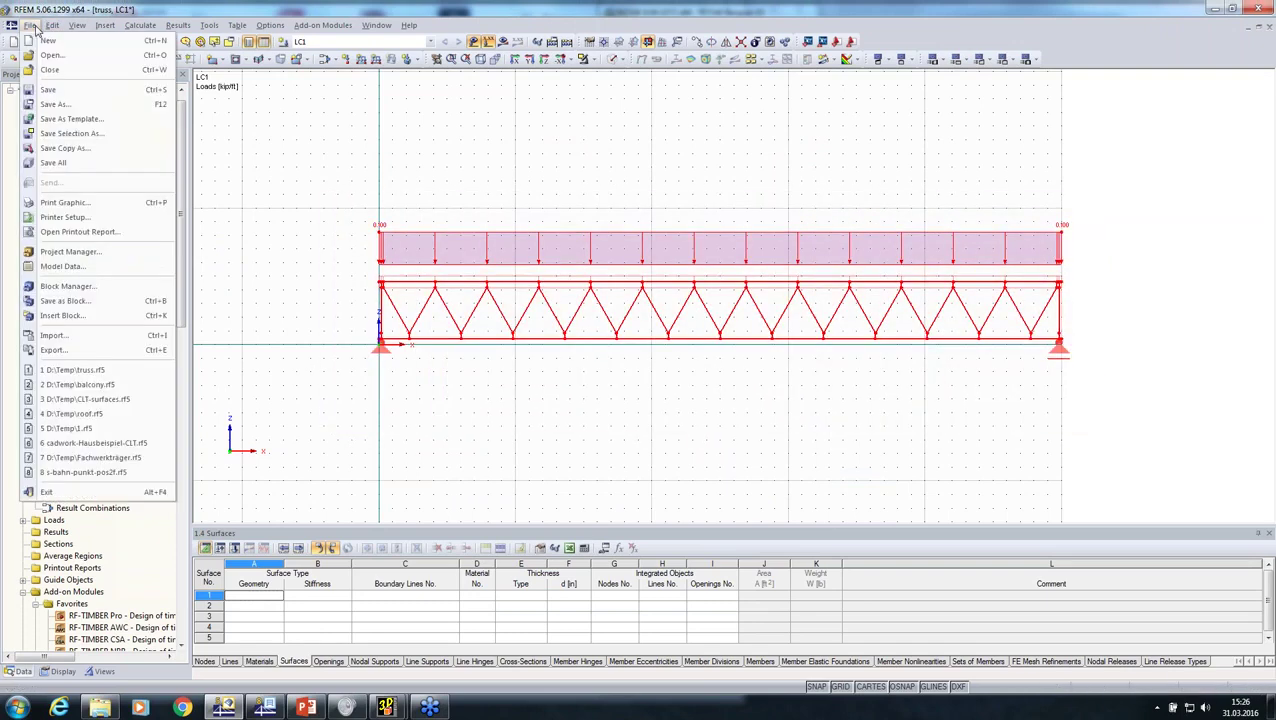
click(52, 350)
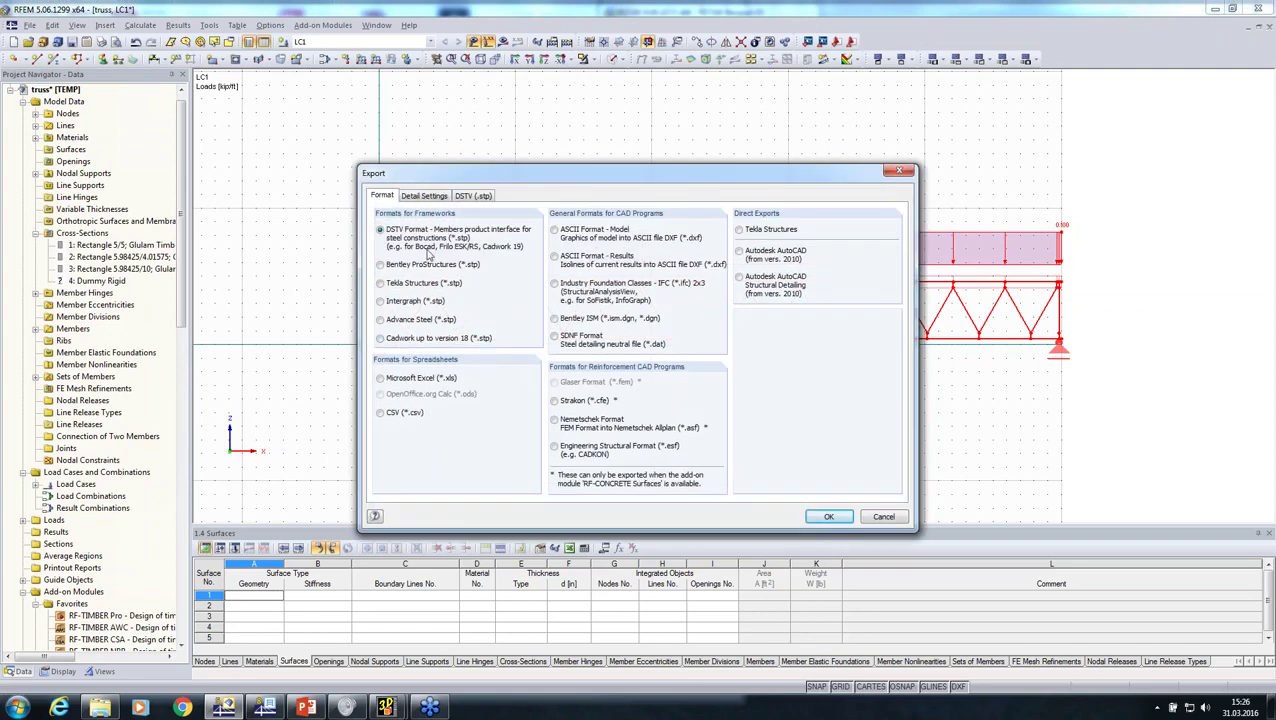
click(424, 196)
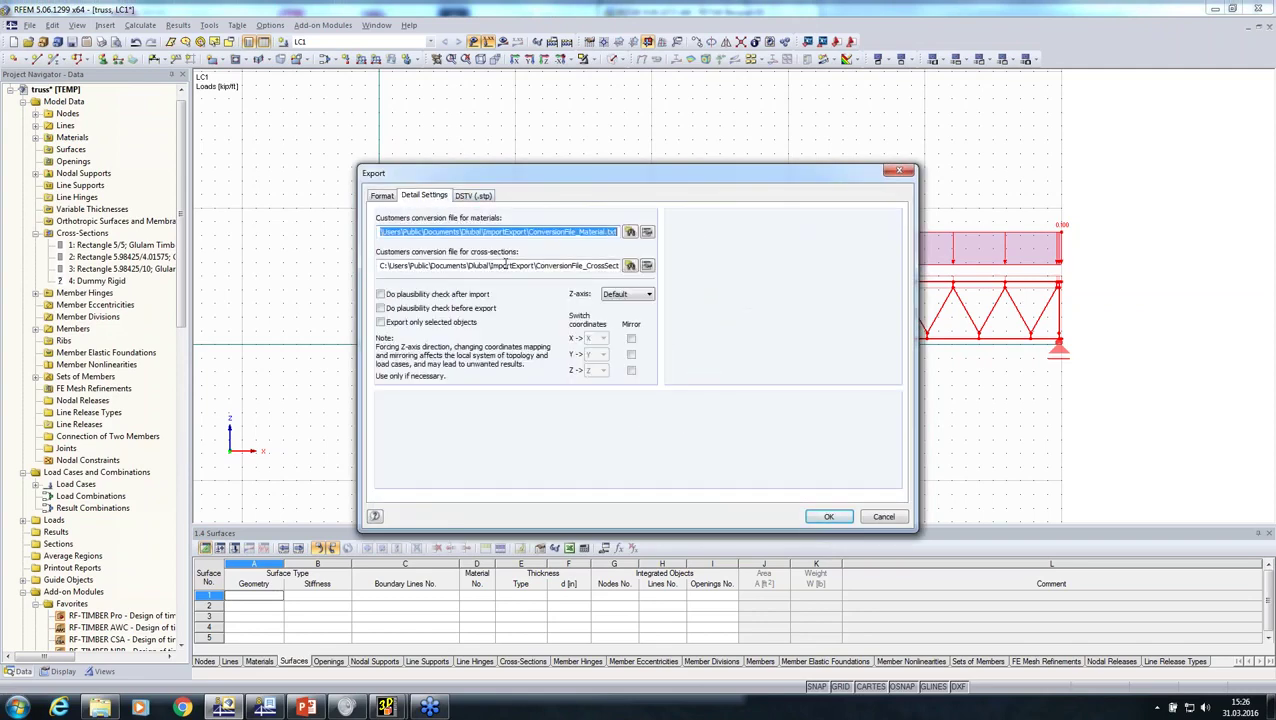
click(812, 510)
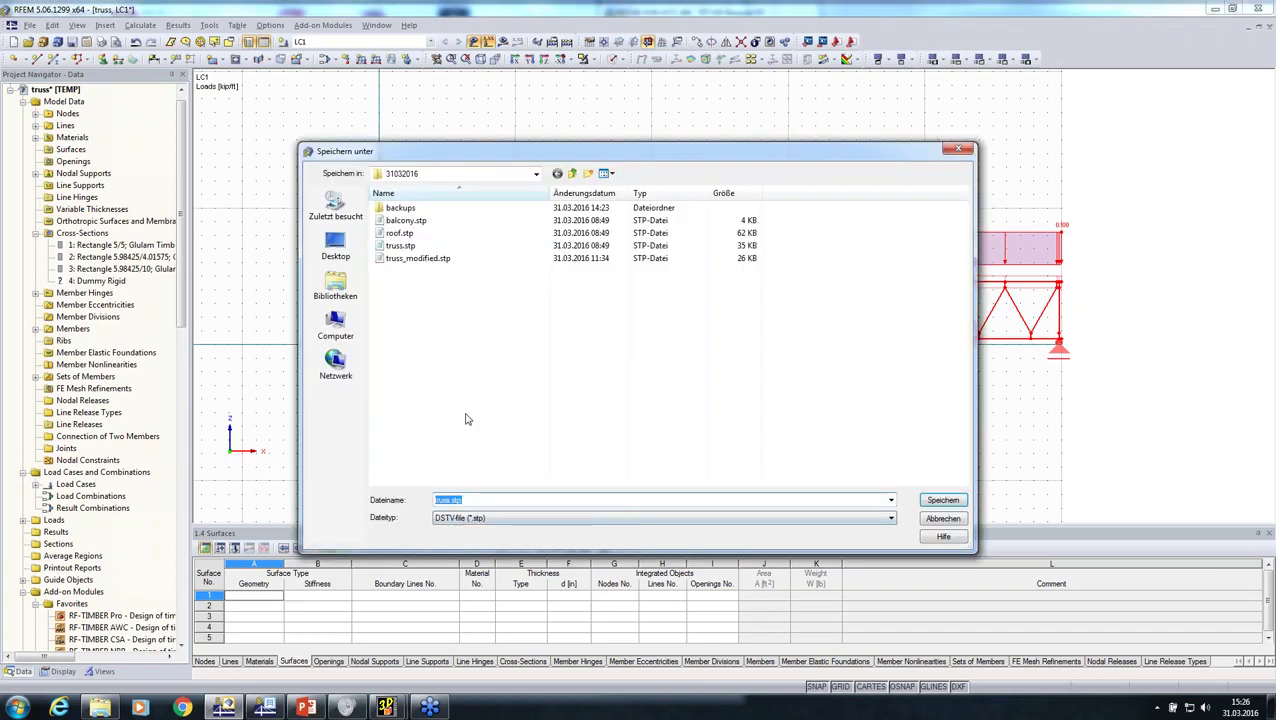
text(t)
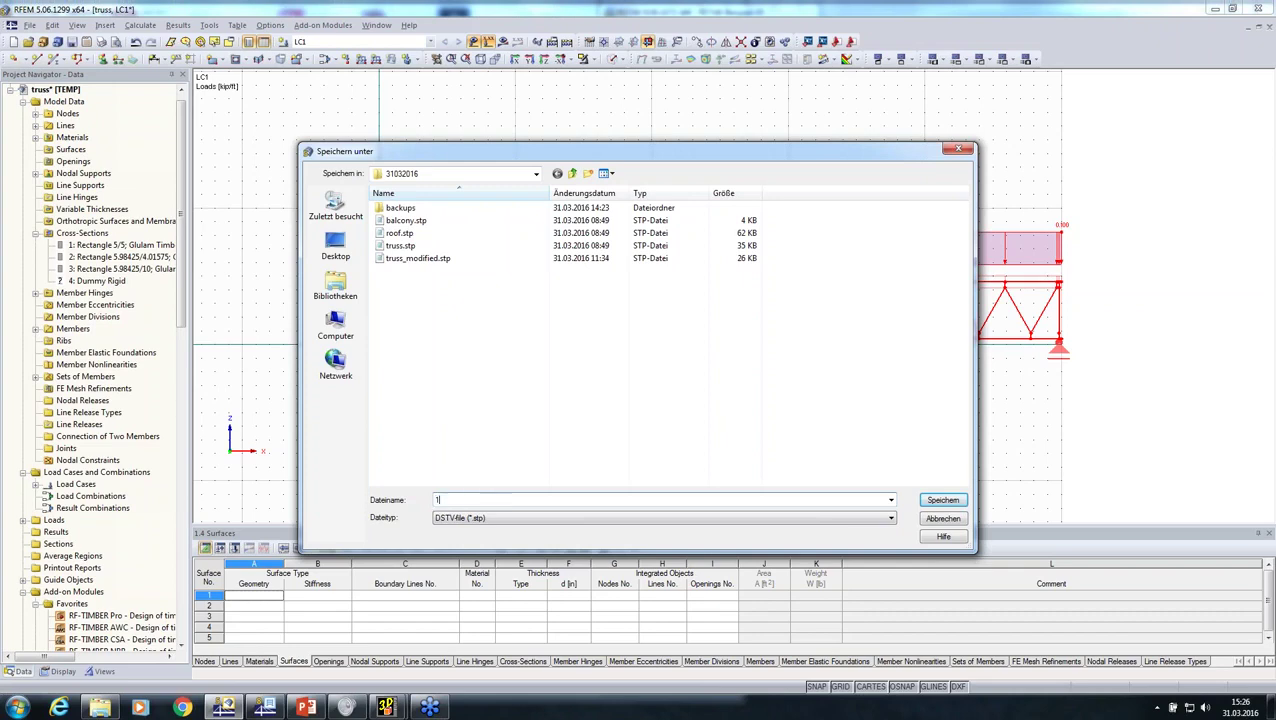
text(23)
key(Return)
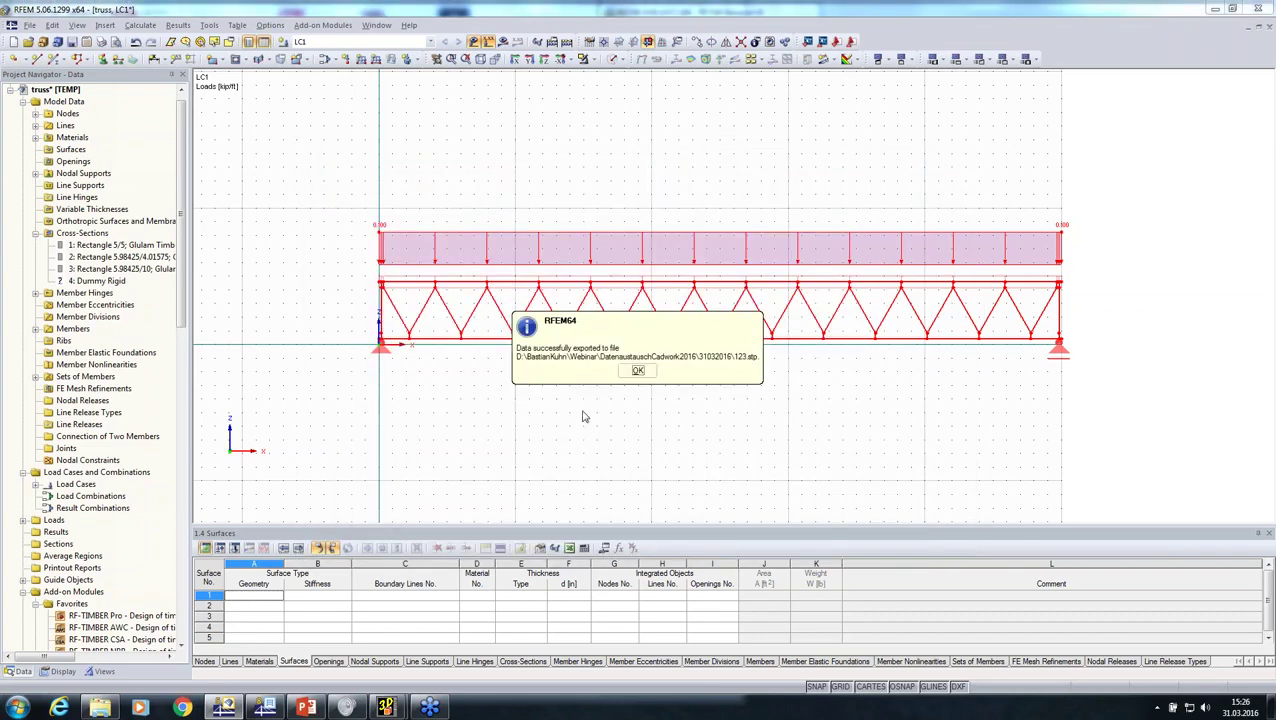
click(635, 368)
- Switch to the untitled3.3d model in cadwork 3D and delete the existing truss from it
mouse_move(386, 707)
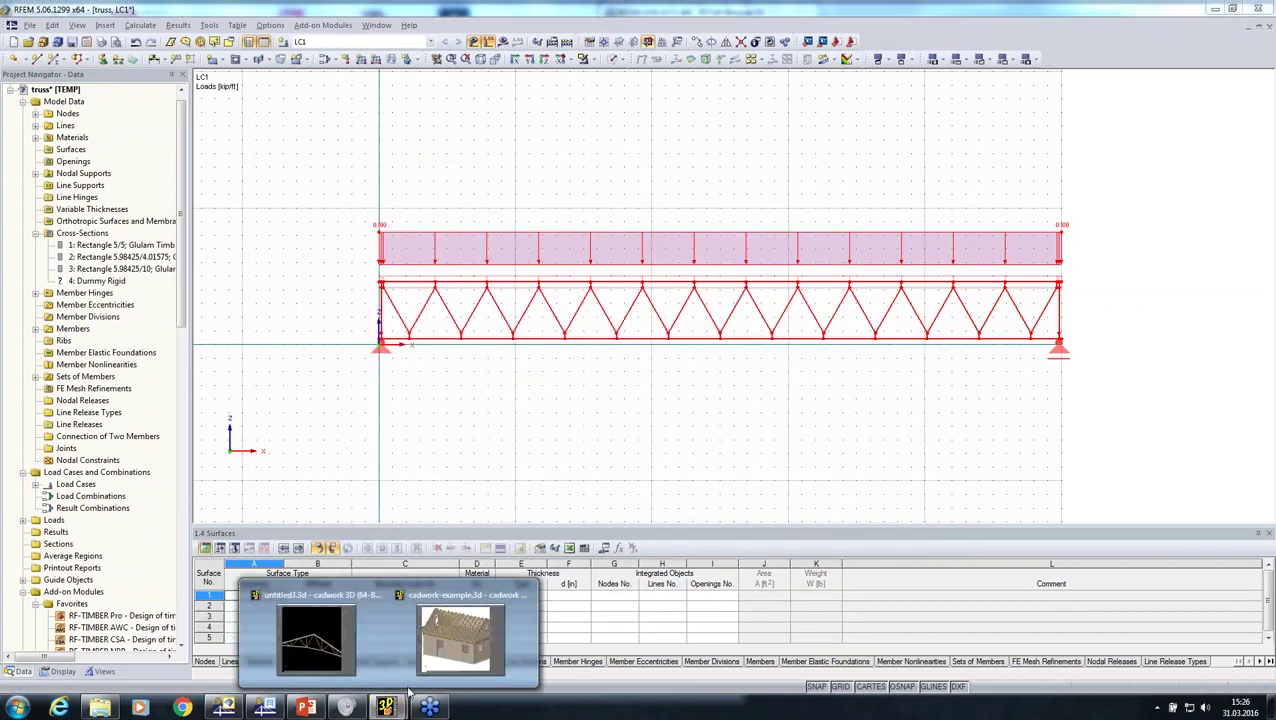
click(316, 632)
scroll(399, 319, down, 6)
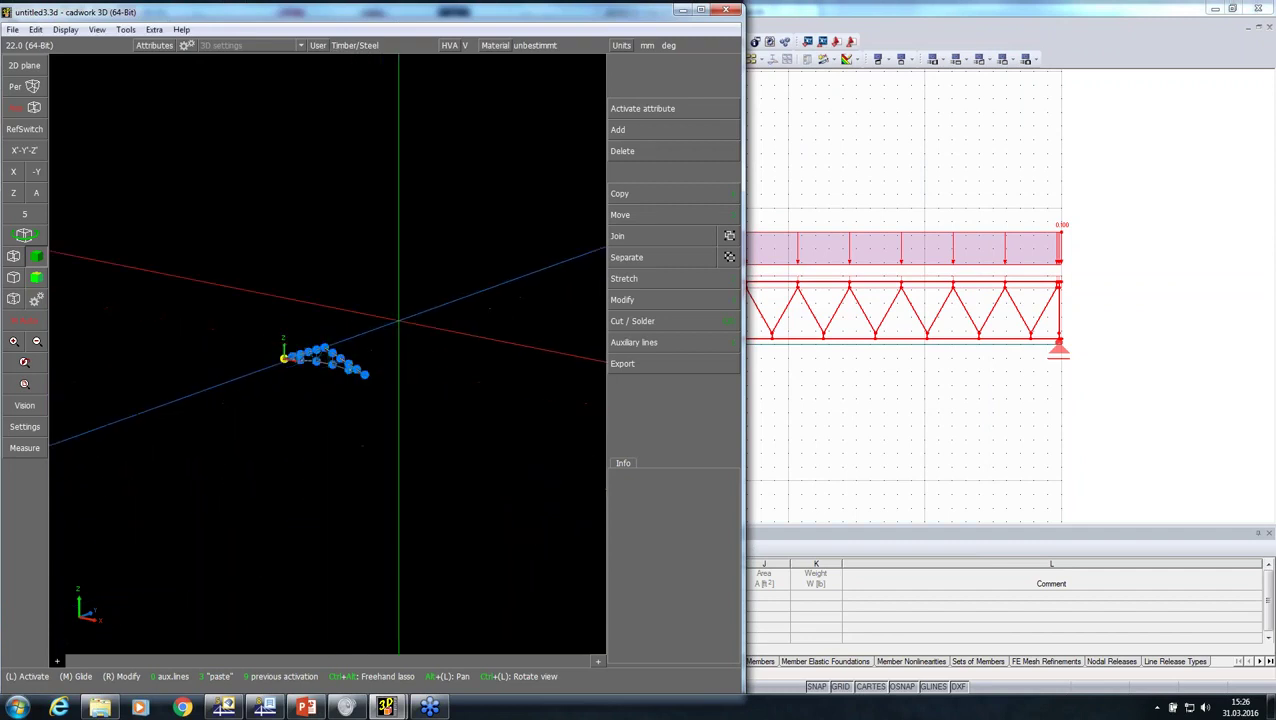
mouse_move(427, 293)
mouse_down()
mouse_move(293, 387)
mouse_move(161, 420)
mouse_up()
key(Delete)
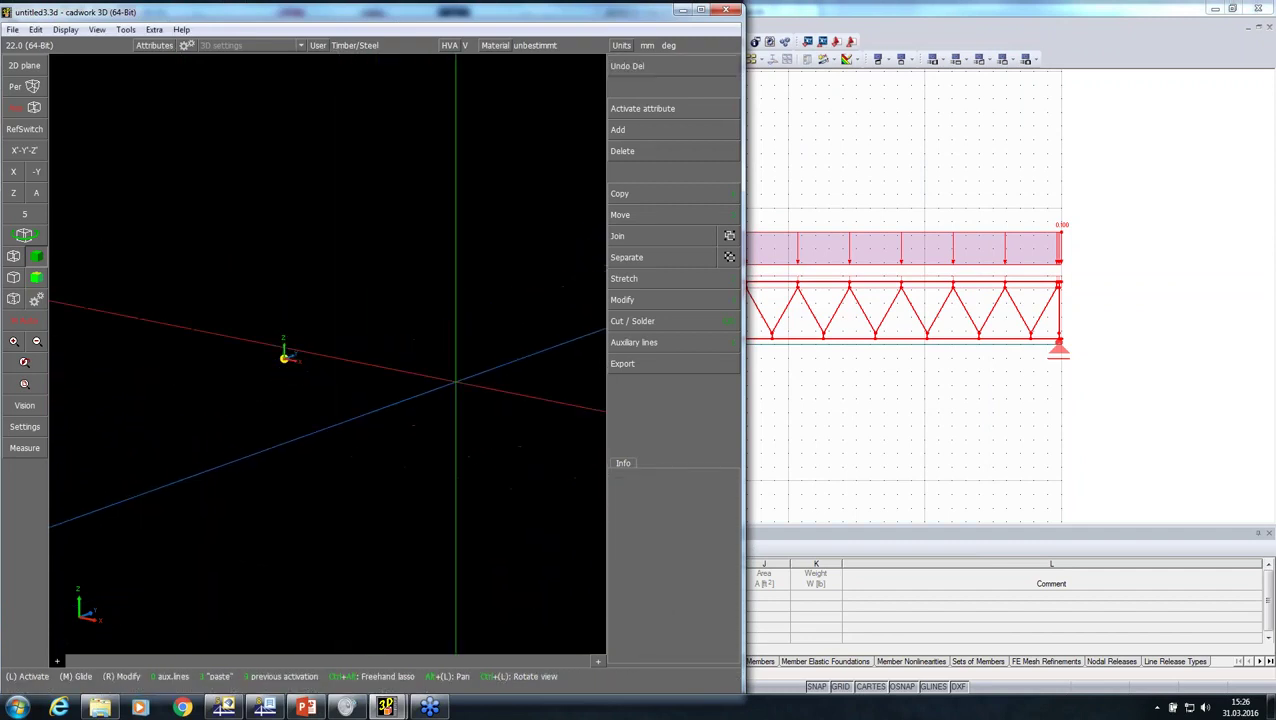
- Import the DSTV file 123.stp from the 31032016 subfolder of Webinar\DatenaustauschCadwork2016 on drive D
click(672, 130)
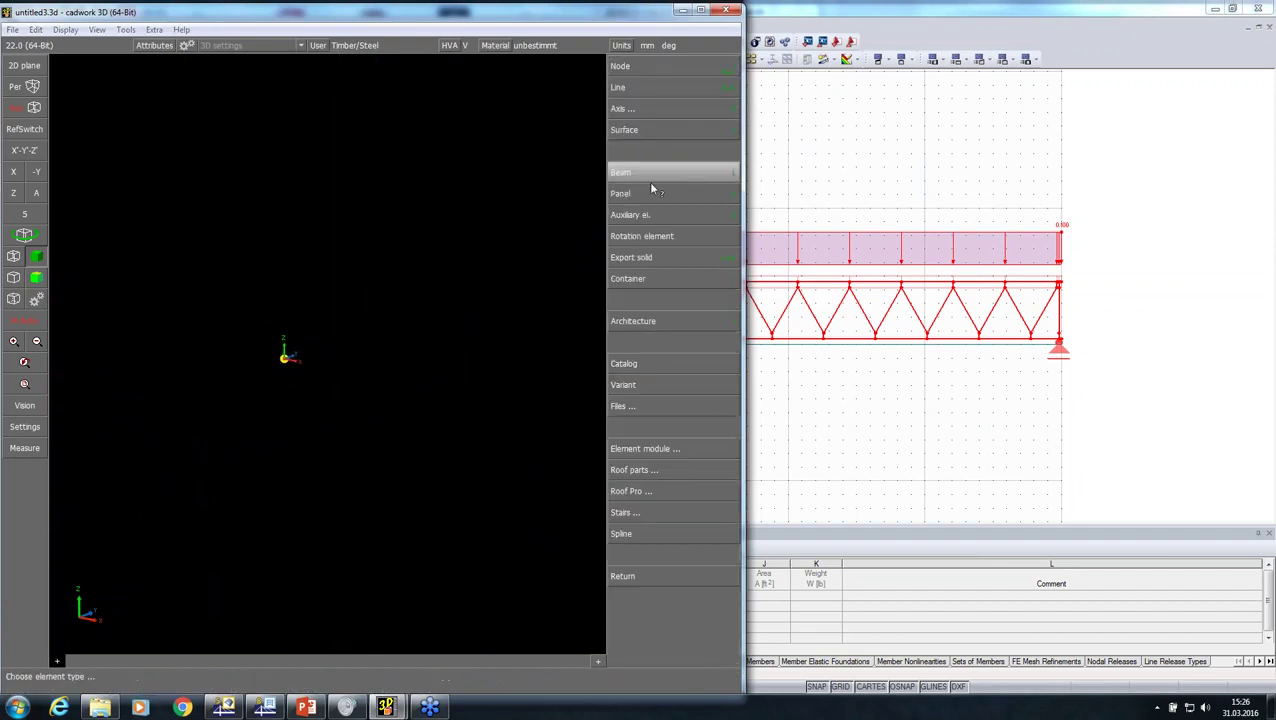
click(633, 410)
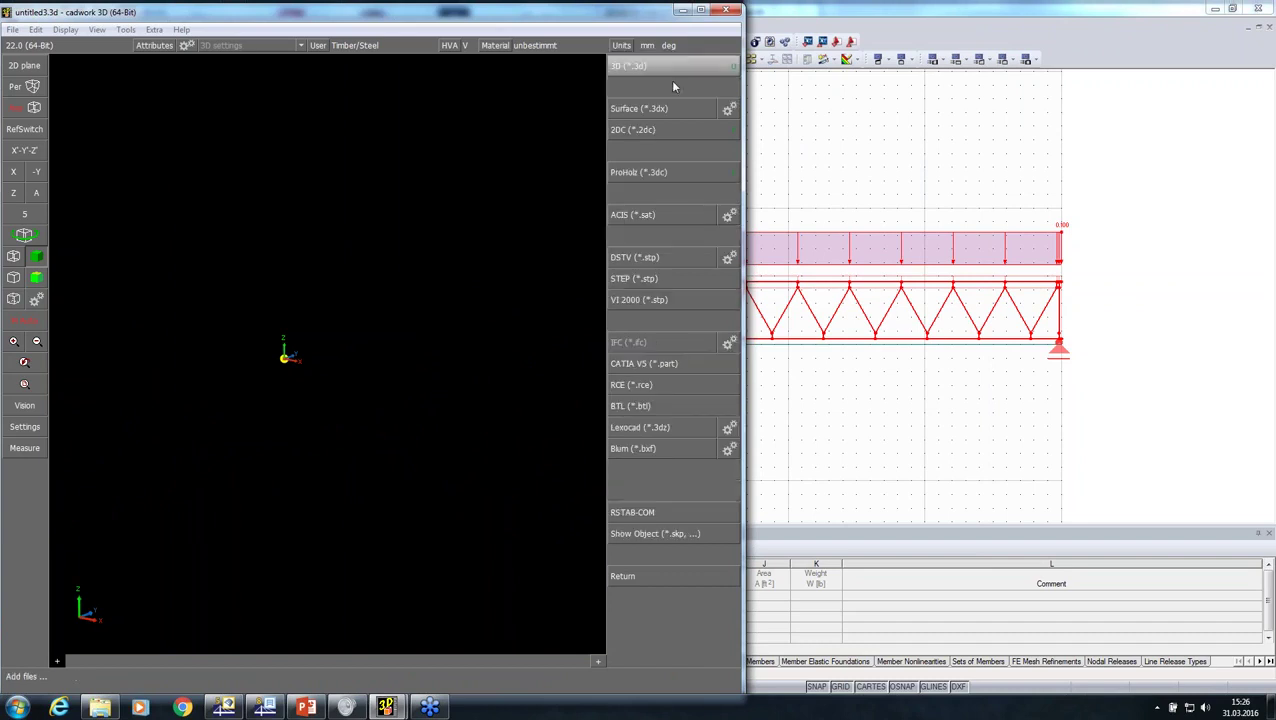
click(668, 258)
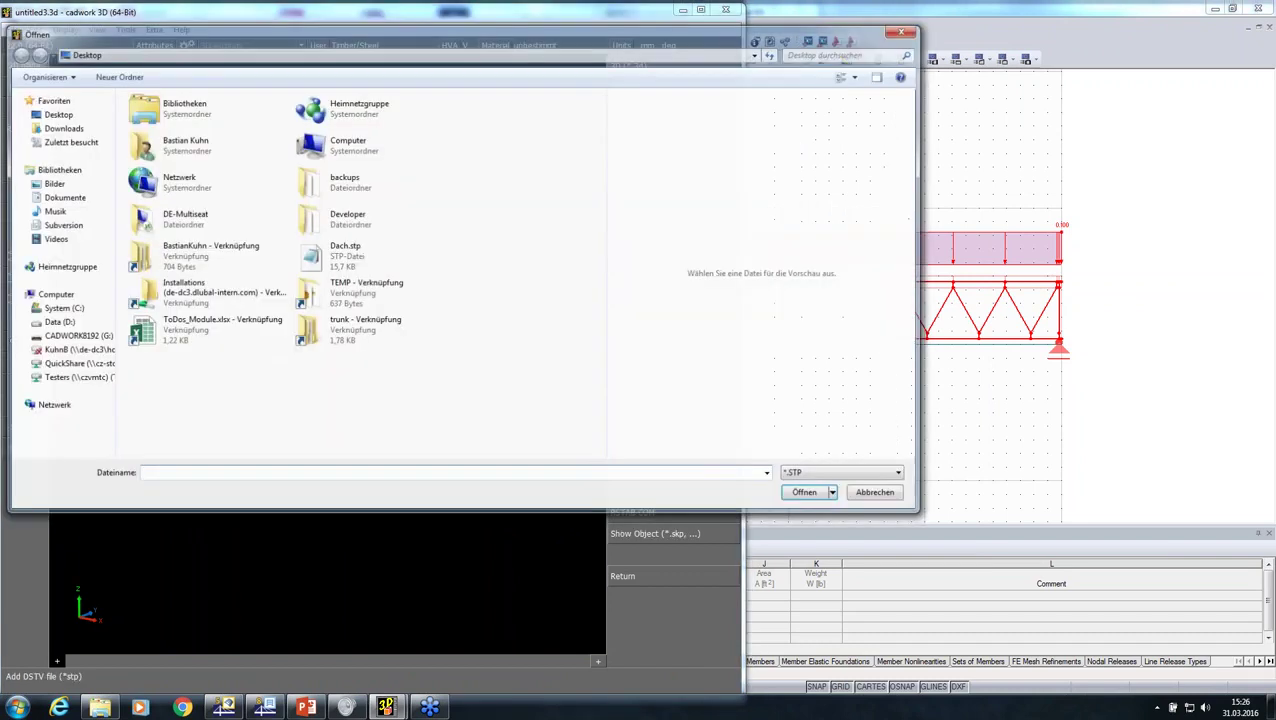
click(58, 322)
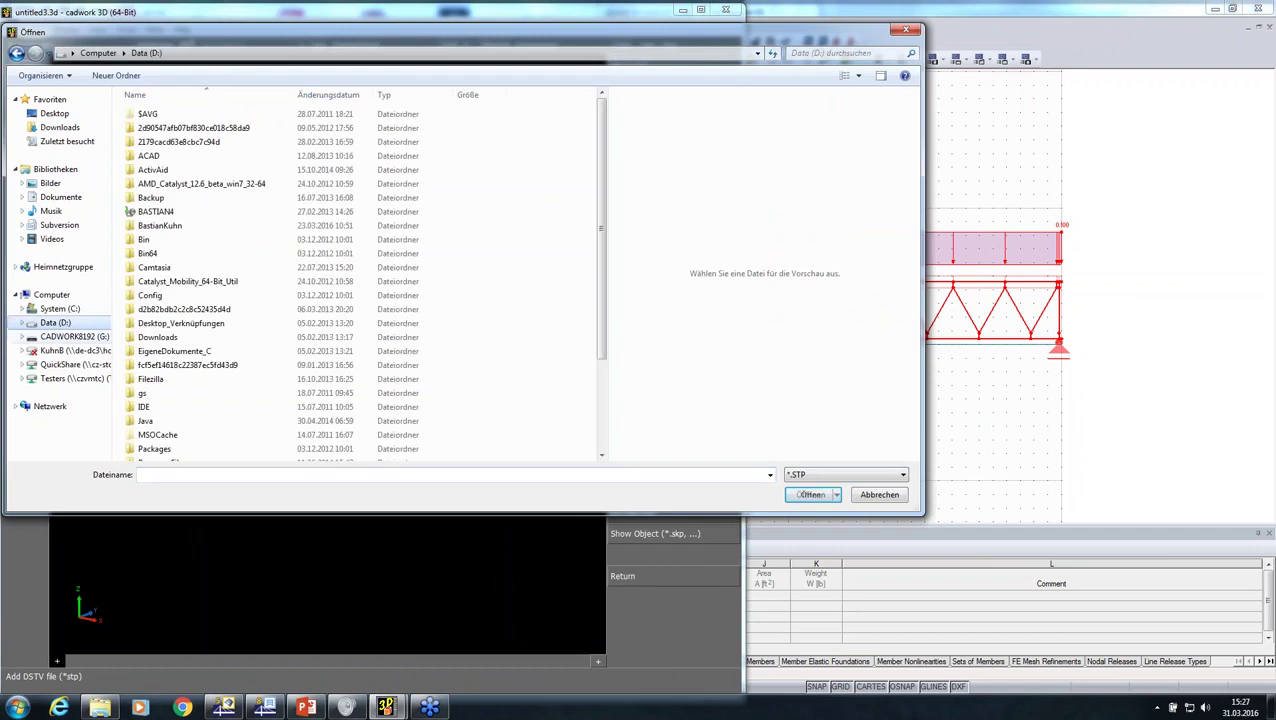
click(168, 228)
double_click(168, 228)
scroll(160, 330, down, 7)
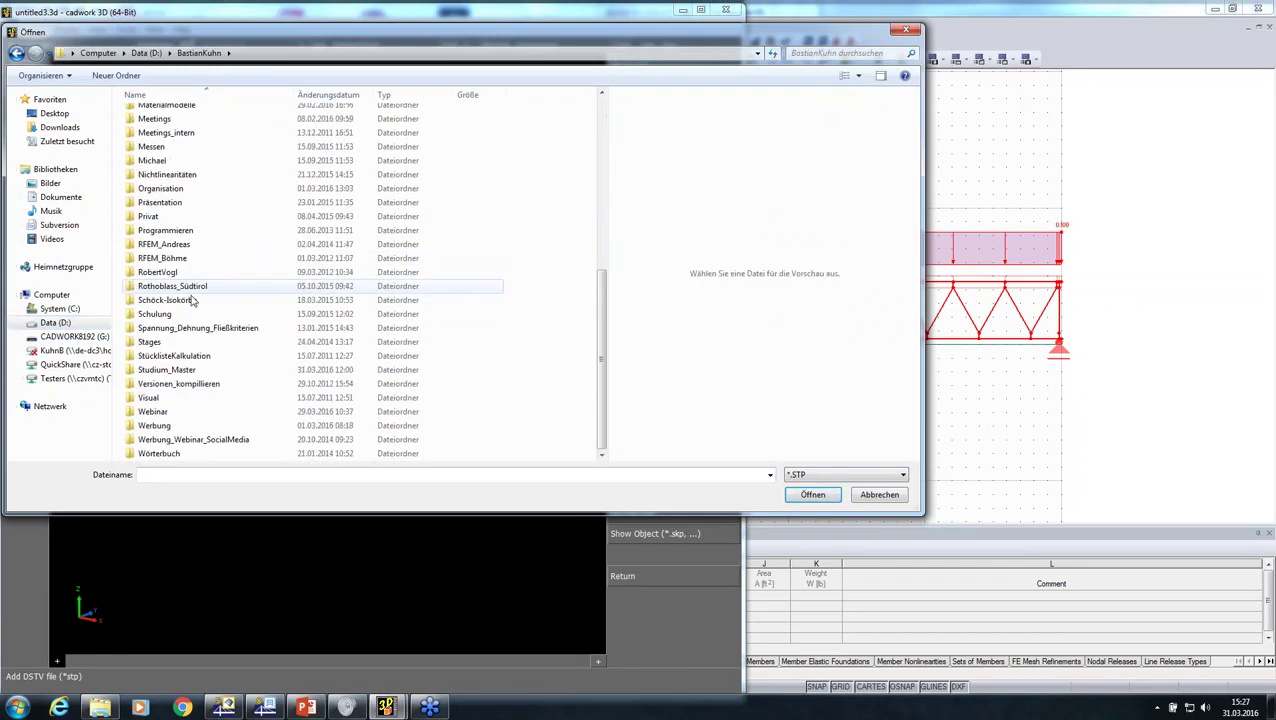
click(153, 414)
double_click(153, 412)
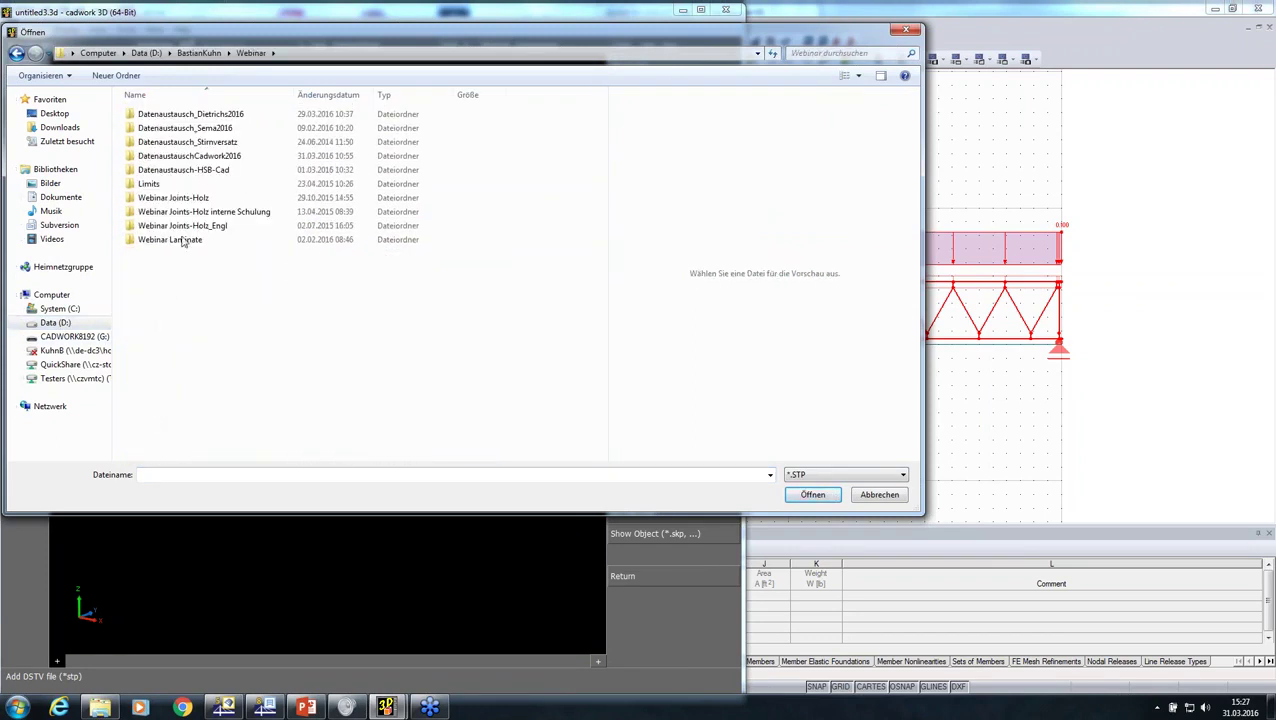
double_click(186, 158)
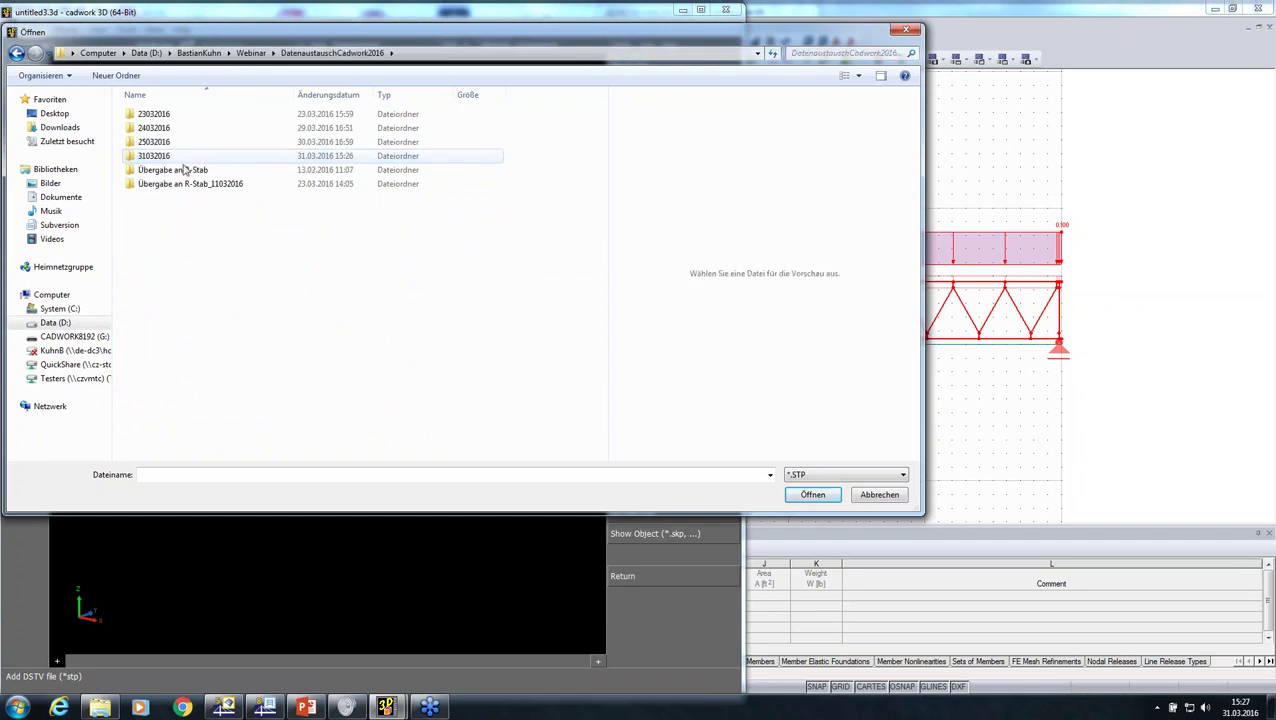
double_click(170, 157)
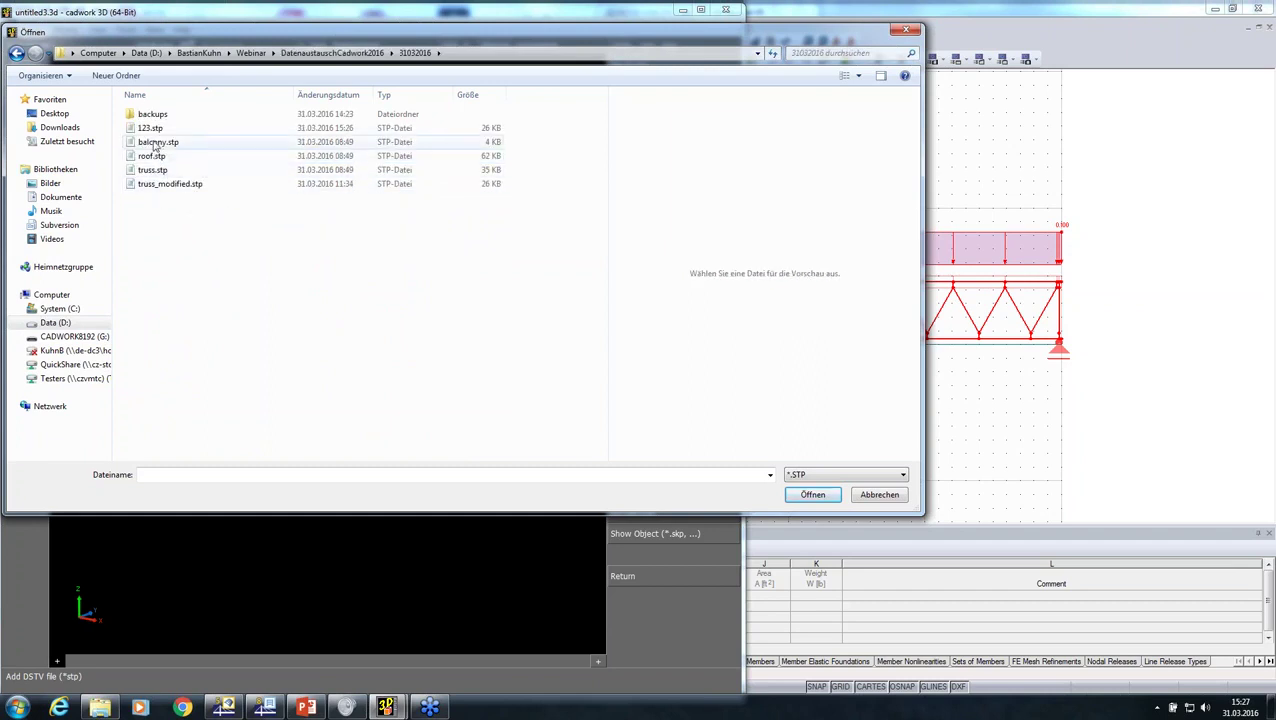
click(153, 130)
double_click(153, 130)
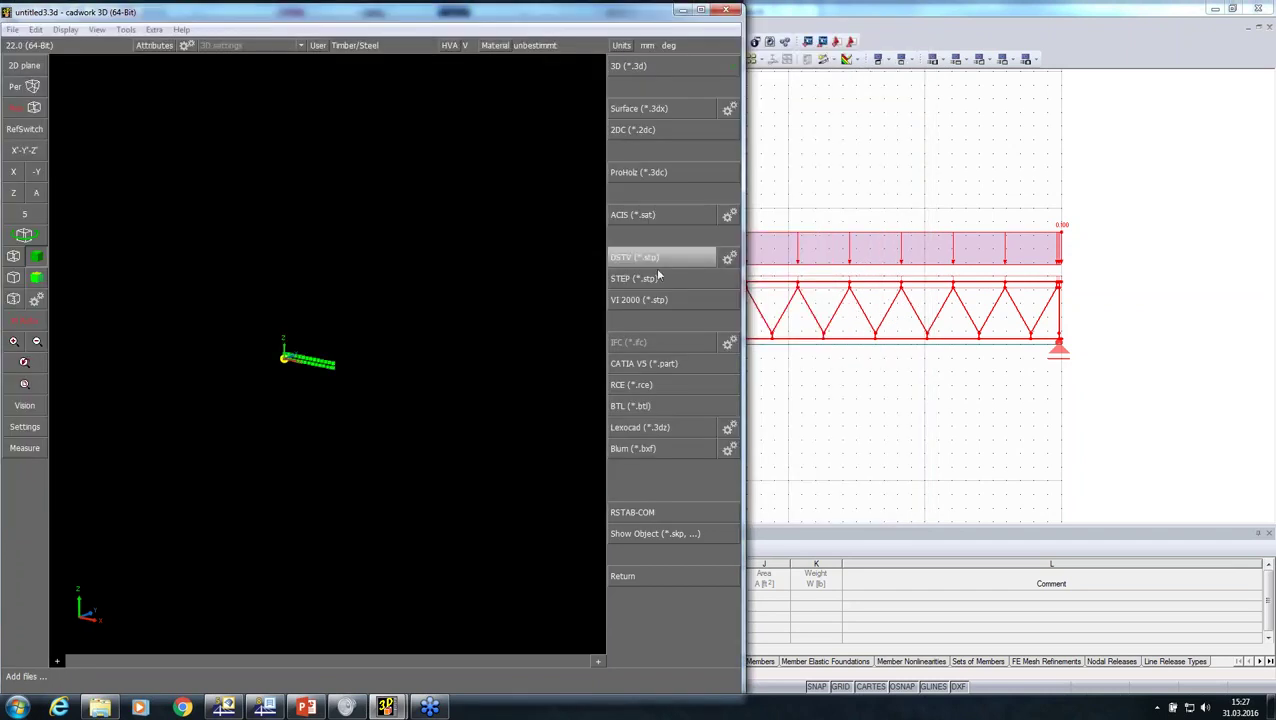
- Close the import options and examine the attributes of a diagonal near the middle of the imported truss
right_click(597, 382)
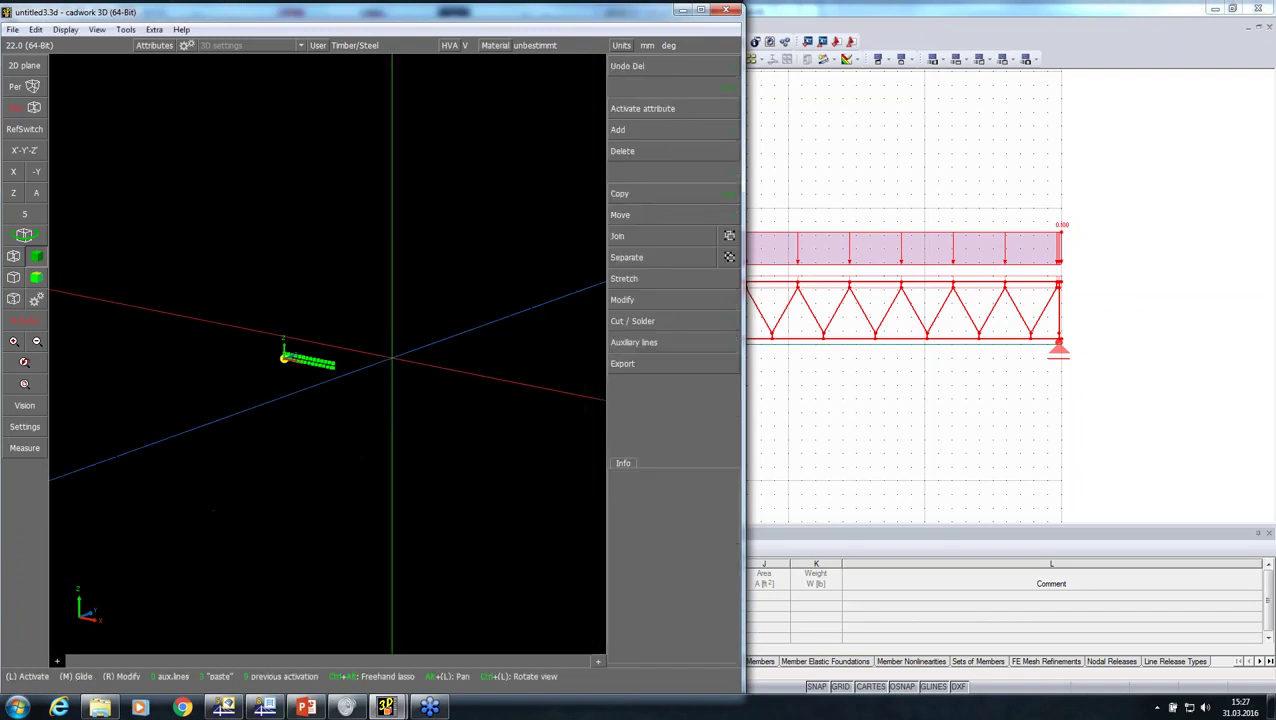
scroll(370, 355, up, 5)
scroll(325, 354, down, 4)
scroll(324, 350, up, 4)
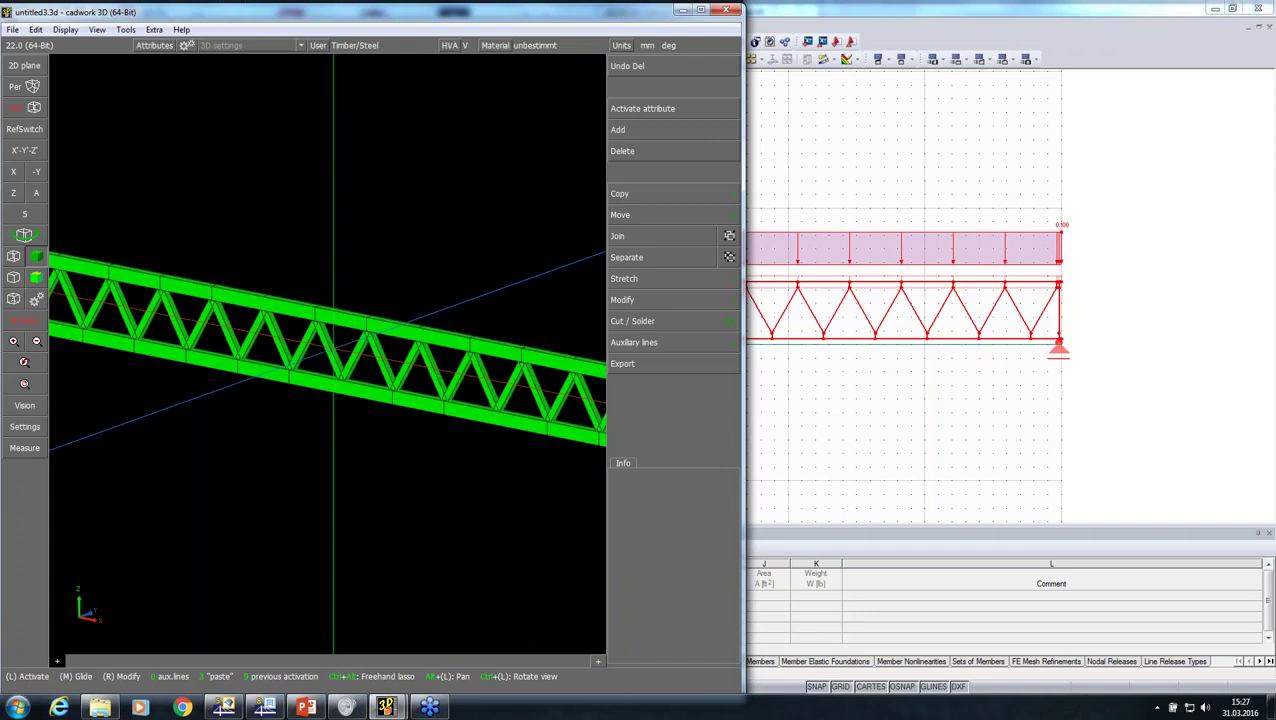
click(332, 350)
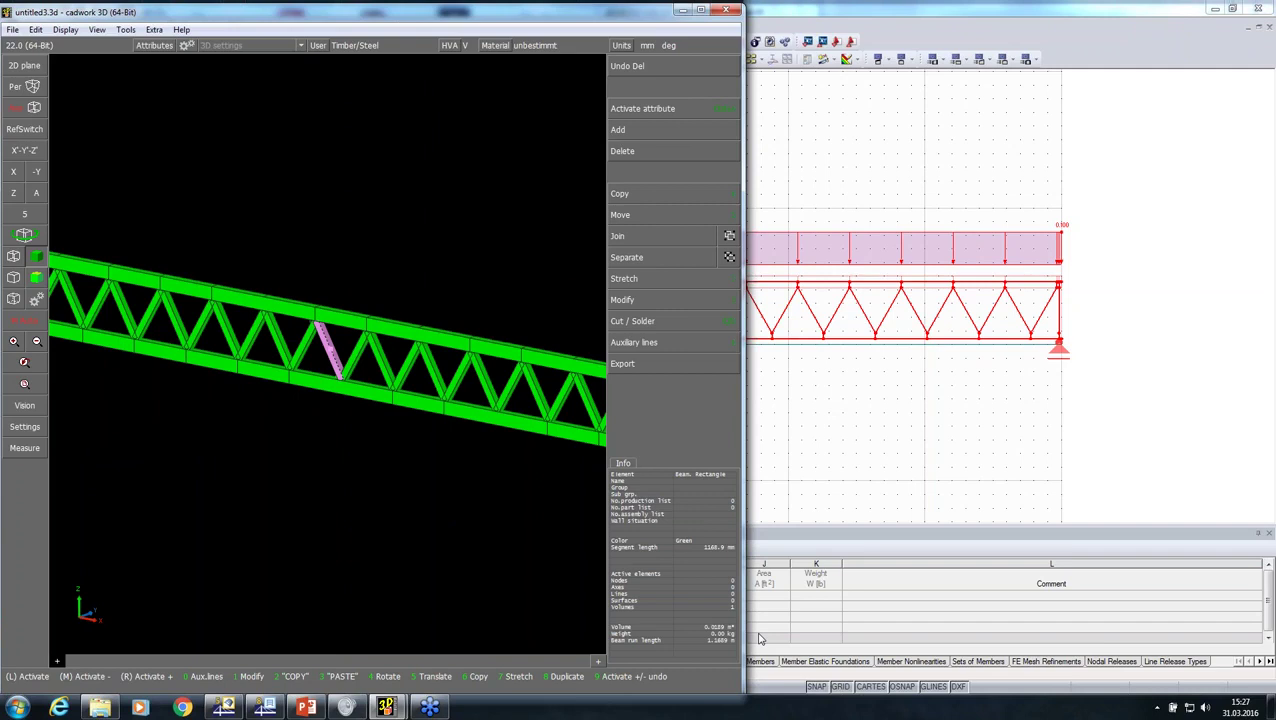
click(662, 300)
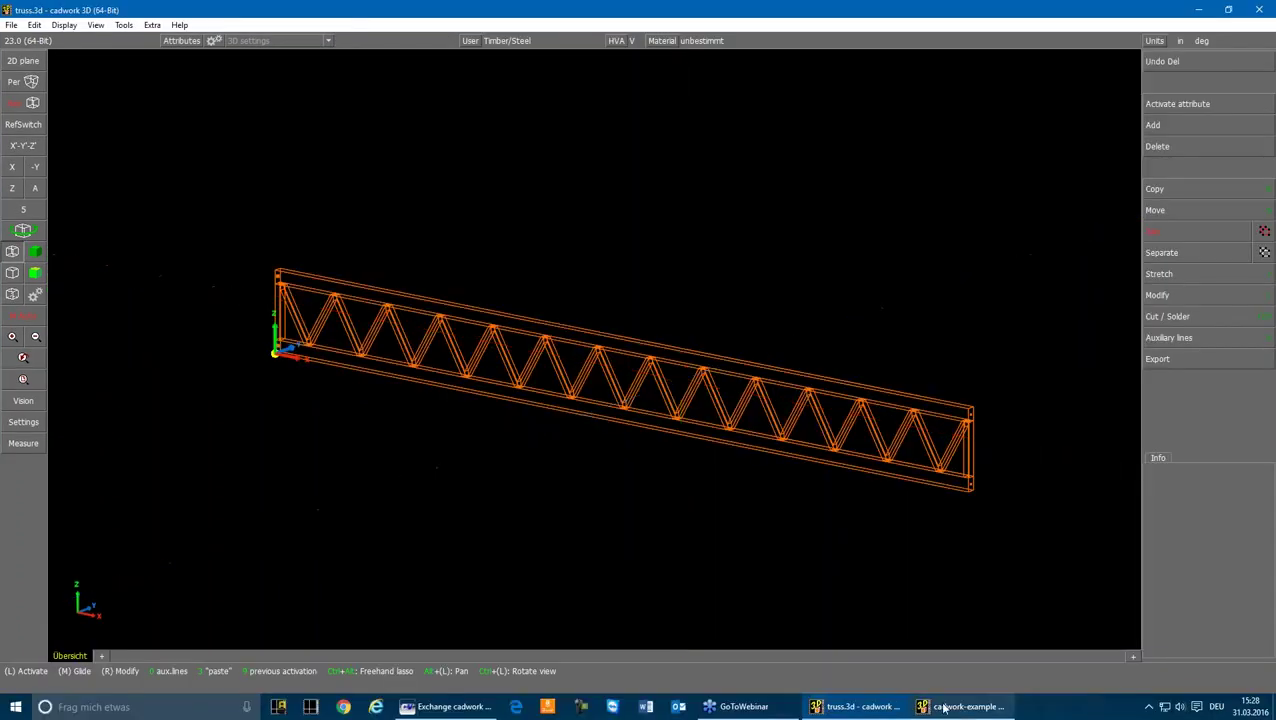
- Switch to the cadwork-example house model and view its Roof, CLT and Balcony scenes one after another
click(951, 707)
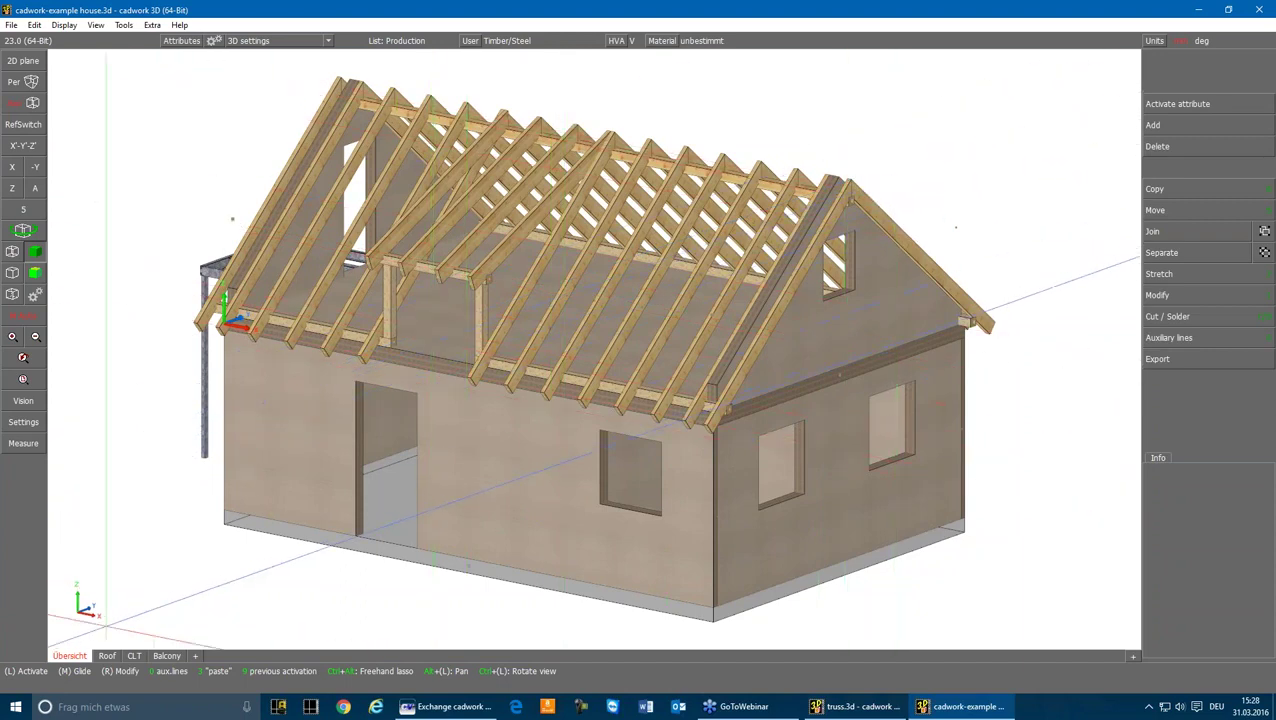
click(112, 657)
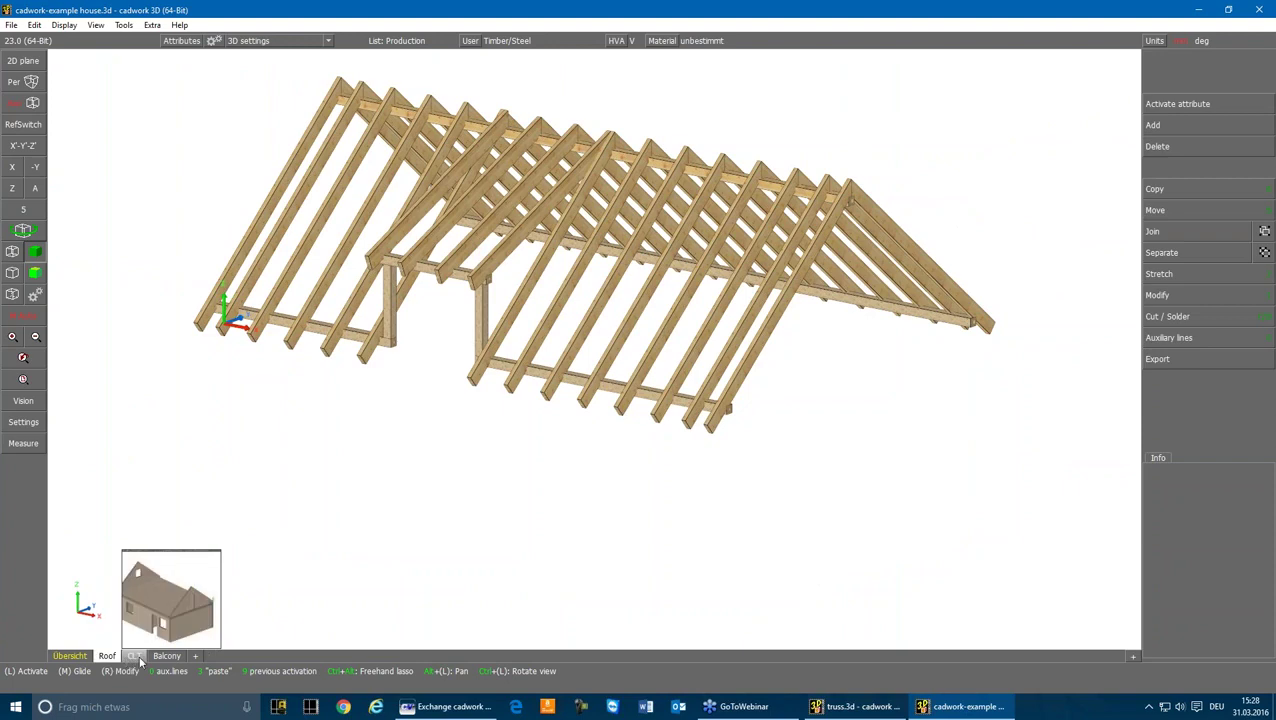
click(138, 658)
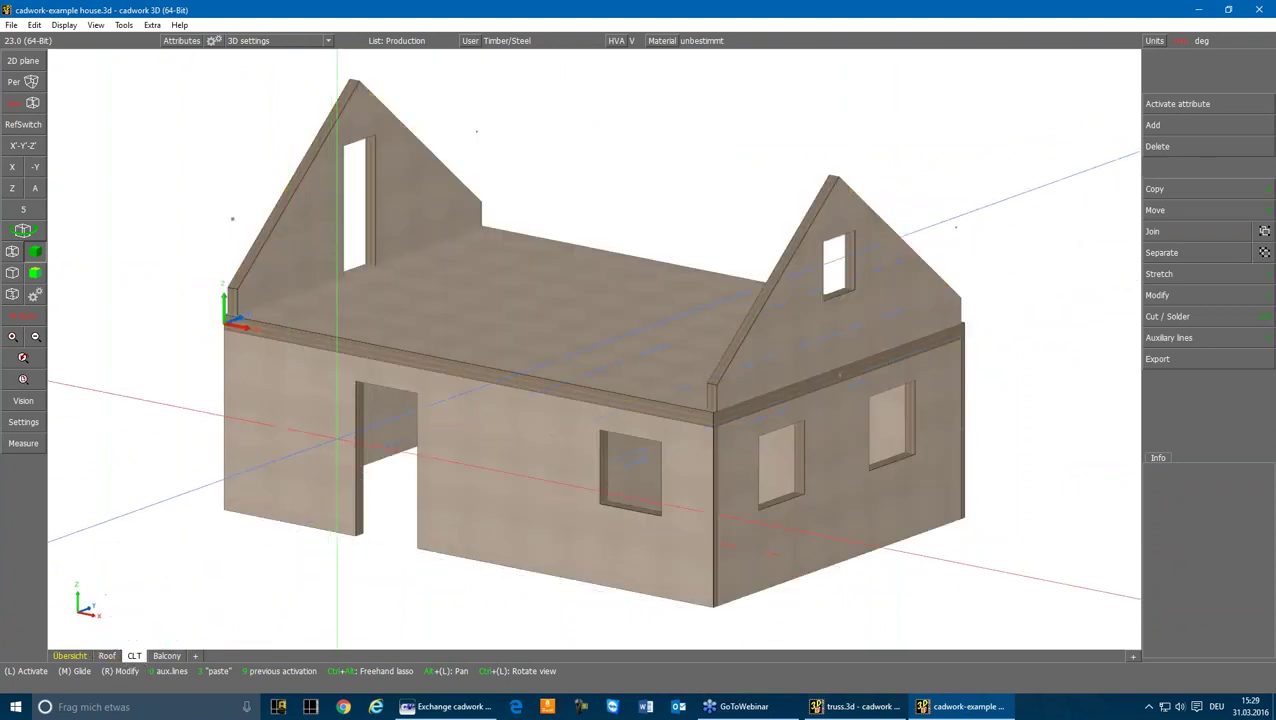
click(166, 657)
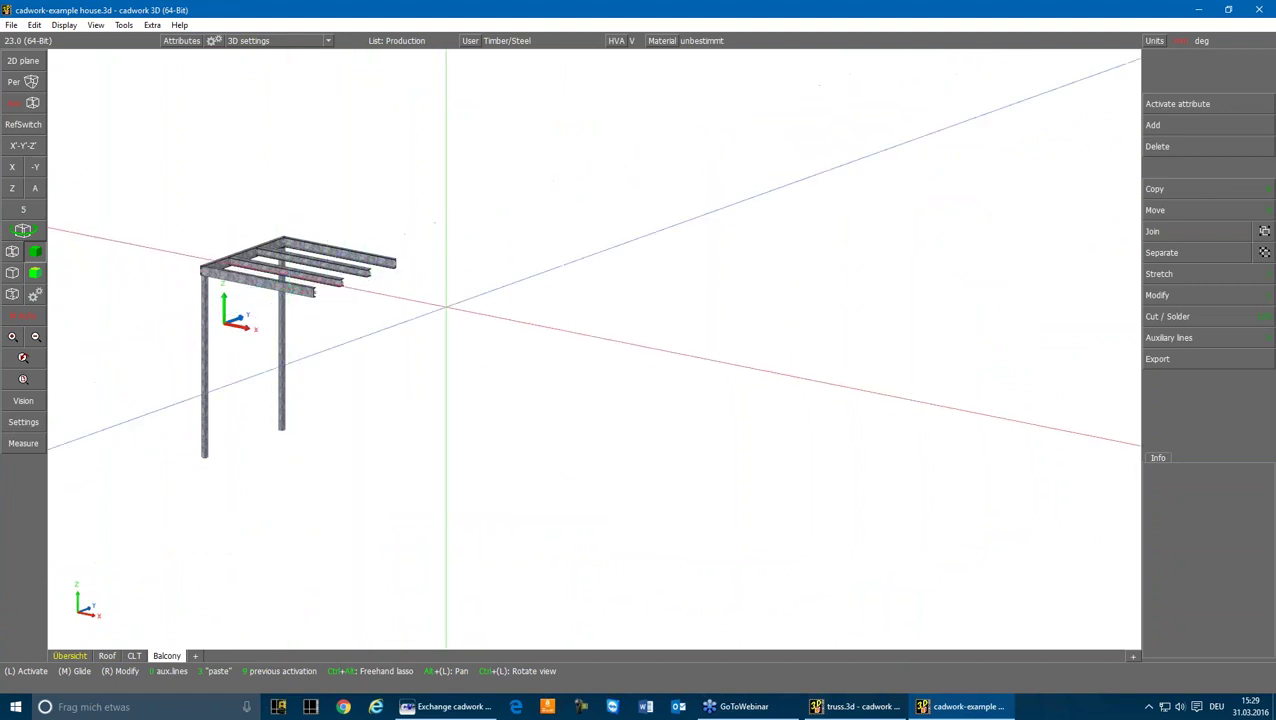
mouse_move(130, 662)
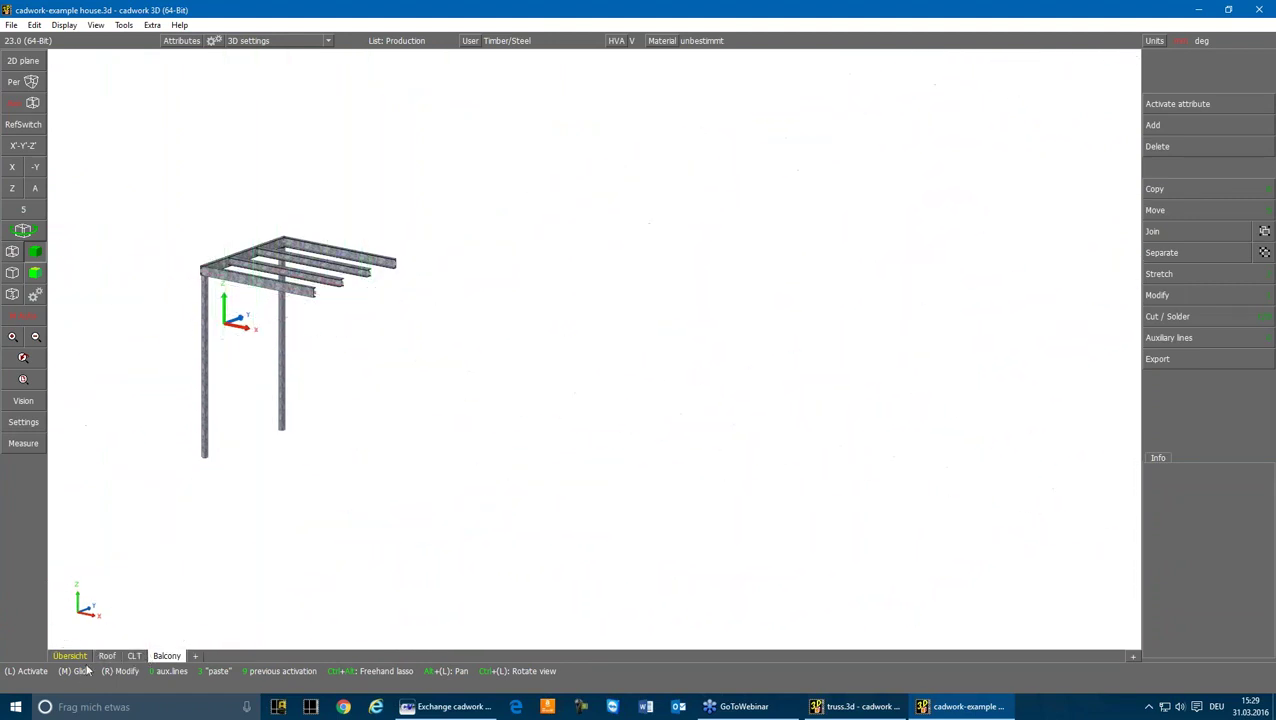
- Show the Roof scene in wireframe and inspect a rafter where it crosses the eaves purlin
click(106, 657)
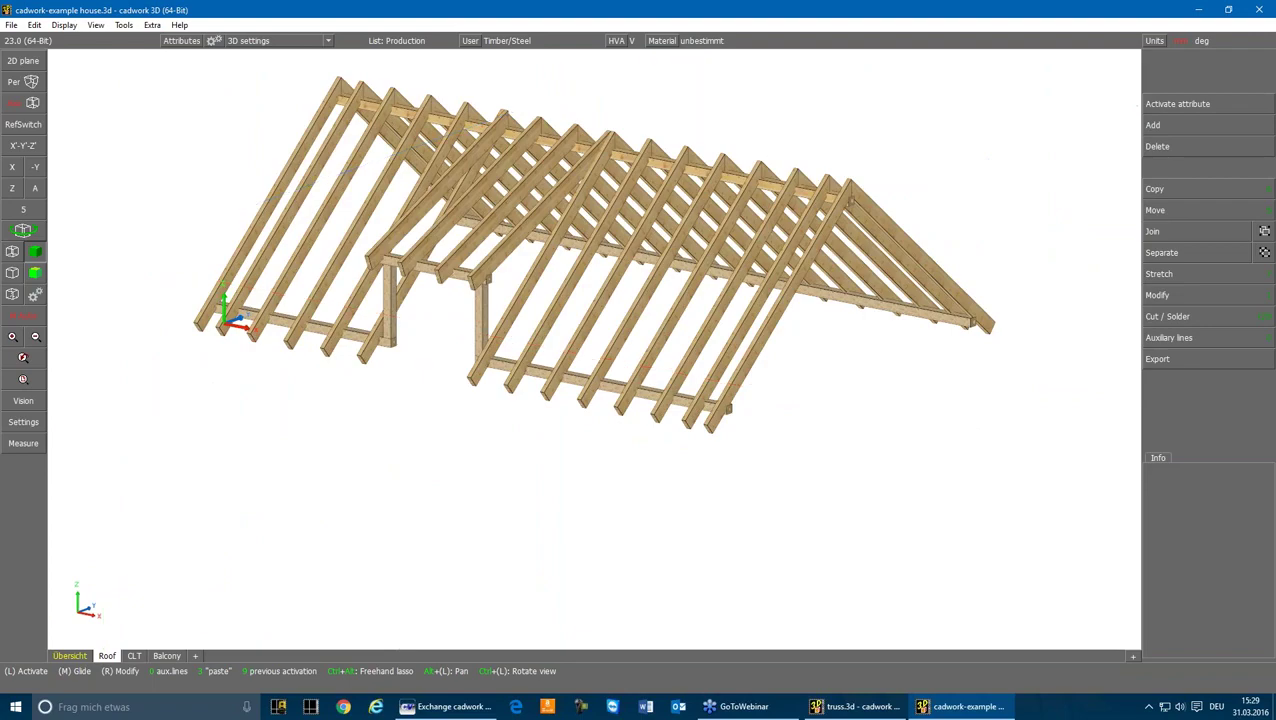
click(13, 252)
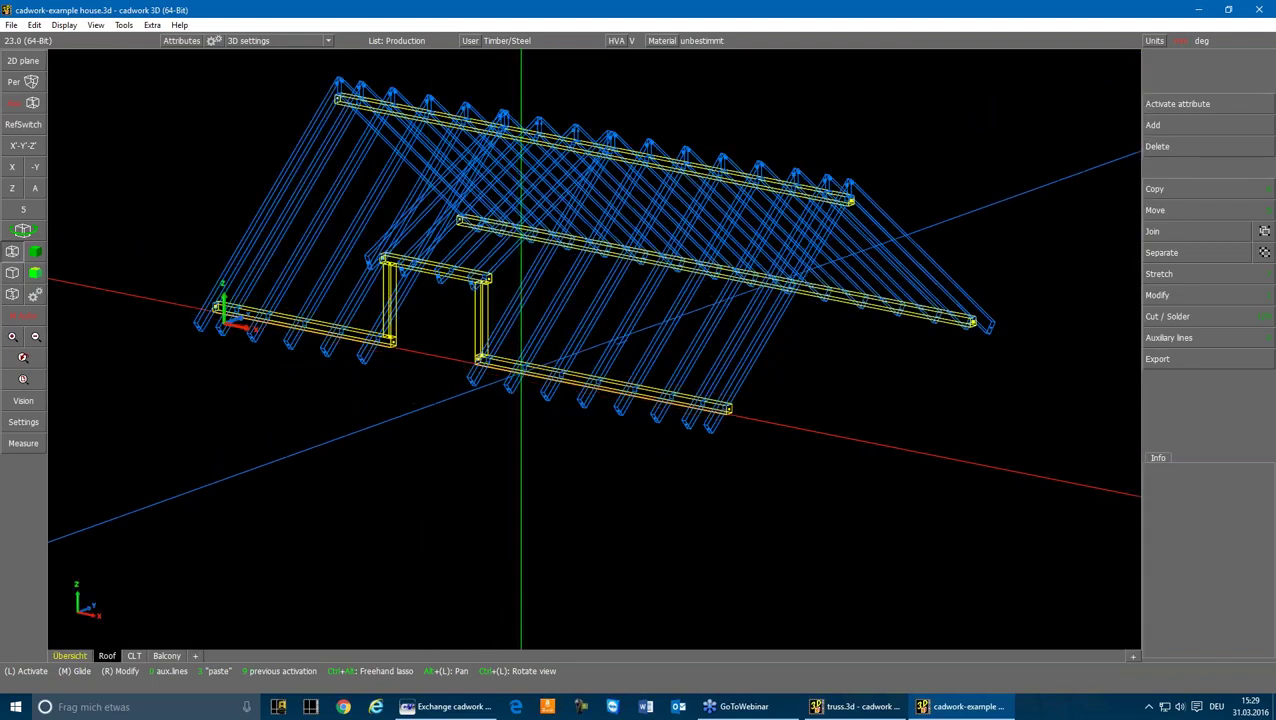
scroll(520, 373, up, 6)
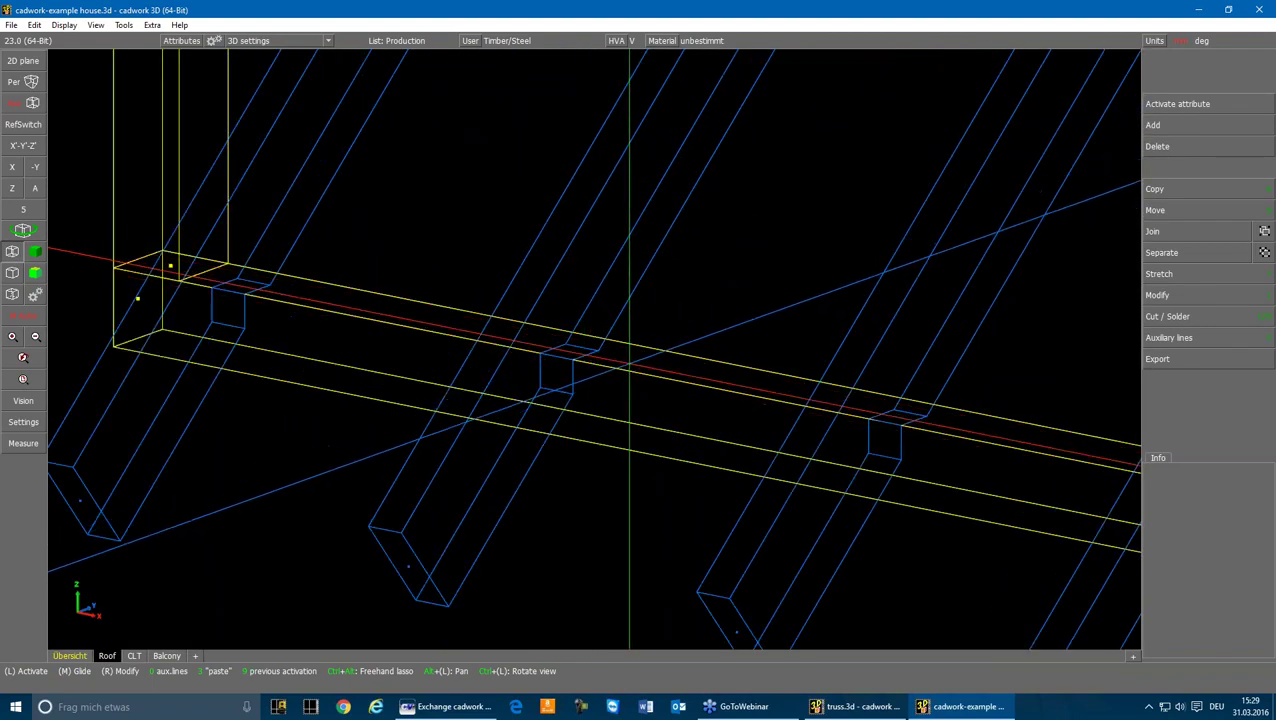
click(629, 364)
click(522, 461)
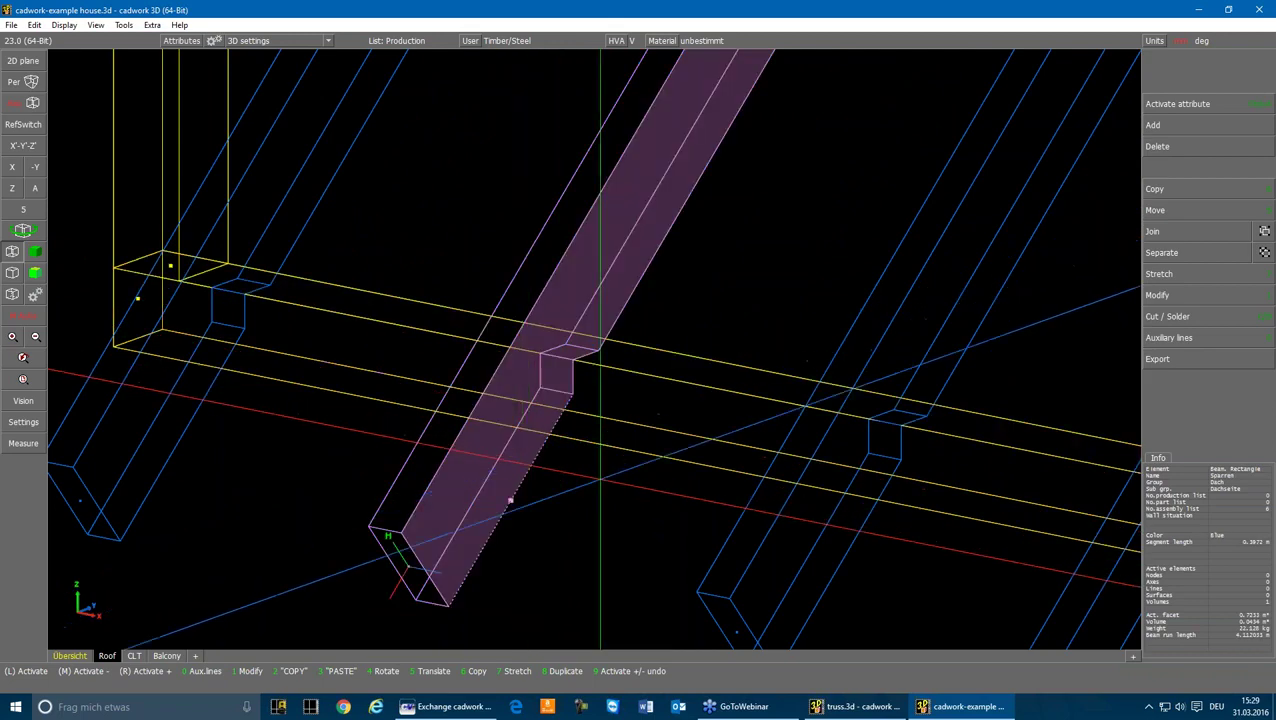
click(600, 480)
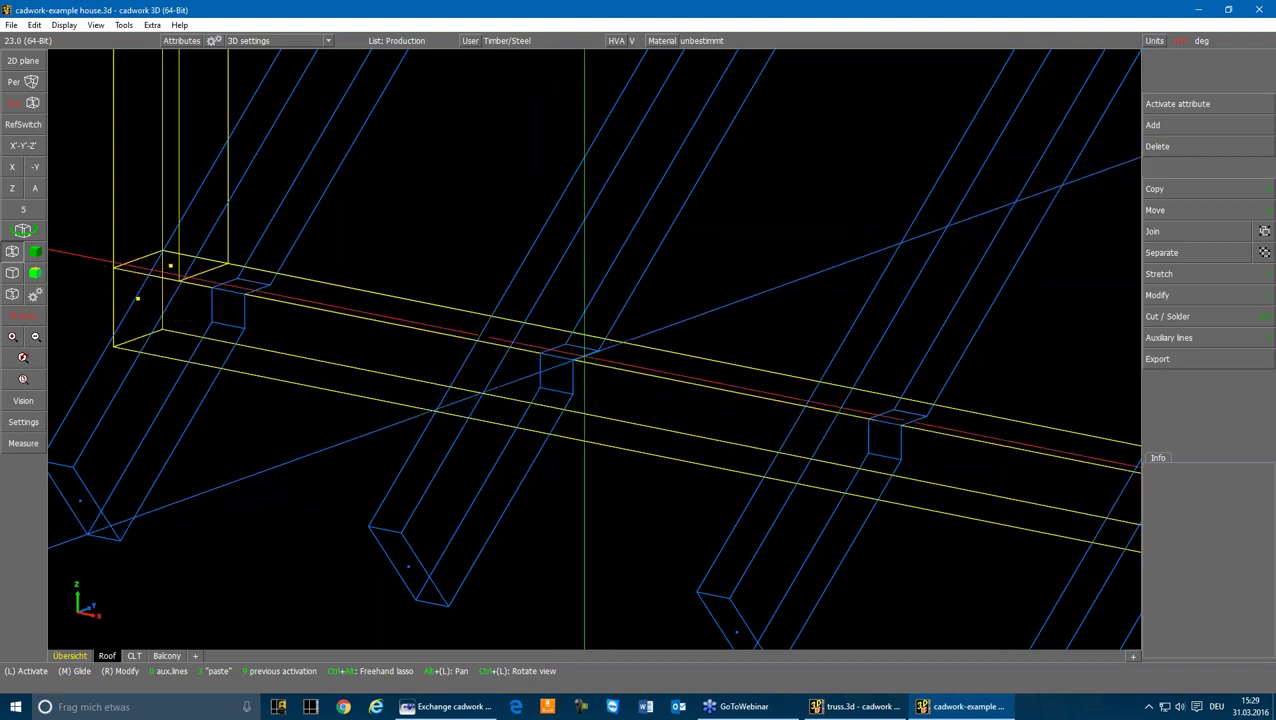
scroll(591, 347, down, 5)
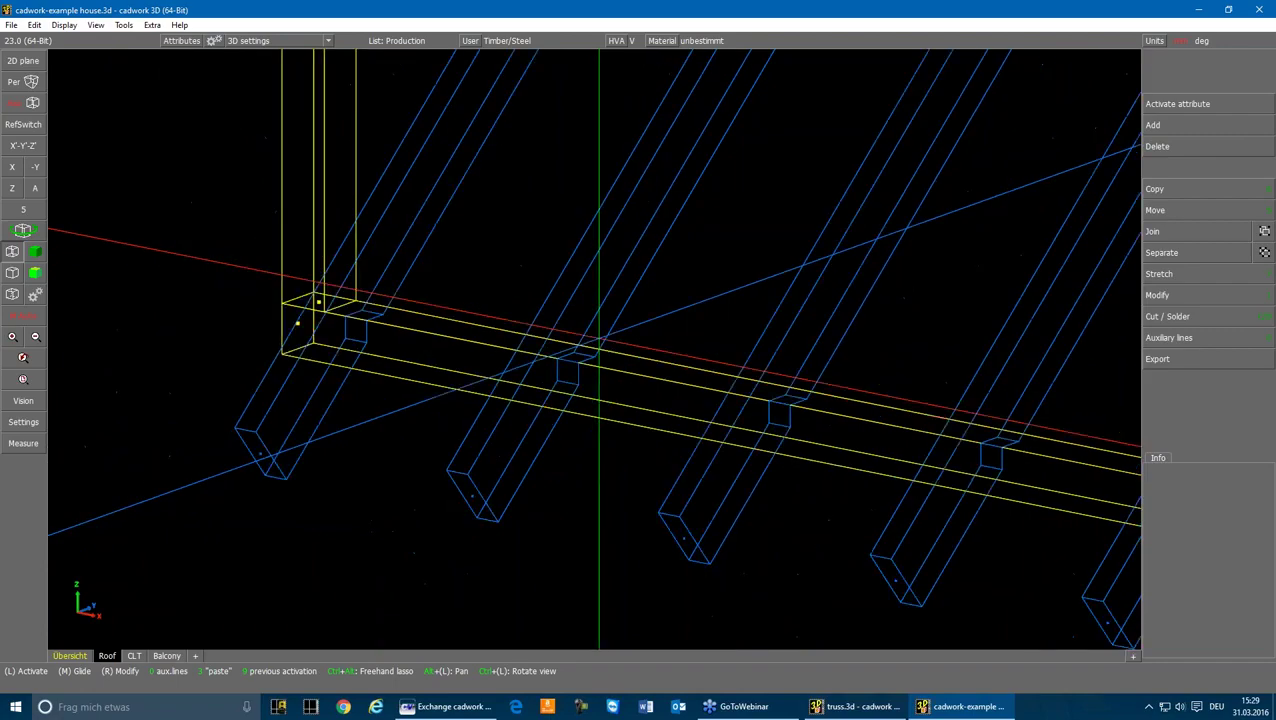
scroll(723, 351, down, 5)
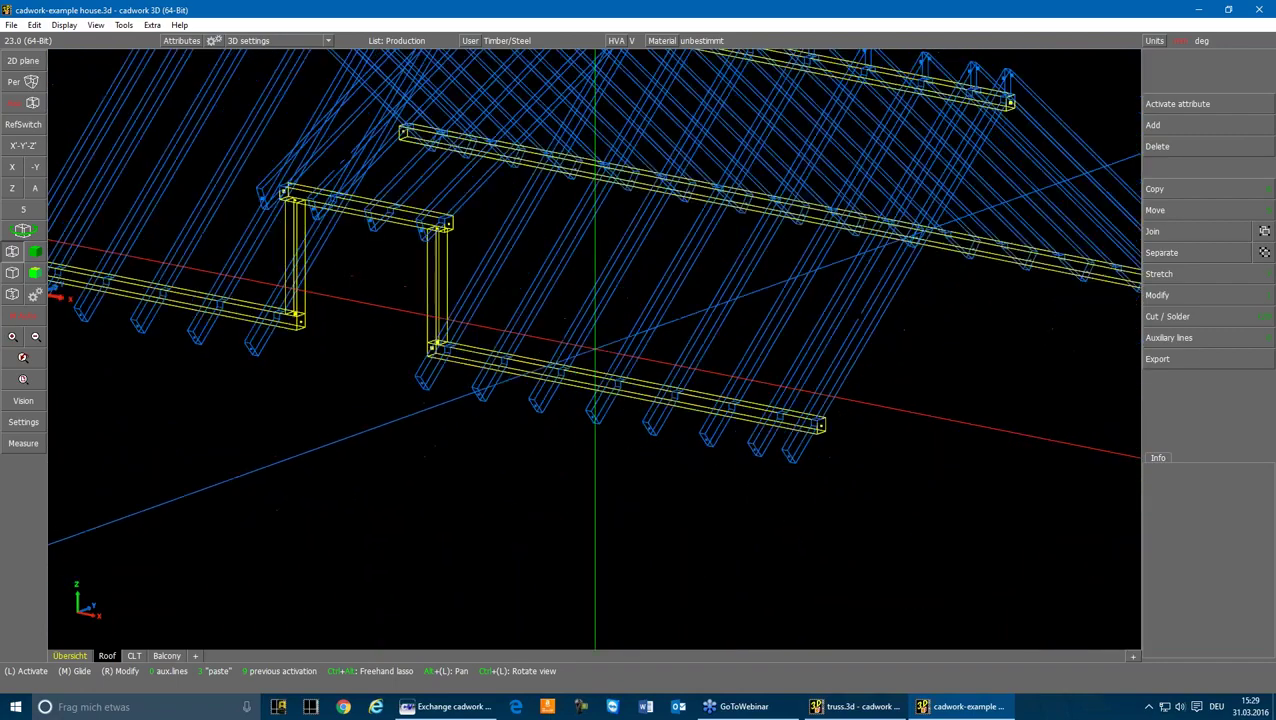
- Insert the catalog element support-not moveable from the Statik folder at the end node of the eaves purlin
scroll(595, 349, up, 5)
scroll(599, 346, up, 3)
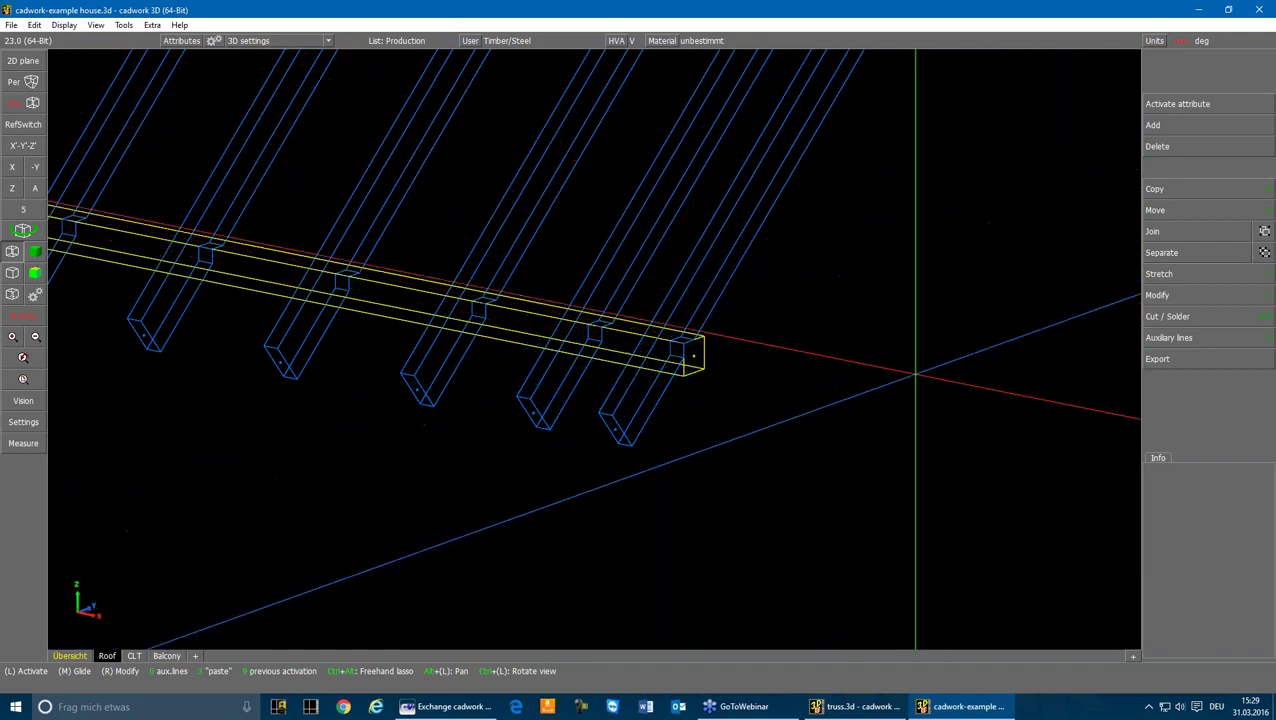
click(1190, 125)
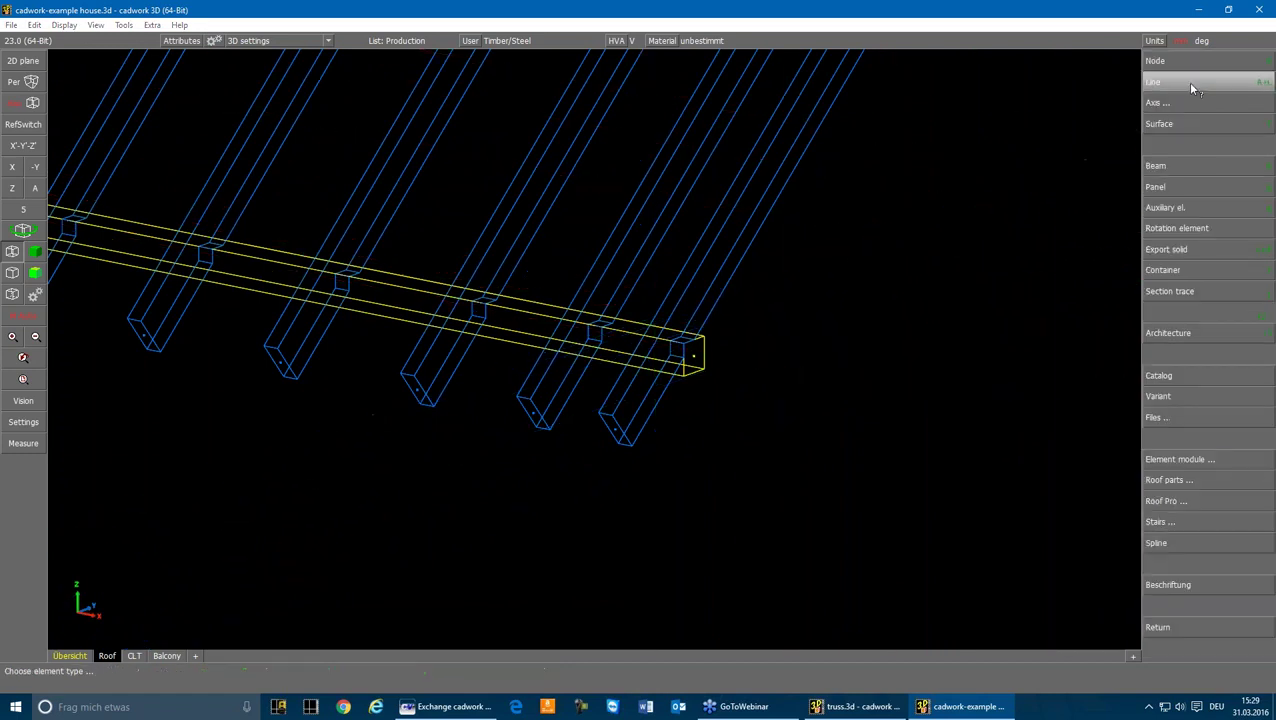
click(1160, 377)
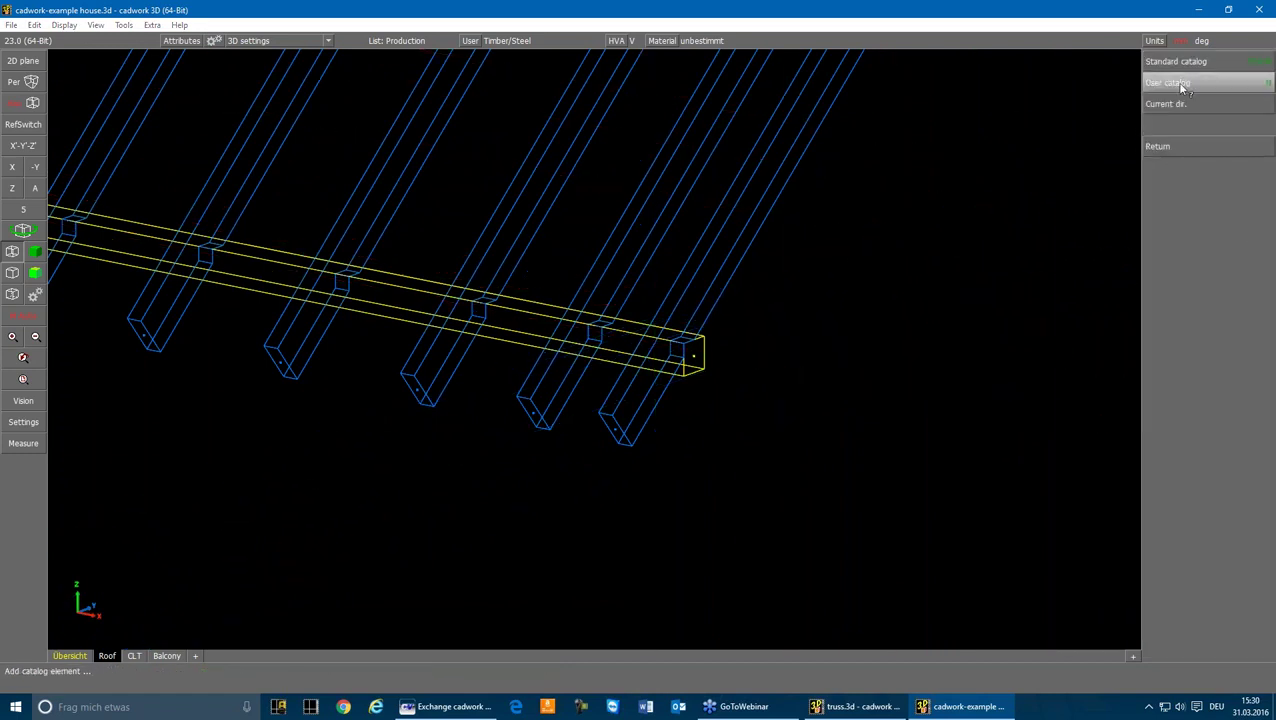
click(1206, 62)
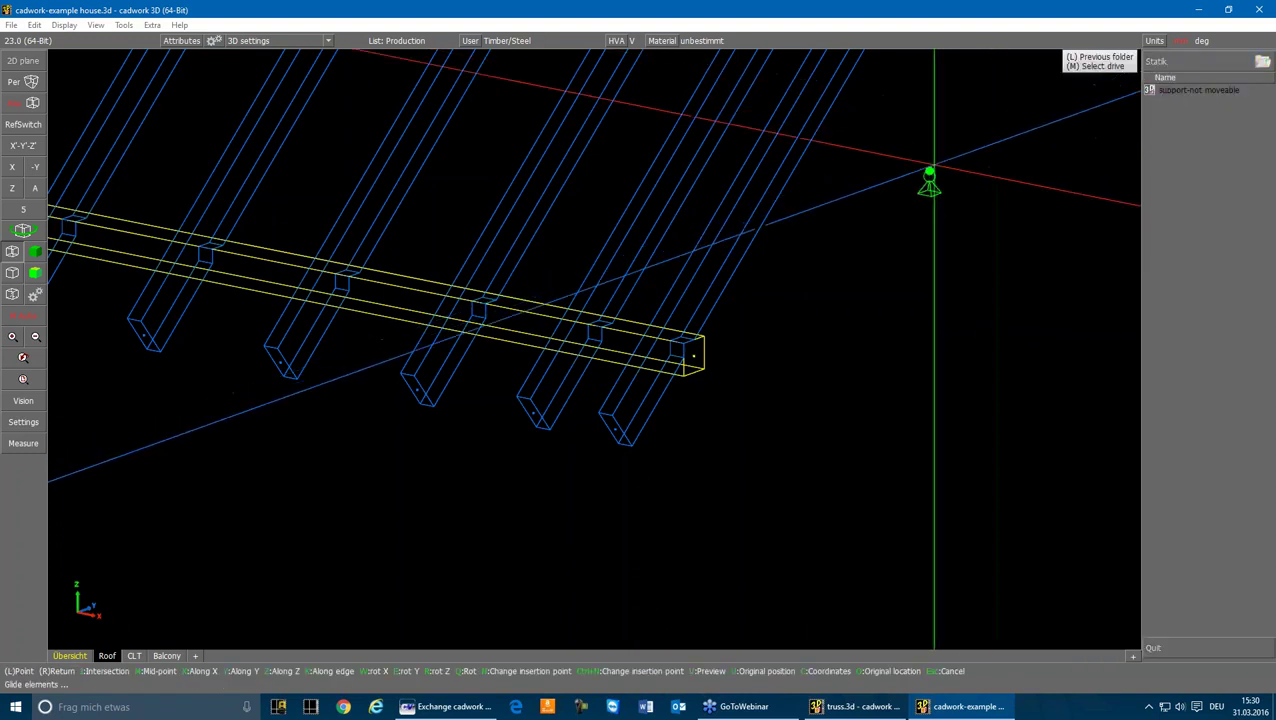
scroll(704, 332, up, 5)
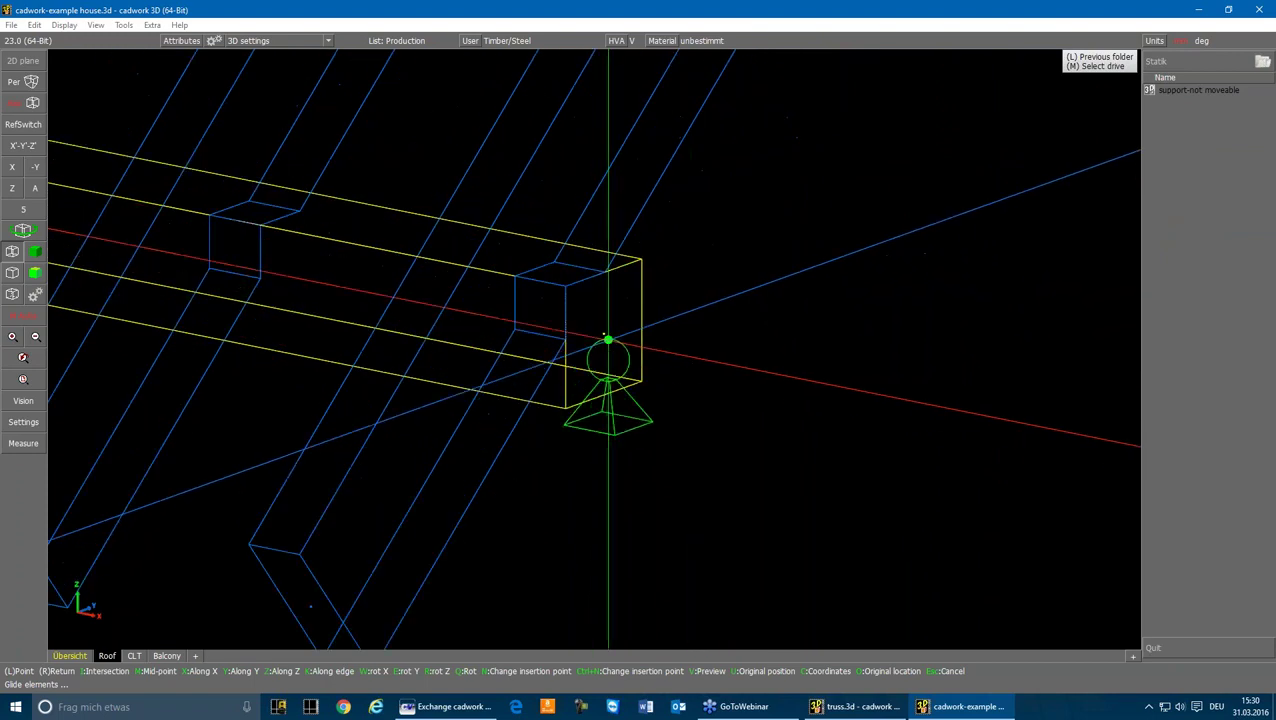
key(Escape)
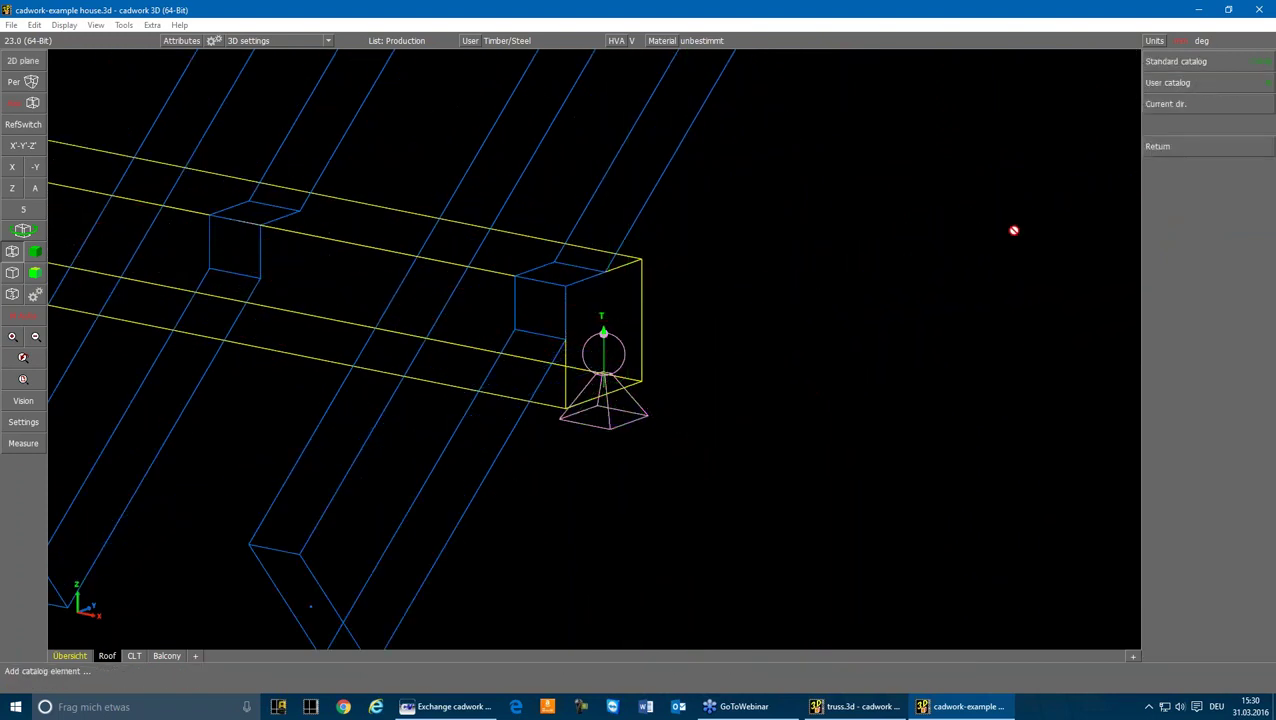
click(823, 401)
- Examine the support settings stored in the user attributes of the inserted support's node
scroll(638, 342, up, 2)
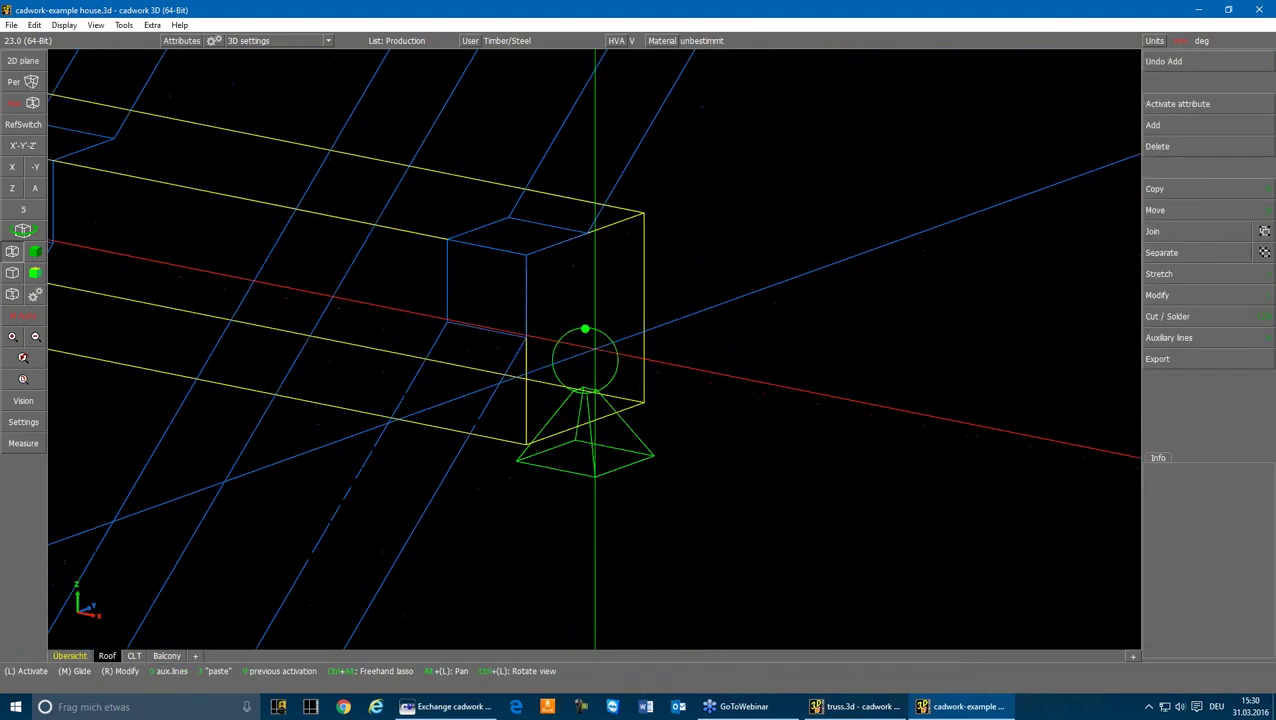
scroll(570, 298, up, 3)
click(572, 299)
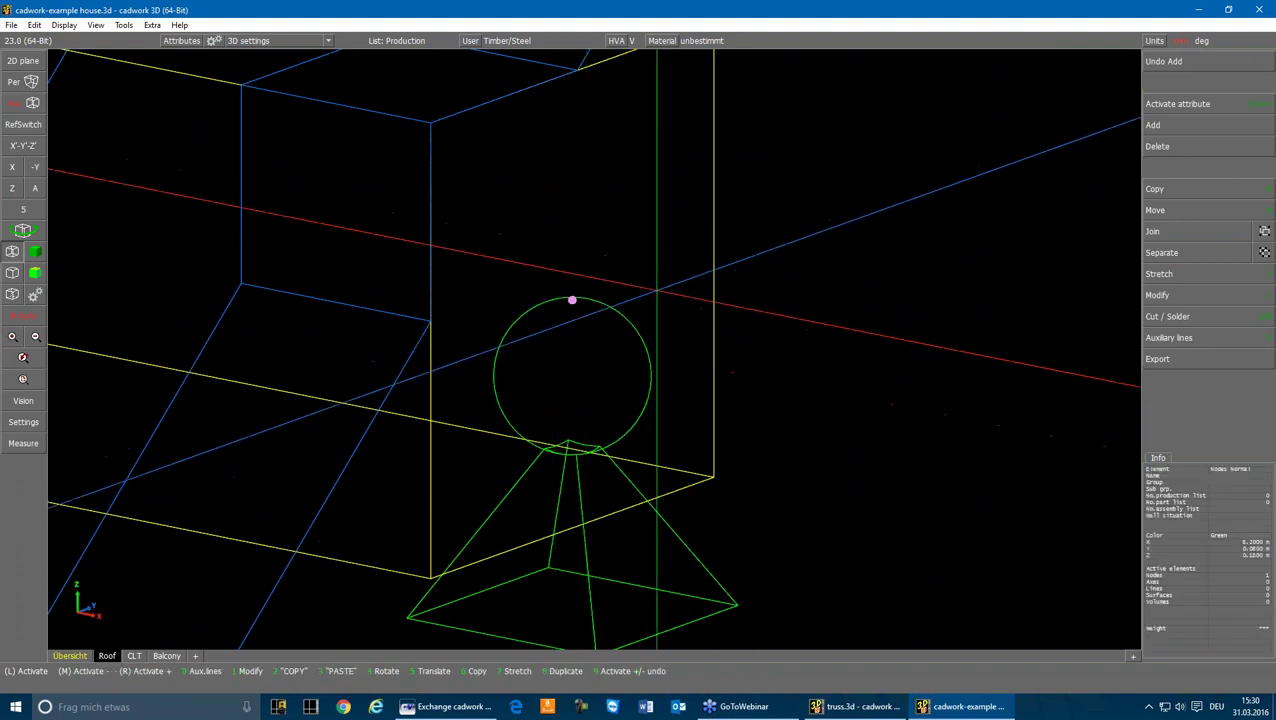
click(1156, 296)
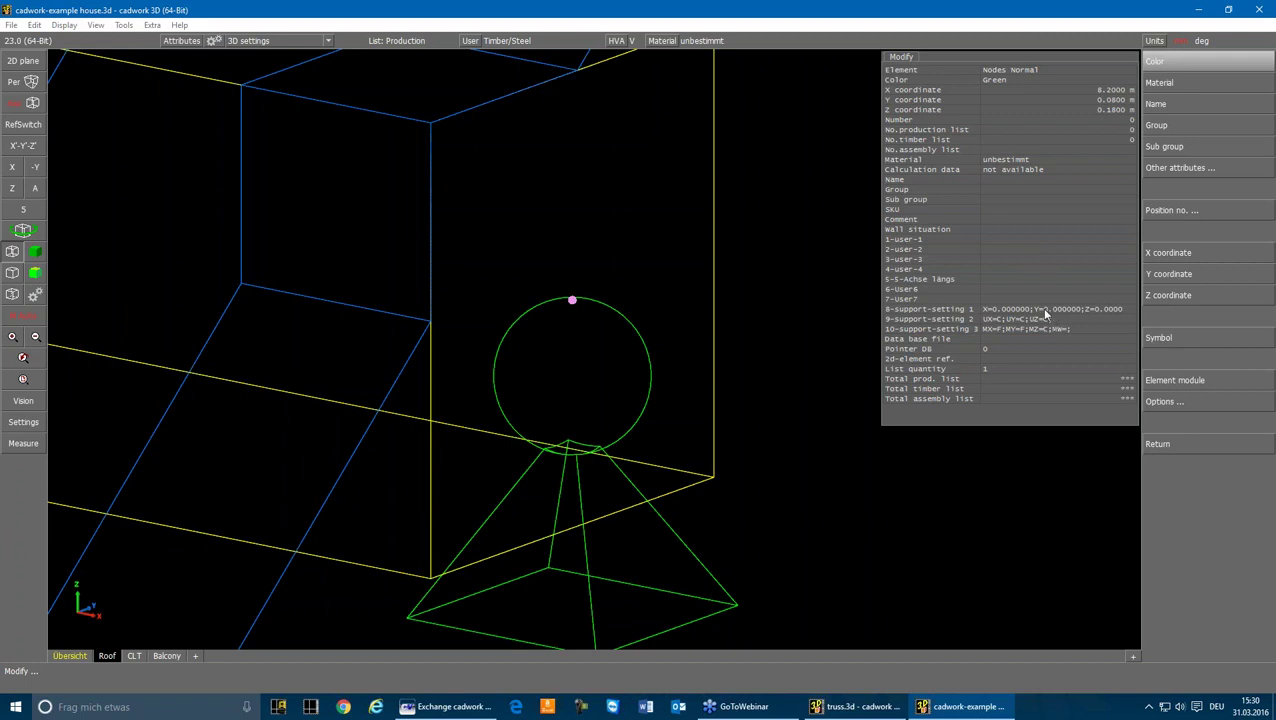
right_click(780, 216)
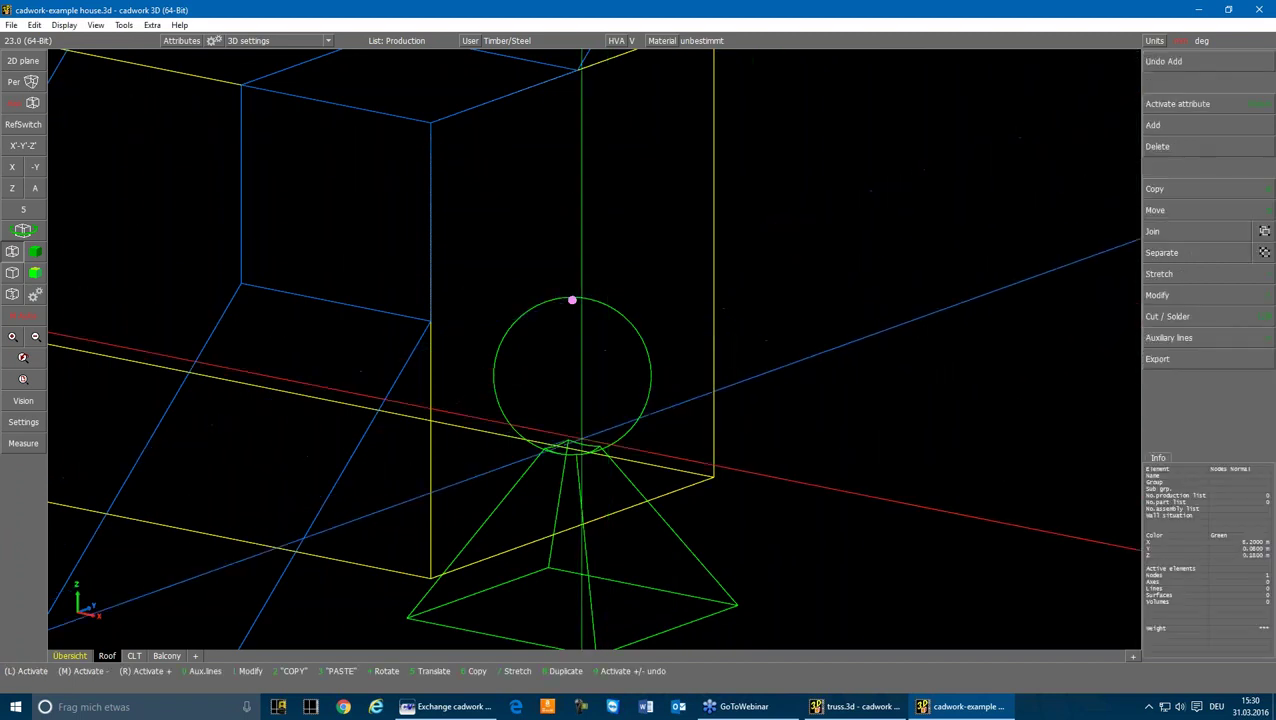
- Select the complete support group at the purlin's end and start translating it to another point
click(575, 438)
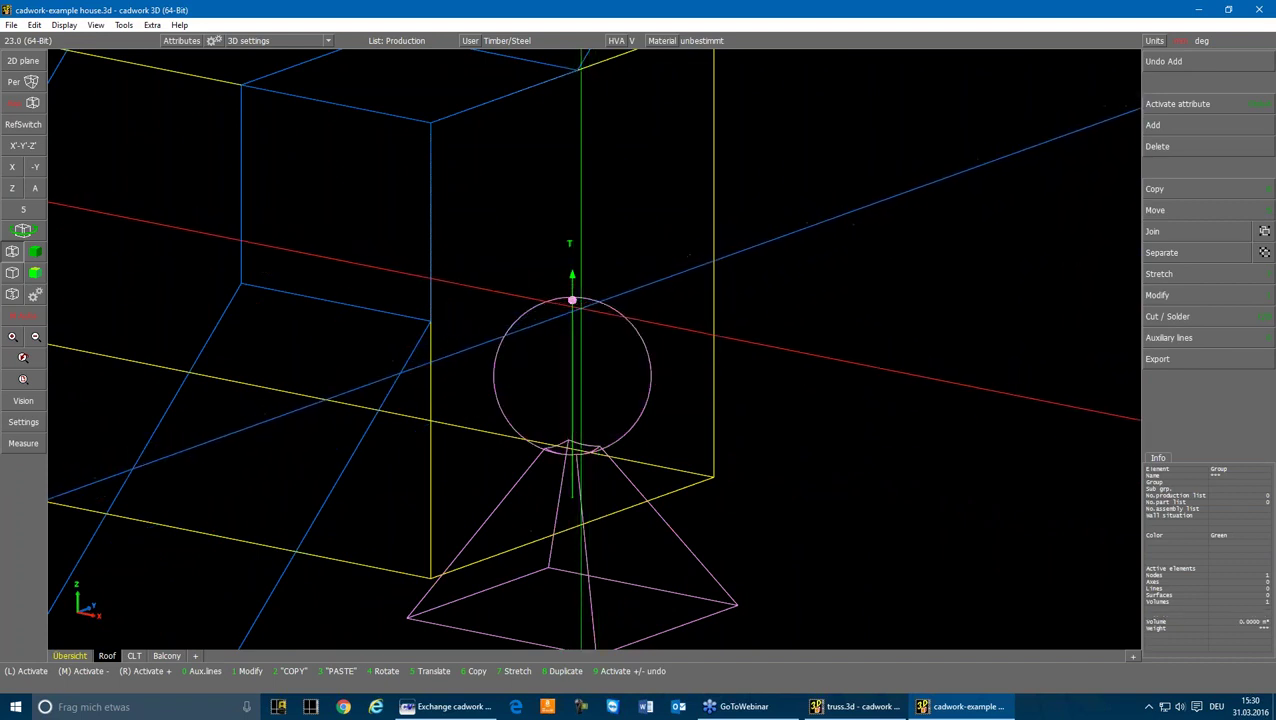
scroll(595, 352, down, 5)
scroll(590, 345, down, 3)
key(5)
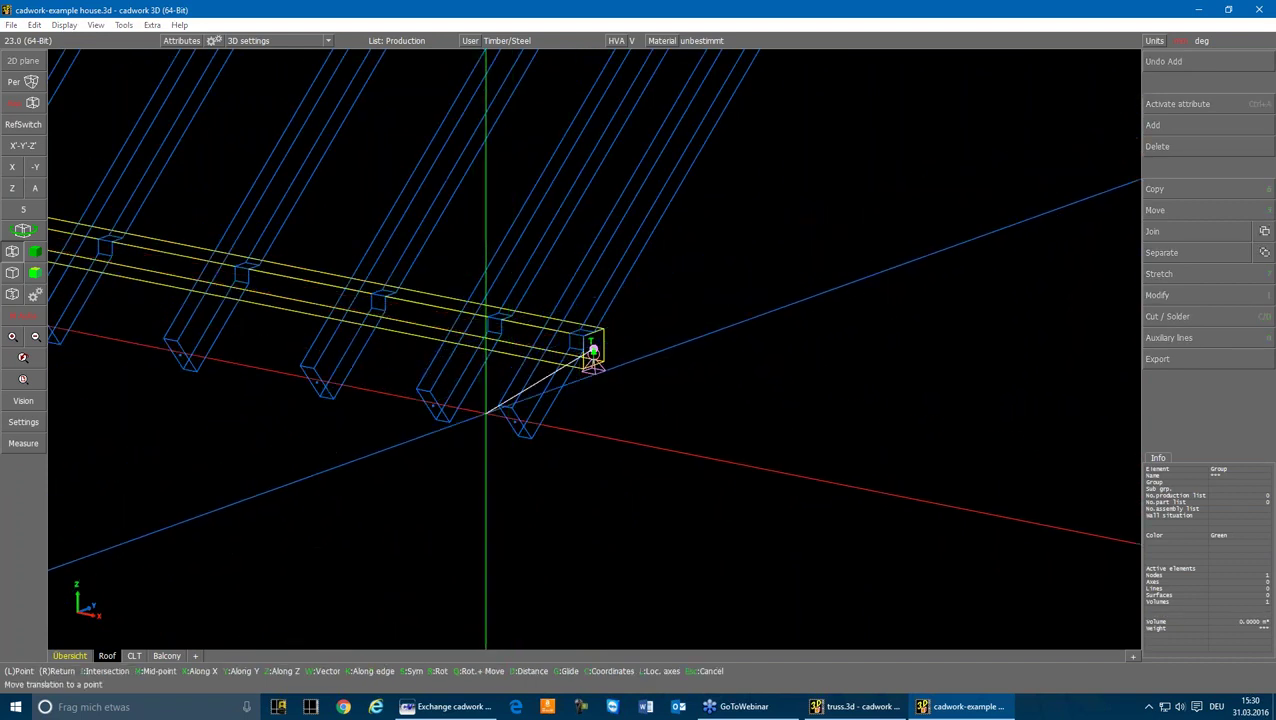
- Move the support along X to the second rafter from the purlin's end and copy it along X to the next rafter
key(x)
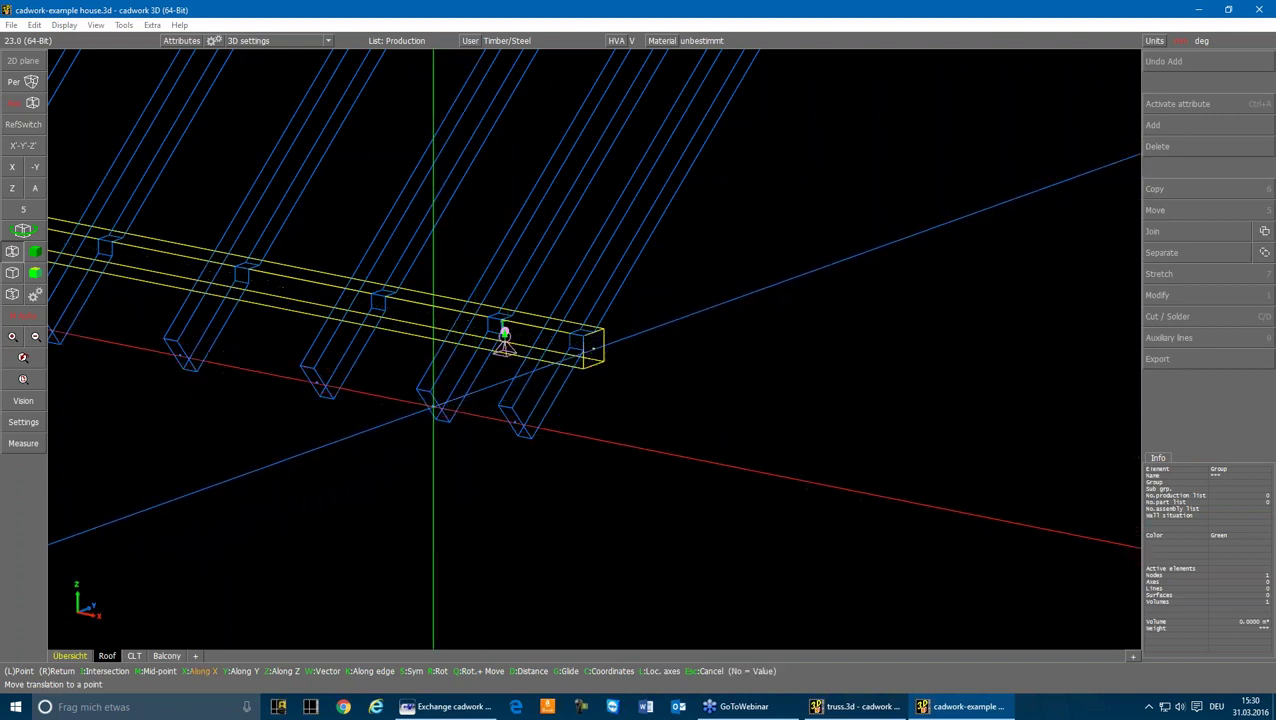
key(6)
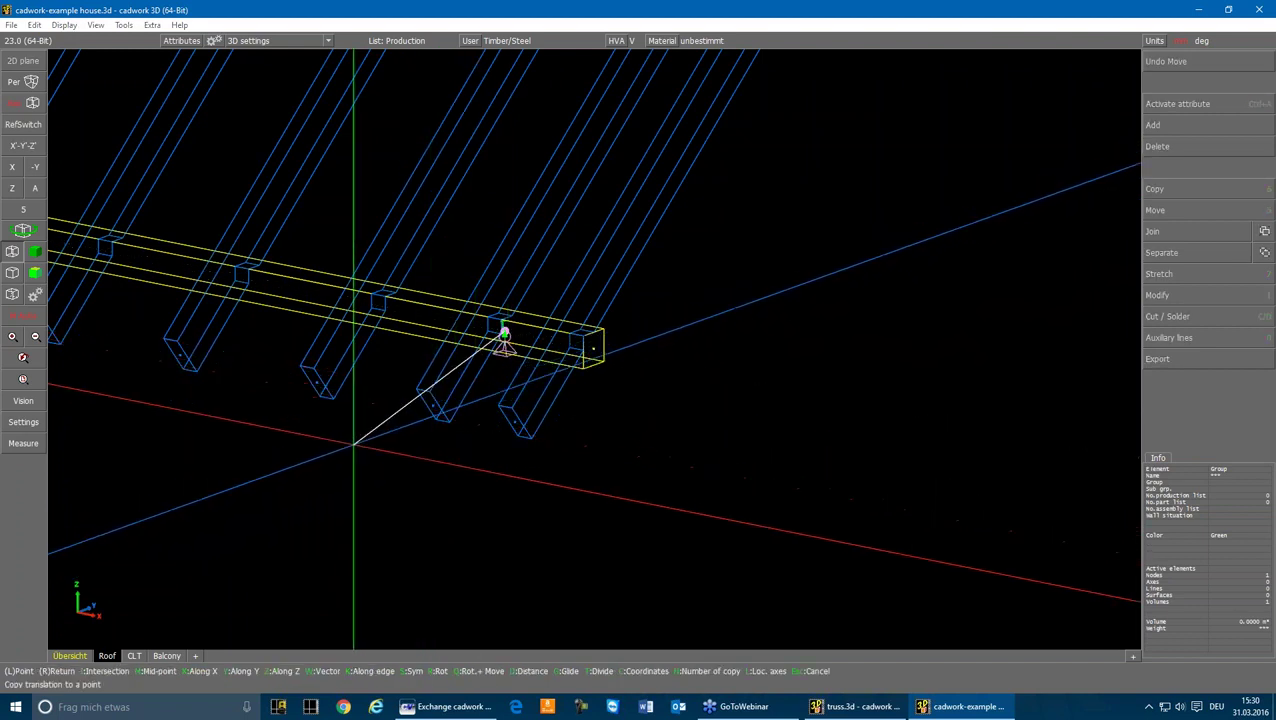
key(x)
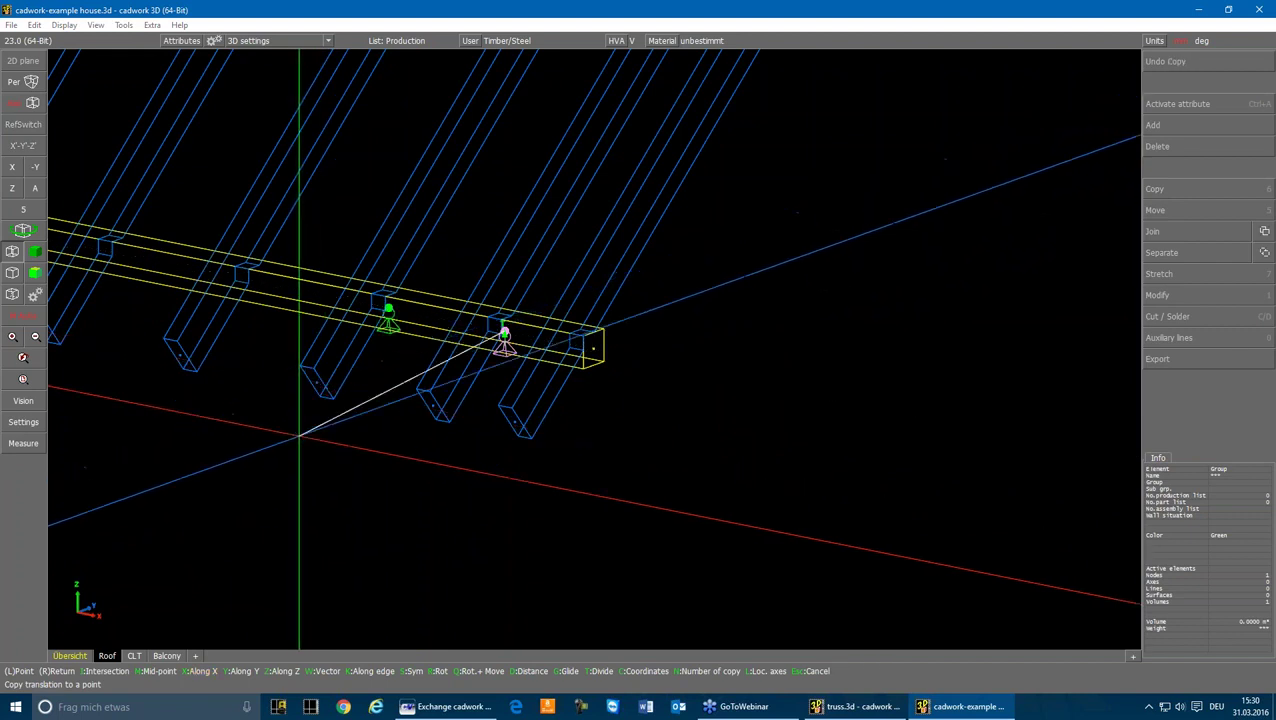
right_click(355, 406)
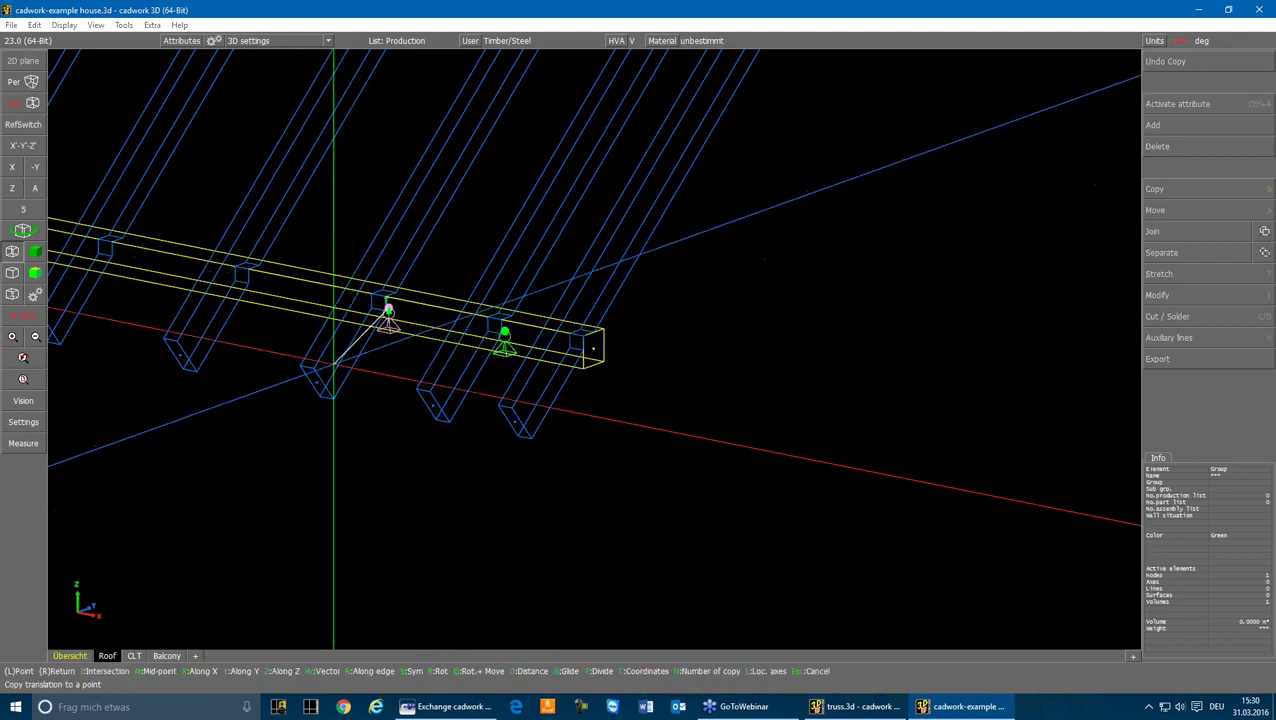
- Copy the support 12 times along X at the rafter spacing to fill the rest of the eaves line
text(n12)
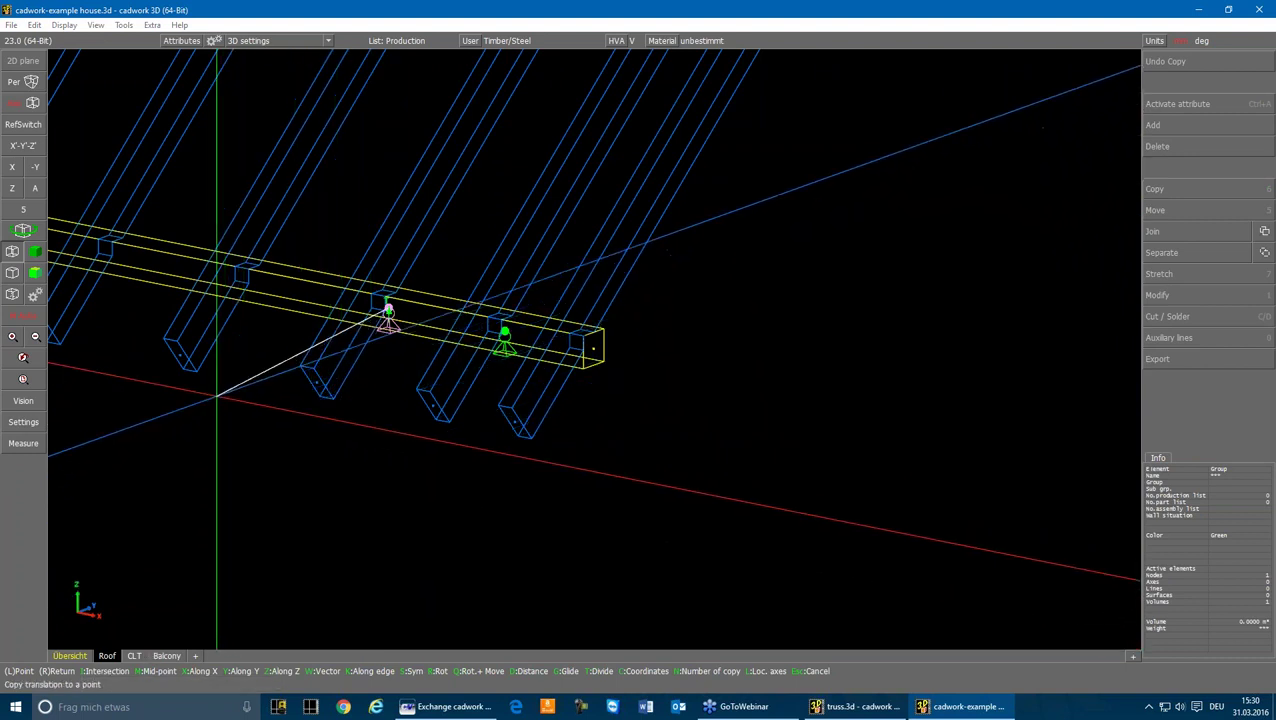
text(x)
click(180, 356)
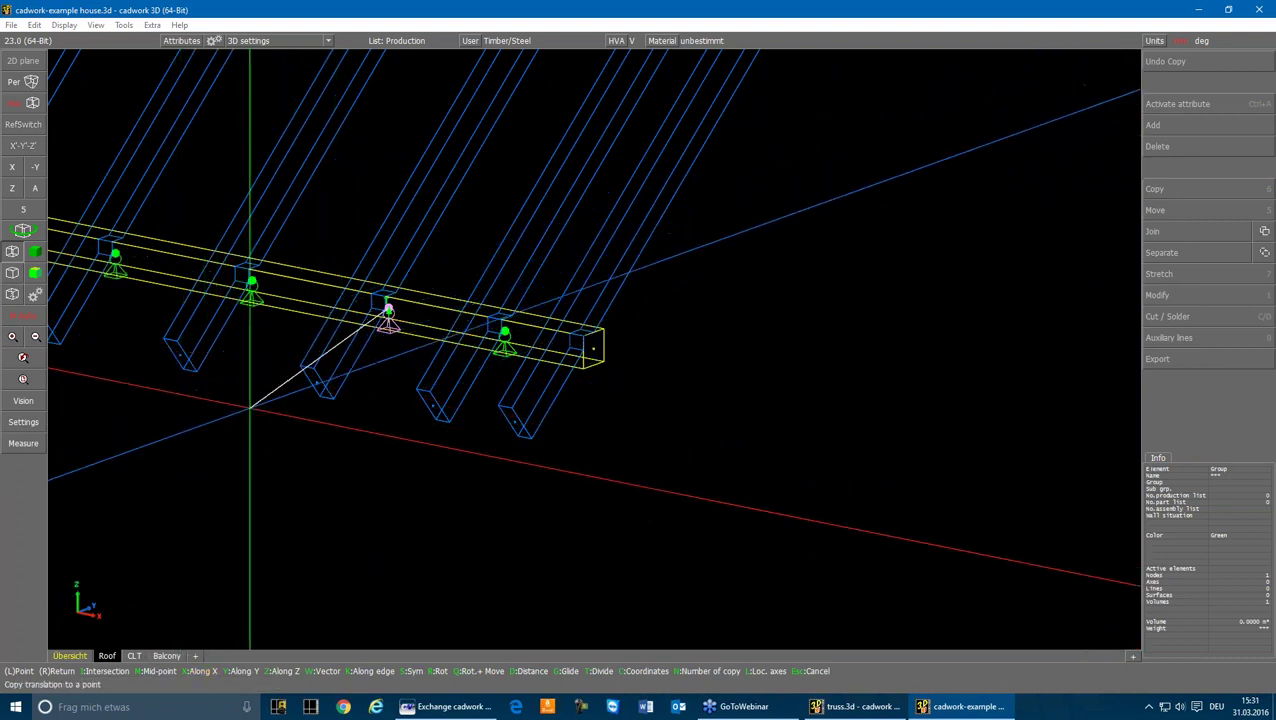
scroll(250, 408, down, 4)
right_click(450, 315)
scroll(376, 281, up, 3)
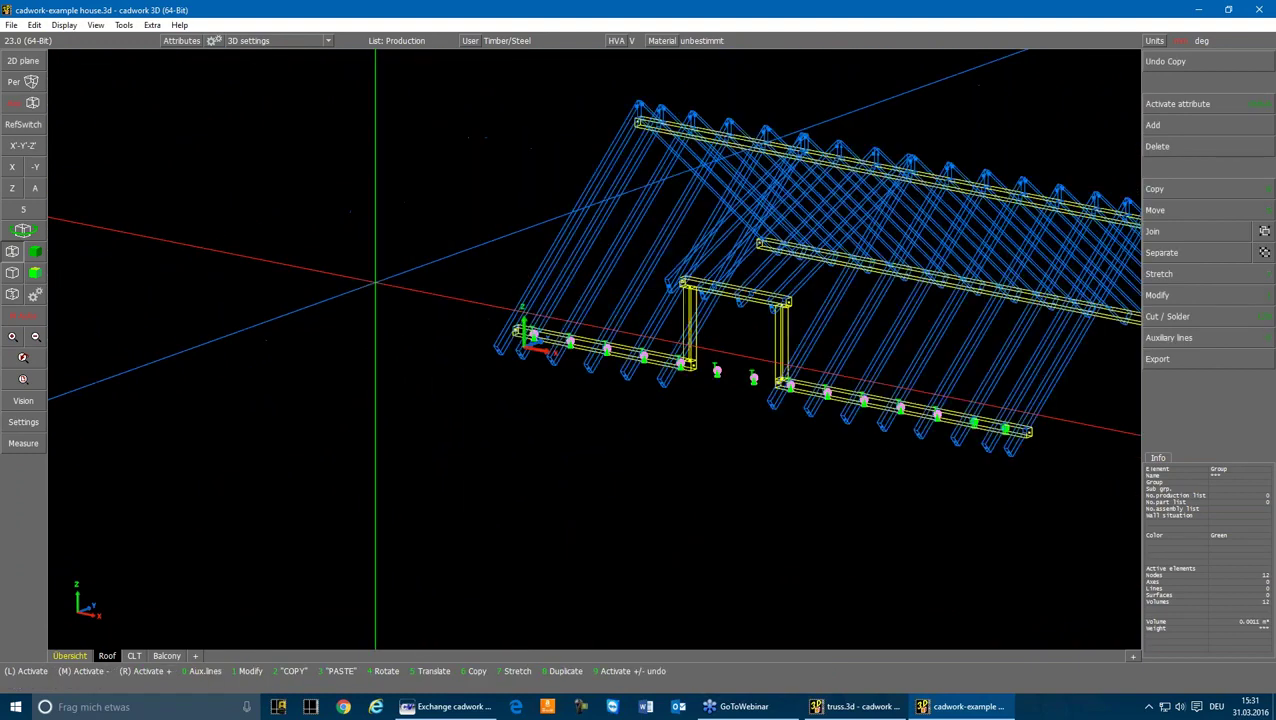
- Mirror-copy all eaves supports to the opposite purlin about a plane perpendicular to Y through the ridge purlin's centre
drag(868, 369, 987, 446)
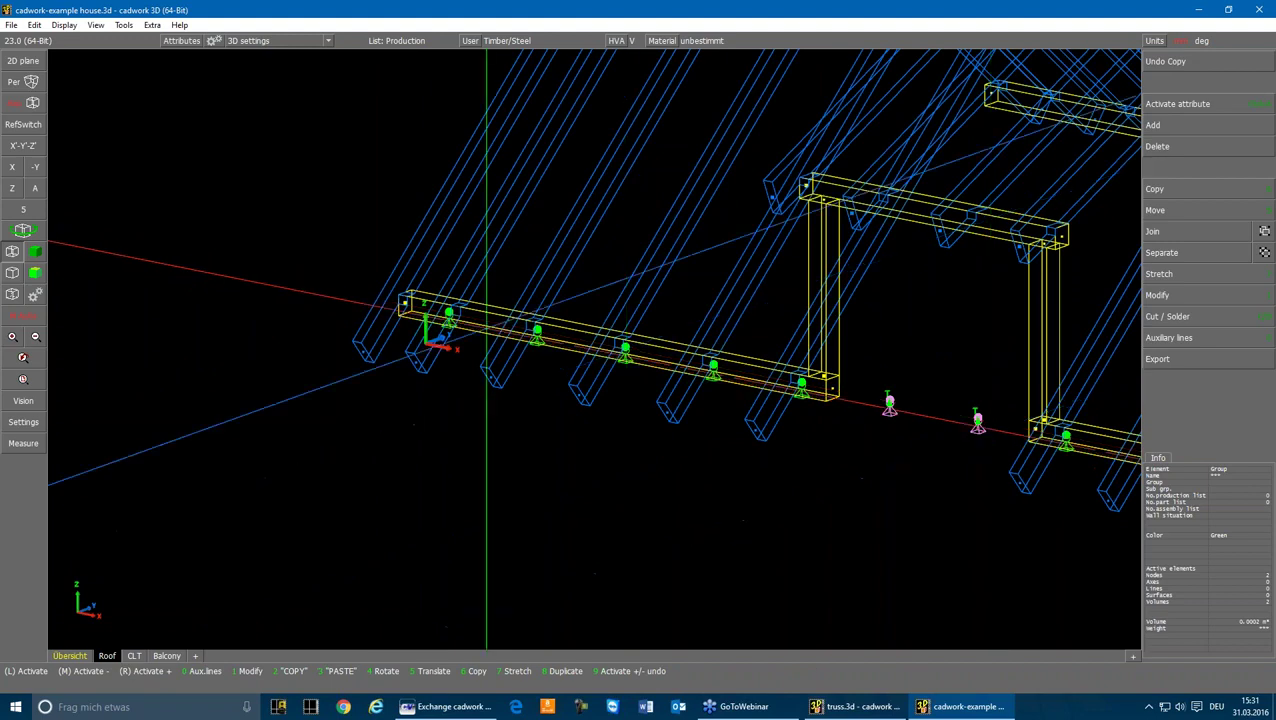
click(13, 168)
scroll(588, 335, up, 4)
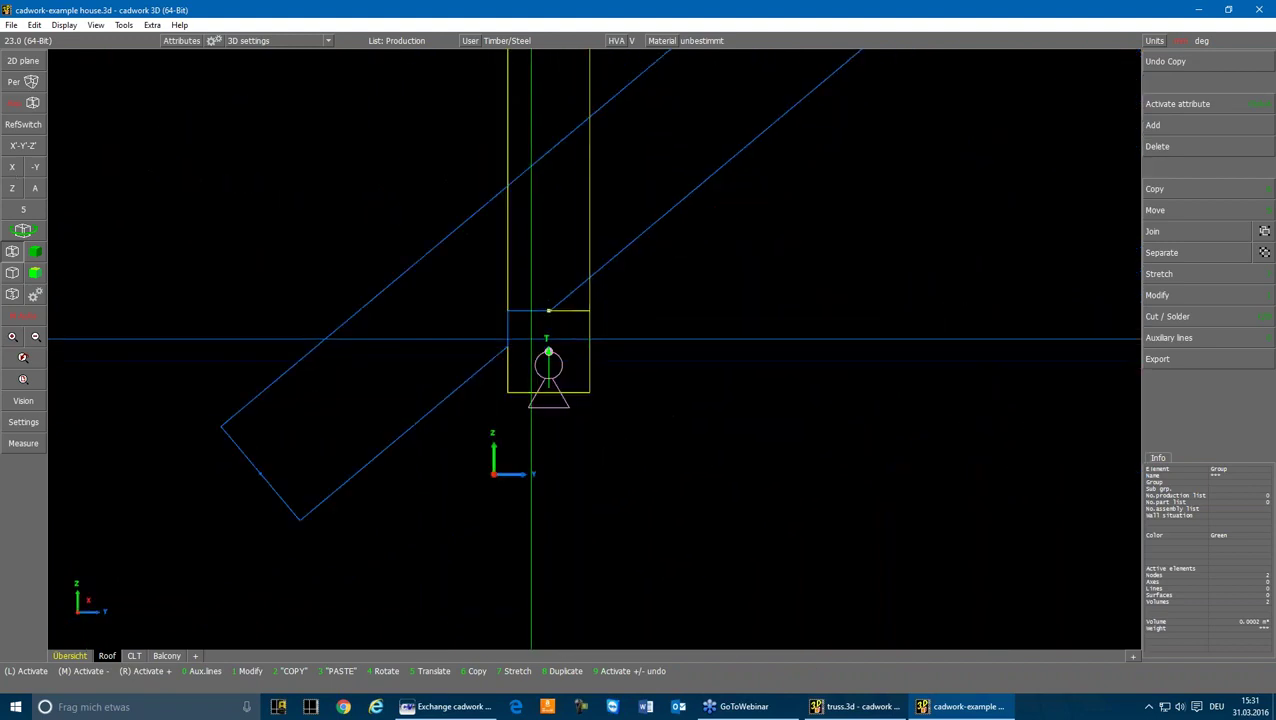
drag(530, 339, 588, 425)
drag(509, 432, 627, 336)
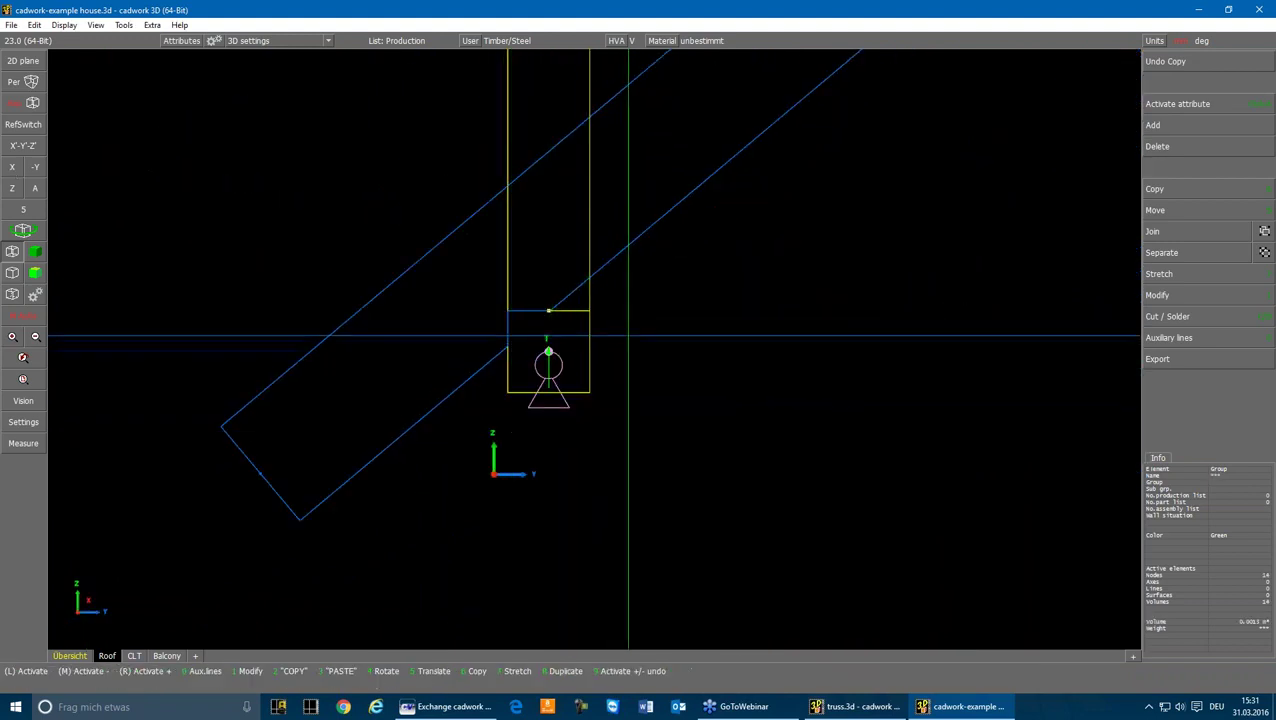
scroll(627, 300, down, 5)
scroll(650, 242, up, 5)
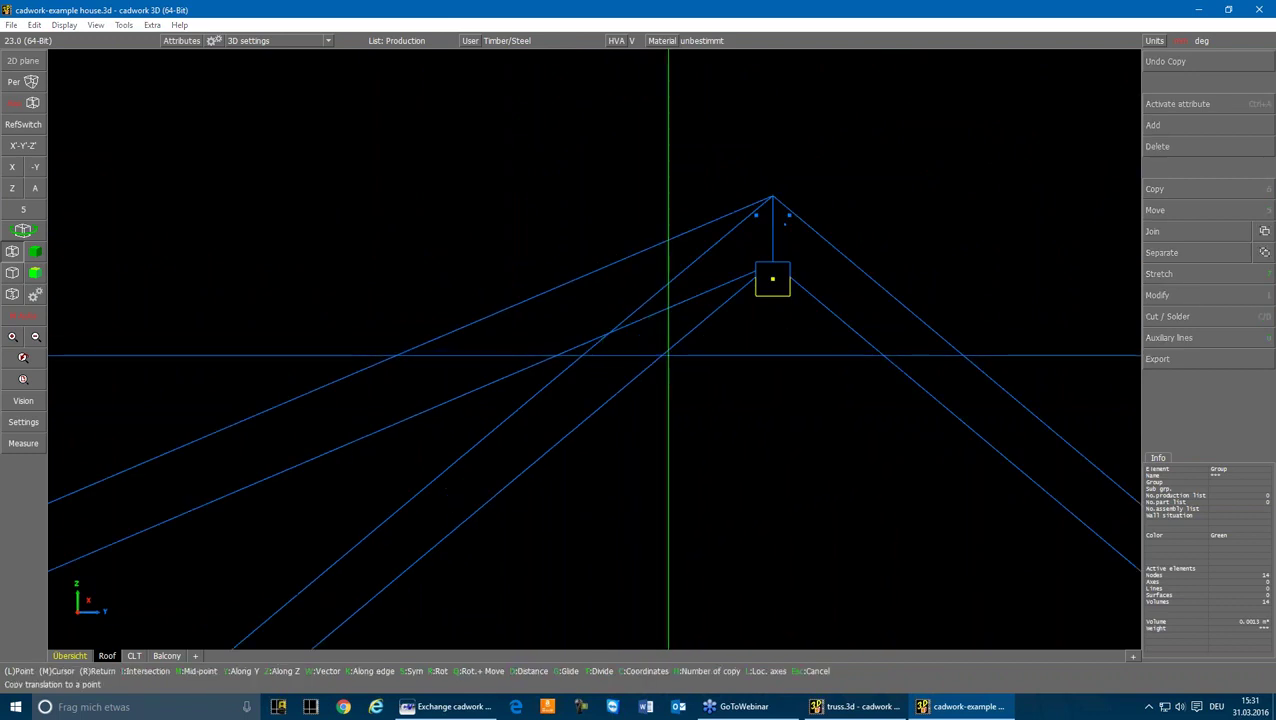
key(s)
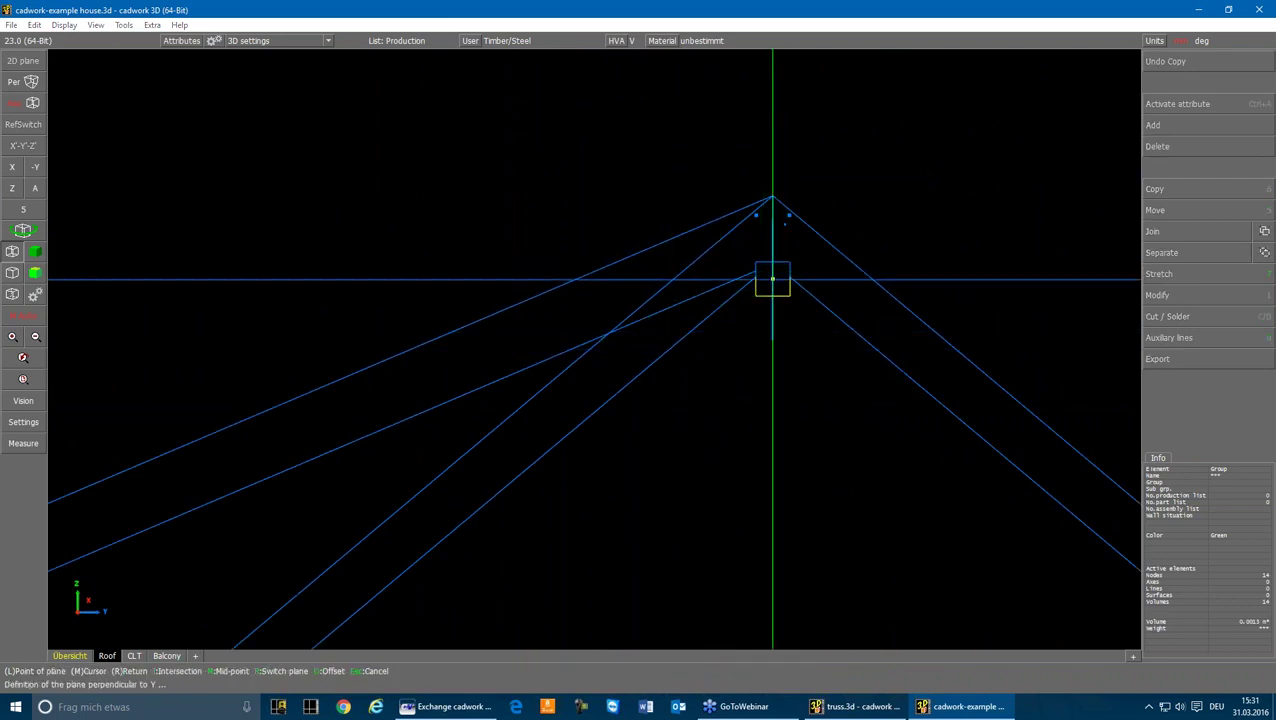
click(772, 279)
right_click(774, 310)
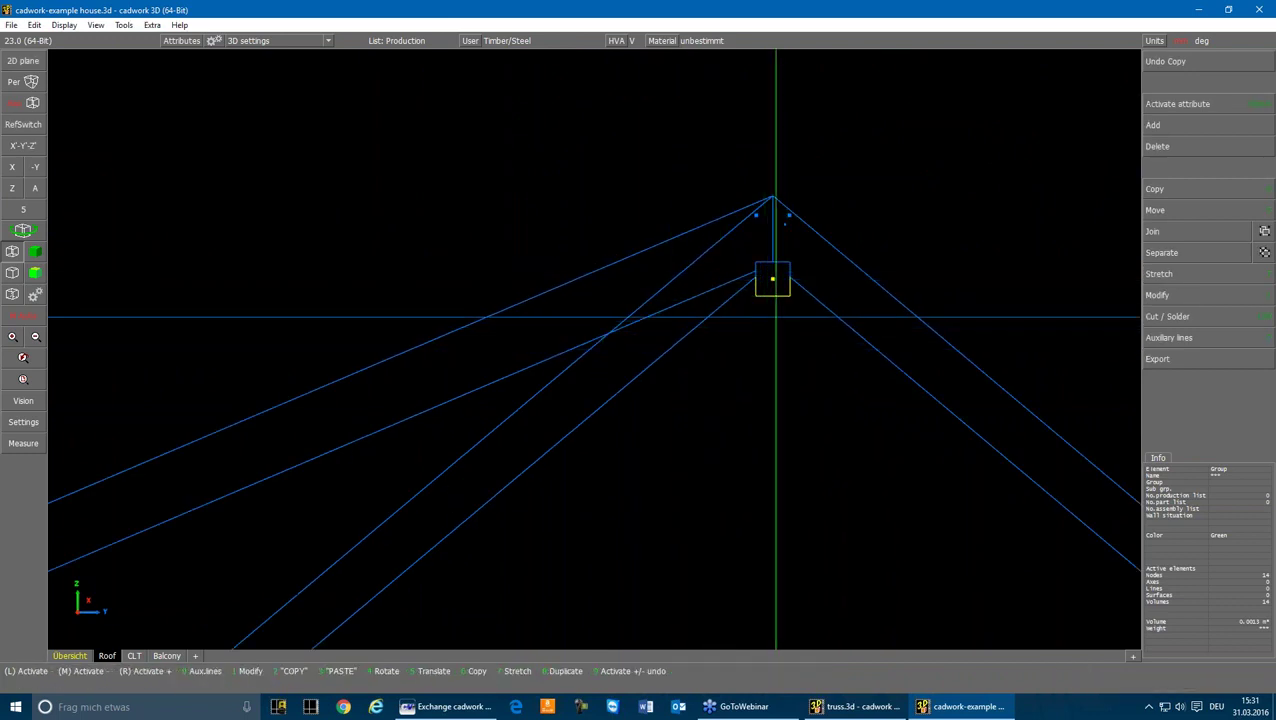
- Delete the two supports hanging free in the opening between the two dormer posts
scroll(783, 305, down, 5)
scroll(719, 449, up, 3)
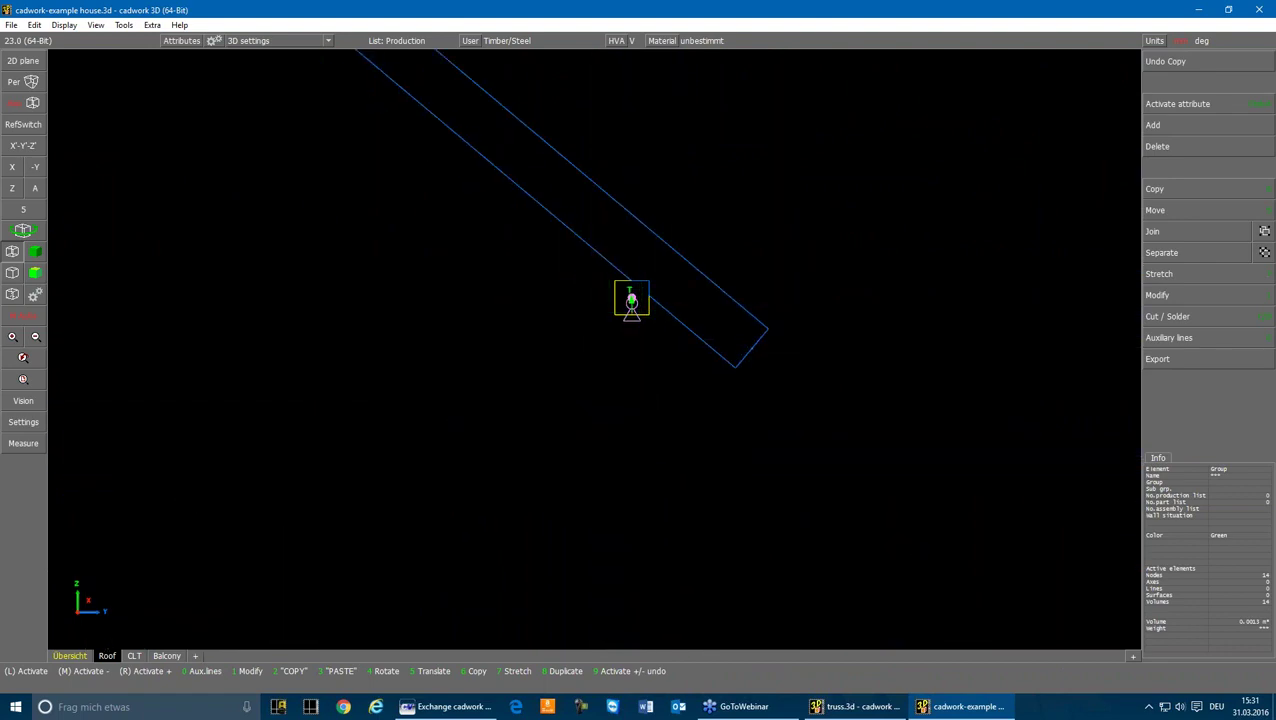
click(35, 190)
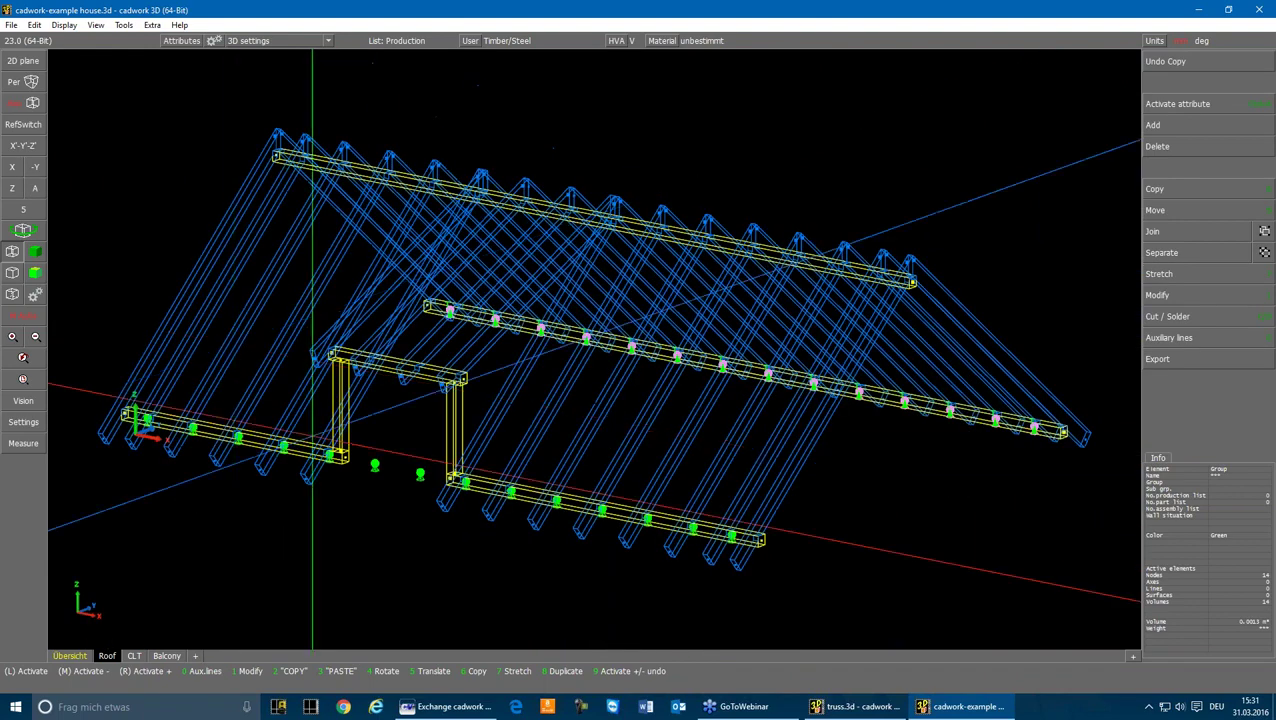
drag(361, 449, 430, 496)
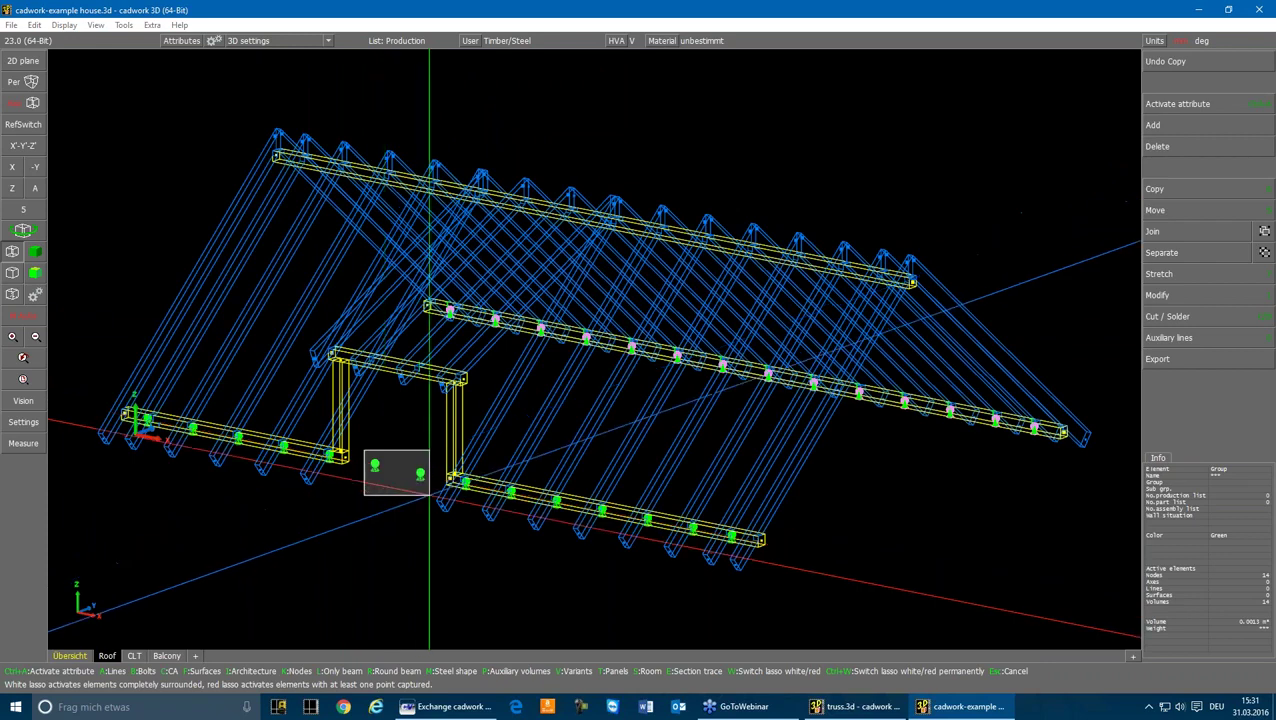
key(Delete)
- Copy the last eaves support to the ridge purlin, using the vector from the eaves purlin's end to the ridge purlin's end
scroll(730, 535, up, 4)
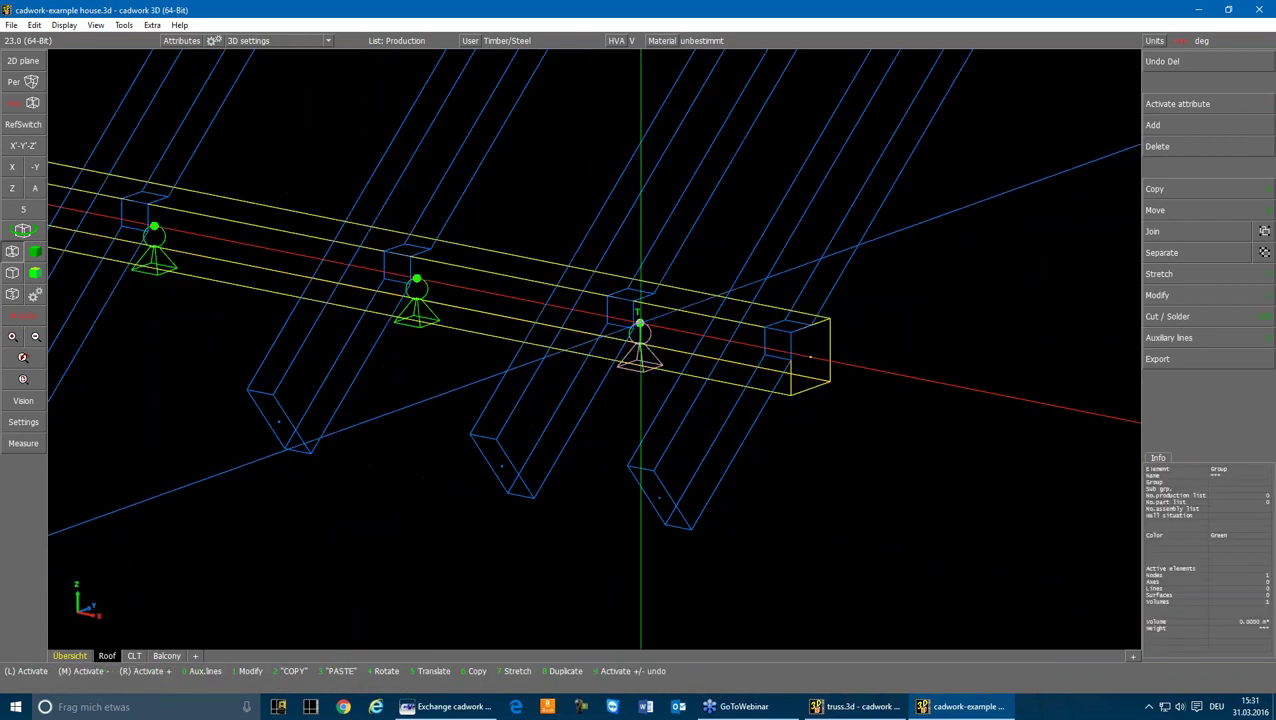
scroll(640, 325, down, 5)
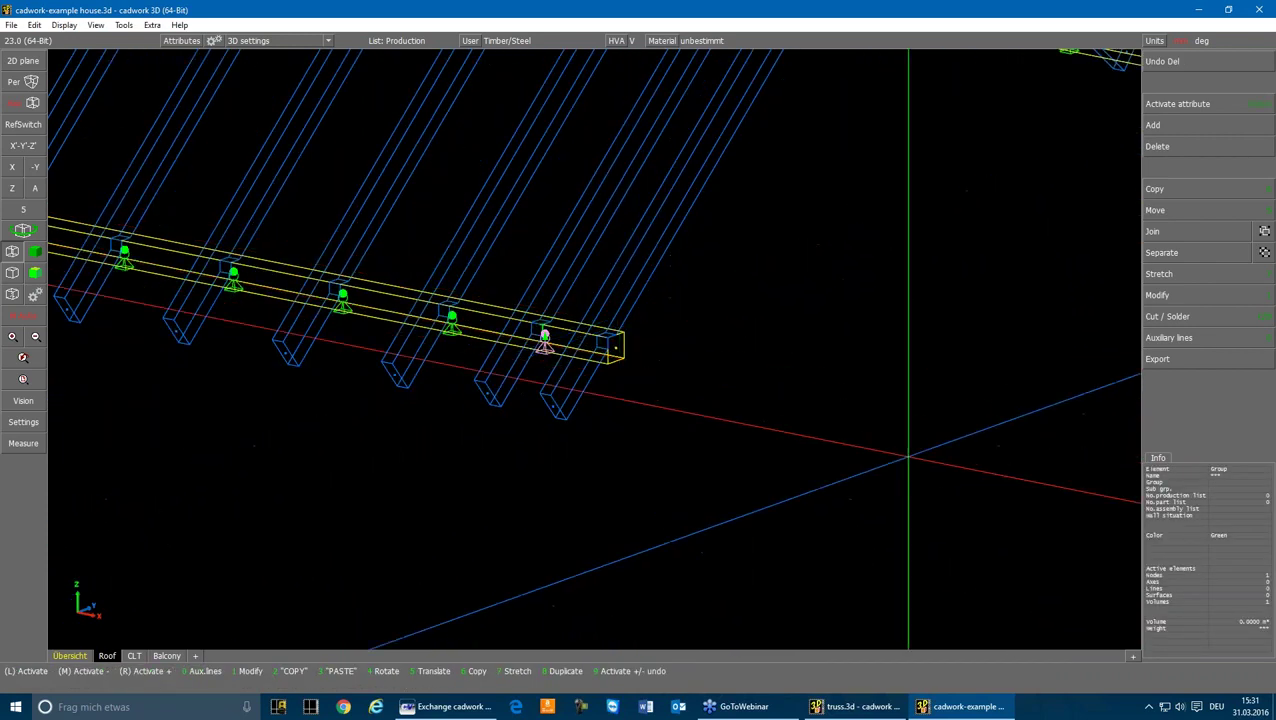
key(6)
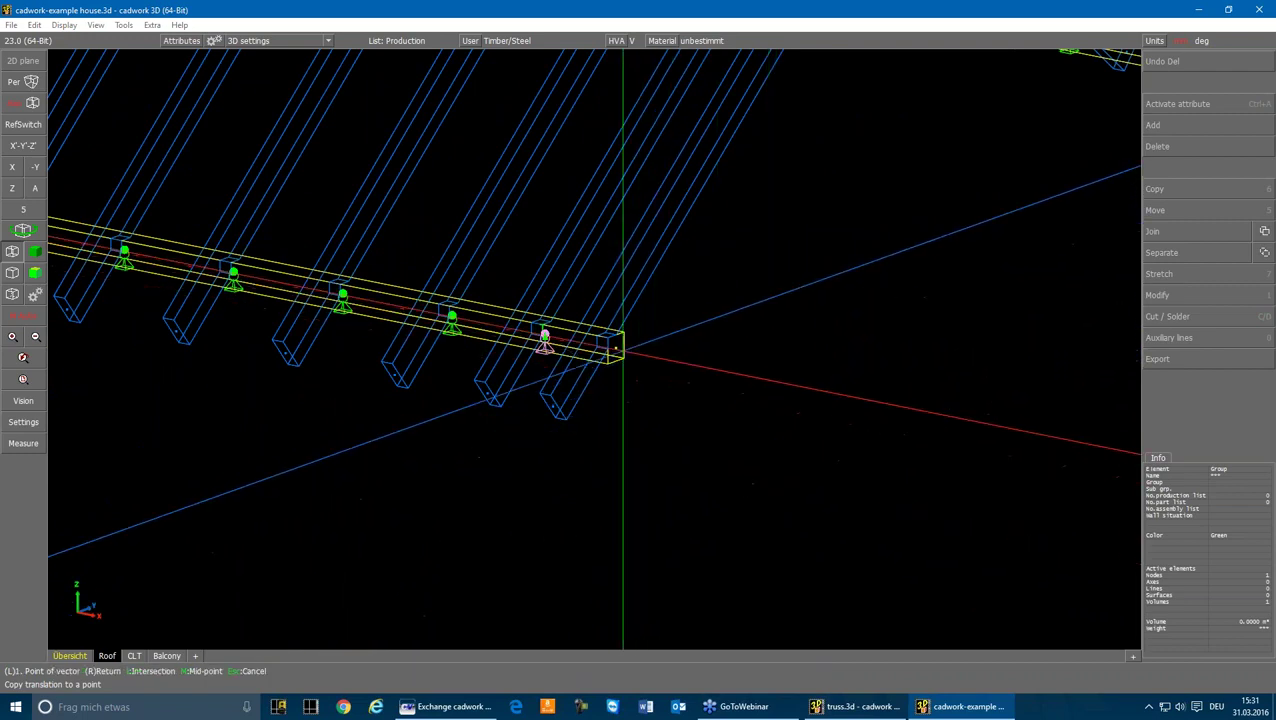
click(617, 349)
scroll(712, 285, down, 3)
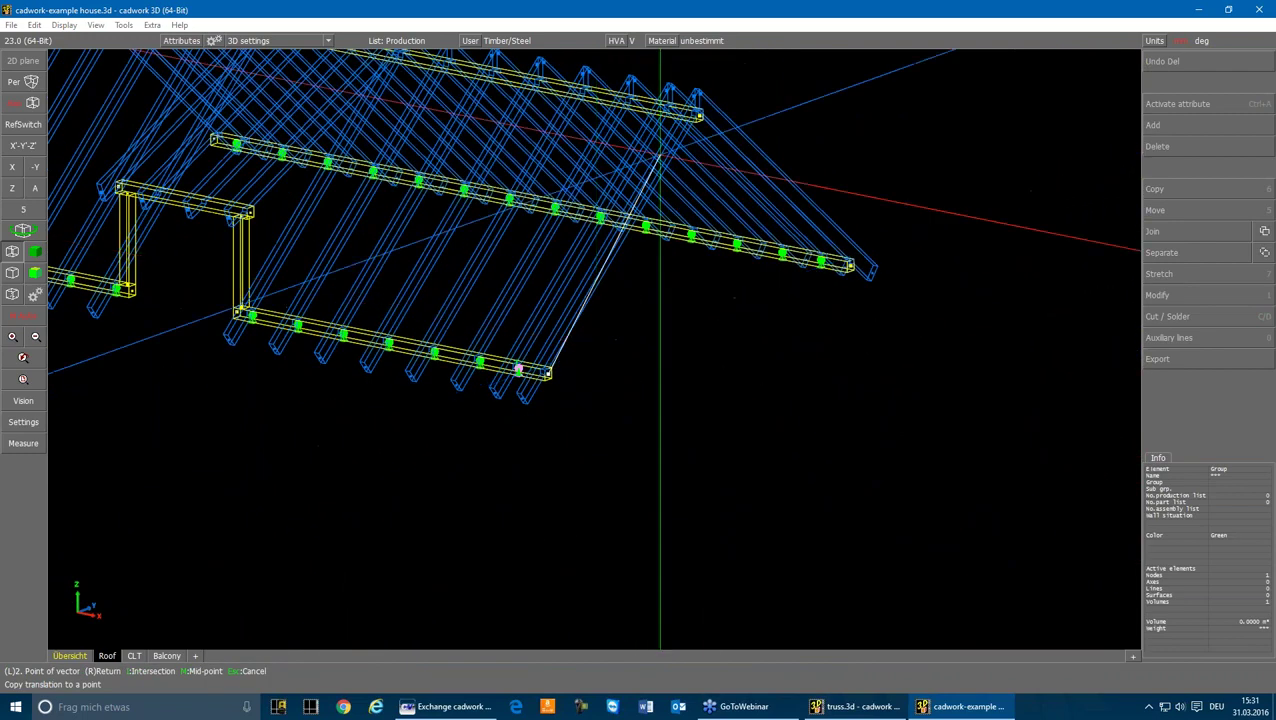
scroll(660, 155, up, 4)
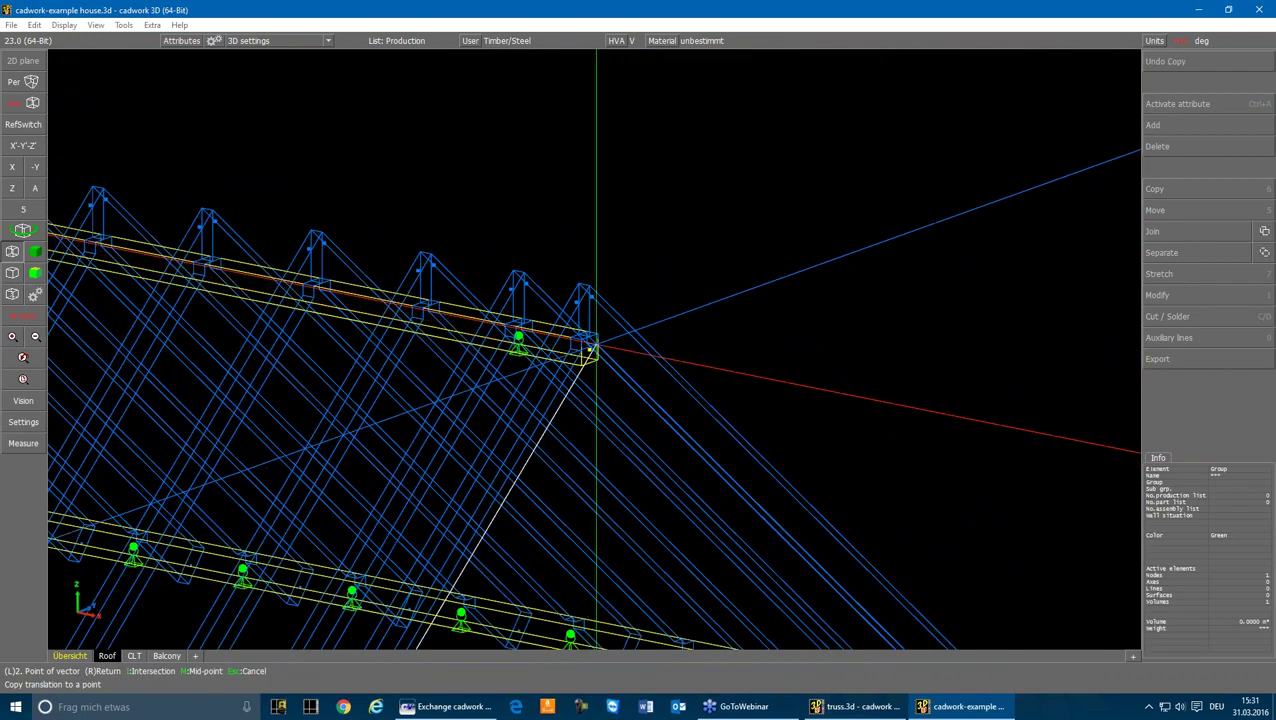
click(518, 340)
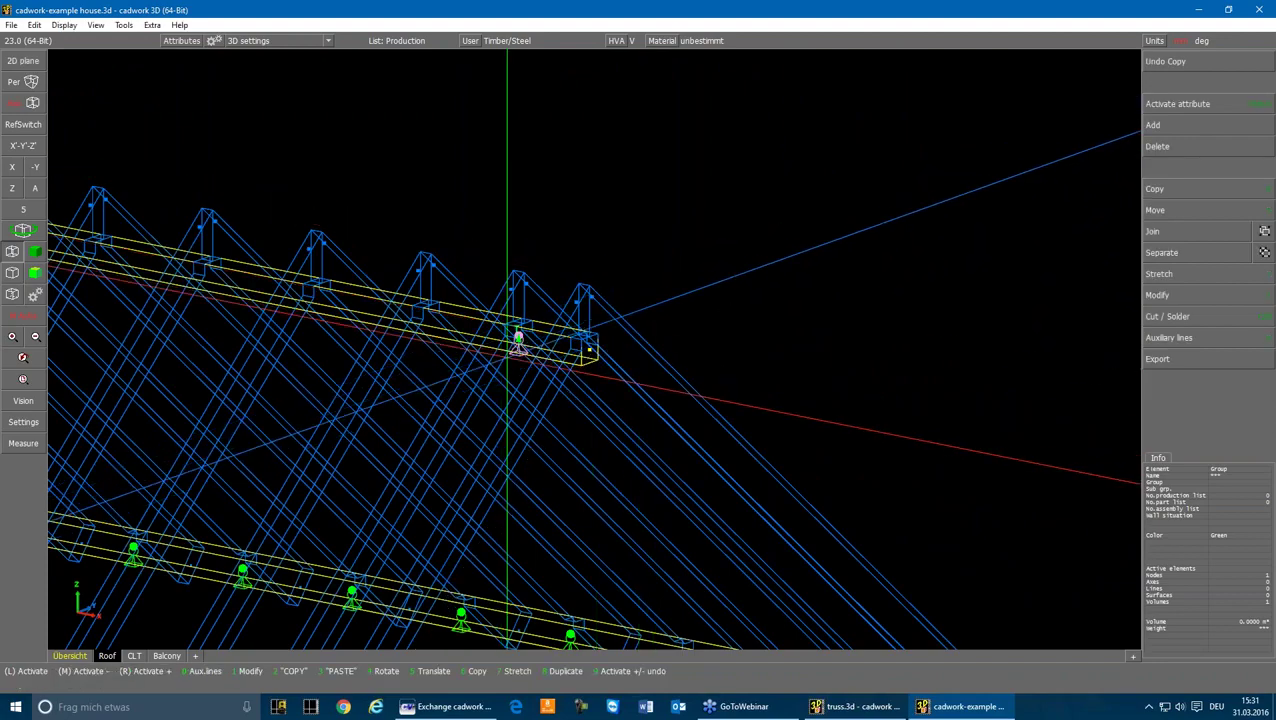
- Mirror-copy the ridge support to the ridge purlin's other end about a plane perpendicular to X at the purlin's midpoint
scroll(507, 356, down, 2)
key(6)
key(m)
key(x)
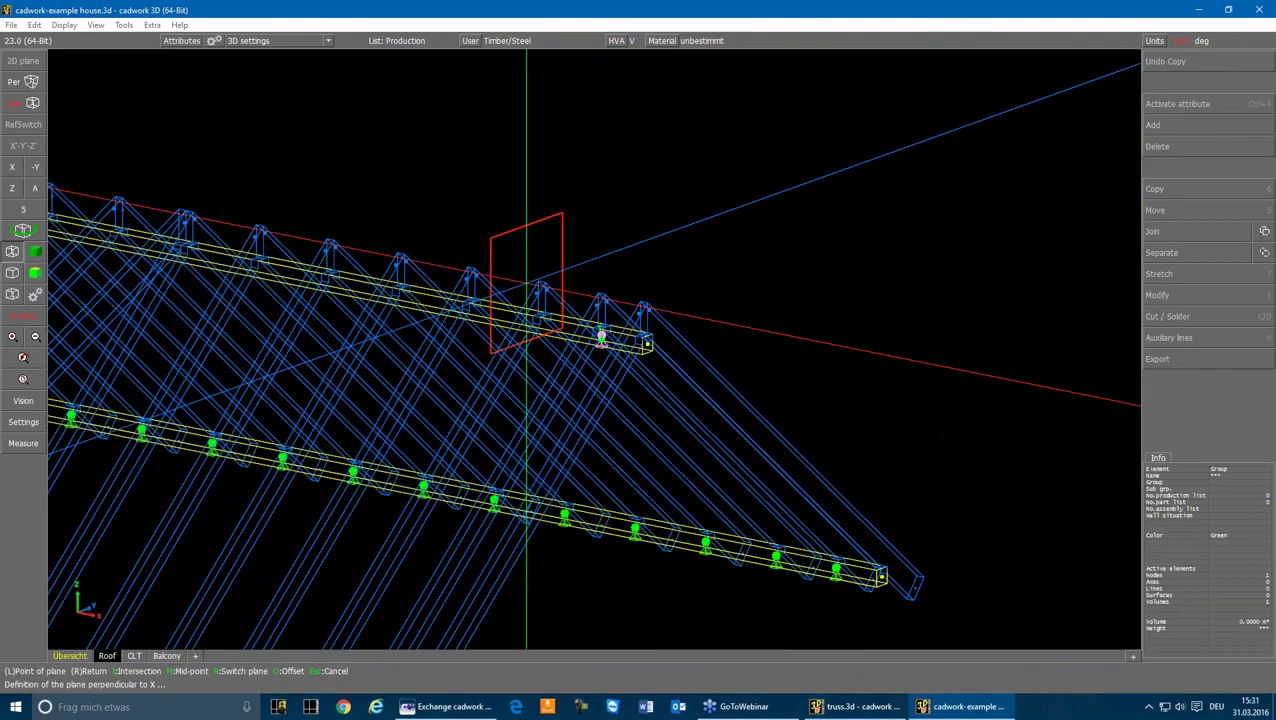
key(m)
scroll(595, 300, up, 5)
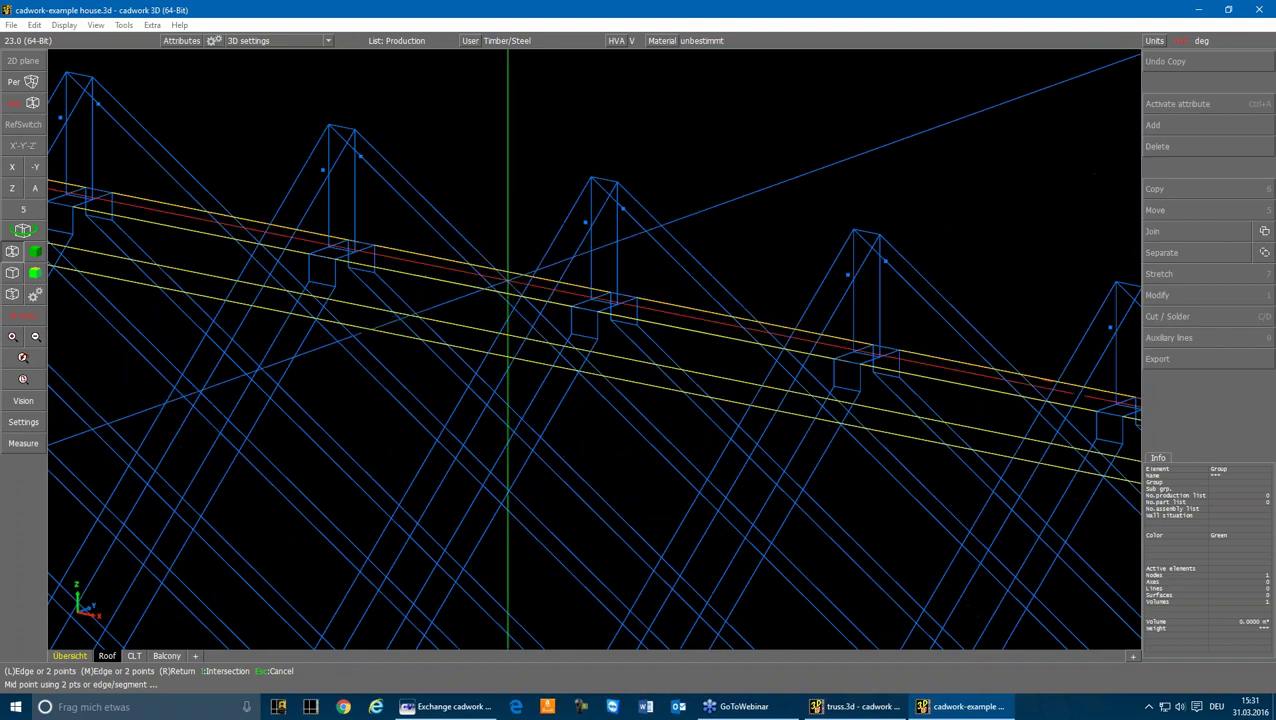
key(Escape)
scroll(595, 350, down, 8)
ctrl+drag(595, 350, 690, 350)
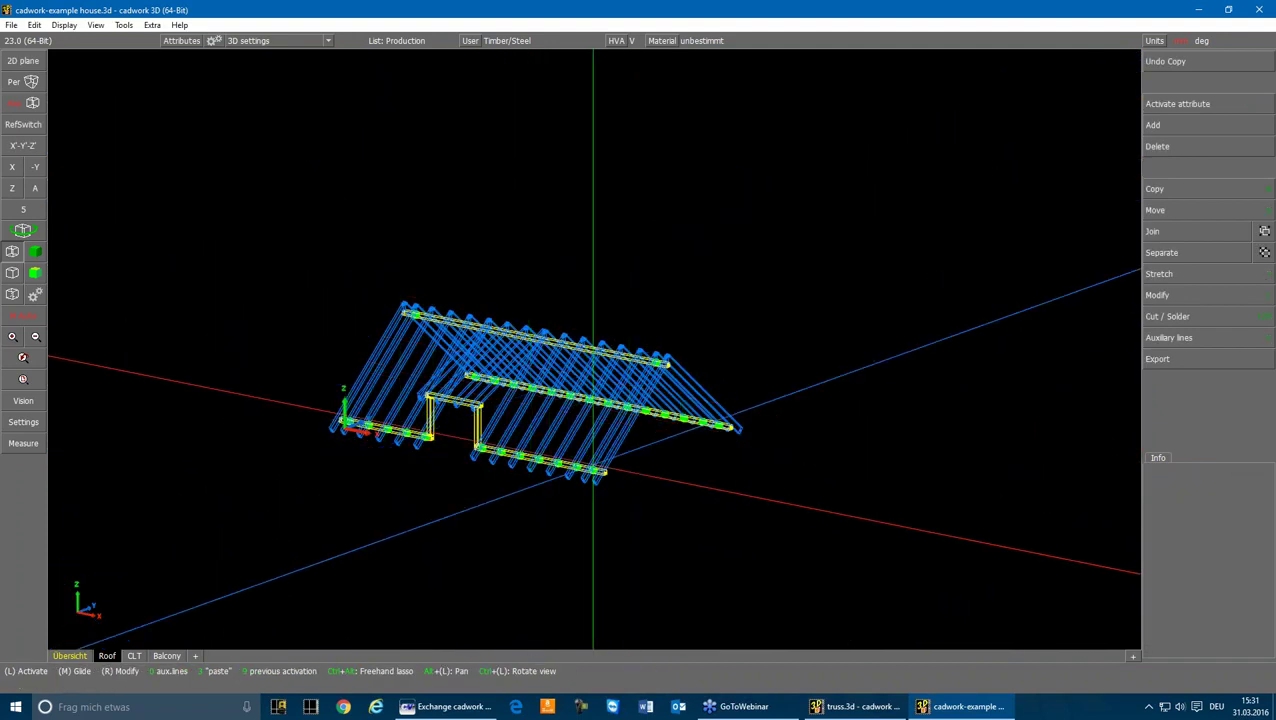
- Check the visibility settings for the element types, including the auxiliary element option
click(1168, 363)
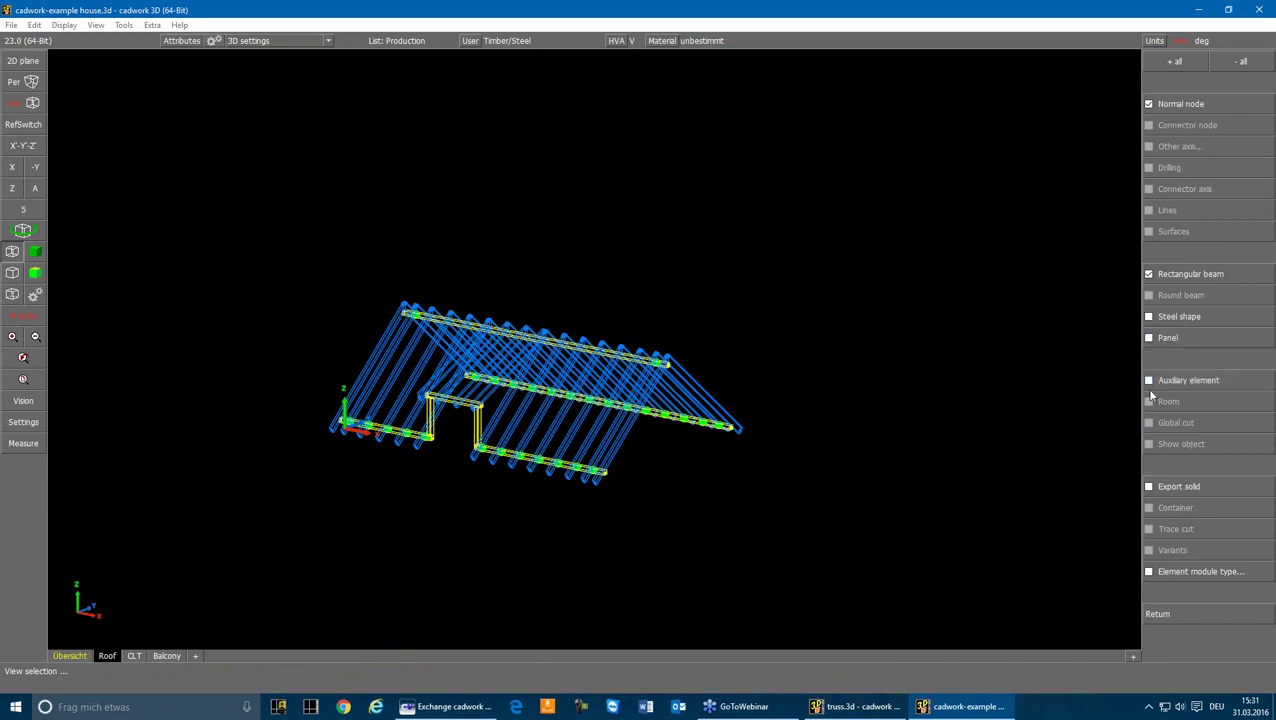
click(1152, 383)
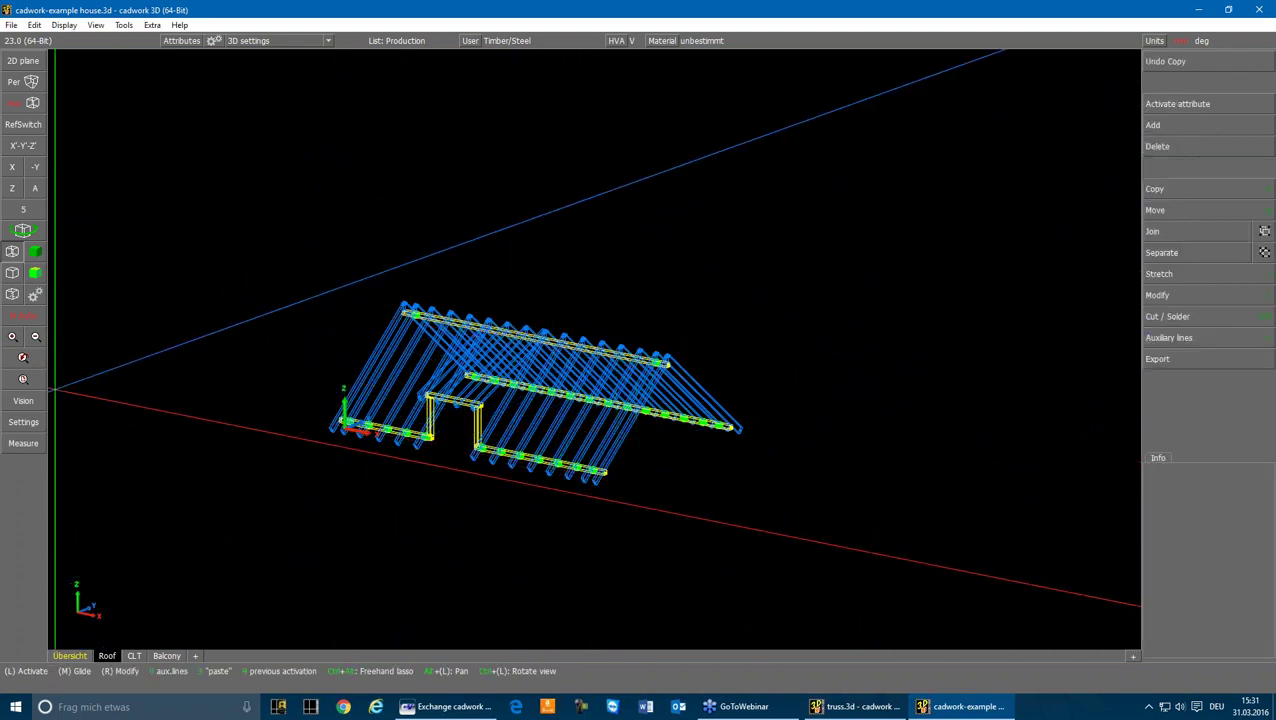
scroll(470, 425, up, 3)
- Check the attributes of a rafter and of the front eaves purlin, in particular their assigned materials
click(484, 422)
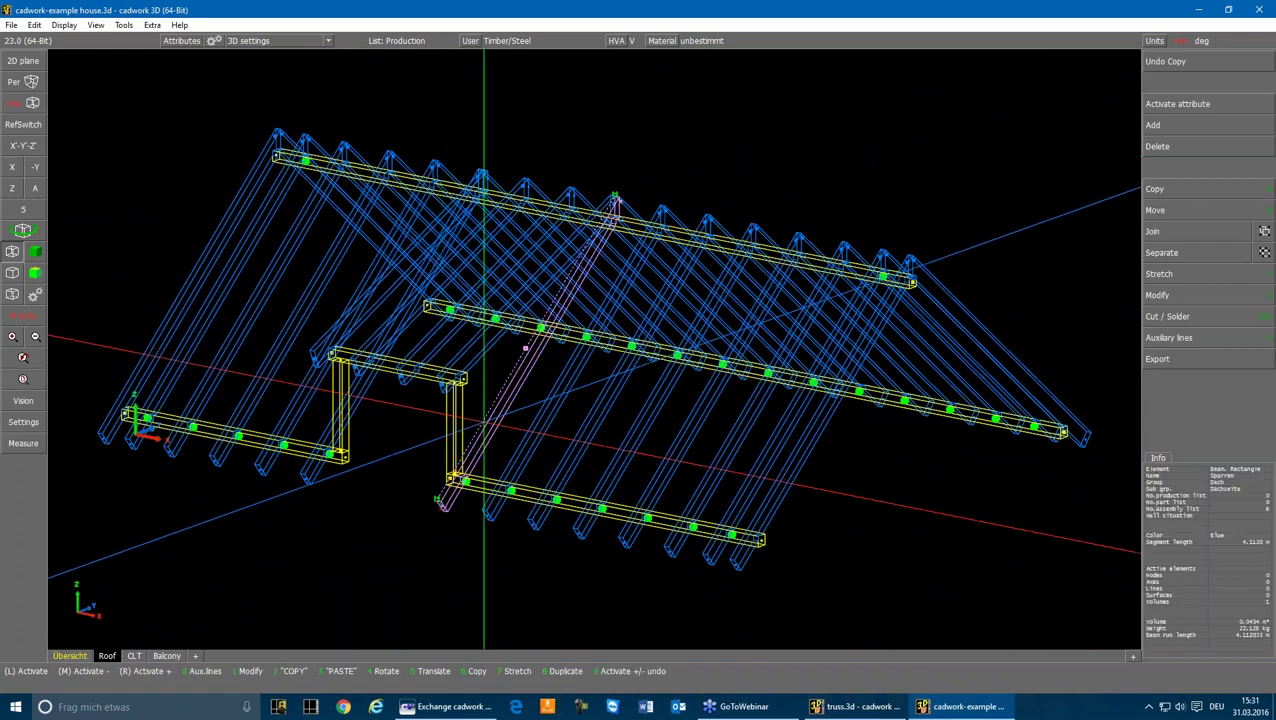
key(1)
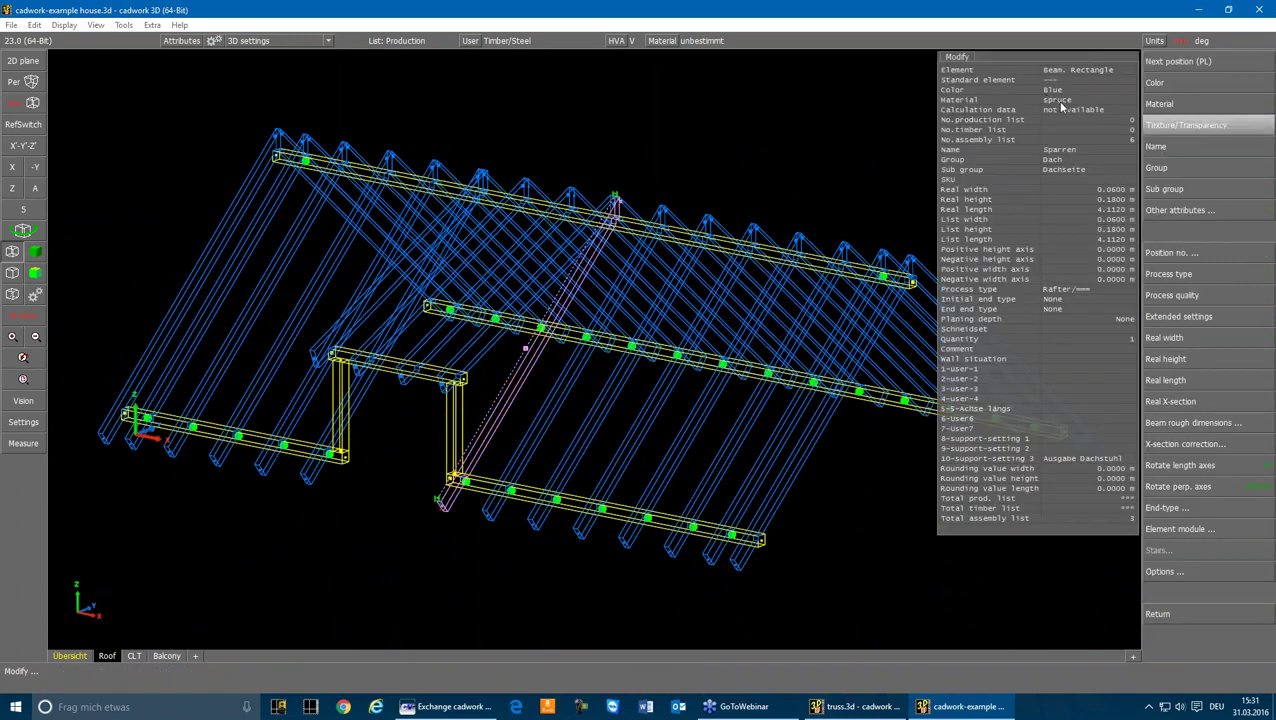
right_click(1062, 107)
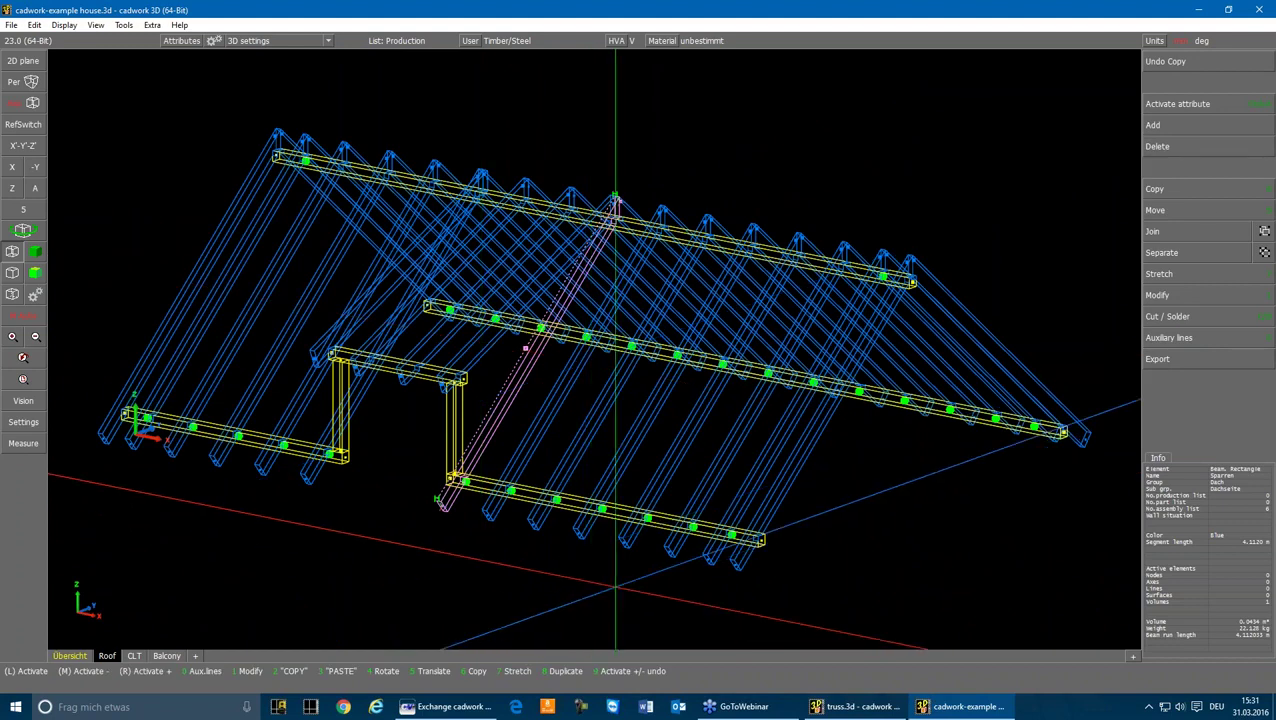
click(648, 517)
key(1)
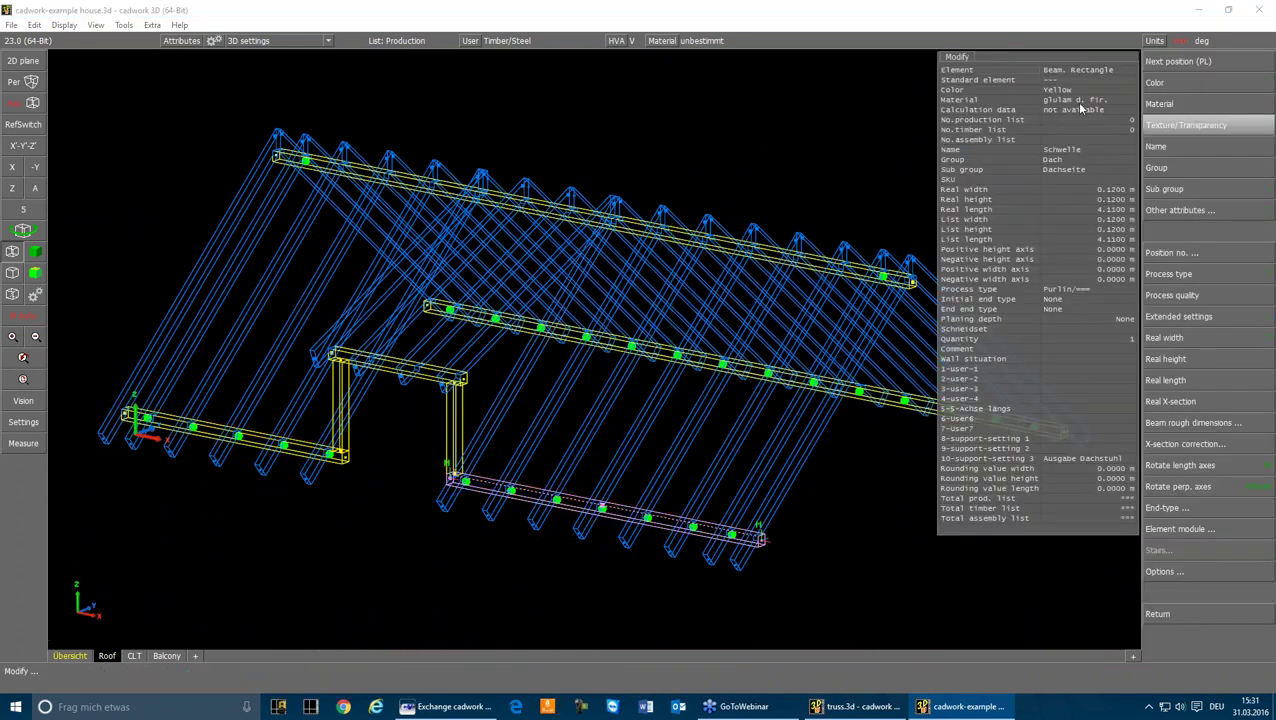
right_click(1080, 107)
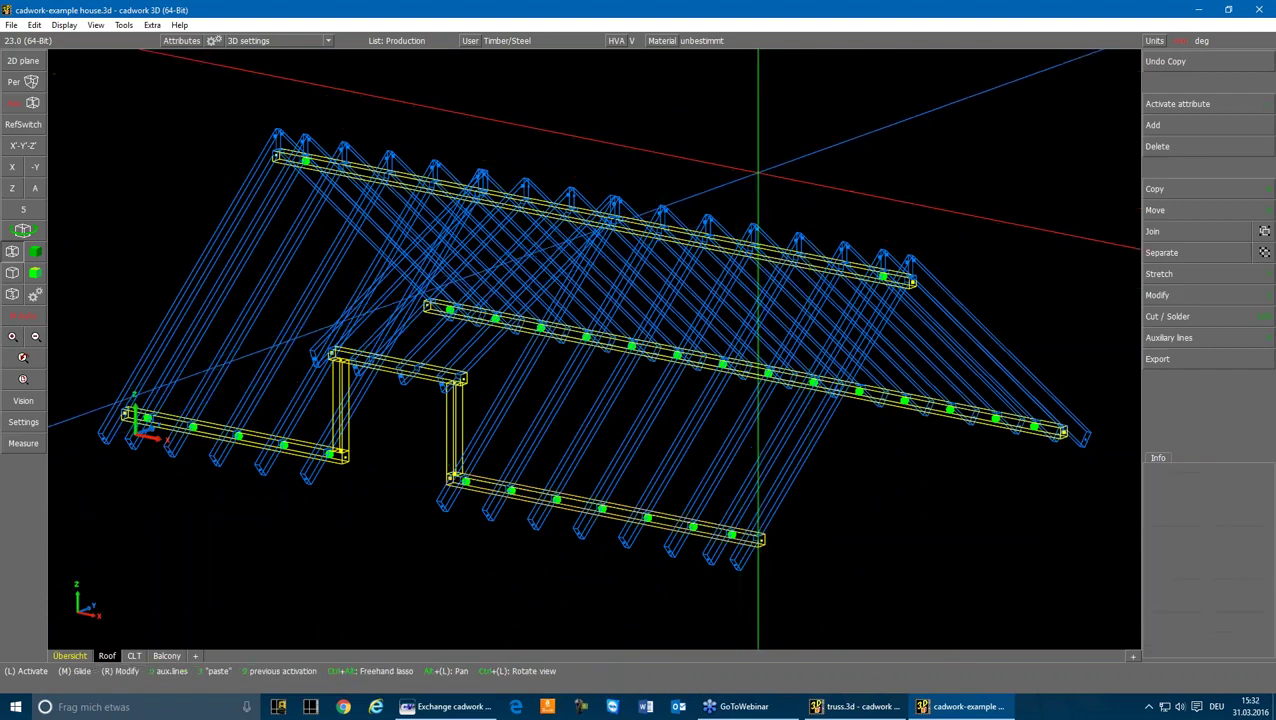
- Start the structural system (DSTV) export of the entire timber roof, including the supports, with automatic vertical connections
mouse_move(75, 56)
mouse_down()
mouse_move(176, 181)
mouse_move(672, 421)
mouse_move(1100, 536)
mouse_up()
click(1160, 358)
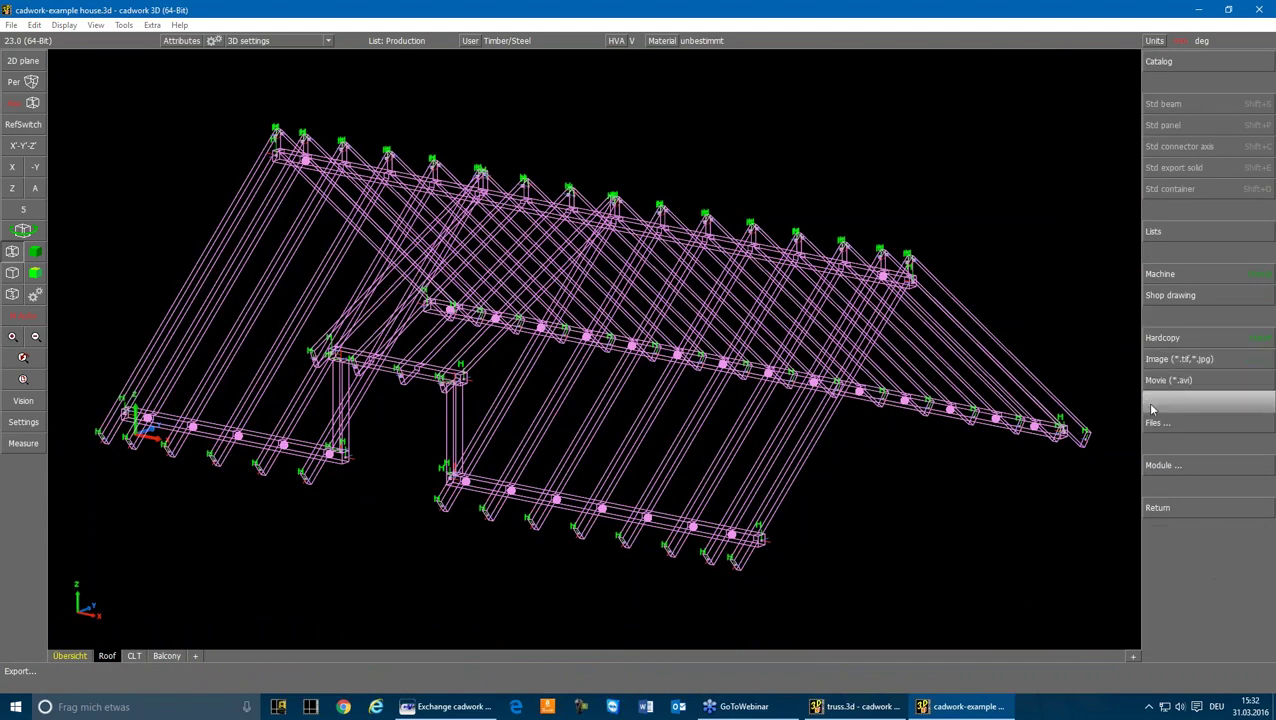
click(1165, 467)
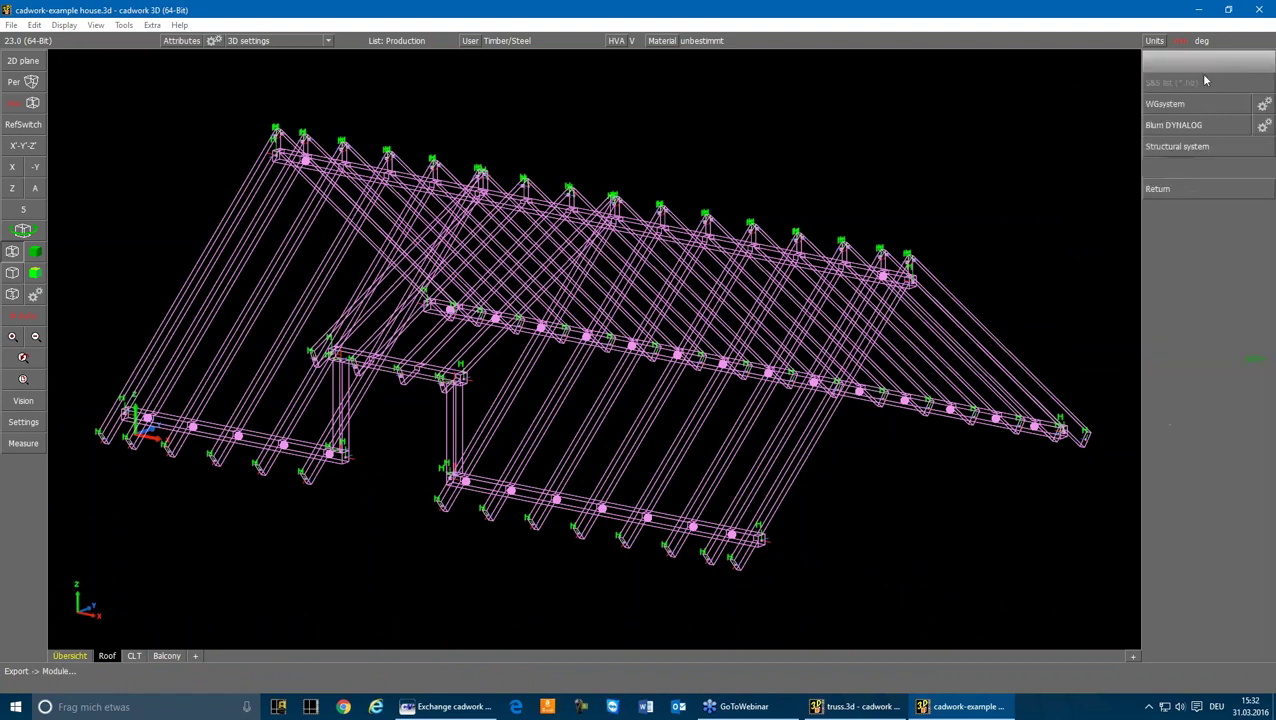
click(1181, 150)
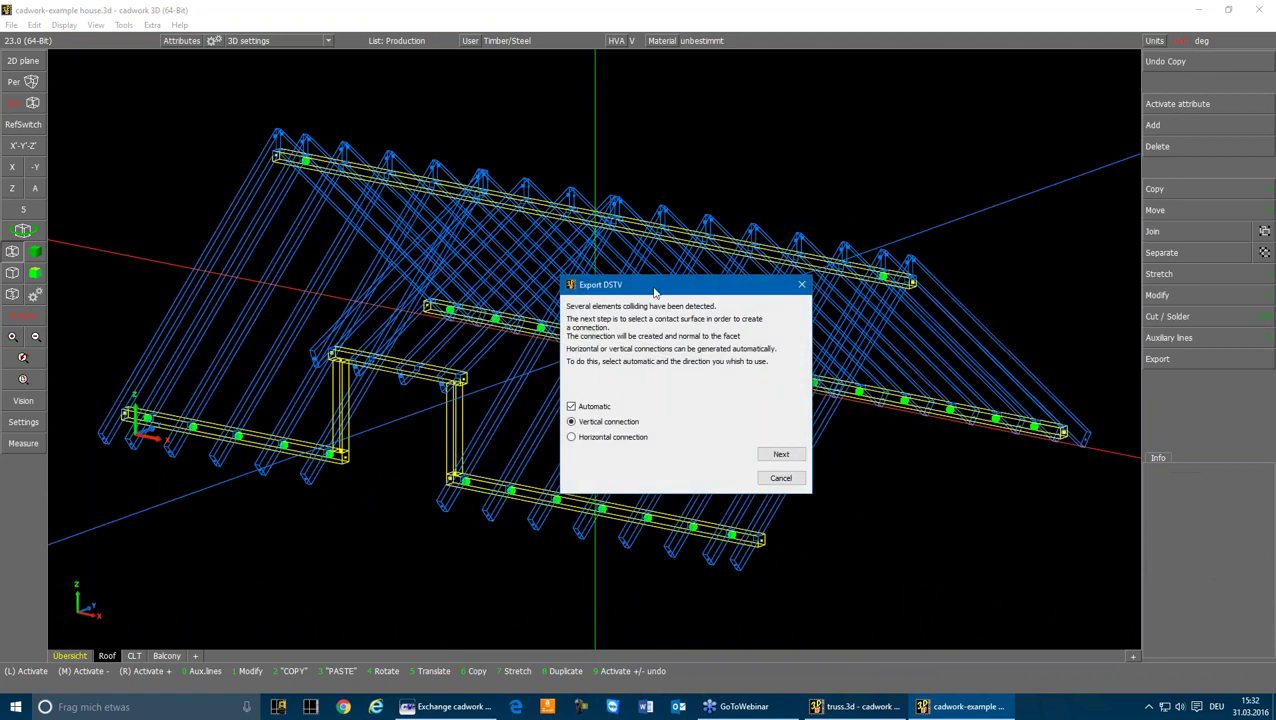
drag(651, 287, 884, 104)
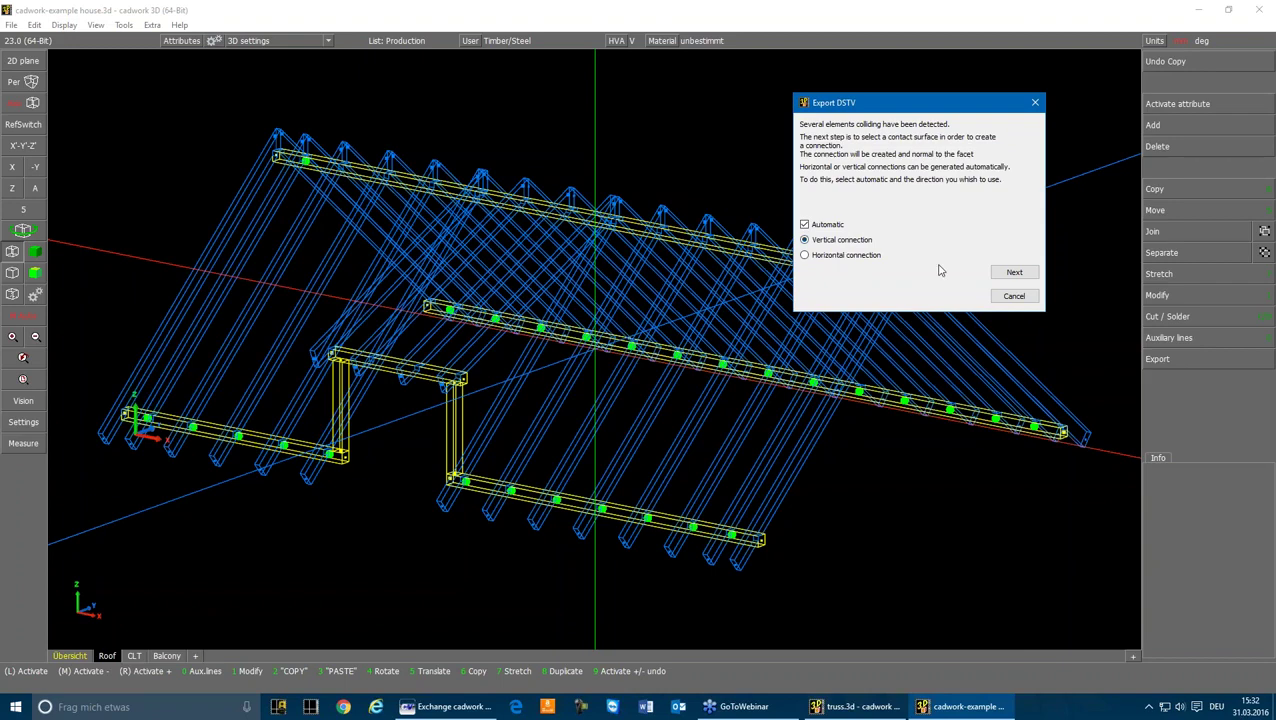
click(1011, 273)
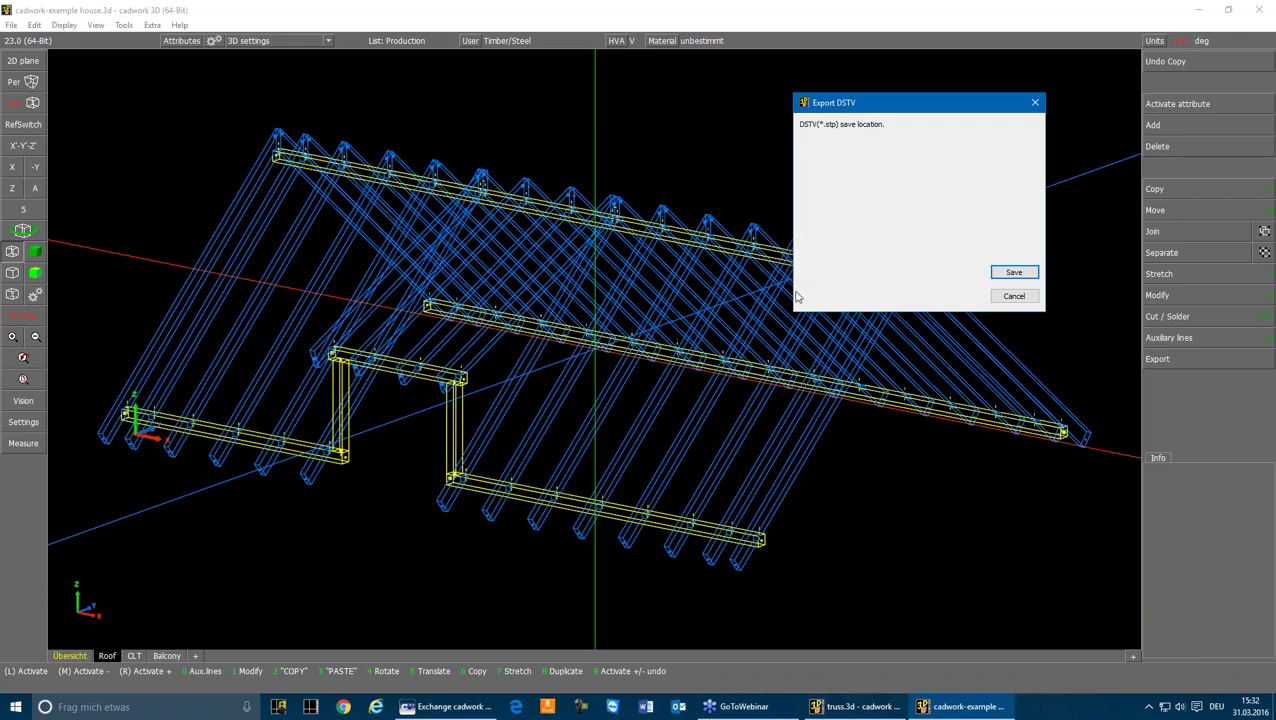
- Save the DSTV export as a STEP file named roof in the Exchange cadwork - RFEM folder
click(1026, 275)
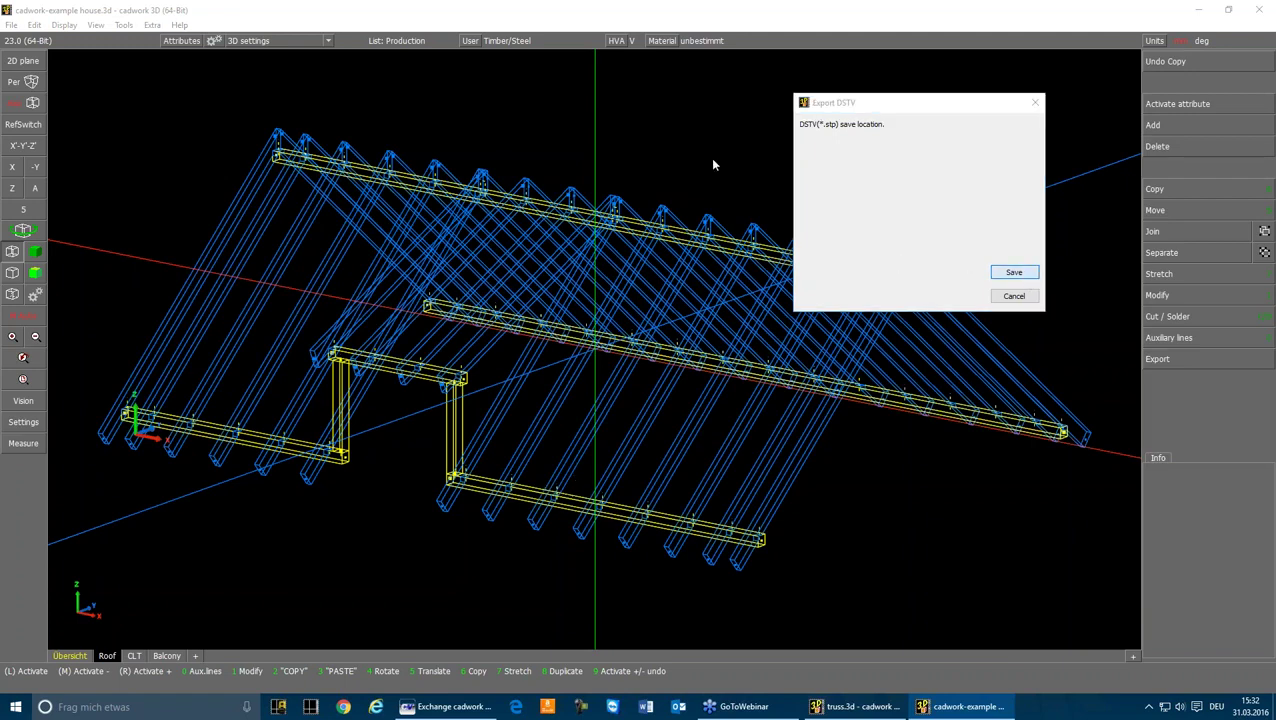
text(l)
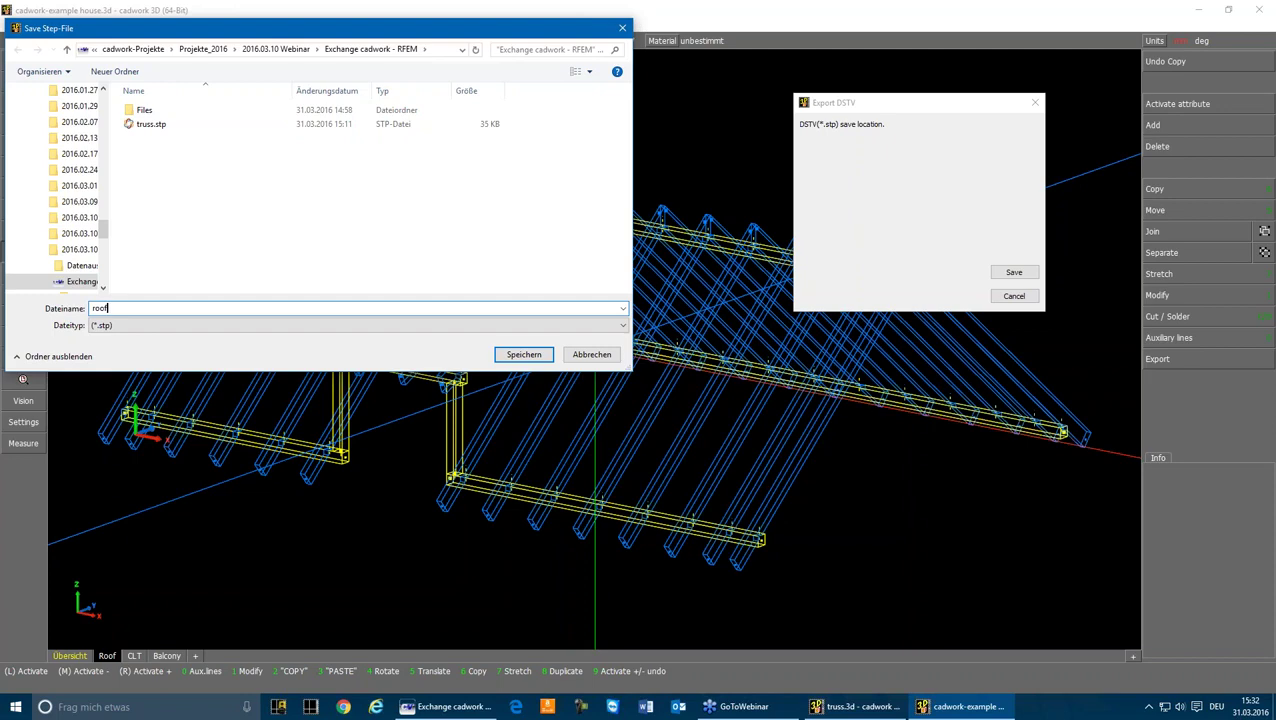
scroll(57, 190, down, 5)
key(Return)
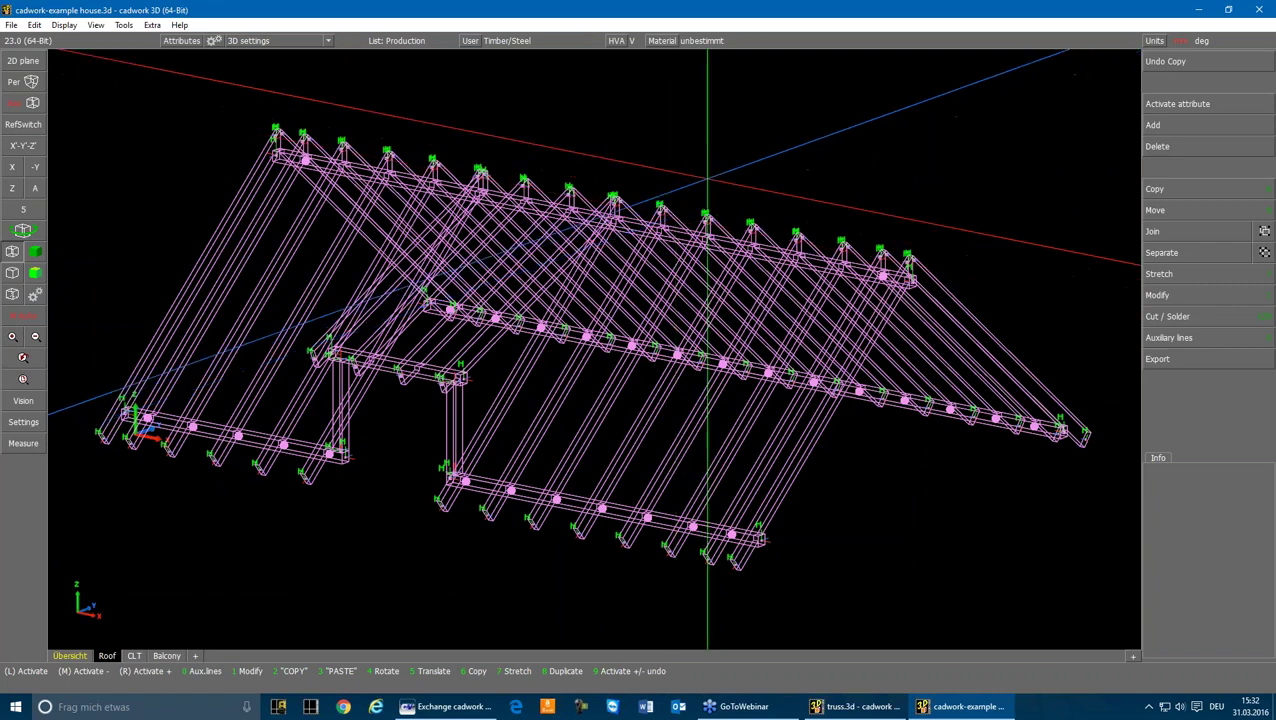
- Clear the roof selection, switch to the CLT scene and show the house shaded with transparency
click(709, 170)
click(134, 656)
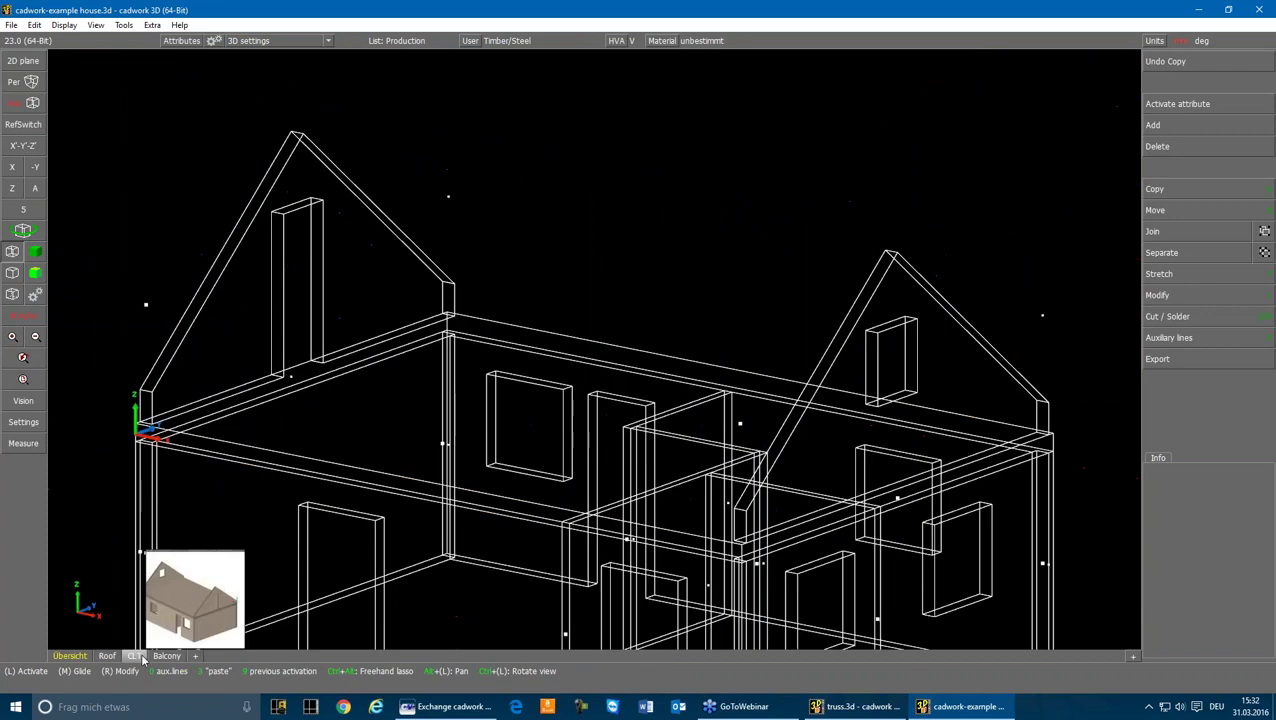
scroll(595, 345, down, 4)
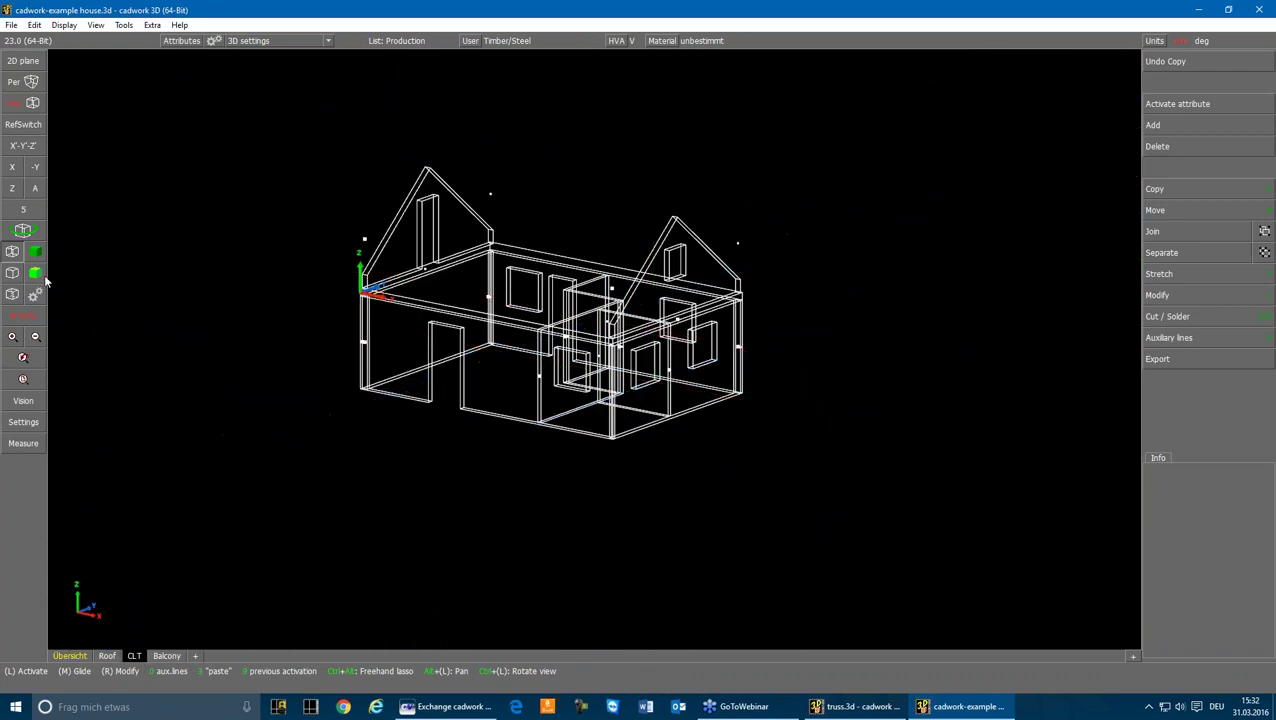
click(38, 271)
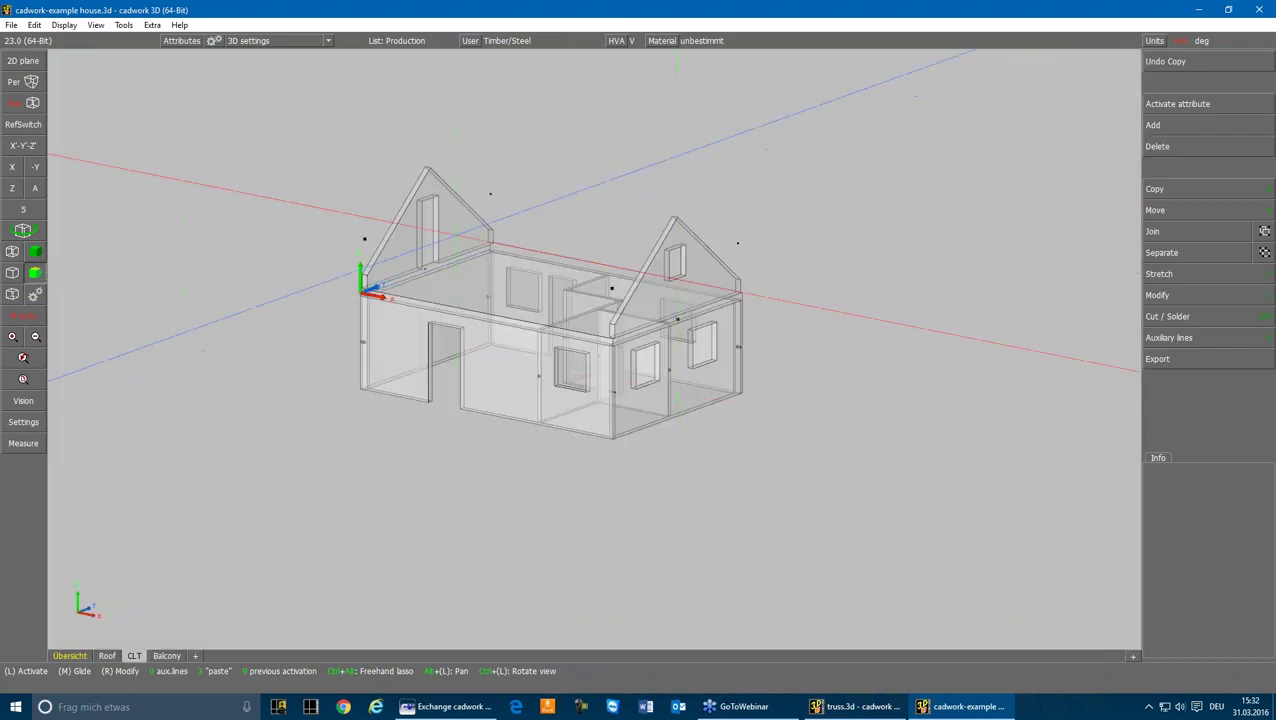
- Check the element information of the CLT wall panels, individually and for the whole CLT model
click(708, 249)
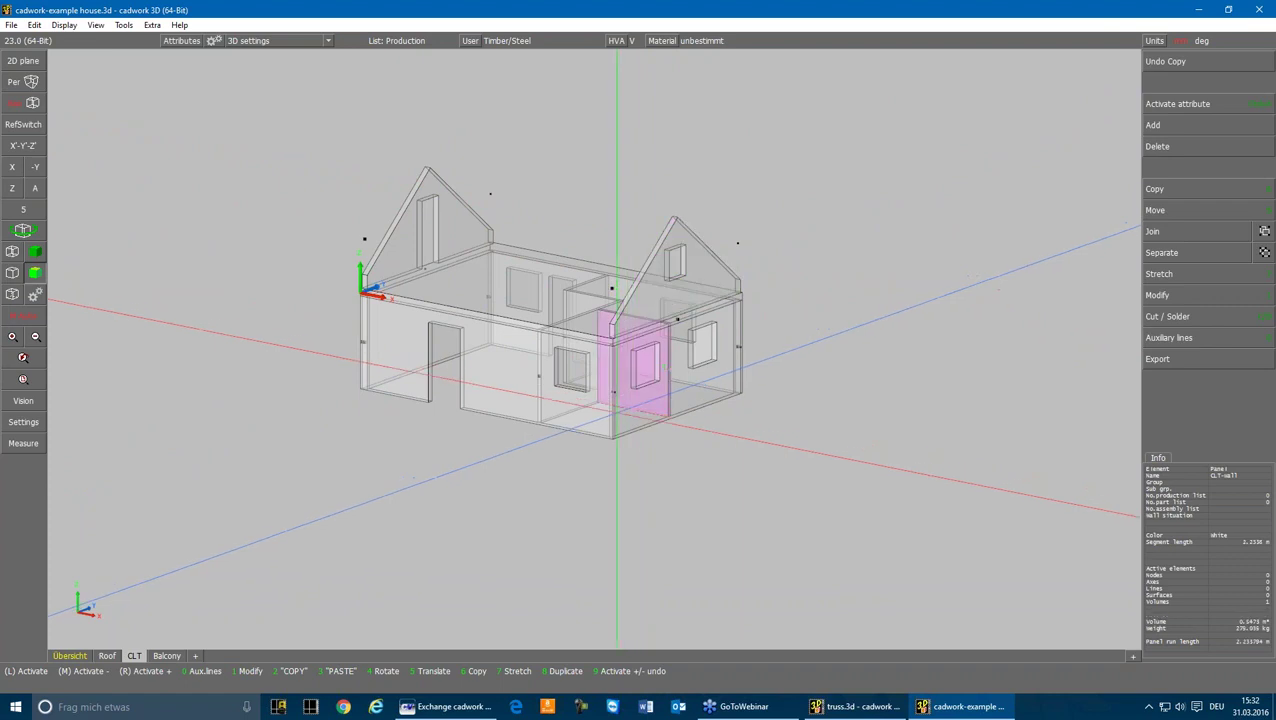
click(595, 400)
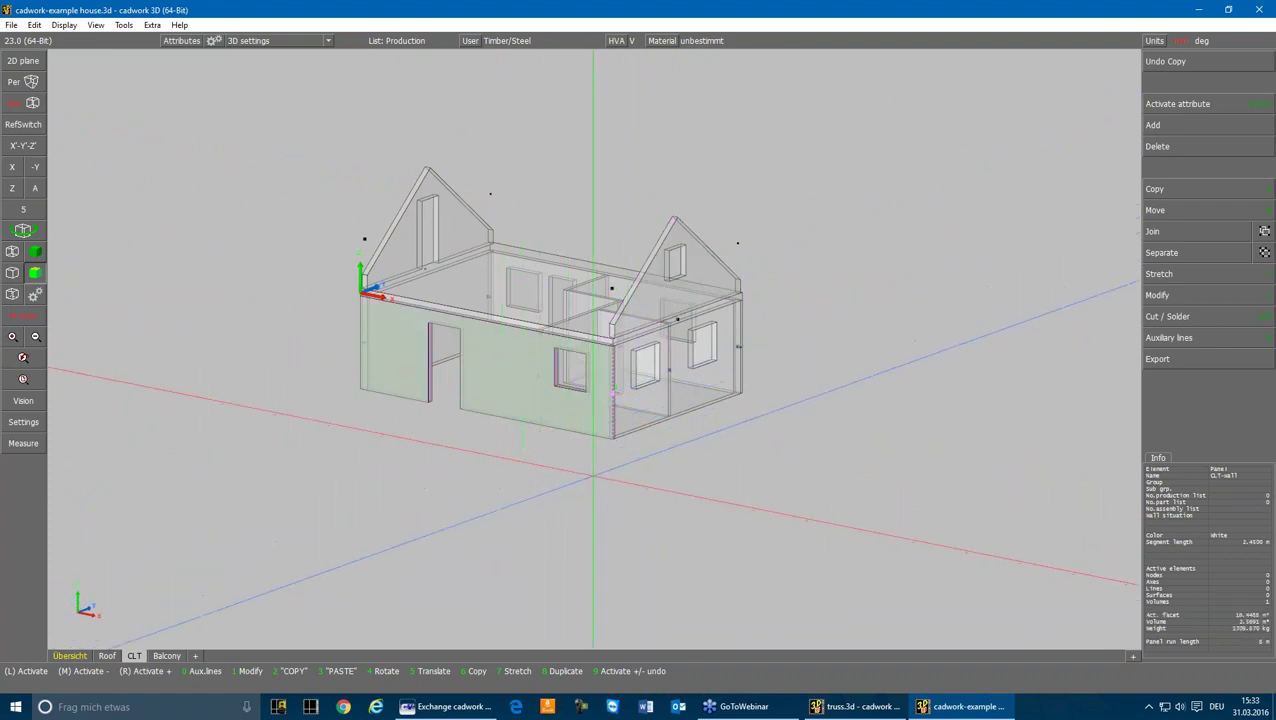
click(595, 478)
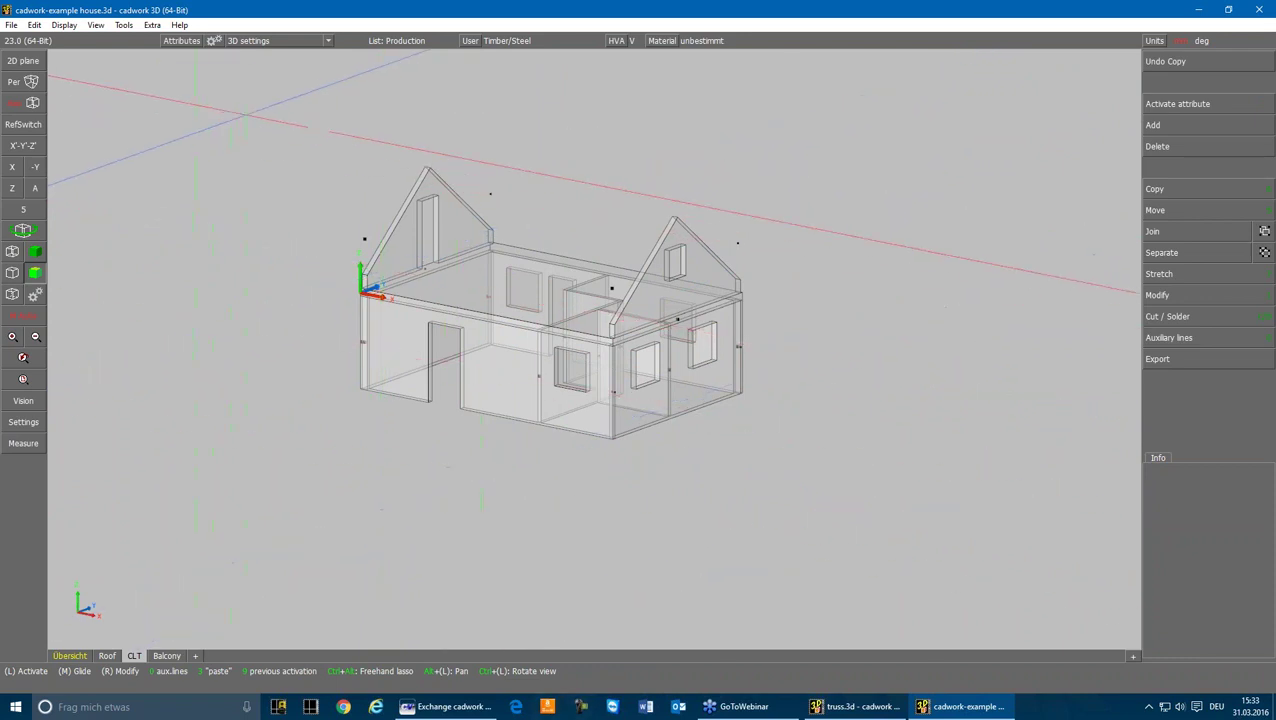
mouse_move(247, 114)
mouse_down()
mouse_move(1119, 357)
mouse_move(1119, 558)
mouse_move(836, 472)
mouse_up()
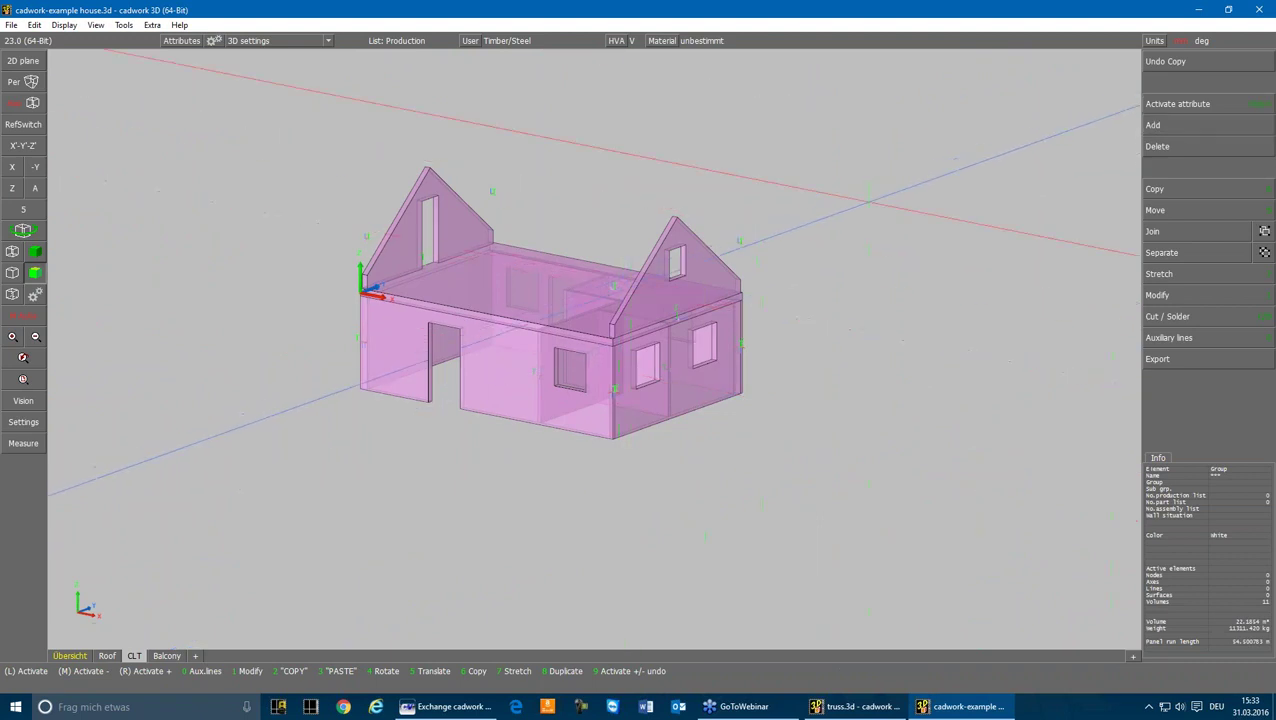
click(1207, 104)
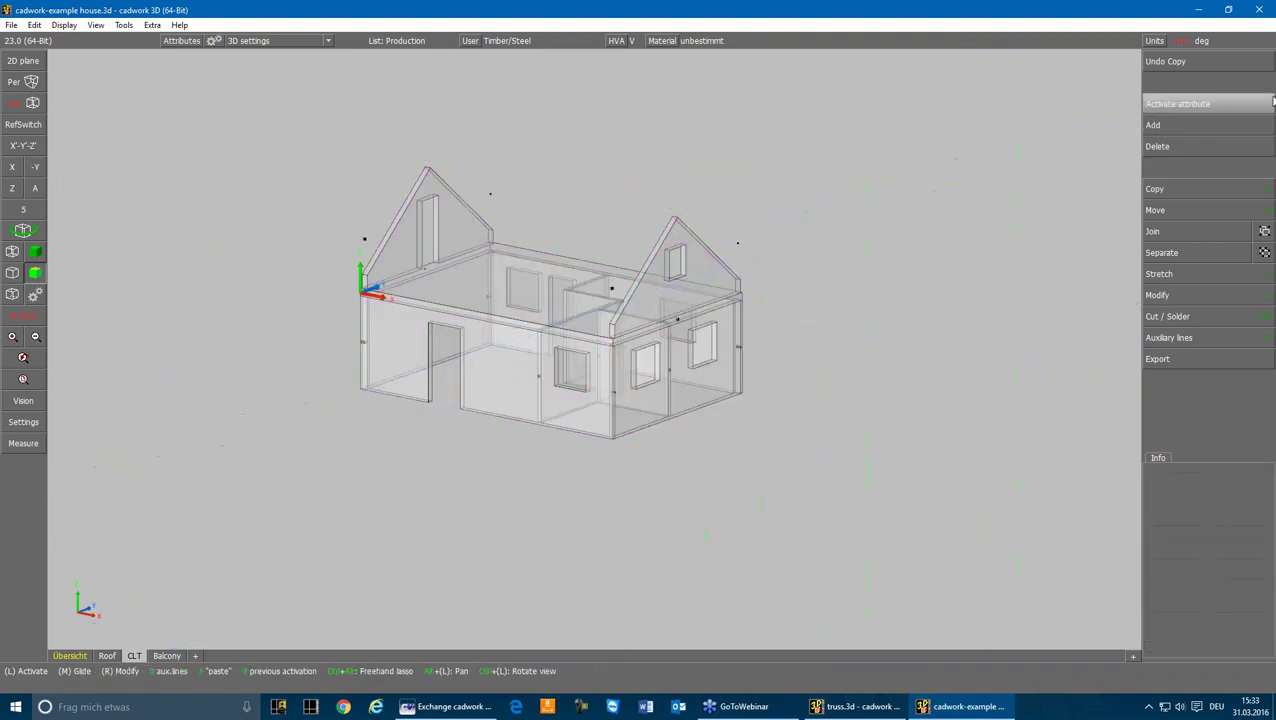
- Add the middle surface CLT variant from the project's Files folder to all CLT wall and floor panels
click(1200, 127)
click(1170, 396)
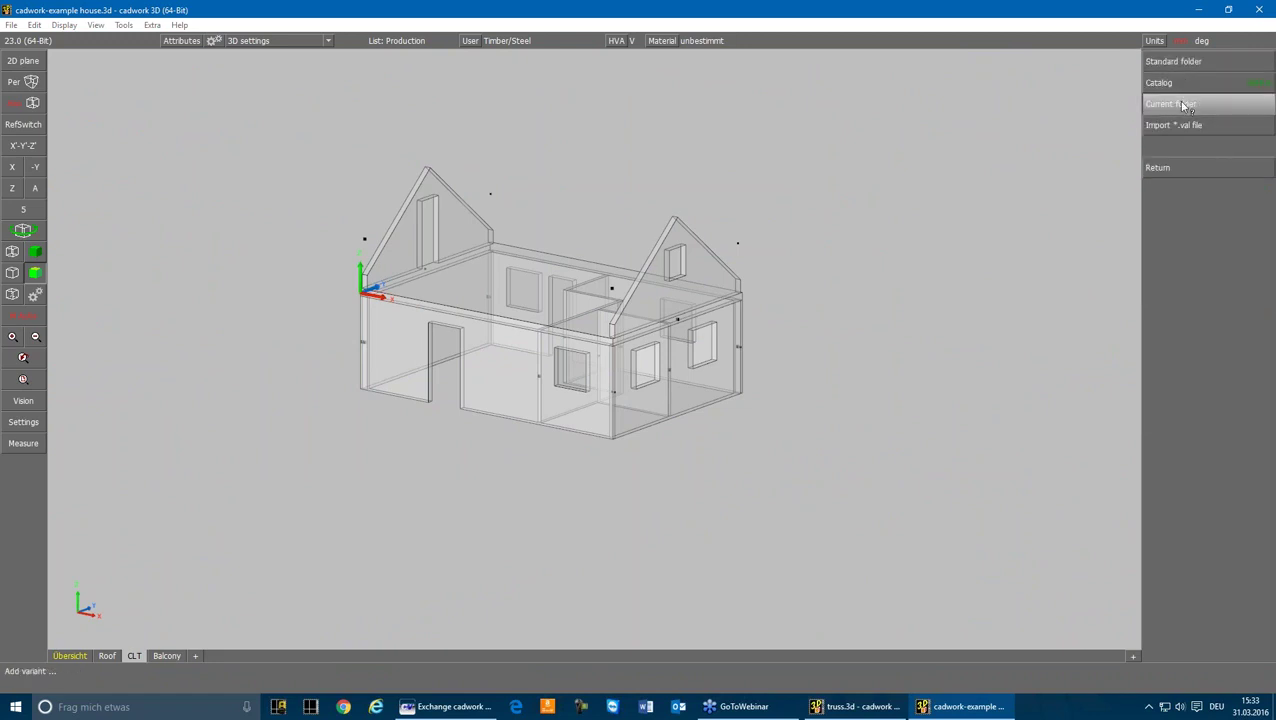
click(1184, 106)
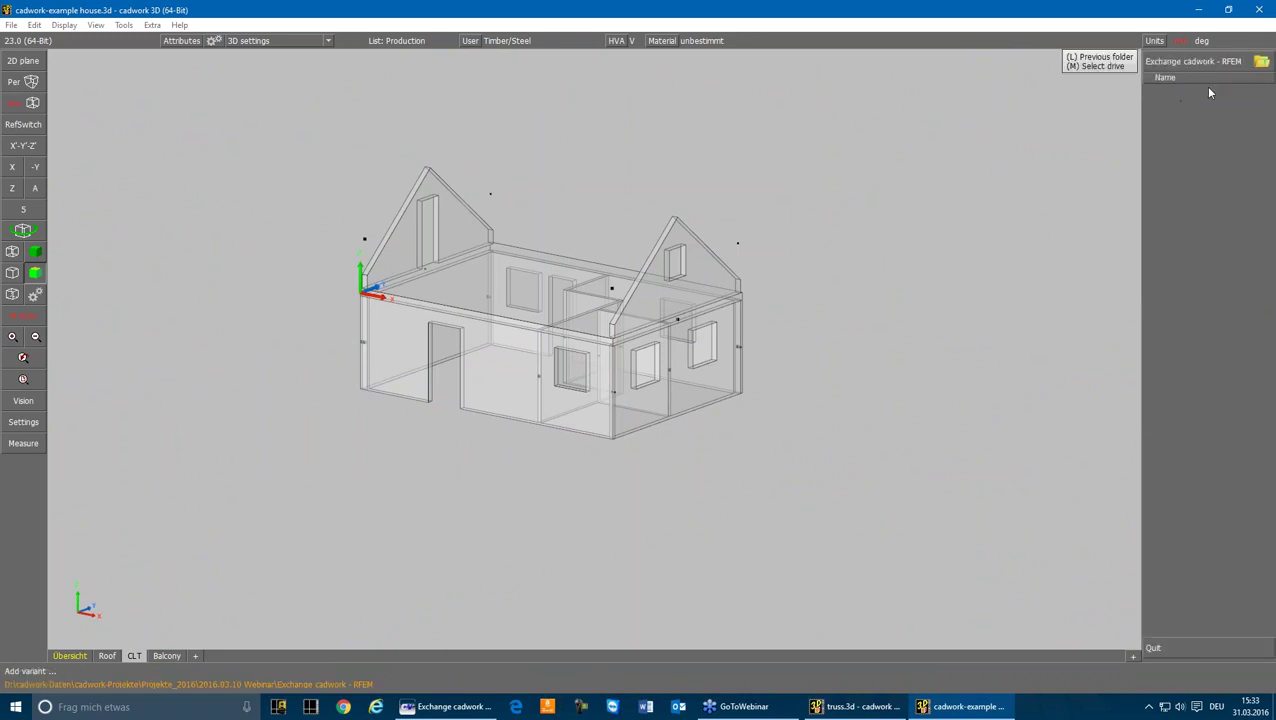
click(1195, 90)
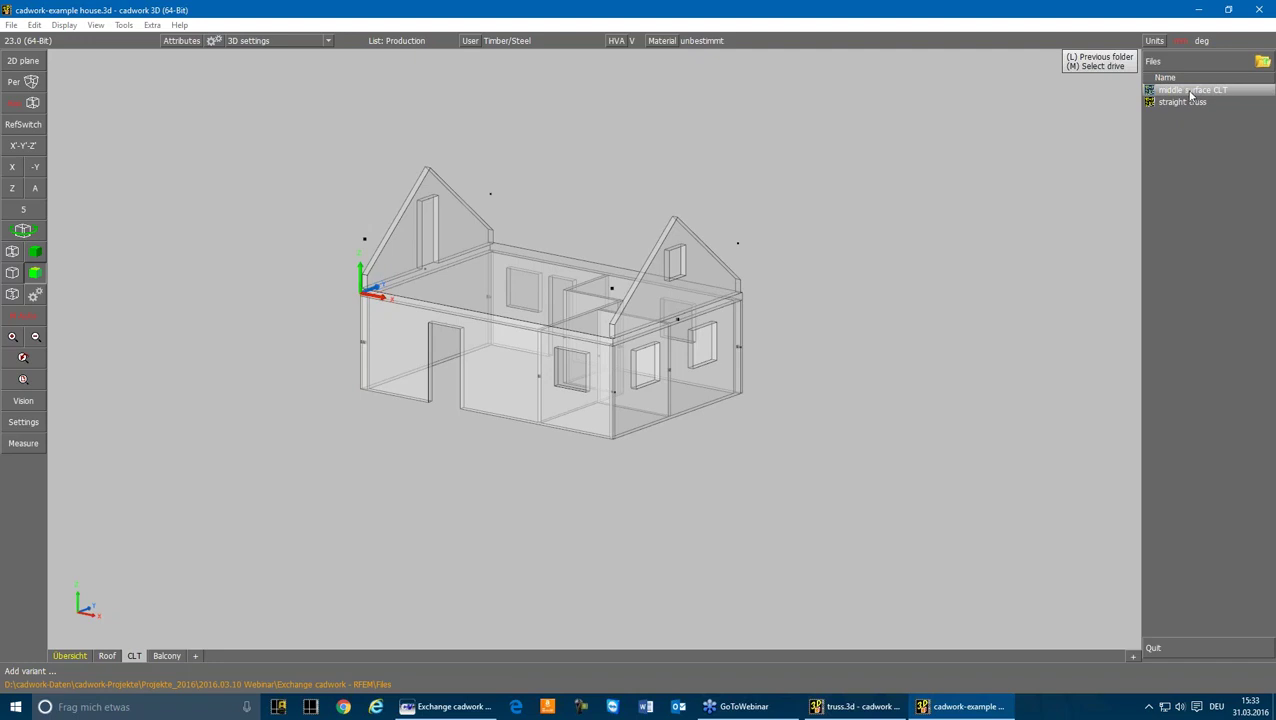
click(1190, 91)
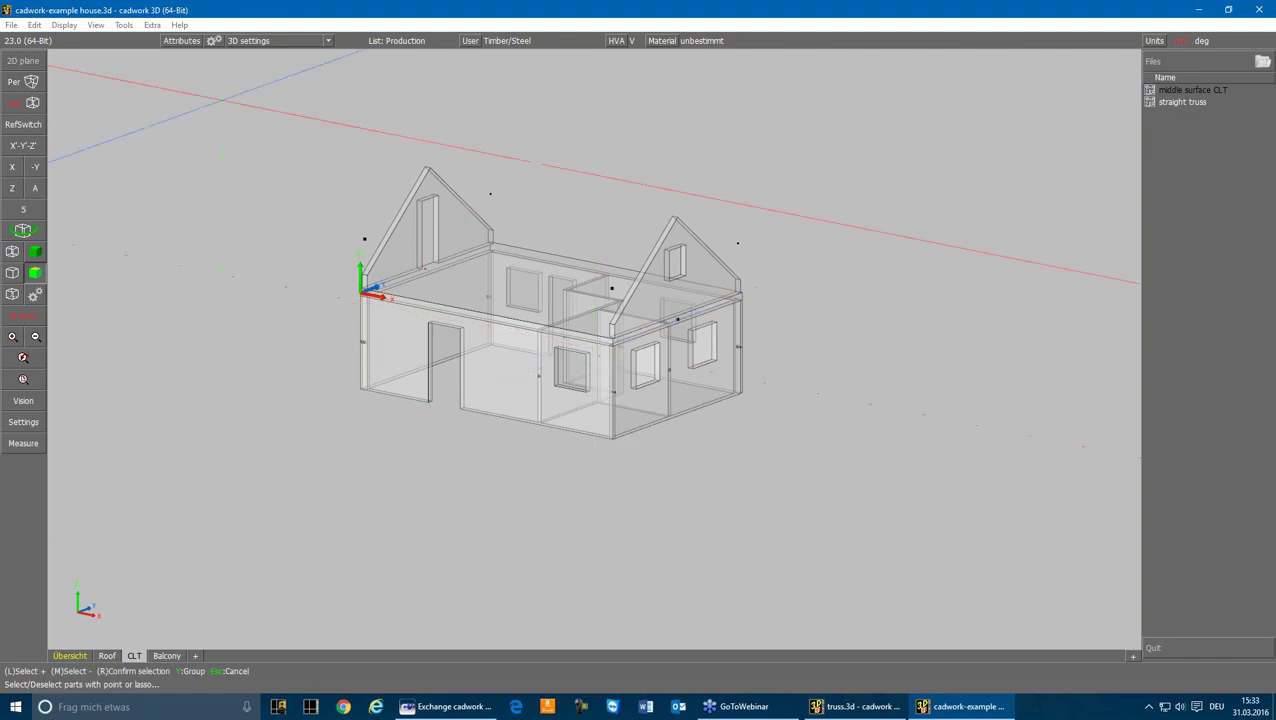
mouse_move(273, 117)
mouse_down()
mouse_move(672, 285)
mouse_move(803, 456)
mouse_move(803, 479)
mouse_up()
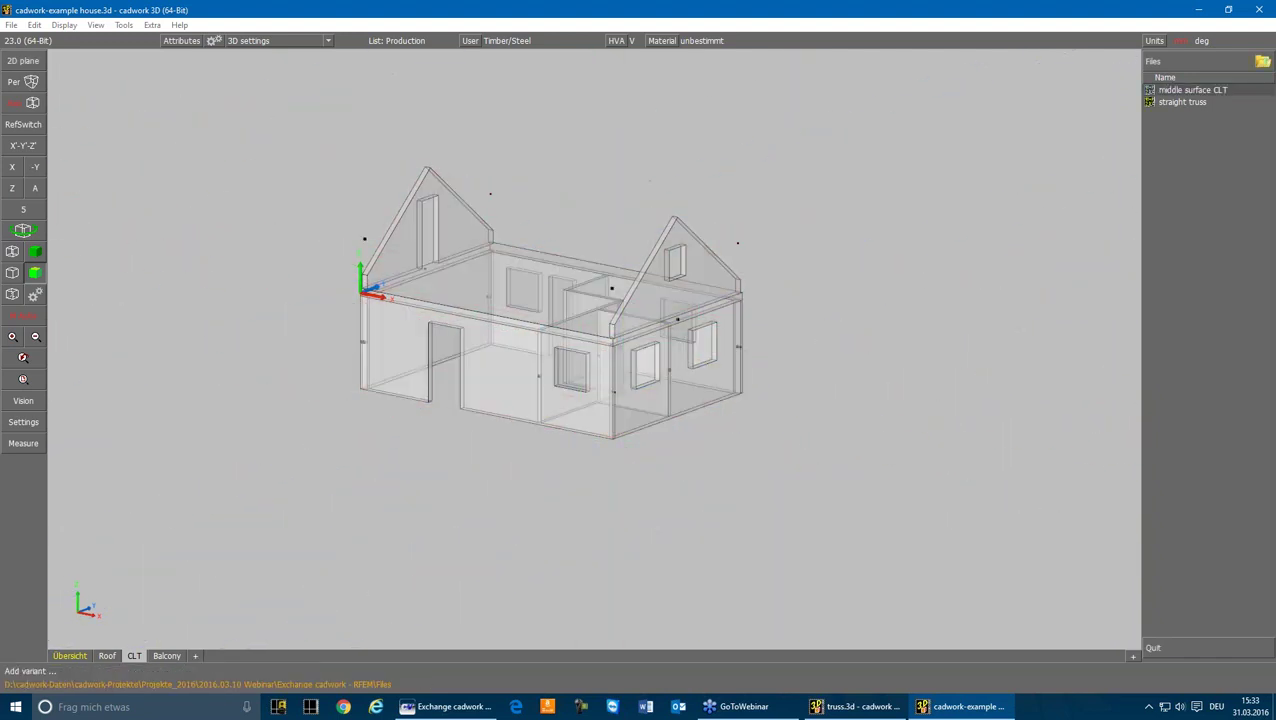
click(1159, 168)
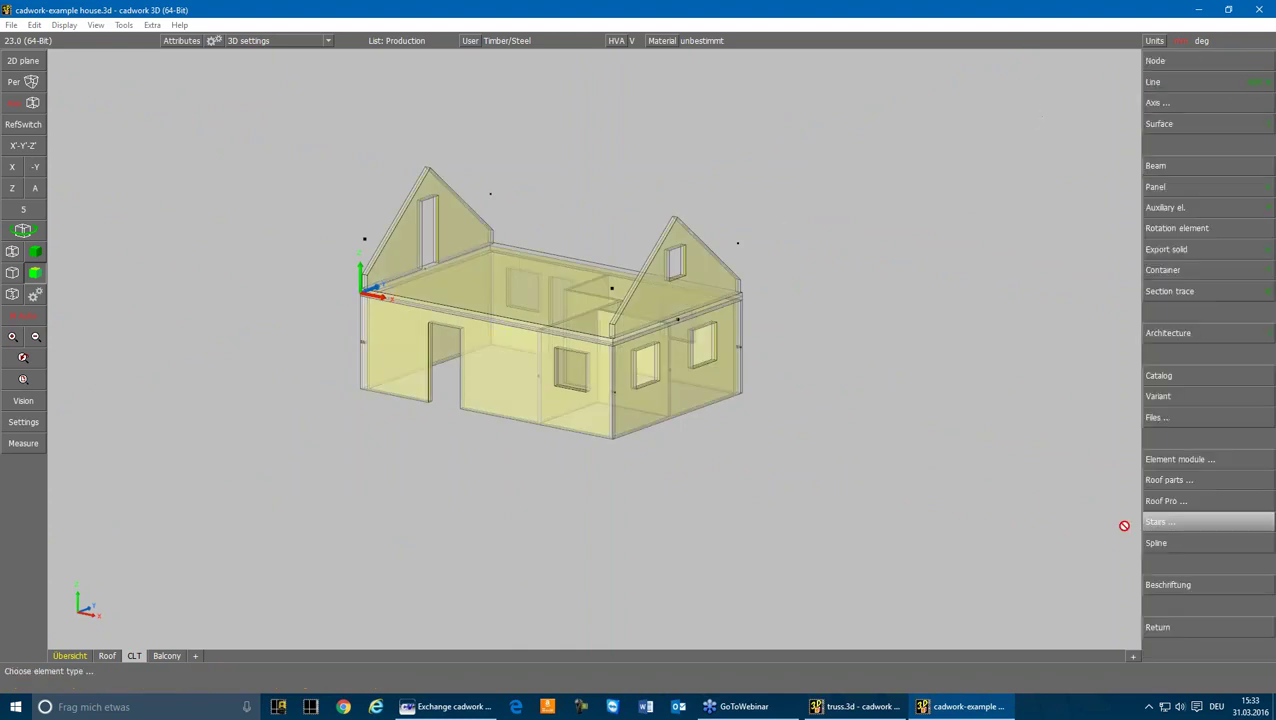
click(1159, 627)
- Activate the solid CLT panels, starting from the gable wall, and hide them so only the middle surfaces are displayed
scroll(557, 395, up, 5)
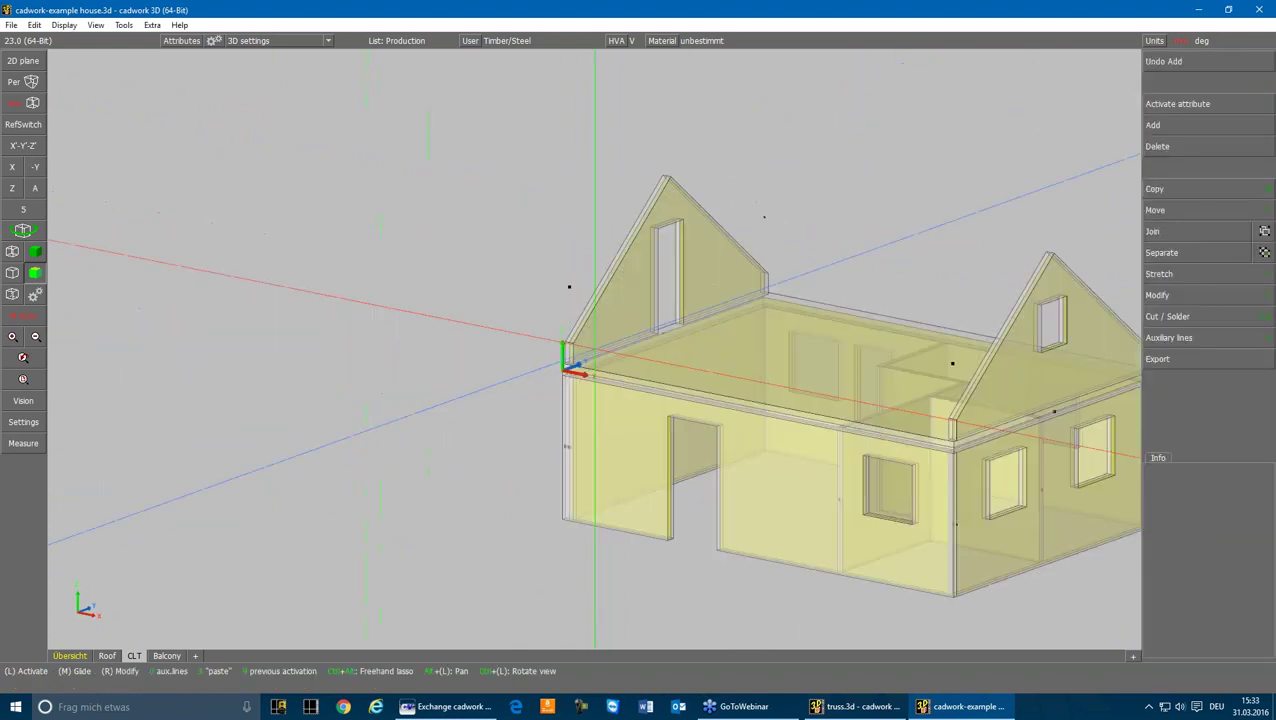
click(525, 331)
key(ctrl+a)
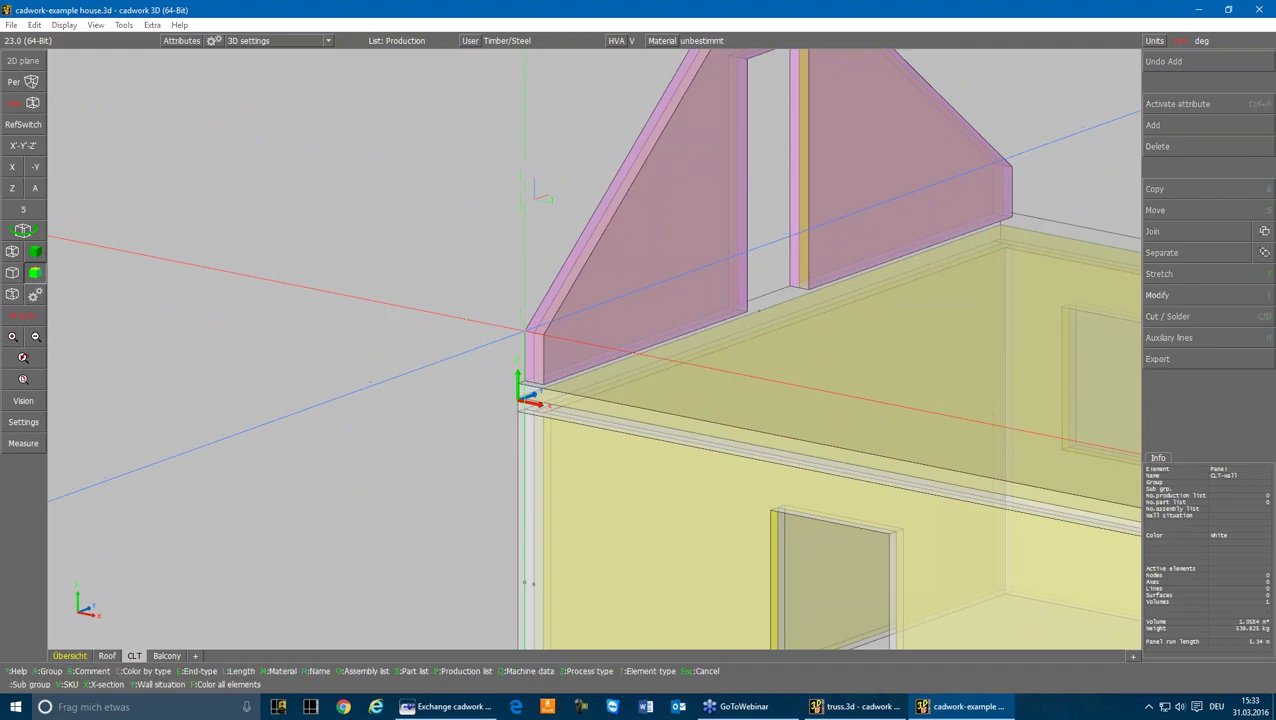
key(n)
key(Escape)
scroll(861, 448, down, 5)
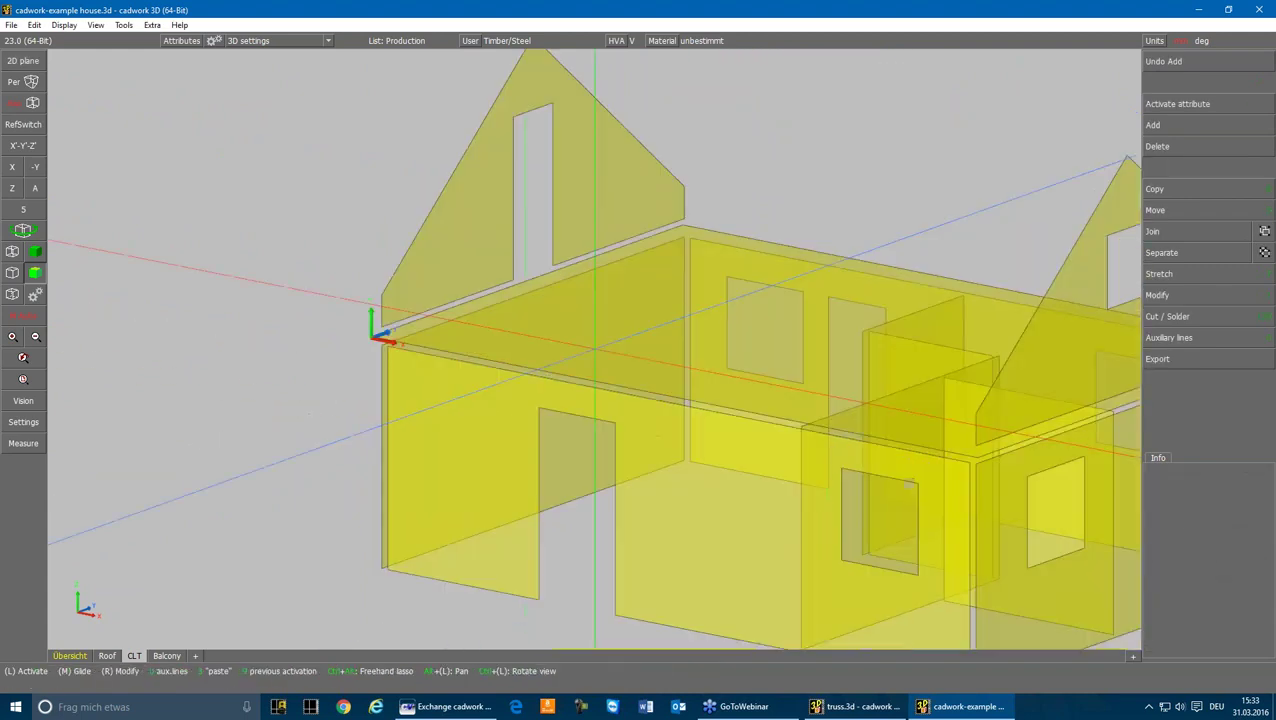
- Convert the CLT floor's middle surface from a variant into an ordinary surface
click(625, 345)
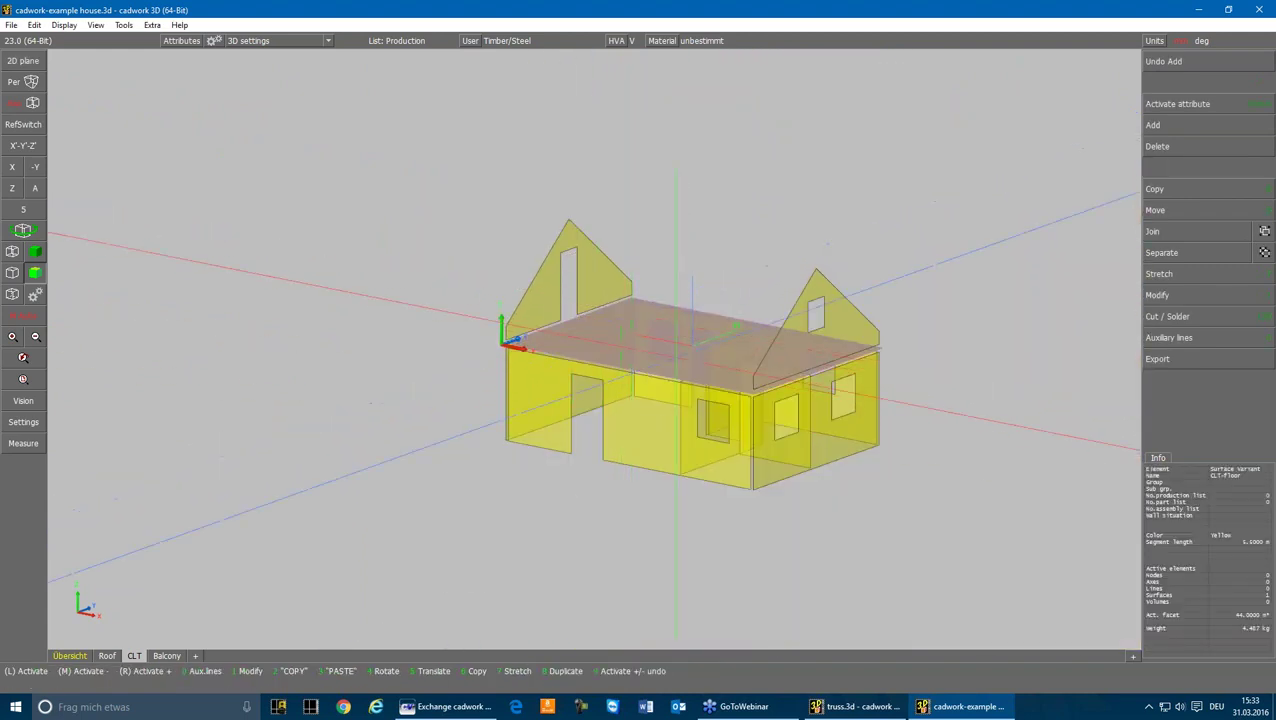
key(1)
click(1192, 166)
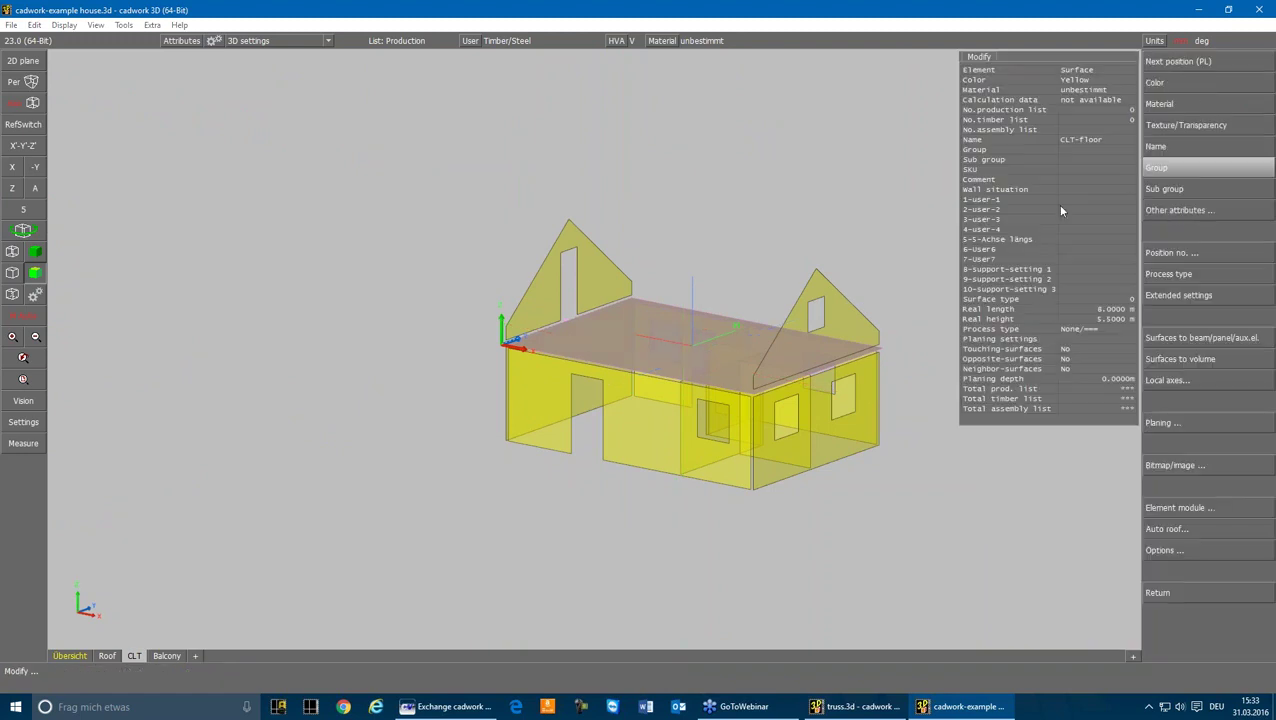
click(1057, 203)
- Cut the CLT floor surface's overhanging edges flush with the adjoining wall surfaces at the house corner
scroll(595, 338, up, 6)
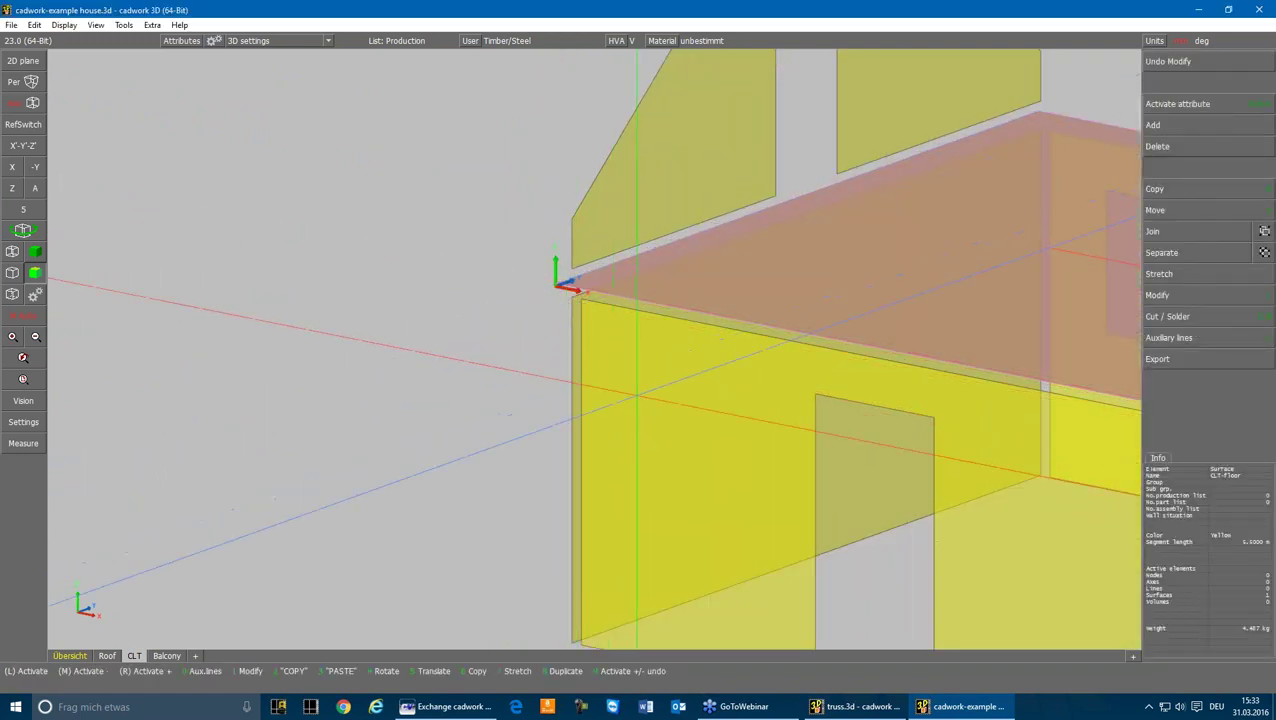
key(Delete)
click(639, 391)
middle_drag(639, 391, 812, 368)
key(Delete)
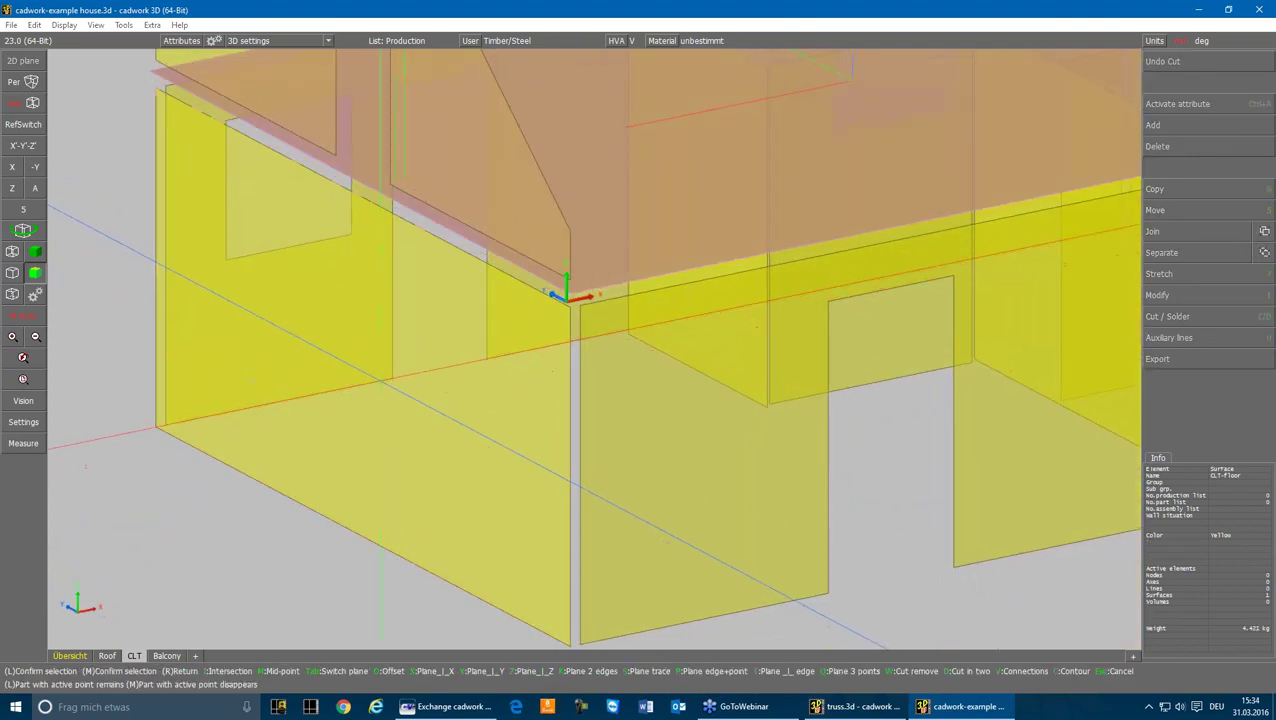
click(481, 360)
- Stretch the top edges of all ground-floor CLT wall surfaces along Z up to the floor's middle surface, working in the X view
click(441, 243)
click(14, 167)
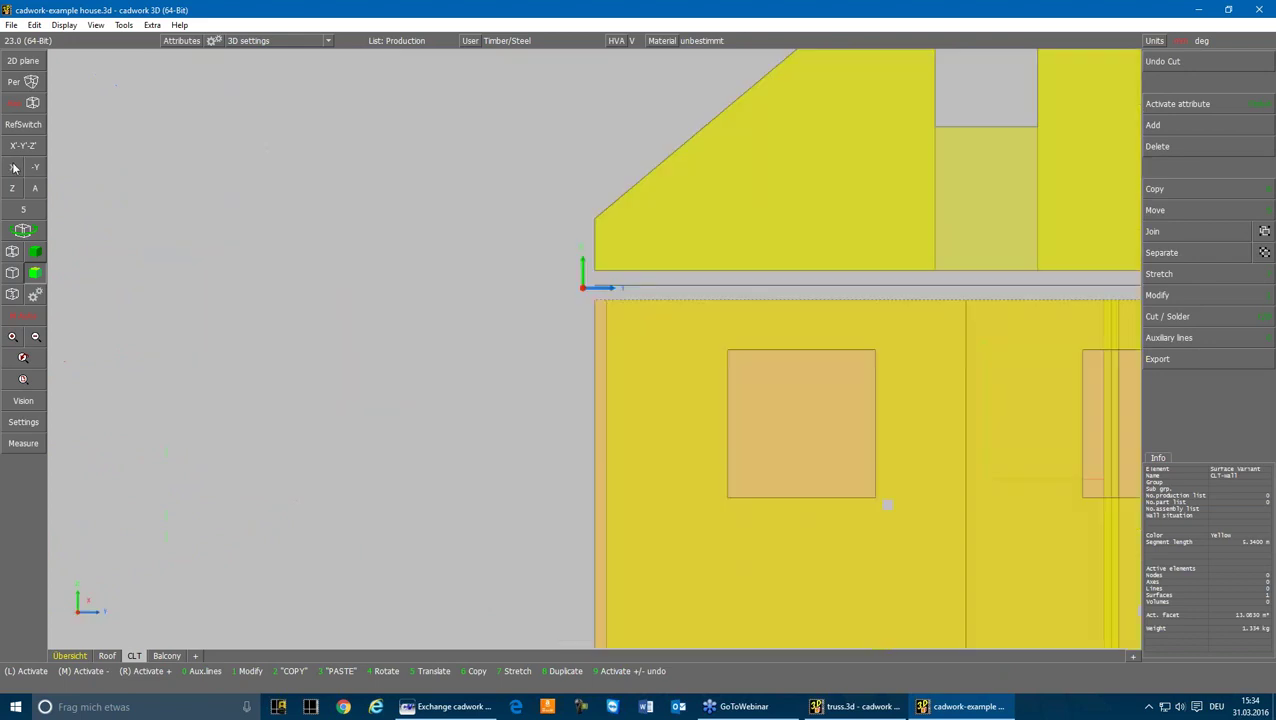
scroll(631, 371, down, 3)
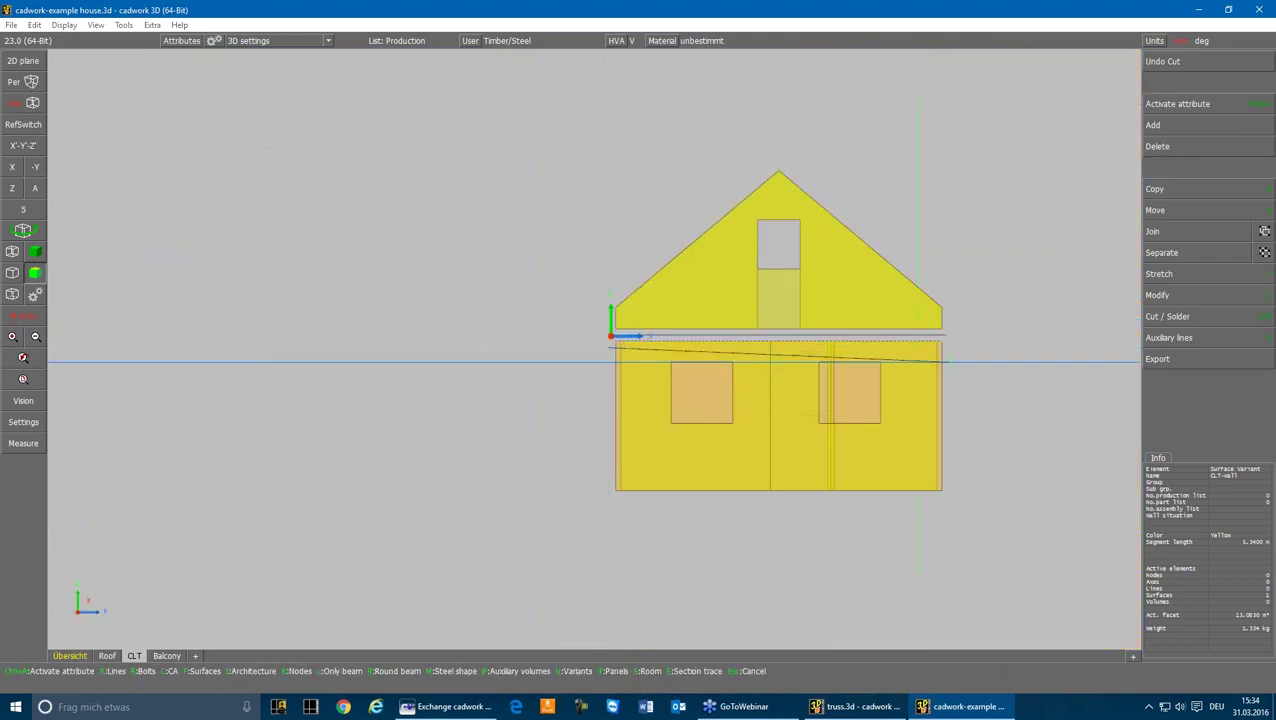
click(955, 351)
key(z)
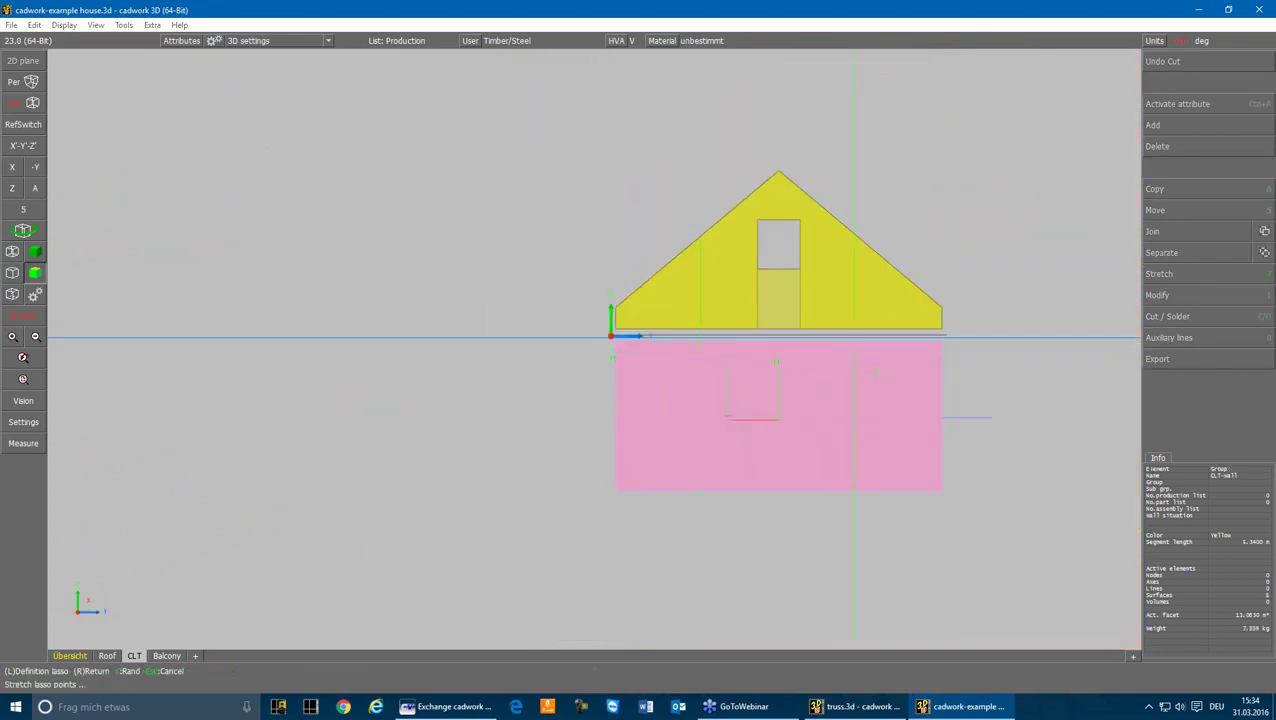
mouse_move(600, 324)
mouse_down()
mouse_move(952, 372)
mouse_move(945, 341)
mouse_up()
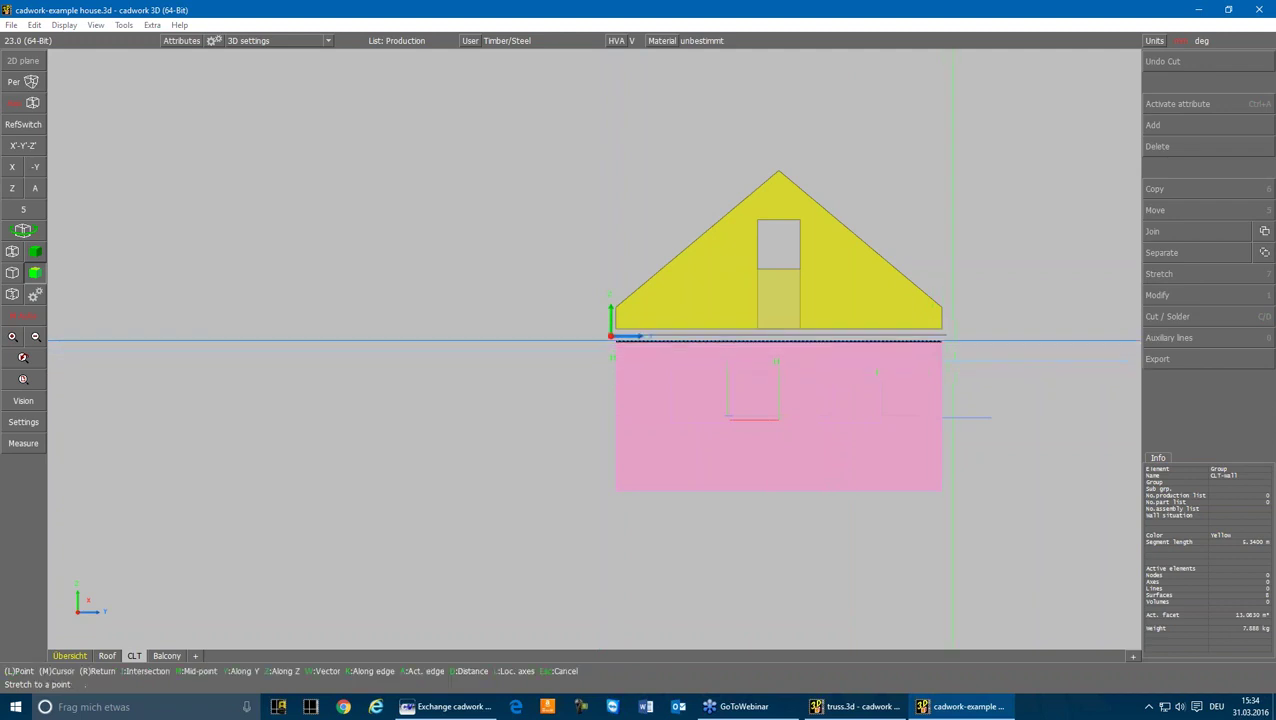
key(z)
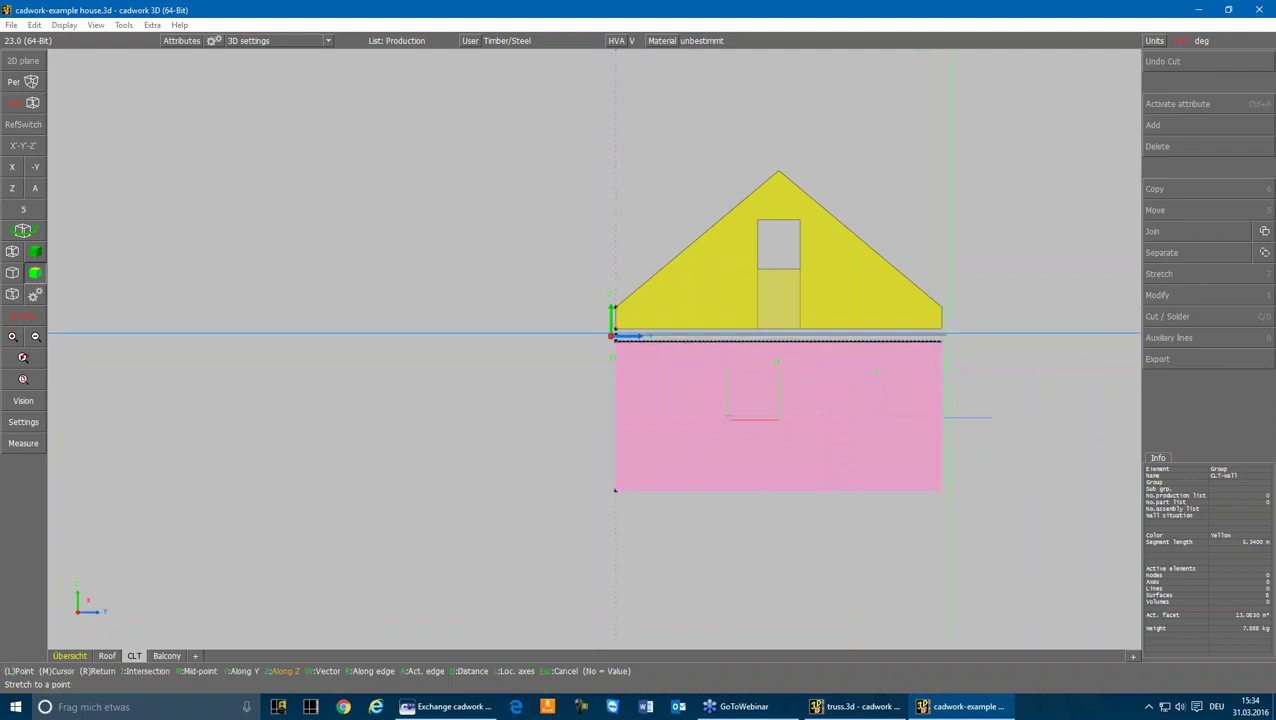
click(948, 334)
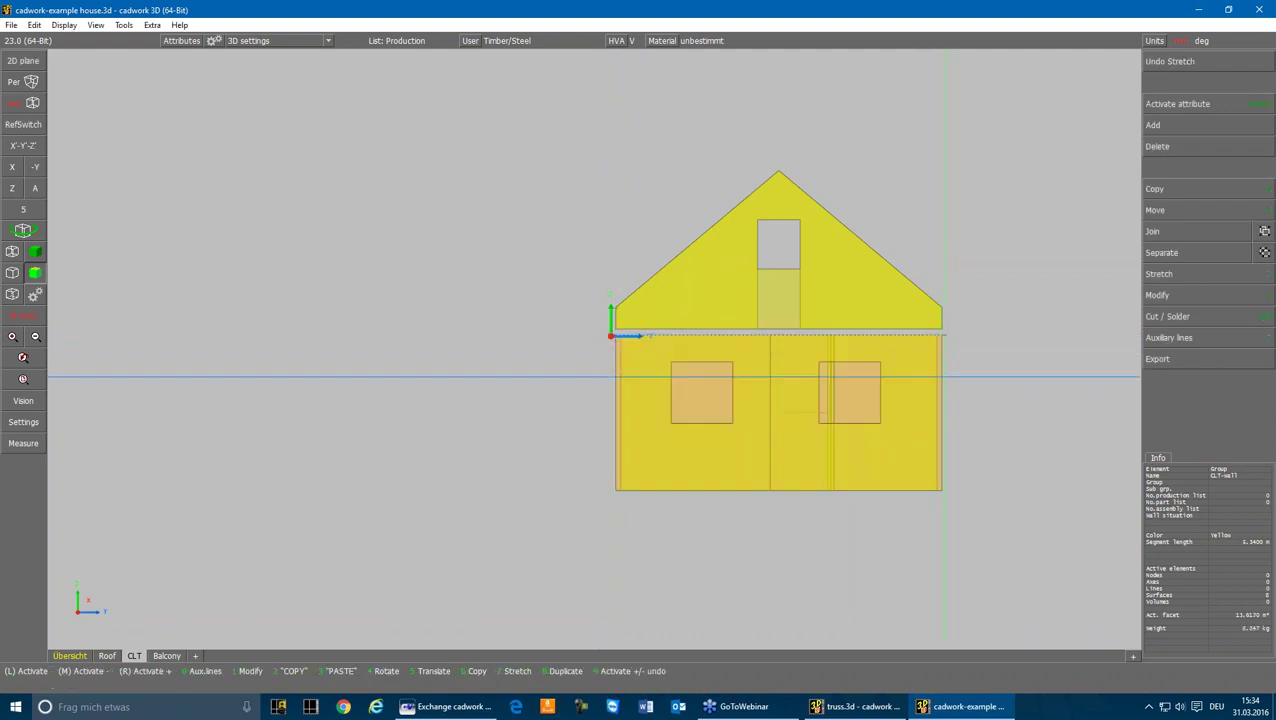
- Stretch the end edge of the front long CLT wall surface to the corner of the adjoining gable-side wall surface
click(33, 190)
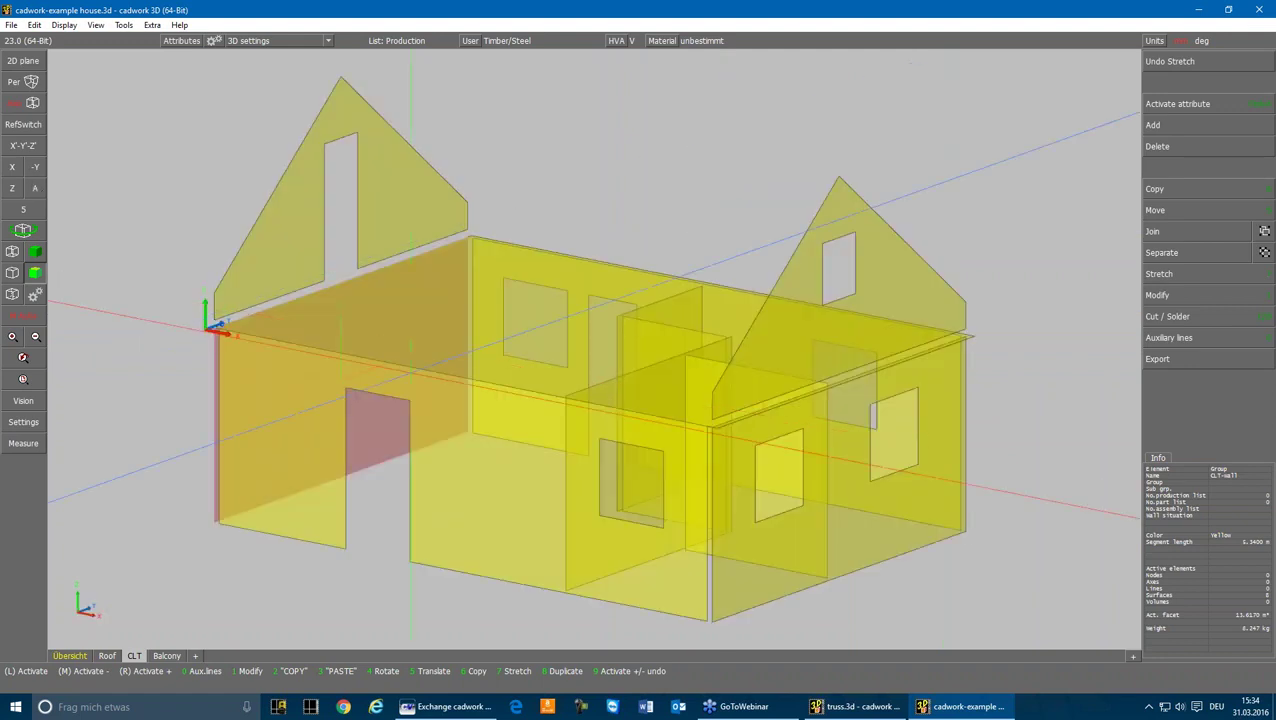
click(460, 400)
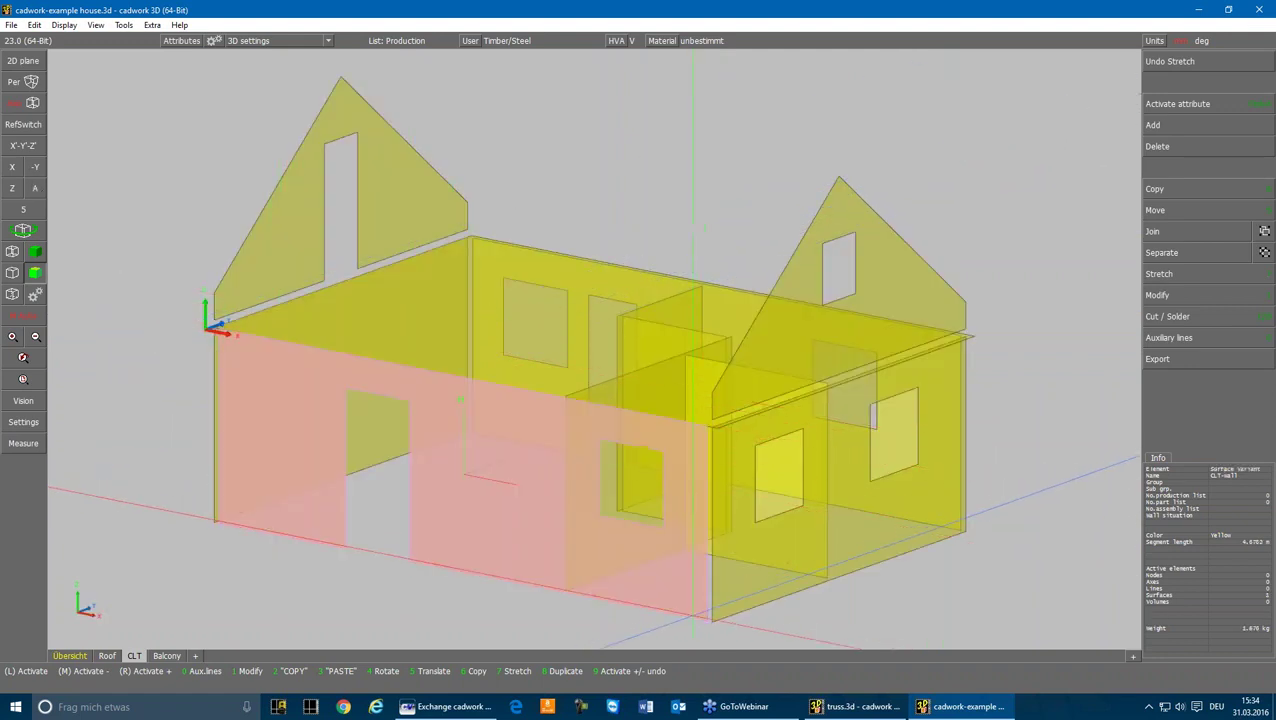
key(7)
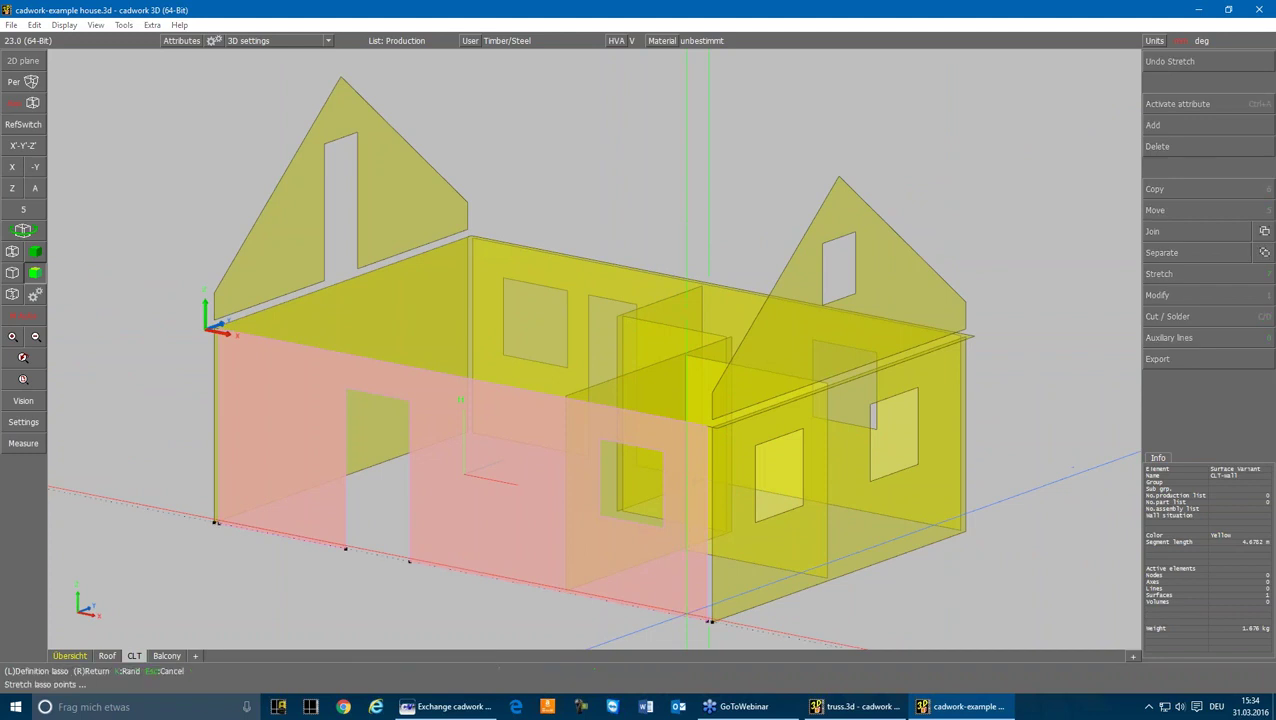
click(712, 620)
click(734, 412)
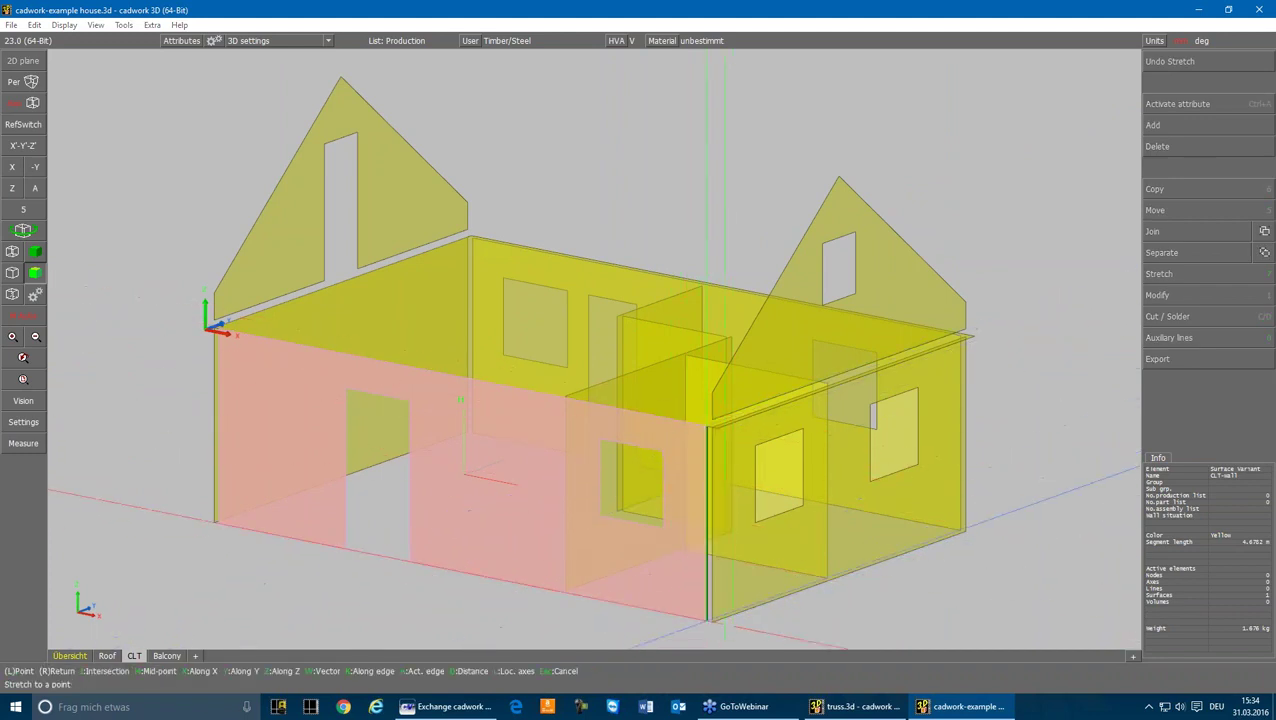
click(711, 621)
click(714, 620)
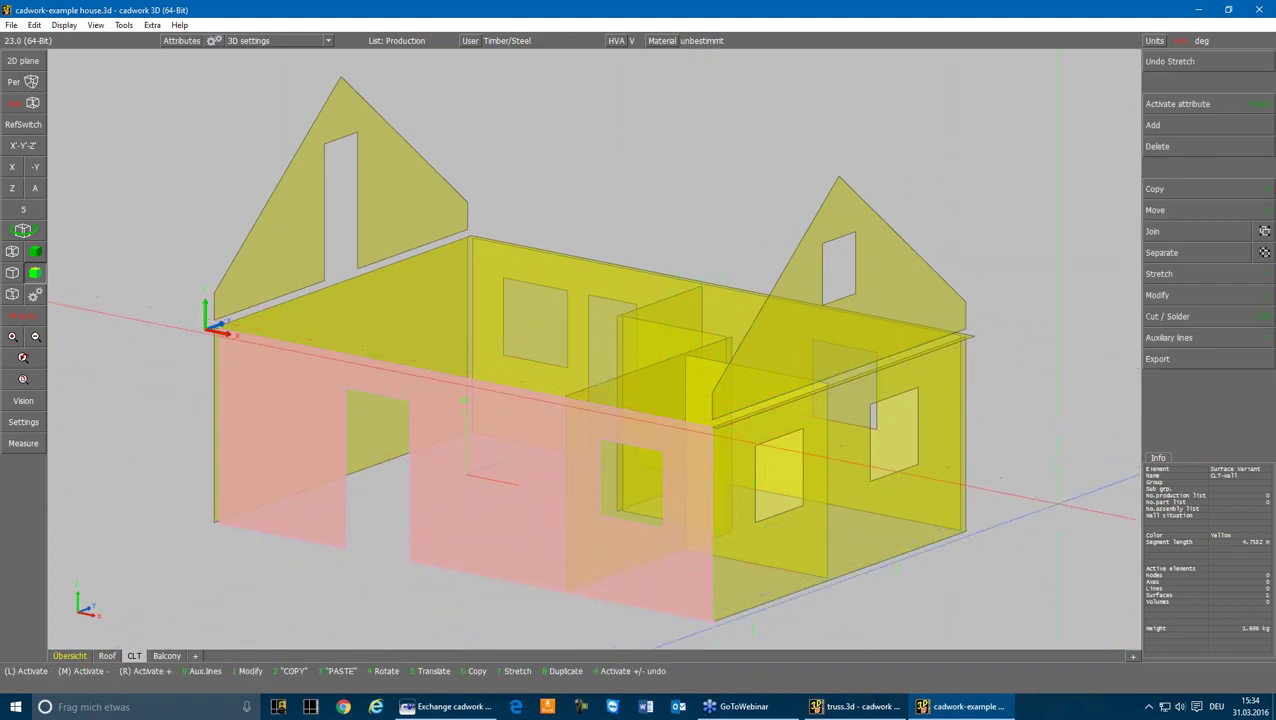
- Stretch the end edge of the opposite long CLT wall surface to the corner point of the adjoining gable-side wall
scroll(964, 528, up, 4)
middle_drag(860, 420, 658, 419)
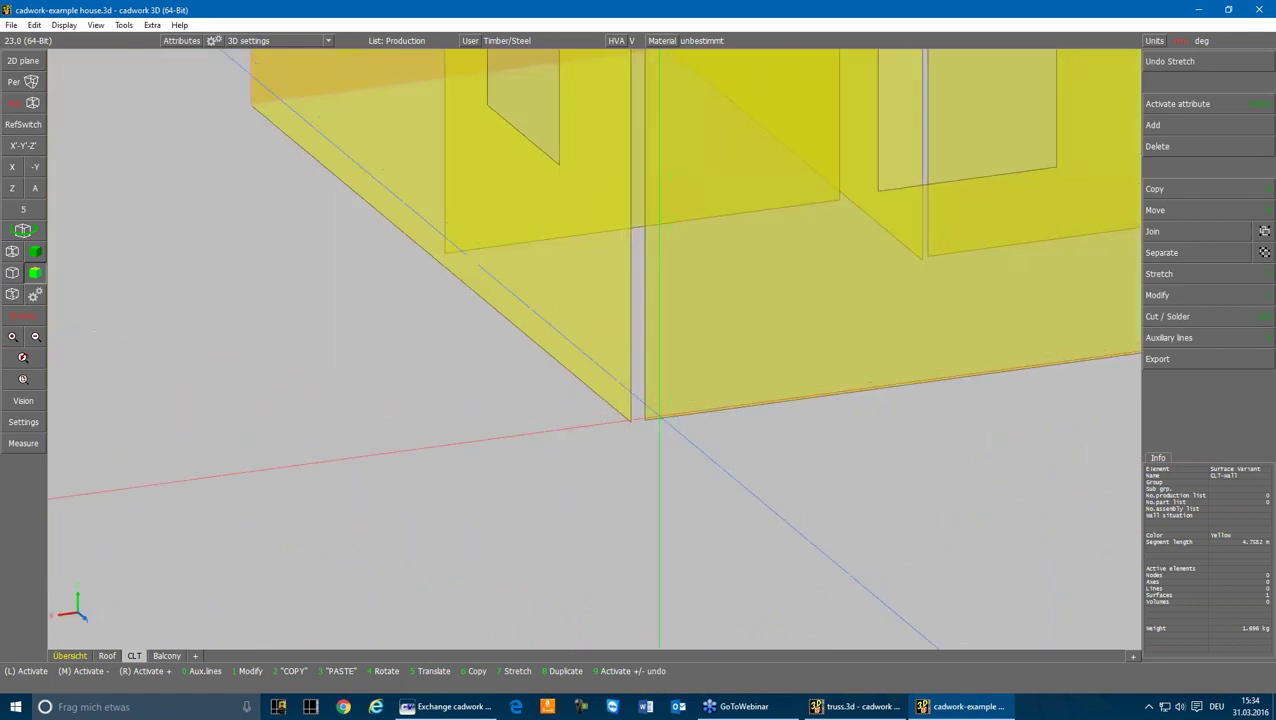
click(658, 419)
scroll(658, 419, down, 3)
key(7)
key(a)
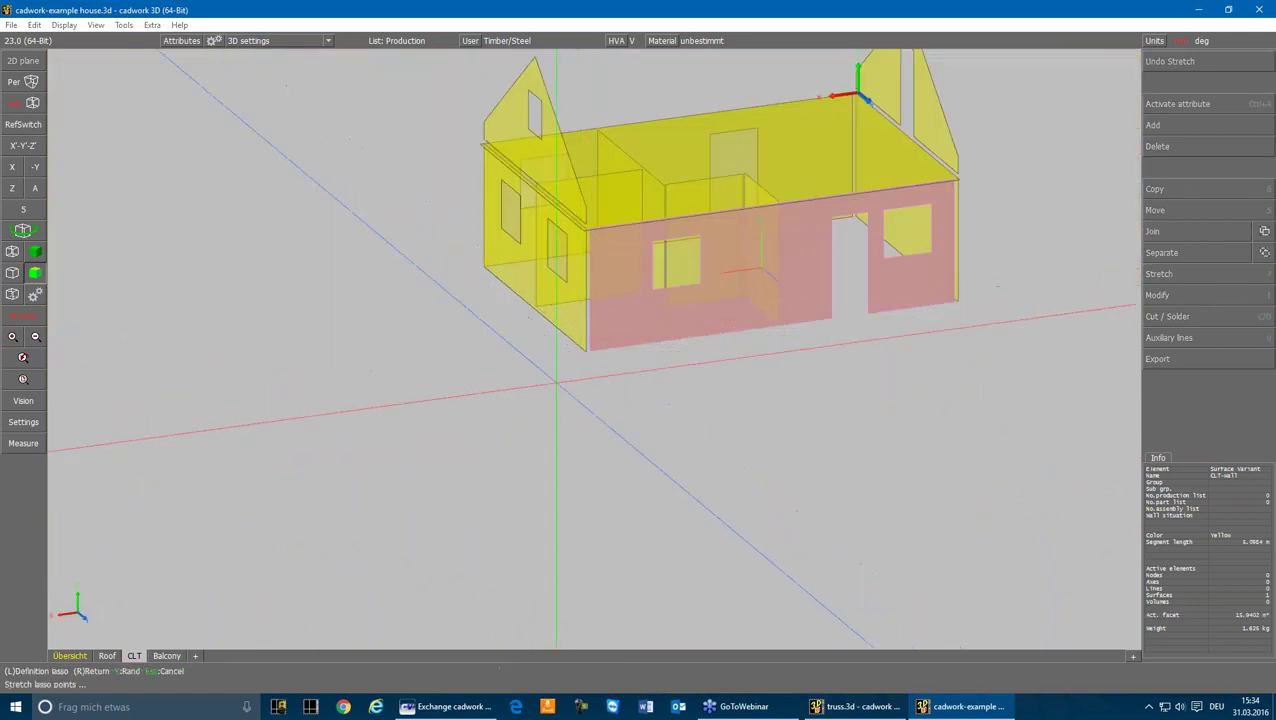
click(553, 376)
click(632, 118)
scroll(598, 332, up, 5)
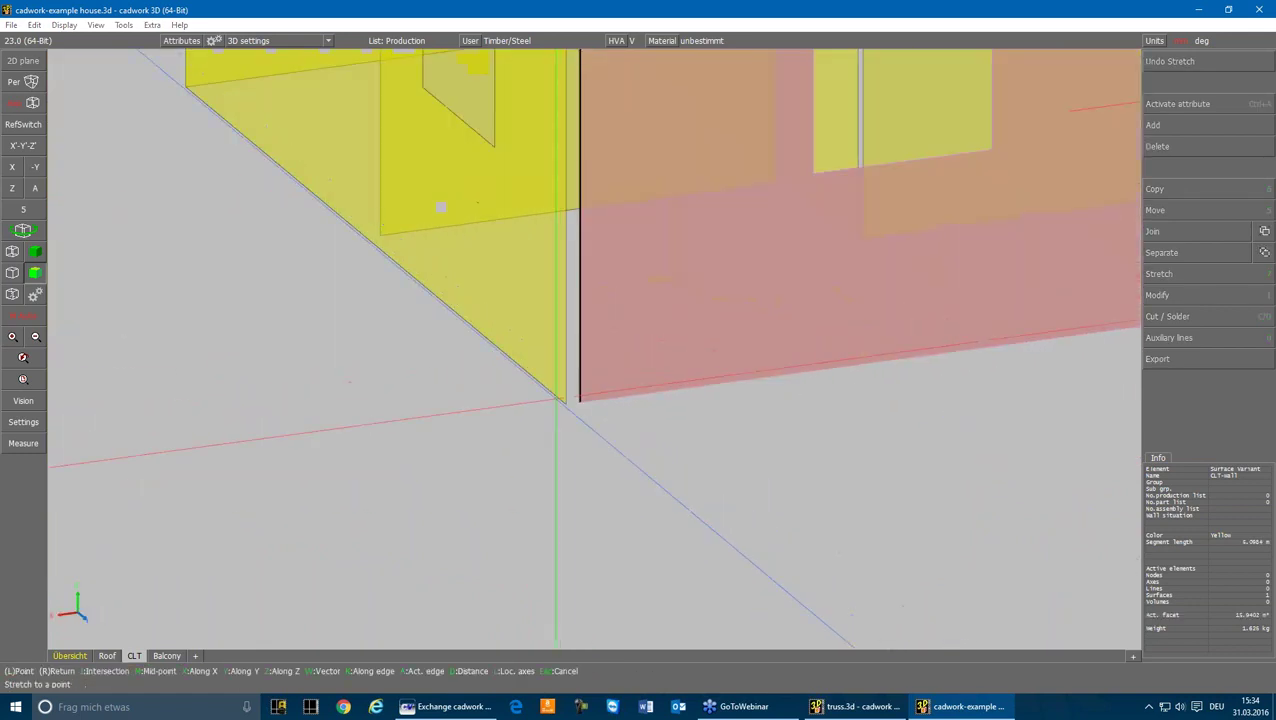
click(566, 404)
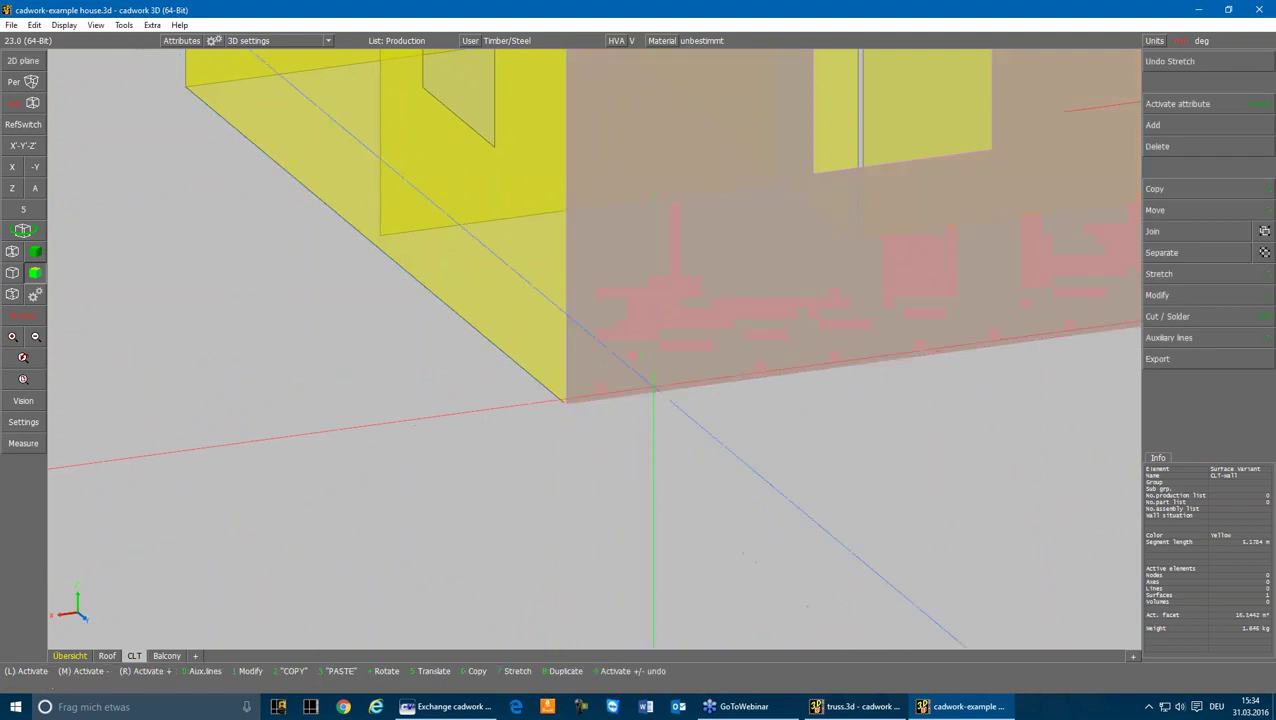
- Stretch the other end edge of the same rear long wall surface to the corner point of the second gable-side wall
scroll(584, 344, down, 5)
click(648, 428)
scroll(441, 399, up, 5)
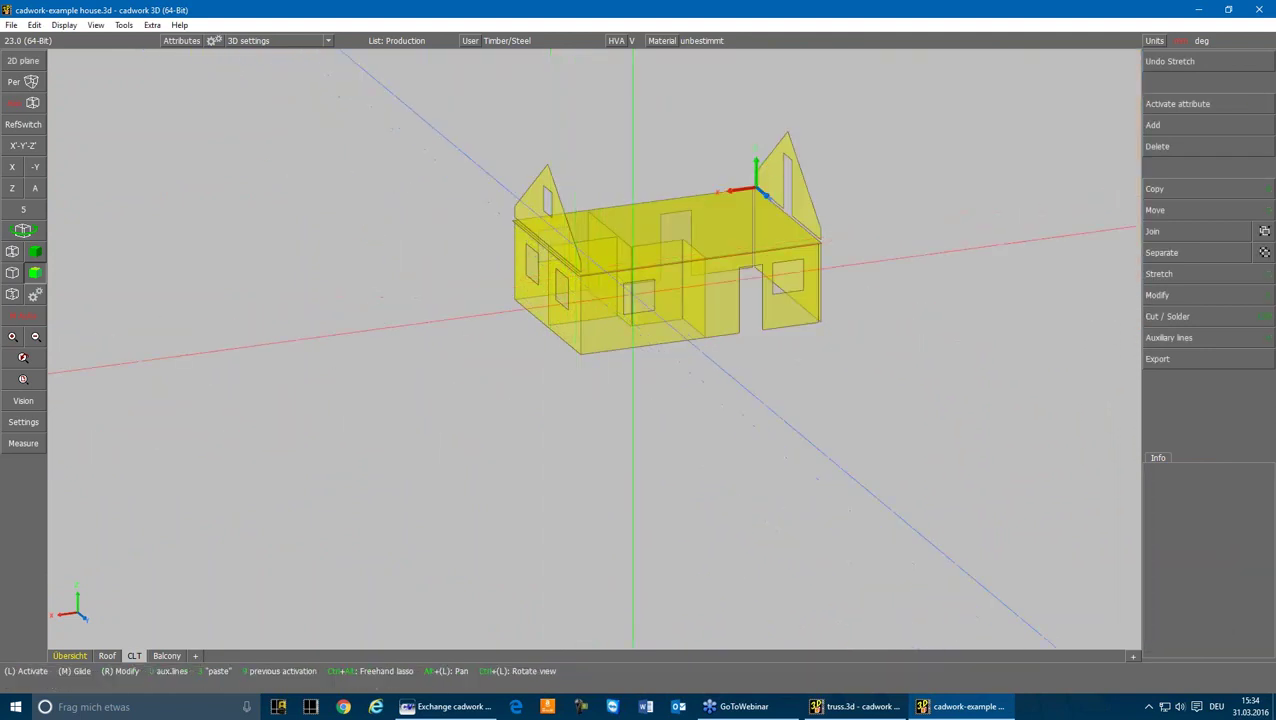
click(648, 499)
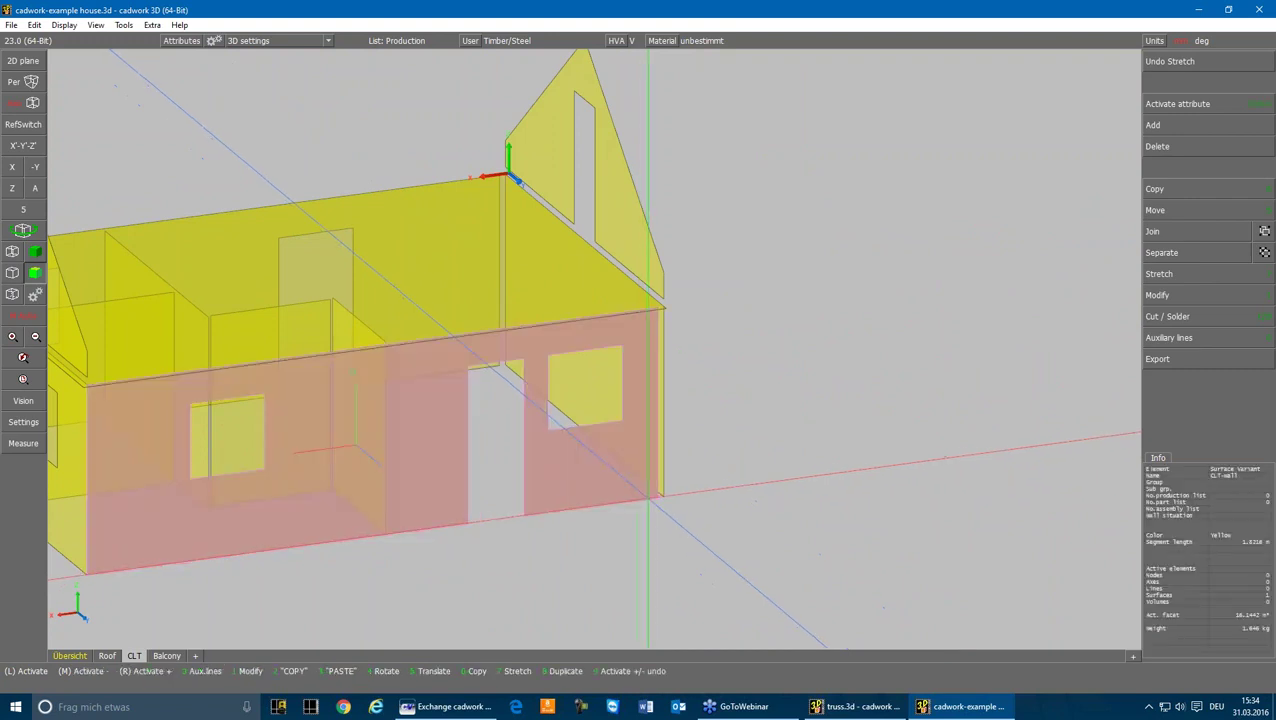
key(4)
mouse_move(635, 520)
mouse_down()
mouse_move(702, 406)
mouse_move(670, 300)
mouse_up()
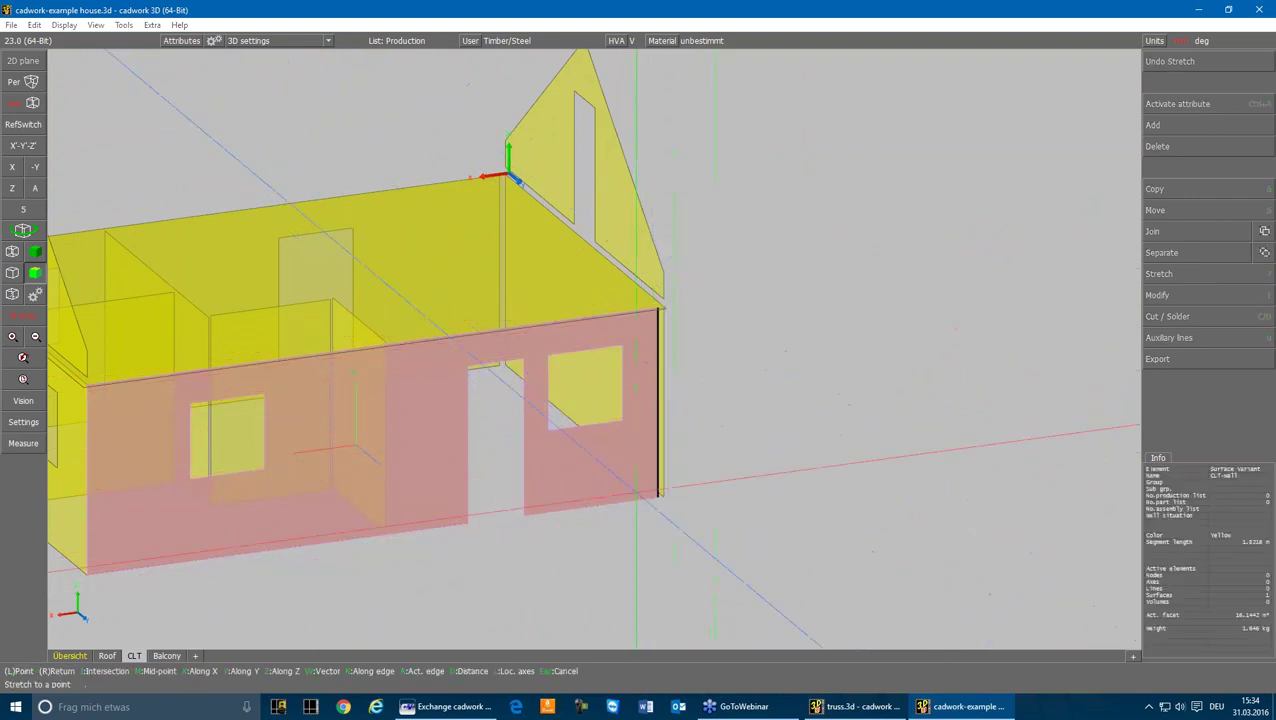
click(665, 496)
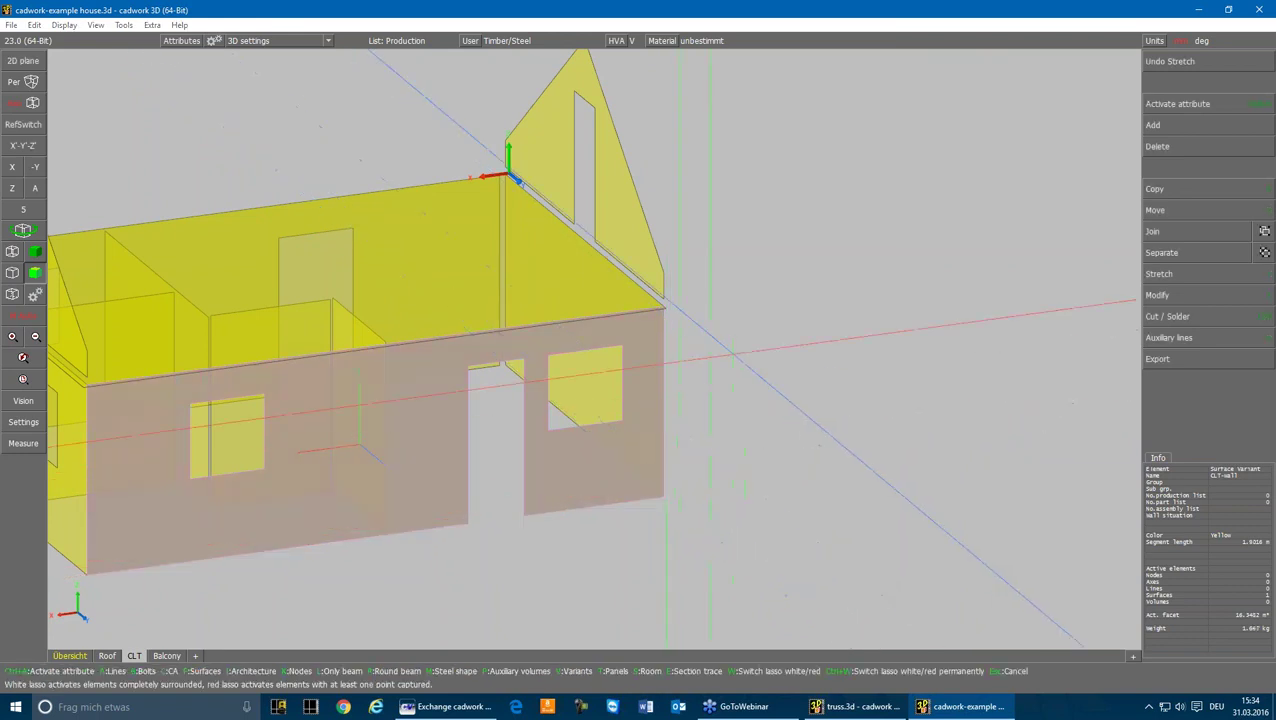
- Cut the CLT floor surface flush with the rear long wall surface, keeping the part inside the house
click(703, 356)
click(610, 300)
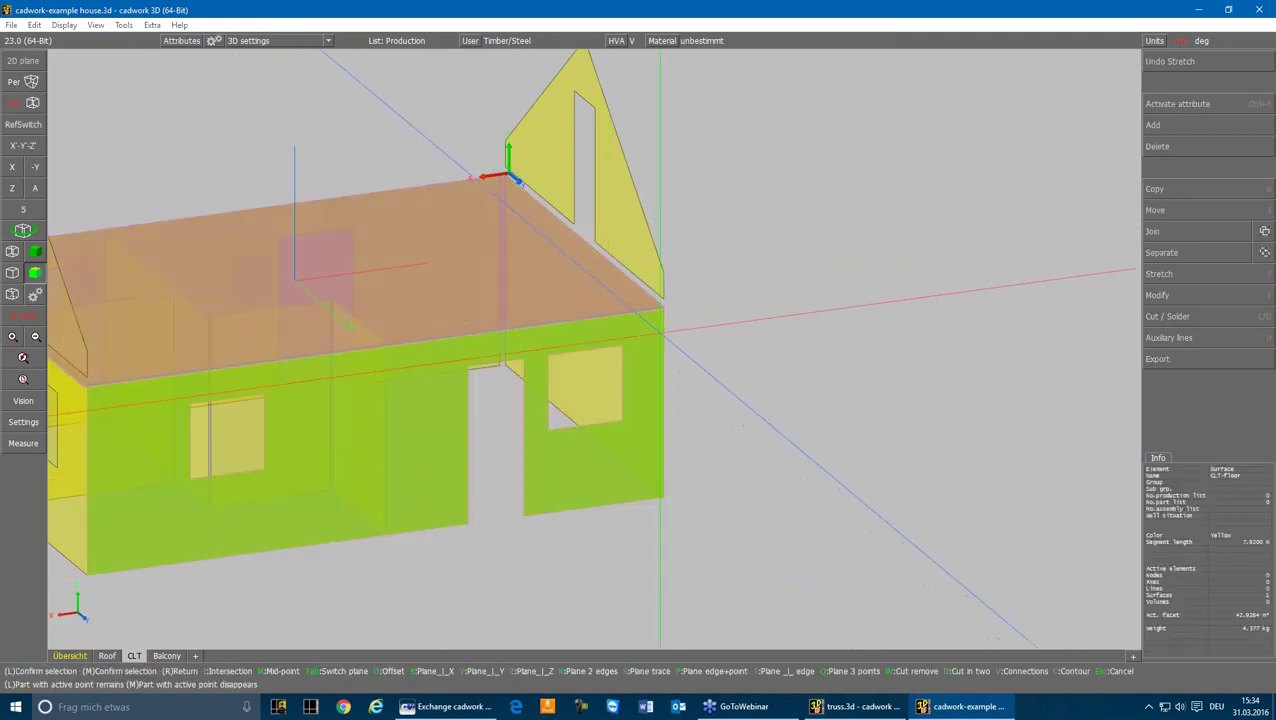
key(ctrl+x)
click(640, 295)
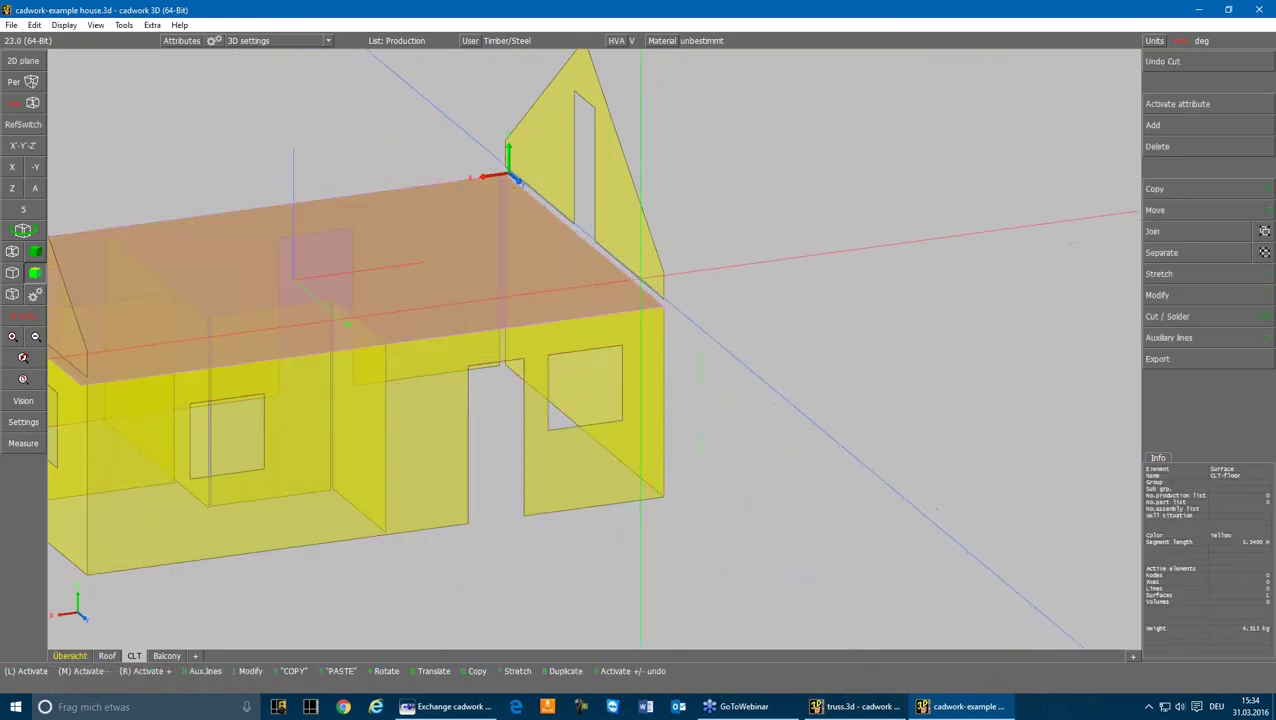
- Stretch the bottom edges of both upper gable wall surfaces along Z down to the floor surface, working in the X view
click(609, 256)
click(10, 168)
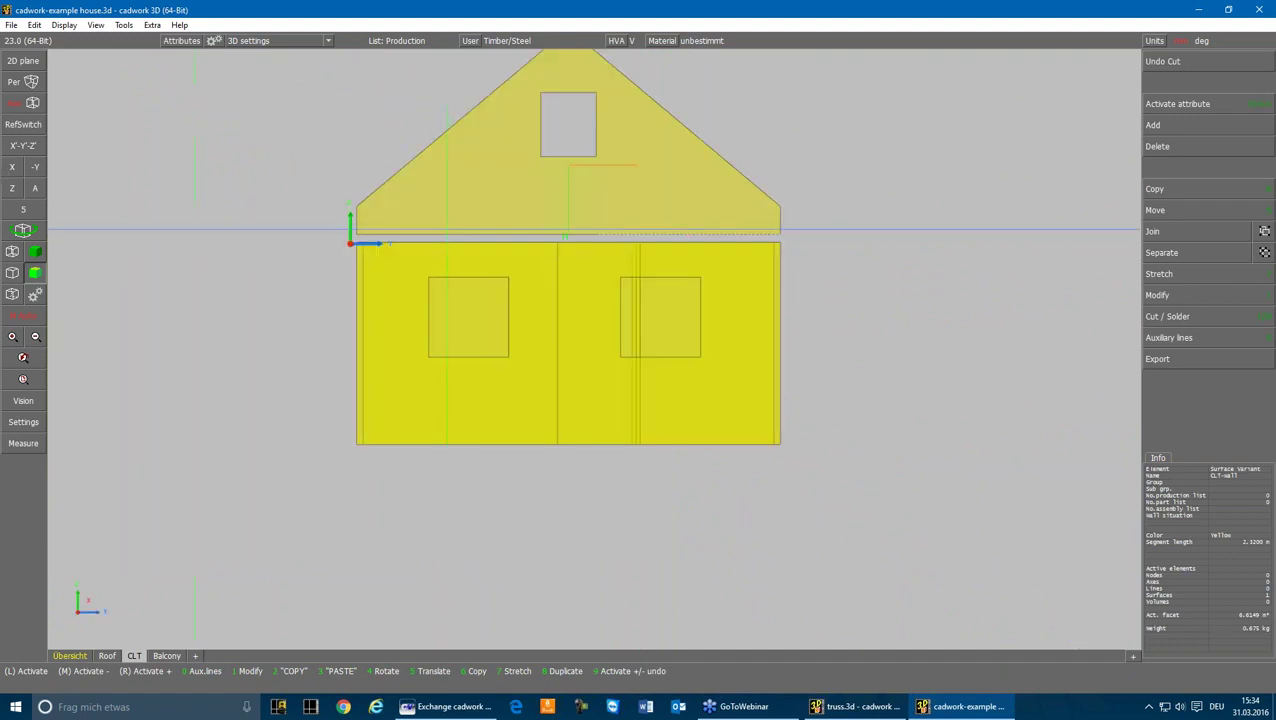
key(7)
drag(282, 223, 851, 257)
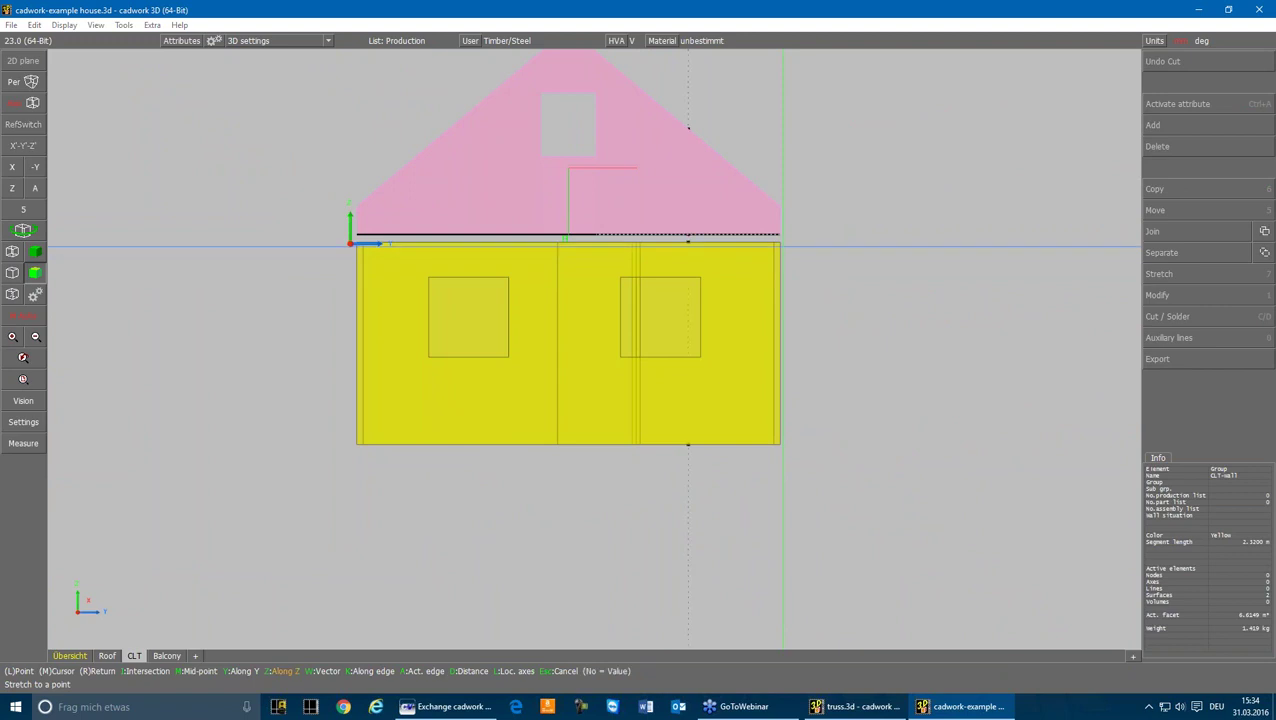
click(780, 242)
click(267, 190)
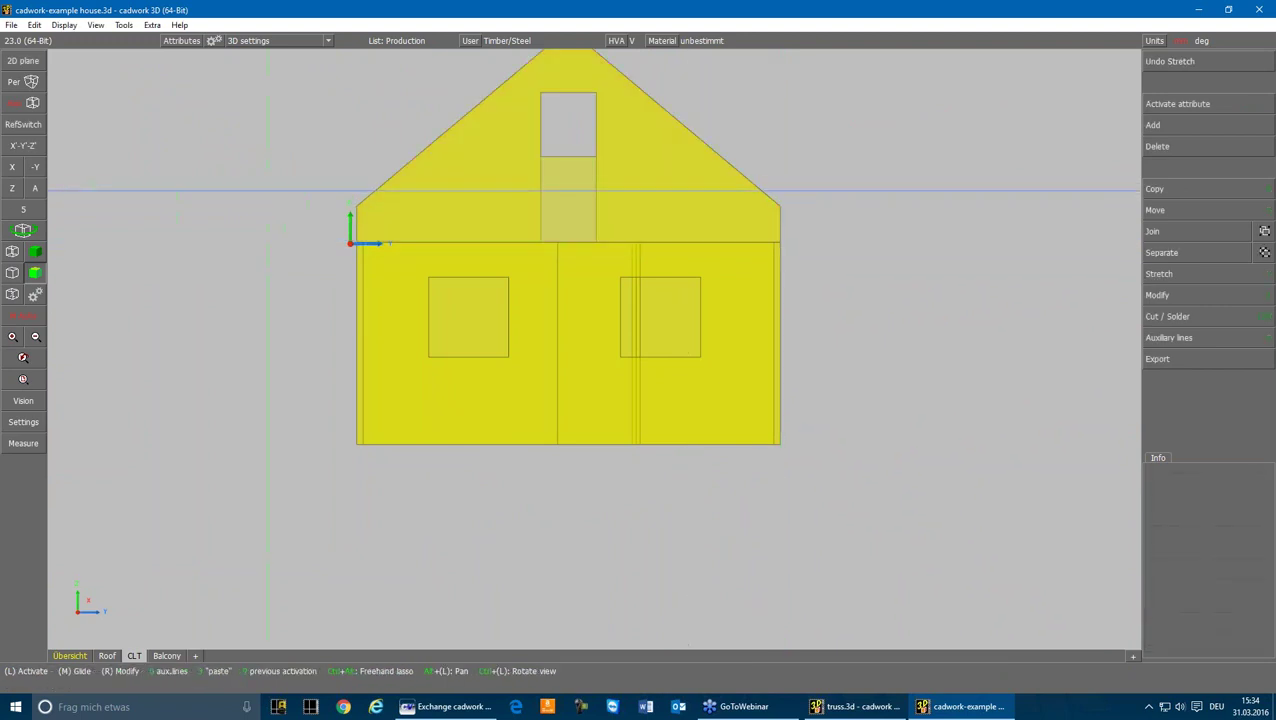
- Export all CLT wall and floor middle surfaces as an ACIS 21.0 (*.sat) file named clt-surfacers
click(33, 190)
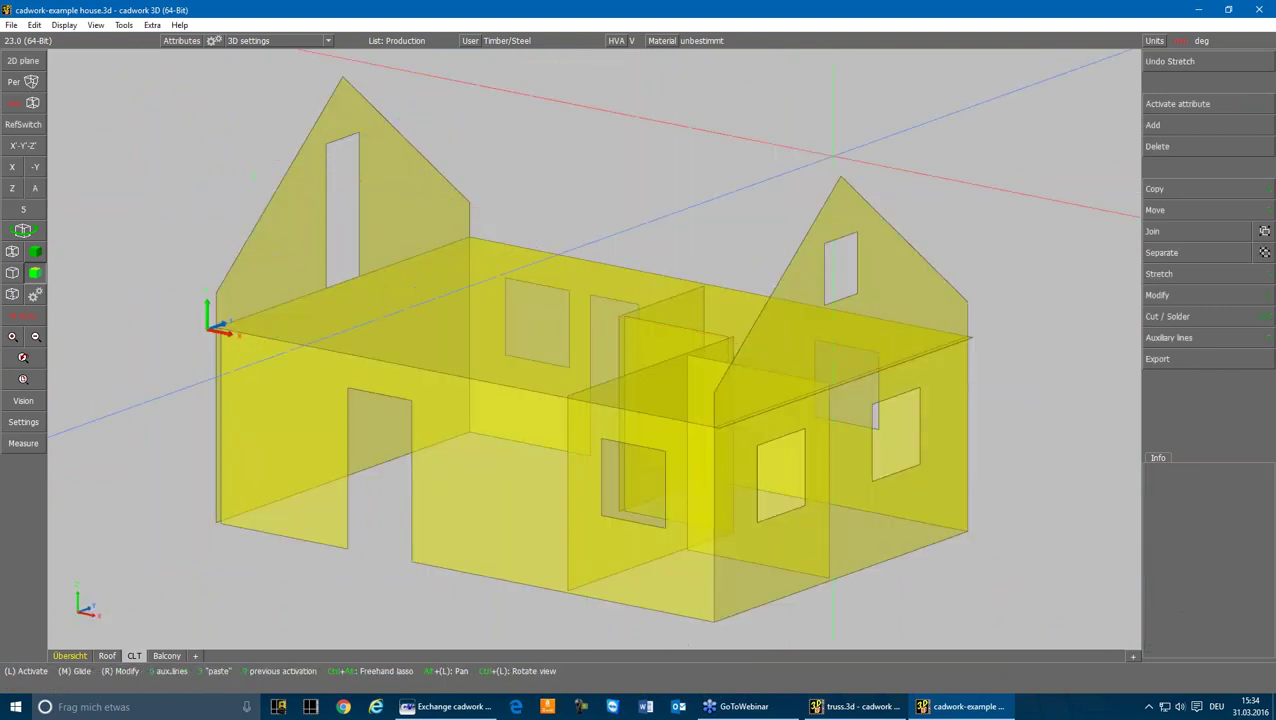
scroll(595, 350, down, 2)
scroll(655, 400, down, 4)
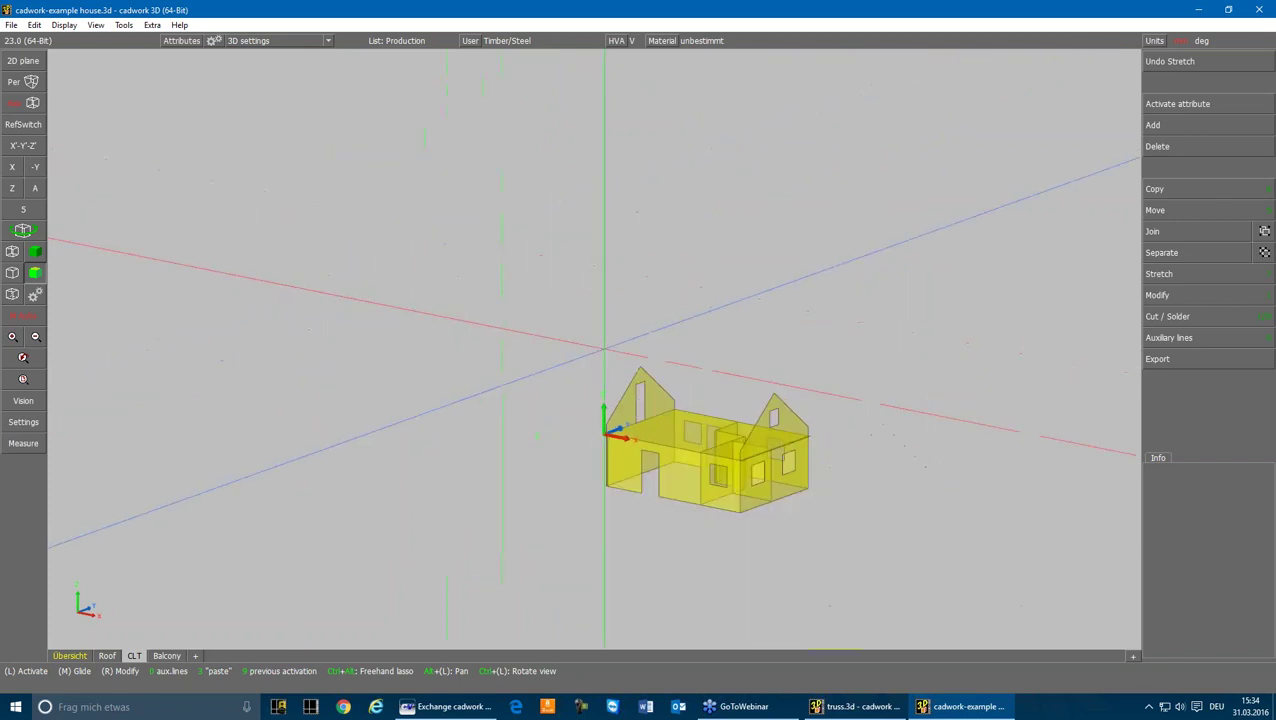
mouse_move(596, 343)
mouse_down()
mouse_move(906, 533)
mouse_move(876, 541)
mouse_up()
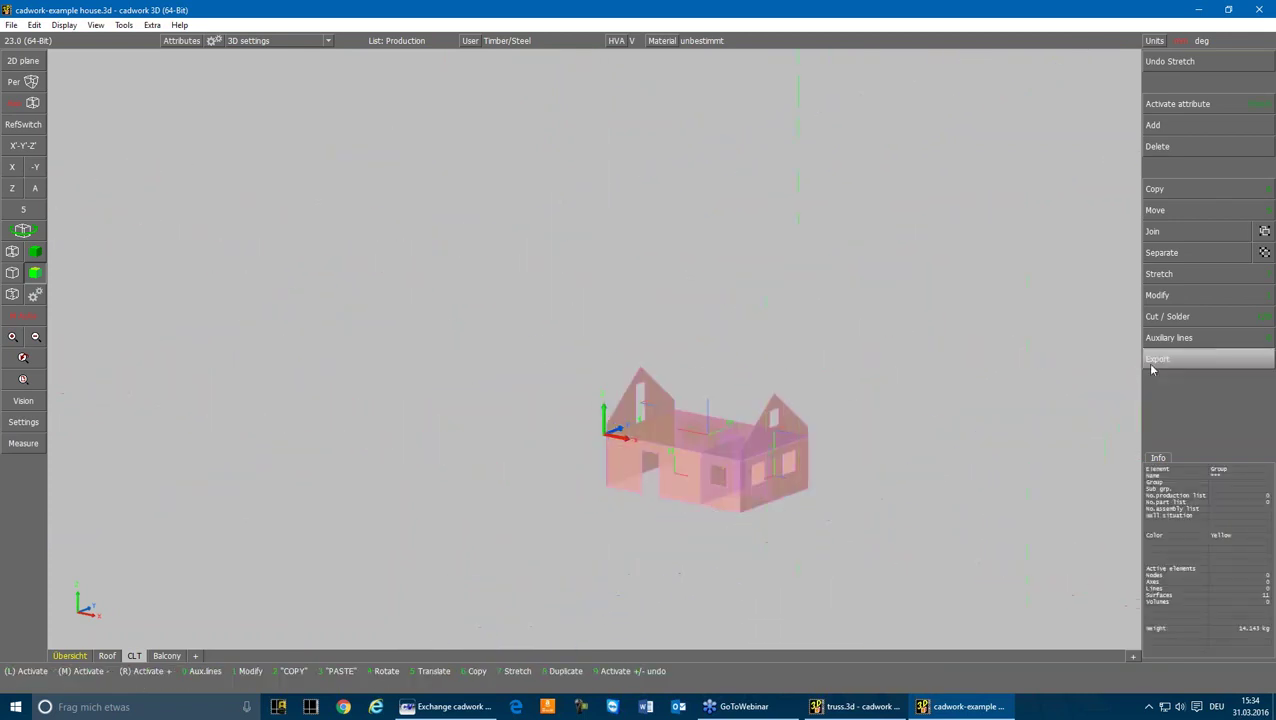
click(1157, 359)
click(1162, 421)
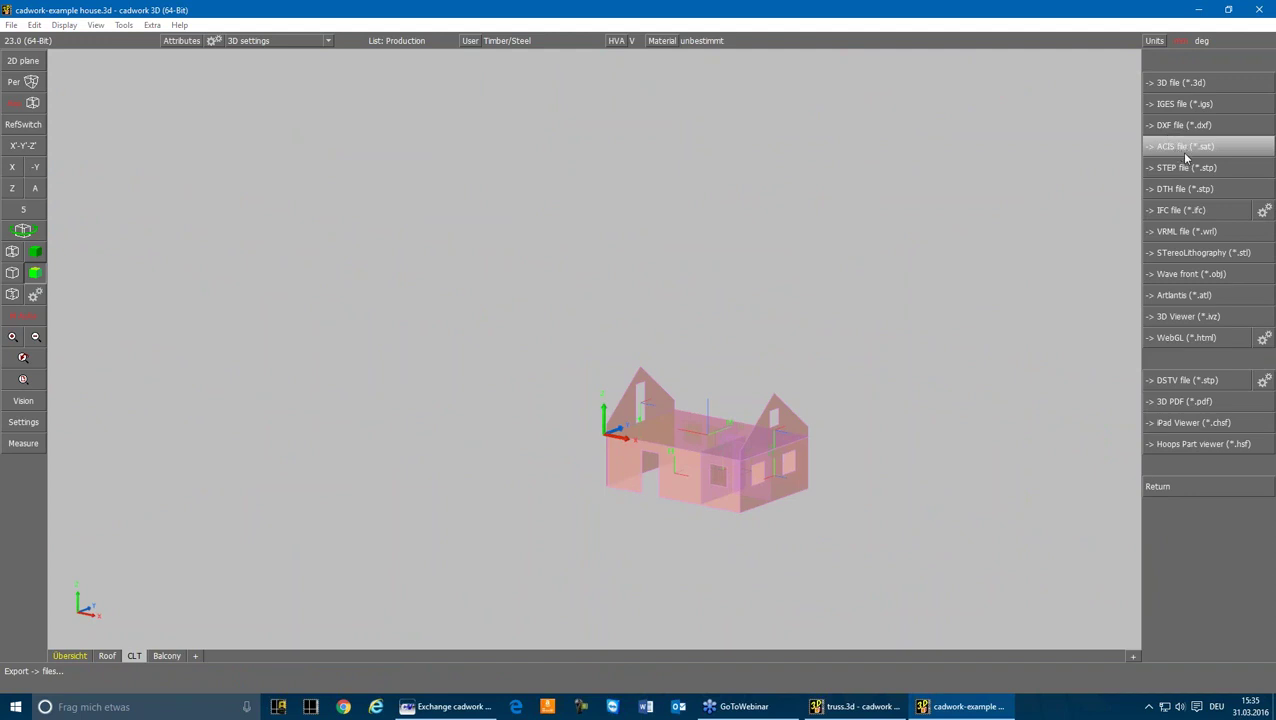
click(1185, 152)
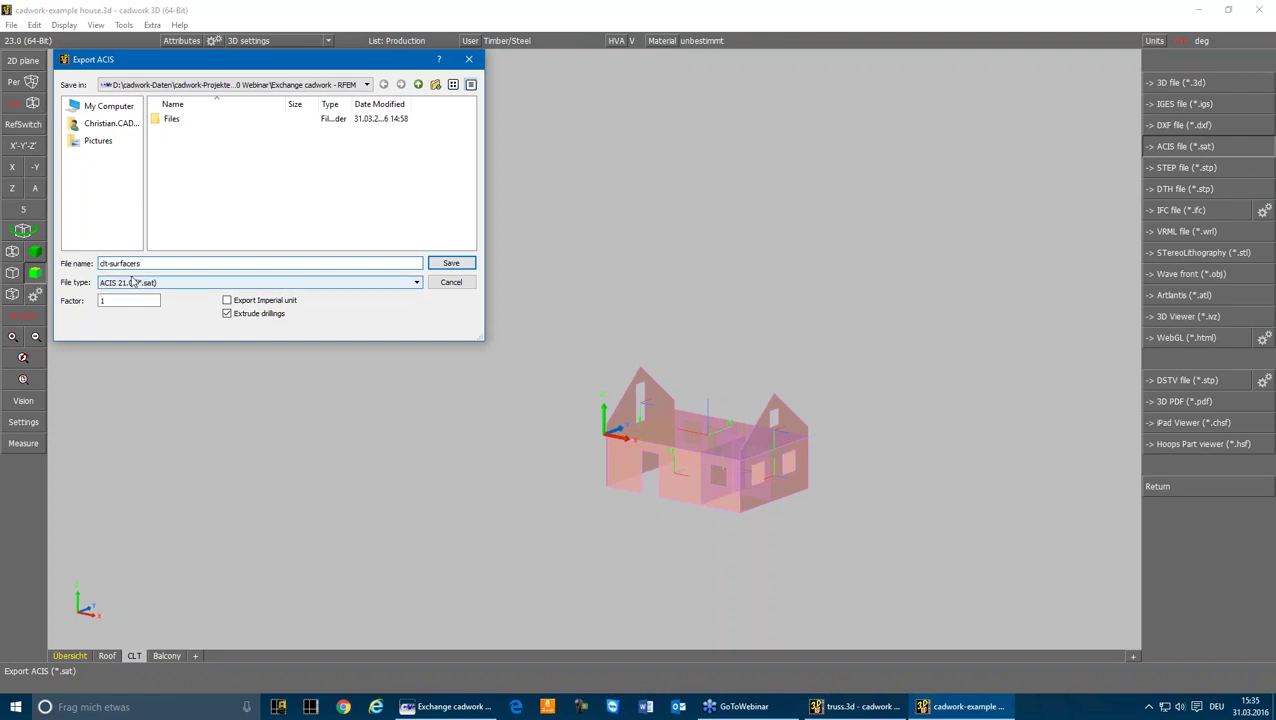
click(143, 287)
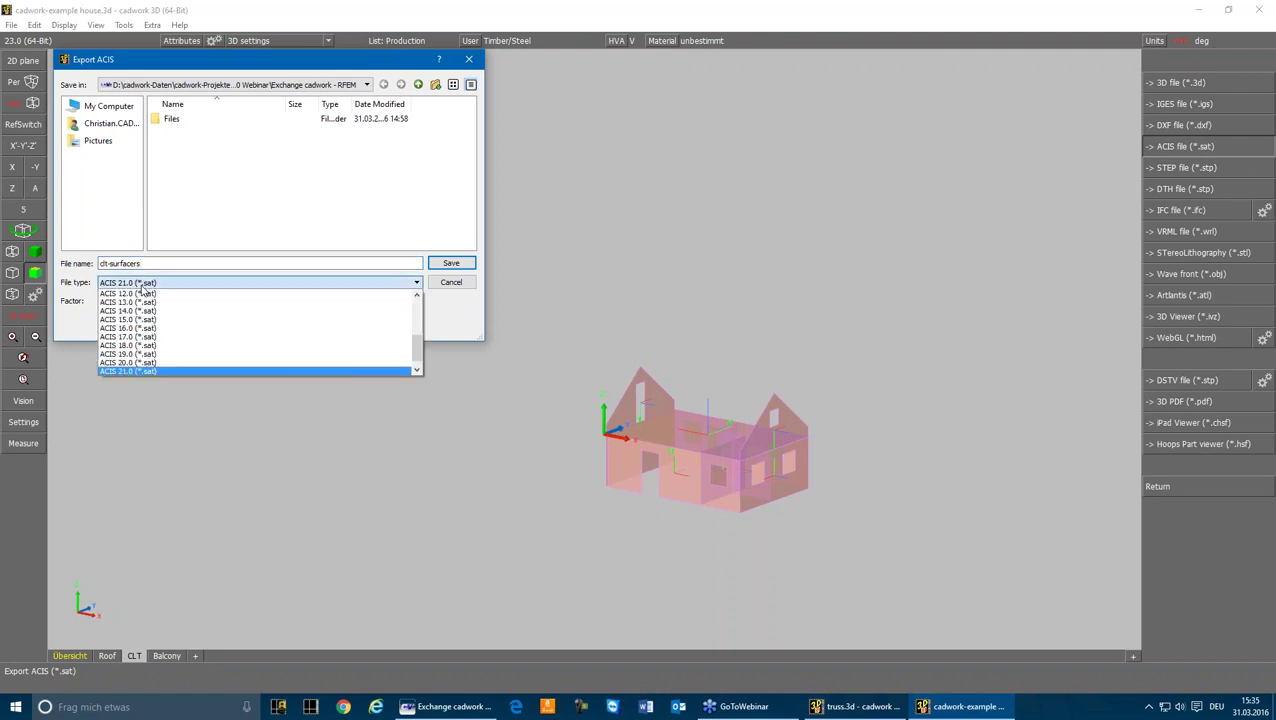
scroll(141, 371, down, 1)
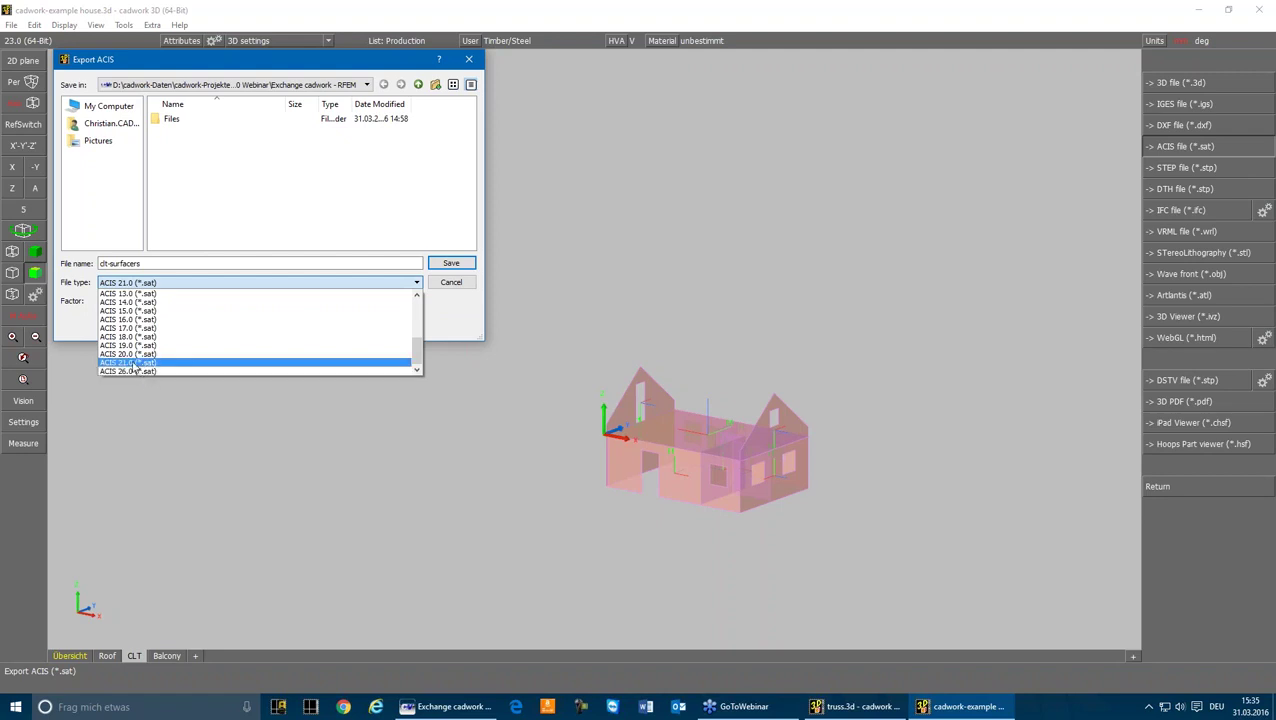
click(134, 363)
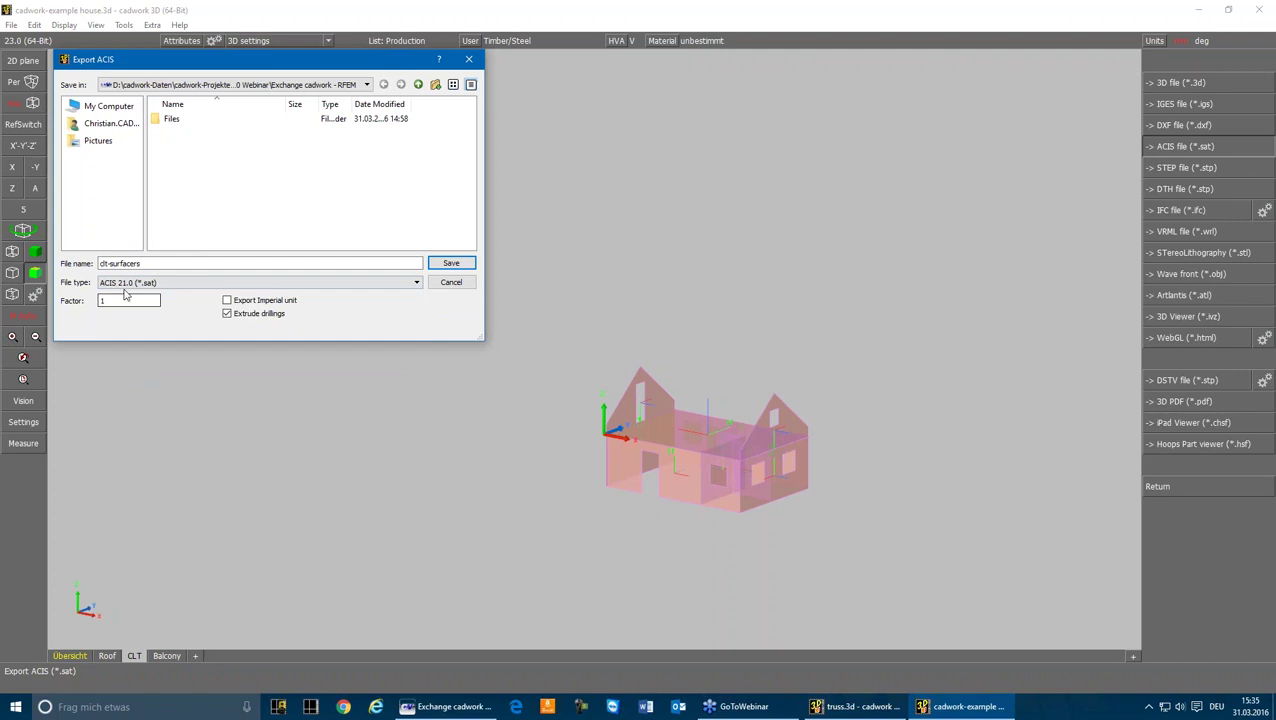
click(450, 265)
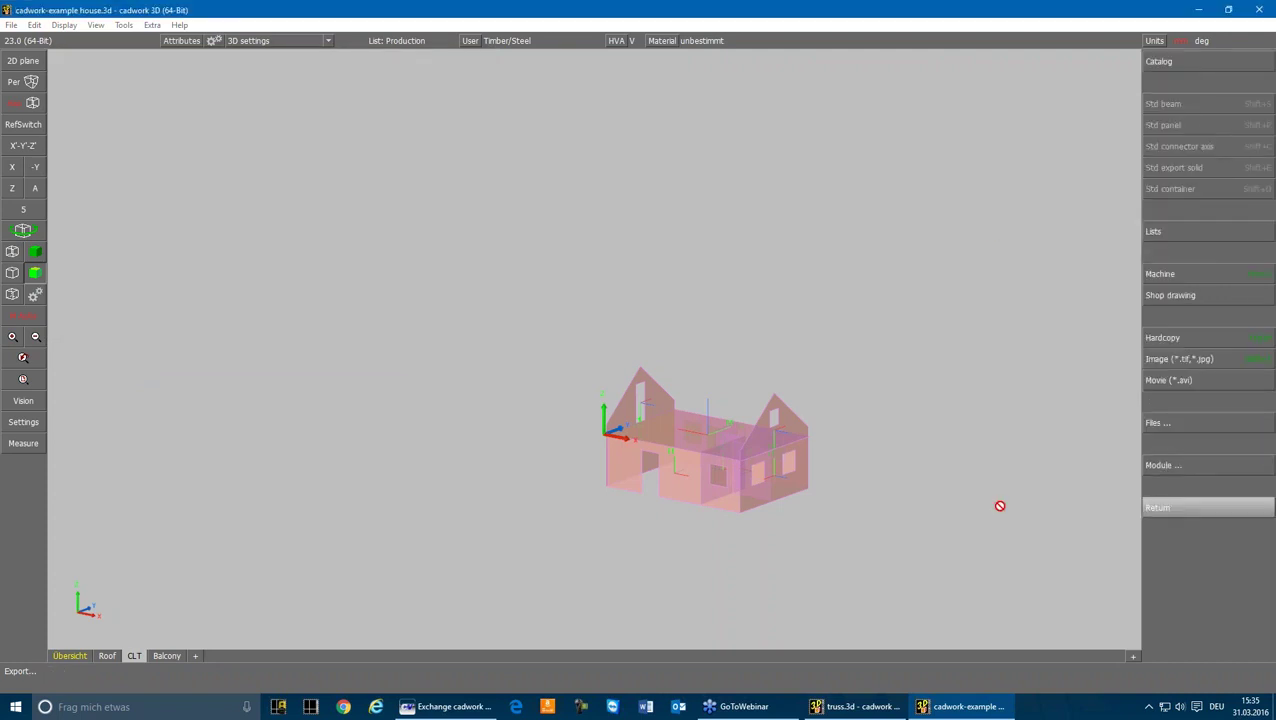
- Deactivate the CLT surfaces and display the steel structure of the Balcony scene
scroll(718, 545, up, 5)
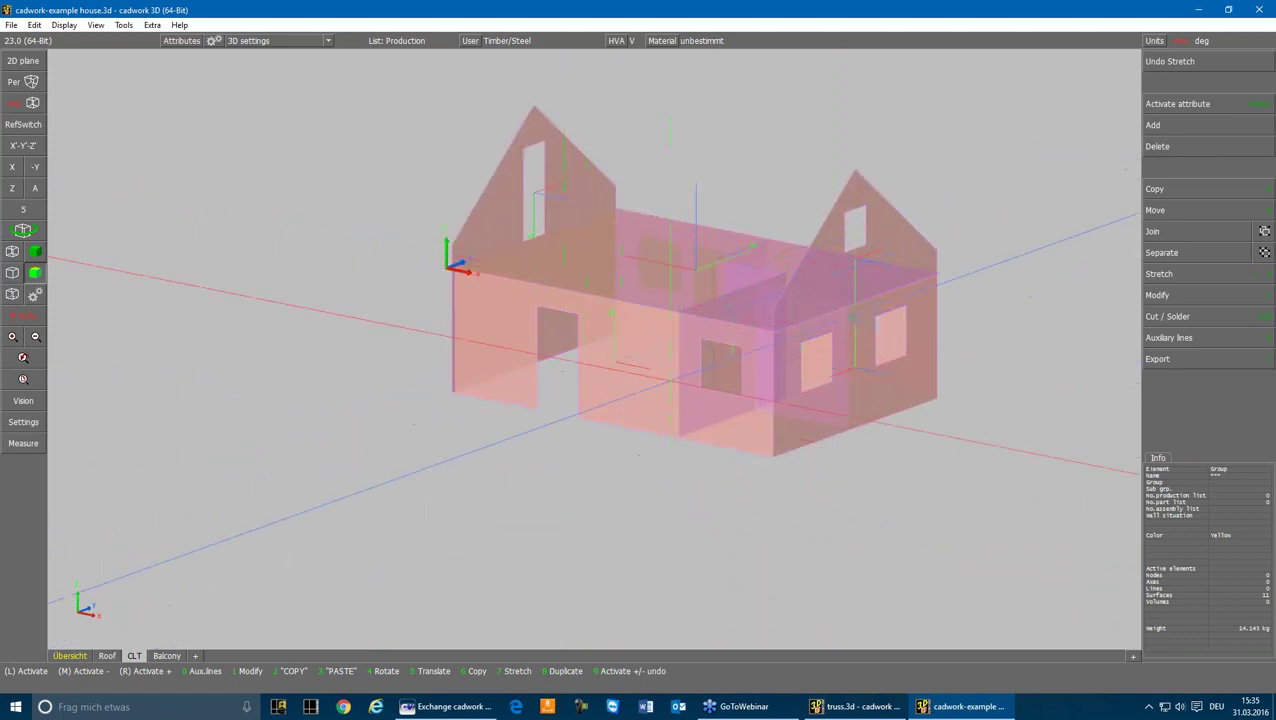
click(584, 464)
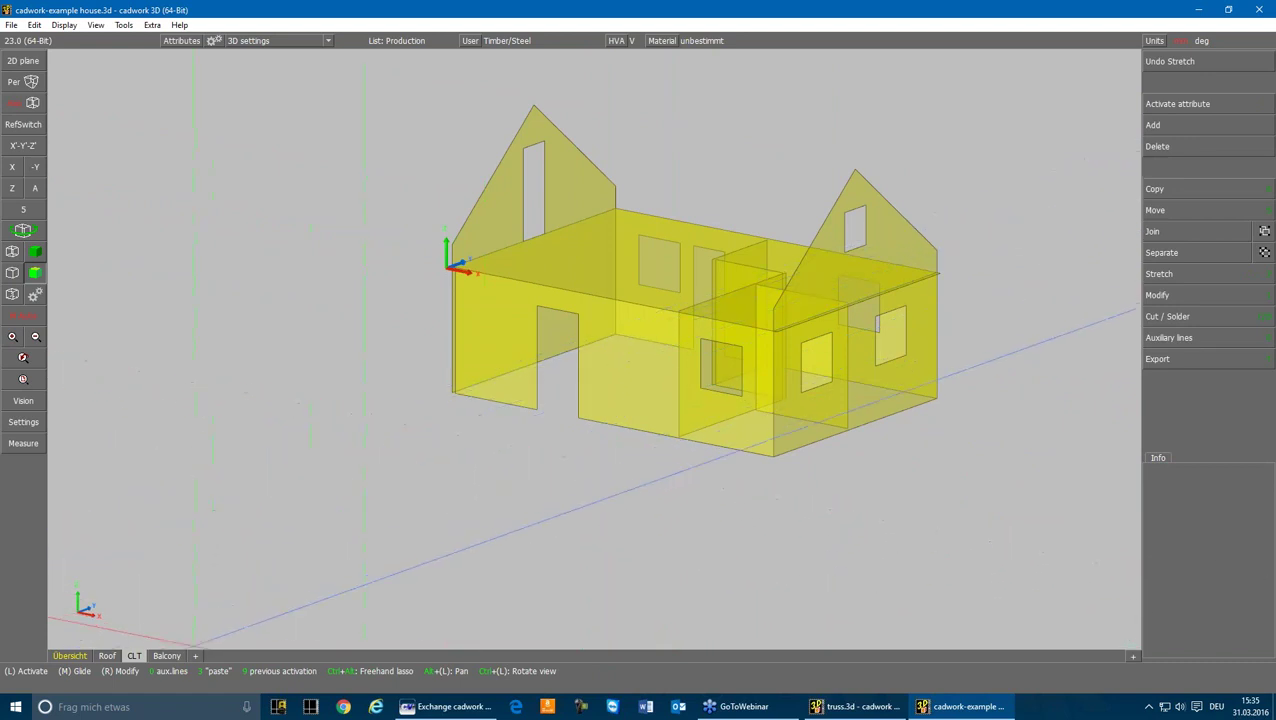
click(167, 655)
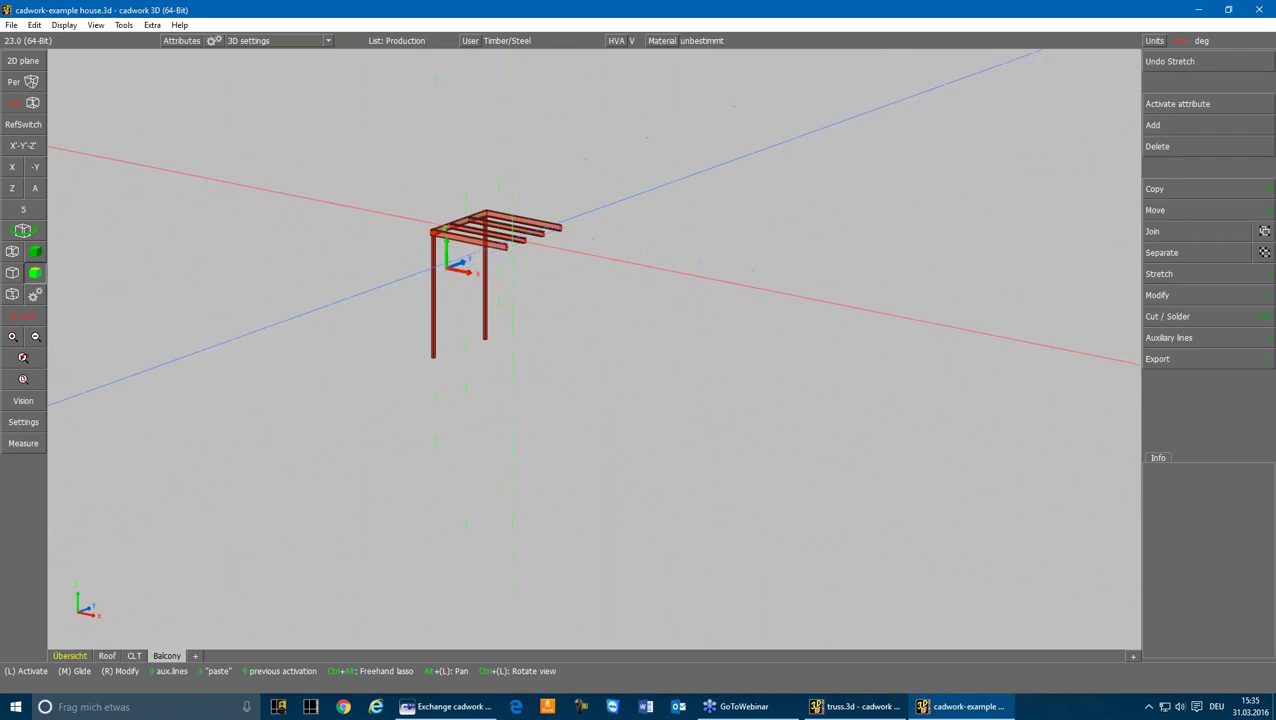
scroll(453, 228, up, 3)
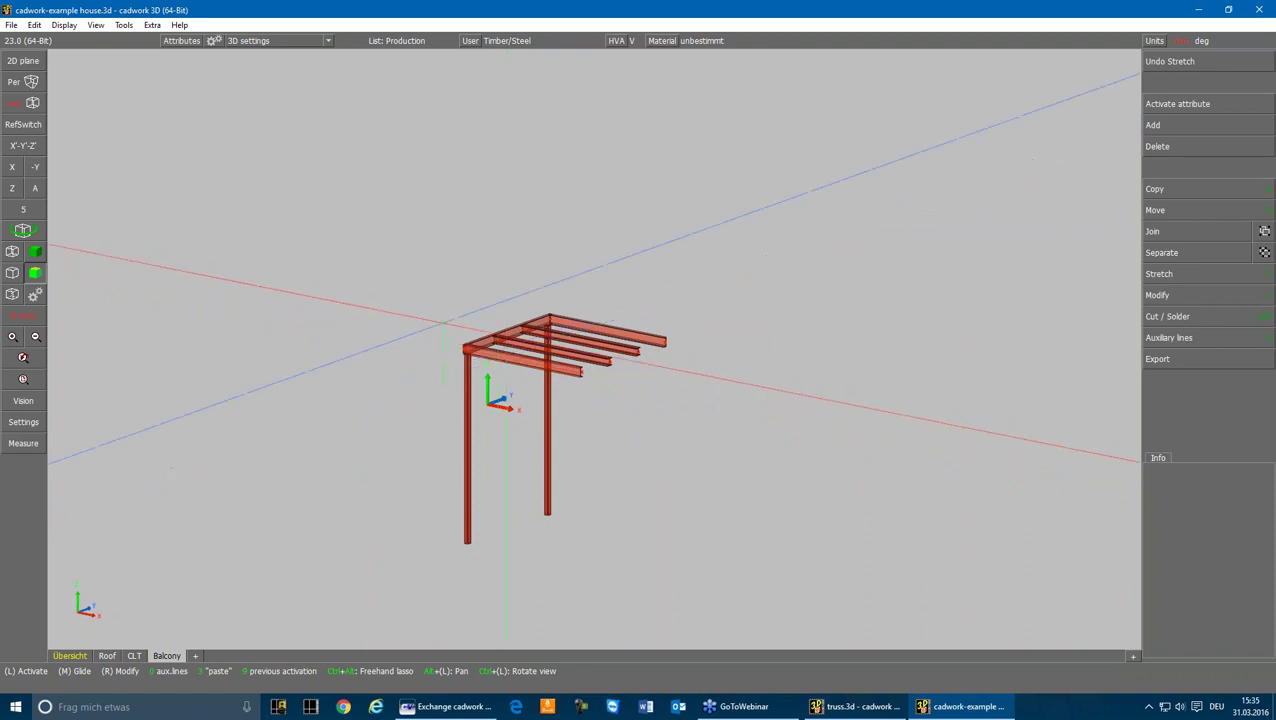
- Examine the attributes of the balcony's front steel beam, including its standard element and material
drag(437, 258, 720, 565)
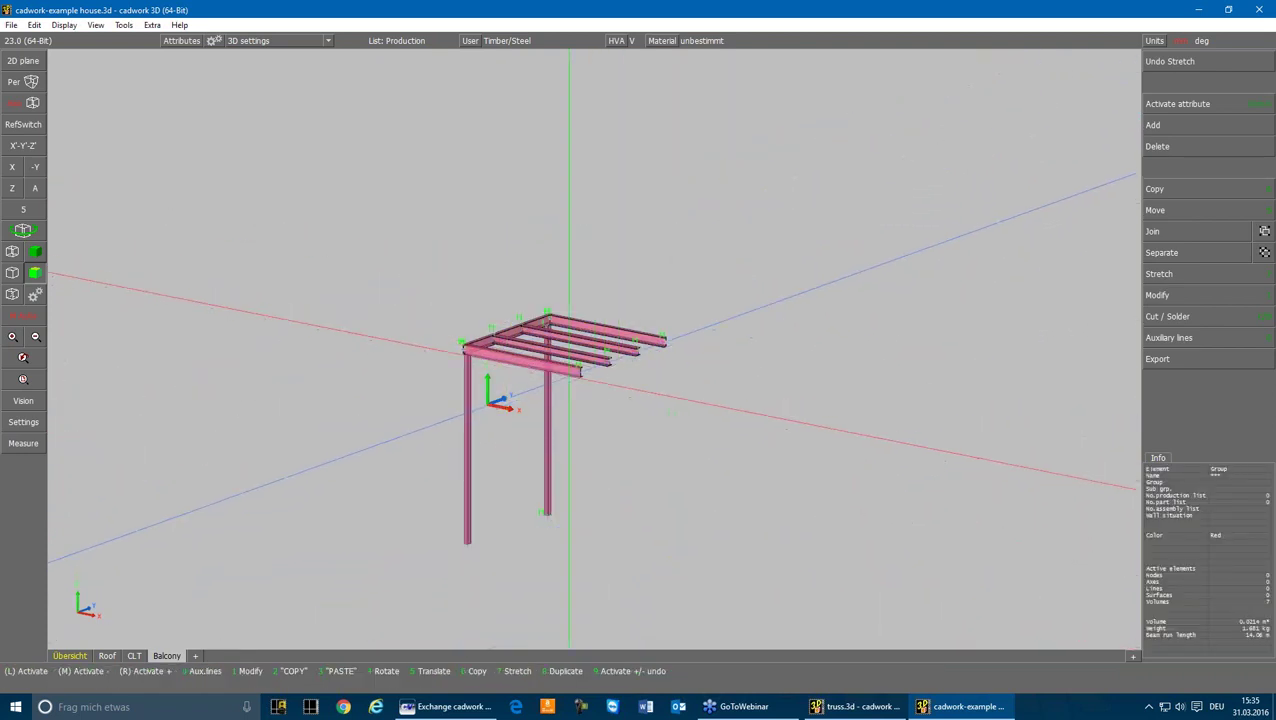
click(574, 367)
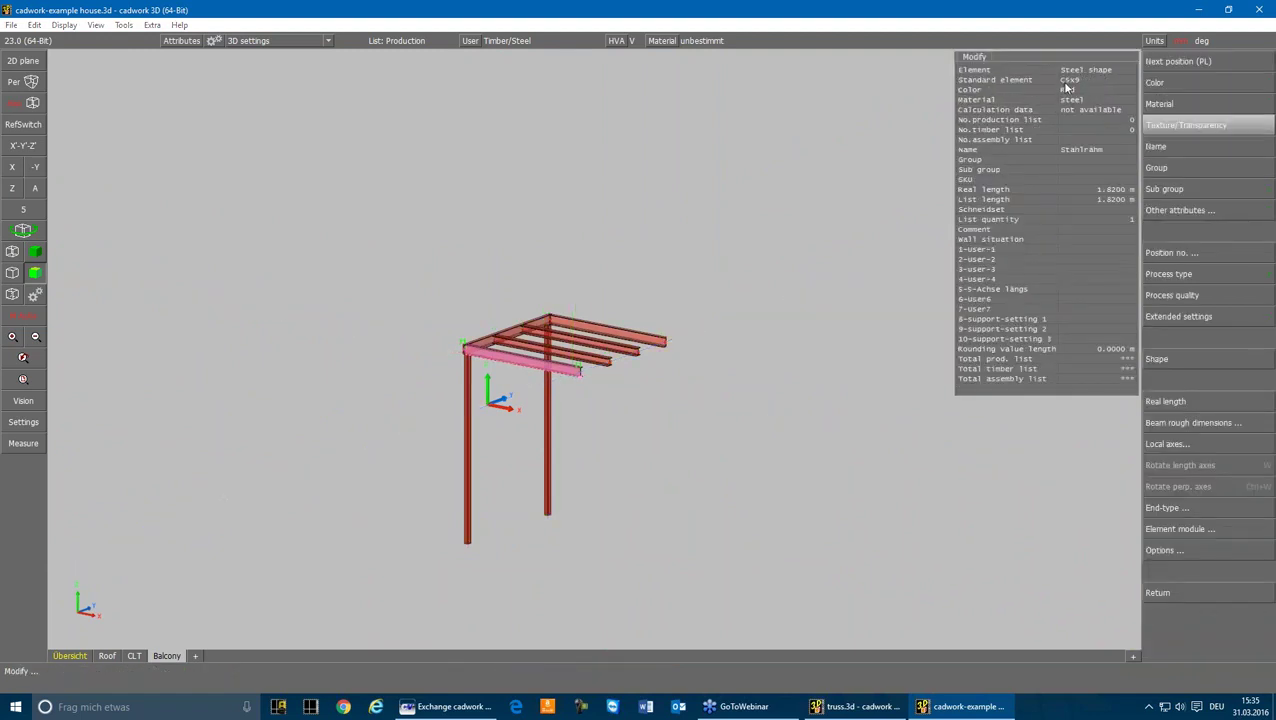
right_click(1071, 93)
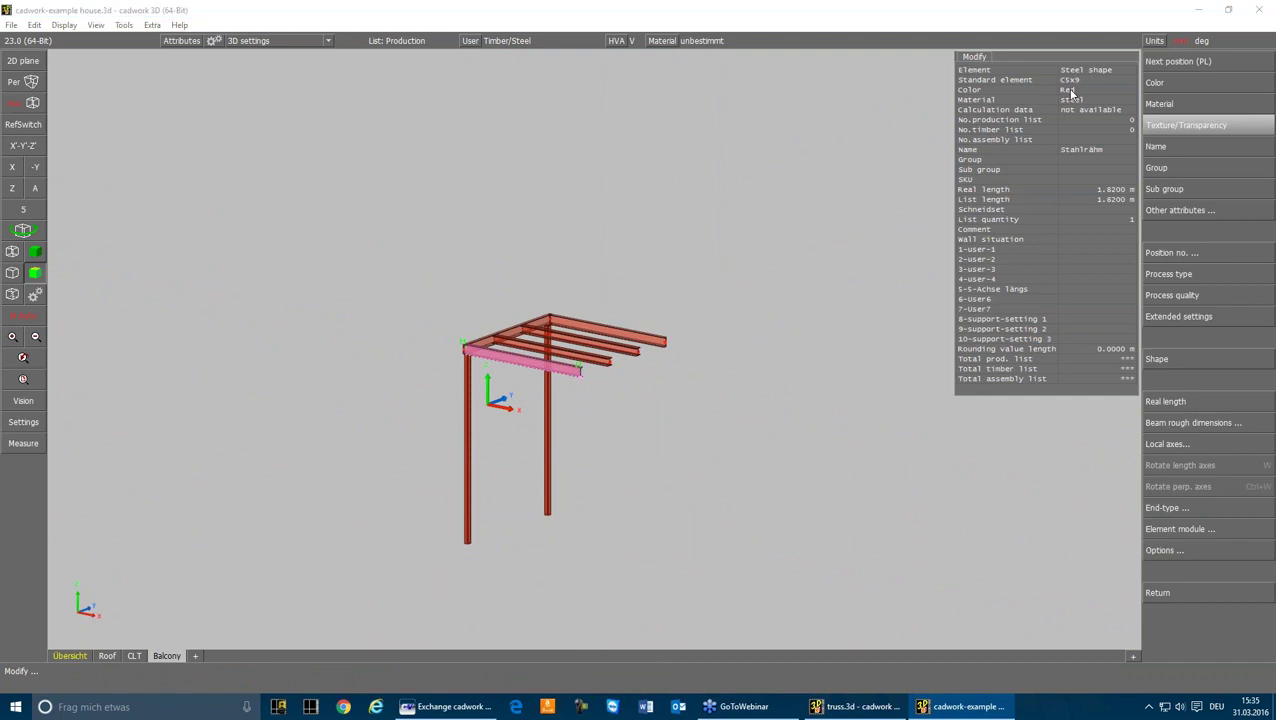
- Export all steel members of the balcony as a DSTV (*.stp) file named balcony, and deactivate them
drag(441, 578, 740, 285)
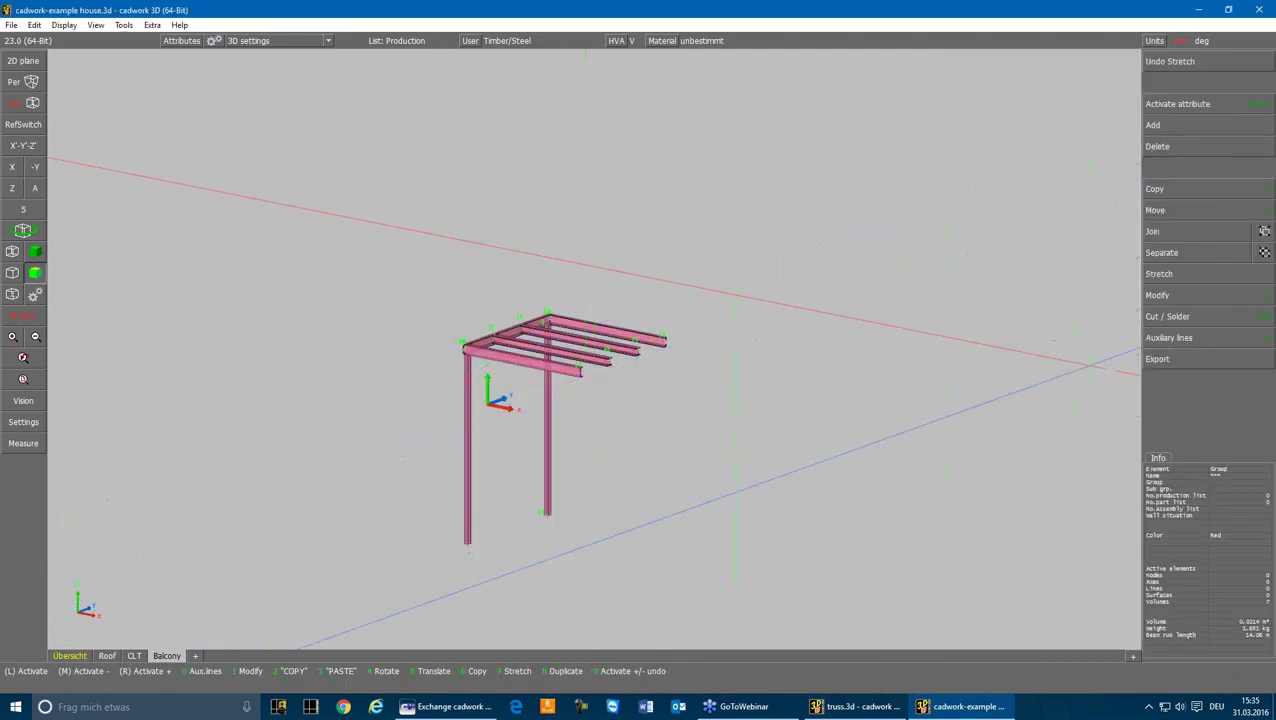
click(1158, 358)
click(1160, 430)
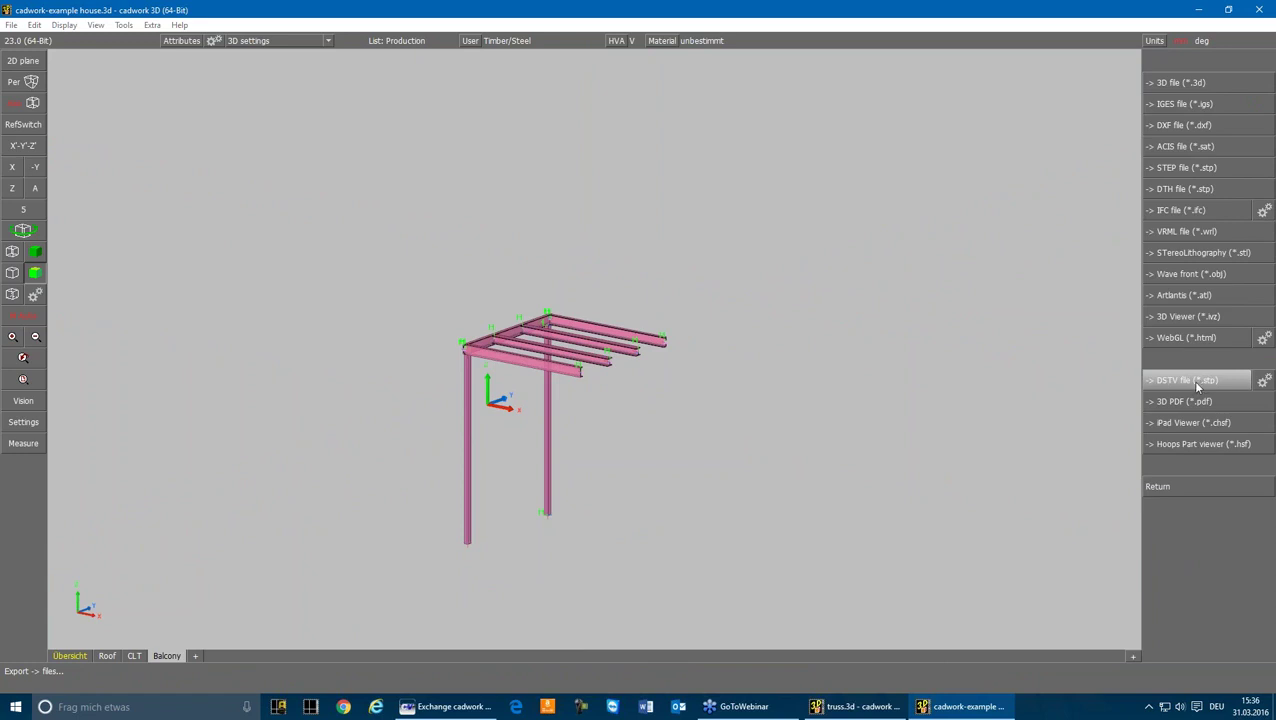
click(1191, 380)
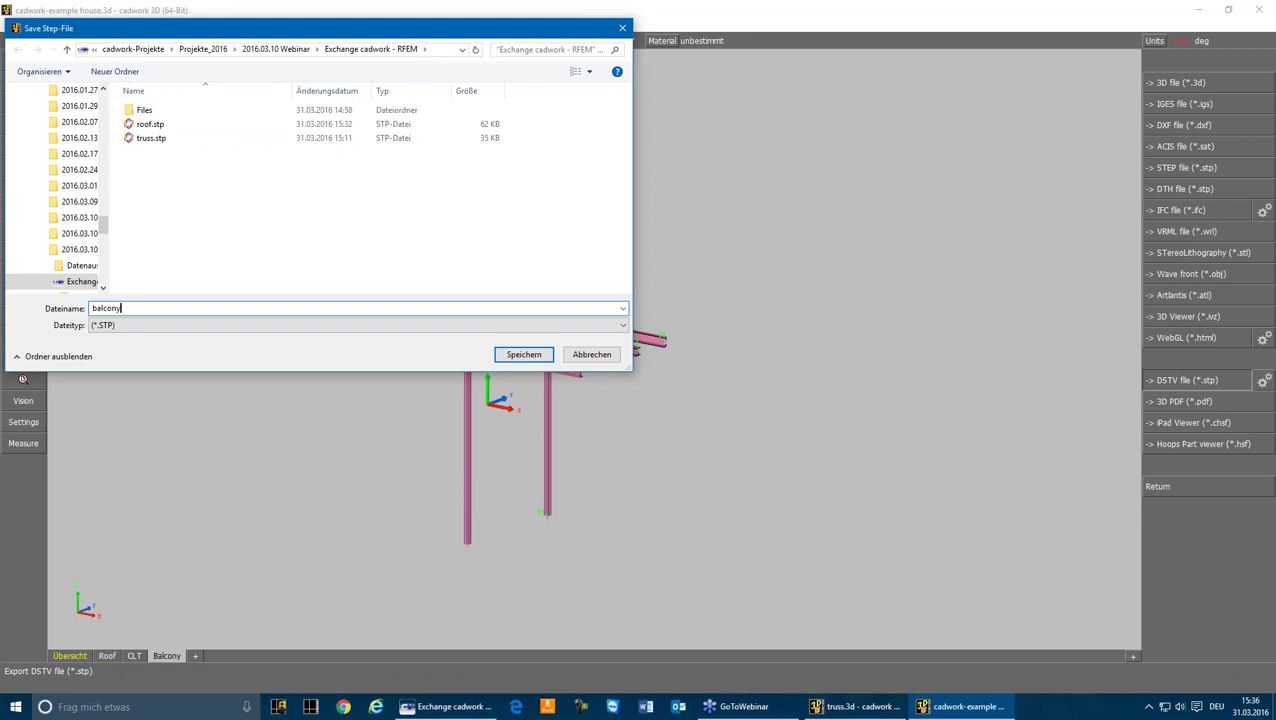
key(Return)
right_click(1200, 420)
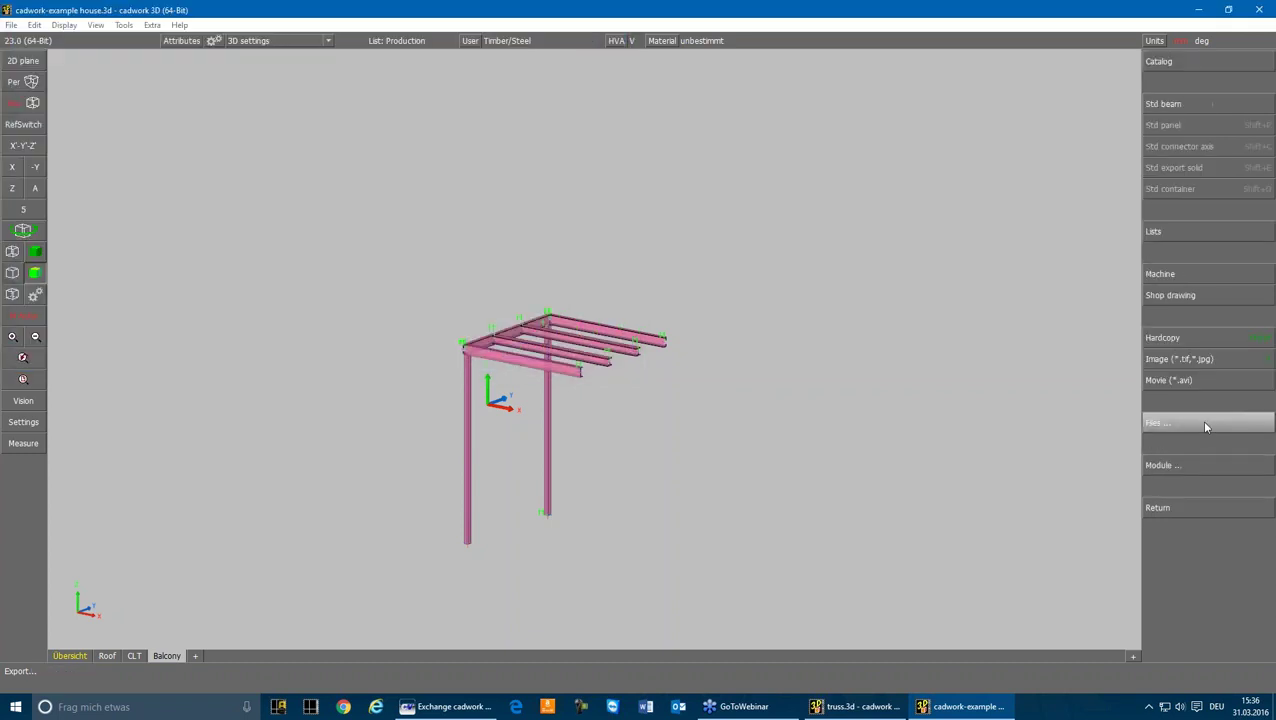
right_click(1200, 420)
click(232, 575)
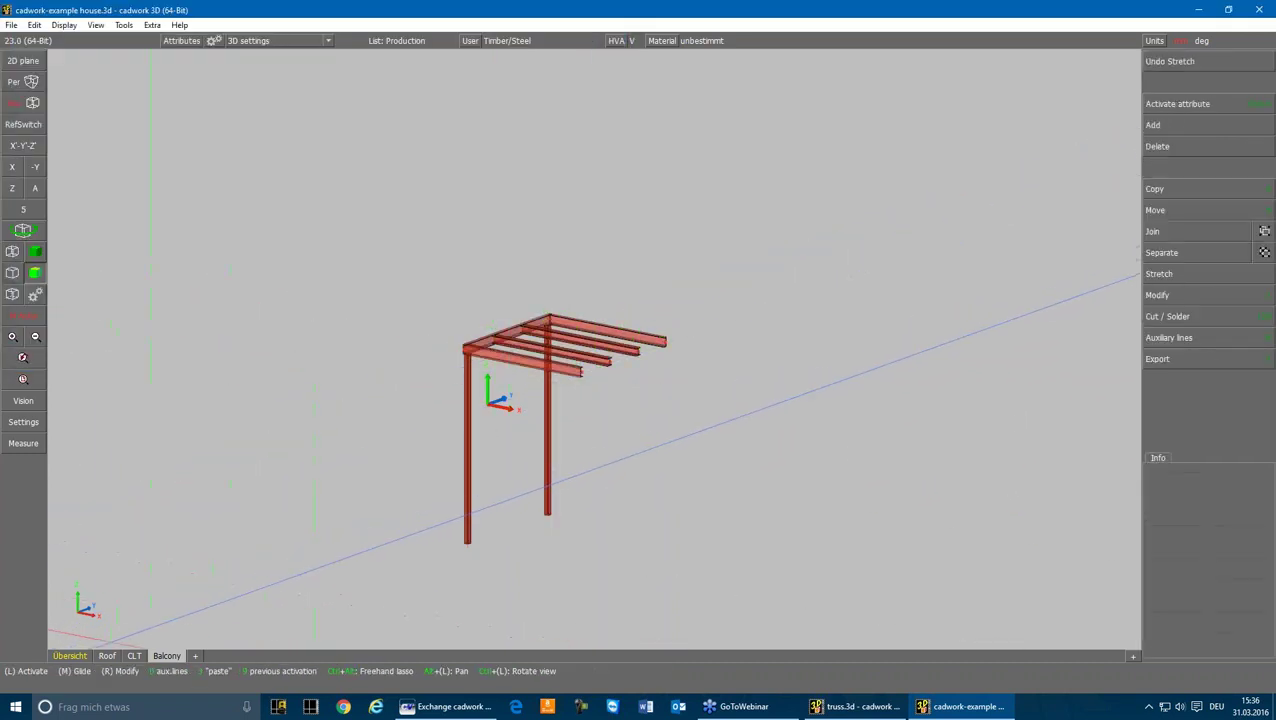
- Review the Roof, CLT and Balcony scenes and display the complete house in the Übersicht scene
click(109, 660)
click(132, 659)
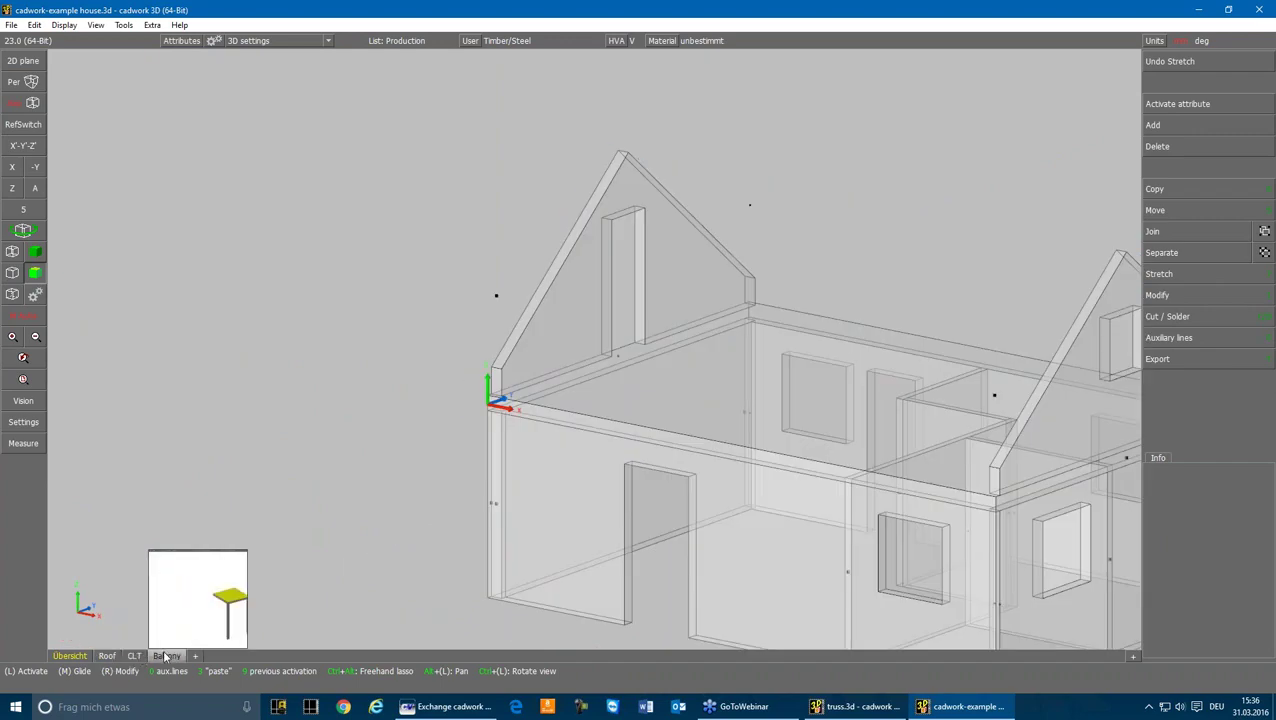
click(162, 658)
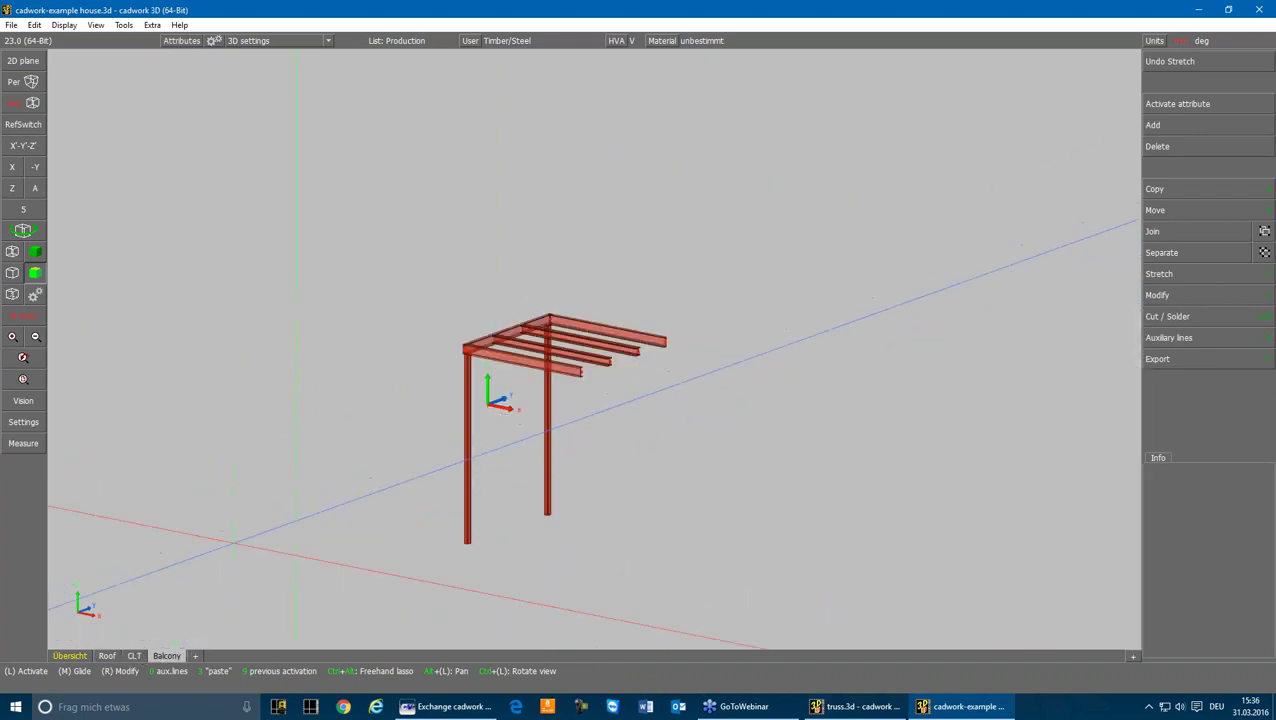
click(83, 658)
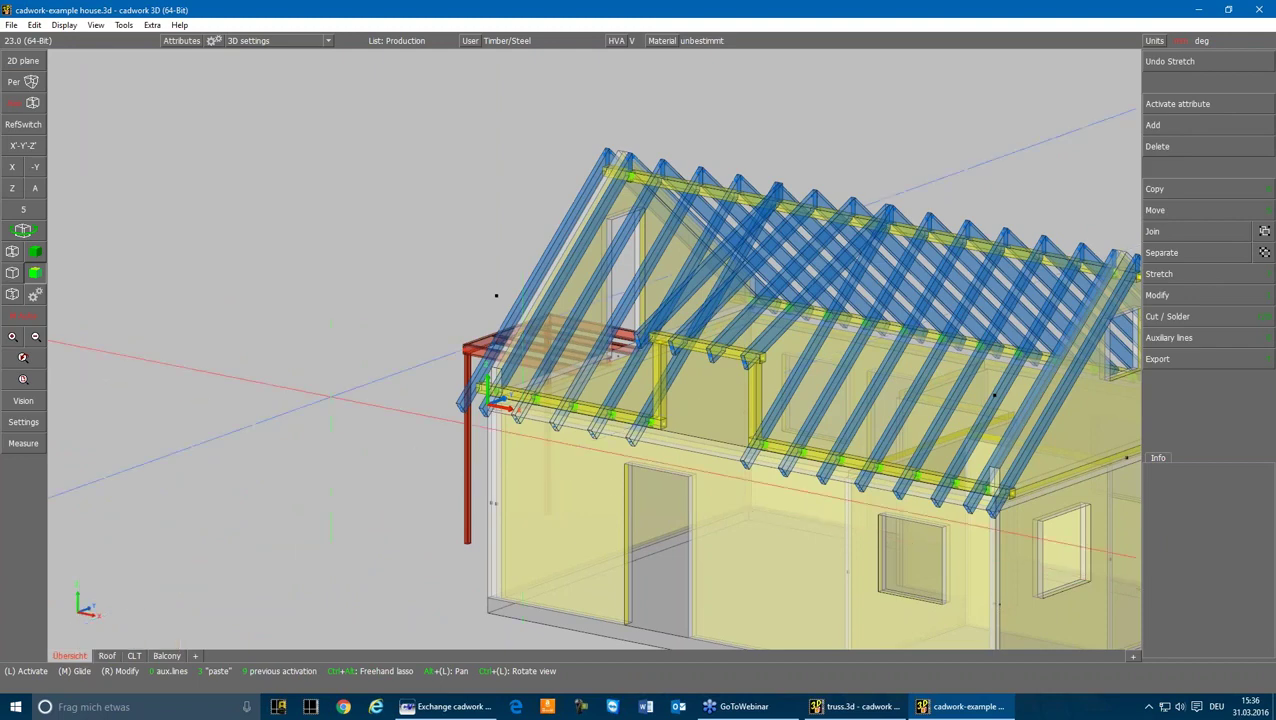
scroll(766, 160, down, 4)
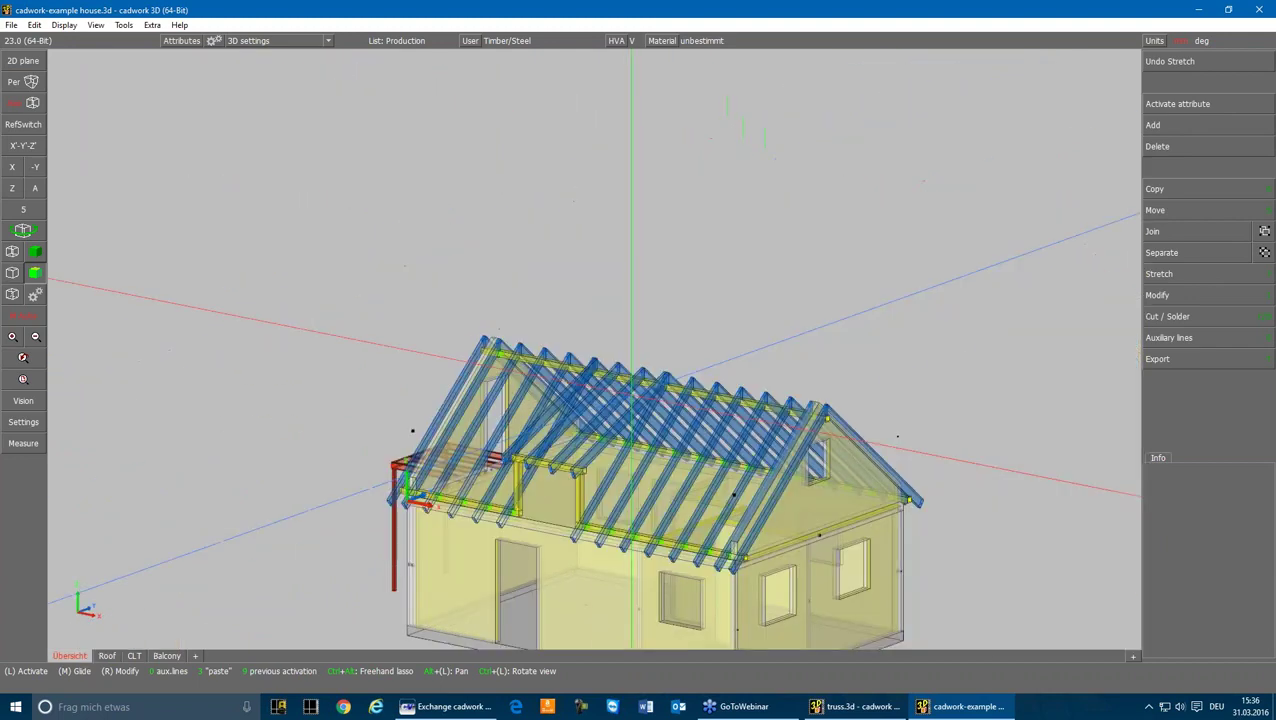
scroll(591, 337, up, 4)
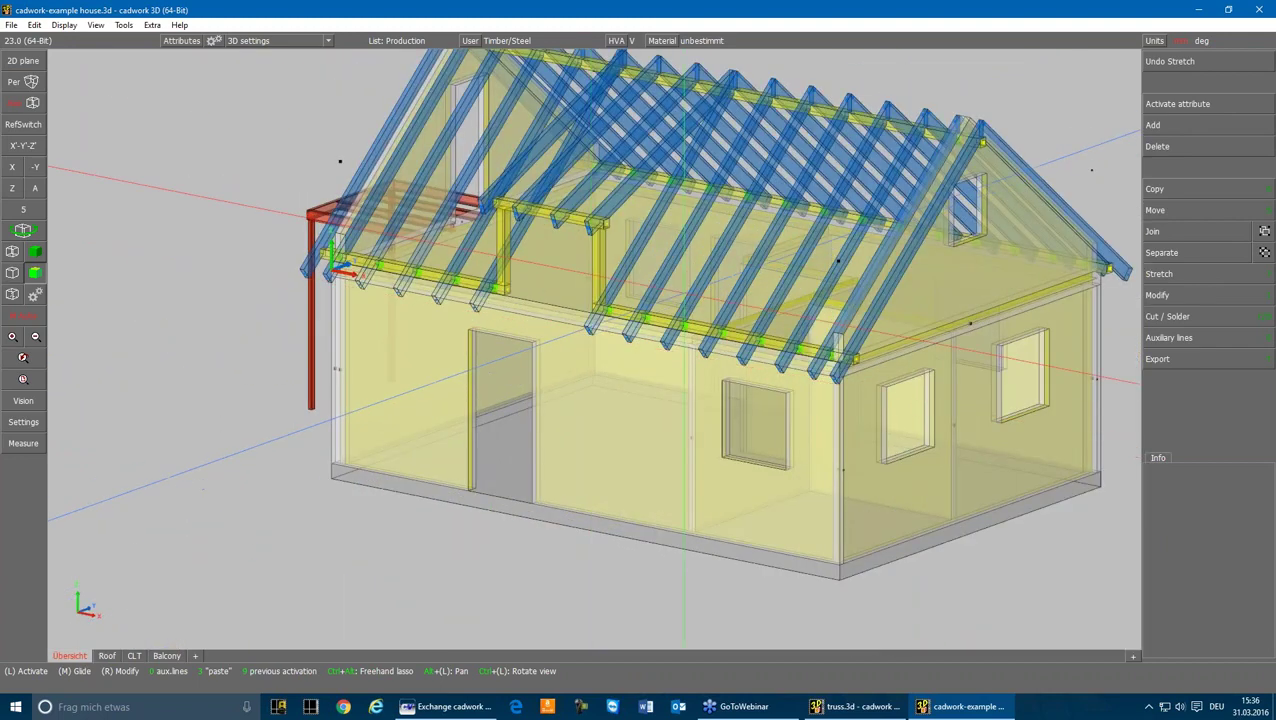
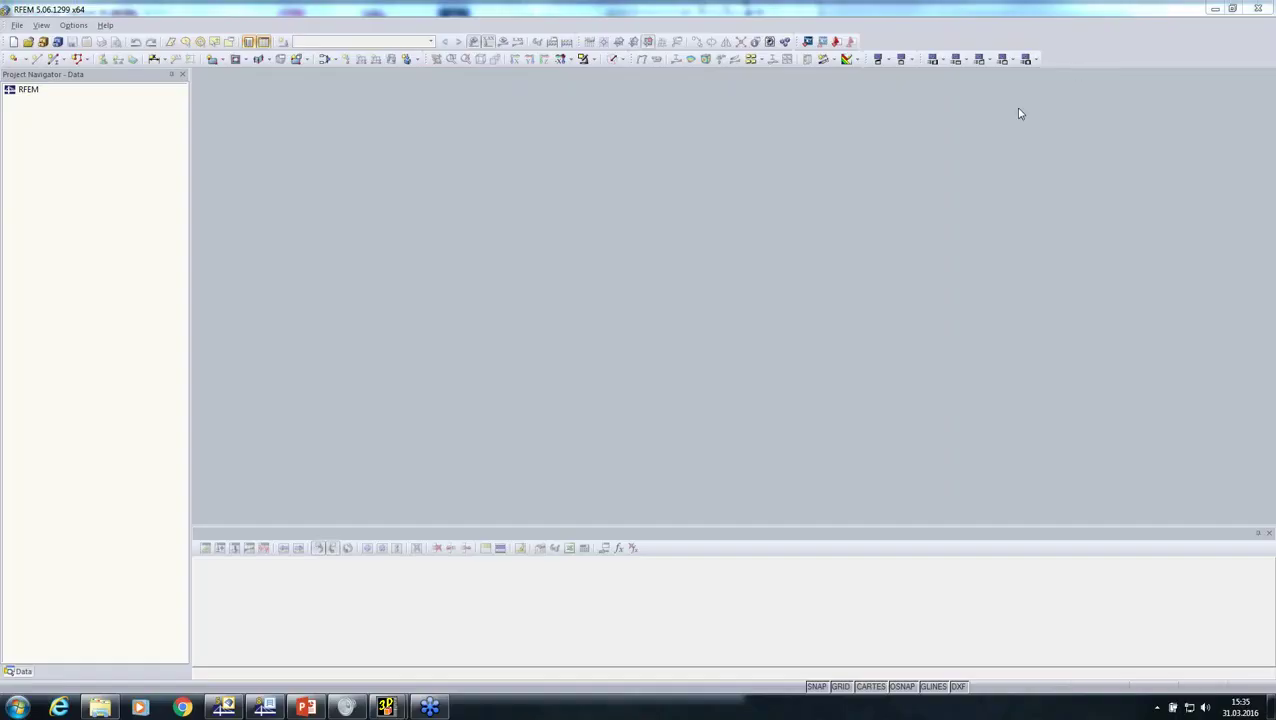
- Switch to RFEM and import roof.stp using the Cadwork (*.stp) format
click(17, 26)
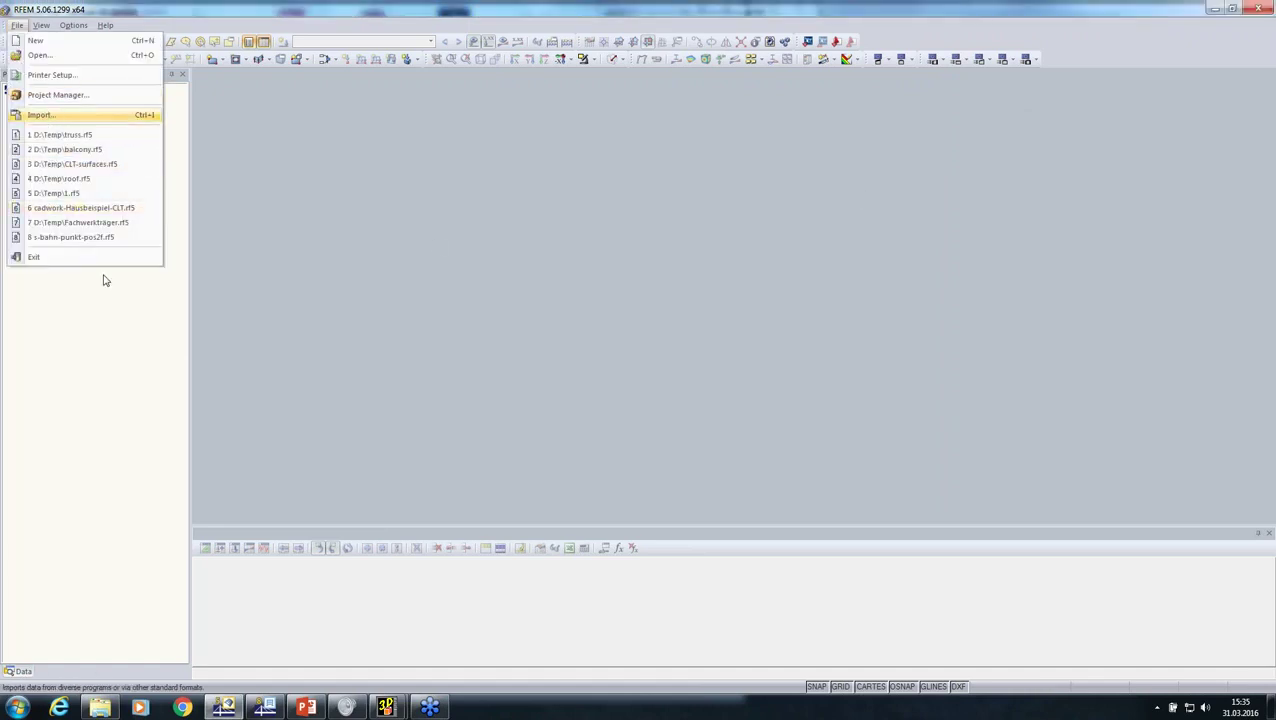
key(Return)
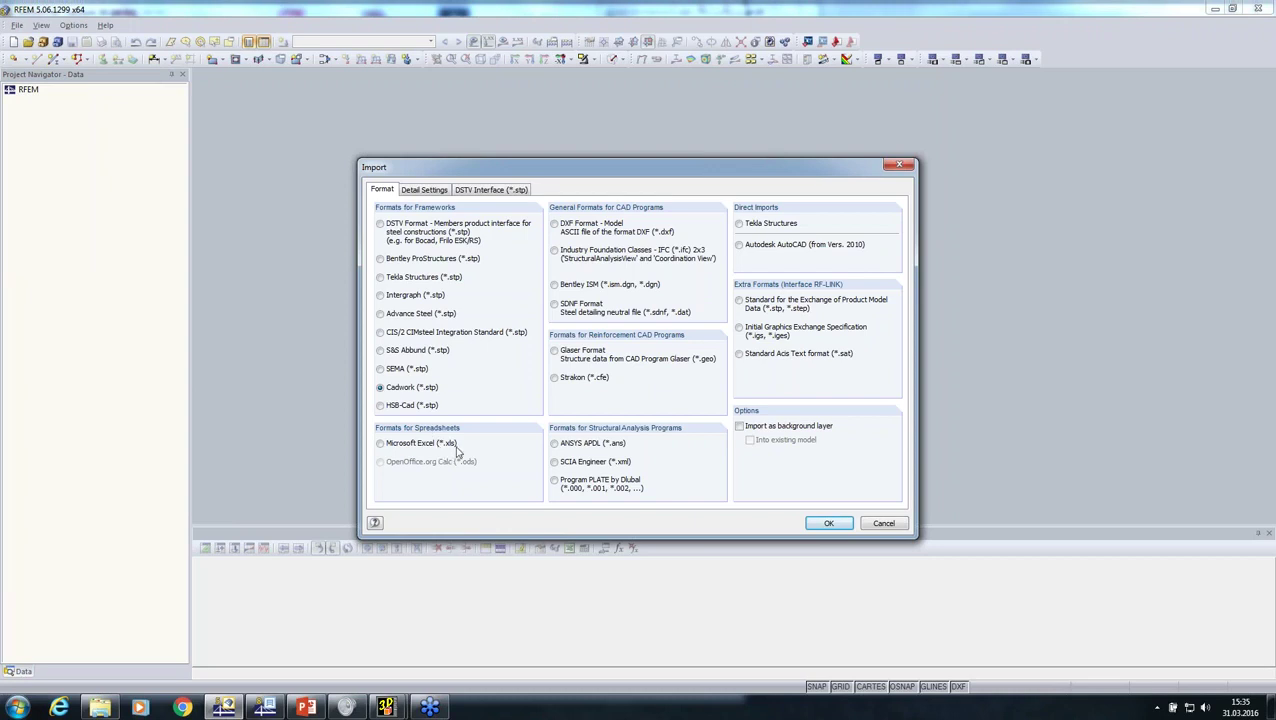
click(826, 524)
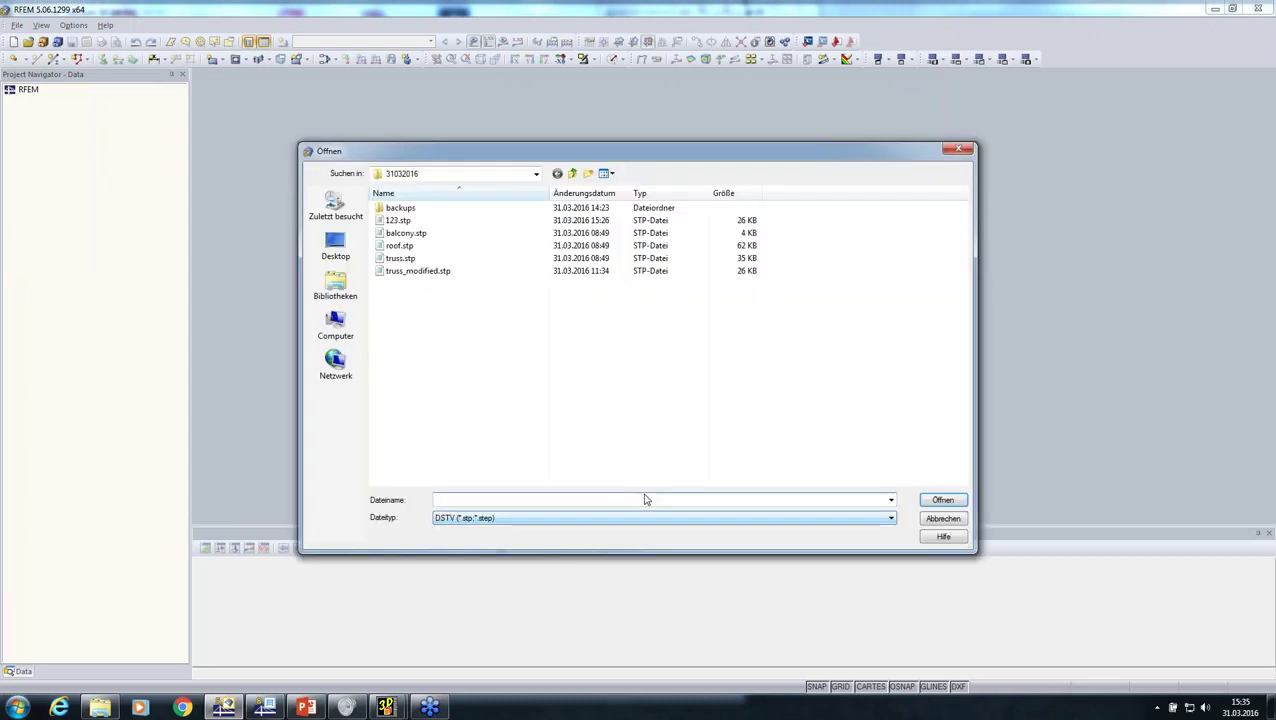
click(401, 246)
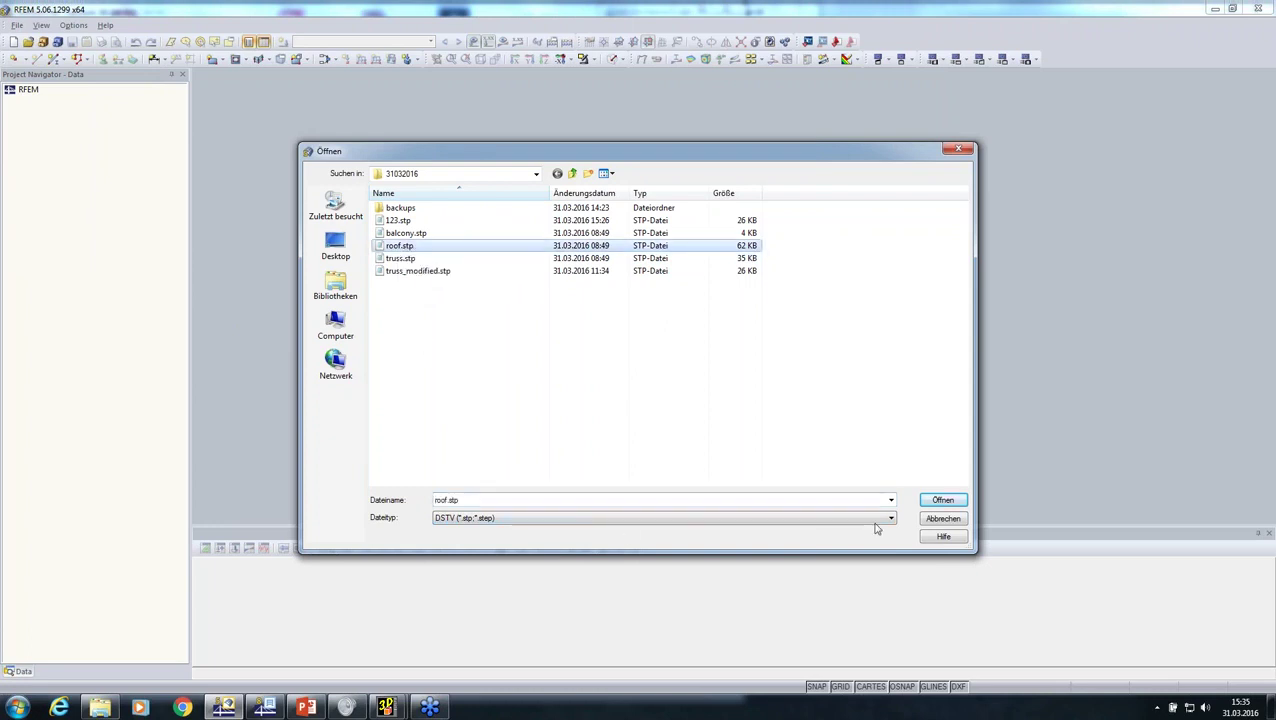
click(940, 500)
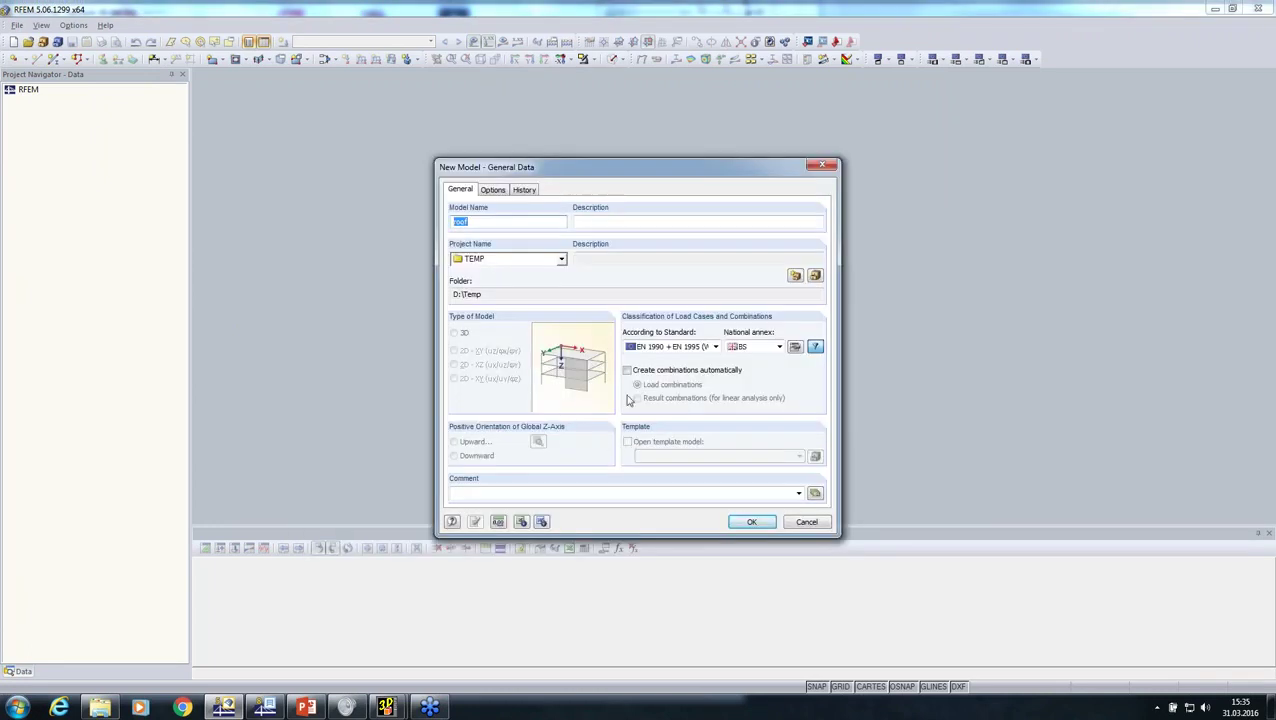
- Create the roof model with the ASCE 7-10 NDS (Wood) standard and automatically created load combinations
click(657, 349)
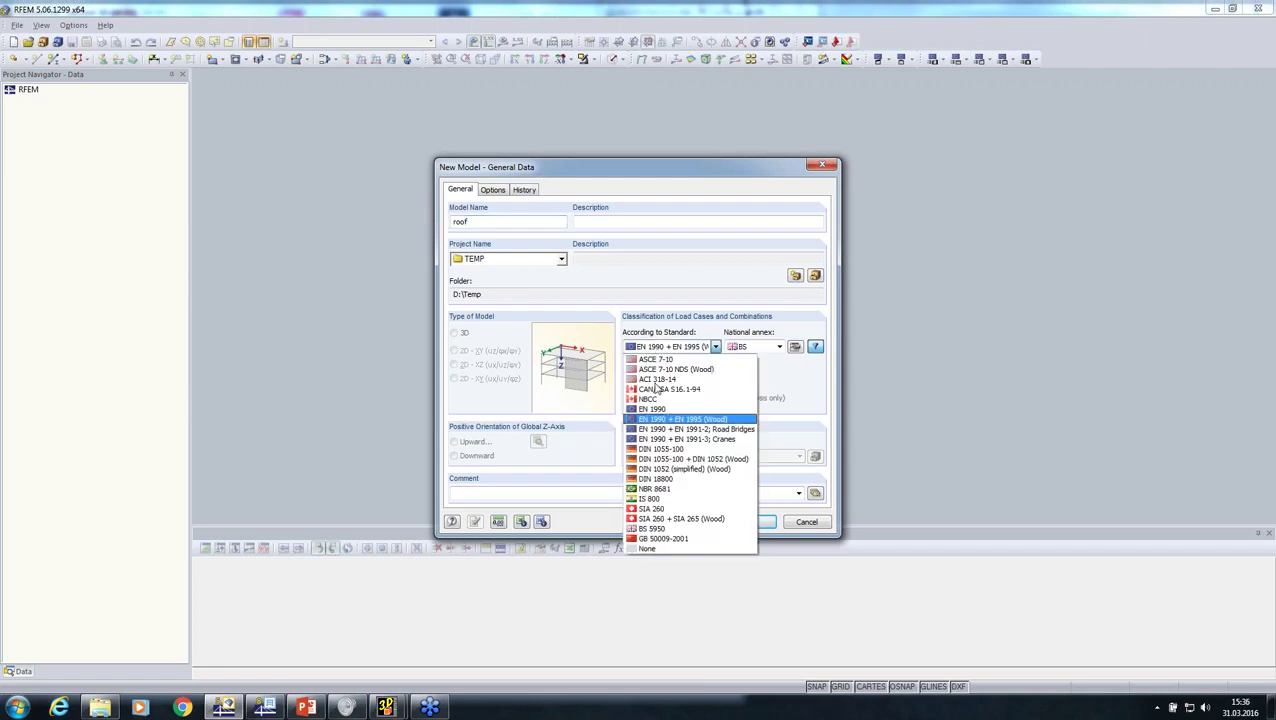
click(655, 371)
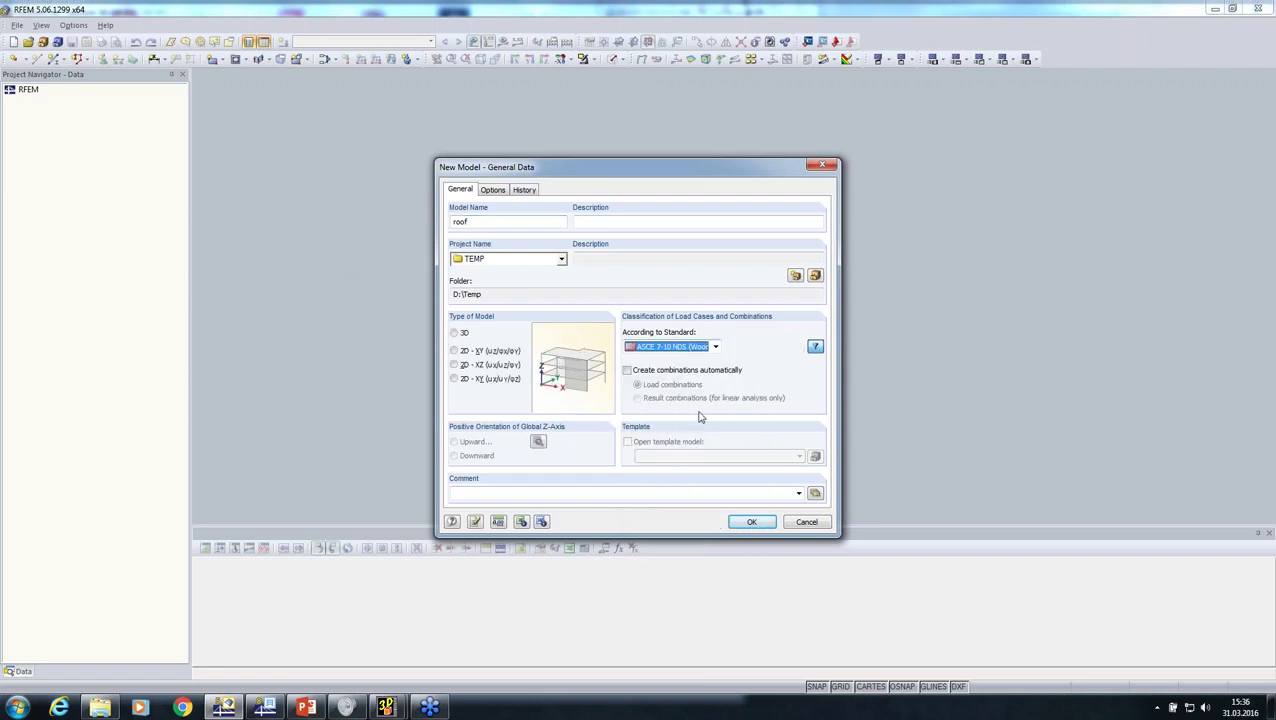
click(628, 371)
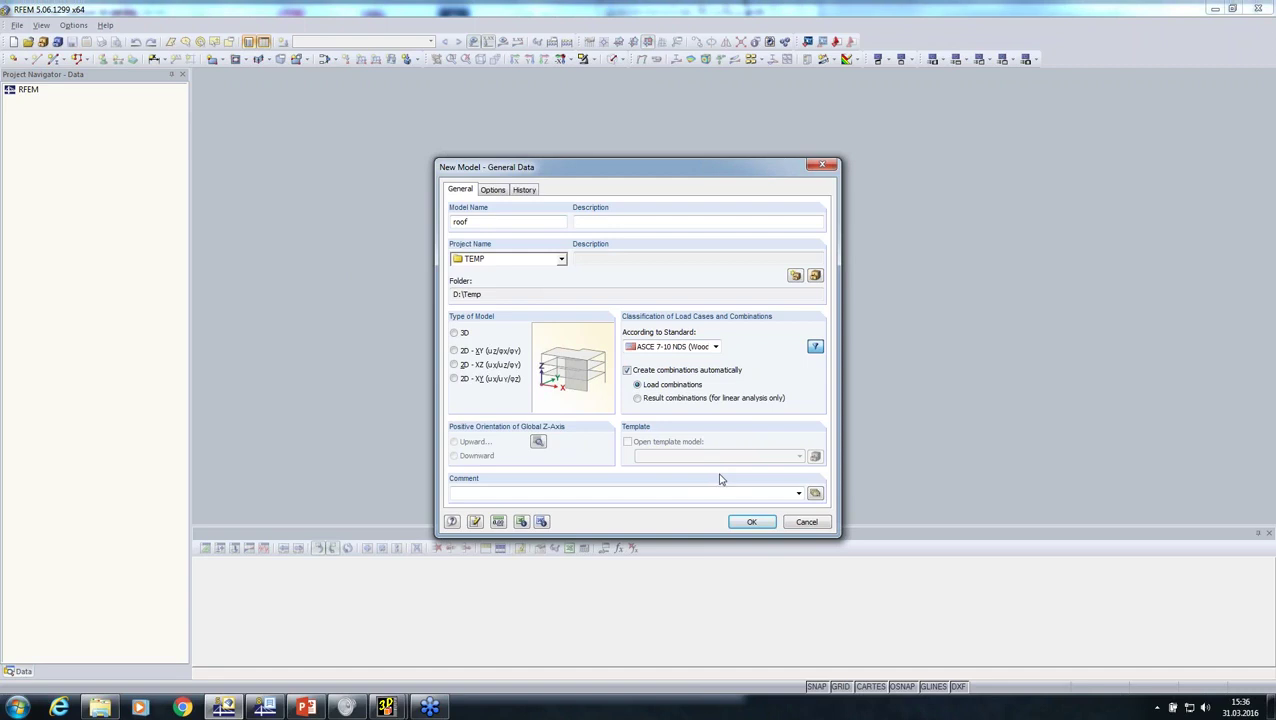
click(750, 522)
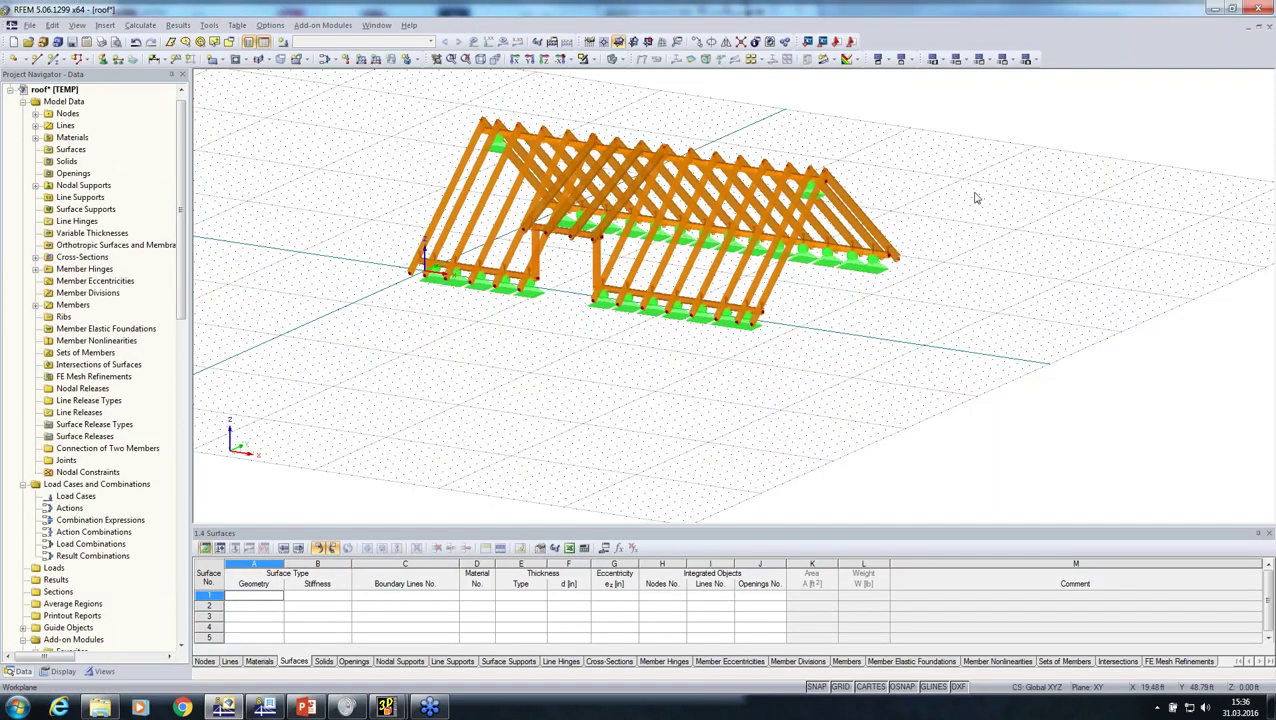
- Display the imported roof as a wireframe and inspect its members, couplings and nodal supports near the dormer
ctrl+middle_drag(977, 198, 520, 366)
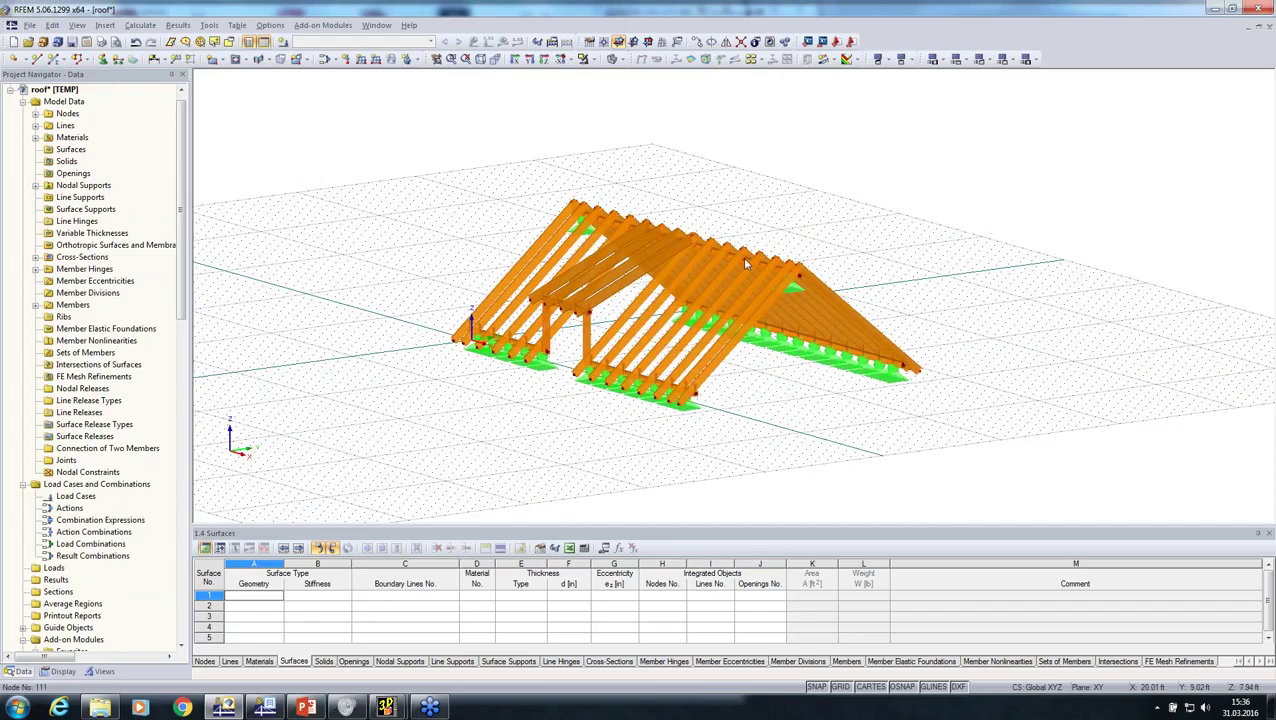
scroll(517, 368, up, 2)
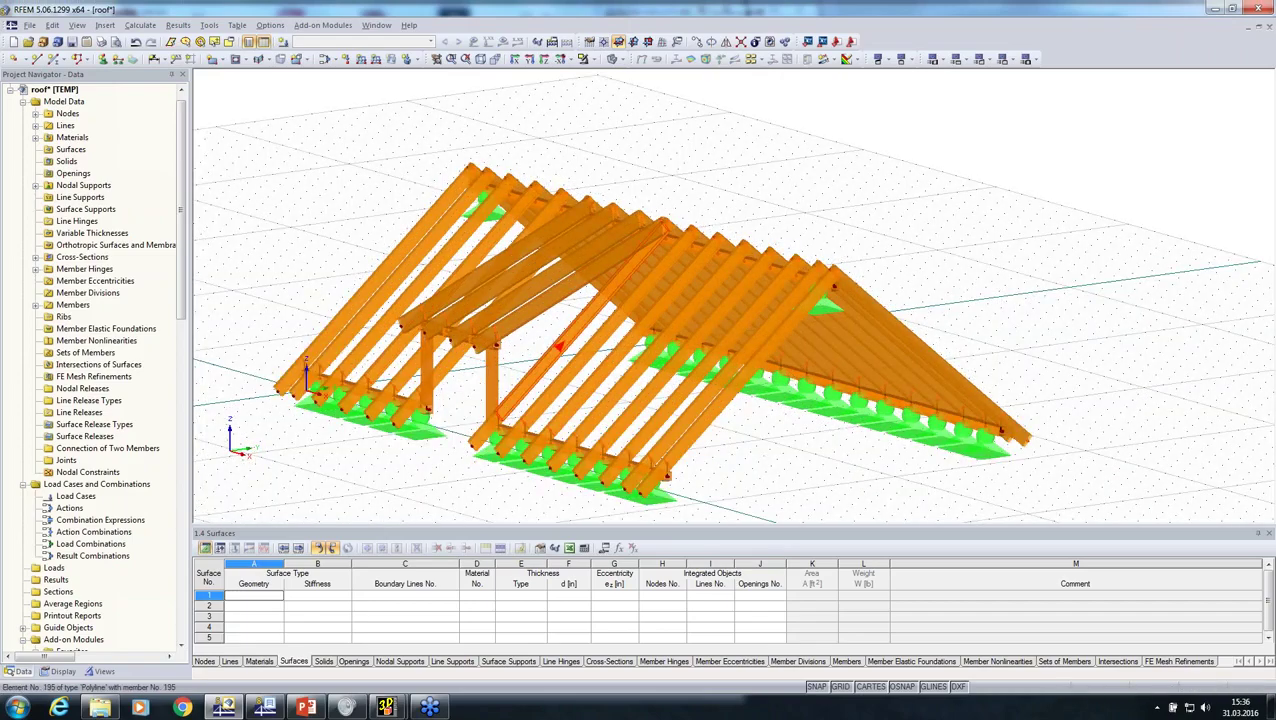
ctrl+middle_drag(560, 366, 432, 325)
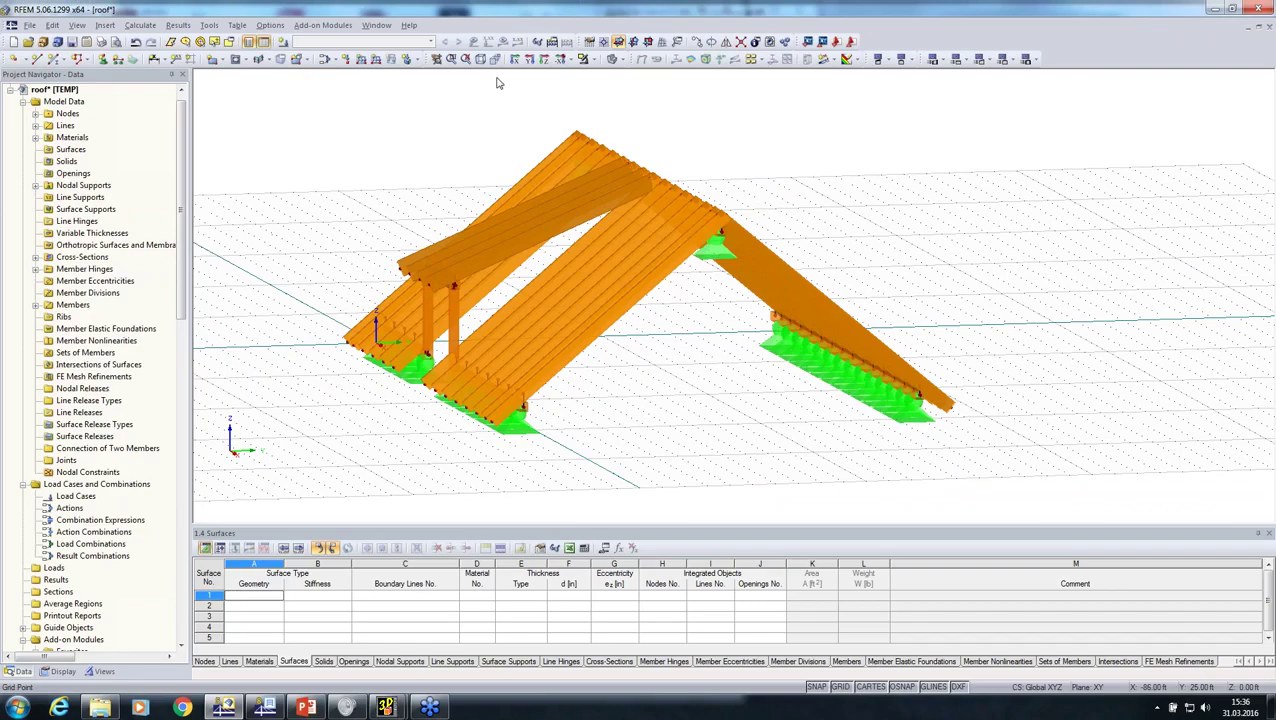
click(611, 60)
ctrl+middle_drag(585, 345, 437, 334)
scroll(437, 335, up, 3)
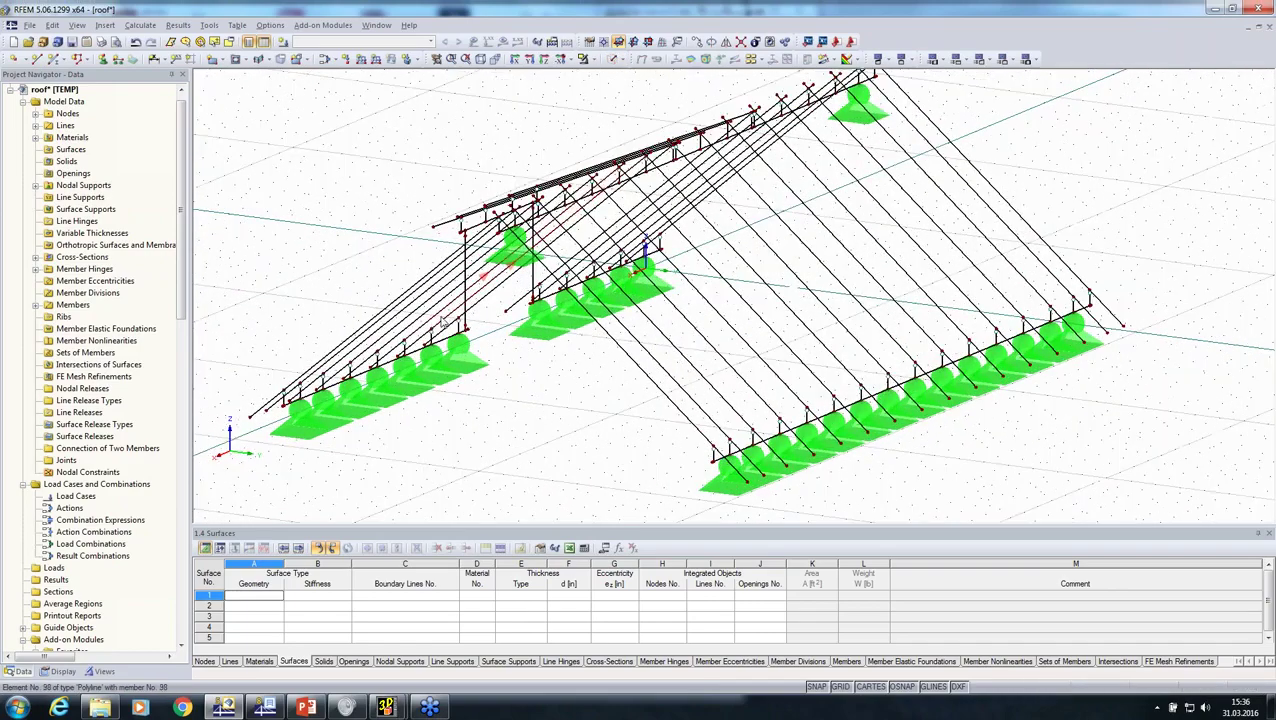
scroll(437, 335, up, 2)
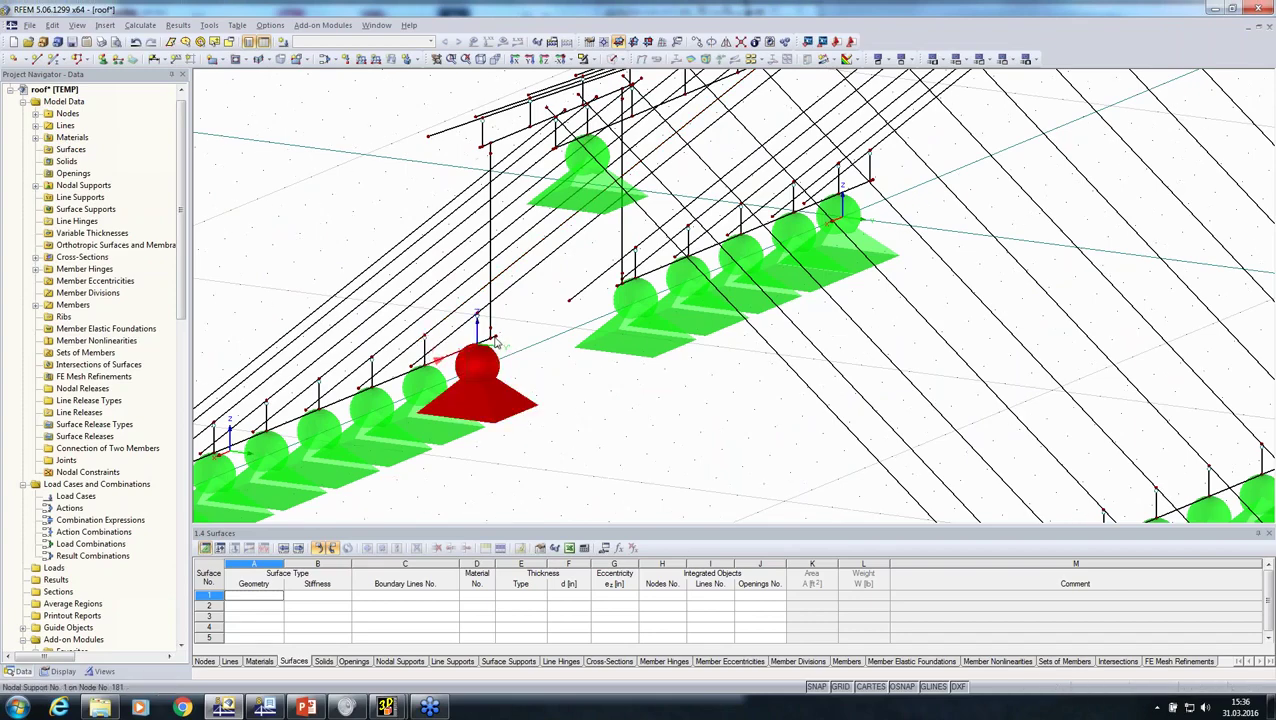
scroll(466, 344, down, 4)
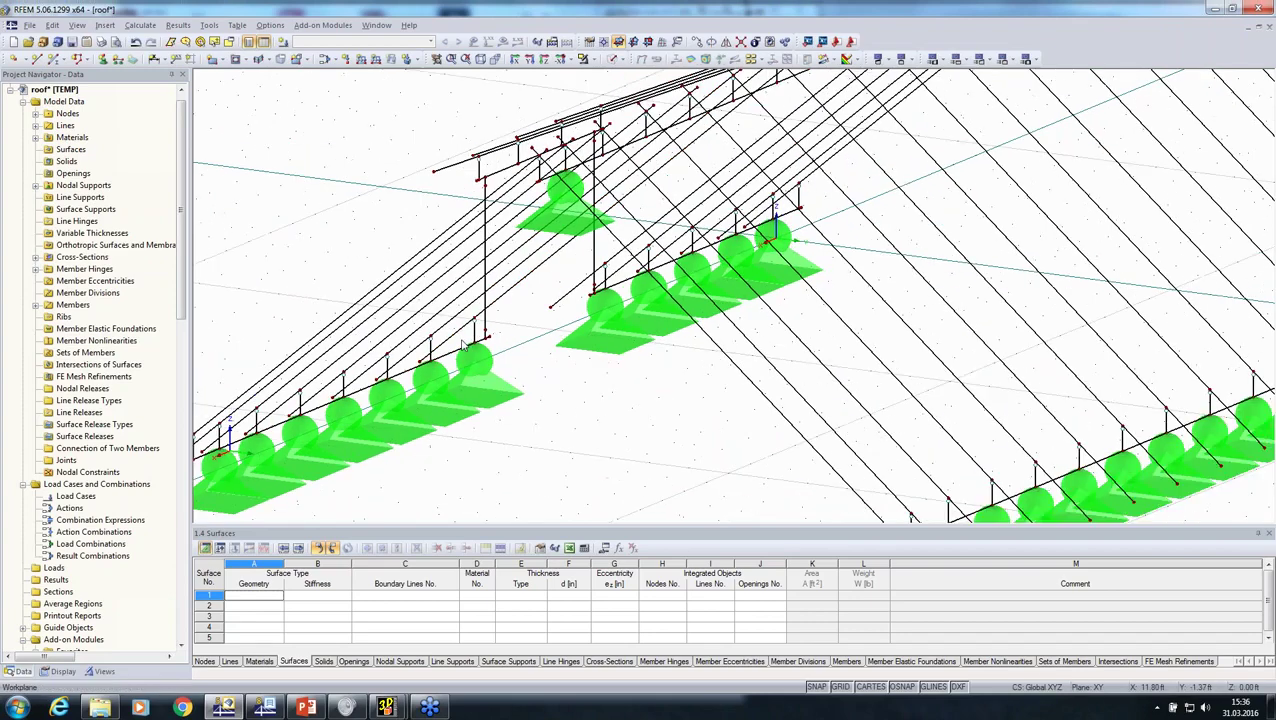
- Create load case LC1 in the Dead action category with active self-weight, using a factor of -1.000 in Z
ctrl+middle_drag(466, 344, 845, 387)
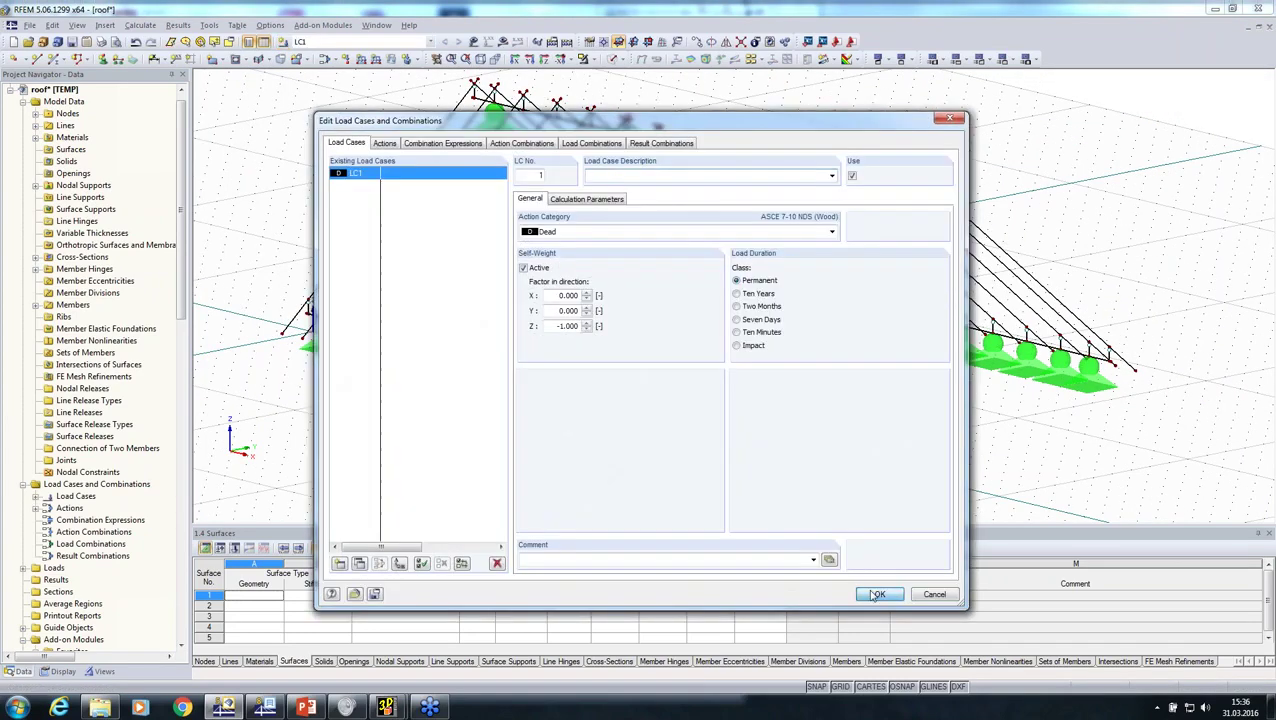
click(877, 594)
- Delete the short member ends projecting beyond the ridge, working in the gable-side view
click(528, 59)
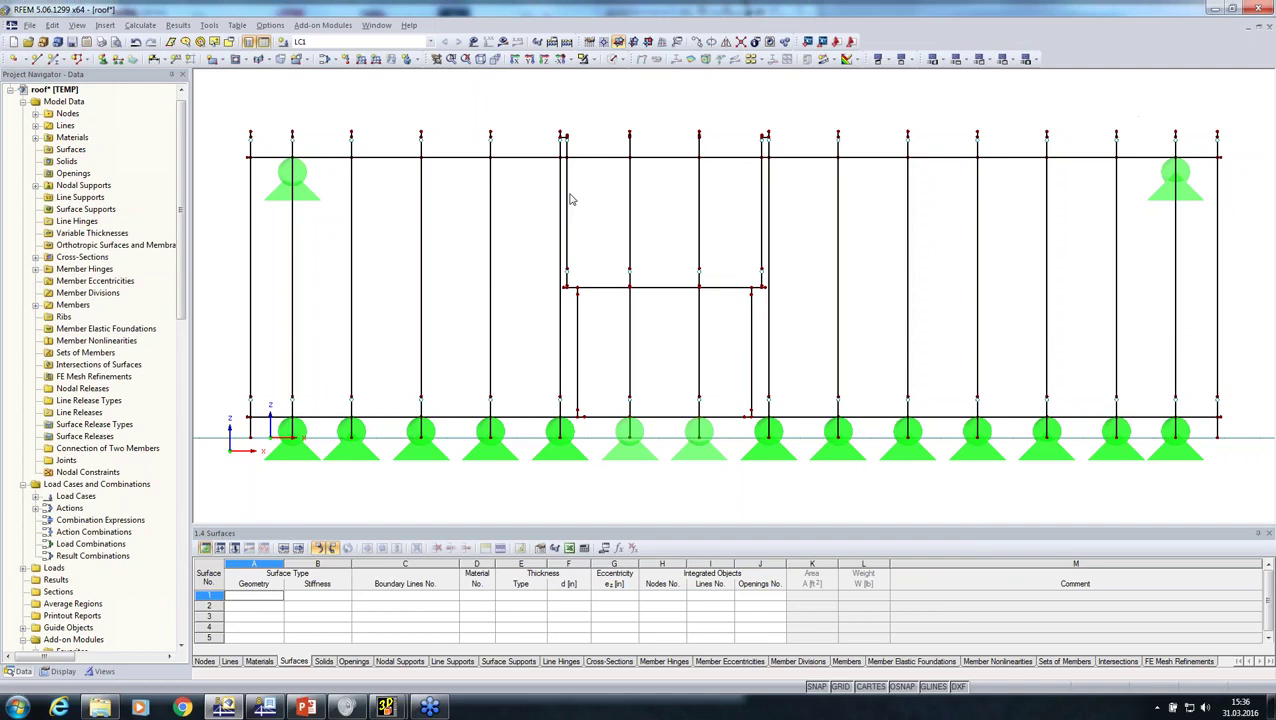
click(514, 60)
middle_drag(689, 205, 648, 350)
scroll(681, 279, up, 1)
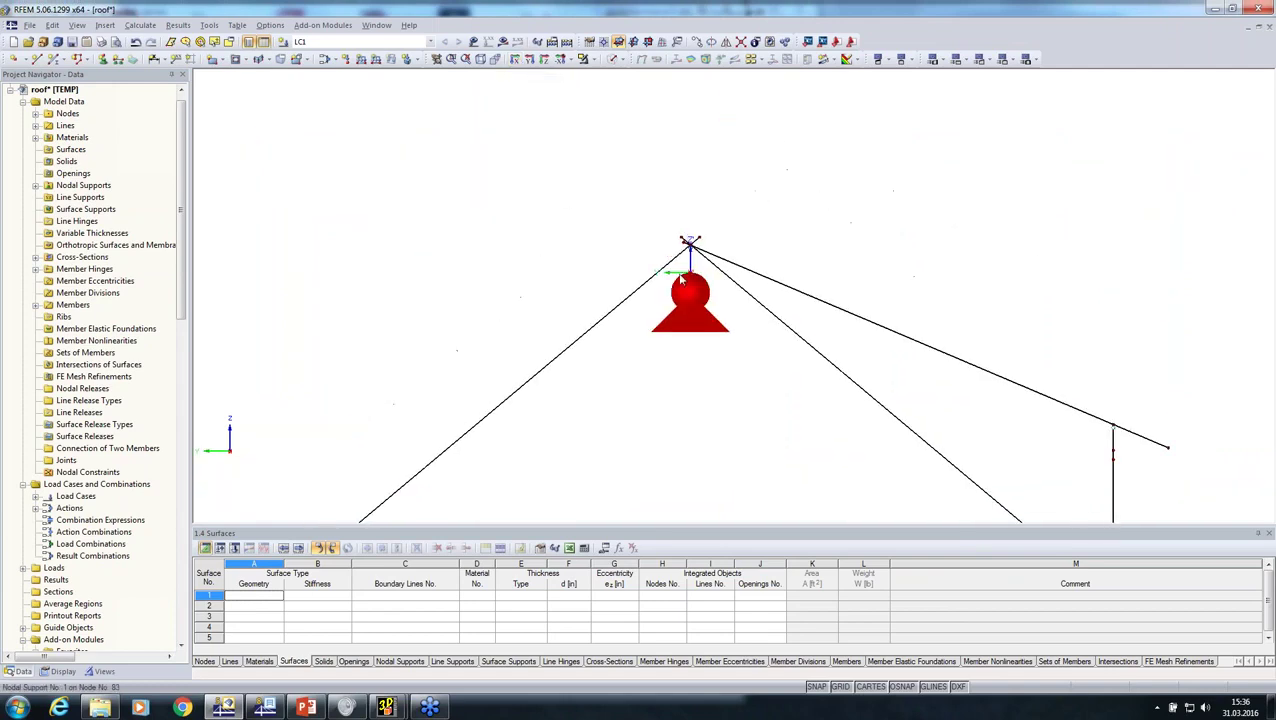
scroll(684, 262, up, 2)
click(692, 200)
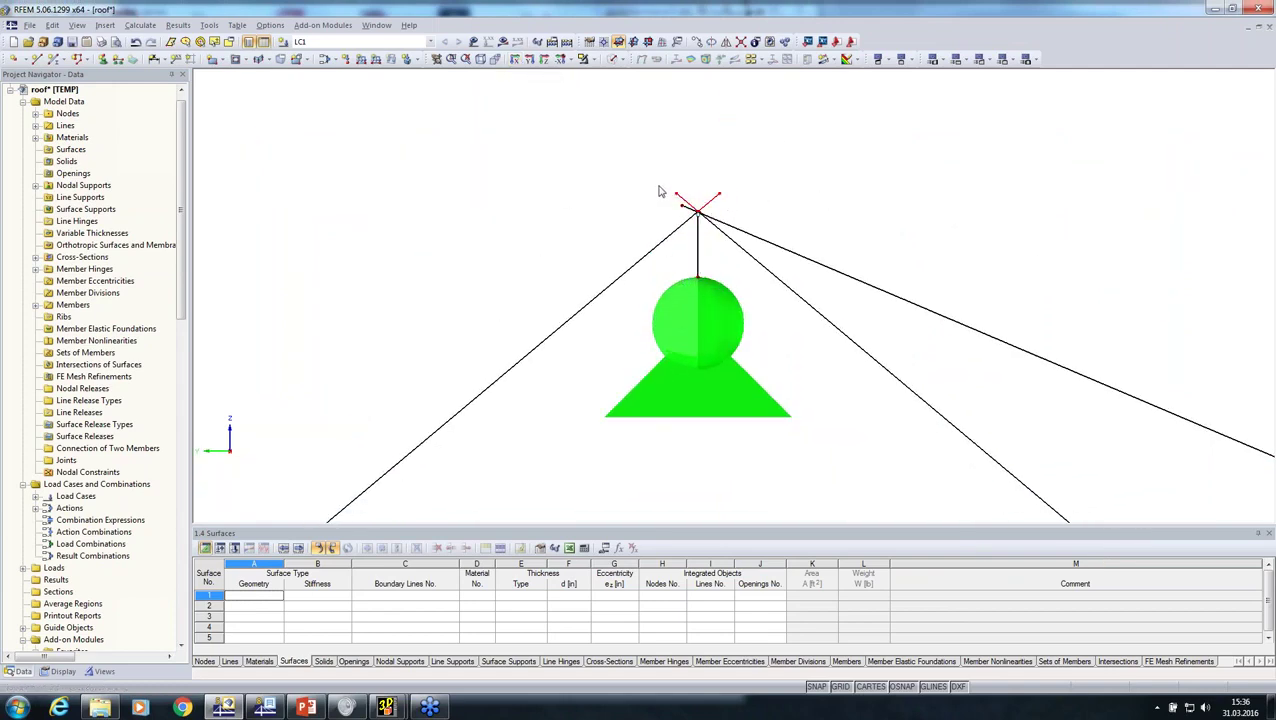
scroll(668, 194, up, 2)
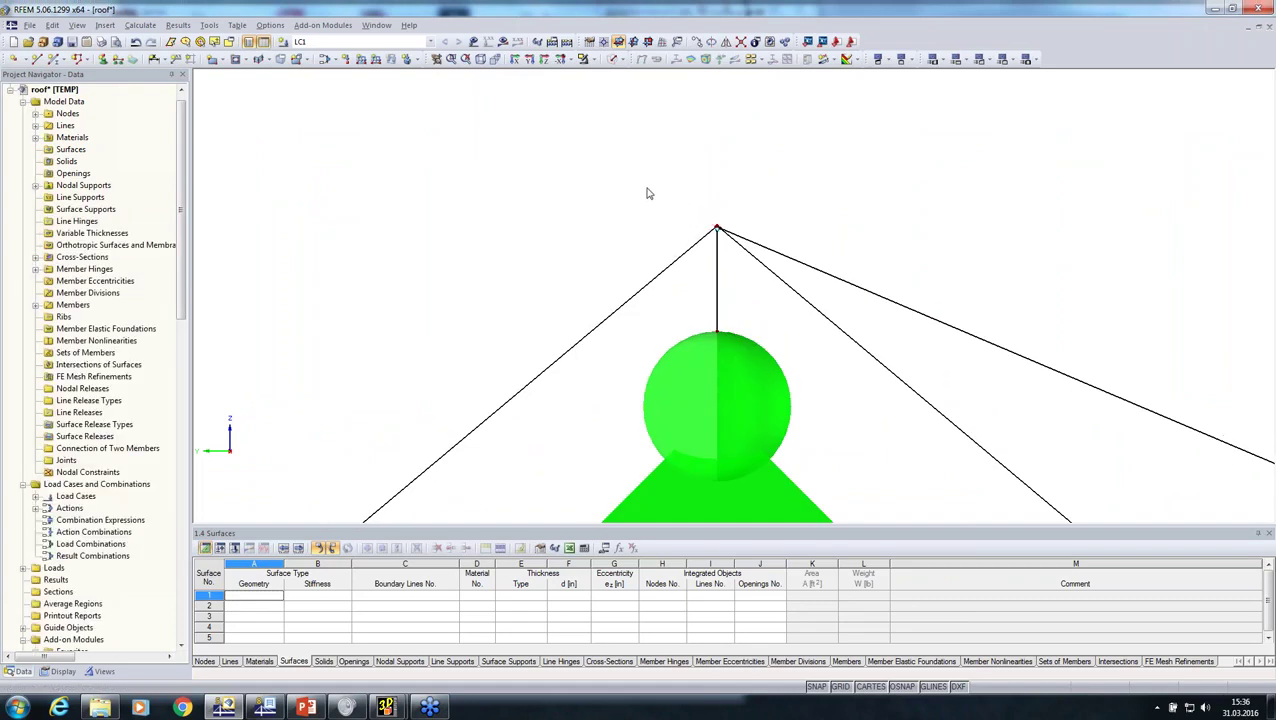
- Calculate the roof model with load case LC1 and inspect the flagged node at the eave supports
scroll(645, 173, down, 9)
ctrl+middle_drag(709, 241, 556, 312)
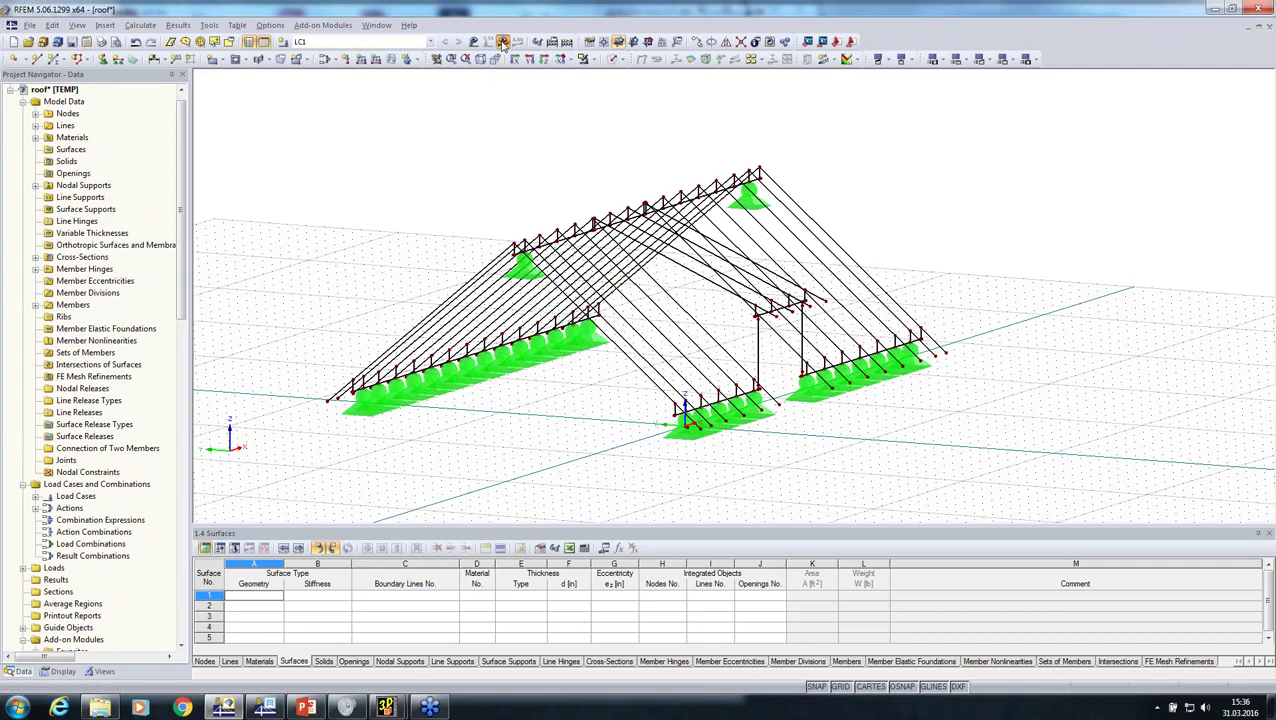
click(503, 42)
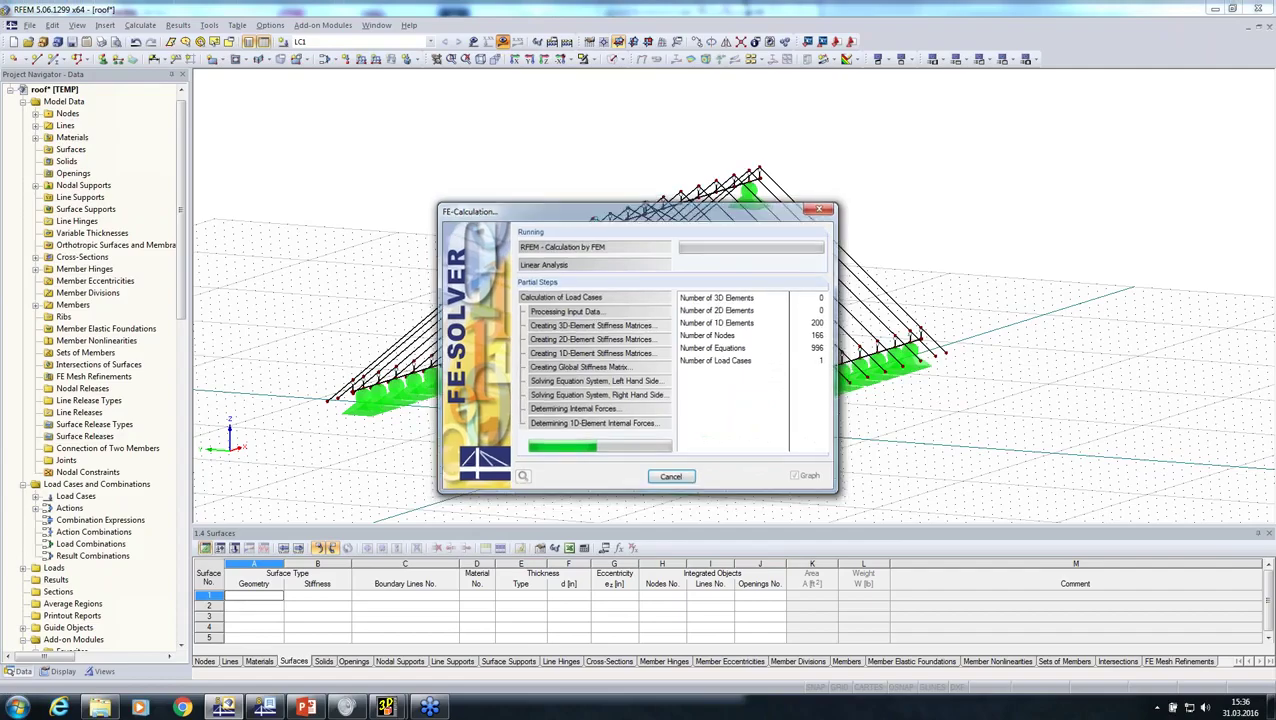
click(636, 512)
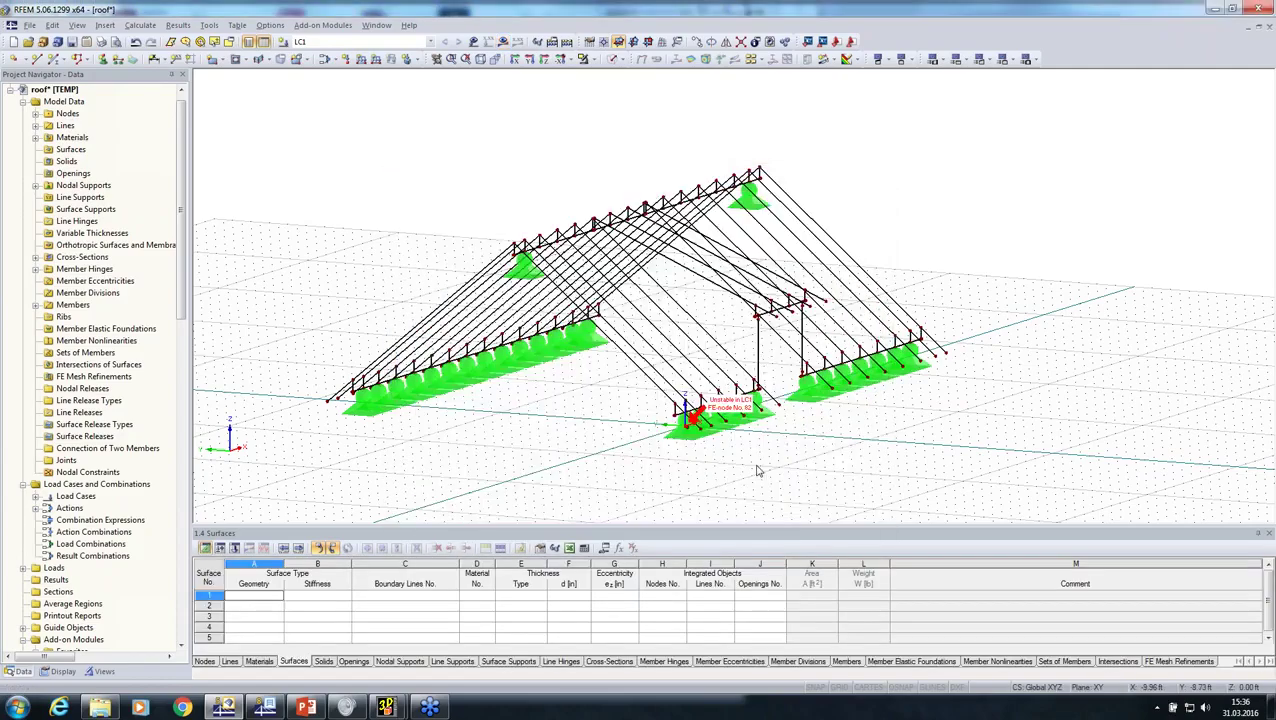
scroll(693, 487, down, 5)
scroll(693, 487, up, 8)
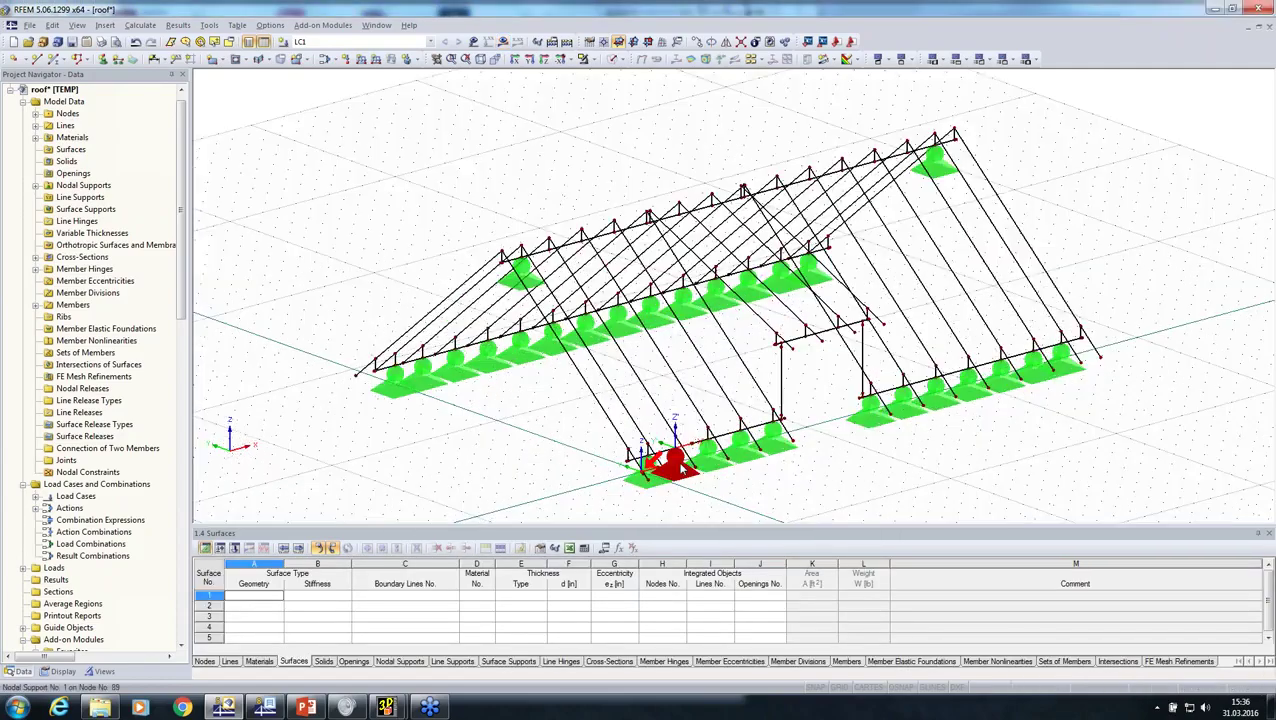
- Display the roof's global deformations u for load case LC1 and view them around the eave supports and dormer
scroll(657, 484, up, 5)
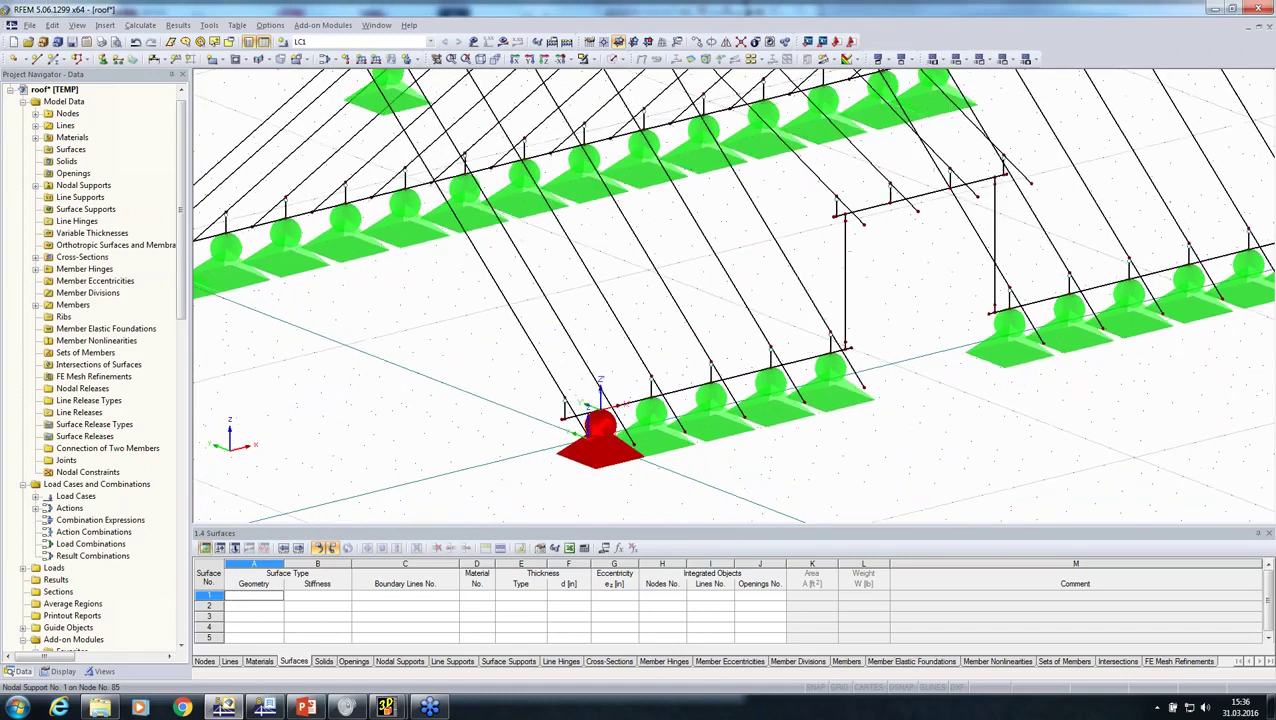
scroll(522, 436, down, 2)
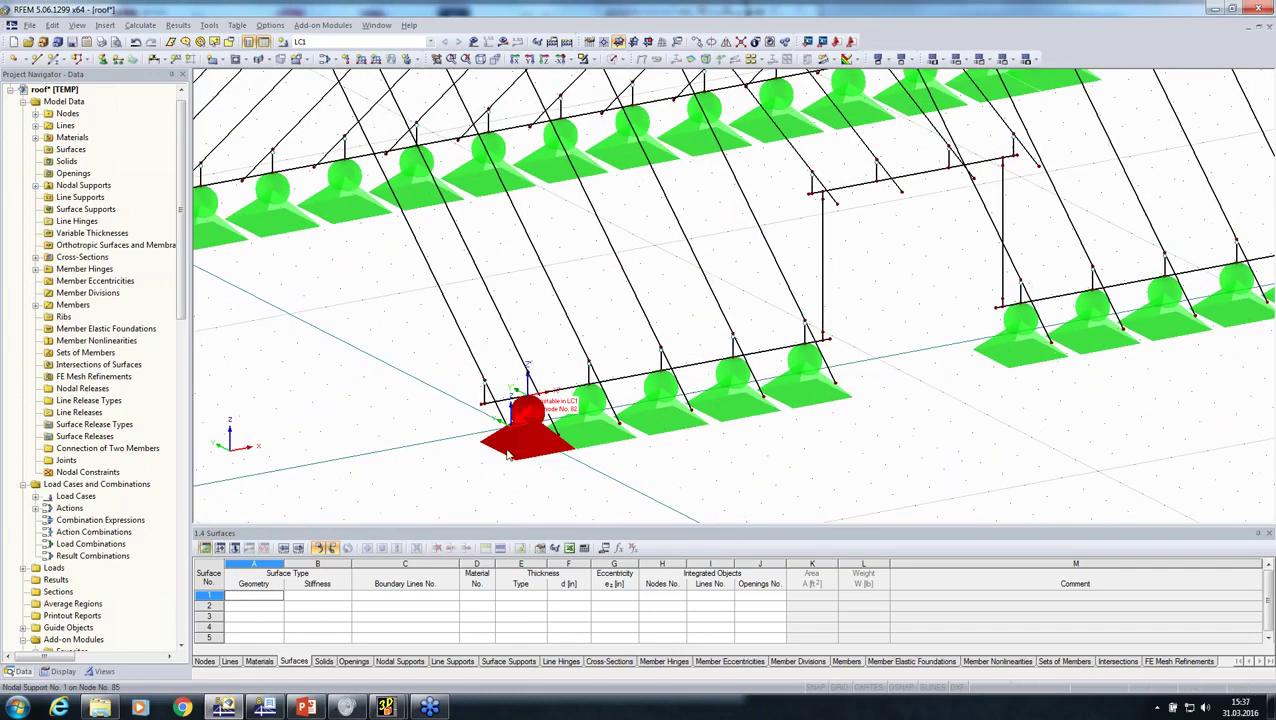
scroll(512, 453, up, 3)
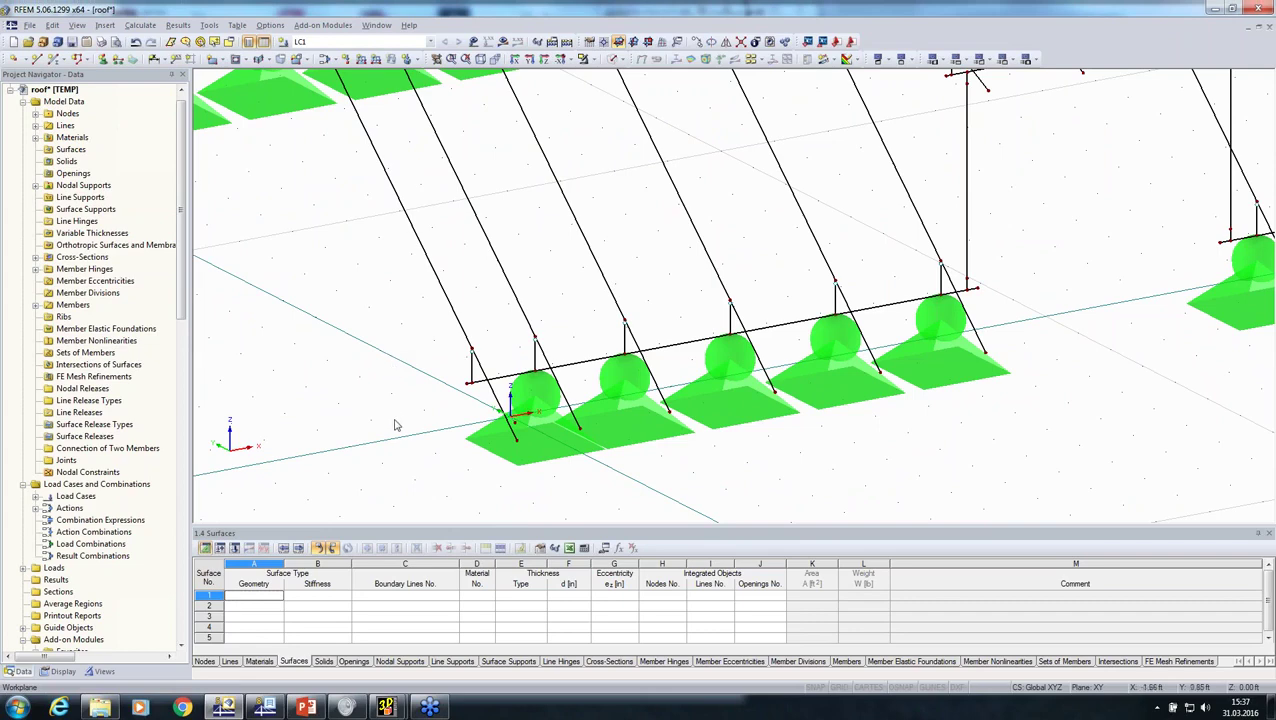
scroll(395, 425, down, 4)
click(502, 41)
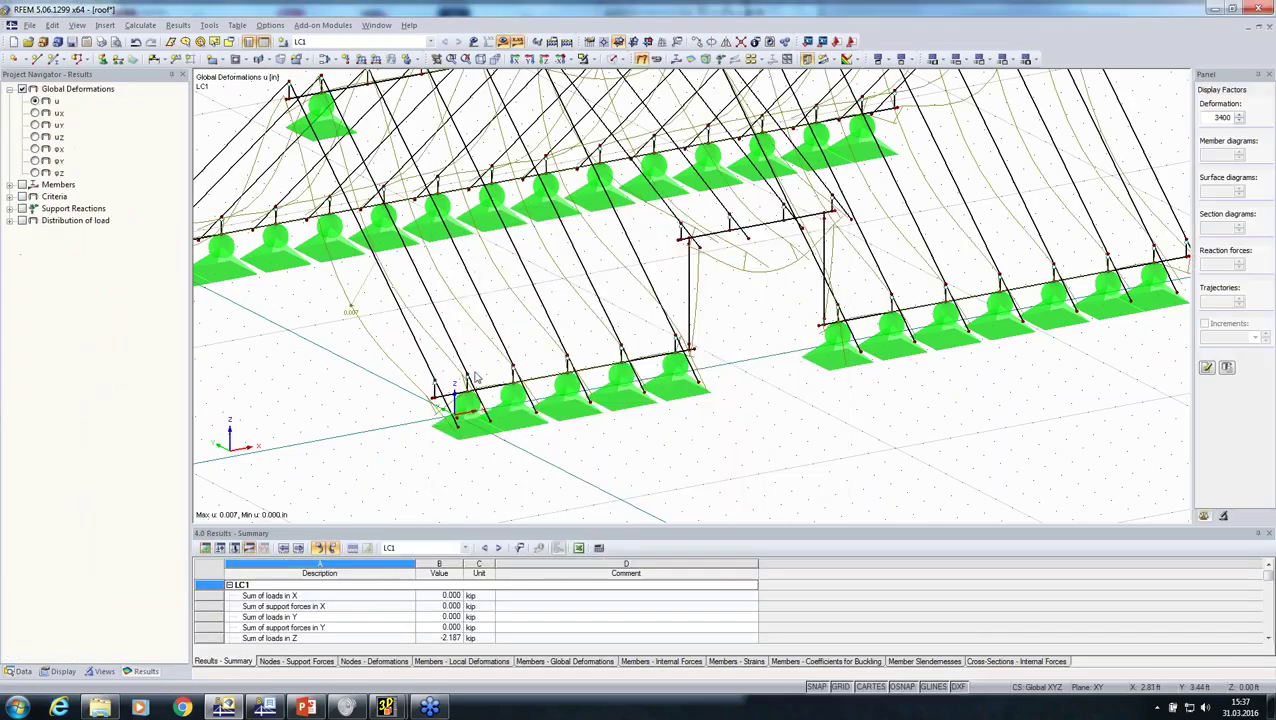
ctrl+middle_drag(560, 400, 706, 410)
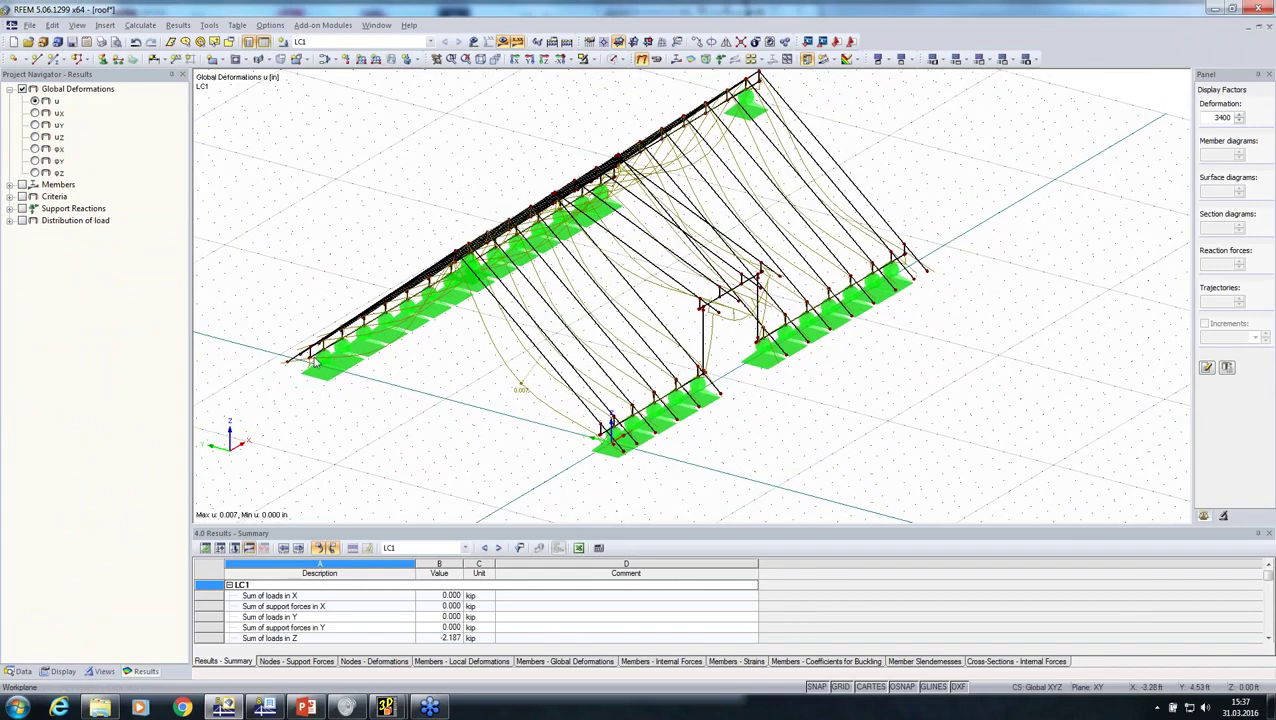
- Import CLT-surfaces.sat in Standard ACIS Text format as the new model CLT-surfaces in the TEMP project
click(31, 25)
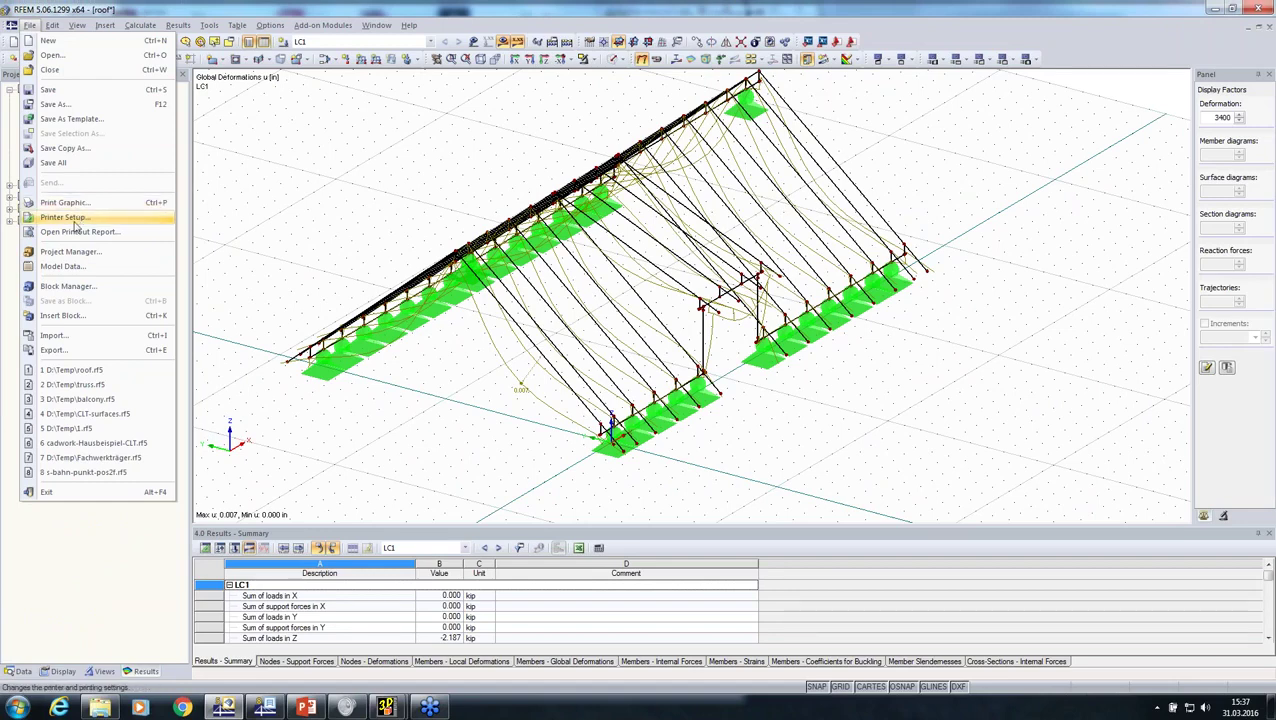
click(55, 336)
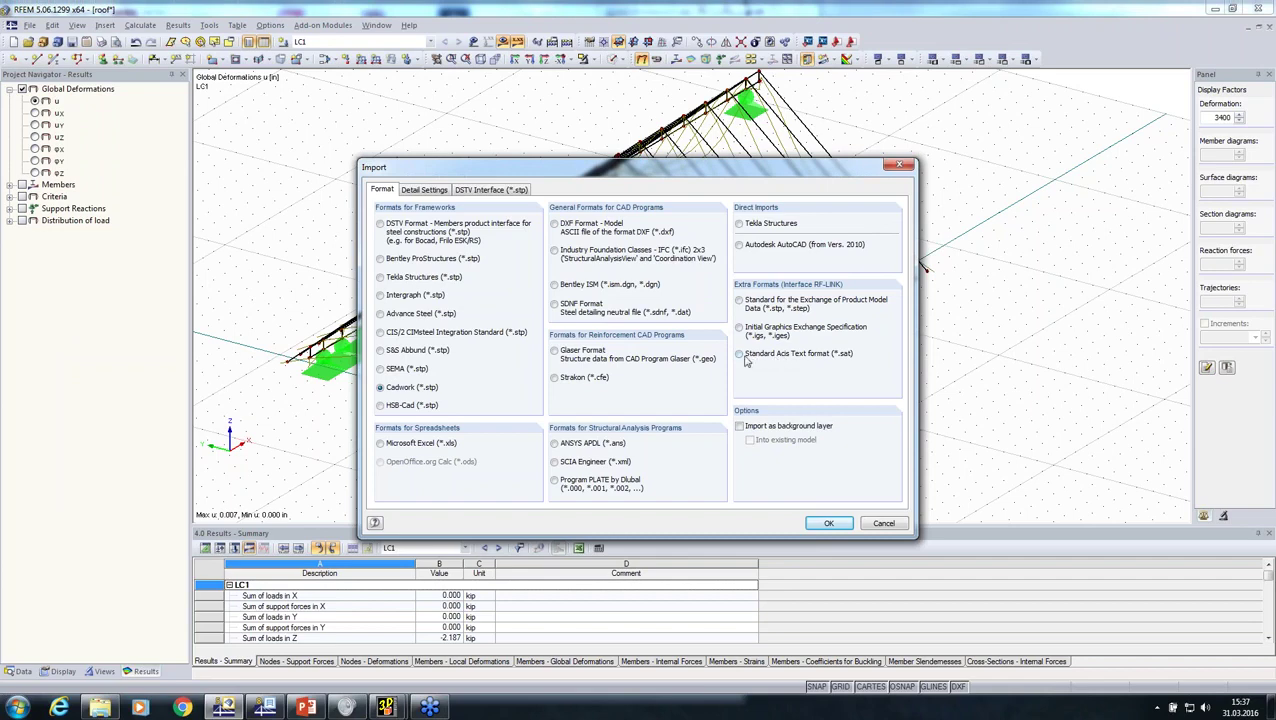
click(740, 354)
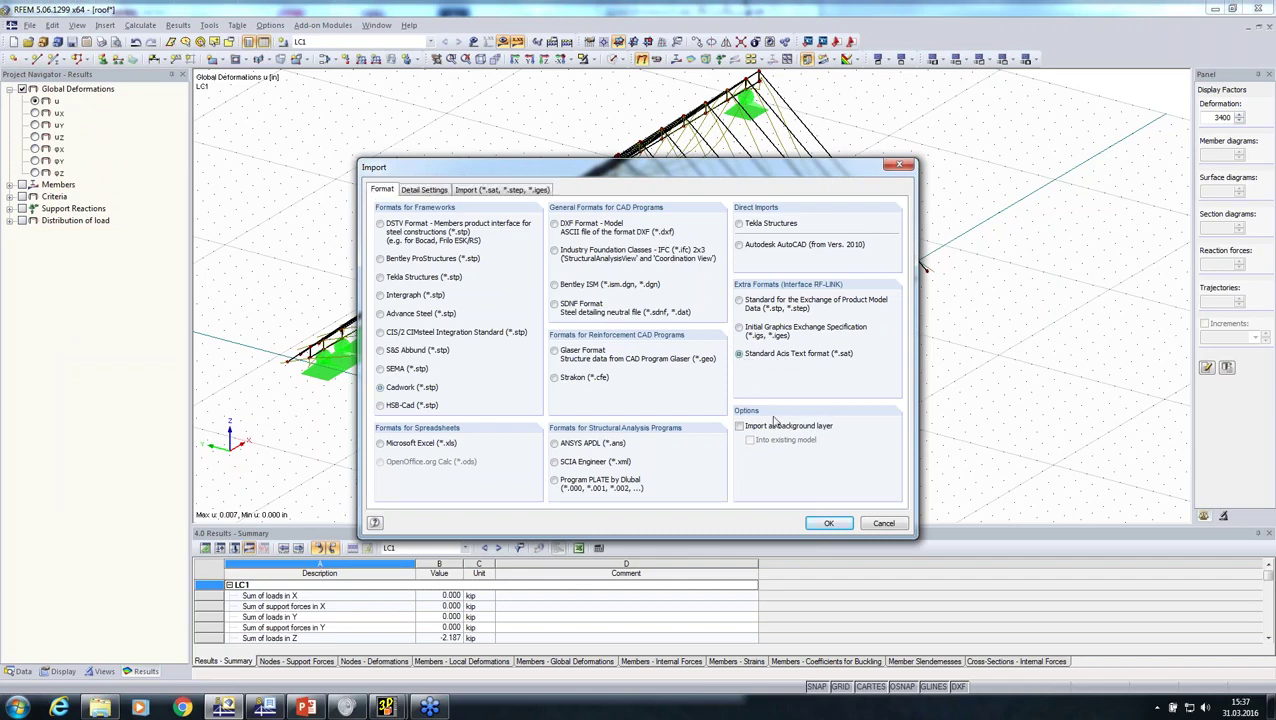
click(824, 524)
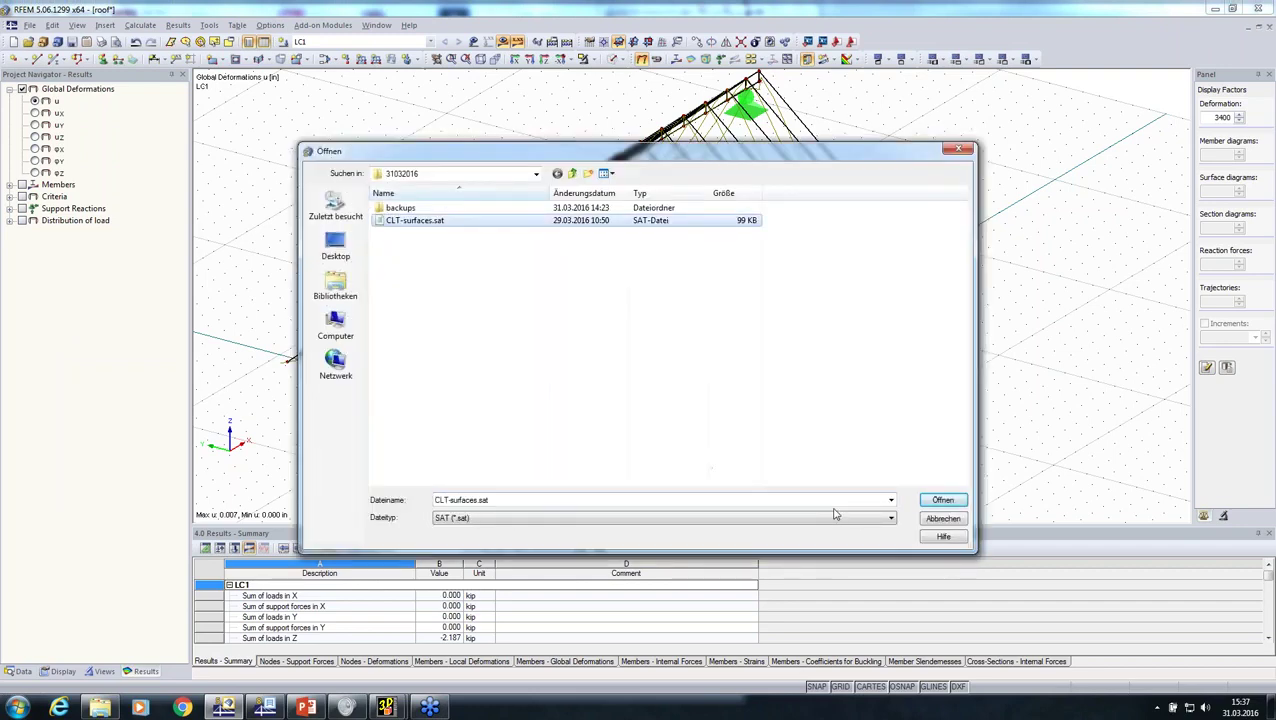
click(921, 504)
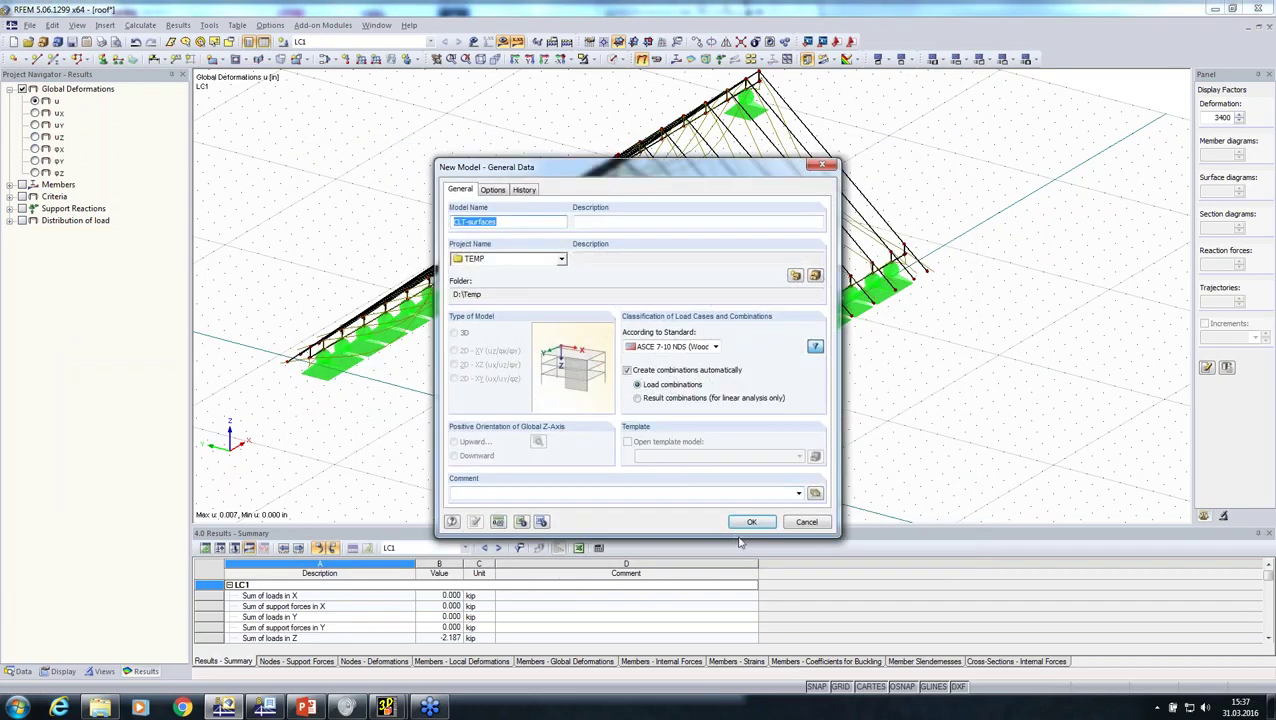
click(752, 523)
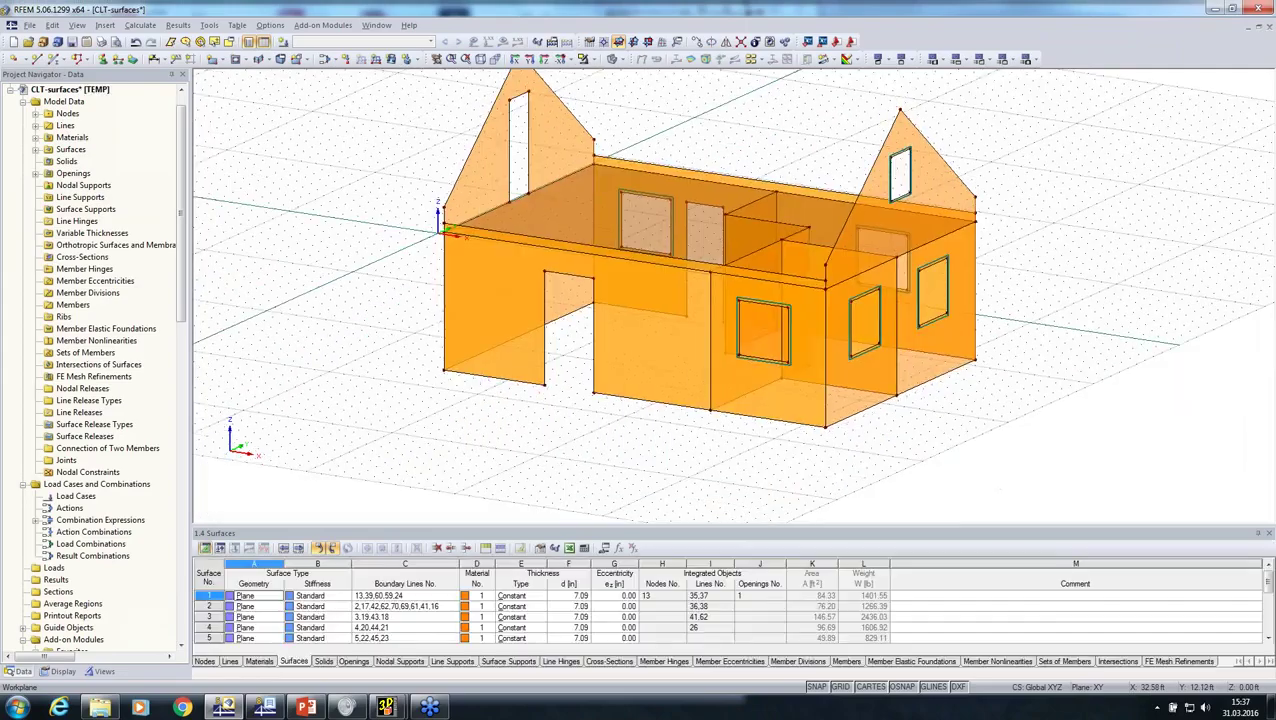
- Assign hinged line supports to all bottom edges of the CLT walls, selecting them together in the side view
ctrl+middle_drag(990, 240, 668, 156)
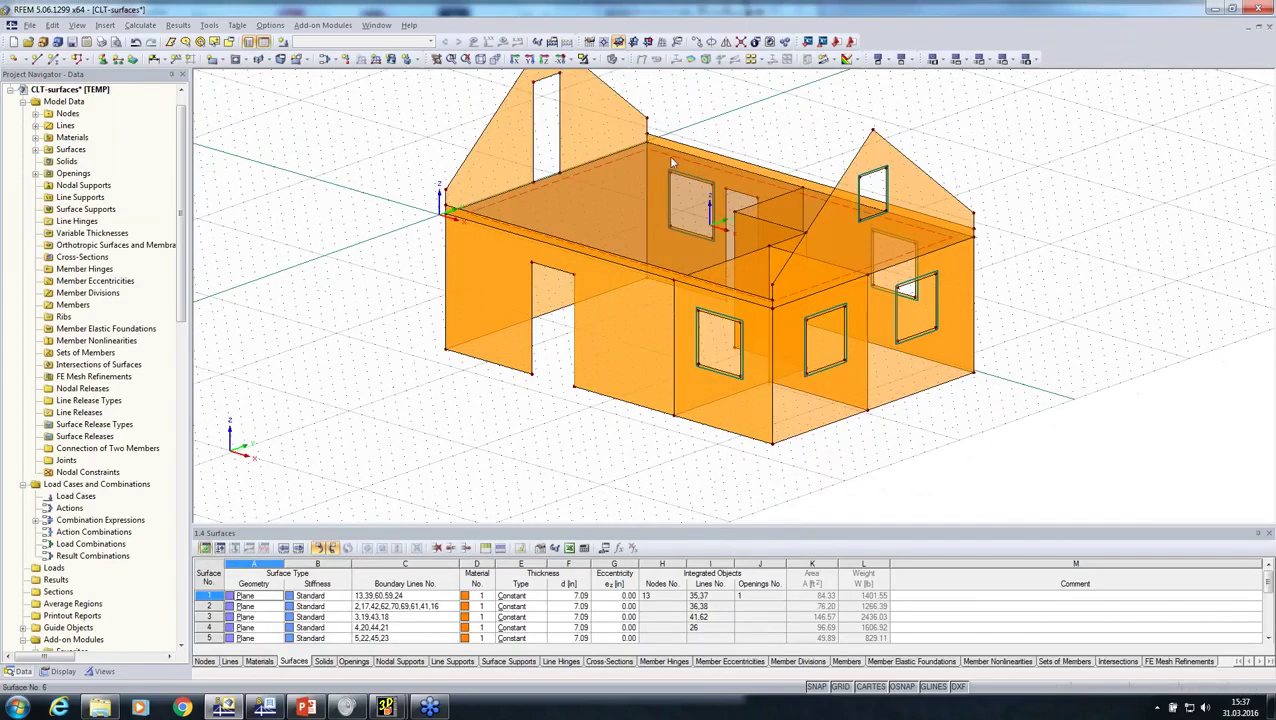
ctrl+middle_drag(905, 289, 691, 271)
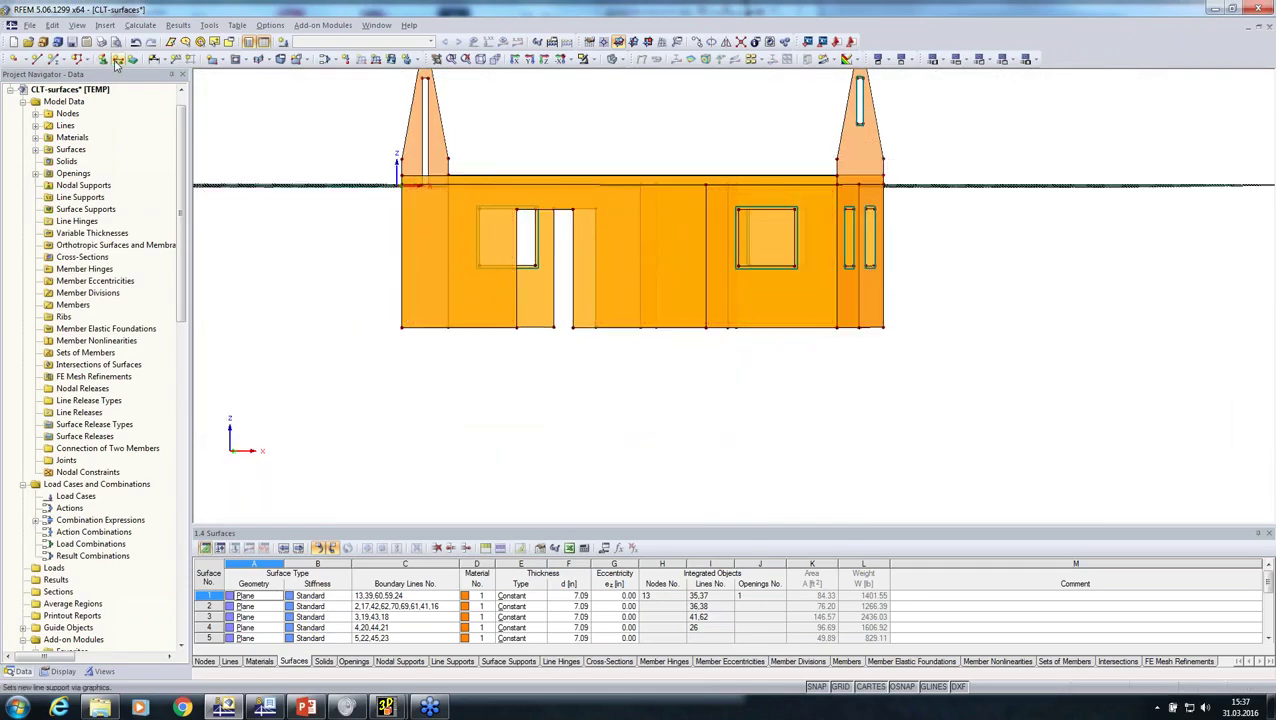
click(752, 471)
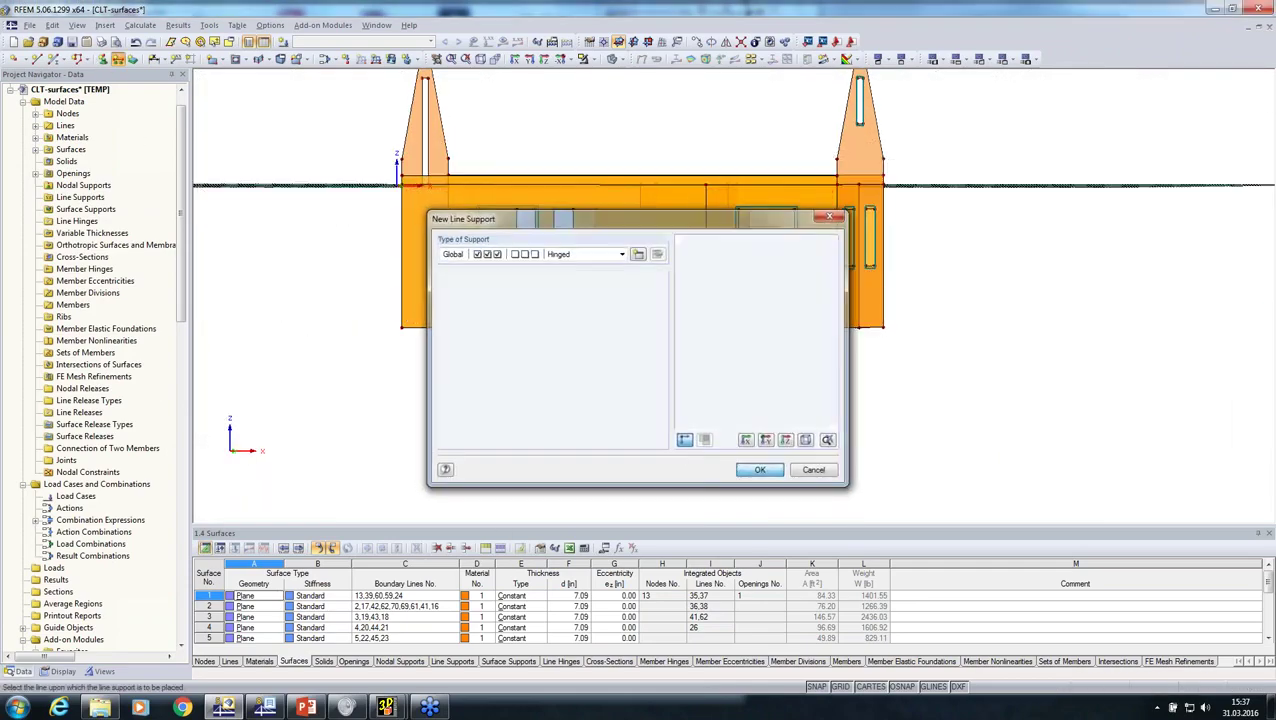
drag(370, 304, 915, 430)
key(Escape)
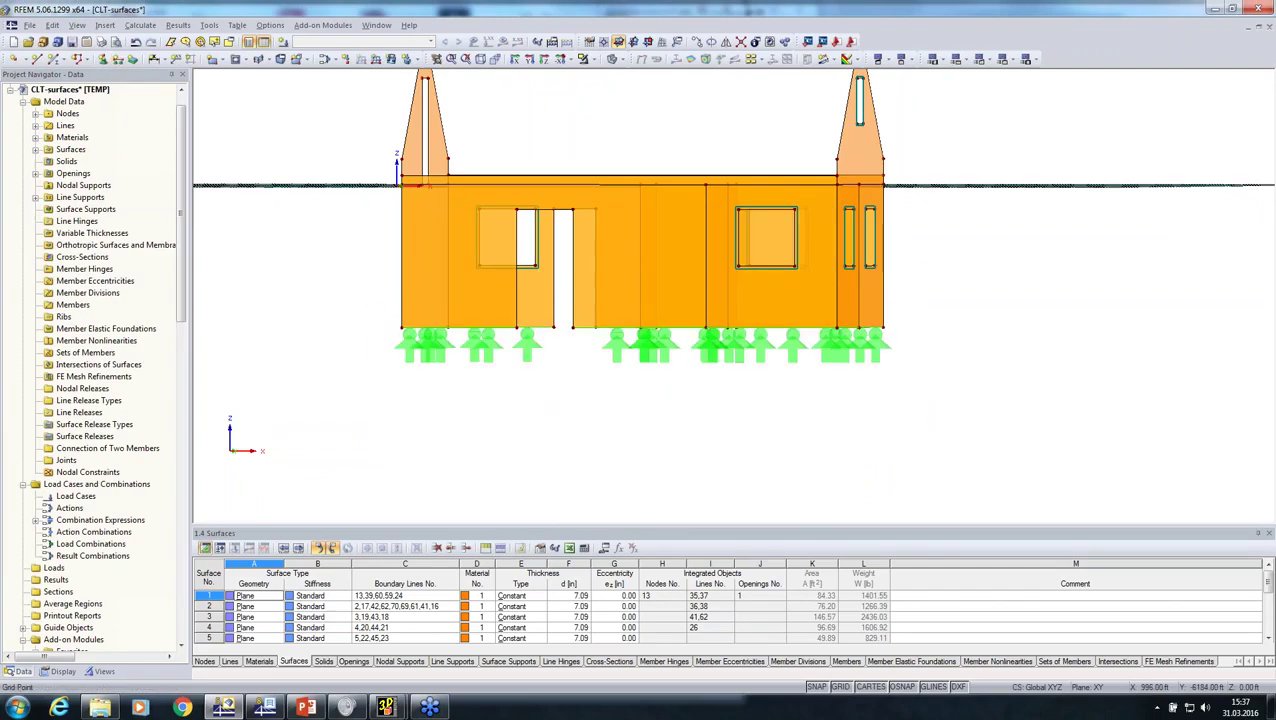
ctrl+middle_drag(795, 390, 681, 438)
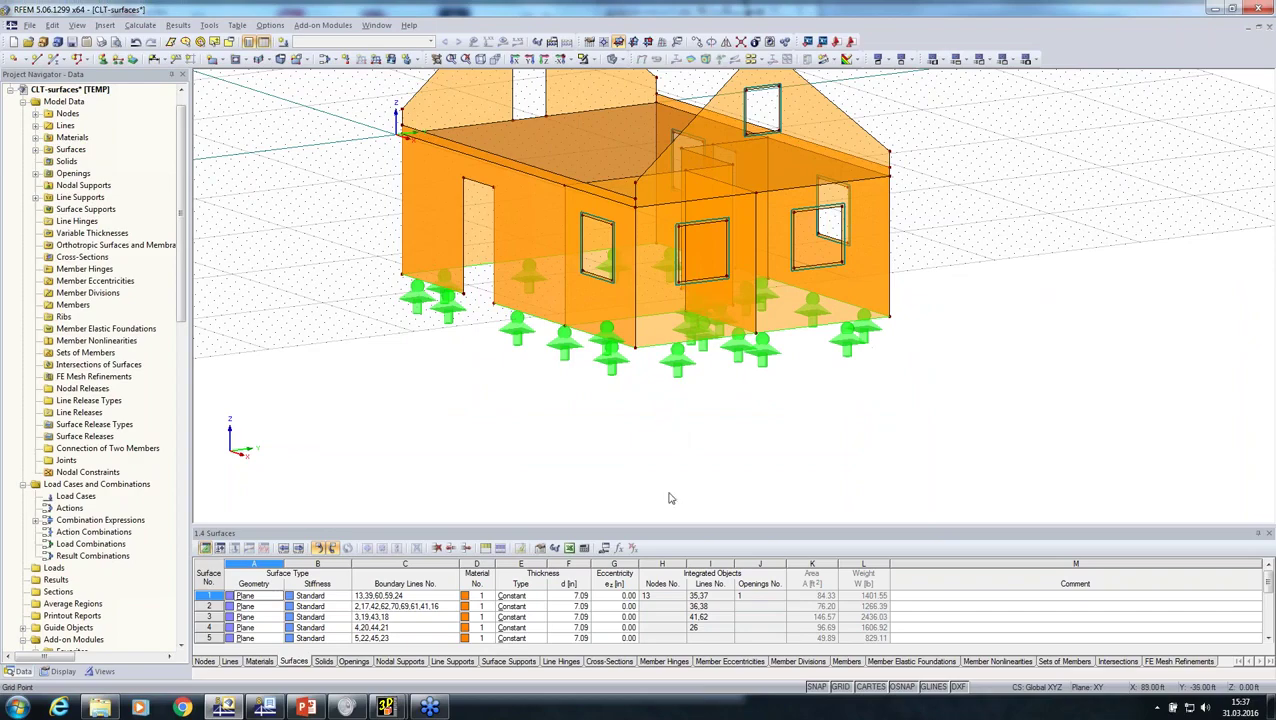
middle_drag(540, 442, 614, 470)
scroll(614, 470, down, 1)
scroll(614, 470, down, 1)
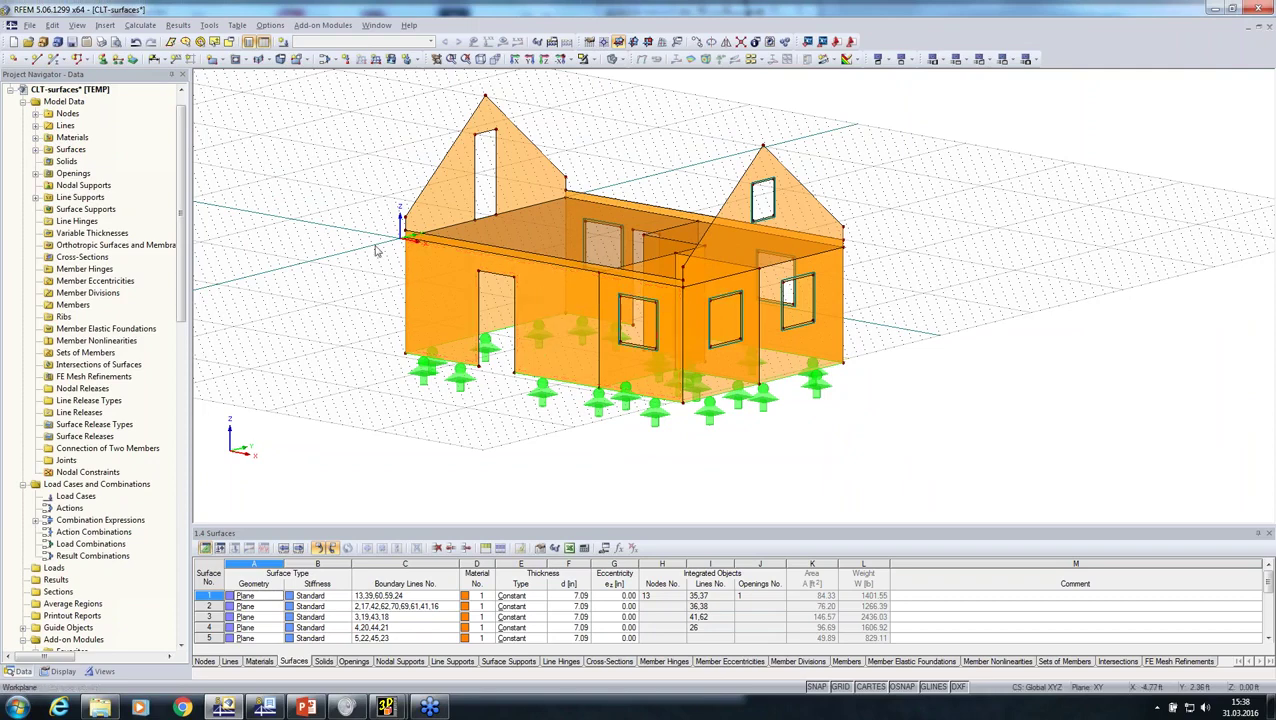
- Create a line hinge with only the rotation φx released for graphical assignment to the CLT surfaces
scroll(413, 272, up, 3)
ctrl+middle_drag(377, 276, 765, 352)
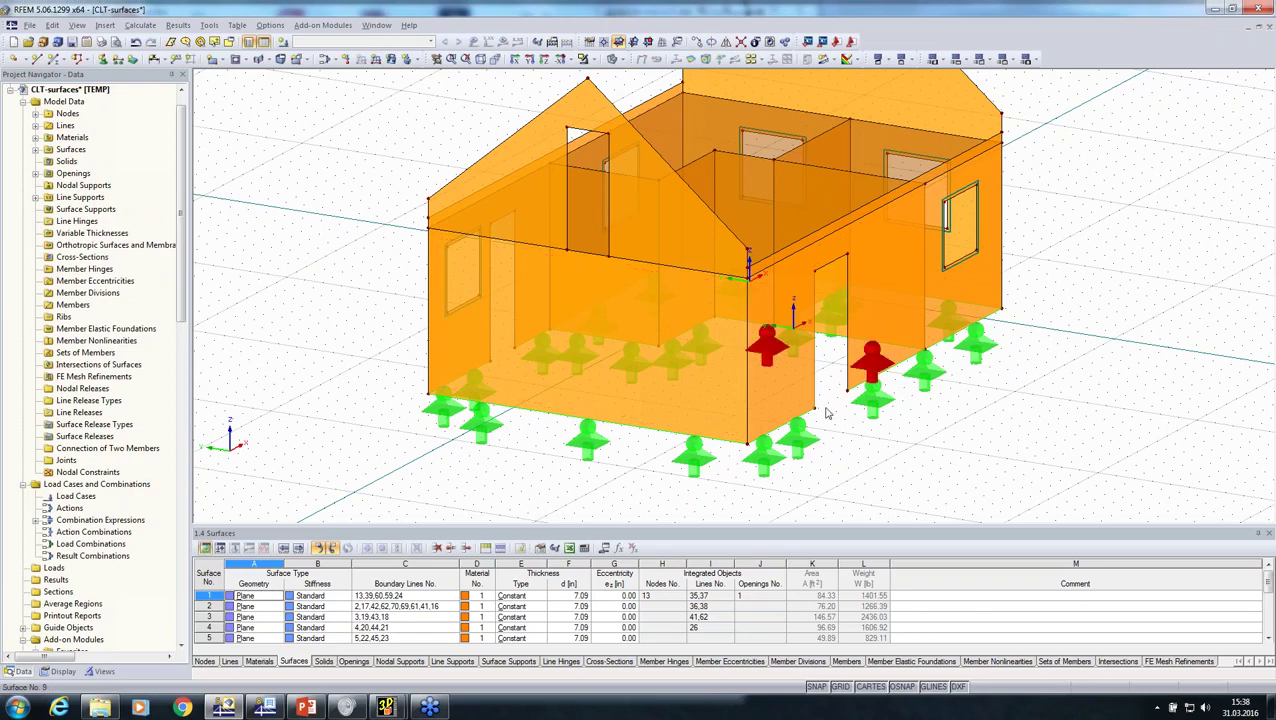
ctrl+middle_drag(1034, 404, 890, 400)
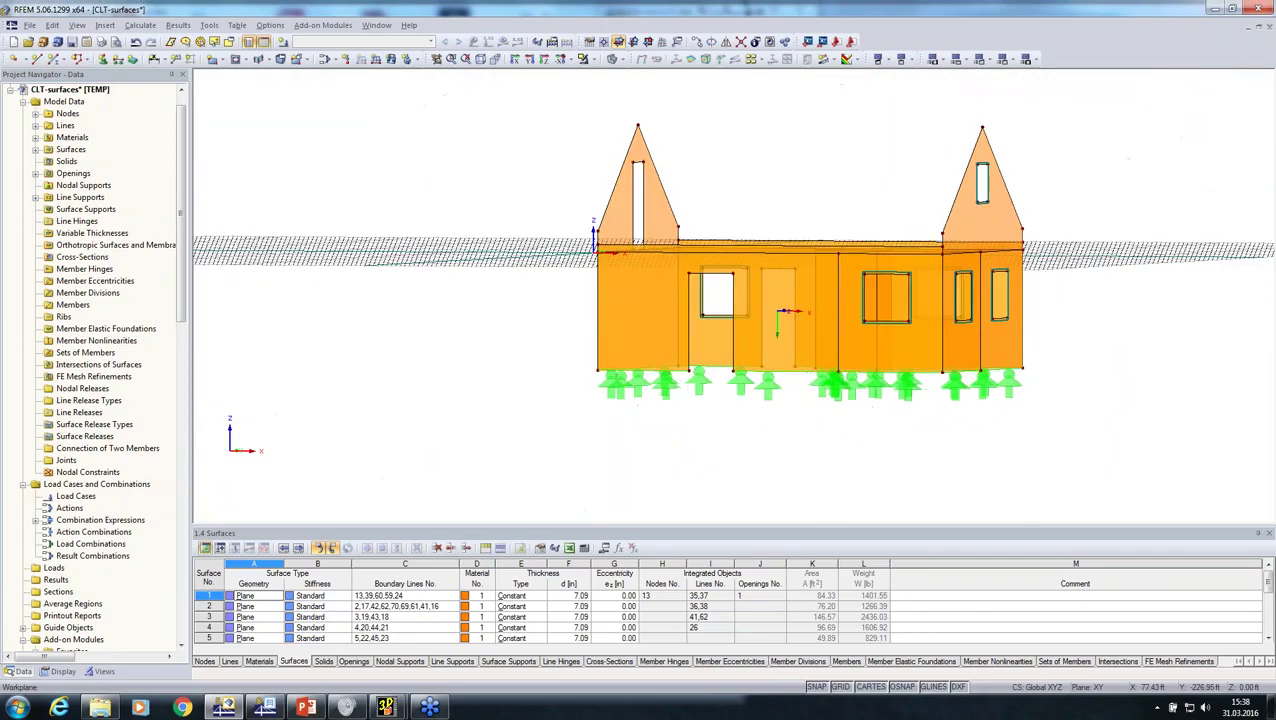
click(104, 25)
mouse_move(212, 40)
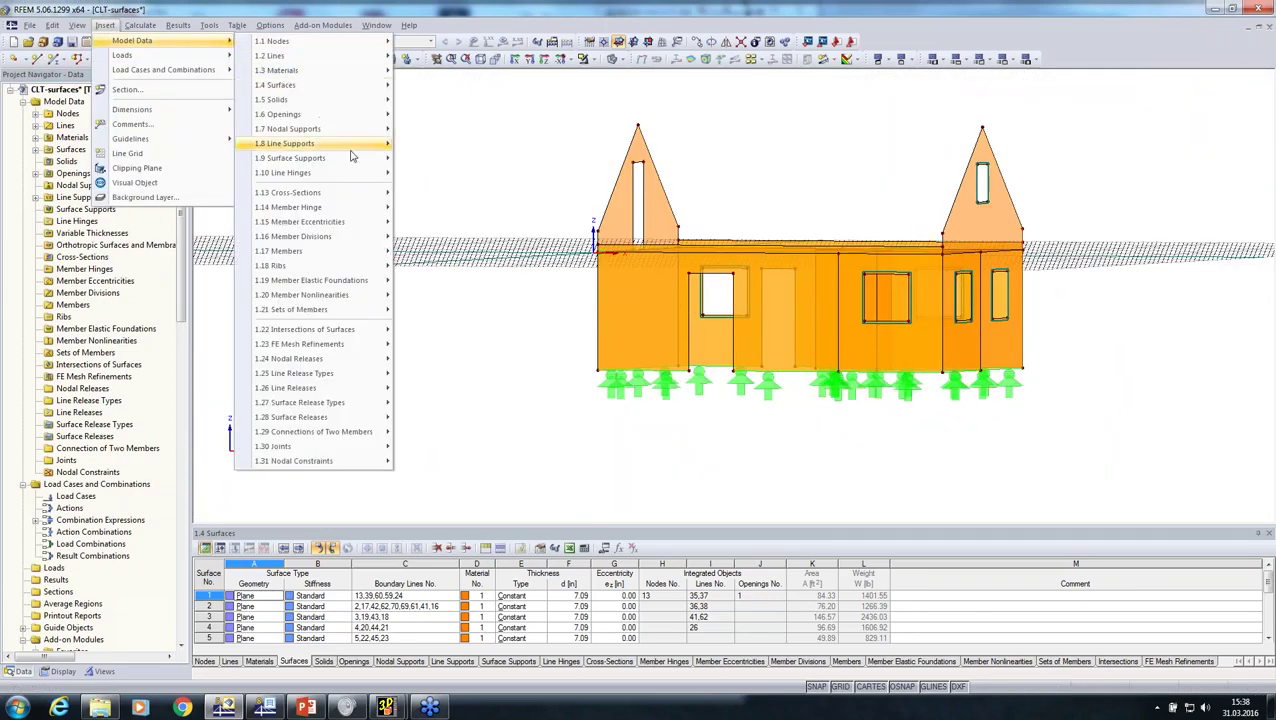
mouse_move(372, 177)
click(441, 208)
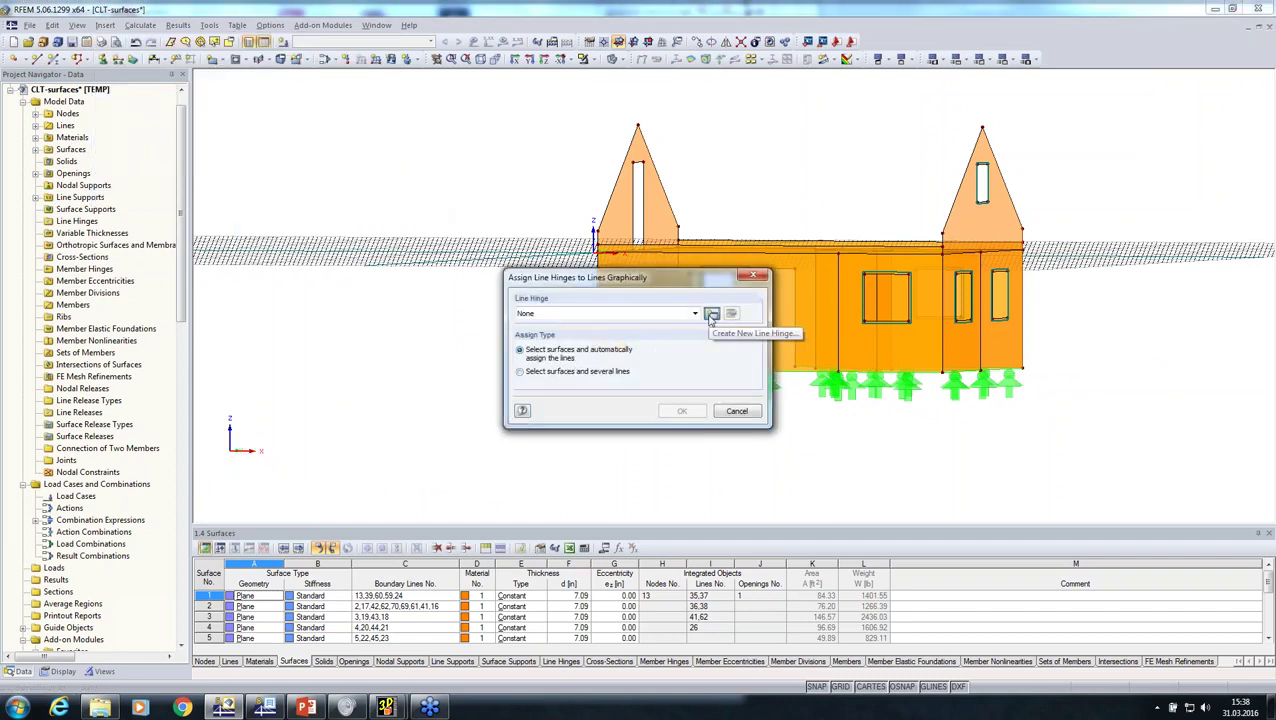
click(711, 313)
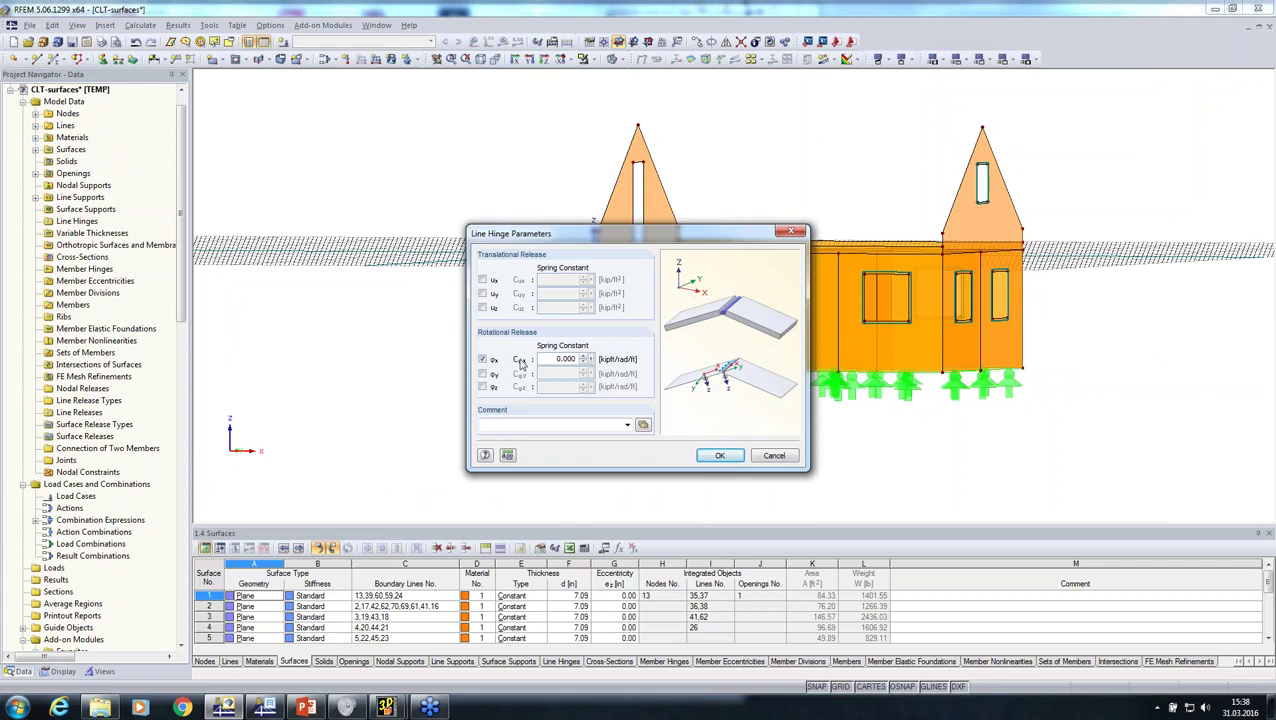
click(717, 456)
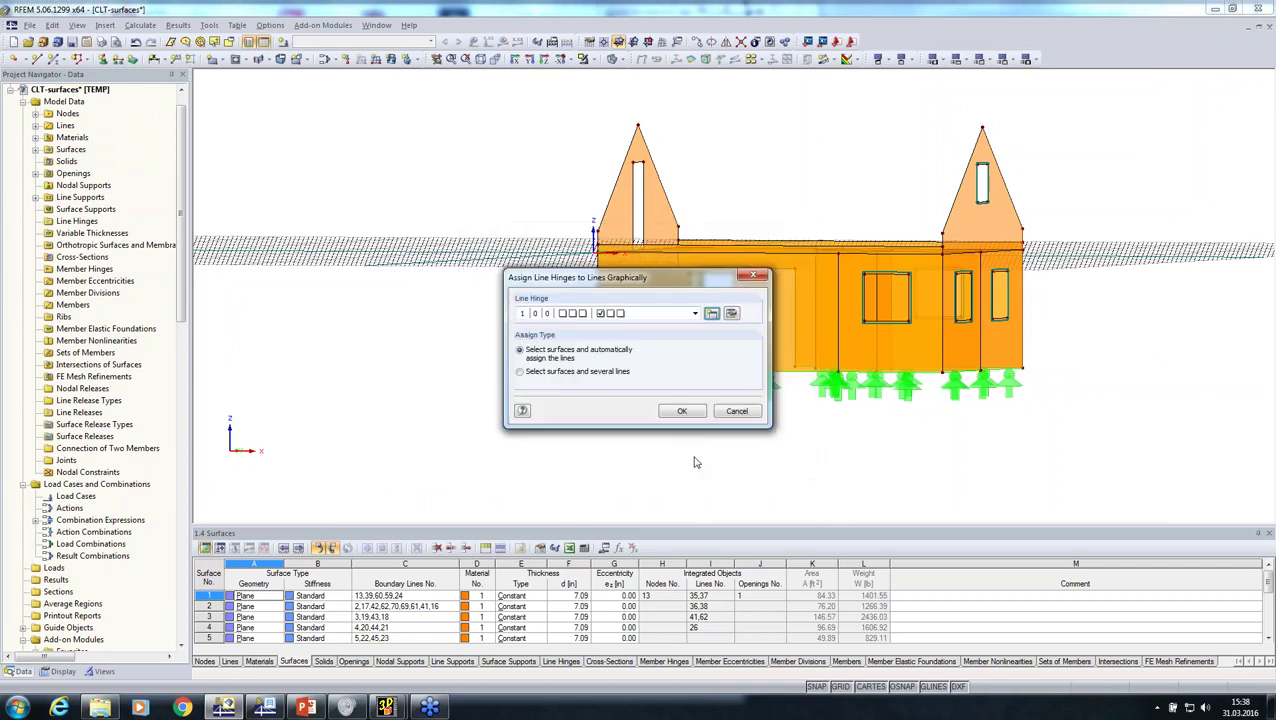
- Assign the line hinge automatically to the lines of the ground-floor wall surfaces 3-11
click(683, 414)
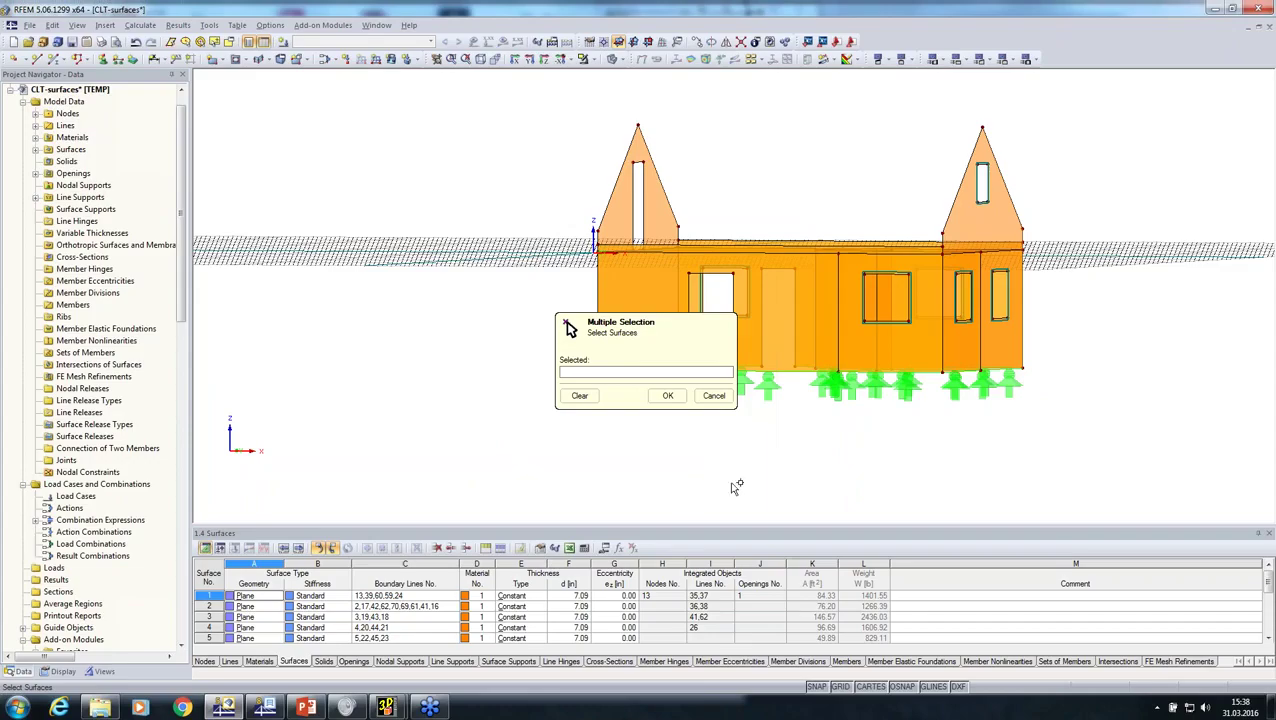
ctrl+middle_drag(829, 461, 877, 437)
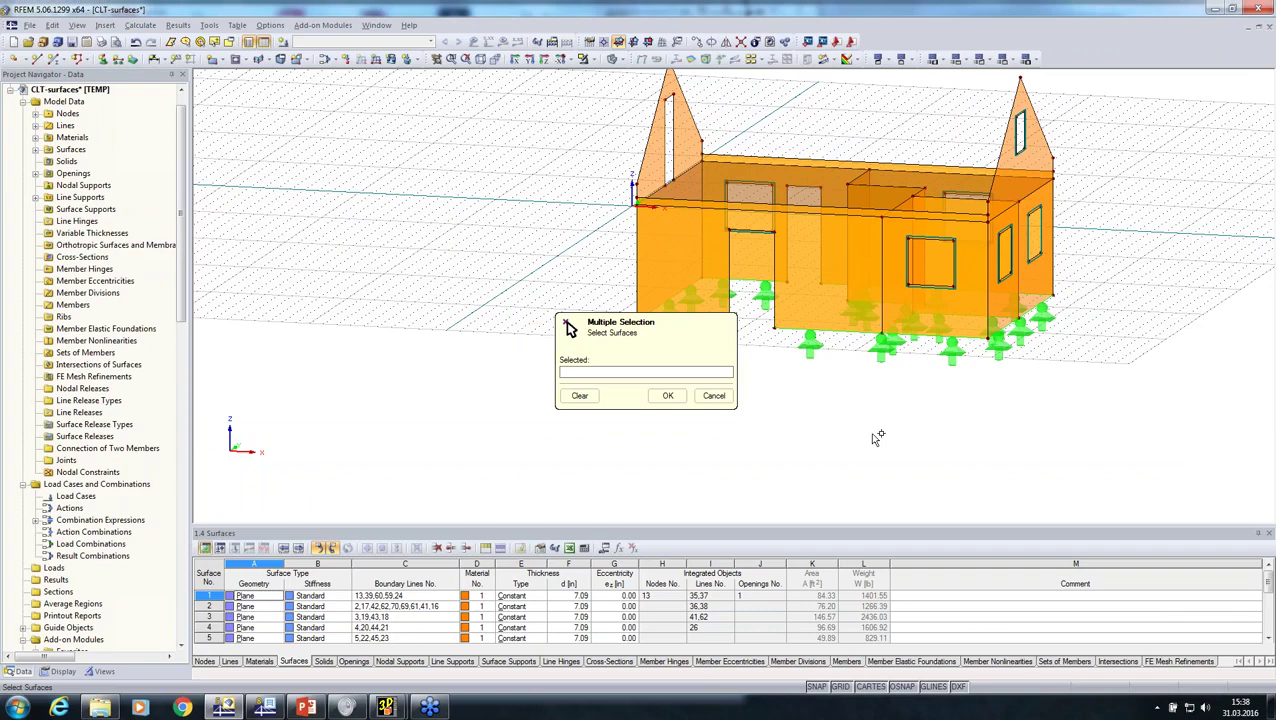
ctrl+middle_drag(877, 436, 898, 407)
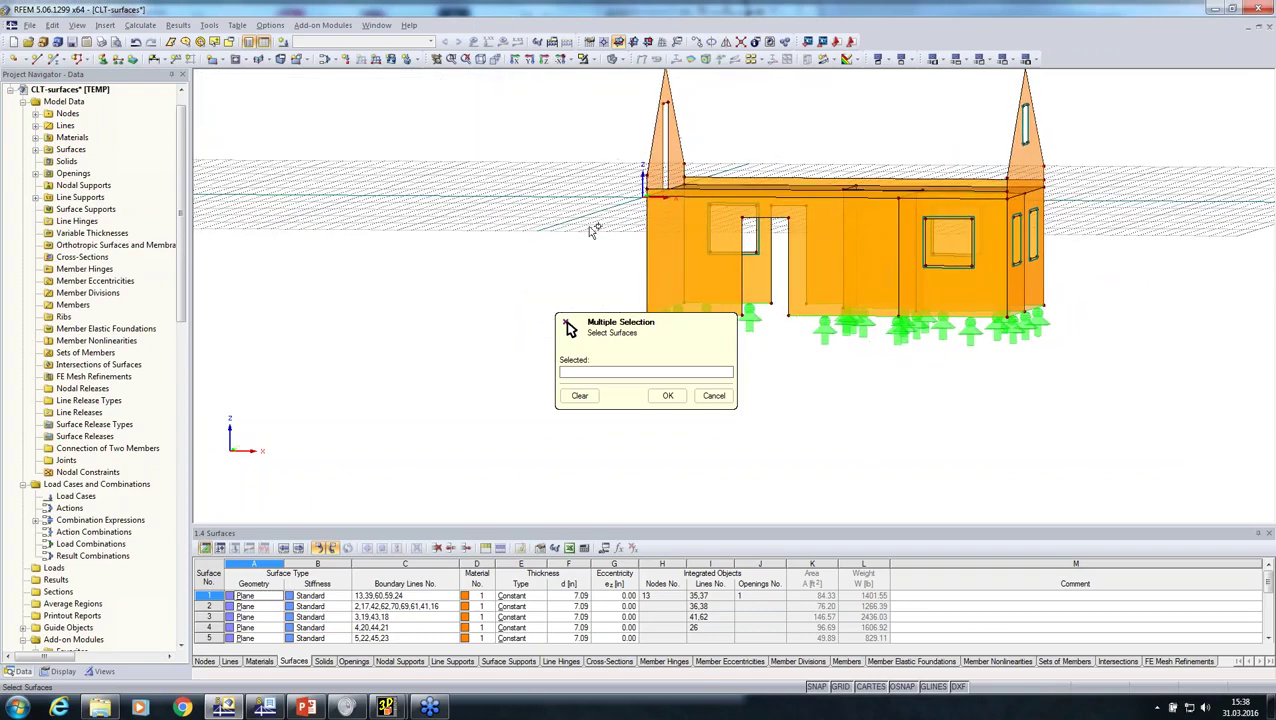
mouse_move(593, 222)
mouse_down()
mouse_move(1145, 406)
mouse_move(699, 236)
mouse_up()
ctrl+middle_drag(954, 398, 847, 503)
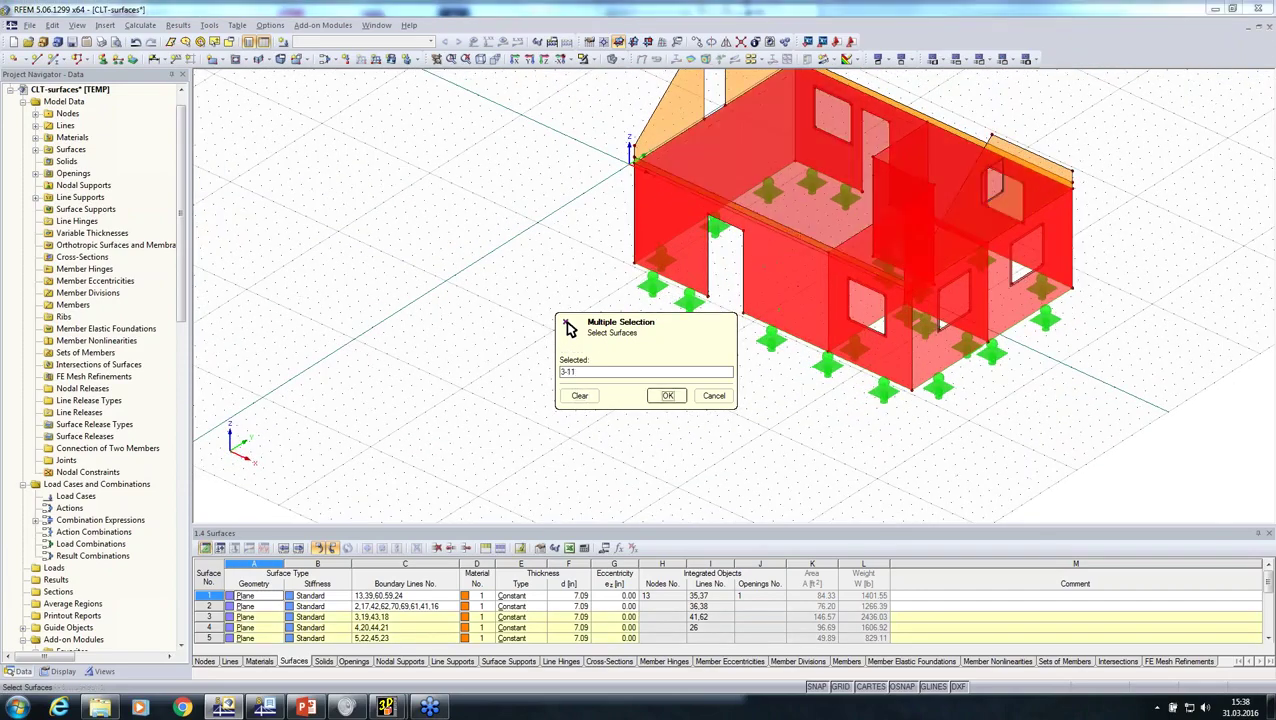
click(668, 395)
click(735, 416)
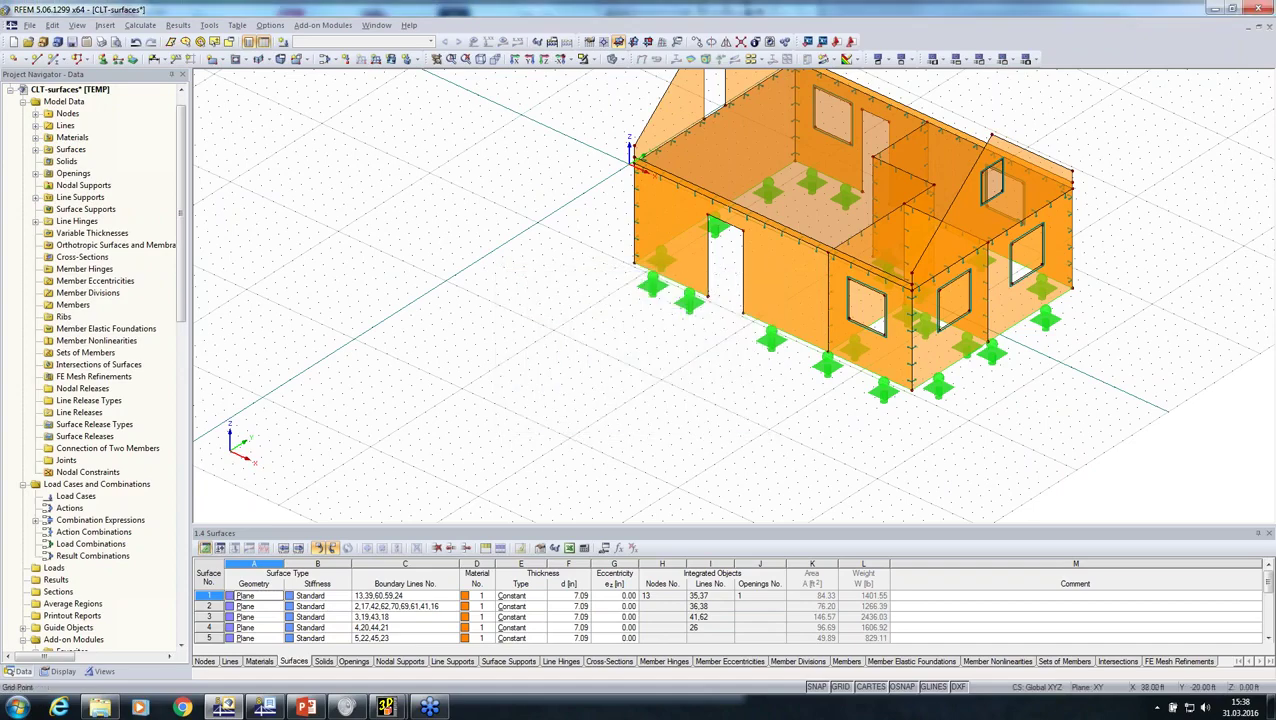
- Examine the line hinges along the wall corners and upper wall edges from several sides of the CLT model
ctrl+middle_drag(762, 460, 640, 402)
scroll(866, 252, up, 5)
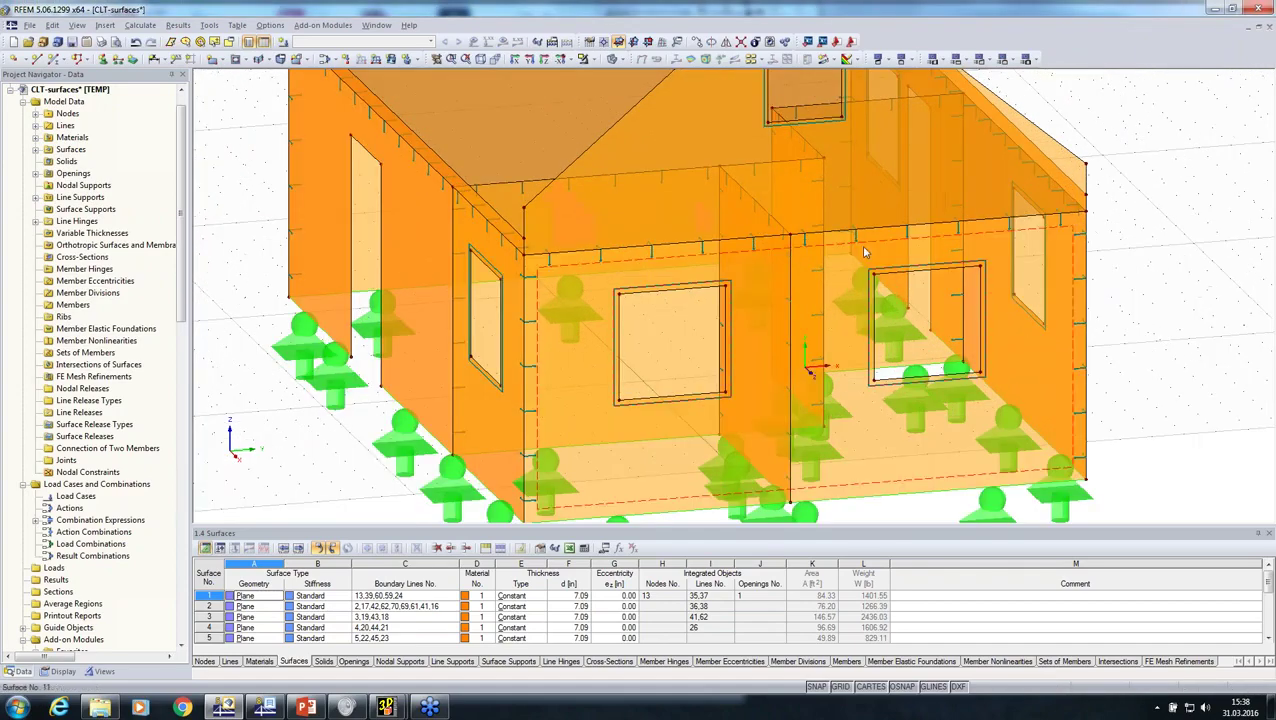
click(618, 258)
ctrl+middle_drag(753, 298, 1108, 180)
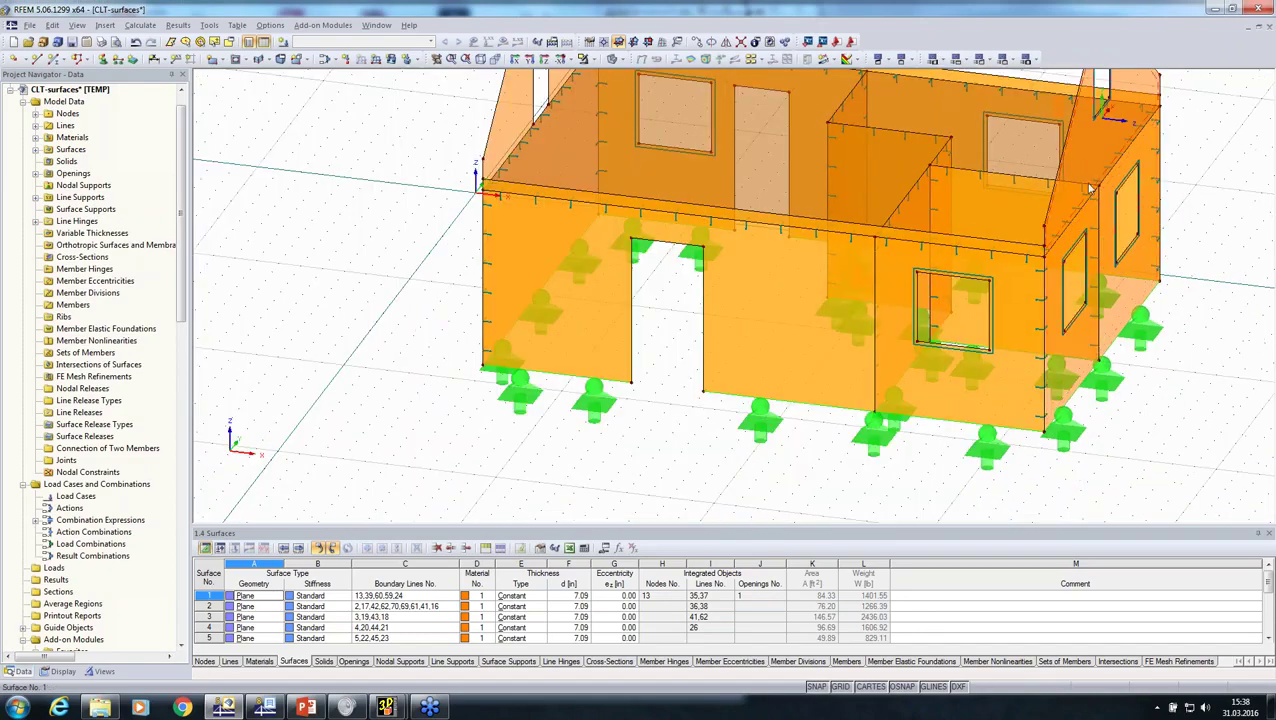
middle_drag(1095, 250, 985, 365)
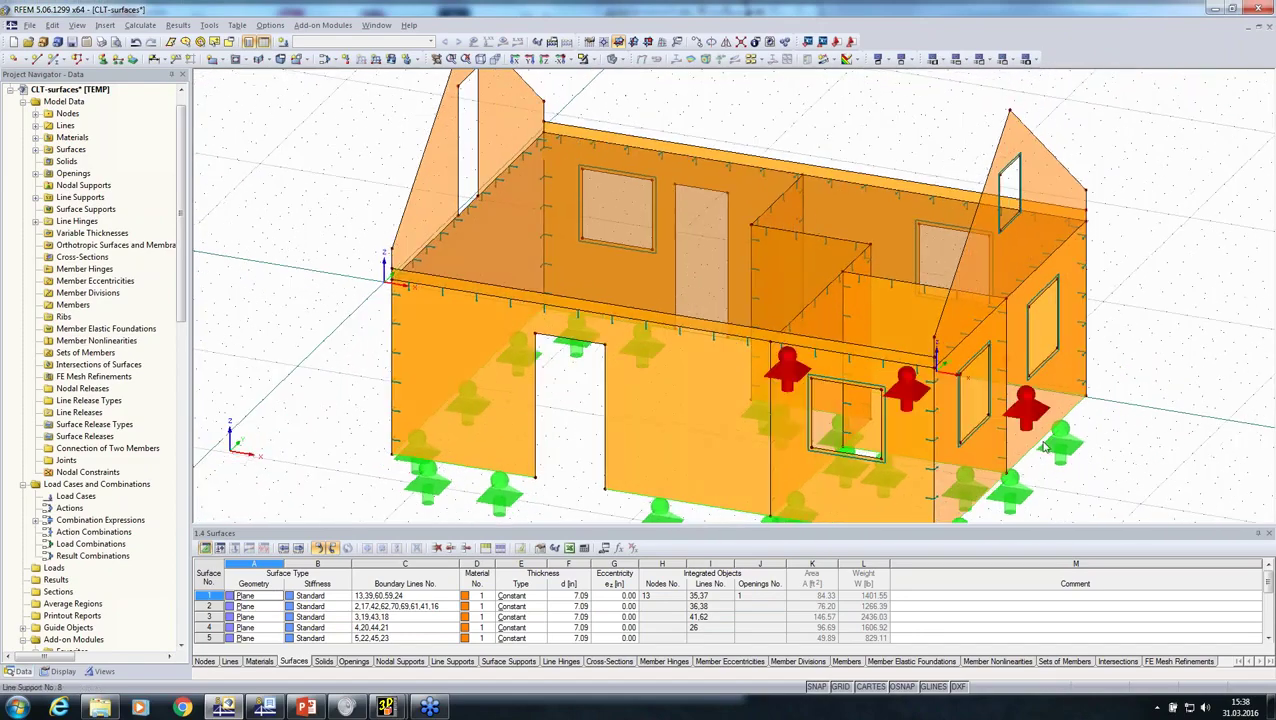
scroll(461, 222, up, 3)
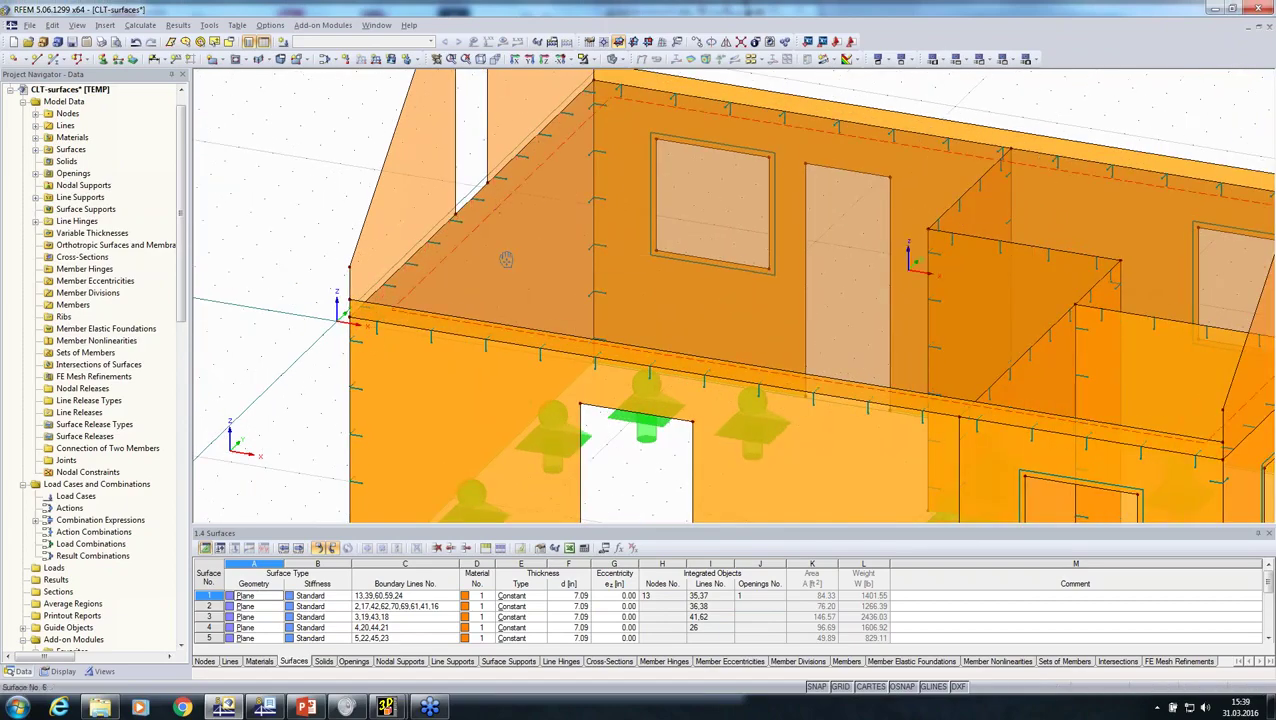
ctrl+middle_drag(507, 260, 880, 120)
scroll(944, 302, down, 2)
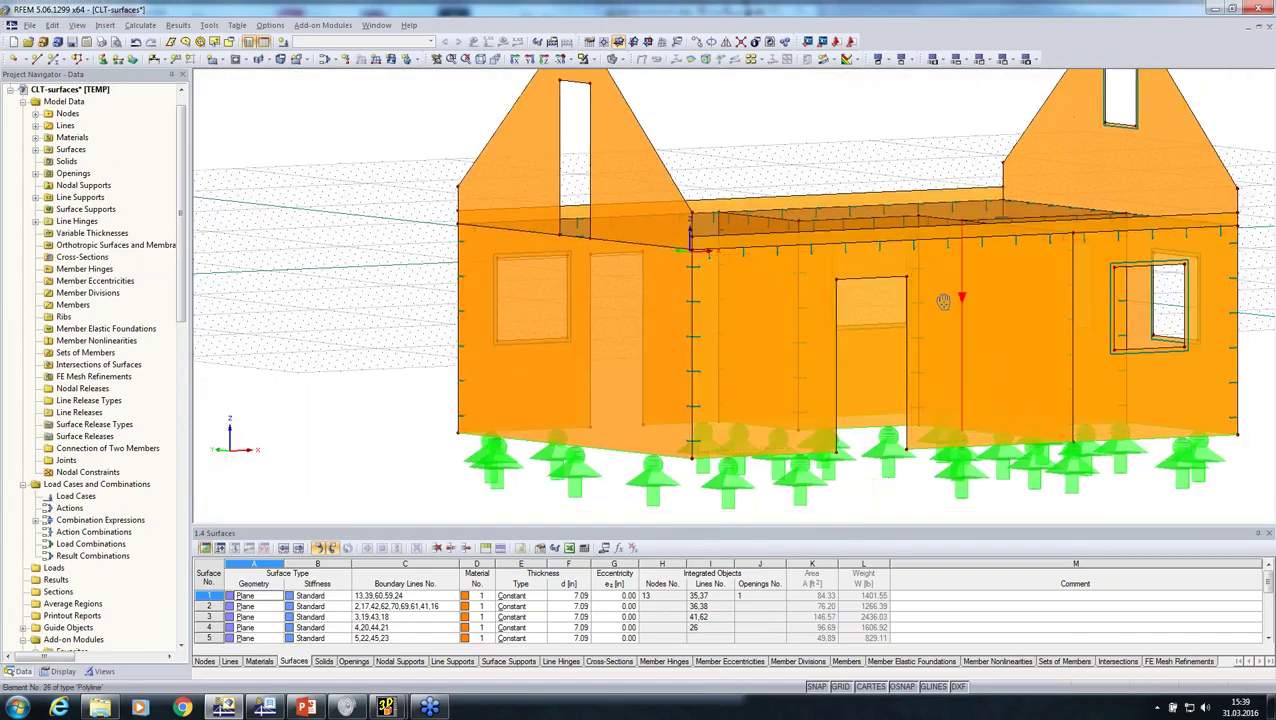
ctrl+middle_drag(943, 302, 657, 285)
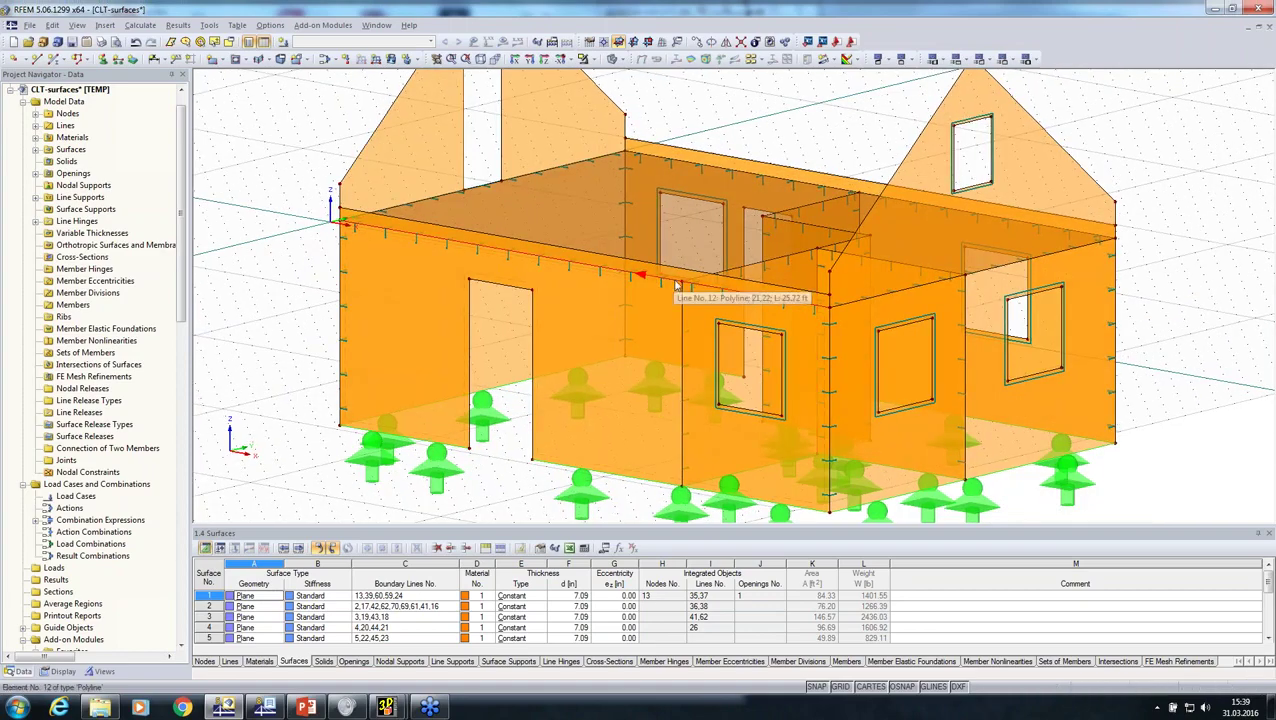
scroll(743, 108, down, 4)
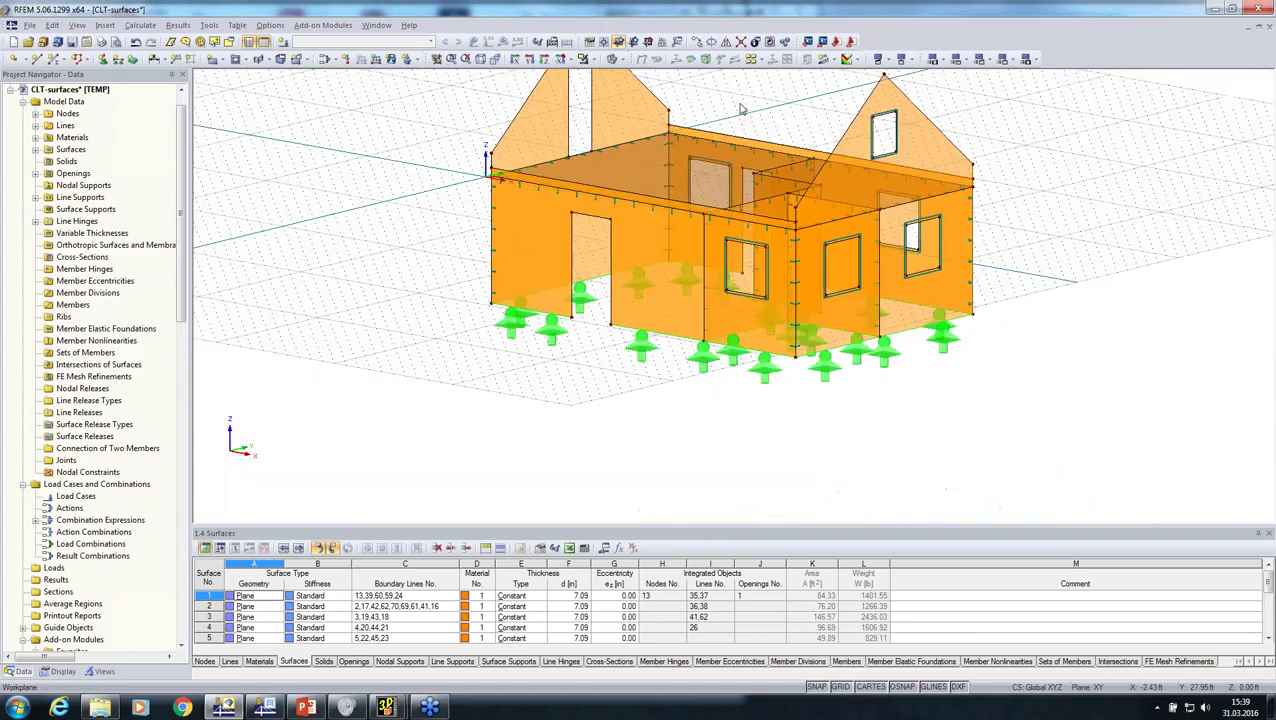
- Connect the lines and members of the entire CLT model so that the adjoining wall surfaces share common nodes and lines
click(741, 42)
drag(993, 365, 492, 98)
middle_drag(506, 403, 313, 450)
scroll(543, 239, up, 4)
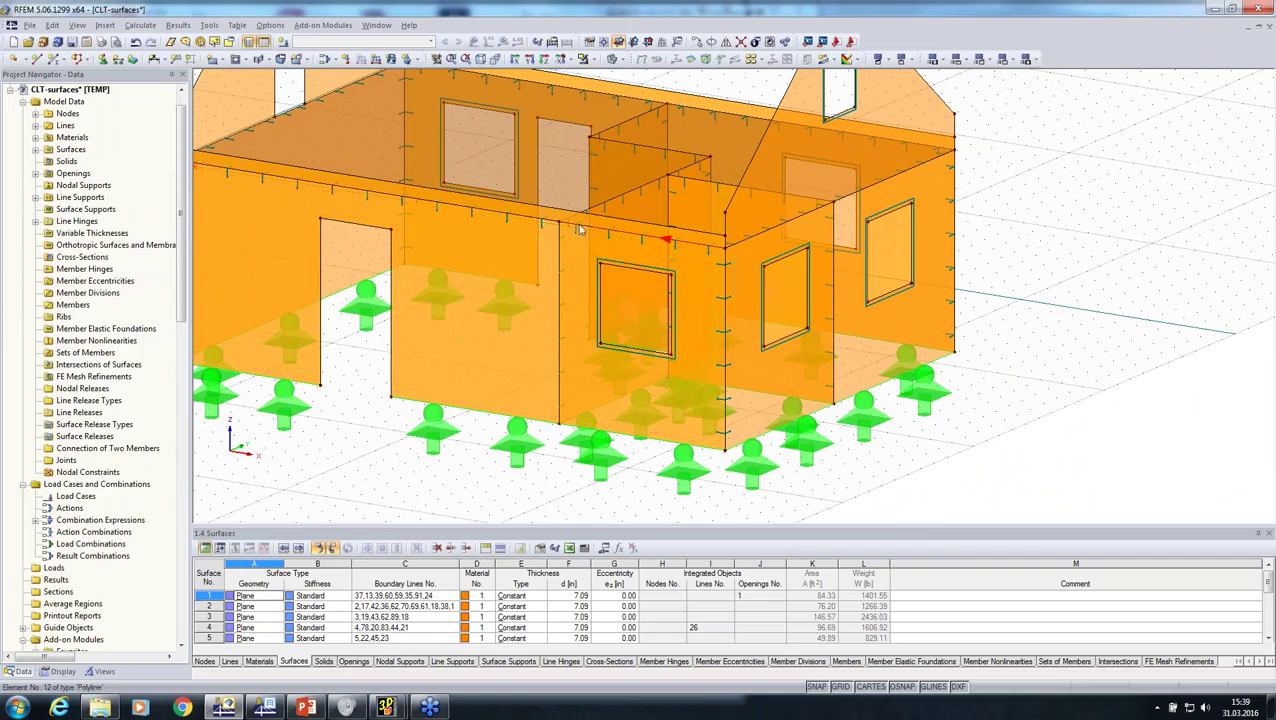
scroll(570, 320, down, 5)
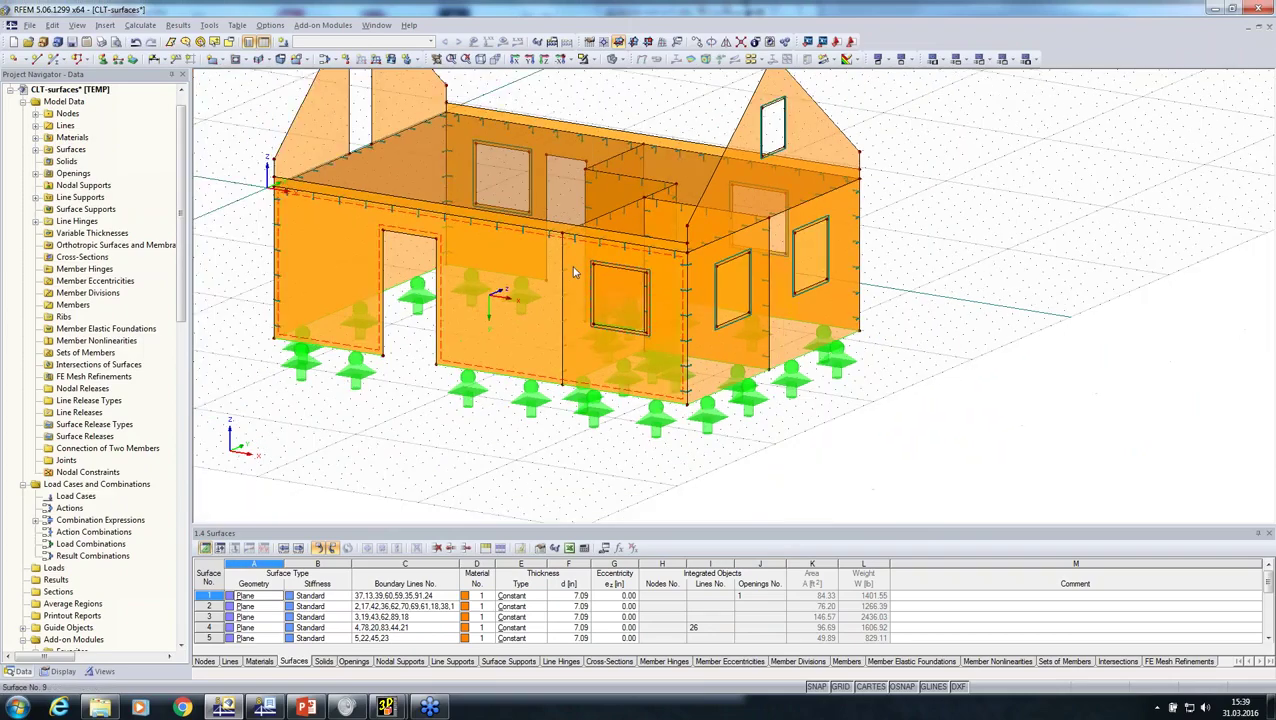
ctrl+middle_drag(565, 425, 700, 410)
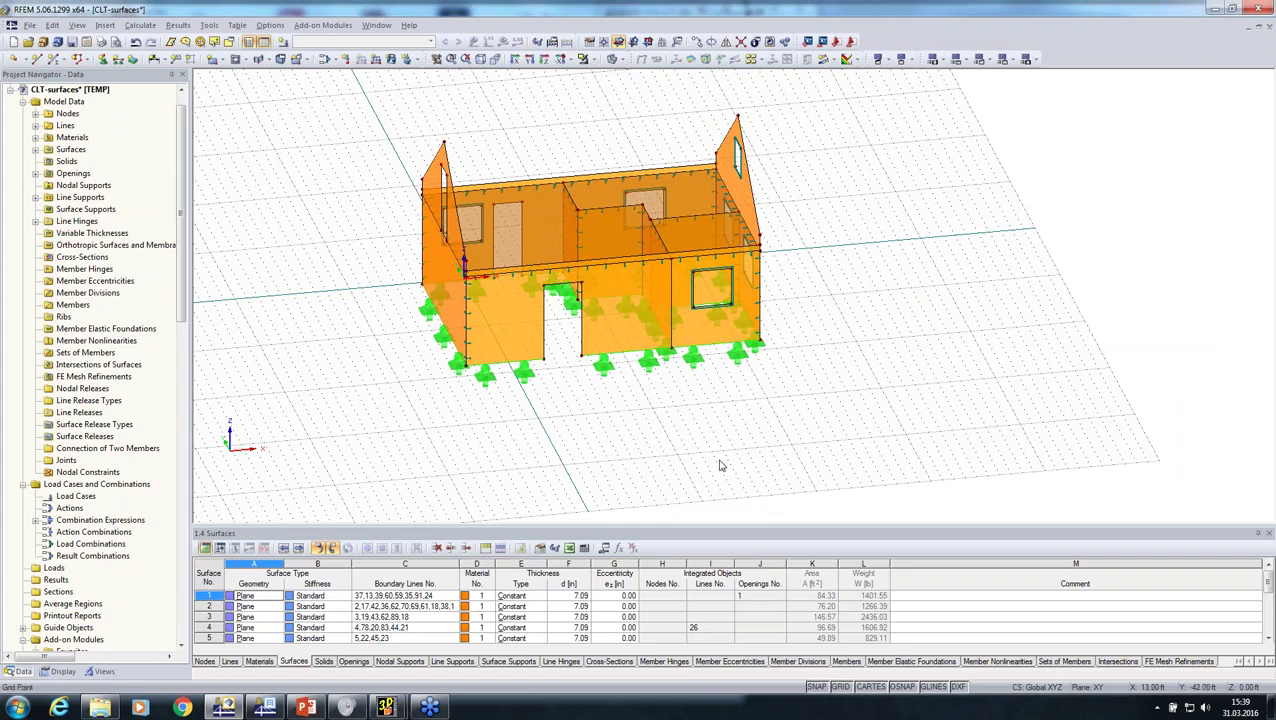
- Select the whole CLT model and save it as a user-defined visibility named CLT in Group 1
scroll(735, 467, down, 2)
drag(431, 170, 905, 476)
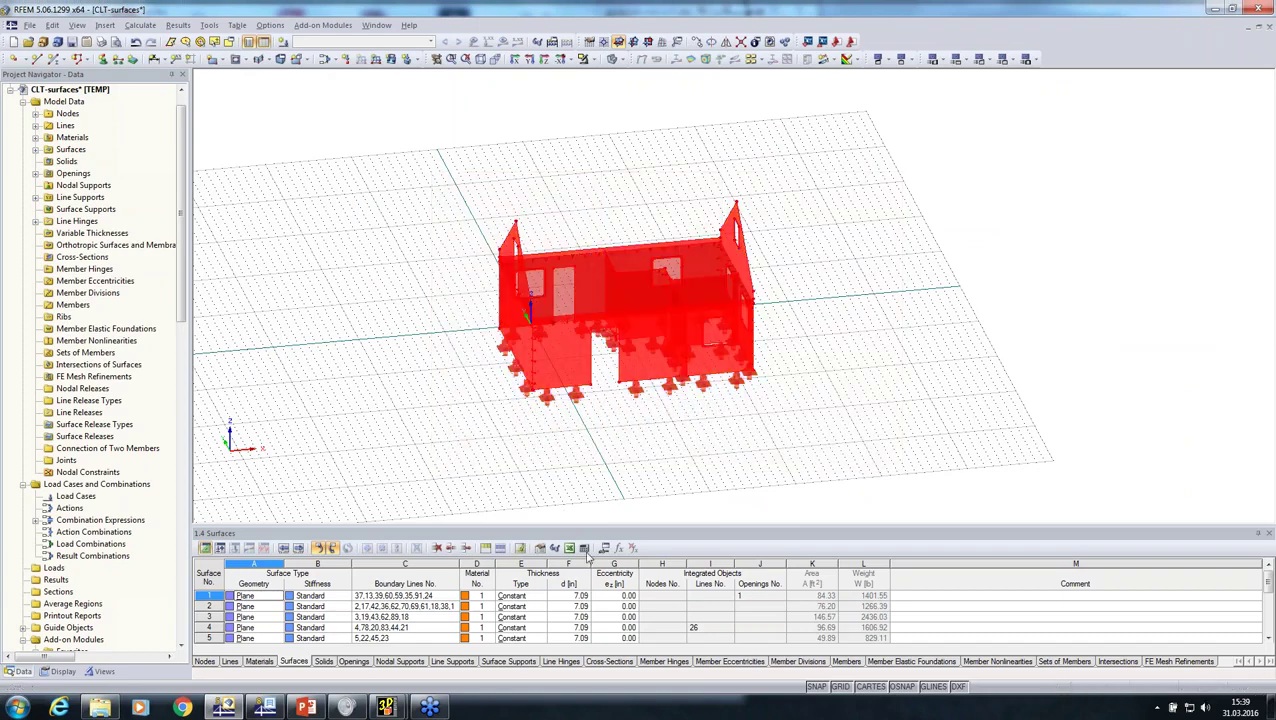
click(102, 671)
right_click(65, 376)
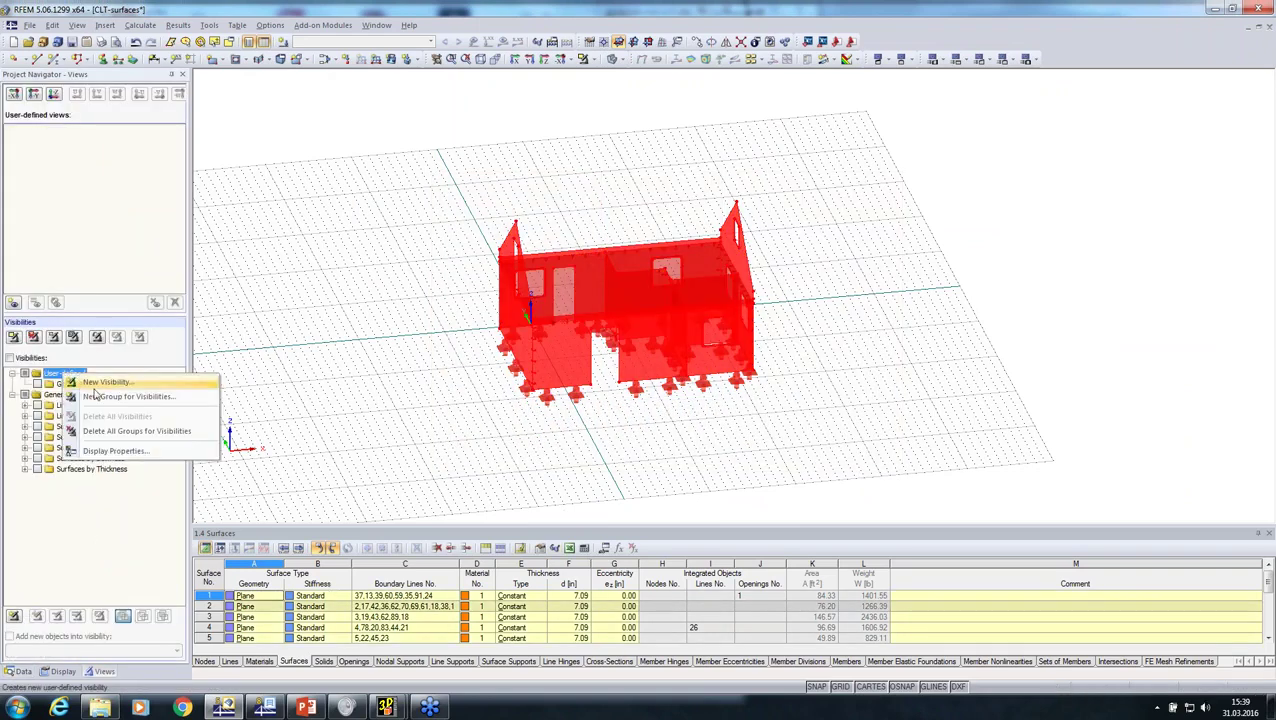
click(100, 385)
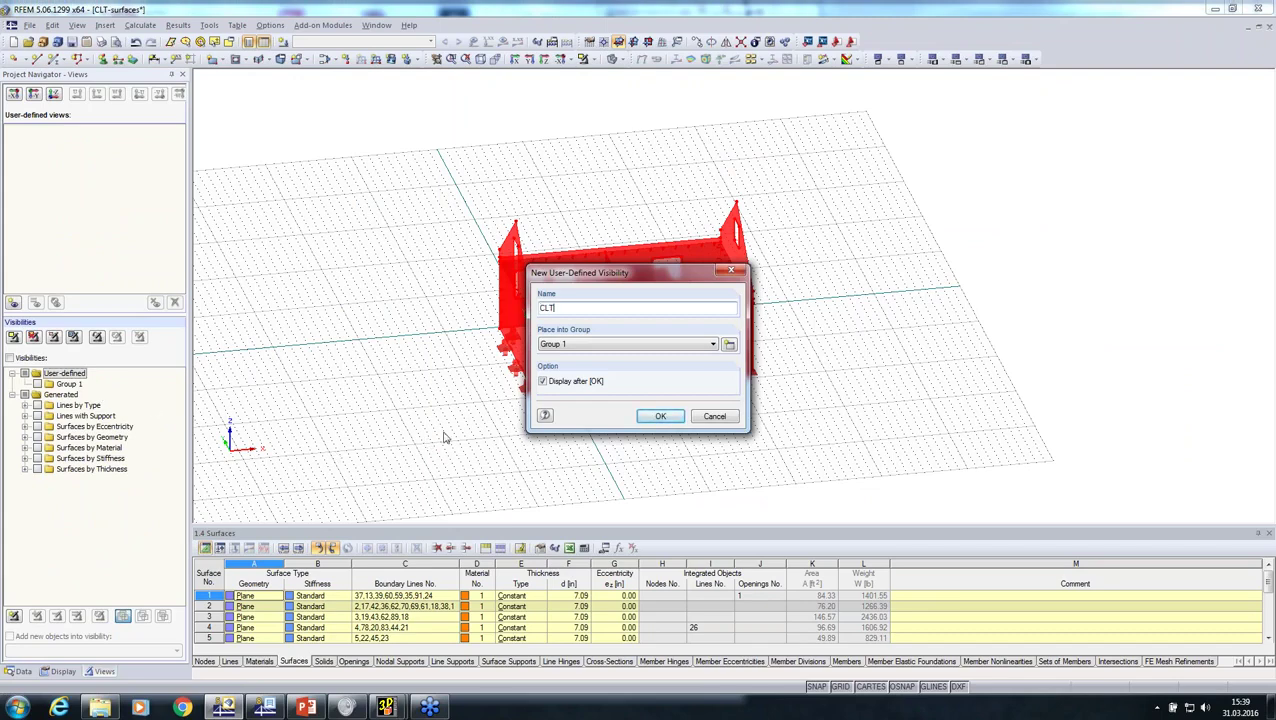
click(660, 417)
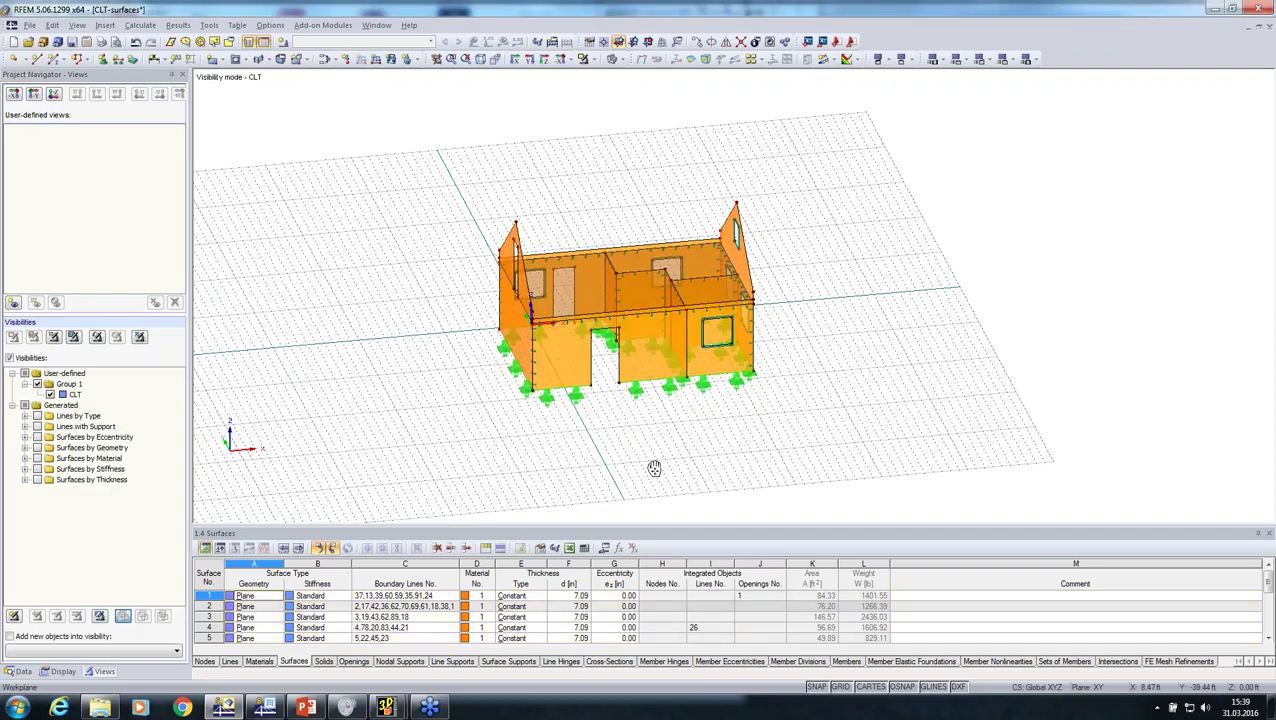
ctrl+middle_drag(652, 467, 472, 437)
- Import balcony.stp in DSTV format as a new model named balcony, without automatic creation of combinations
click(19, 671)
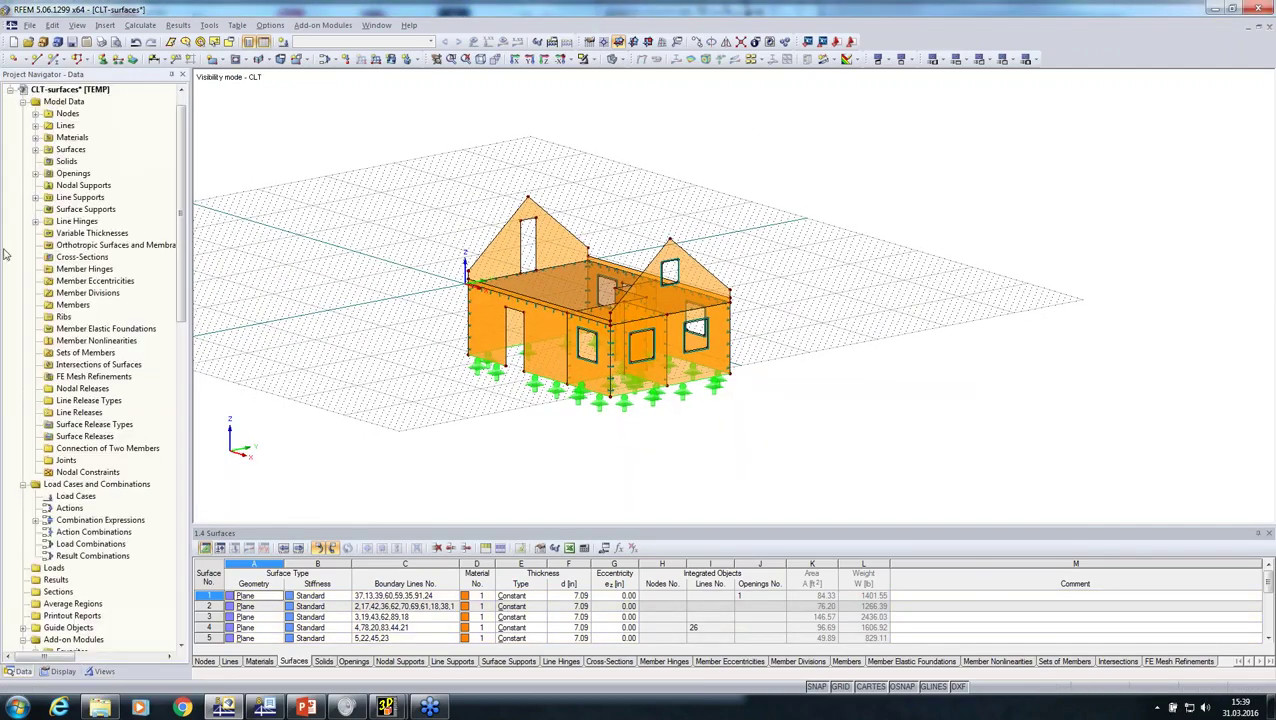
click(30, 25)
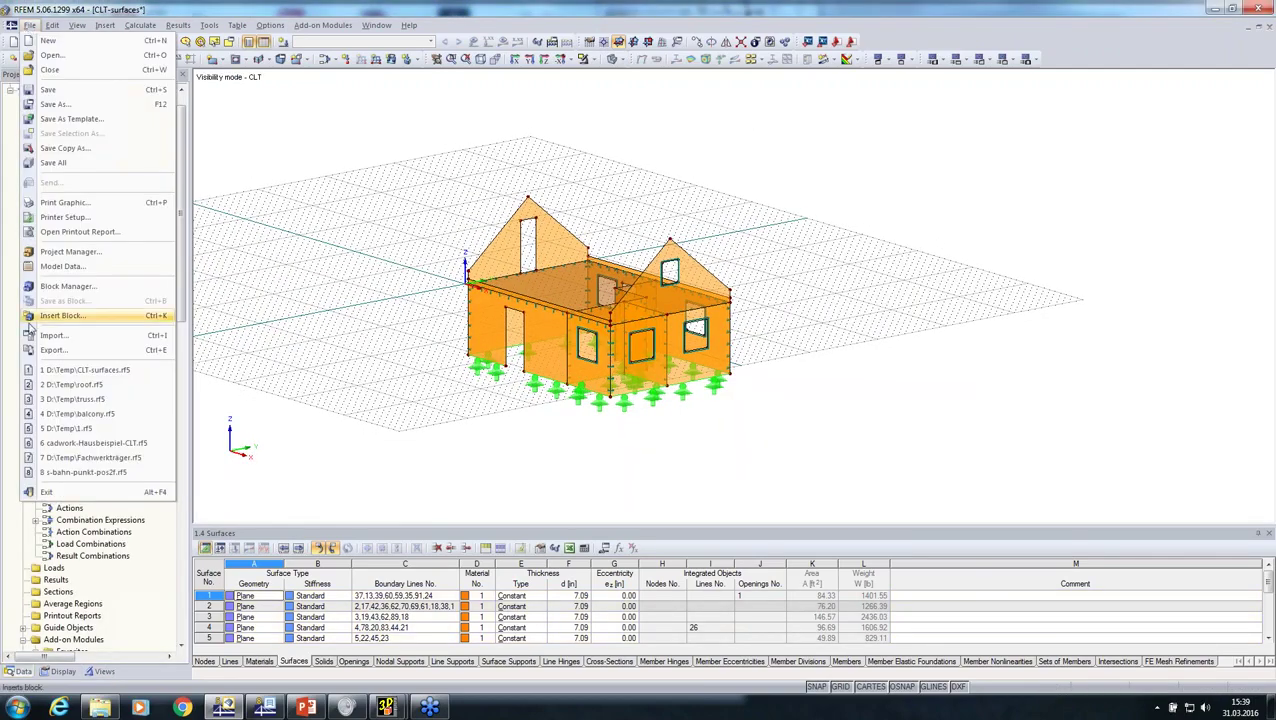
click(55, 337)
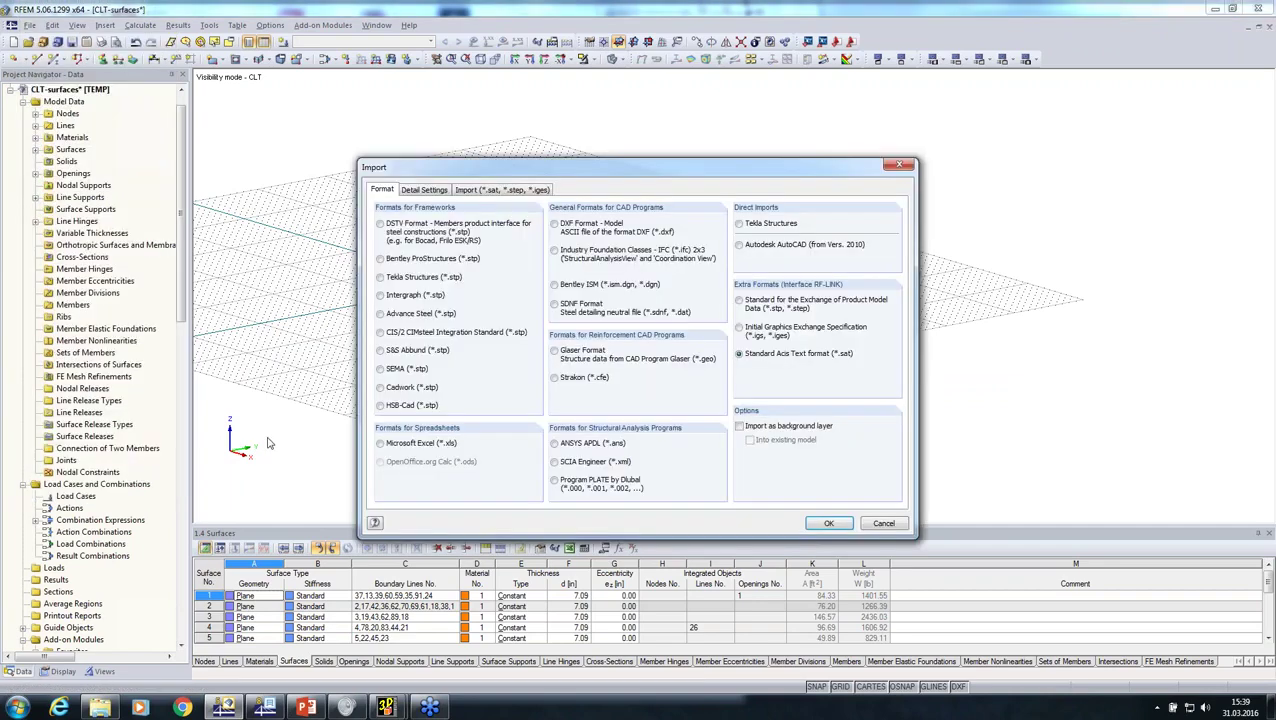
click(380, 224)
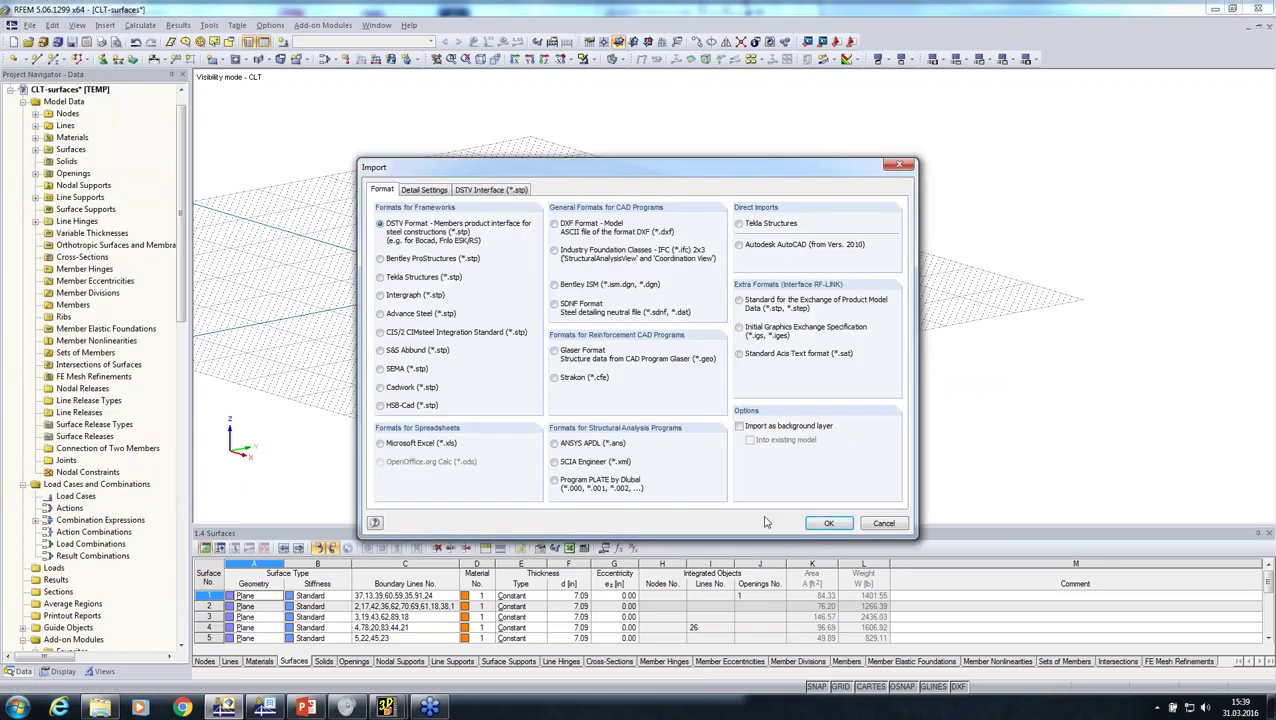
click(829, 523)
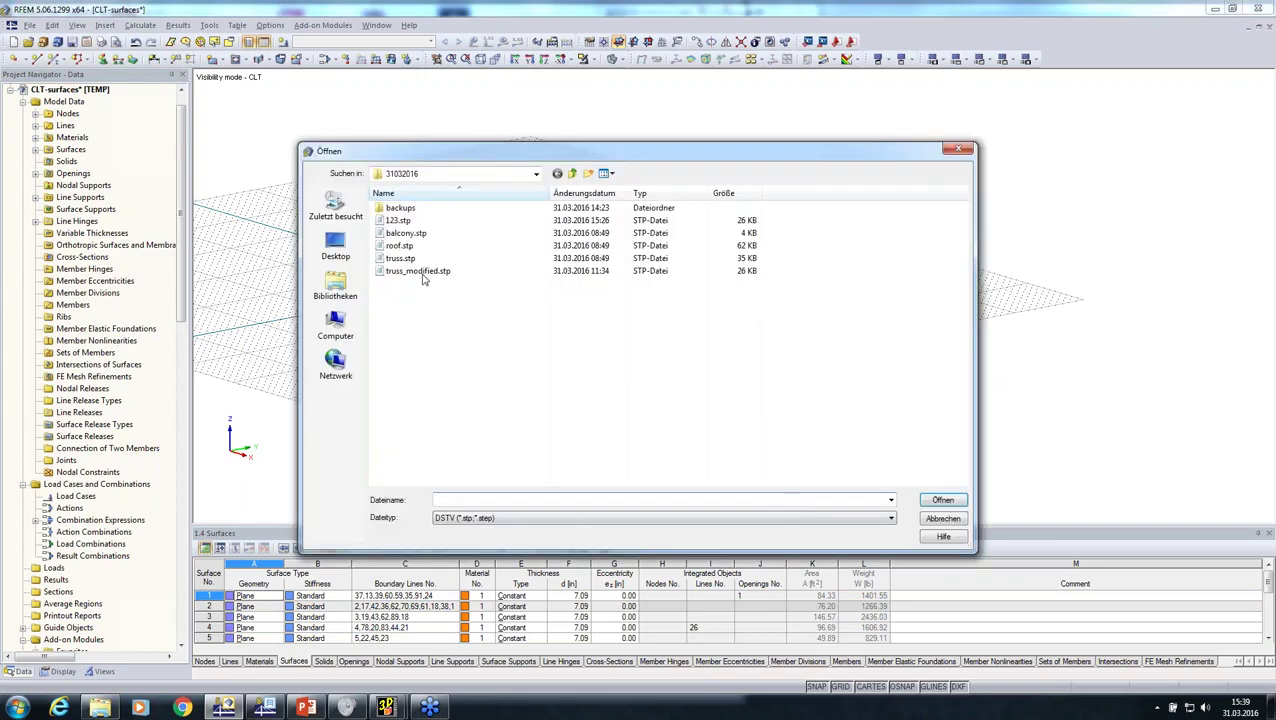
click(405, 233)
click(940, 502)
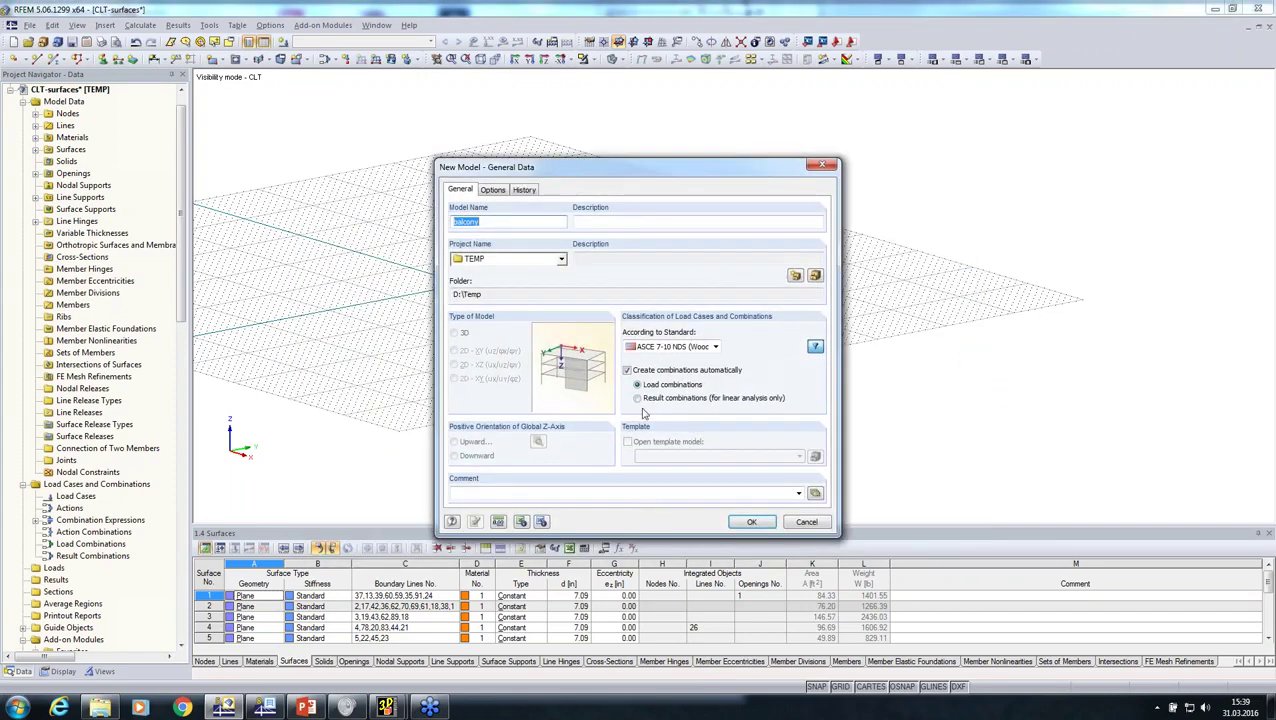
click(627, 371)
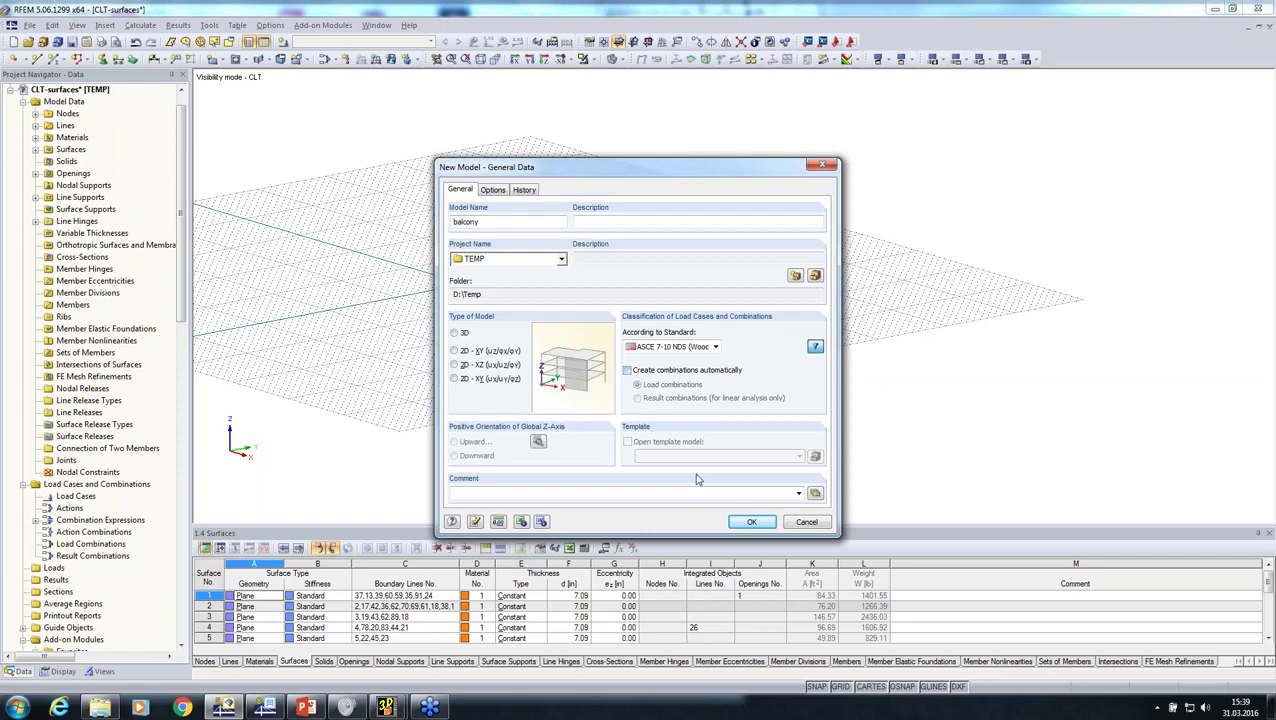
click(752, 522)
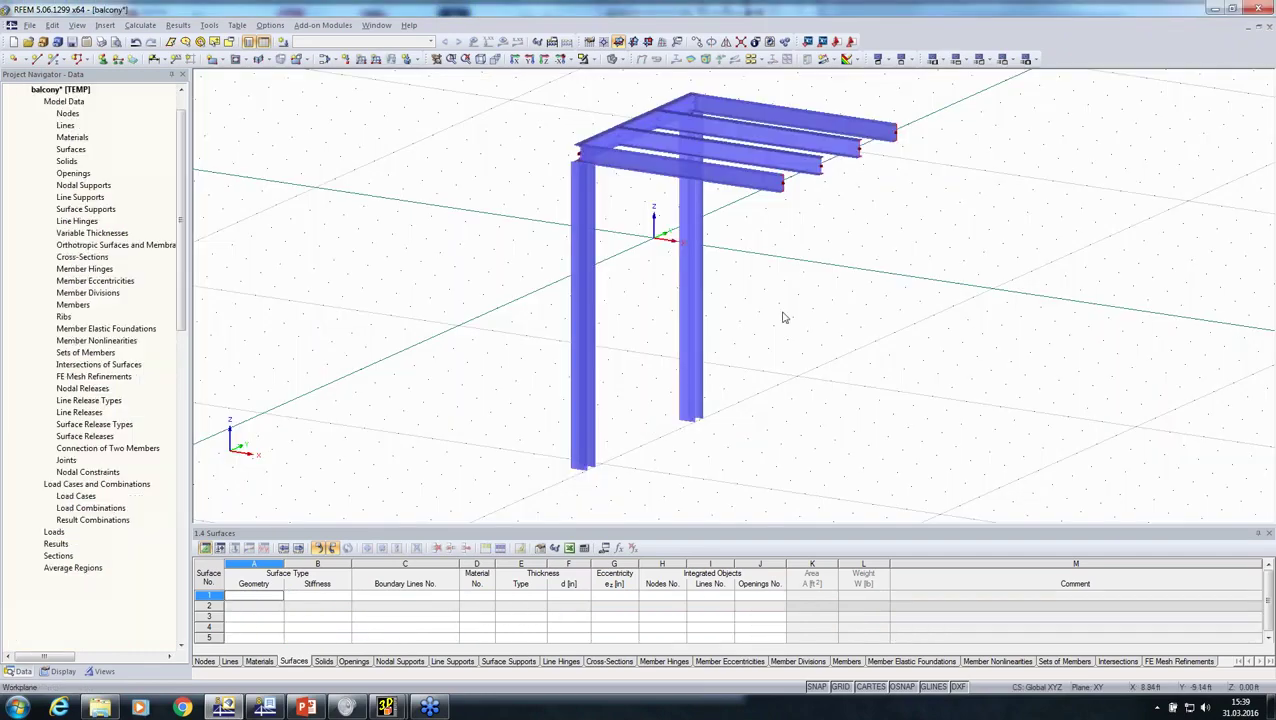
- Display the balcony as a wireframe and extend both columns at member end j to the next member or line
ctrl+middle_drag(785, 317, 527, 245)
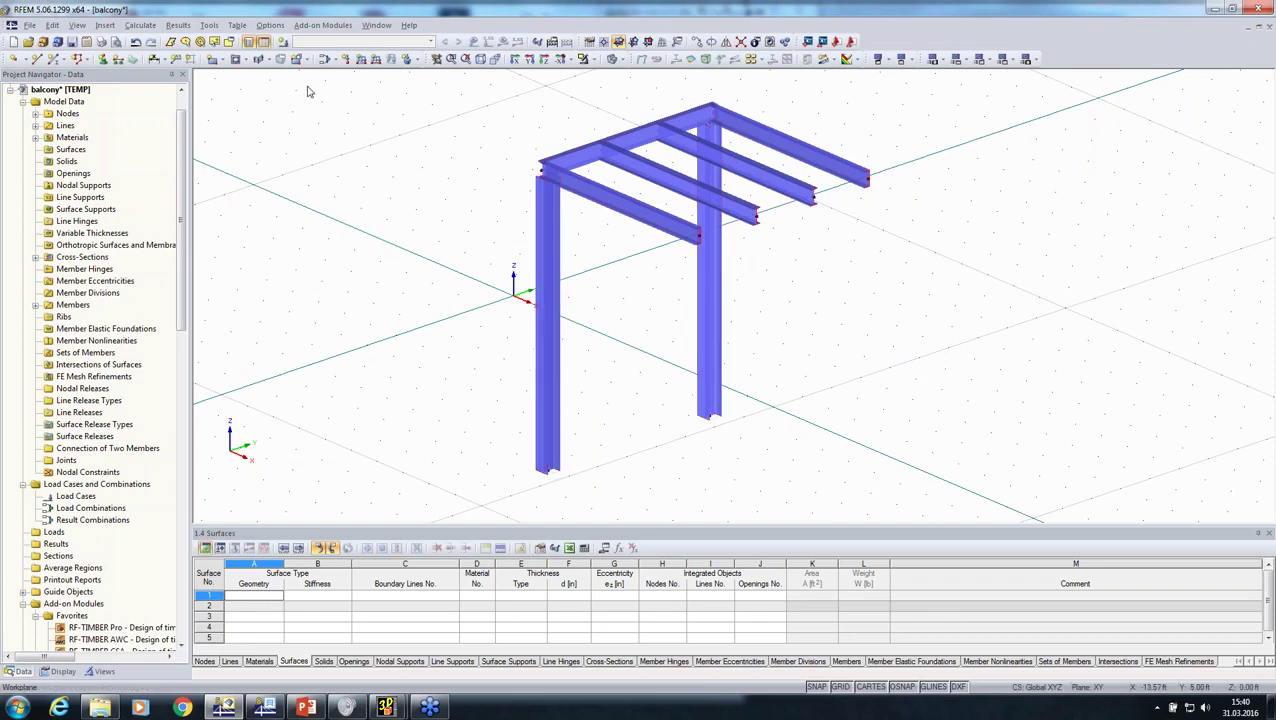
click(613, 60)
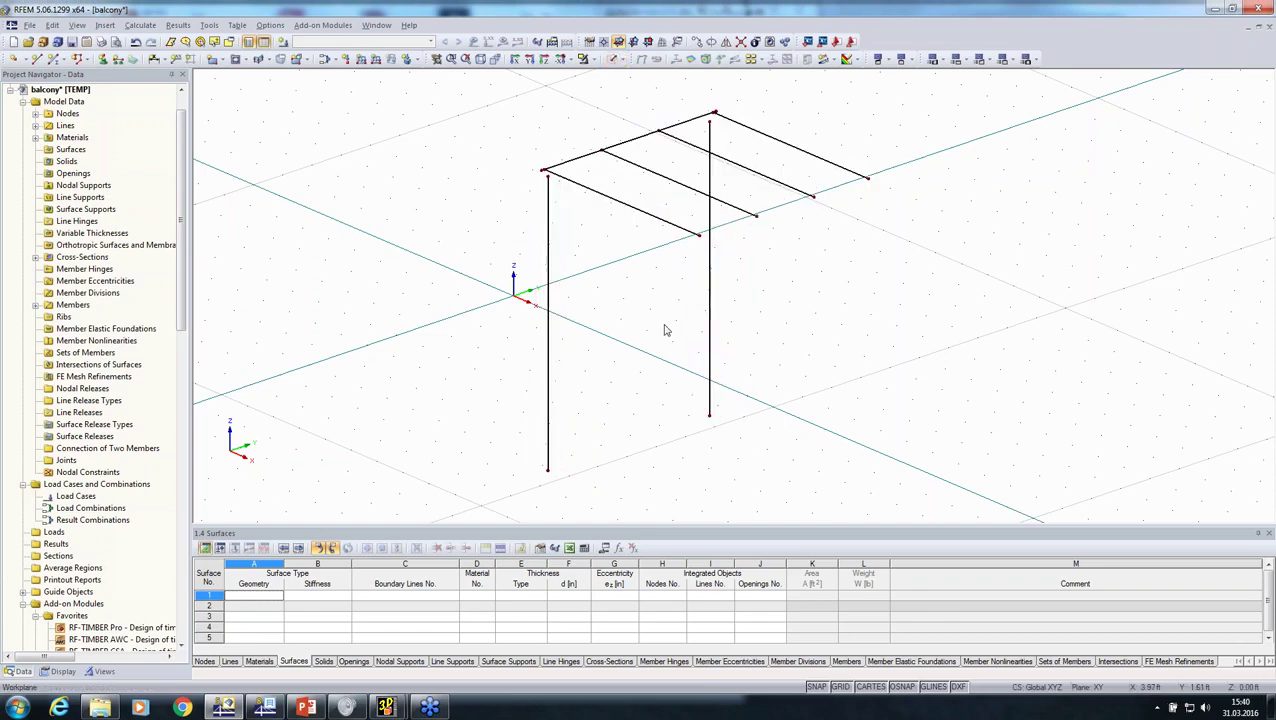
middle_drag(666, 326, 637, 362)
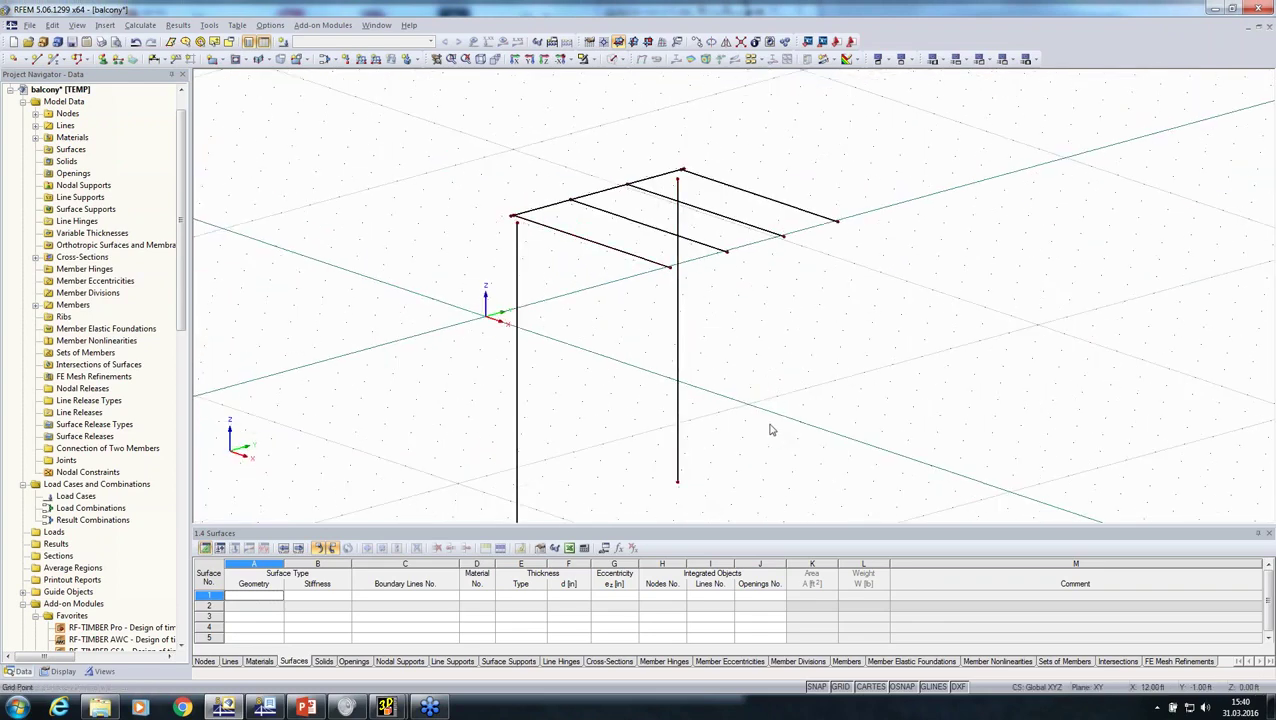
drag(772, 428, 442, 337)
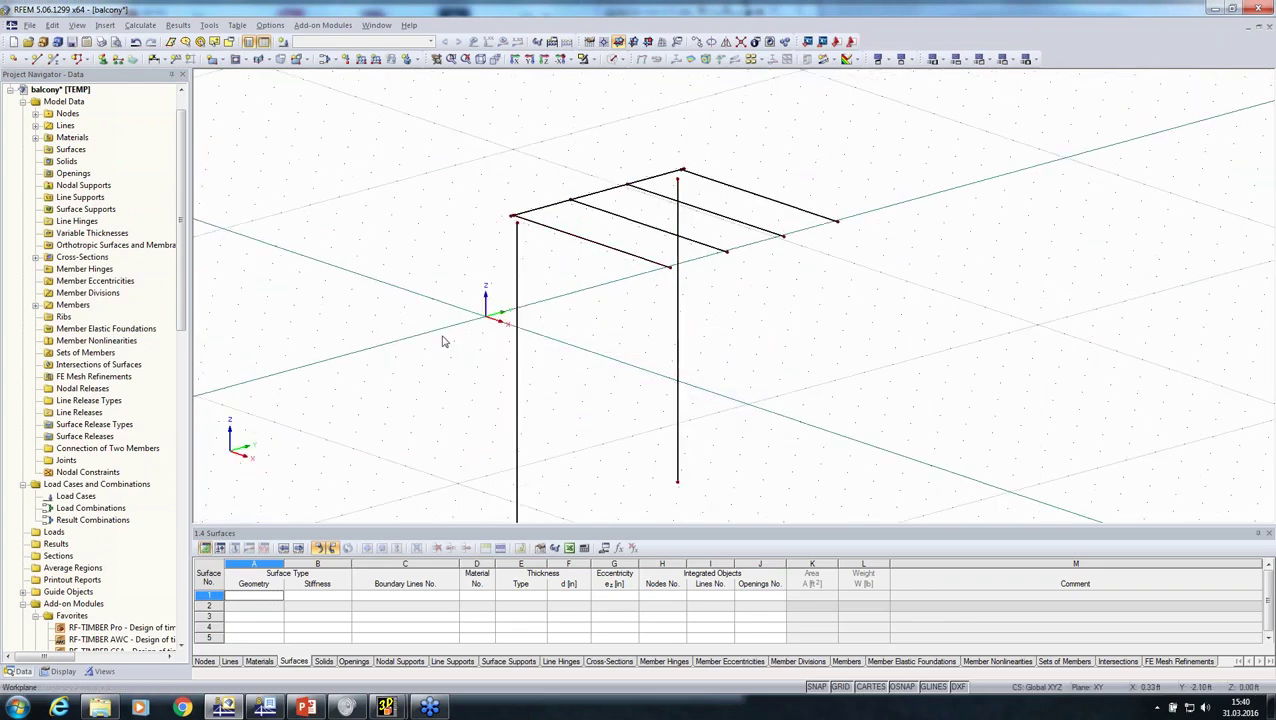
right_click(519, 345)
mouse_move(675, 364)
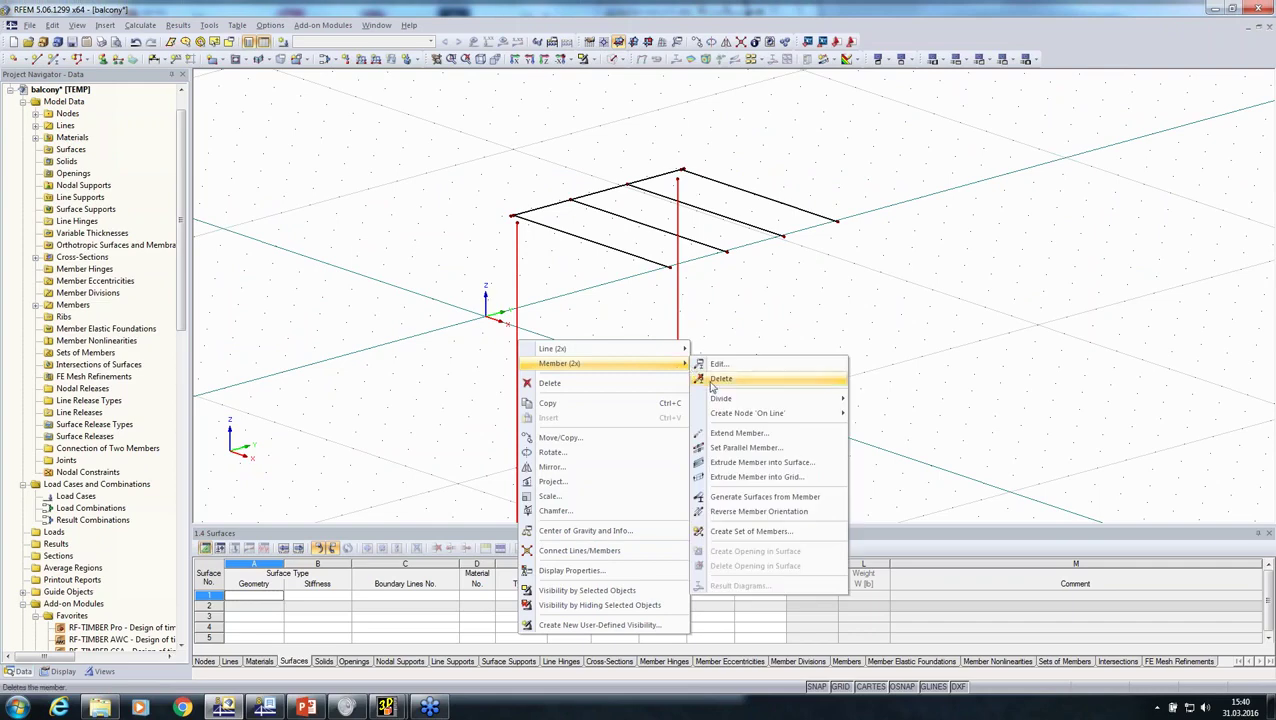
click(715, 436)
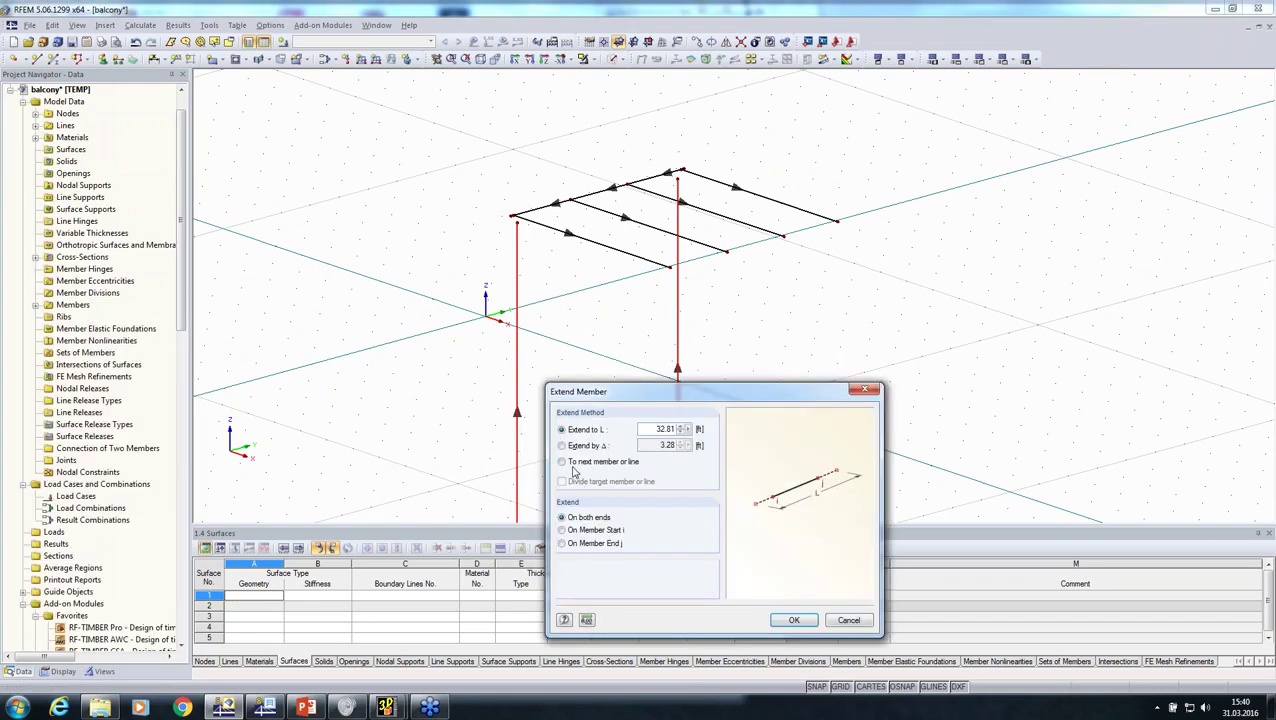
click(563, 462)
click(563, 543)
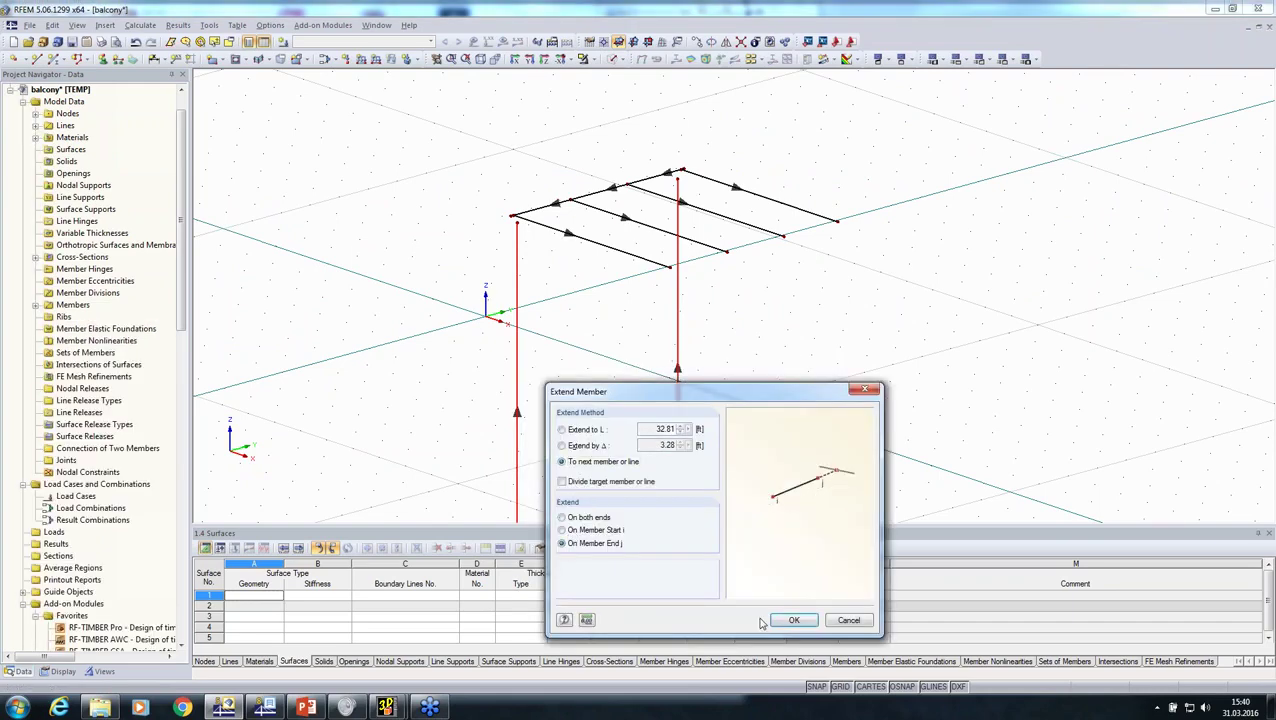
click(781, 621)
- Connect the lines and members of the balcony frame with each other
click(774, 356)
ctrl+middle_drag(776, 352, 708, 312)
scroll(706, 308, down, 2)
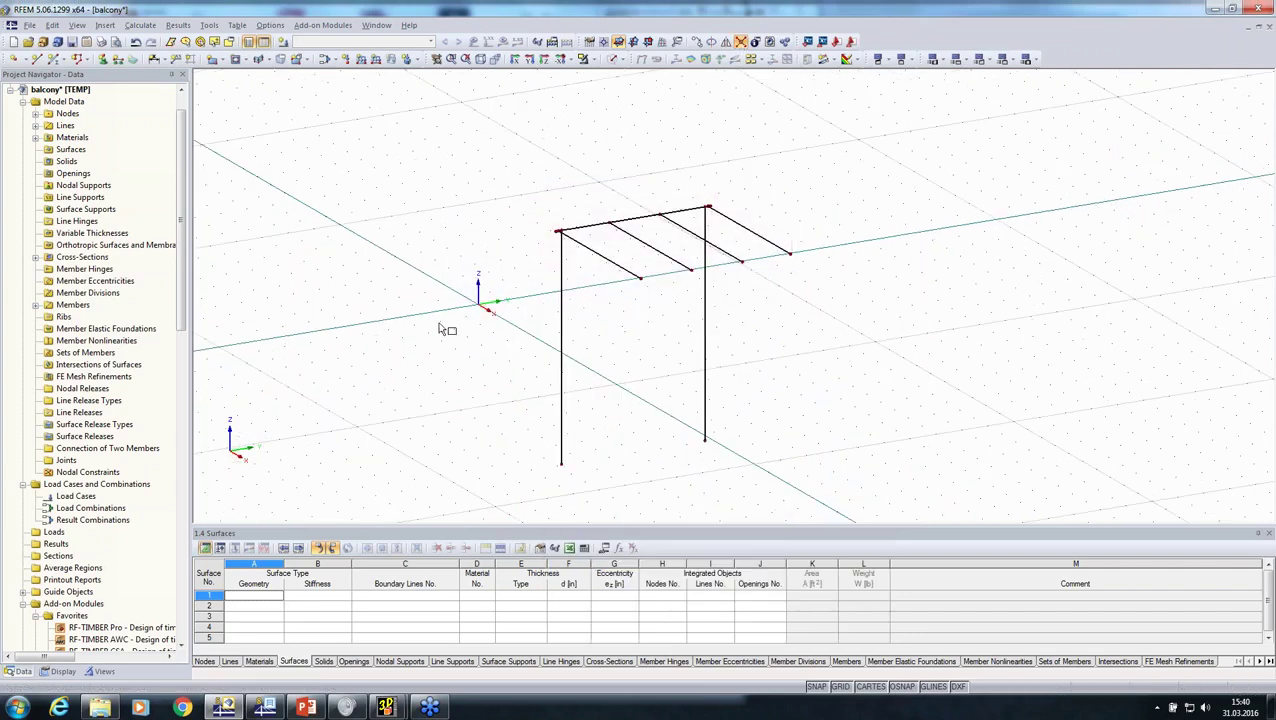
middle_drag(454, 345, 362, 253)
- Assign nodal supports to the base nodes of both balcony columns
click(103, 59)
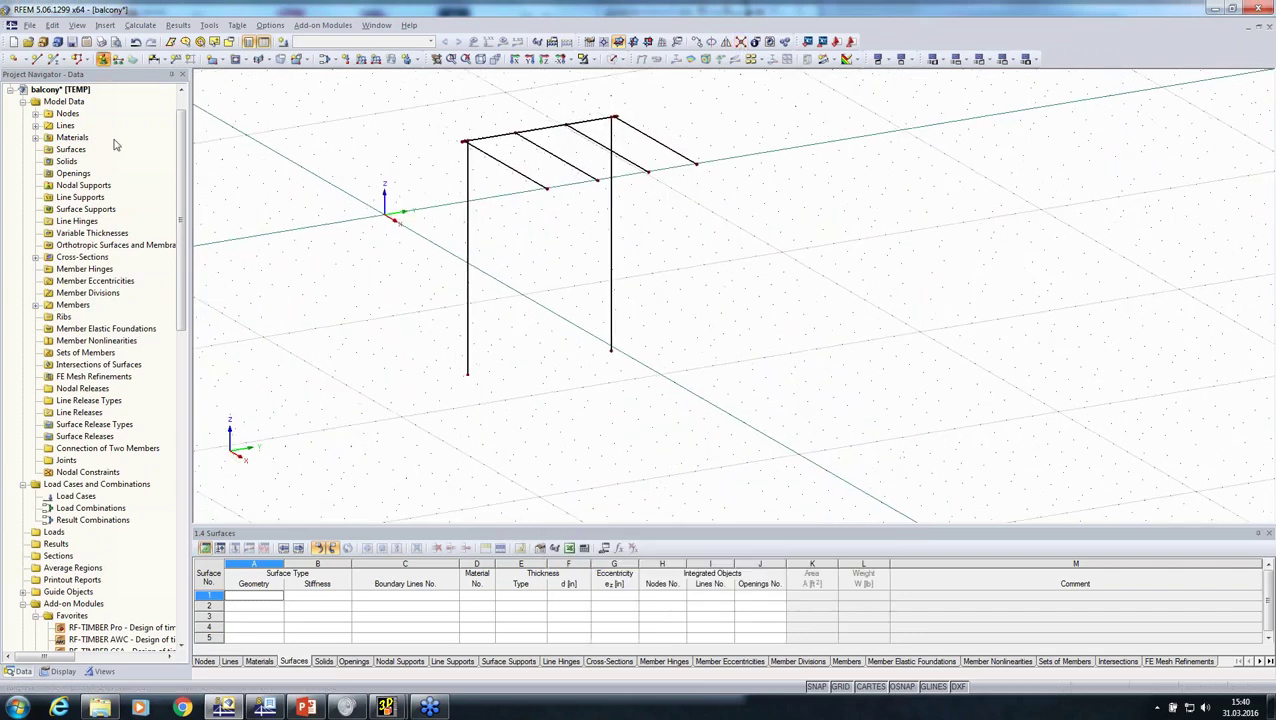
click(753, 460)
drag(790, 460, 444, 258)
key(Escape)
- Copy the complete balcony frame with its supports and paste it into the CLT-surfaces model
middle_drag(366, 358, 374, 440)
ctrl+middle_drag(374, 440, 440, 438)
scroll(390, 144, down, 2)
drag(388, 140, 642, 434)
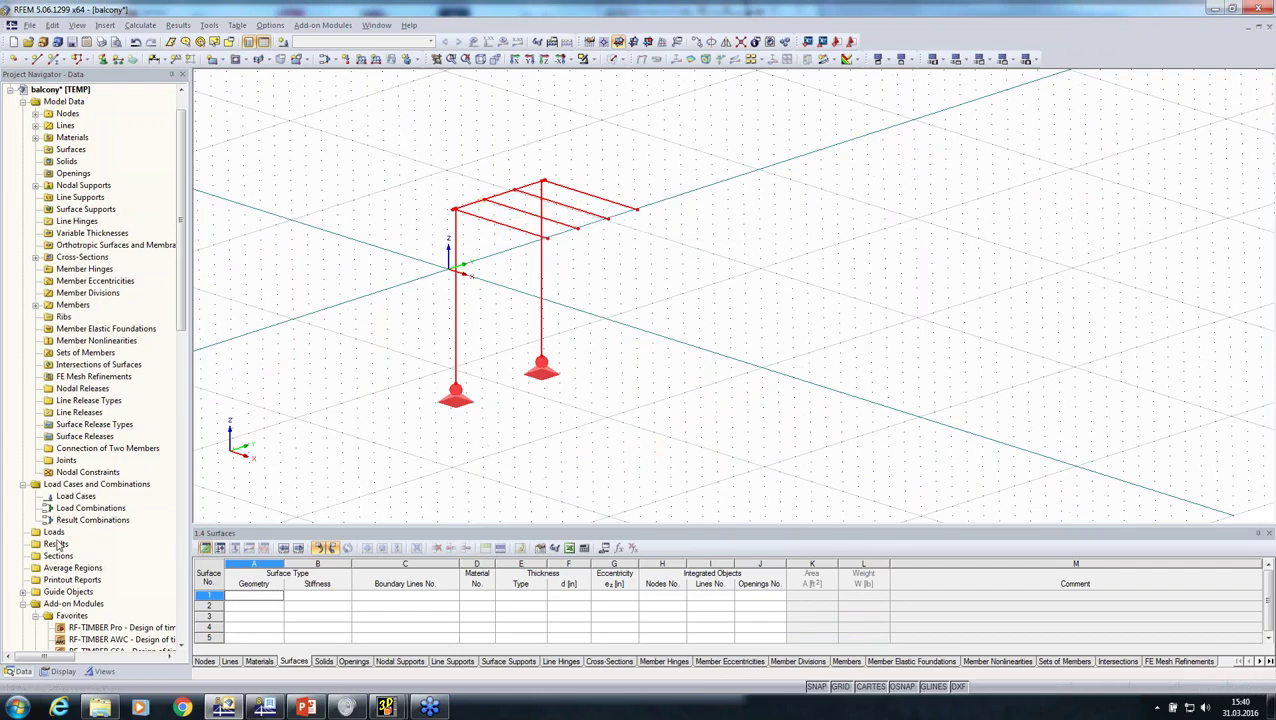
click(10, 90)
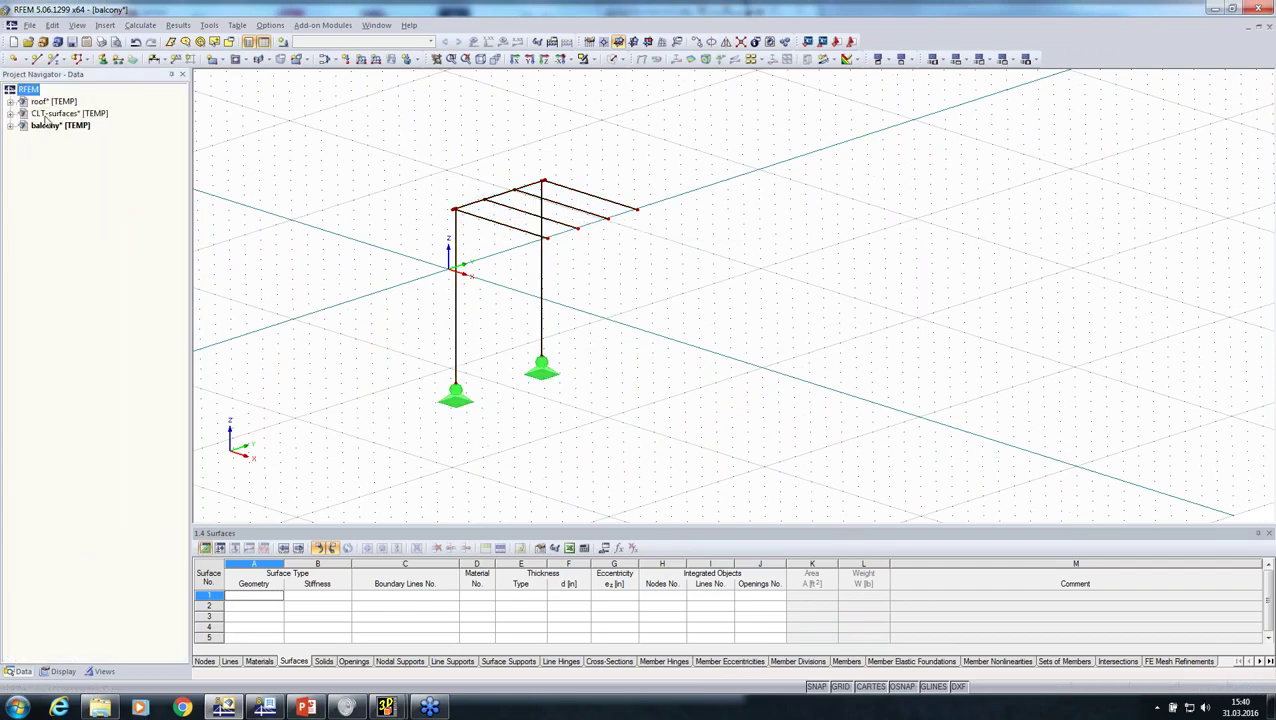
double_click(60, 113)
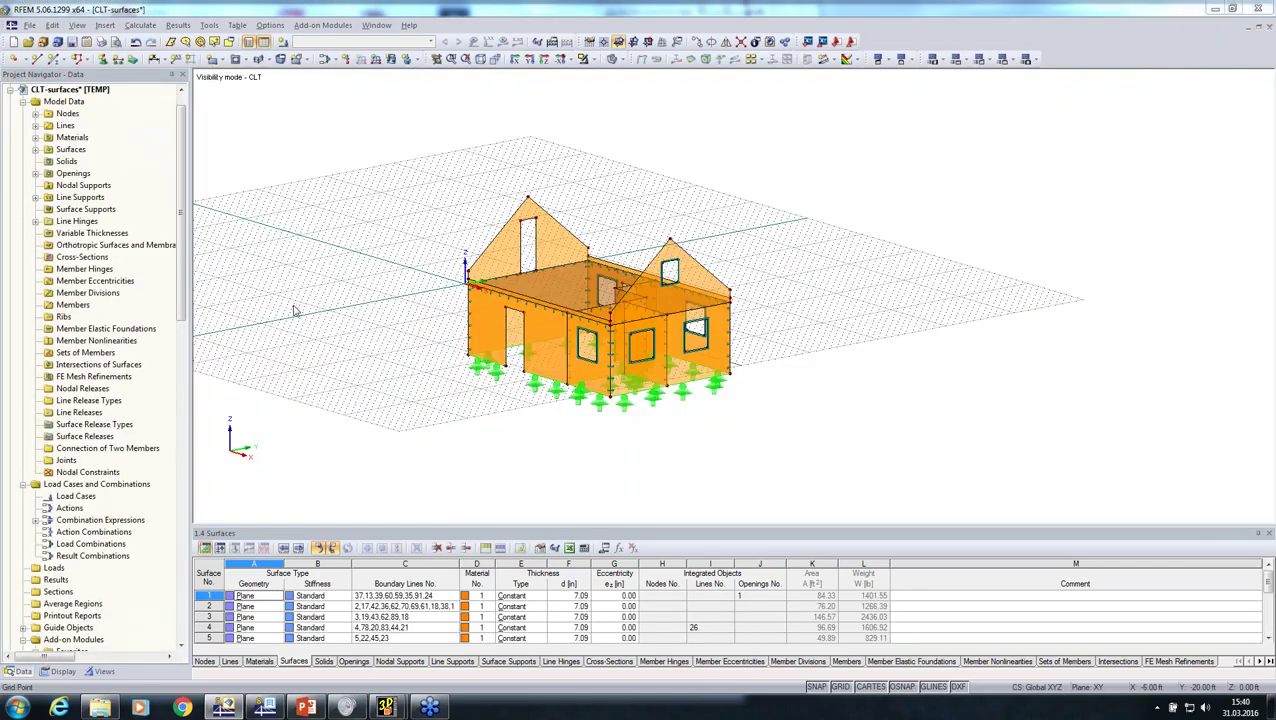
key(ctrl+v)
click(669, 422)
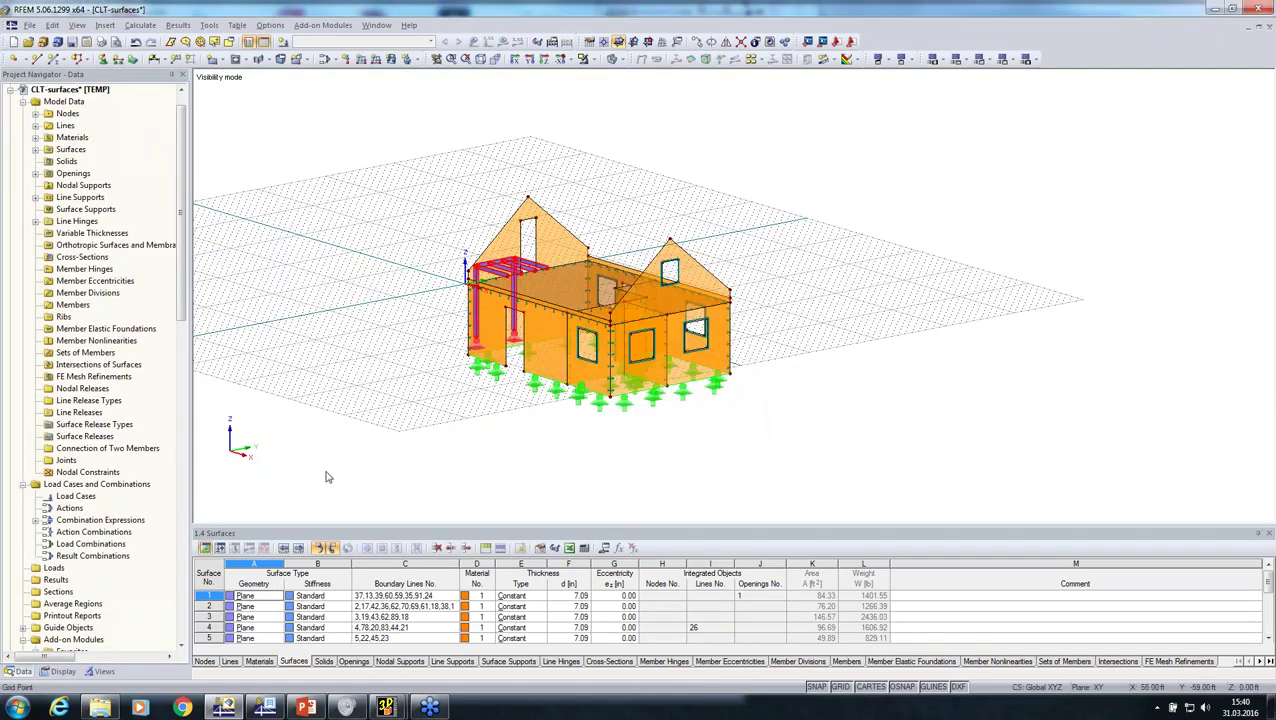
- Save the pasted balcony frame as a user-defined visibility named Balcony in Group 1
click(103, 672)
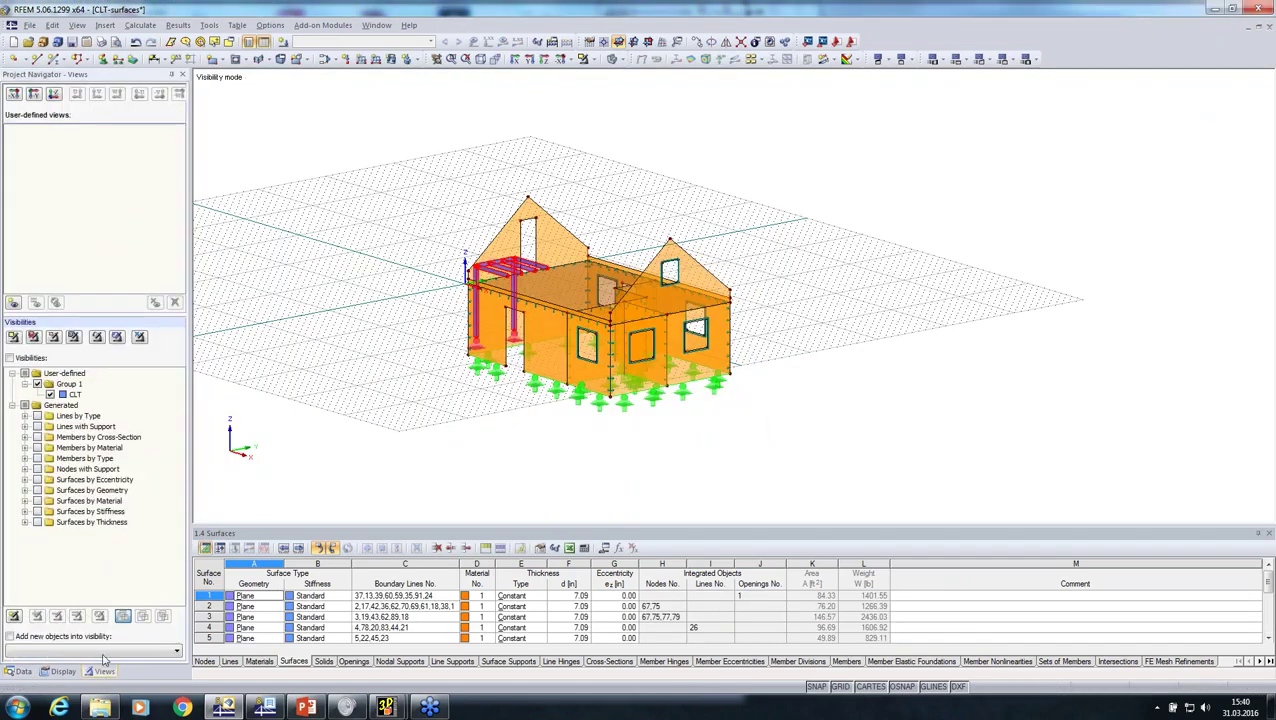
right_click(72, 393)
click(92, 396)
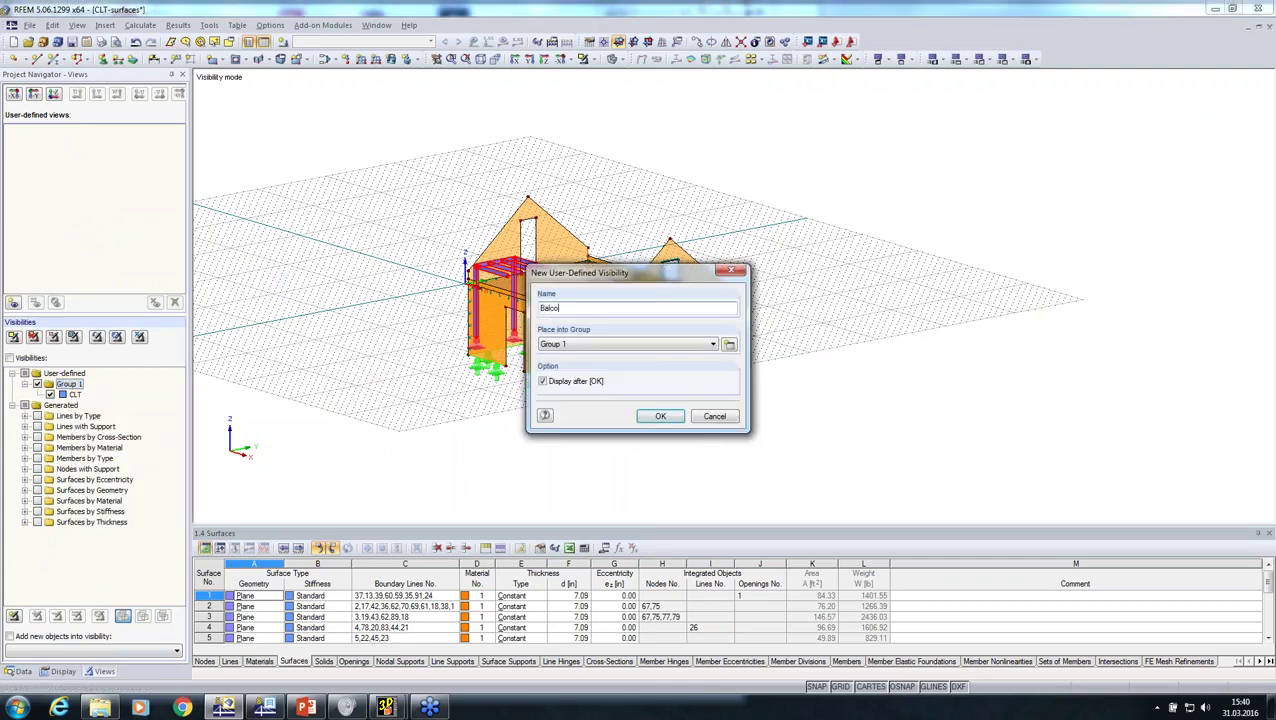
text(Balcony)
key(Return)
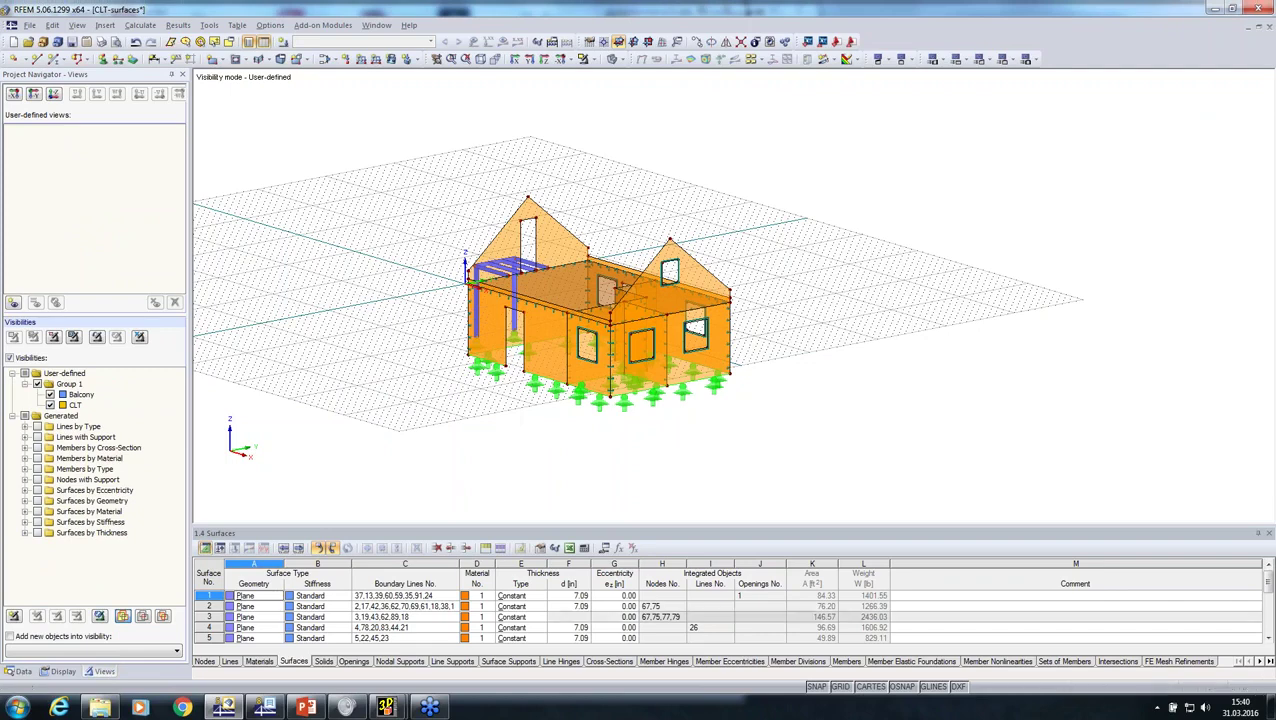
- Check the CLT and Balcony visibilities by hiding and showing each in turn, and examine the balcony in front of the gable
click(50, 405)
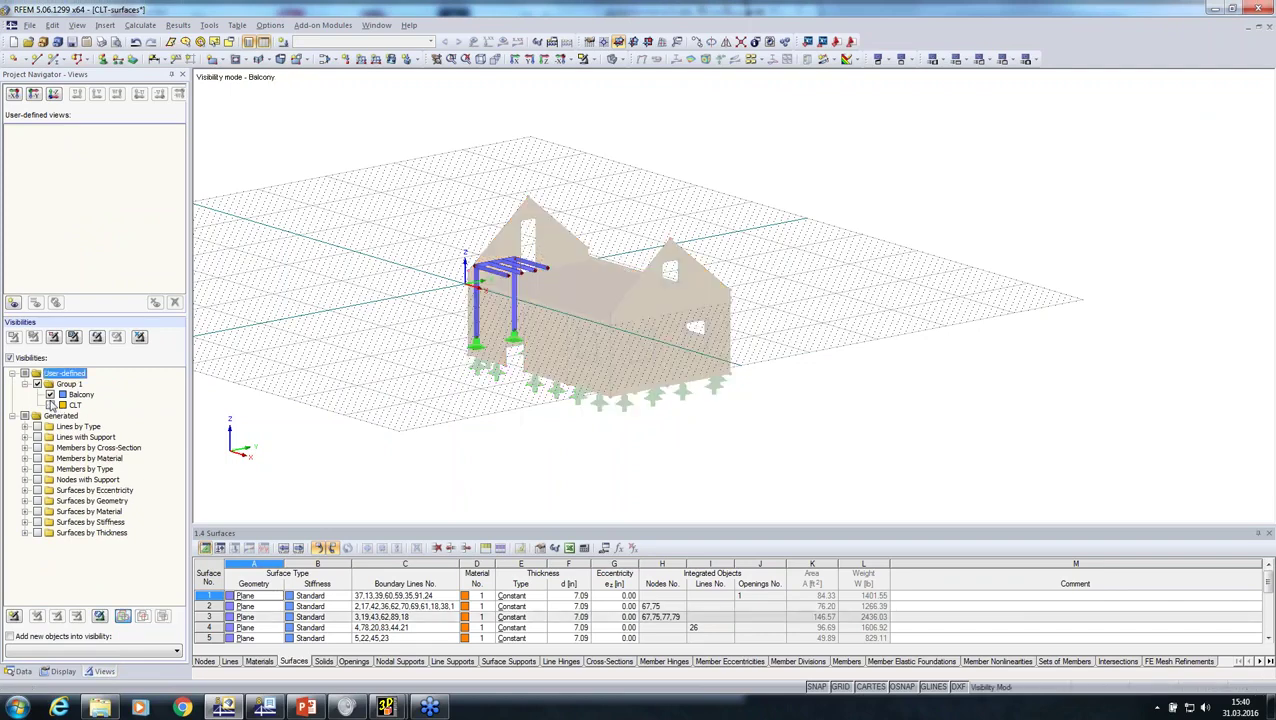
click(50, 405)
click(50, 395)
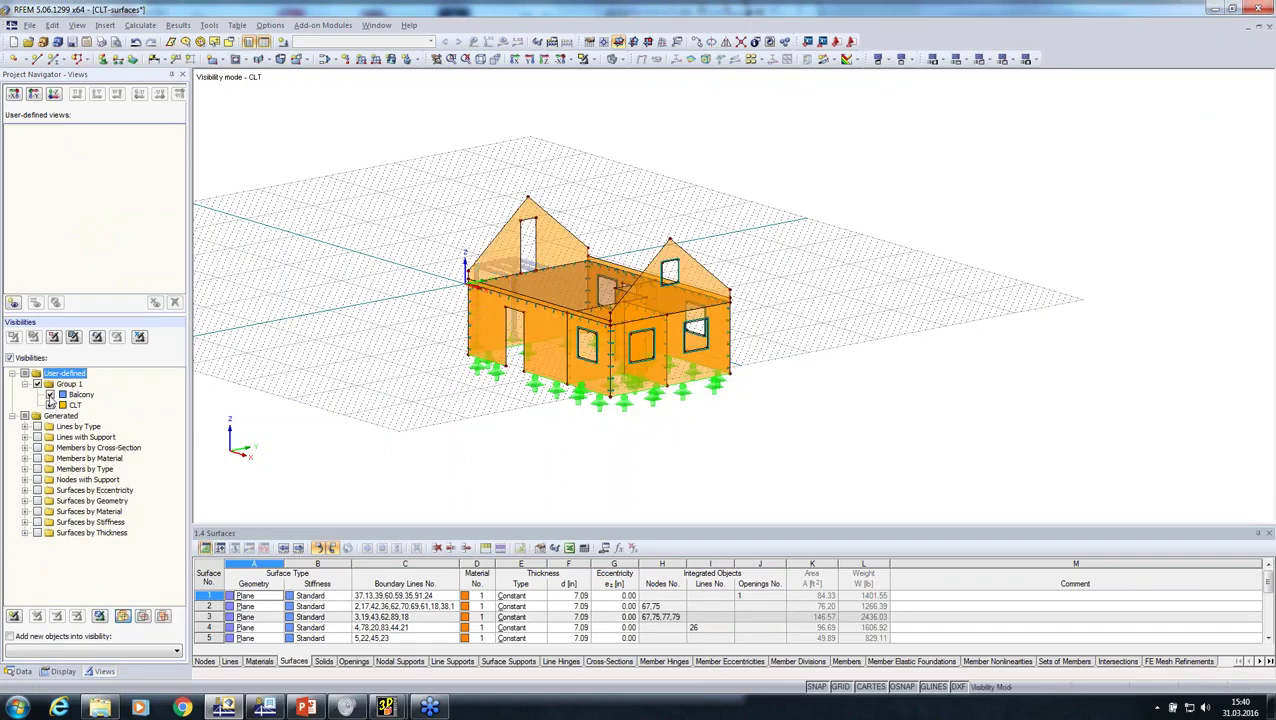
click(50, 395)
ctrl+middle_drag(700, 420, 820, 420)
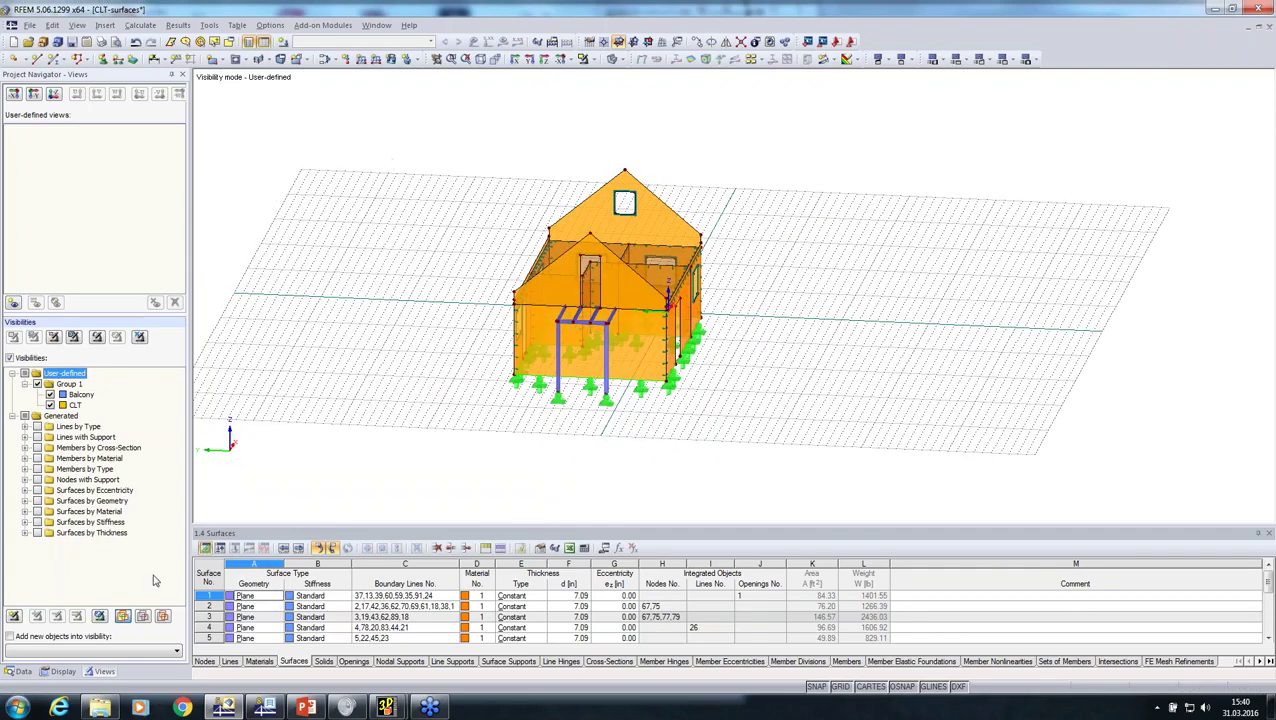
- Switch from the CLT-surfaces model to the roof model and bring the whole rafter structure into view
click(20, 671)
scroll(14, 174, up, 1)
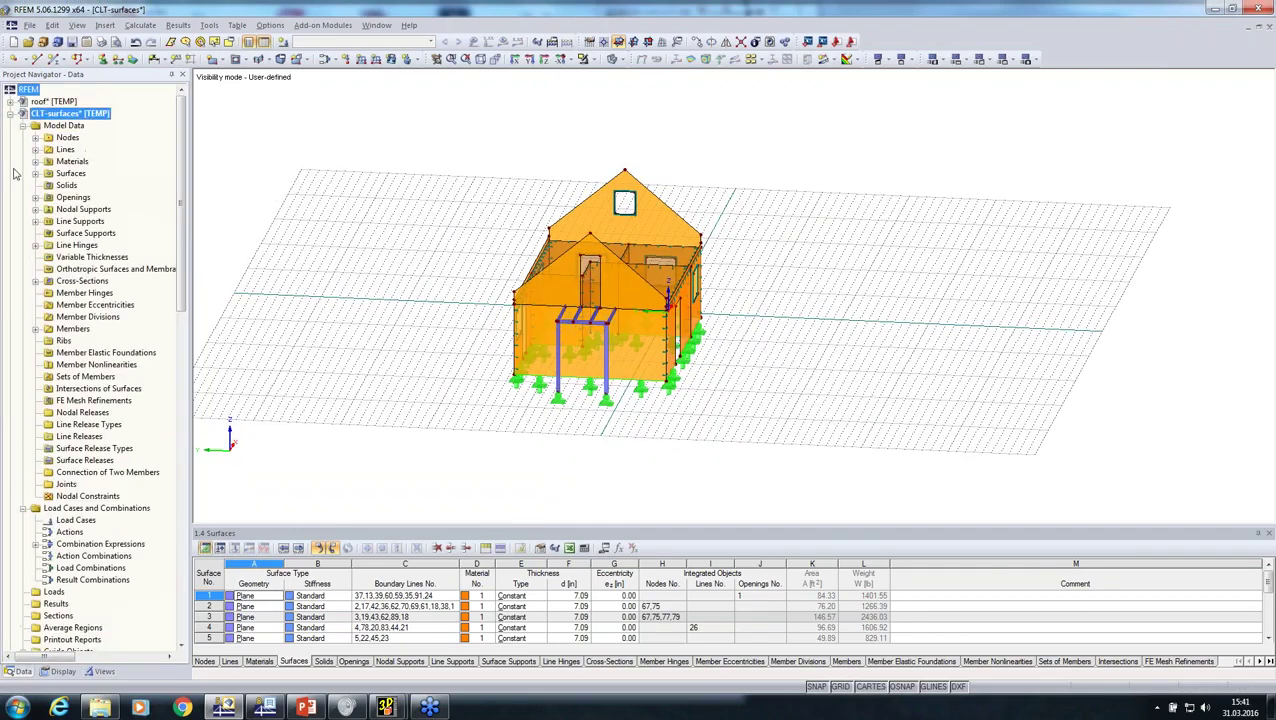
click(10, 115)
right_click(35, 103)
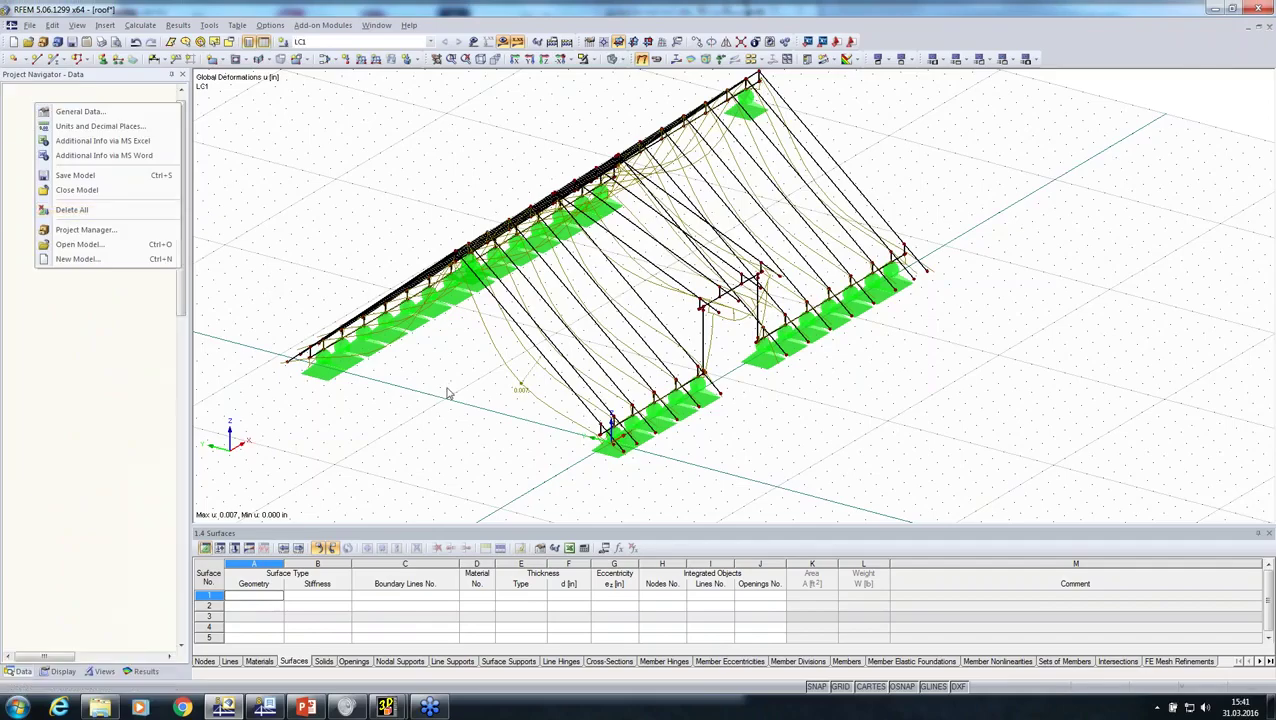
scroll(448, 390, down, 3)
ctrl+middle_drag(448, 386, 640, 325)
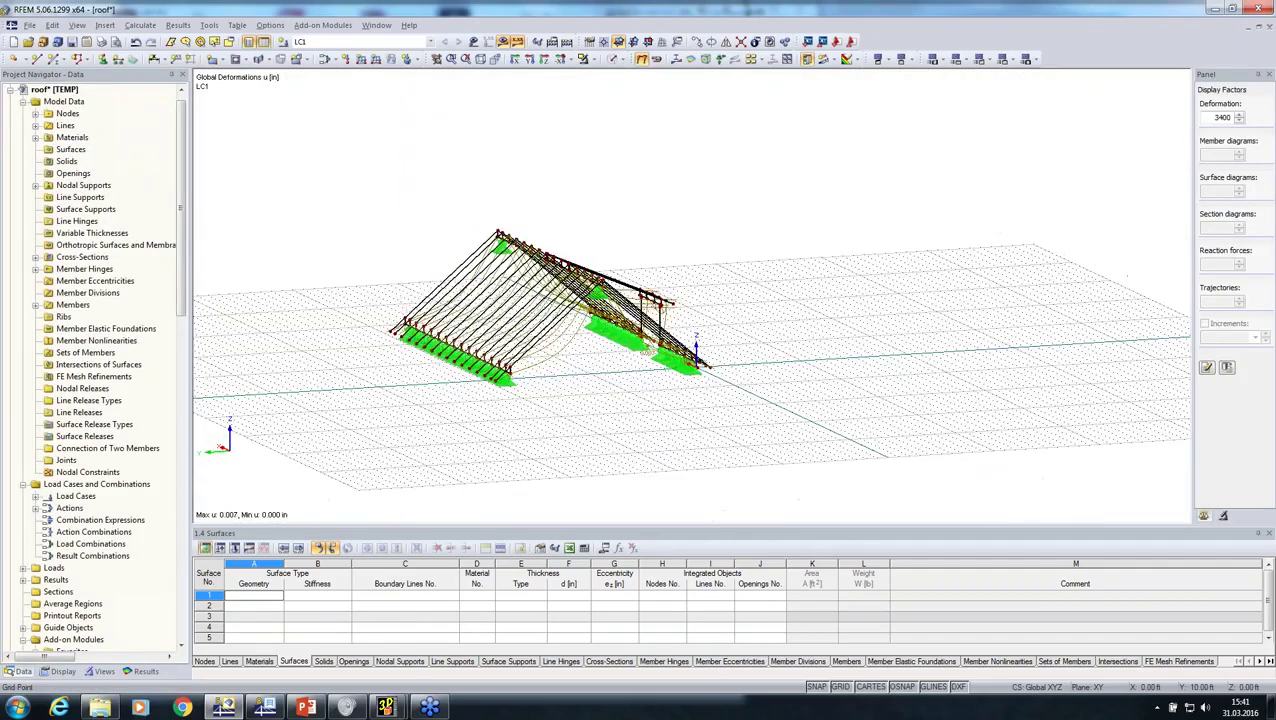
- Select the entire roof structure and delete all its nodal supports, accepting the loss of the calculation results
drag(402, 156, 828, 520)
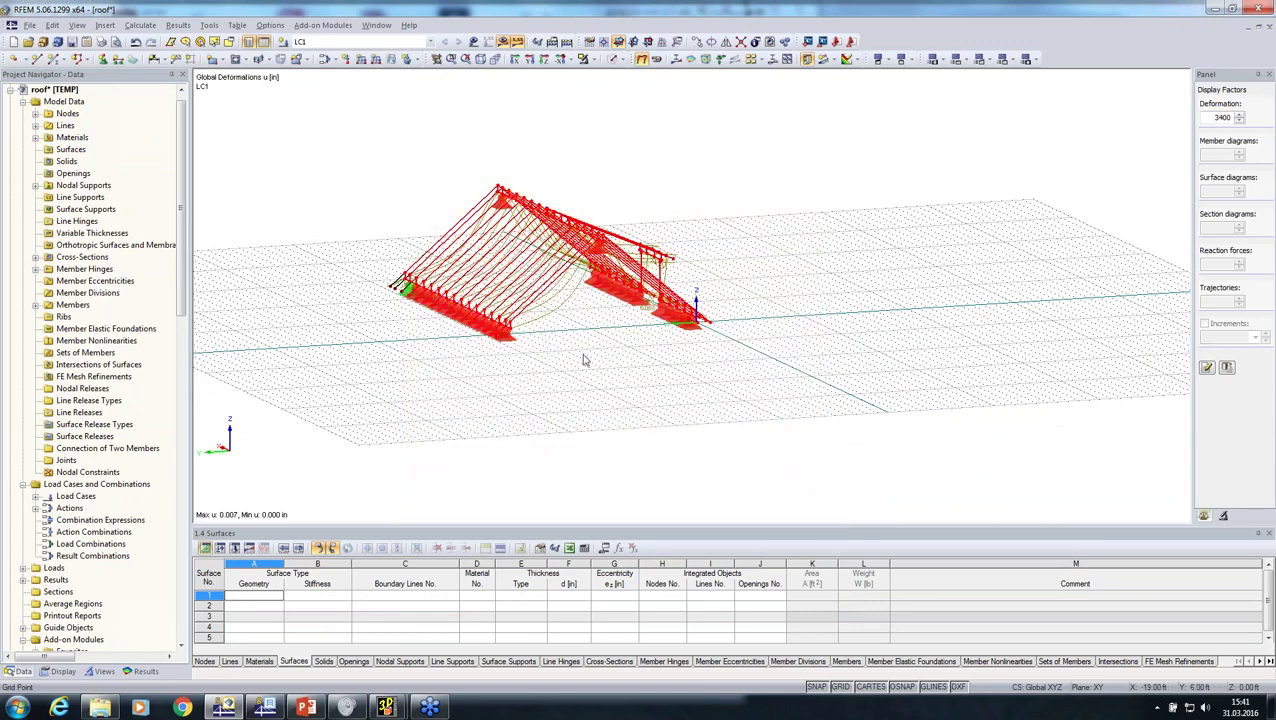
click(461, 424)
drag(326, 121, 922, 478)
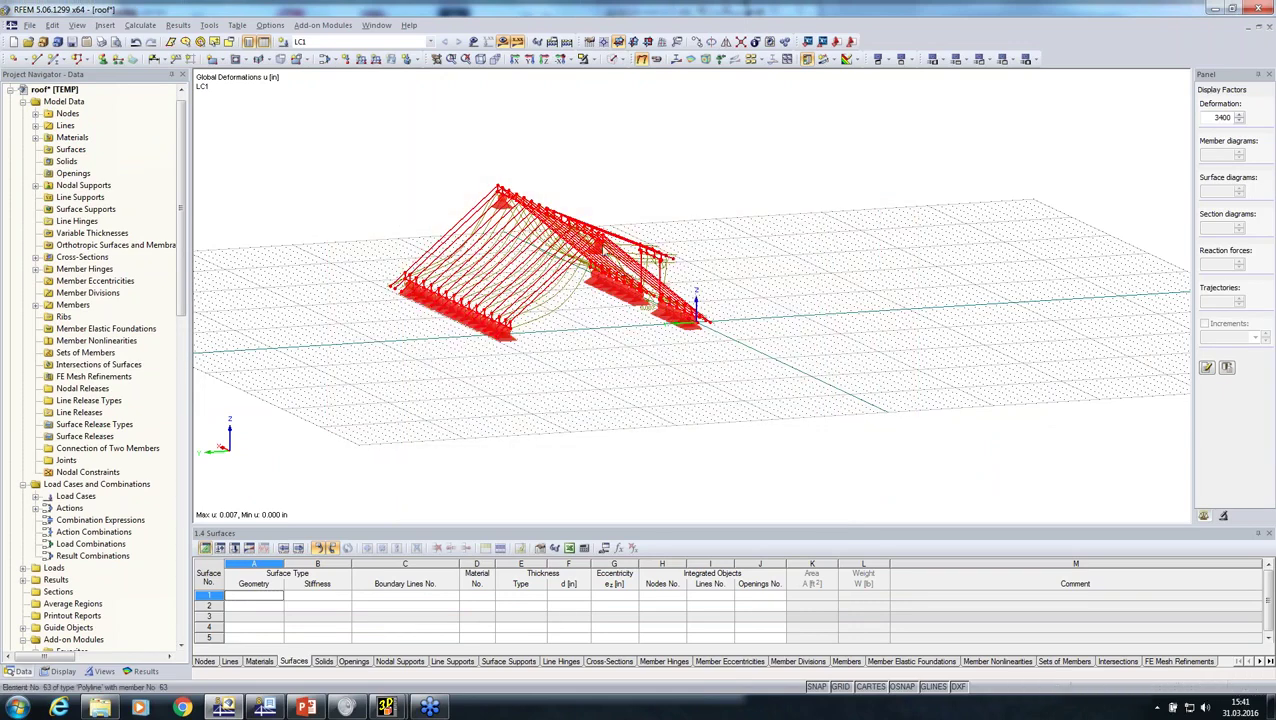
right_click(601, 240)
mouse_move(722, 276)
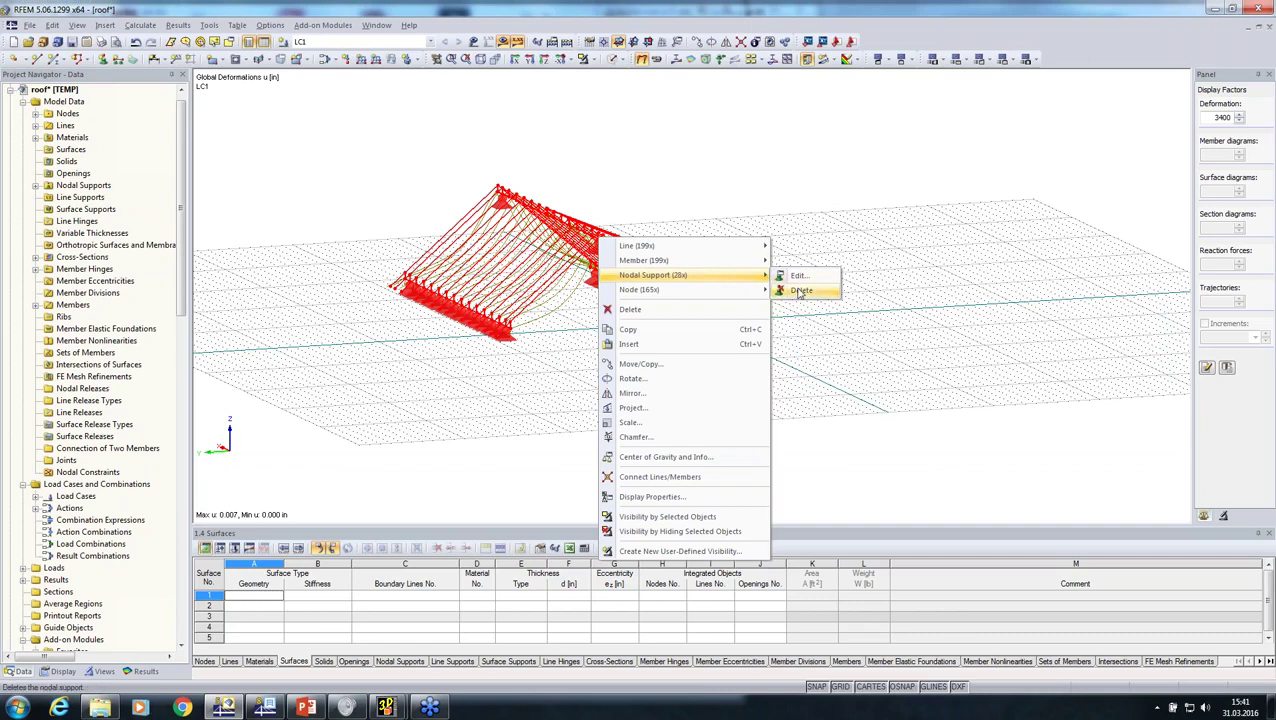
click(800, 290)
click(614, 379)
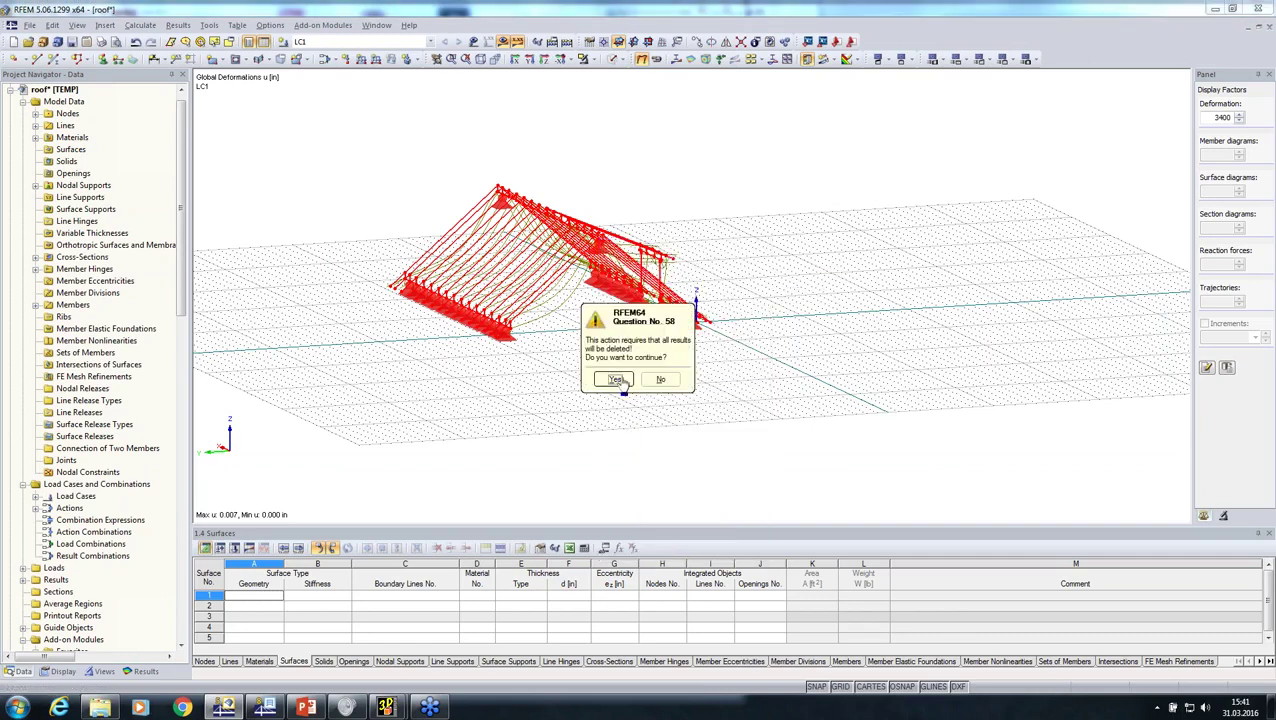
- Copy the complete roof structure and paste it into the CLT-surfaces model with the default offset
ctrl+middle_drag(755, 430, 662, 318)
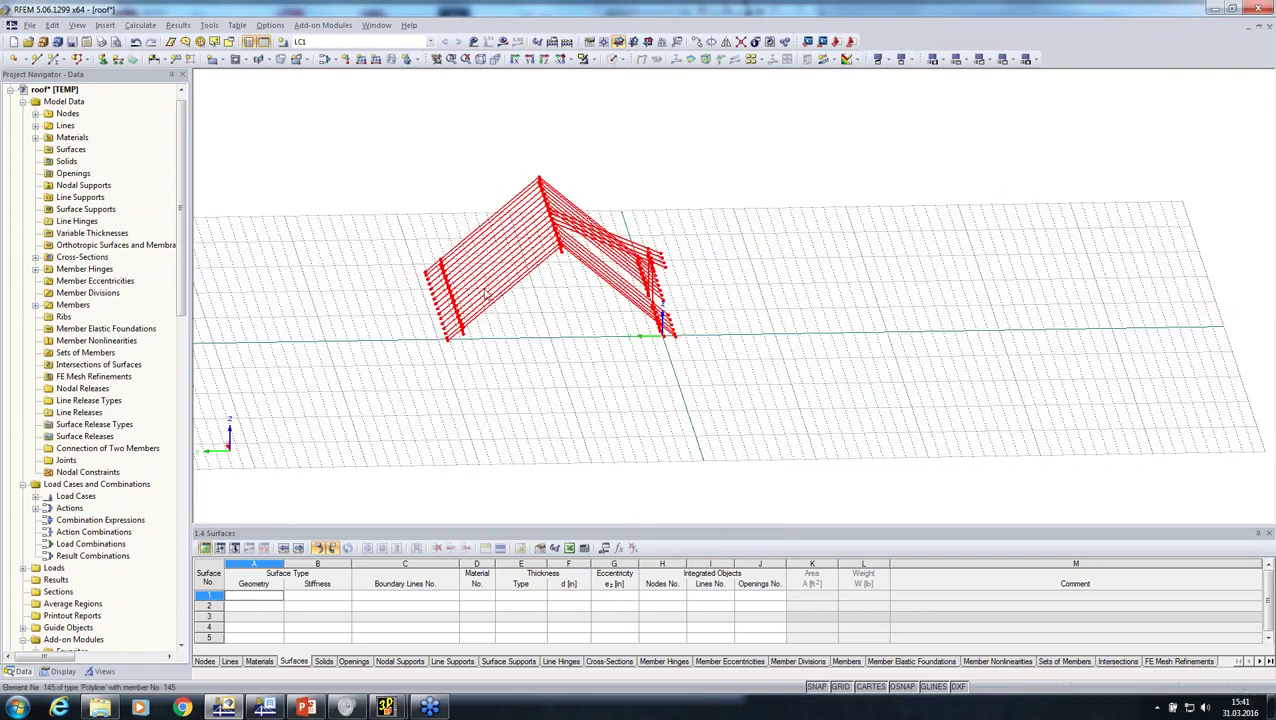
click(12, 90)
double_click(65, 113)
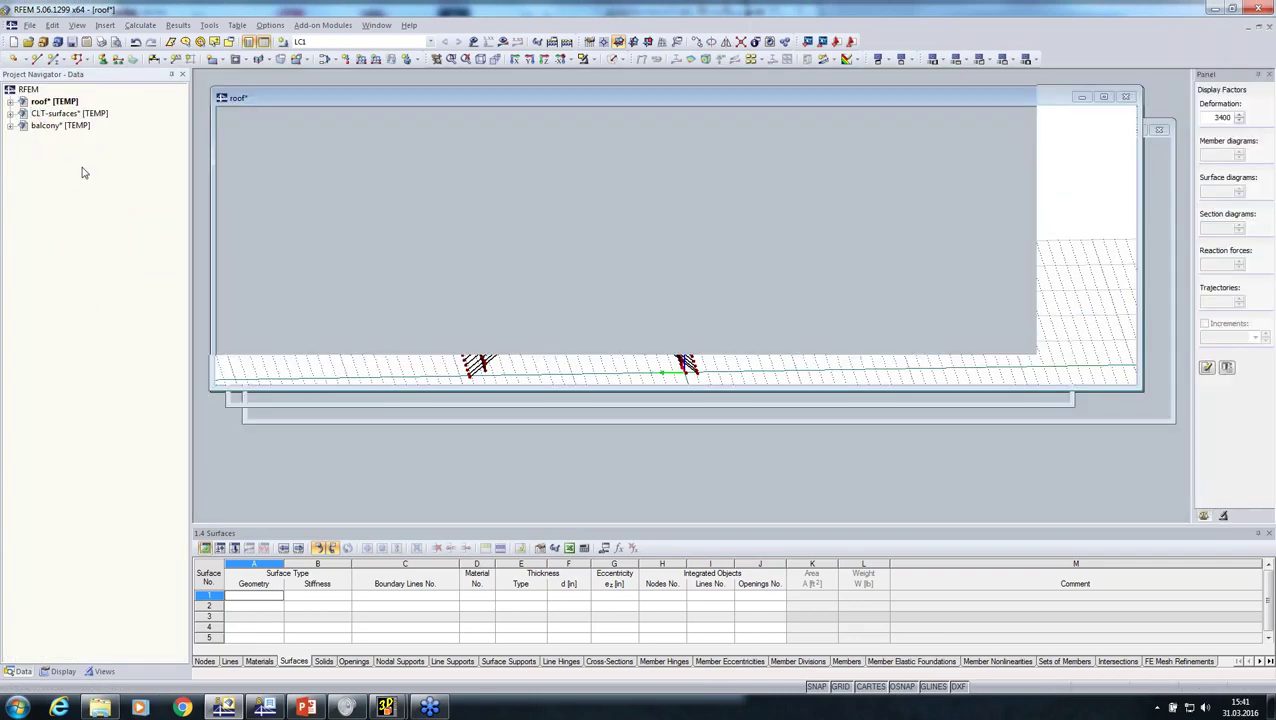
key(ctrl+v)
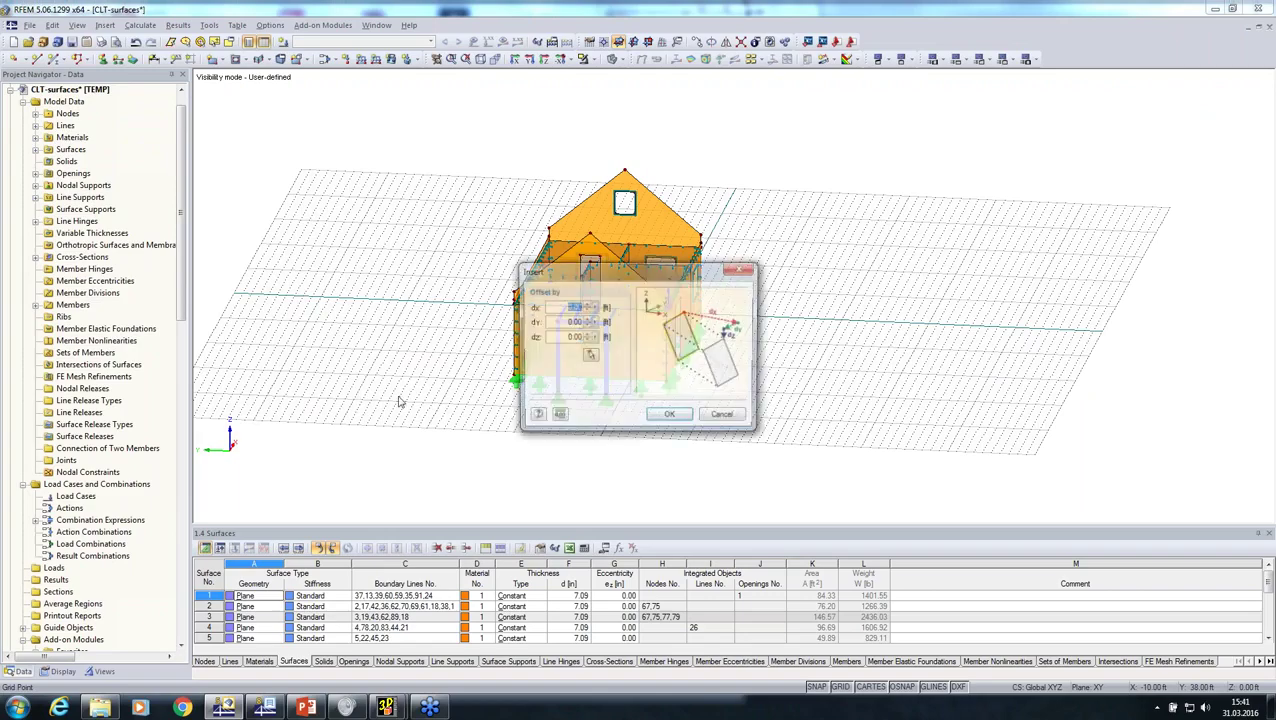
click(668, 417)
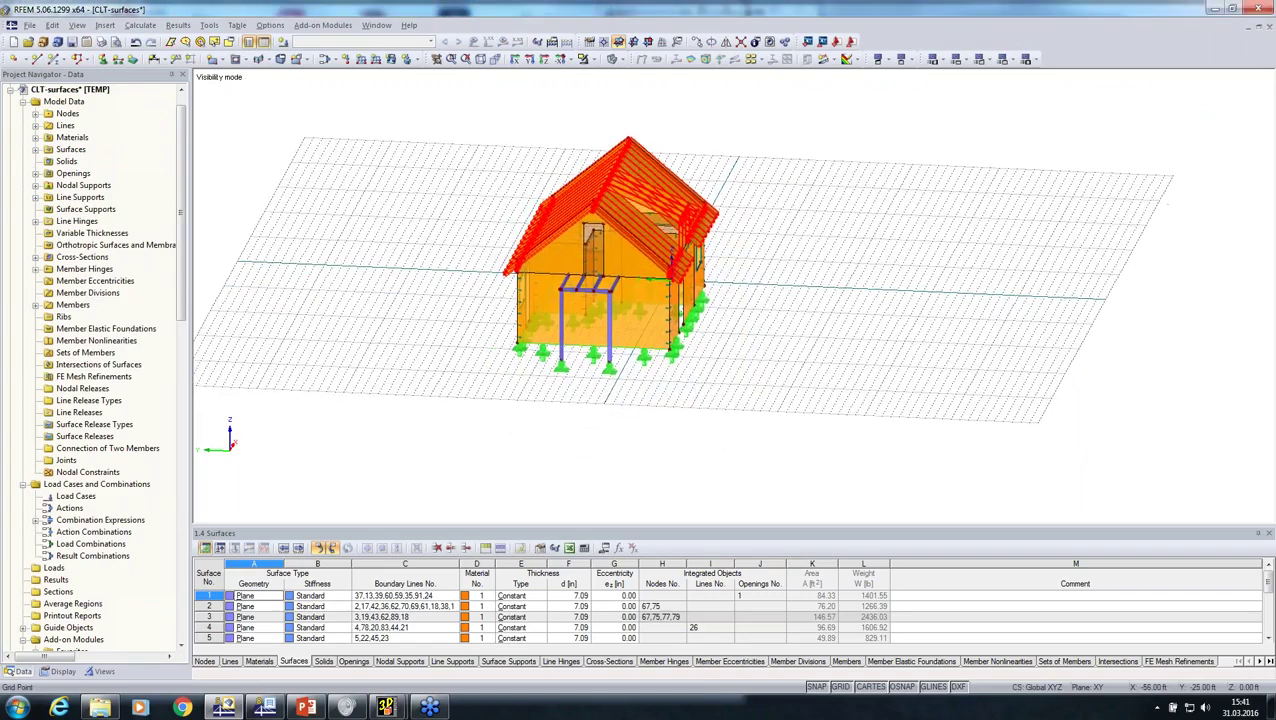
- Save the pasted roof members as a user-defined visibility named Roof in Group 1
ctrl+middle_drag(612, 120, 588, 161)
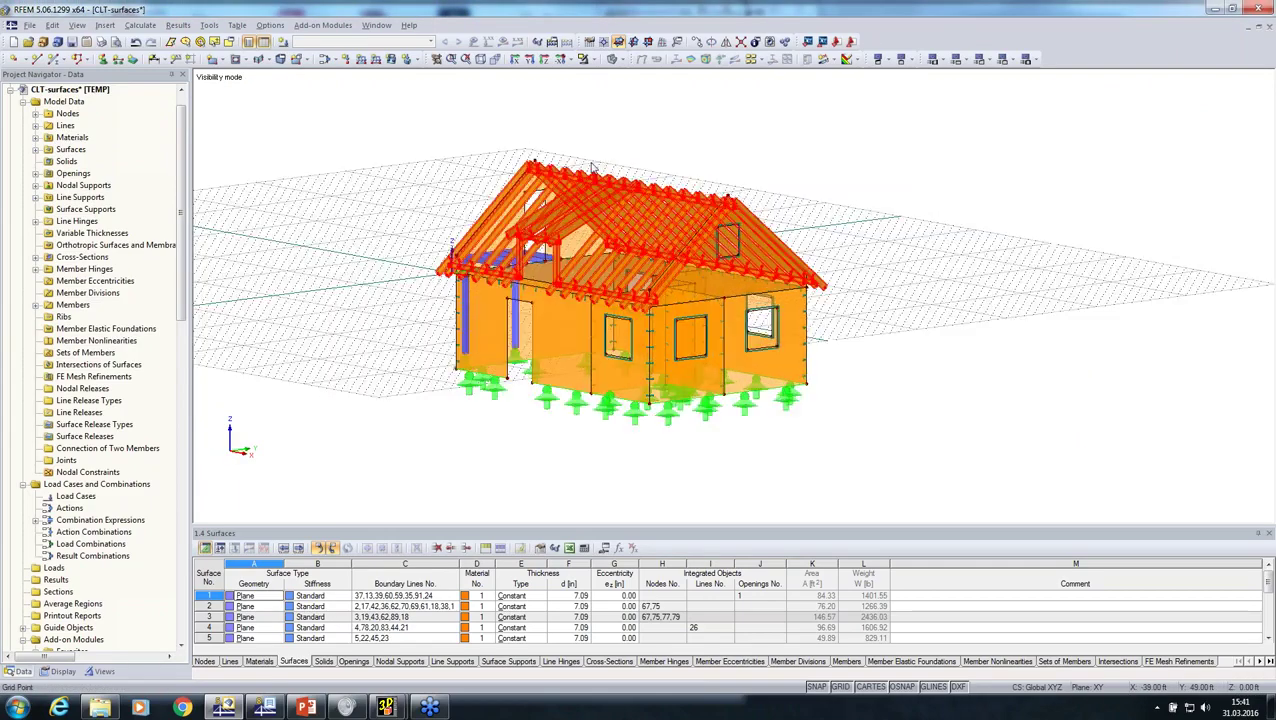
scroll(588, 161, up, 2)
scroll(588, 161, down, 2)
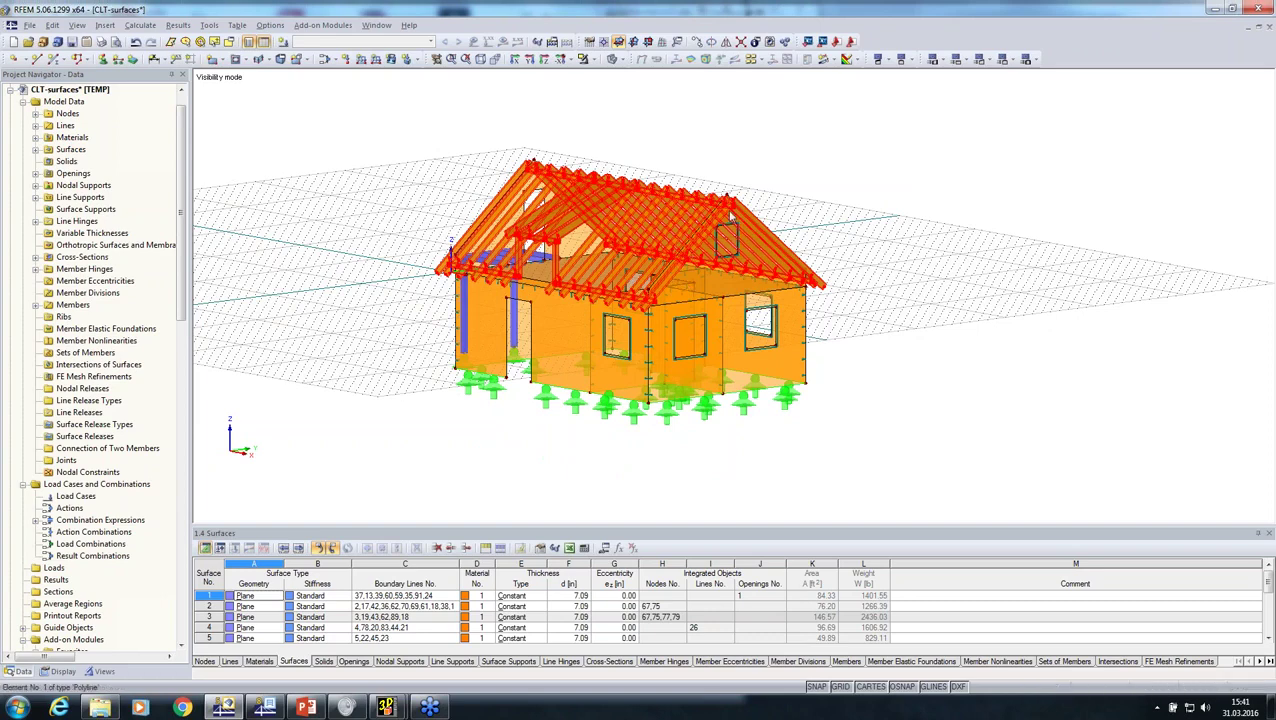
scroll(728, 208, up, 1)
scroll(728, 208, up, 1)
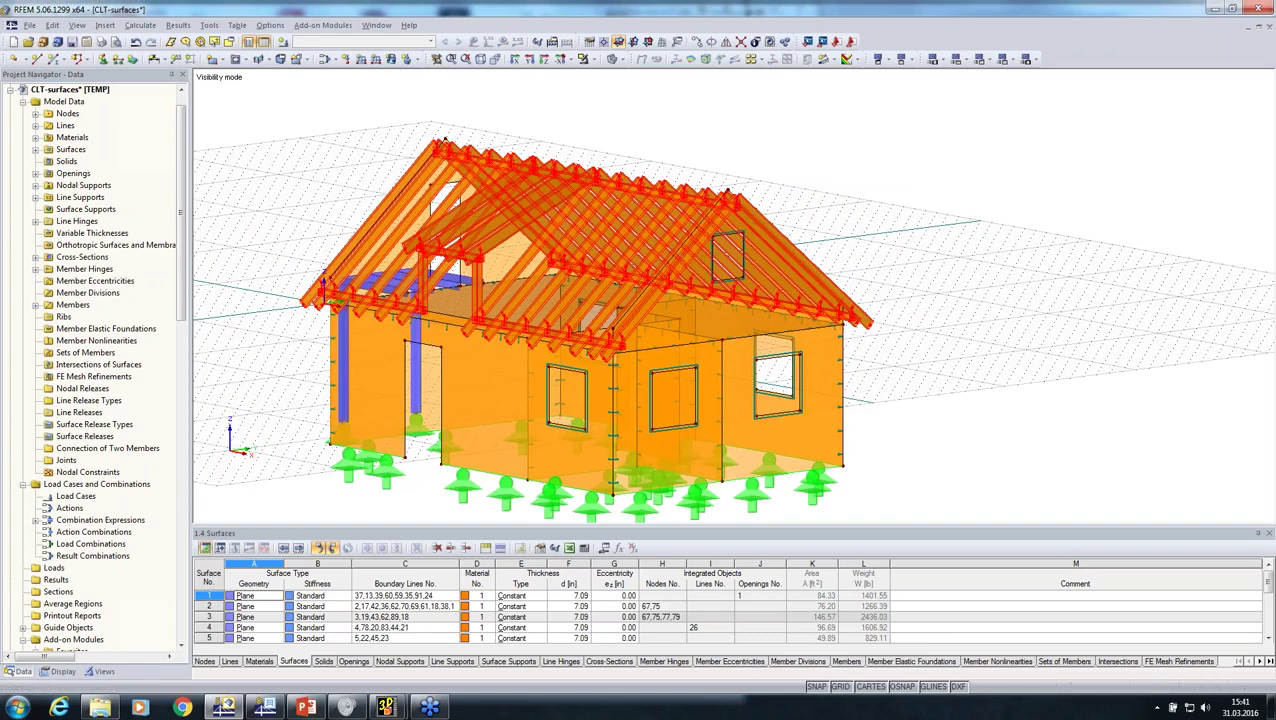
click(94, 671)
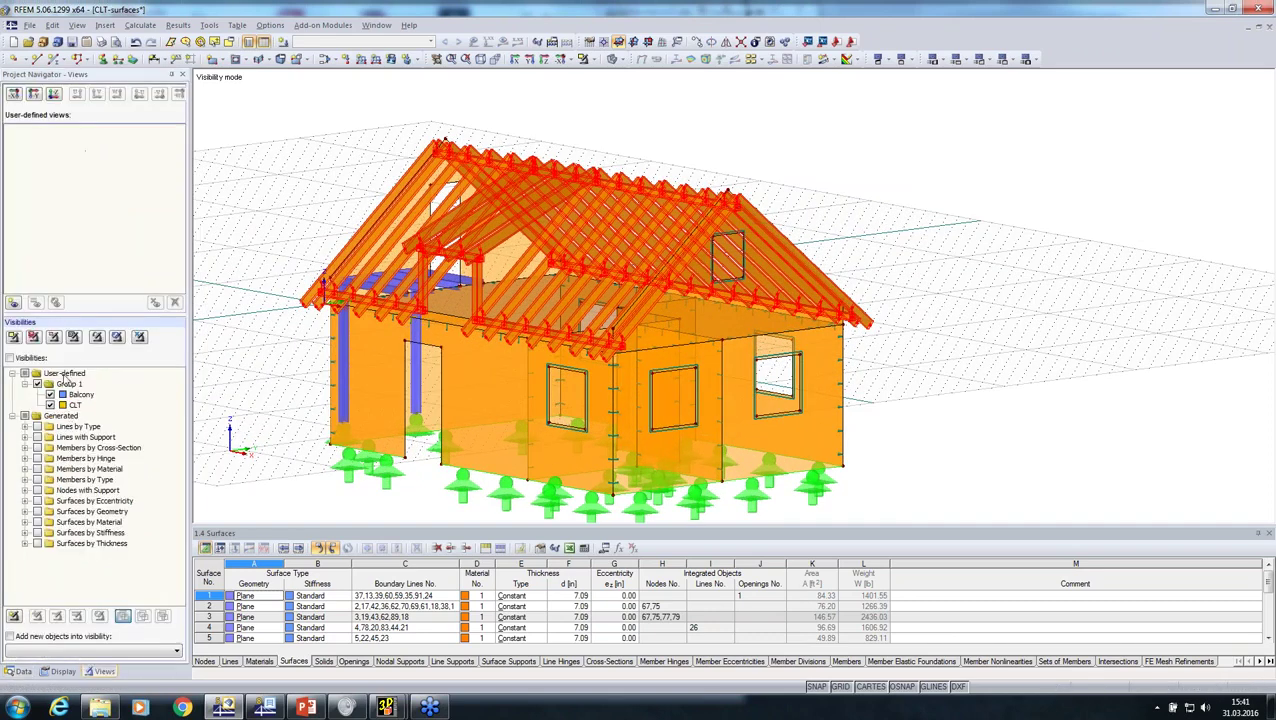
right_click(65, 384)
click(99, 396)
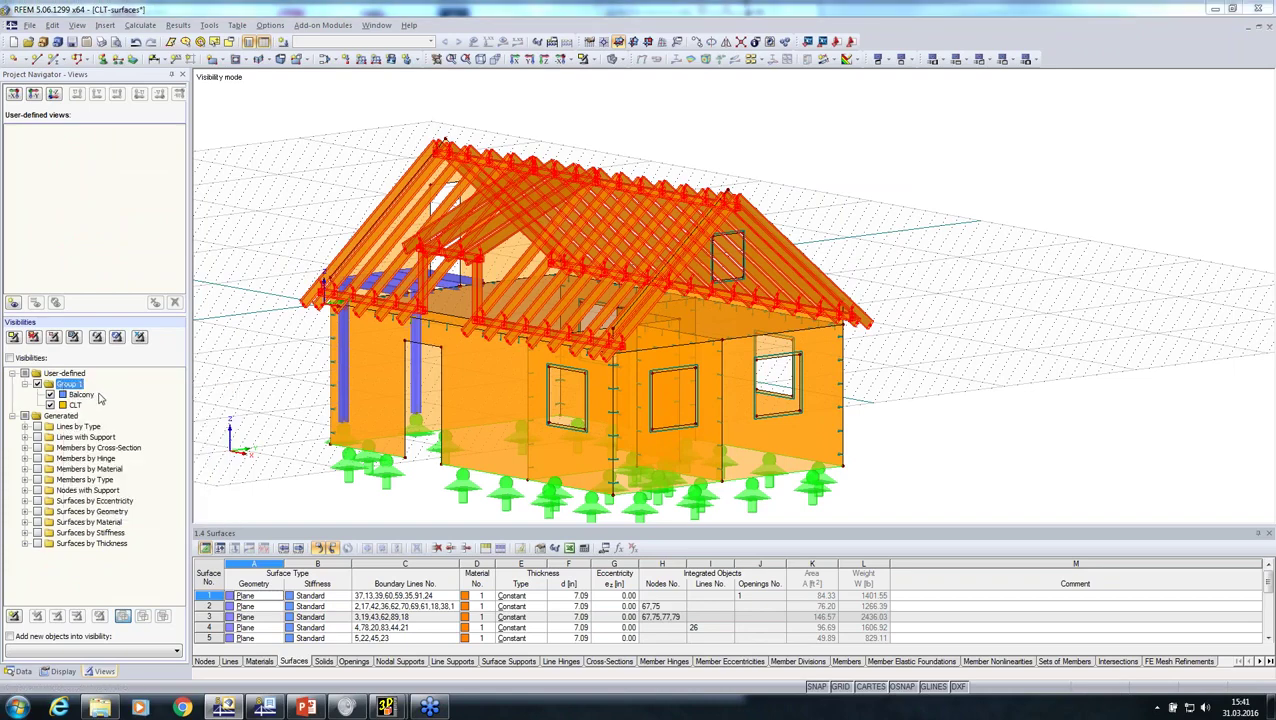
text(Roof)
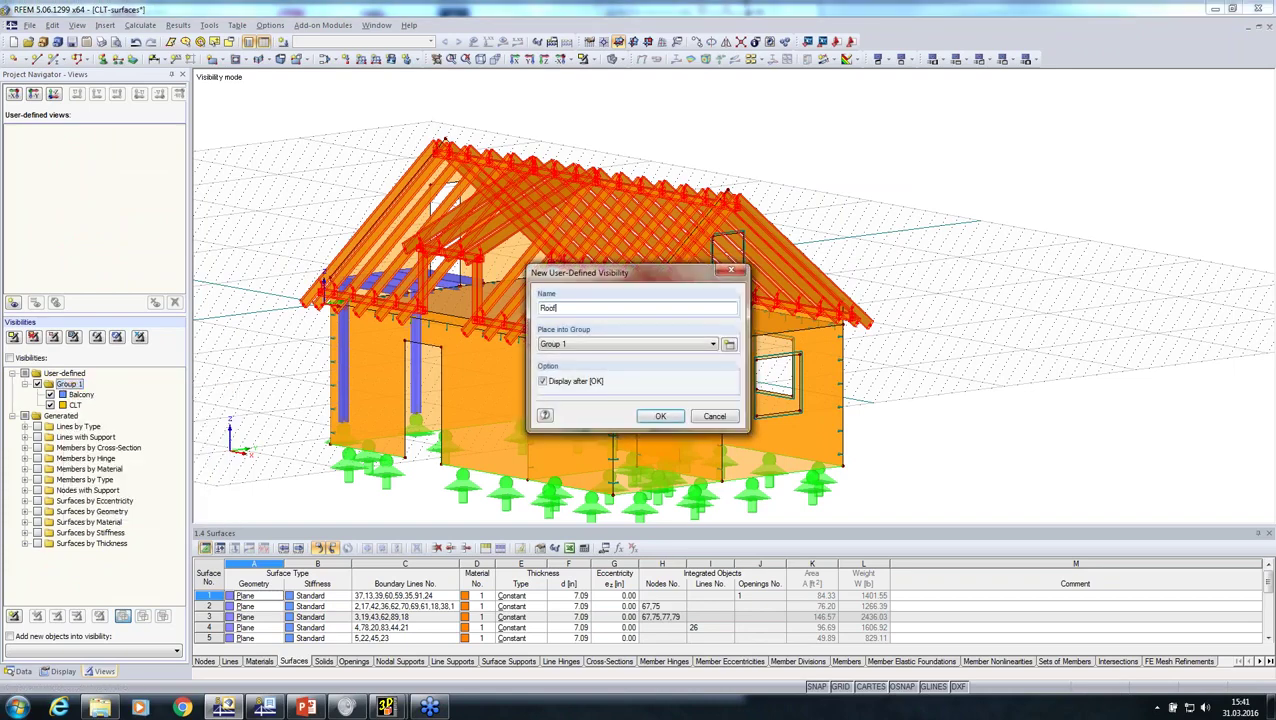
key(Return)
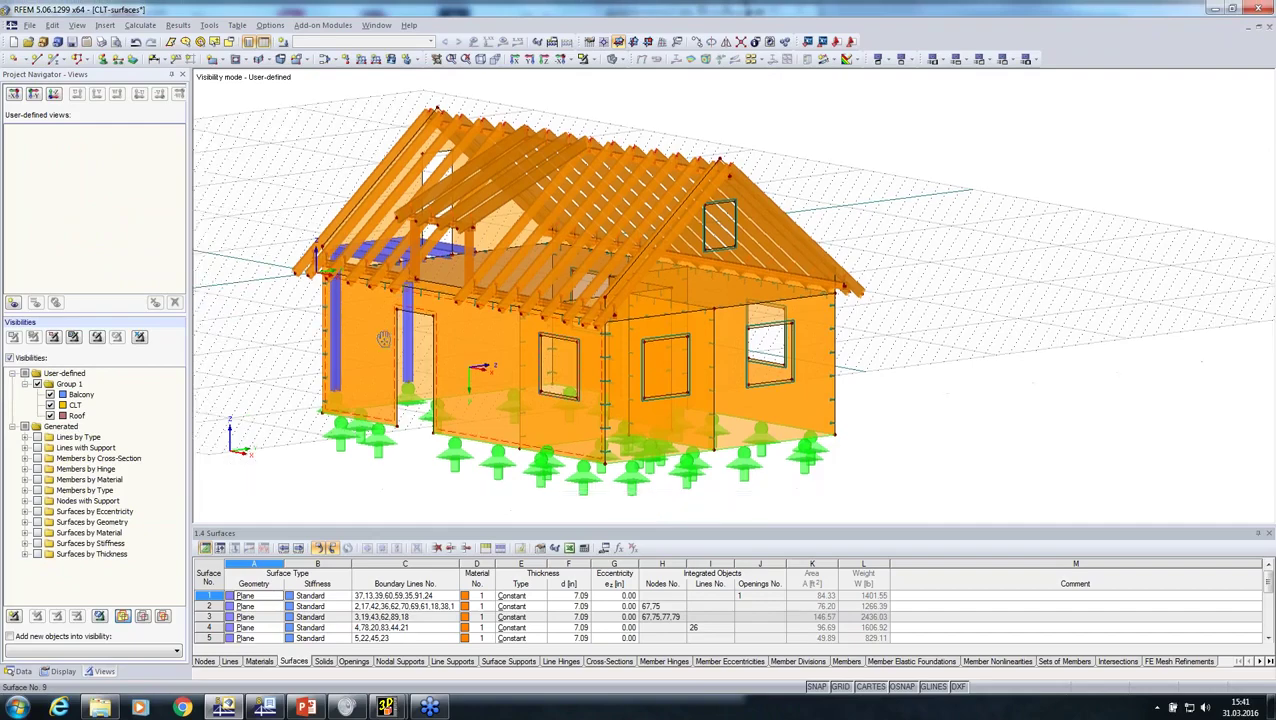
- Connect the lines and members across the whole house with the Connect Lines or Members function
ctrl+middle_drag(470, 384, 364, 412)
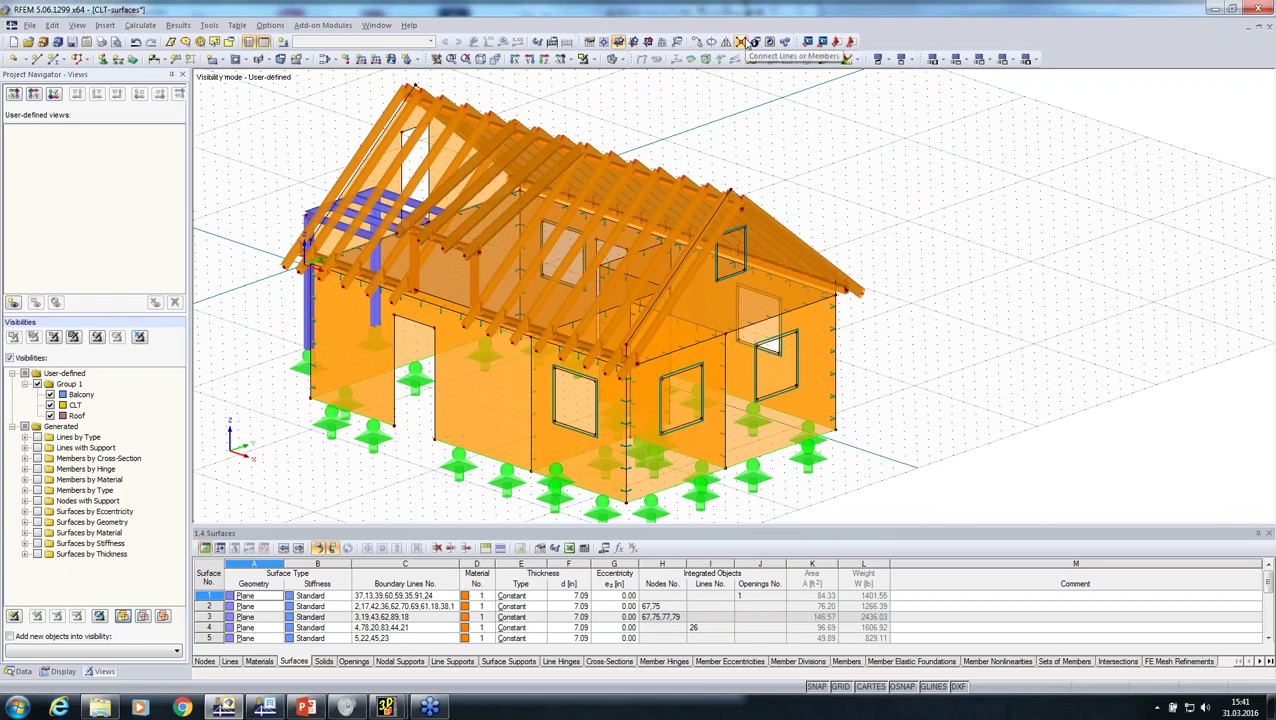
click(744, 42)
drag(923, 97, 343, 358)
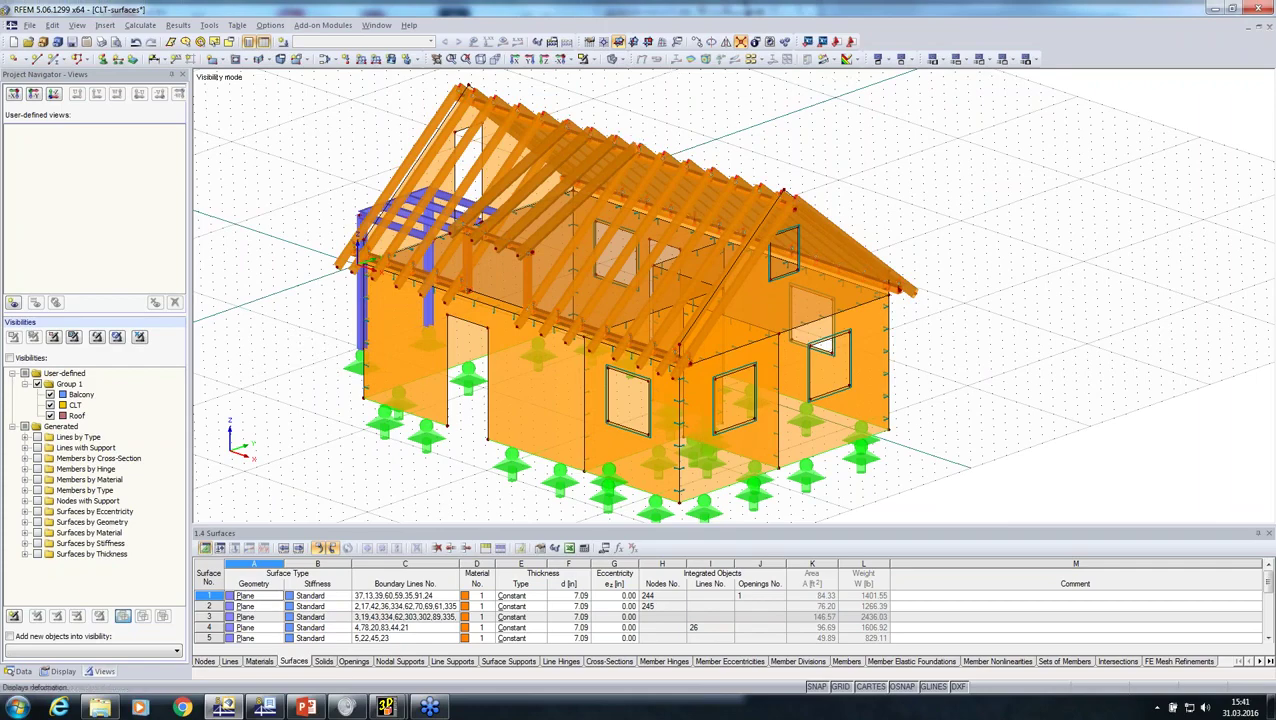
- Display the house as a wireframe and examine how the roof members meet the CLT wall lines along the ridge and gables
click(617, 59)
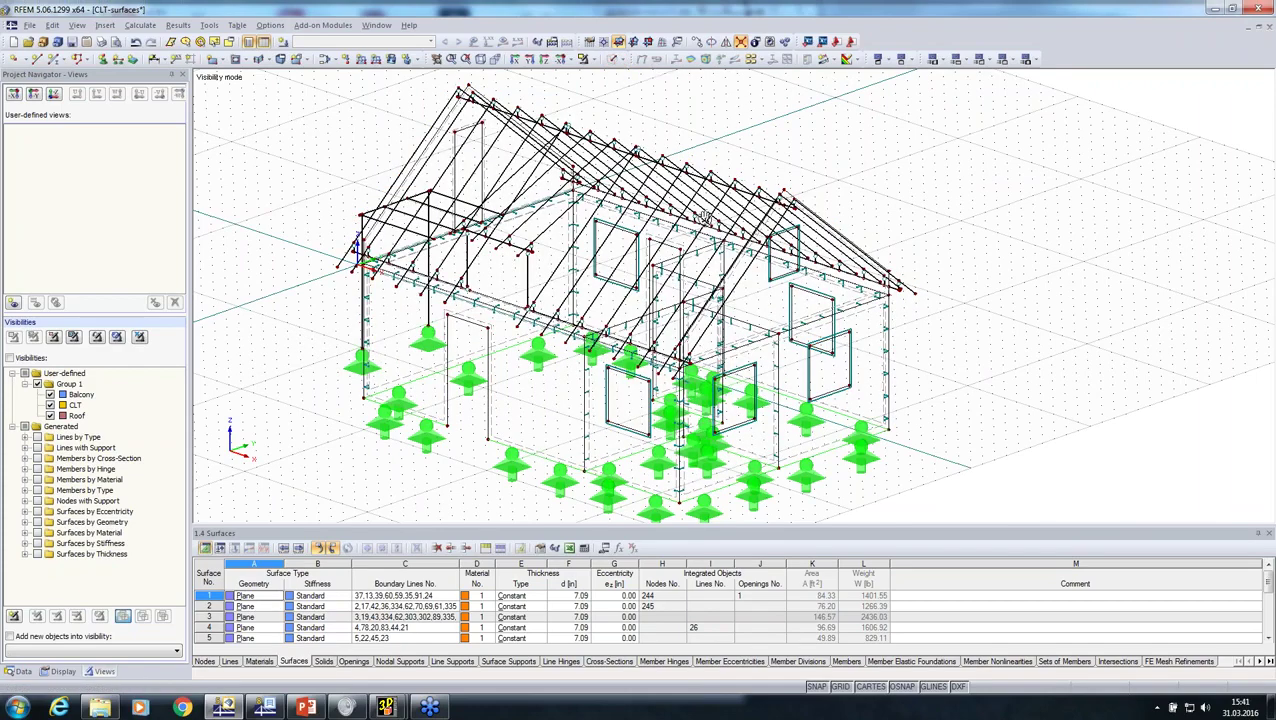
scroll(704, 217, up, 8)
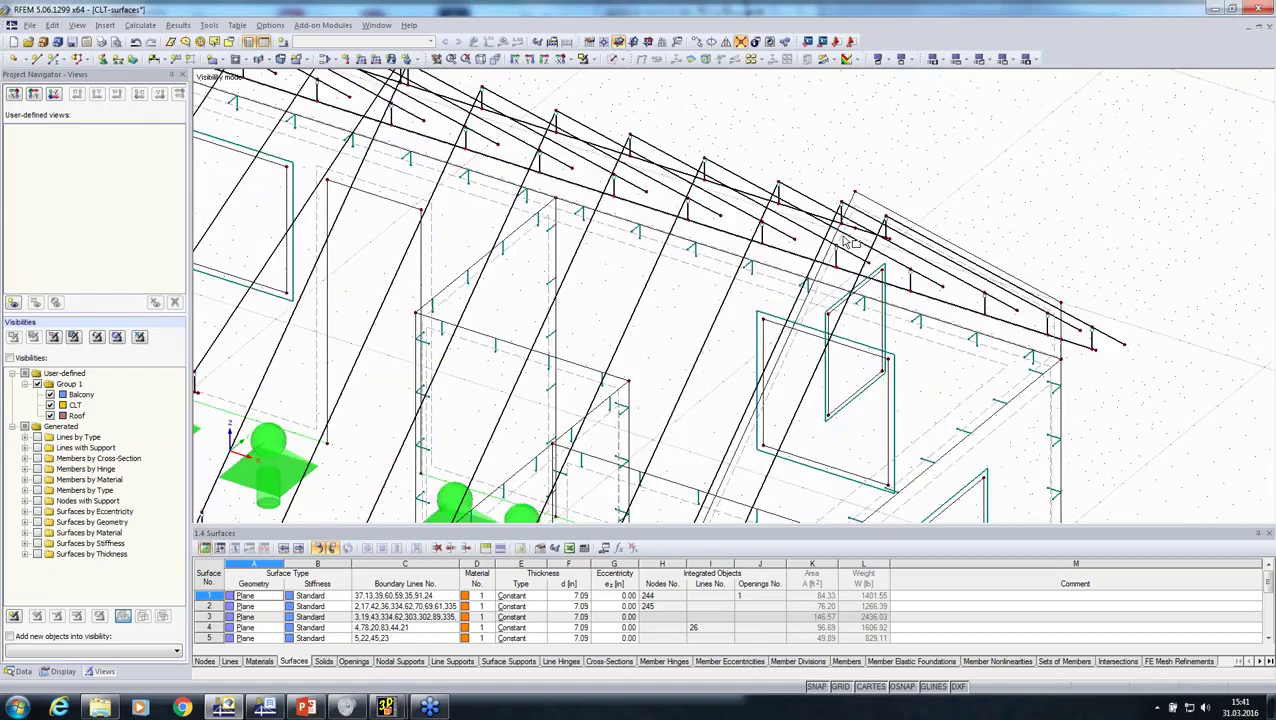
scroll(845, 242, up, 1)
scroll(847, 242, down, 5)
middle_drag(434, 232, 514, 312)
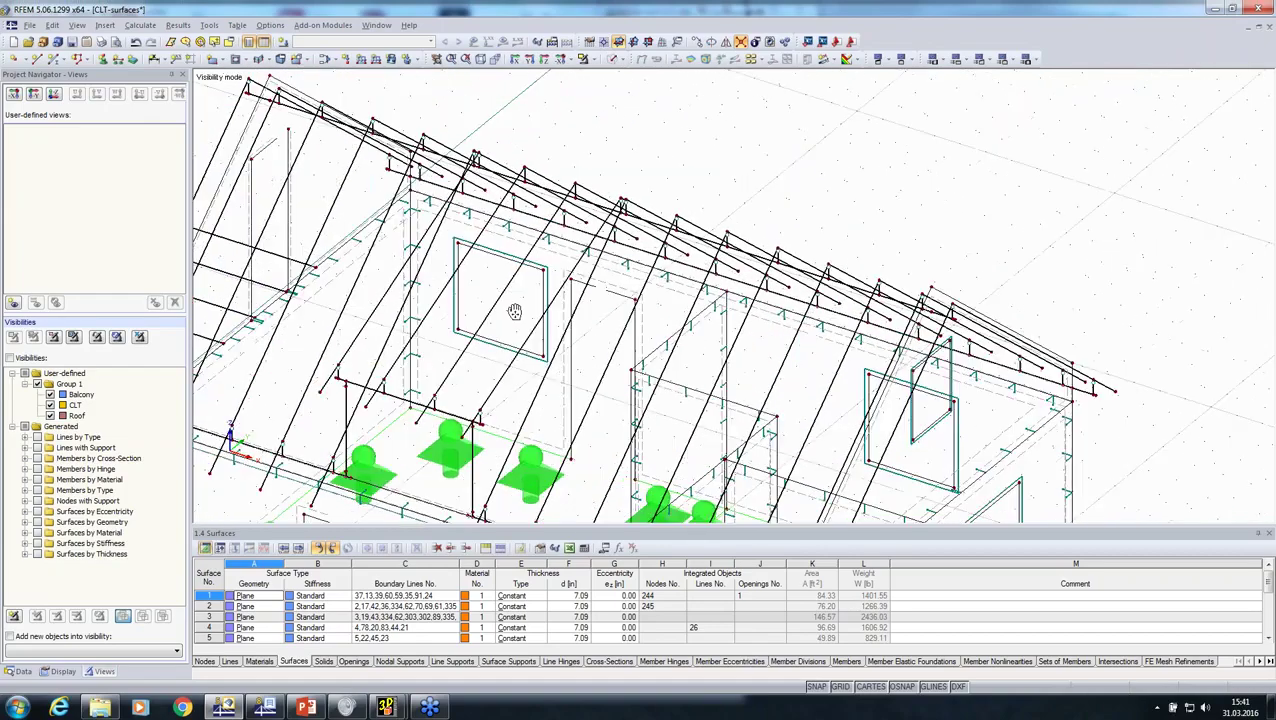
middle_drag(283, 131, 465, 183)
scroll(463, 180, up, 4)
scroll(443, 157, down, 1)
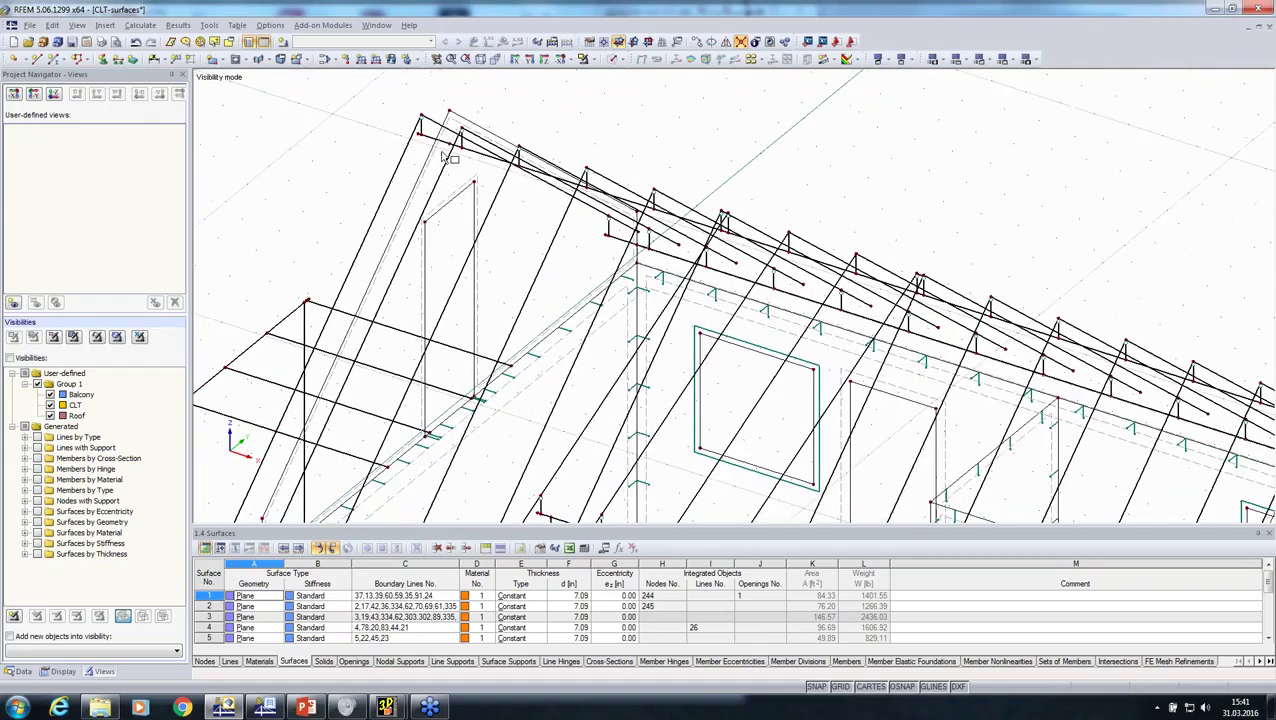
scroll(447, 157, down, 8)
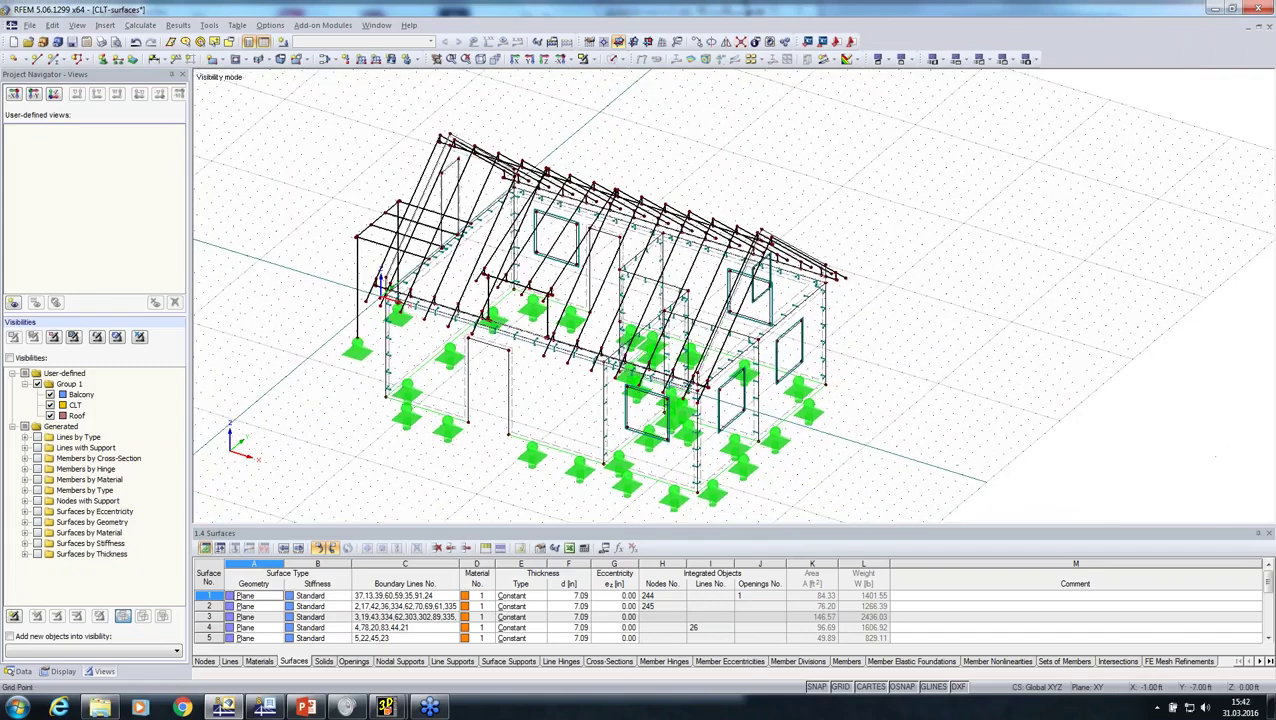
- Display the house as a solid model and inspect the material and thickness settings of the wall surface behind the balcony
ctrl+middle_drag(447, 157, 592, 100)
click(611, 59)
ctrl+middle_drag(540, 350, 478, 395)
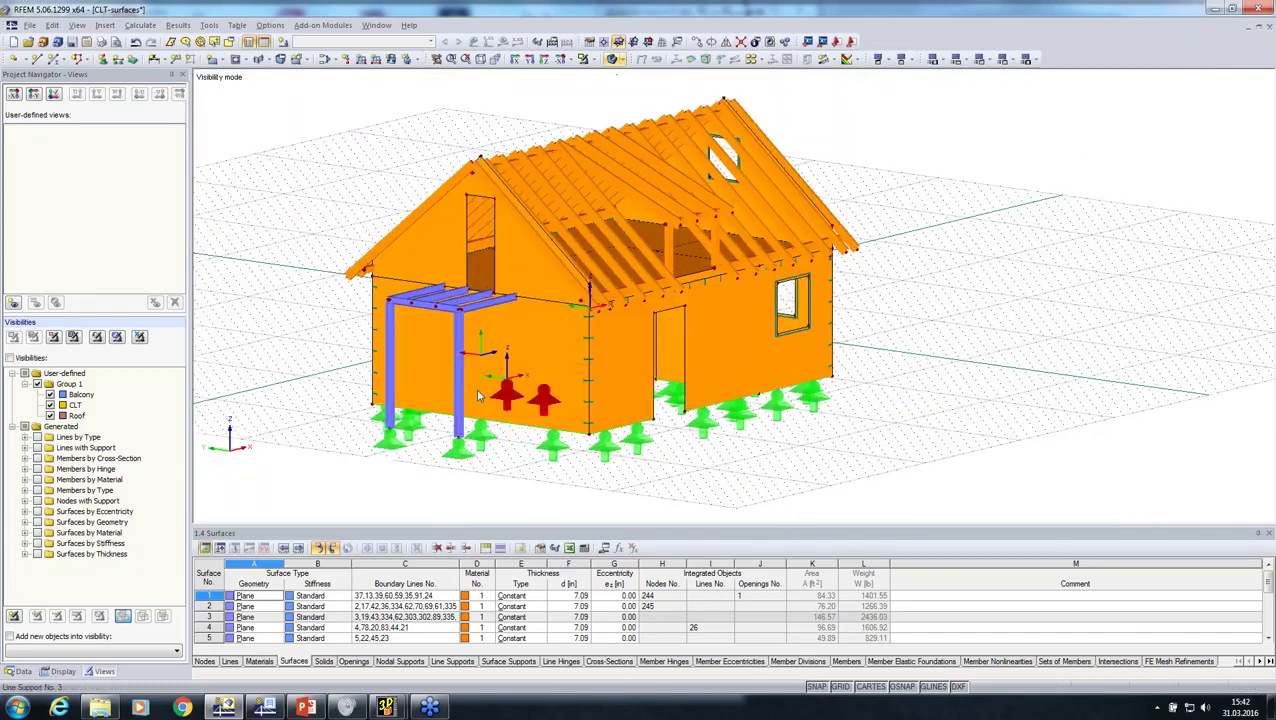
scroll(478, 395, up, 3)
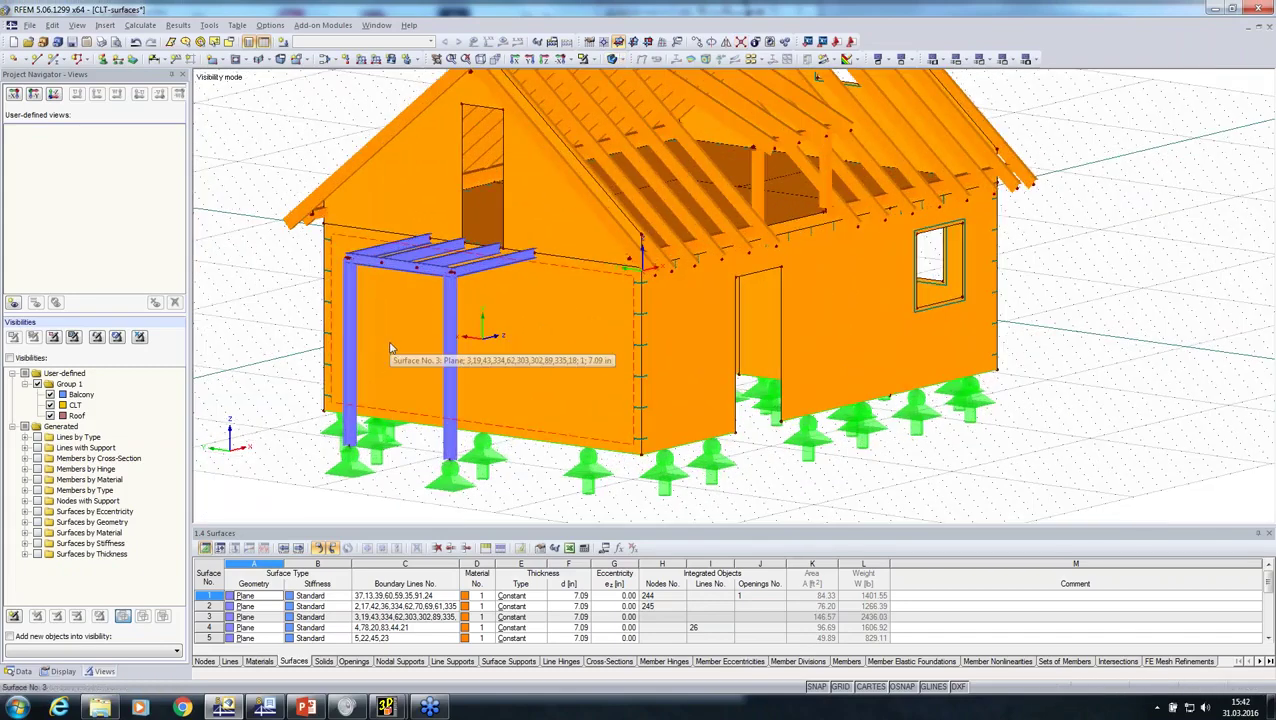
double_click(390, 346)
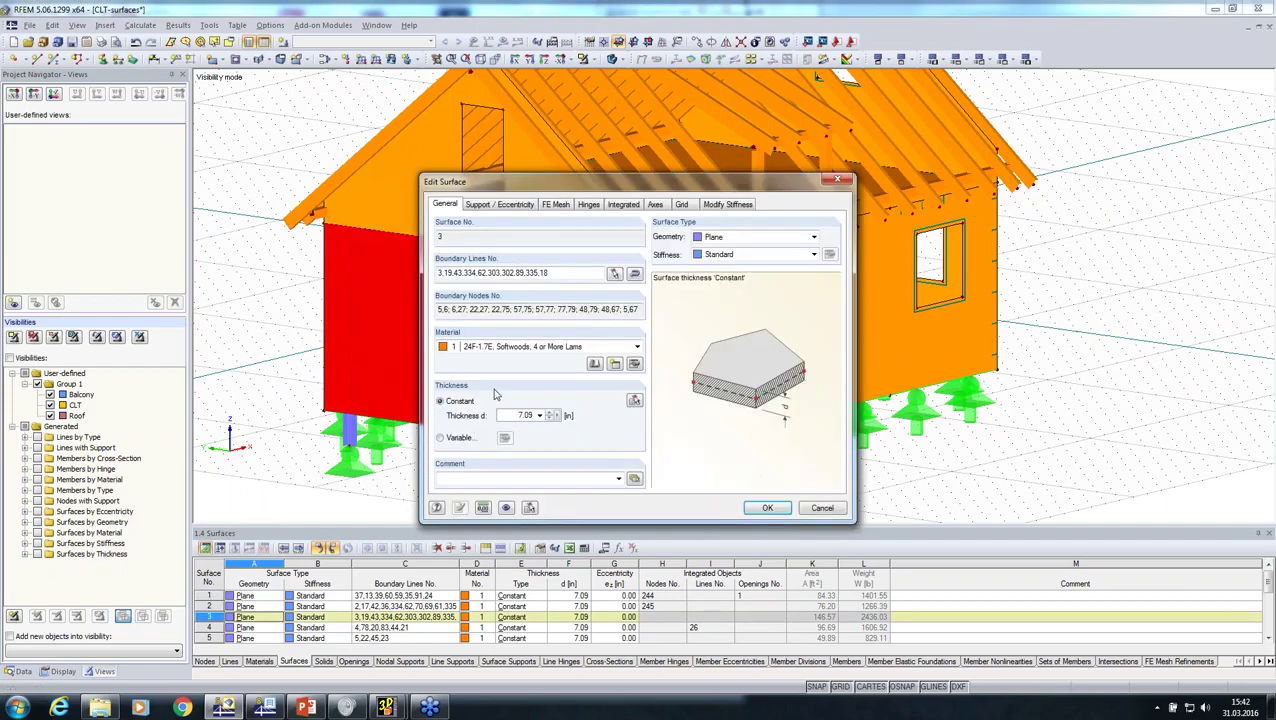
click(818, 508)
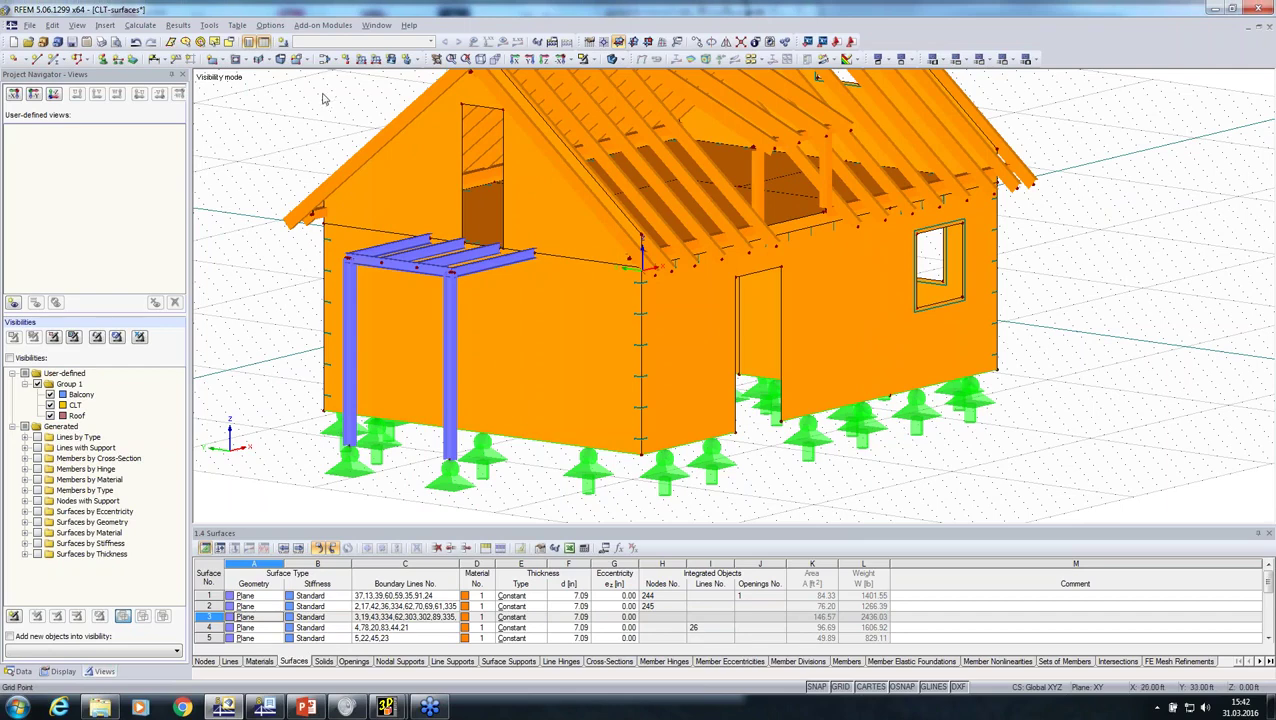
- Open the RF-LAMINATE add-on module, choose the ANSI/AWC NDS-2015 standard with LRFD design, and cancel the module input
click(322, 25)
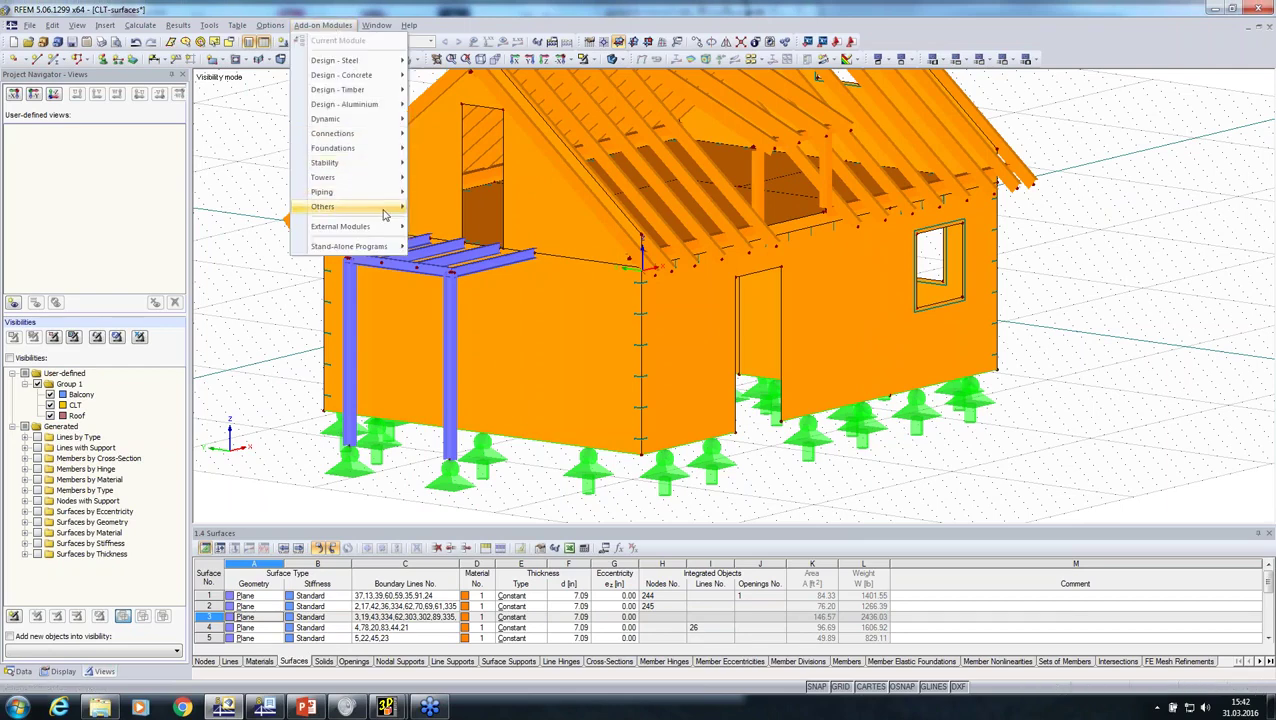
mouse_move(384, 212)
click(505, 347)
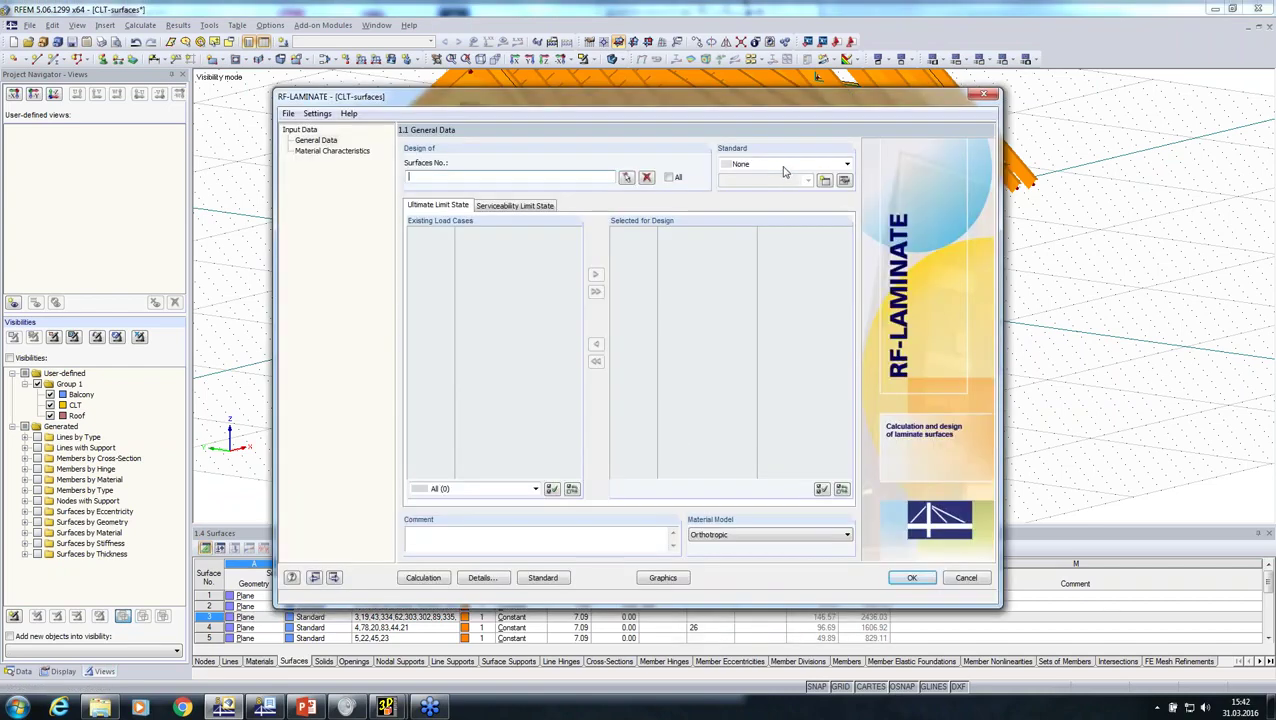
click(785, 165)
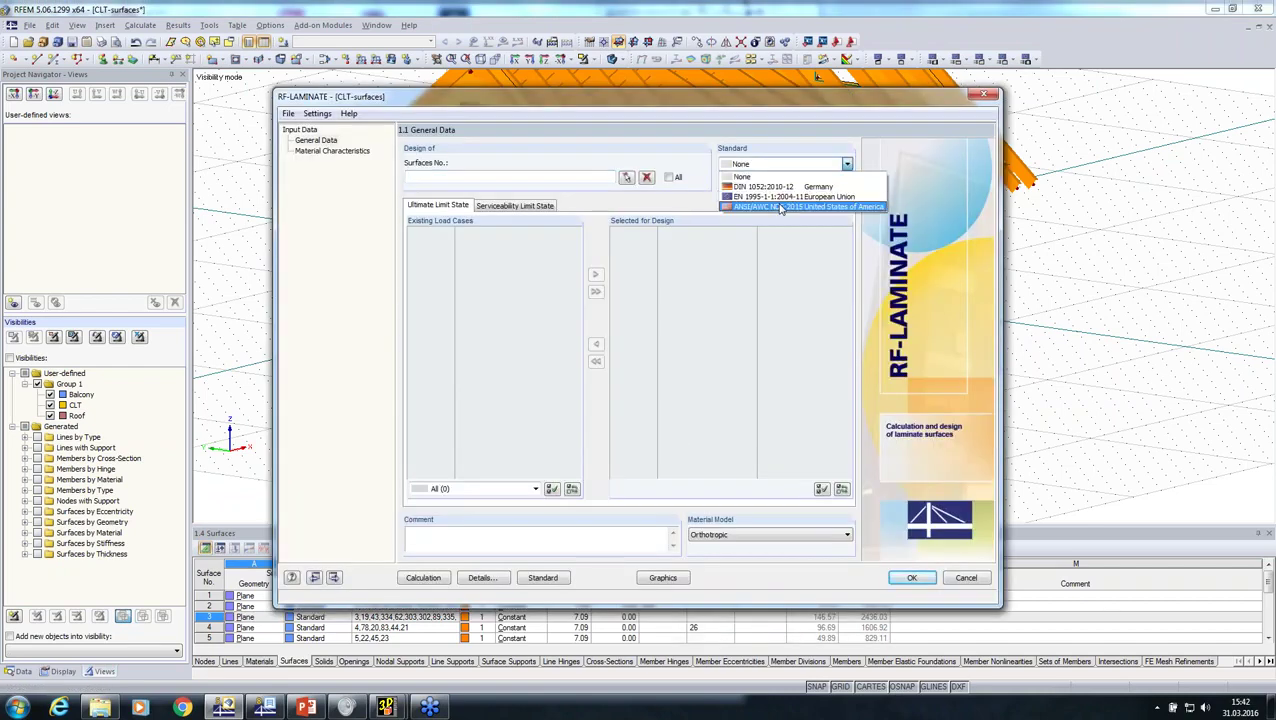
click(779, 206)
click(780, 185)
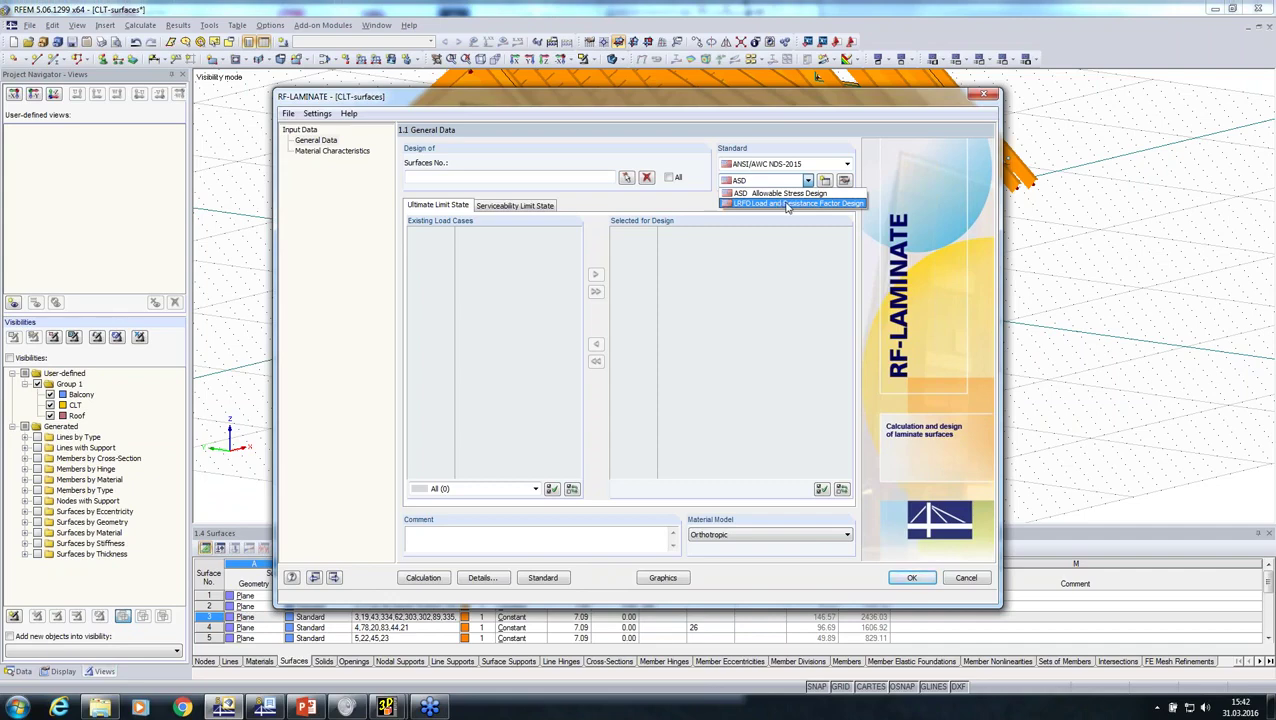
click(788, 205)
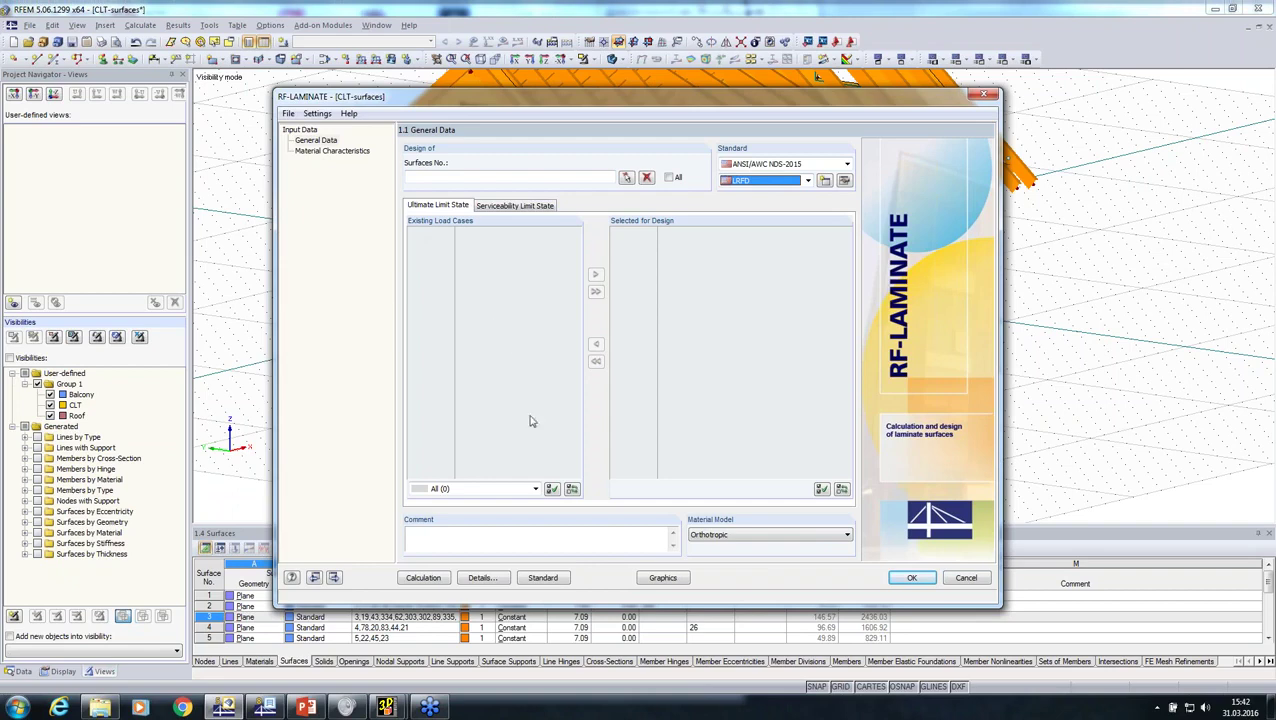
click(966, 579)
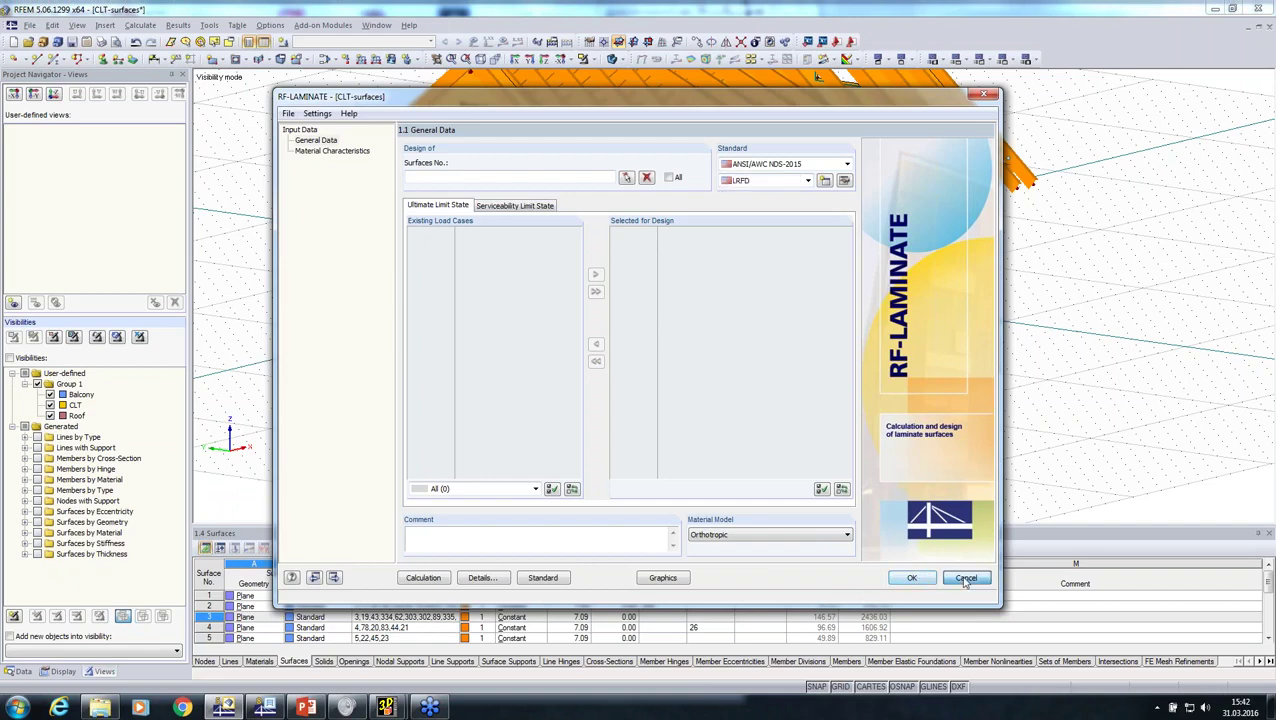
- Show only the Roof user-defined visibility, with Balcony and CLT switched off, and display the model as a wireframe
click(608, 372)
middle_drag(640, 414, 478, 396)
scroll(478, 396, down, 1)
scroll(470, 397, down, 2)
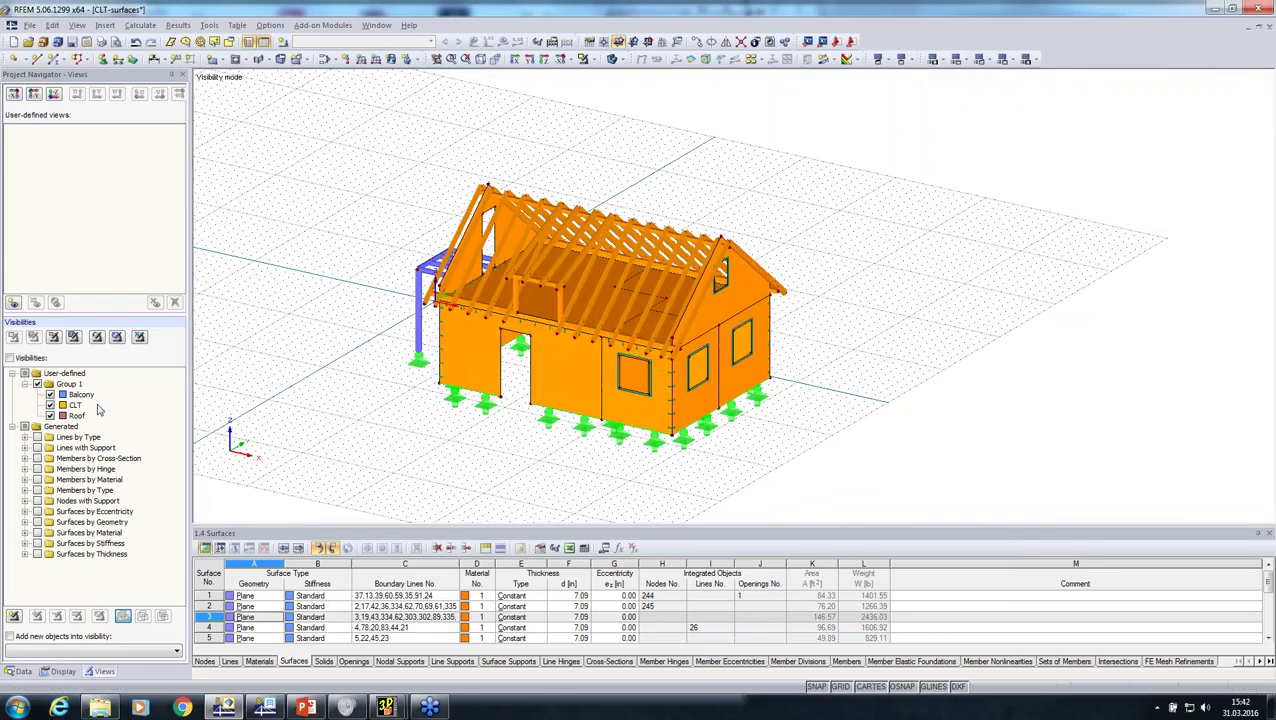
click(50, 395)
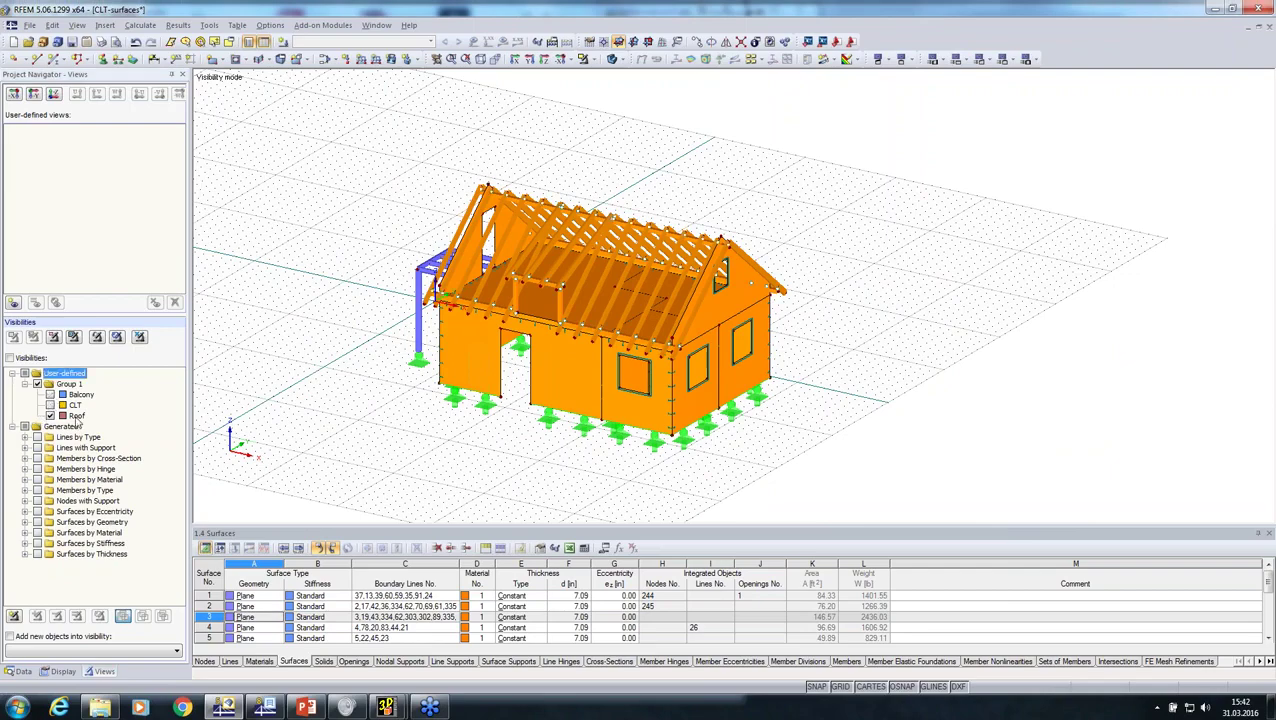
click(10, 358)
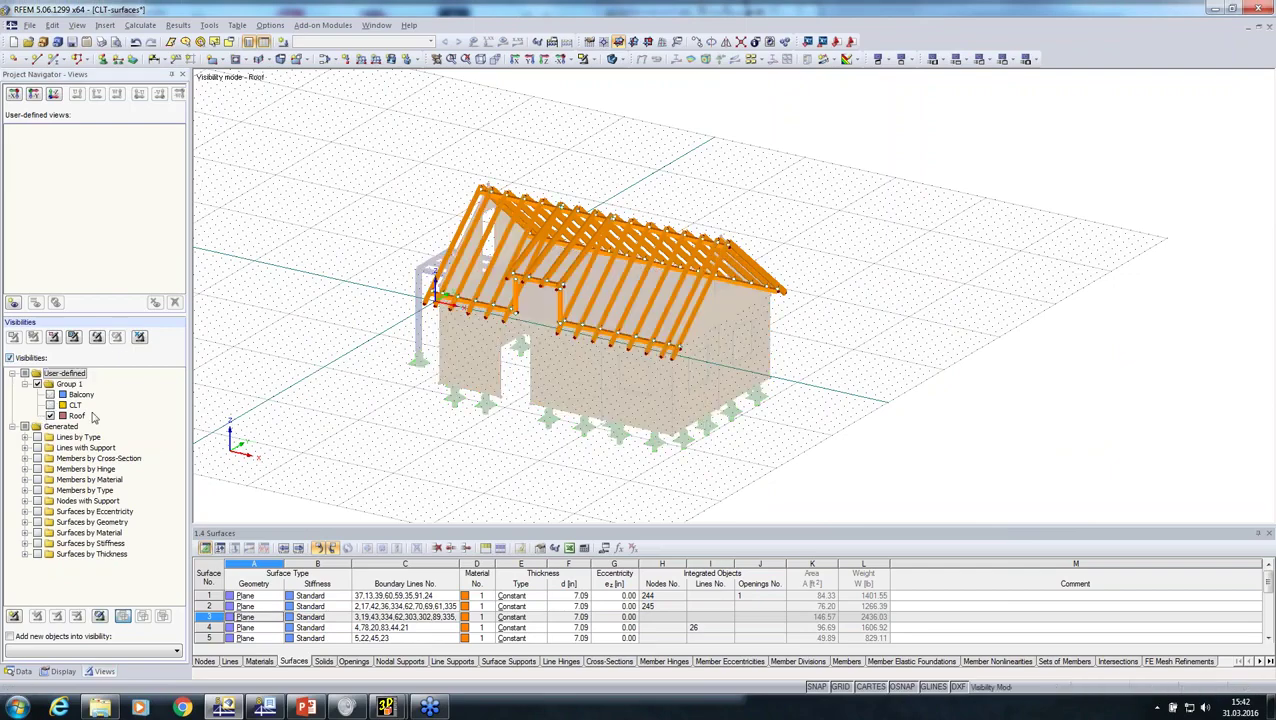
ctrl+middle_drag(503, 458, 860, 425)
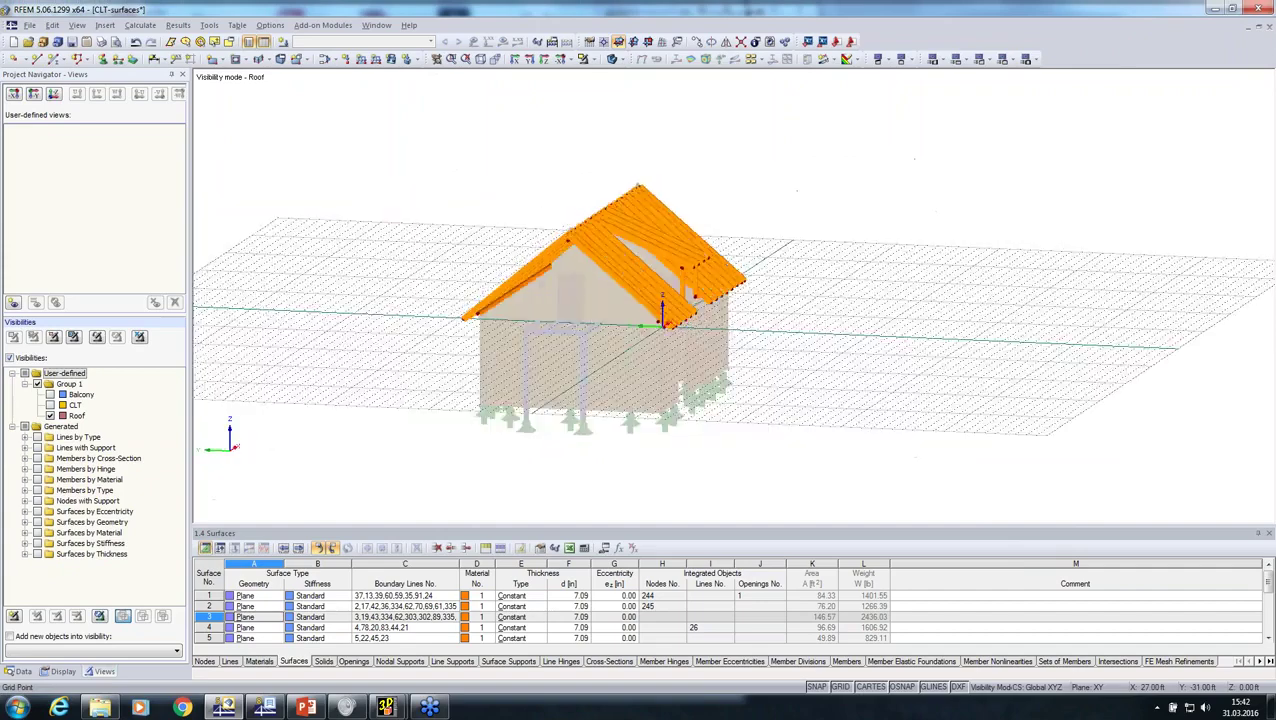
click(613, 58)
ctrl+middle_drag(680, 355, 692, 367)
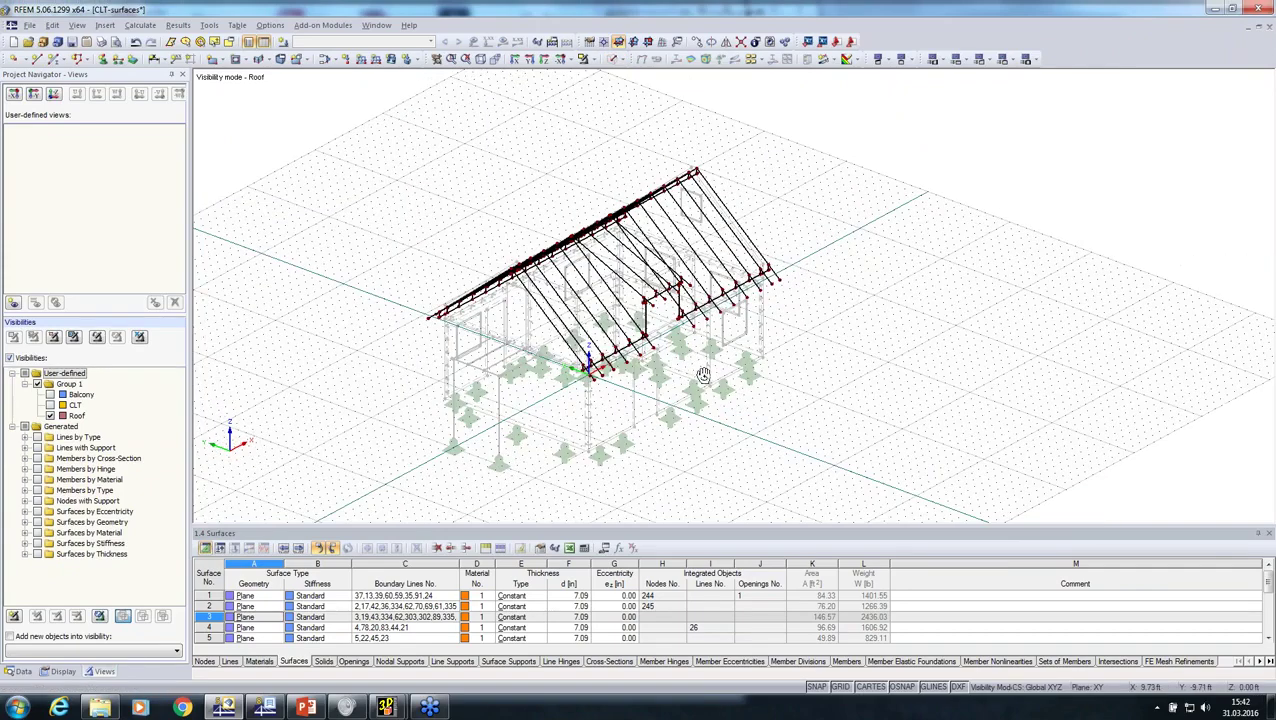
- Start generating loads from area loads on members via plane, confirming dead load case LC1 and entering a magnitude of -0.02 ksf
click(209, 25)
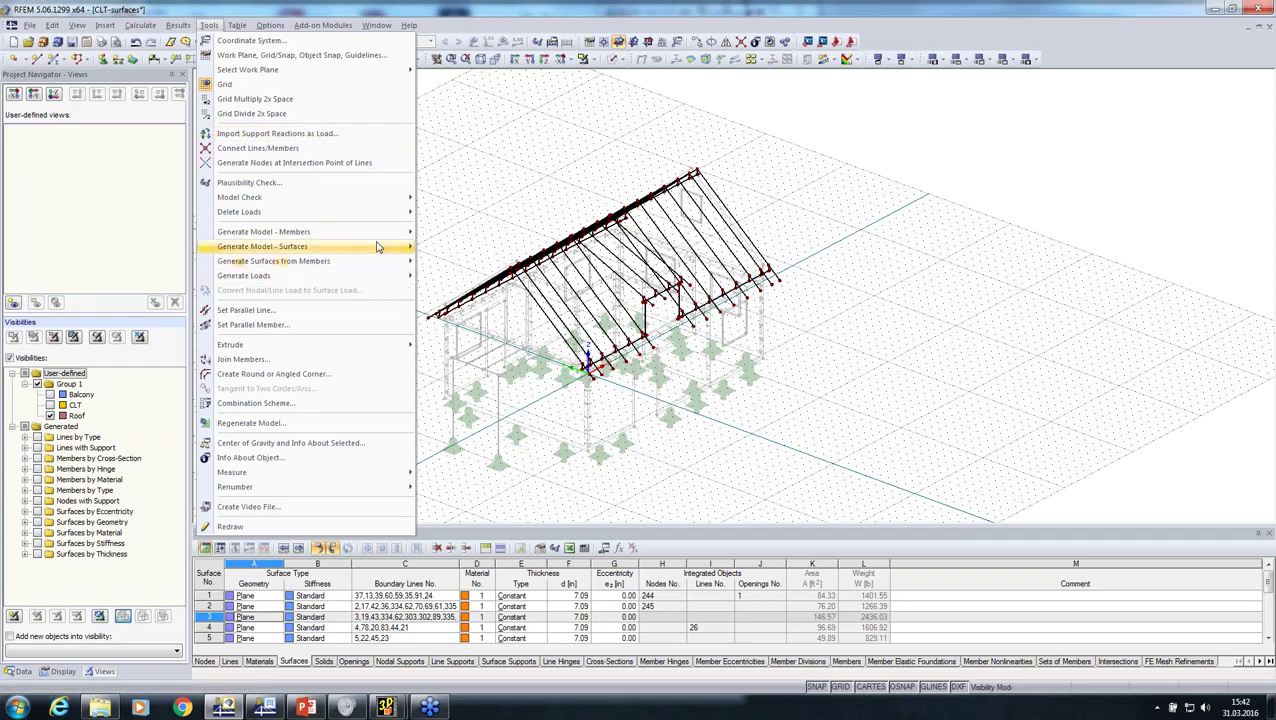
mouse_move(377, 282)
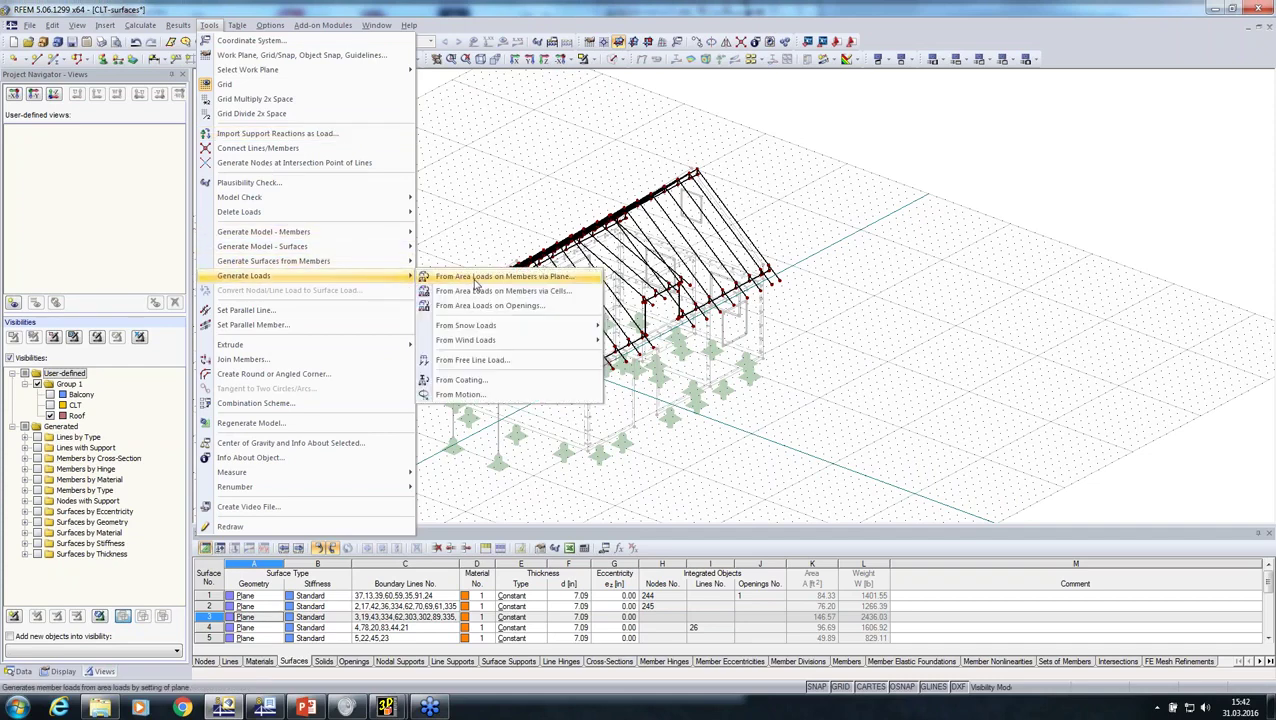
click(477, 280)
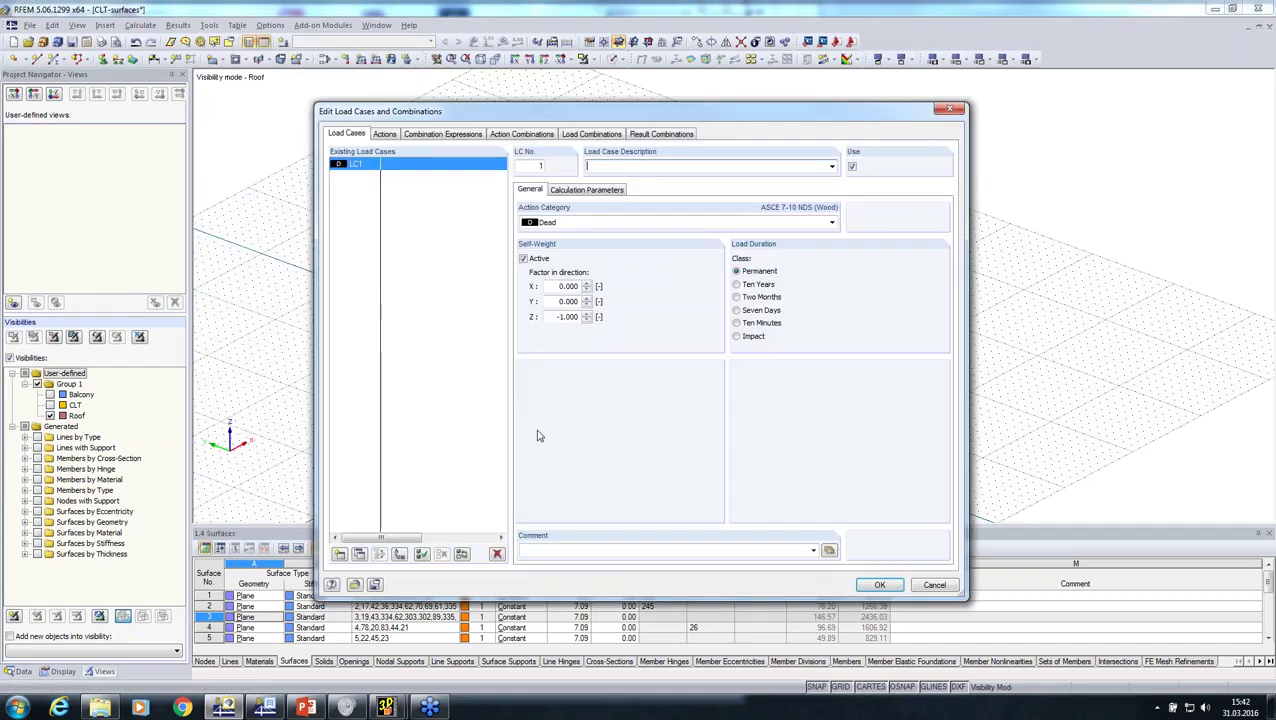
click(880, 586)
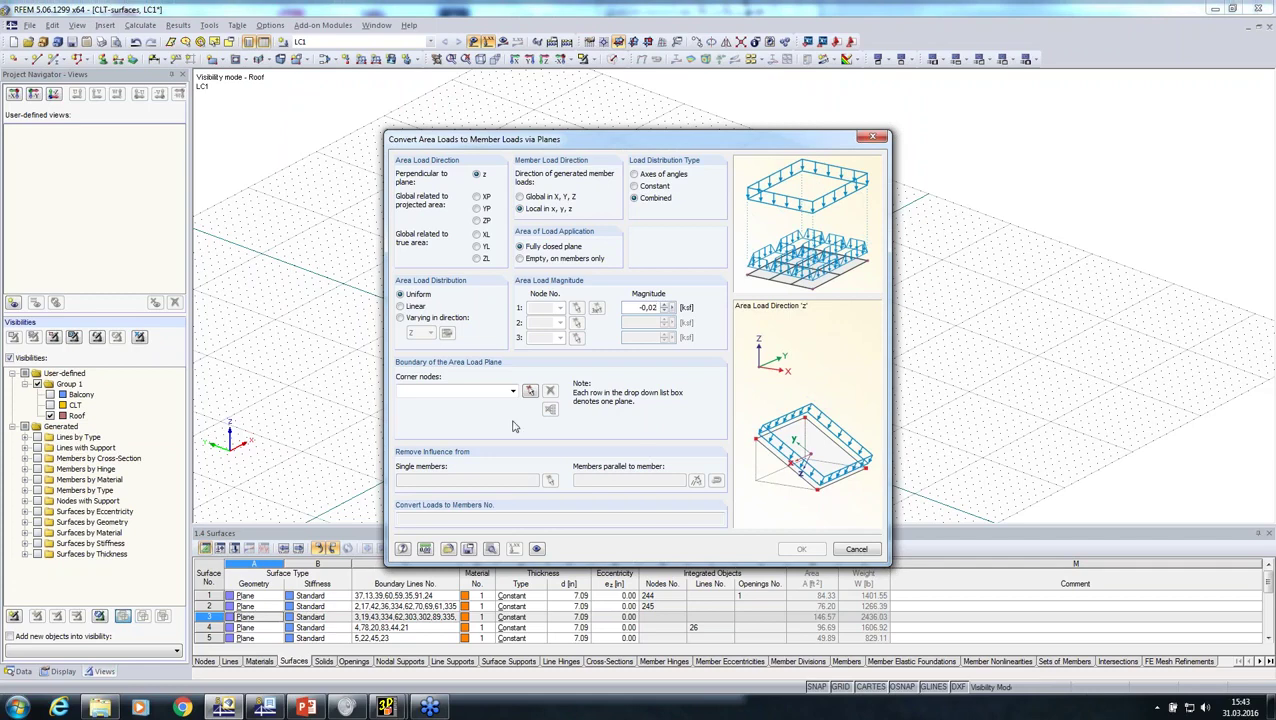
- Define the area load plane by corner nodes 114, 112, 214 and 216 on one roof slope and generate its member loads
click(530, 391)
click(549, 395)
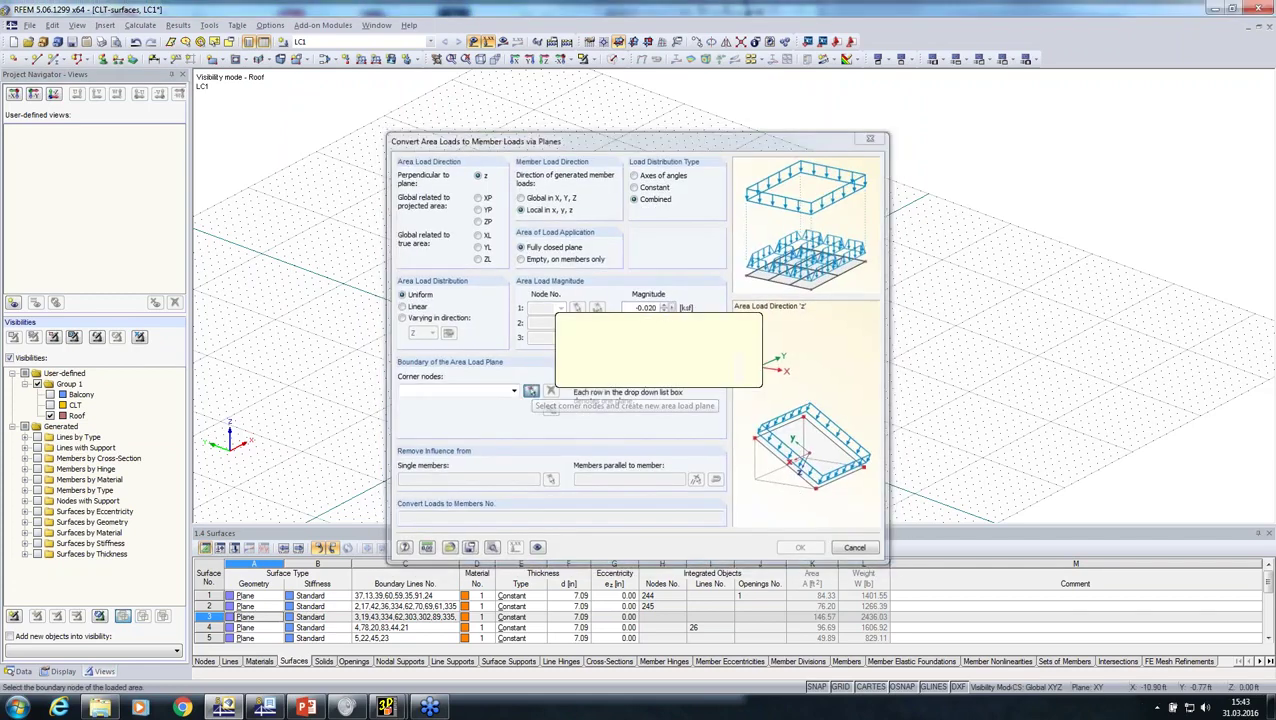
ctrl+middle_drag(429, 327, 885, 326)
scroll(520, 282, up, 3)
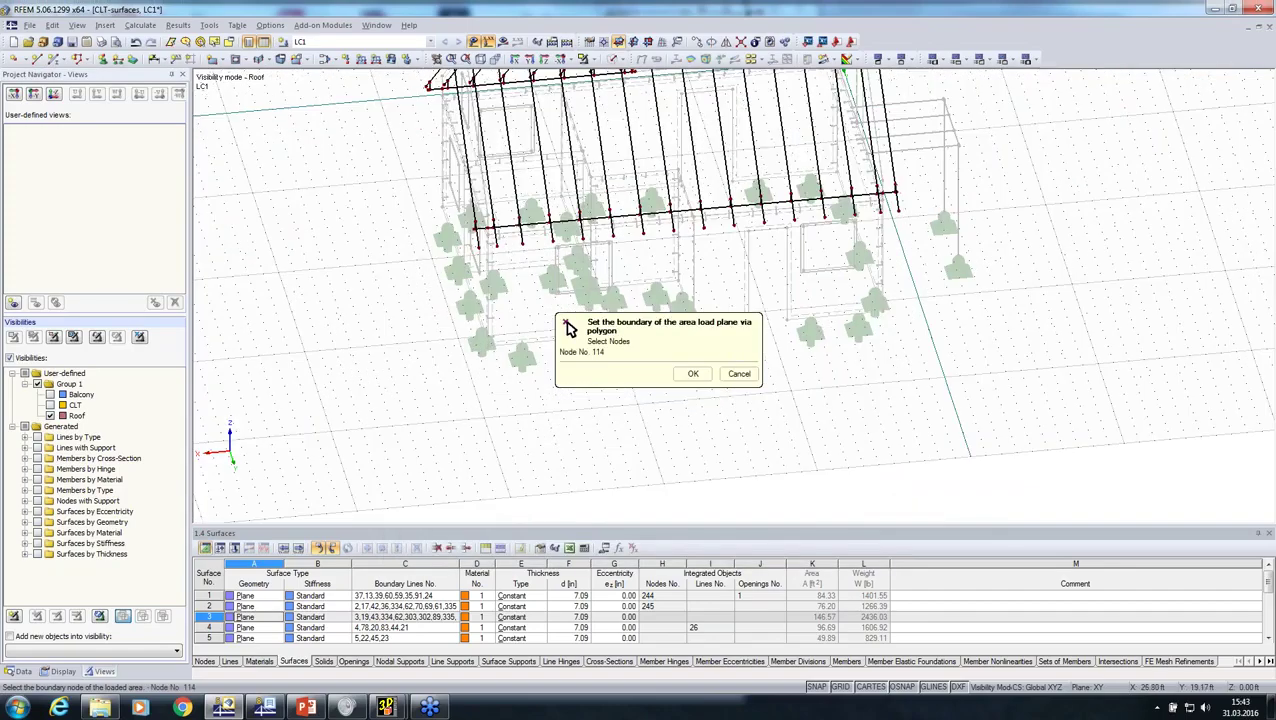
click(898, 210)
middle_drag(942, 264, 890, 499)
scroll(831, 305, up, 4)
click(831, 280)
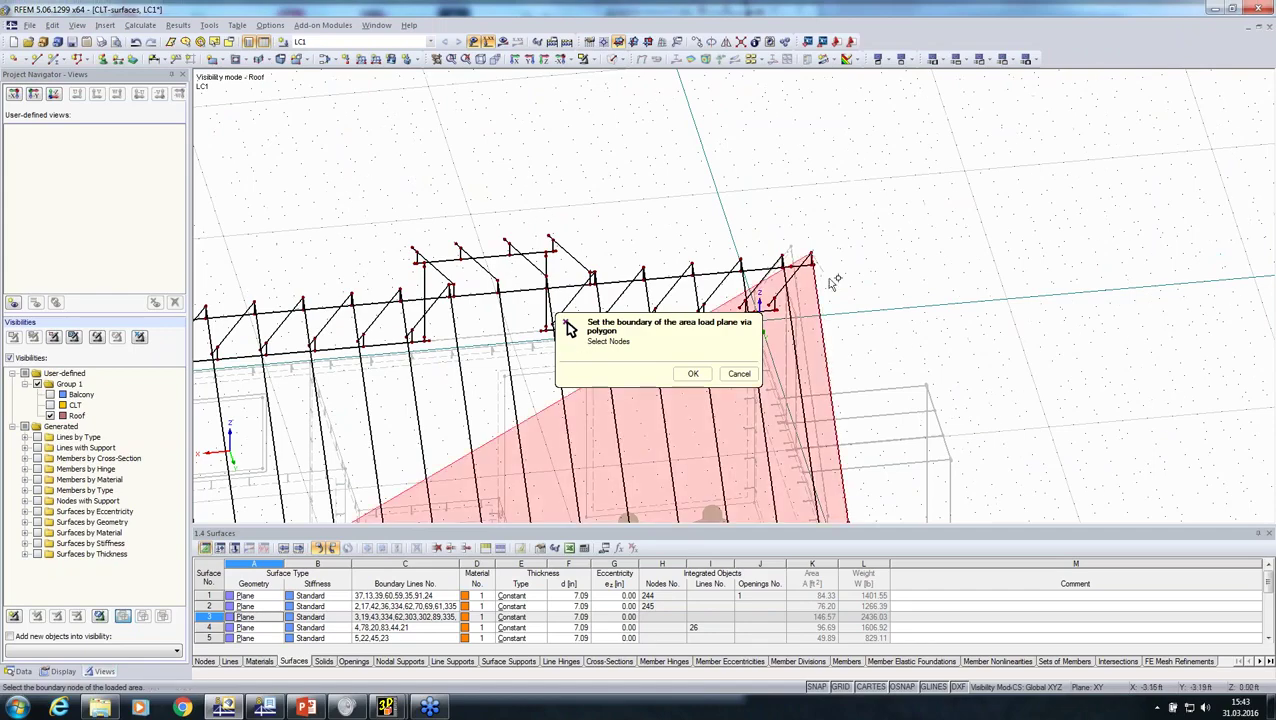
middle_drag(872, 277, 1173, 194)
scroll(378, 256, up, 3)
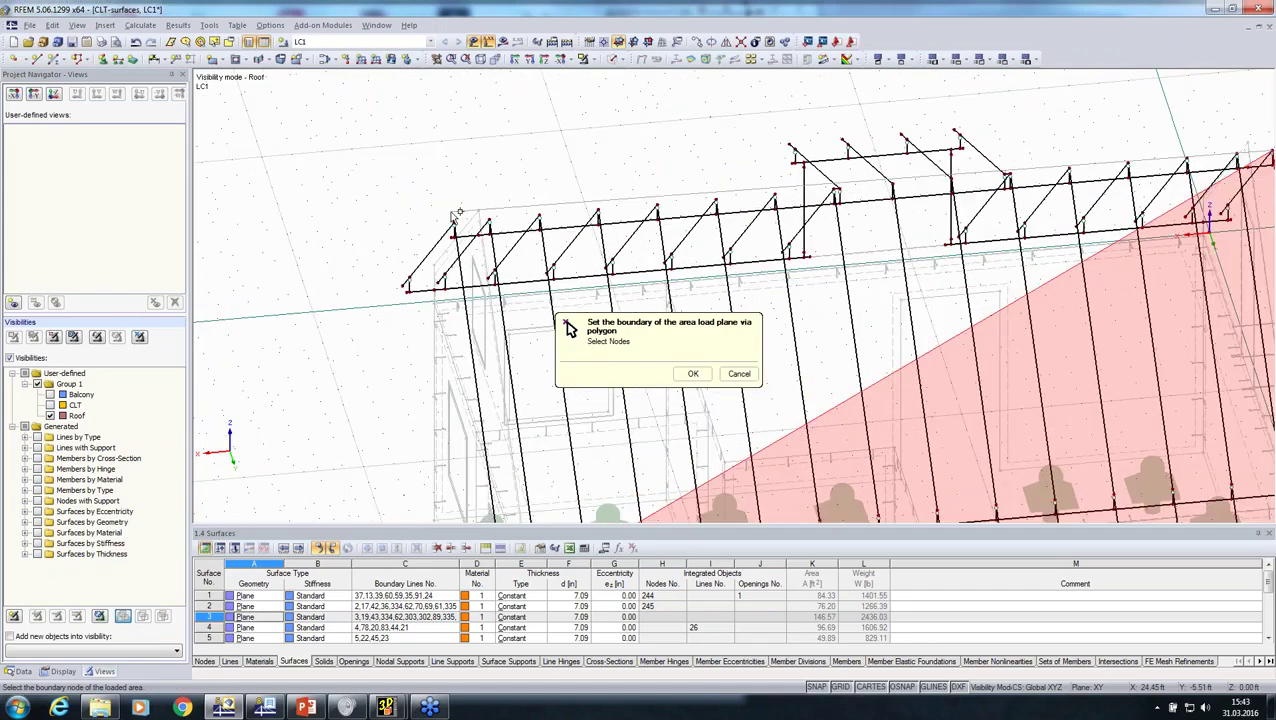
click(455, 225)
click(693, 373)
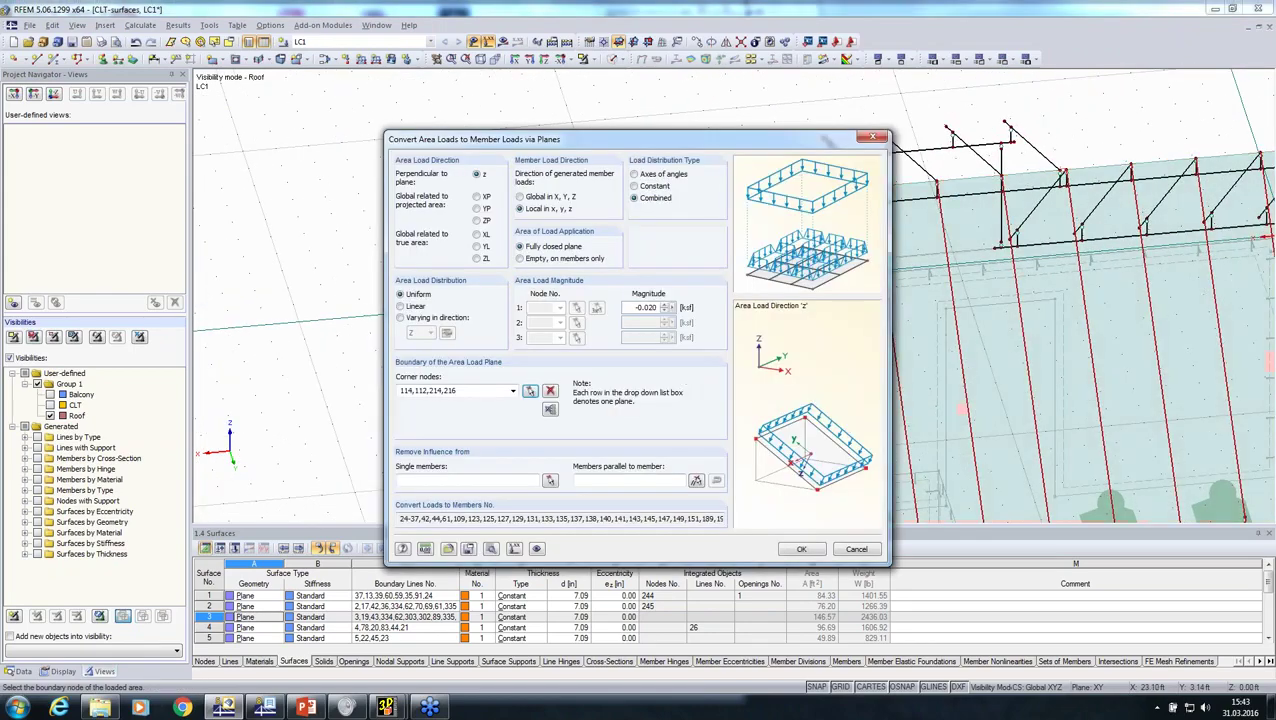
click(796, 549)
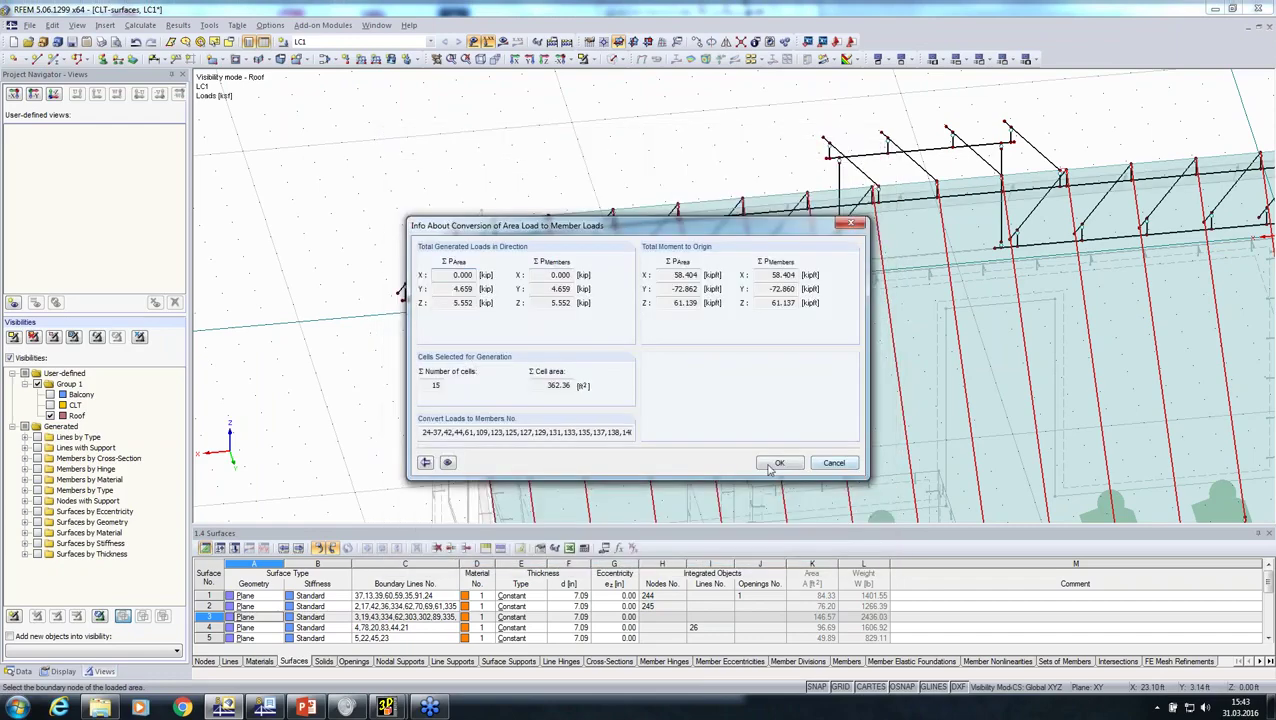
click(778, 460)
- Change the generated roof area load's direction to ZL, global related to true area, and regenerate the member loads
scroll(679, 386, down, 3)
ctrl+middle_drag(473, 365, 386, 303)
double_click(560, 318)
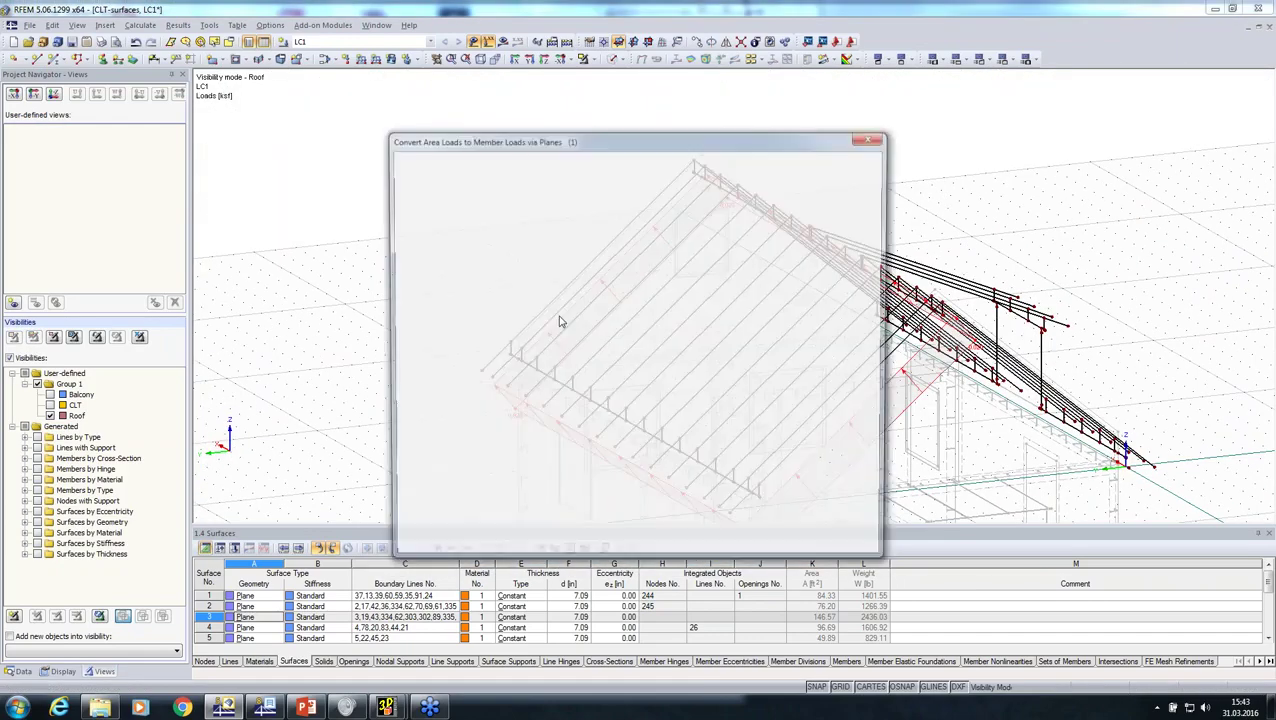
click(477, 259)
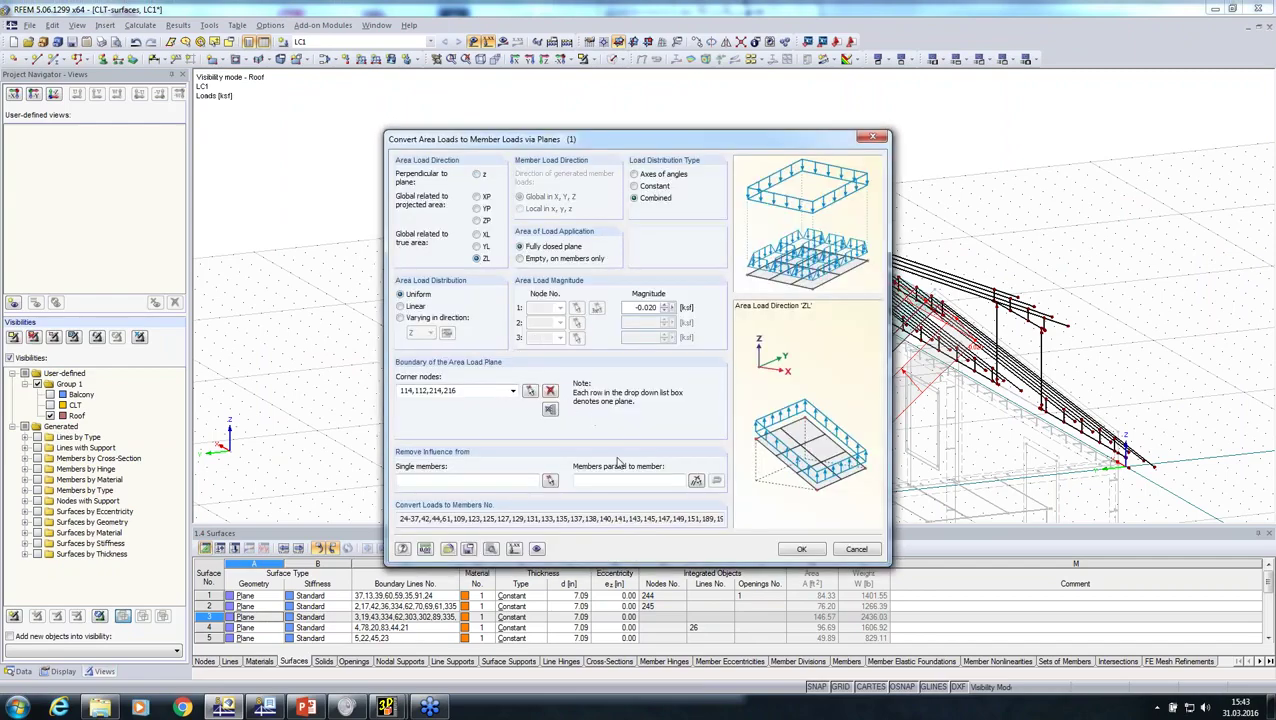
click(800, 550)
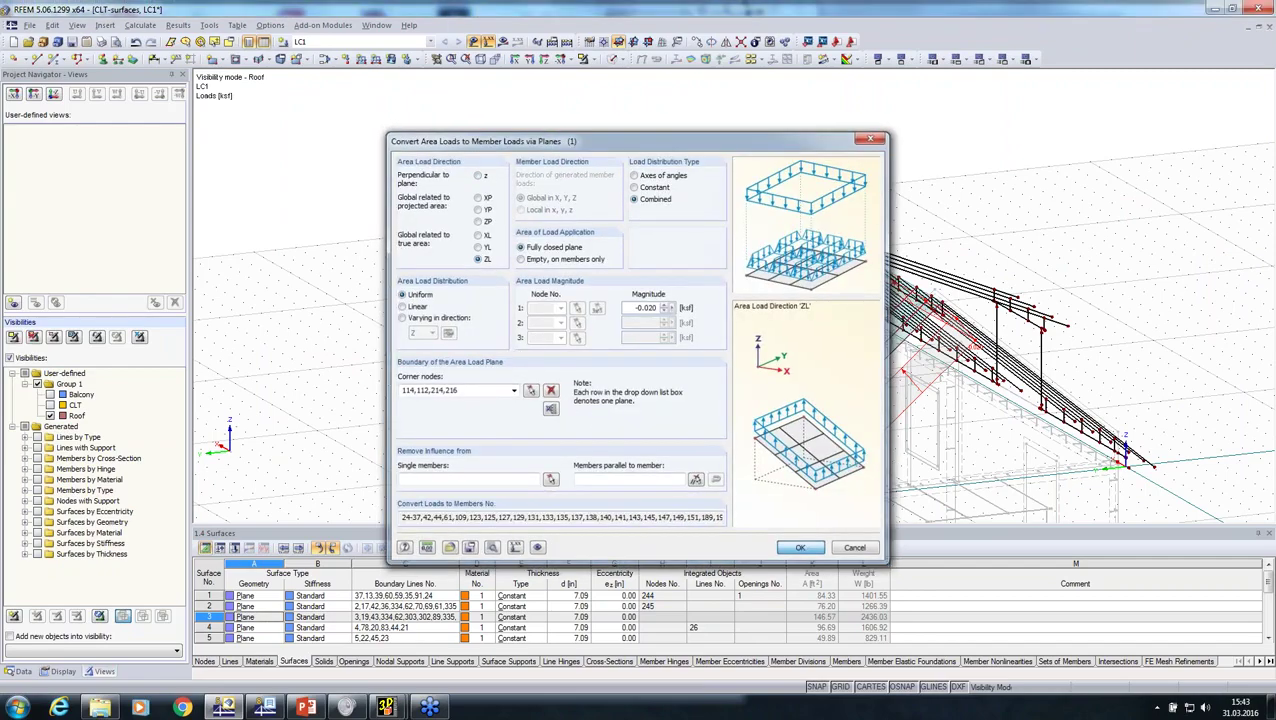
click(779, 463)
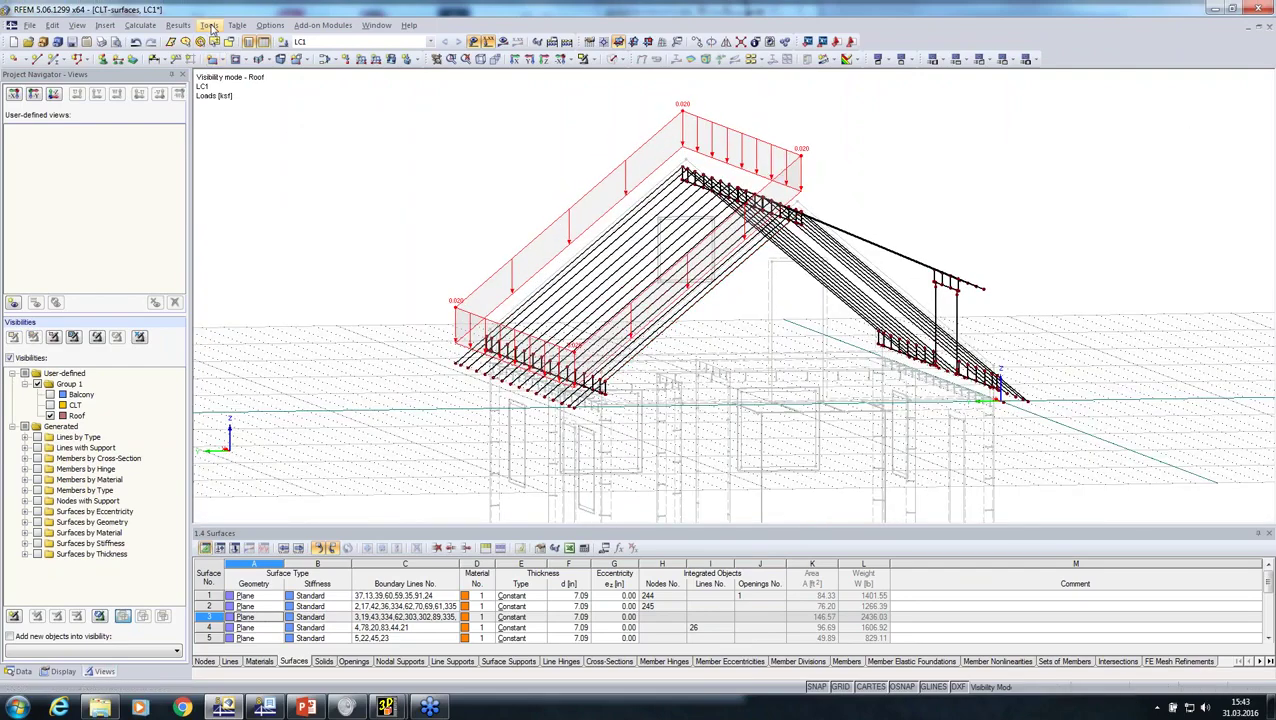
- Create load case LC2 with the action category Snow
click(283, 42)
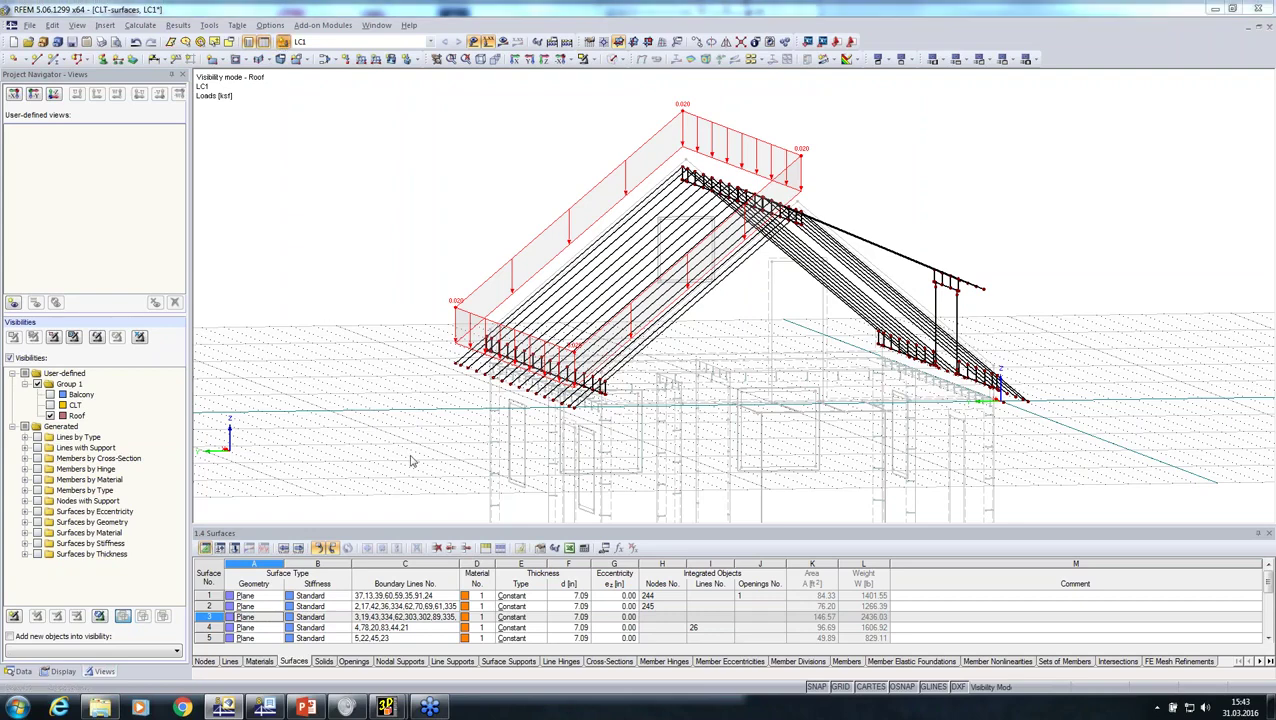
click(831, 231)
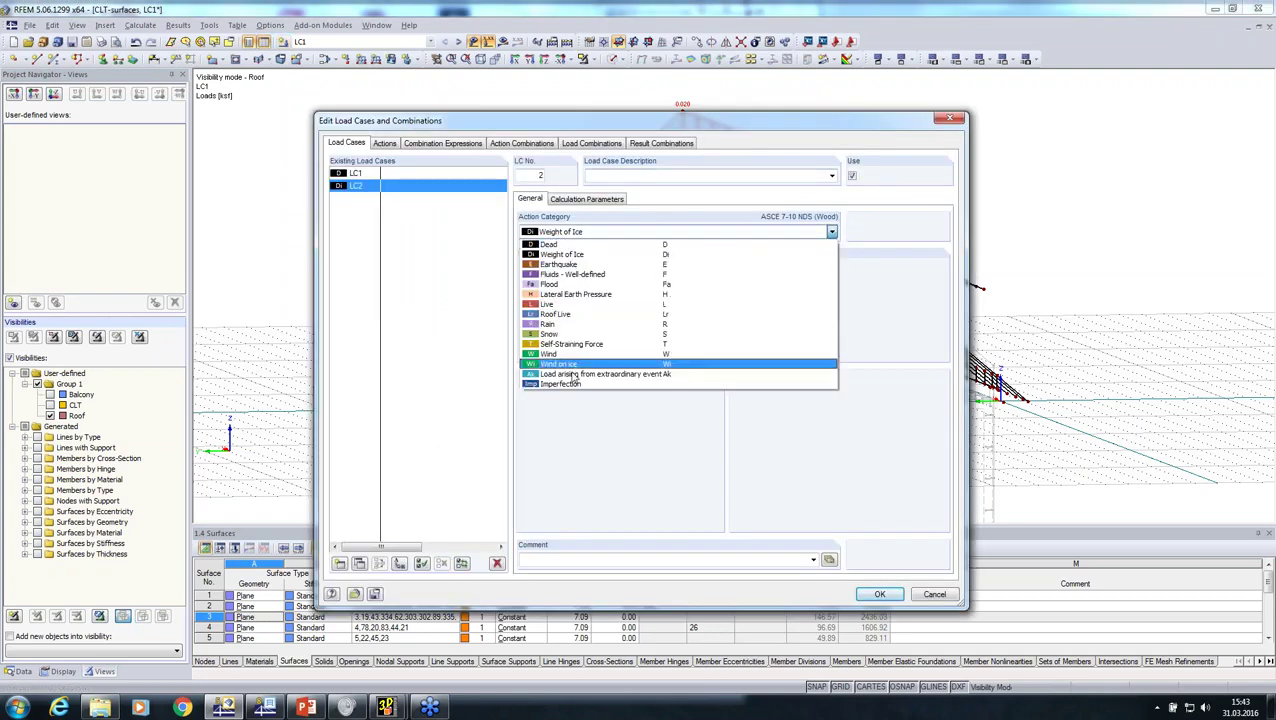
click(557, 334)
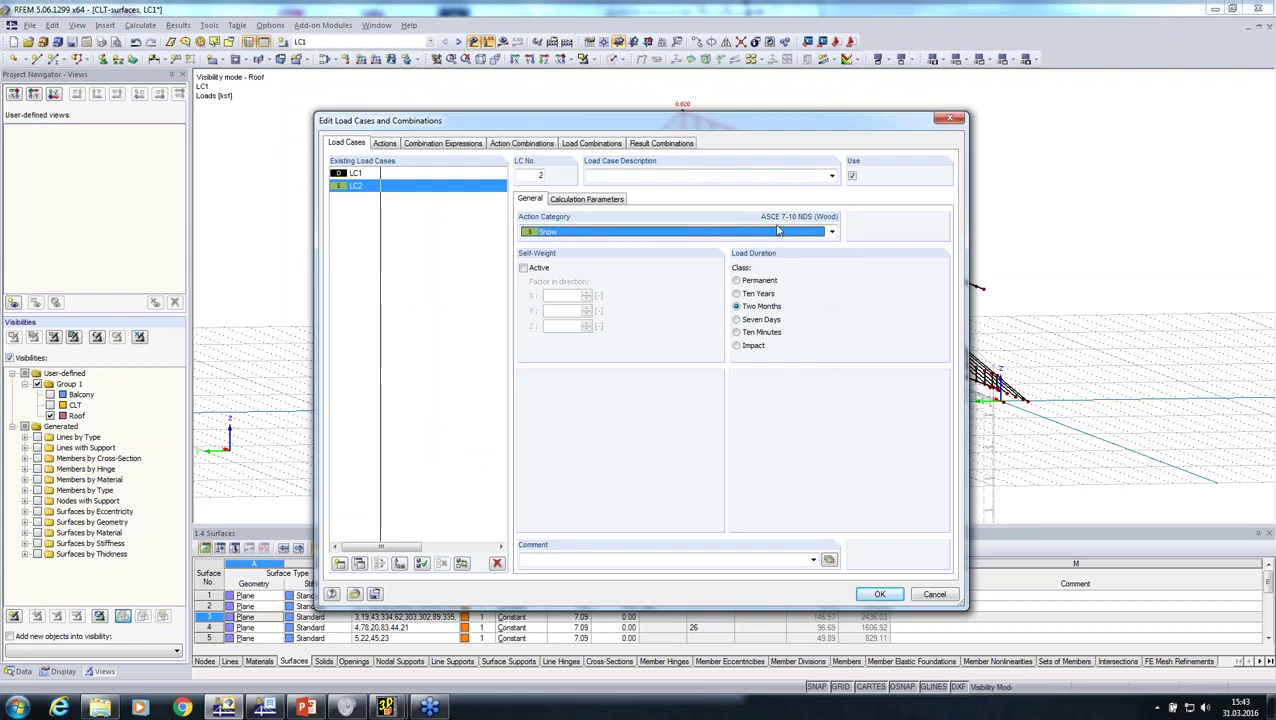
click(869, 596)
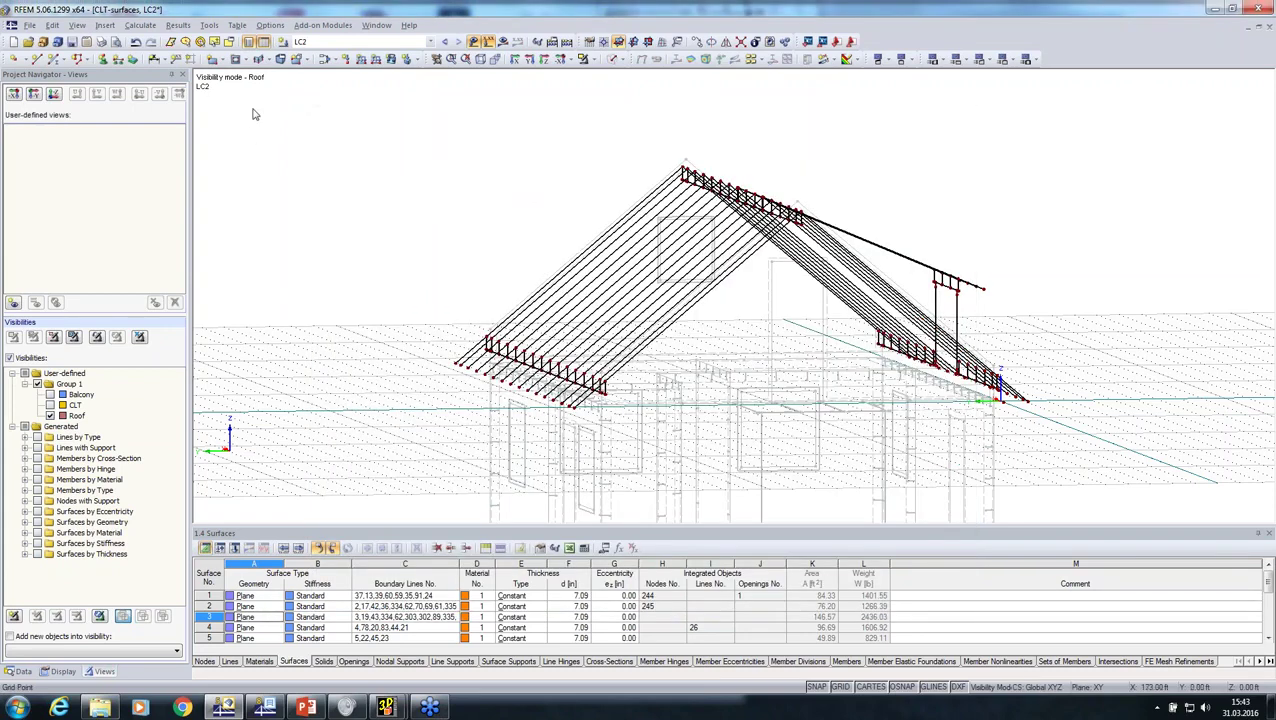
- Open the ASCE/SEI 7-10 snow load generator for a duopitch roof and consult the snow zone map and Alaskan ground snow load catalogue
click(211, 30)
mouse_move(300, 280)
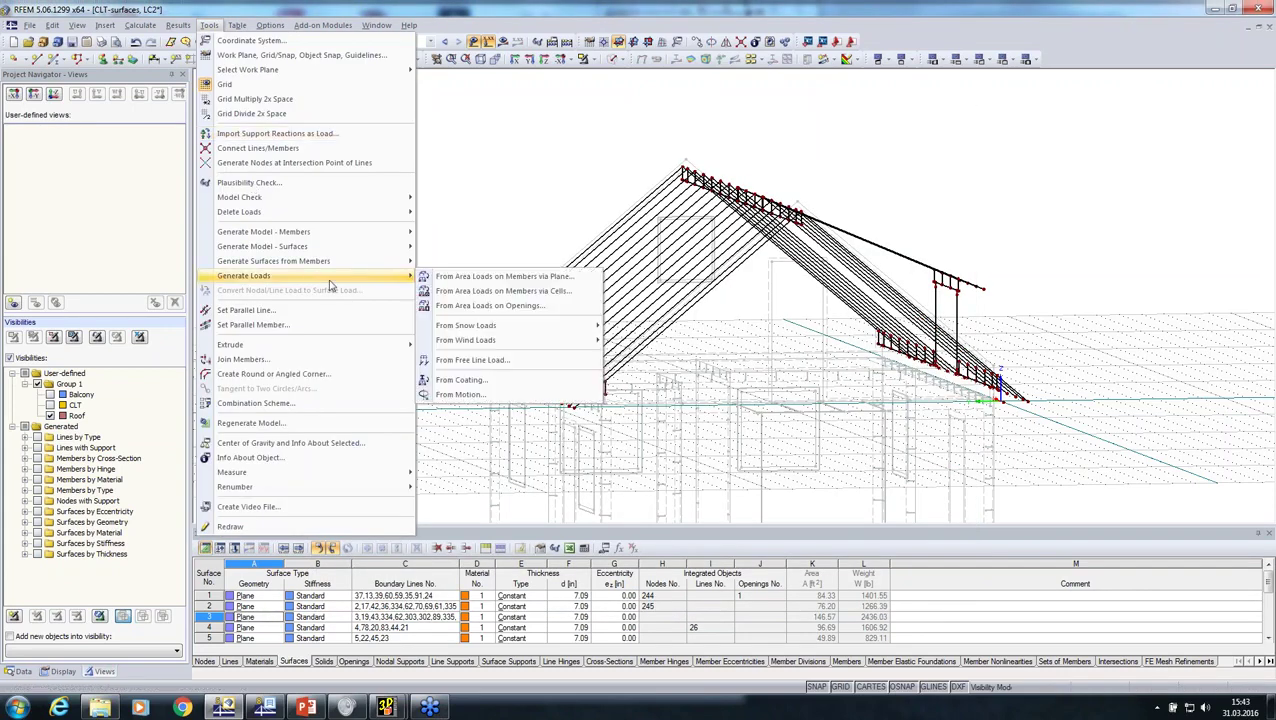
mouse_move(561, 330)
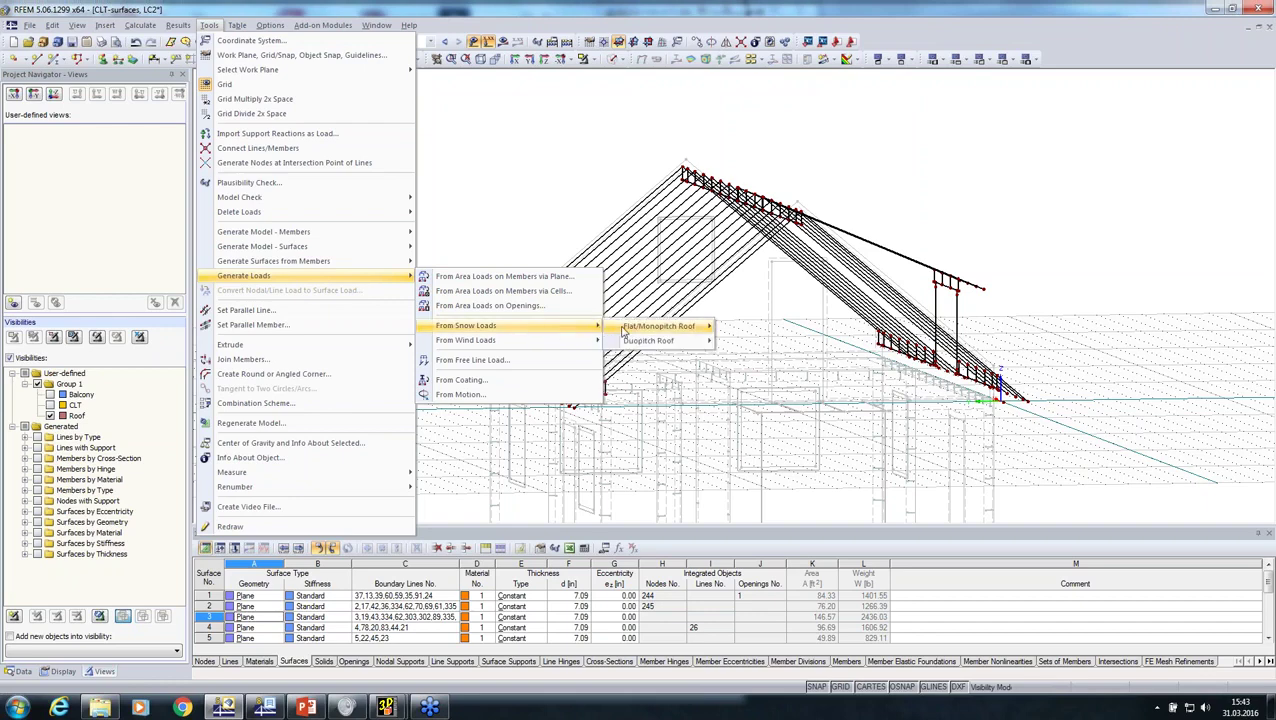
mouse_move(700, 342)
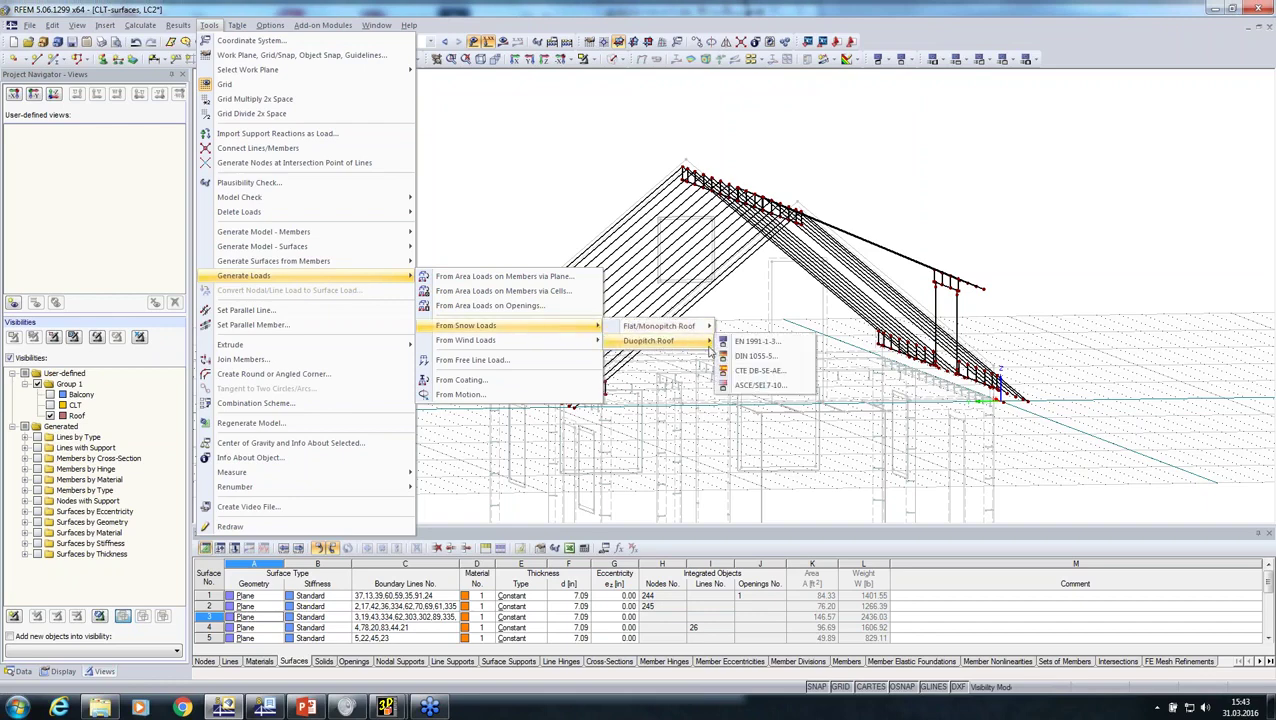
click(745, 388)
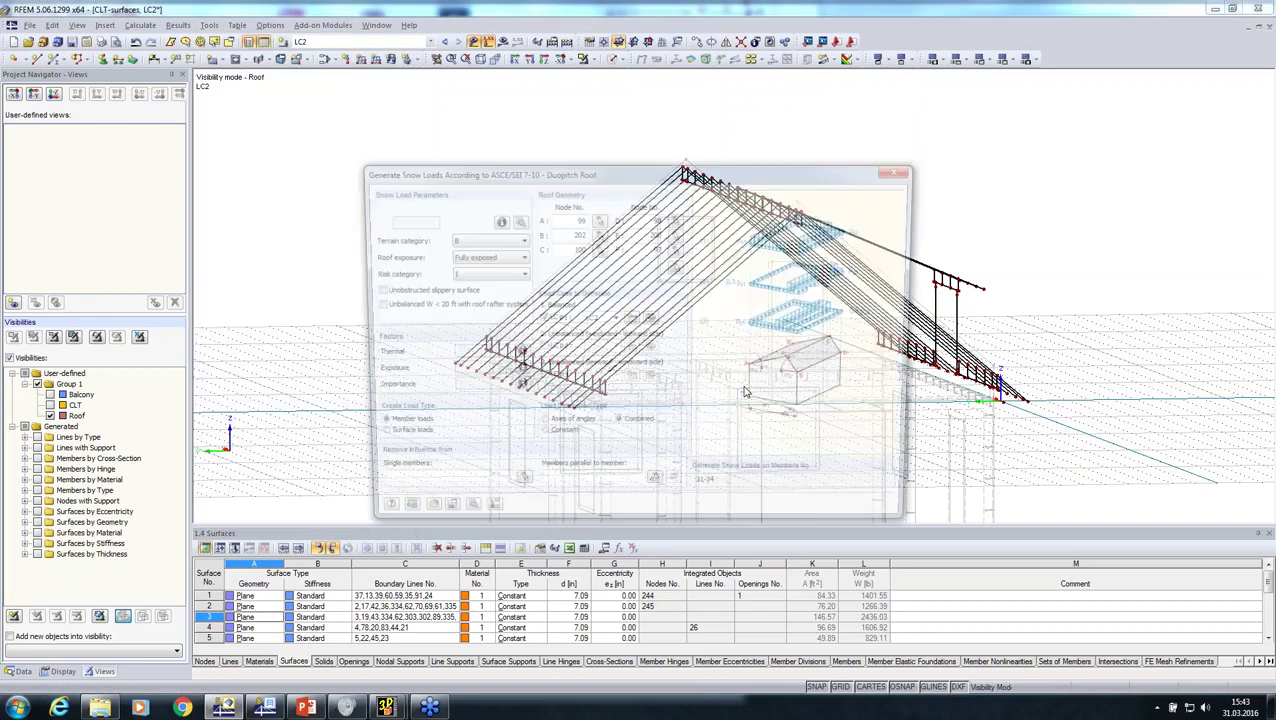
click(500, 221)
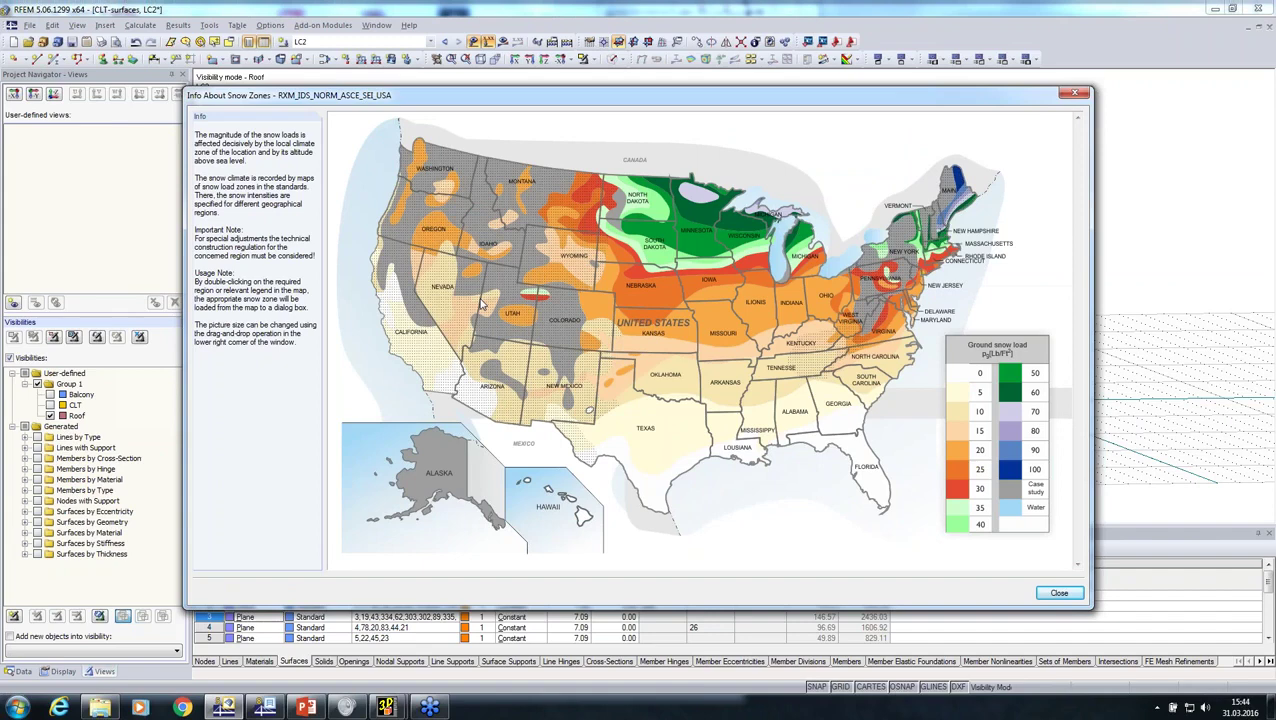
click(1048, 595)
click(518, 222)
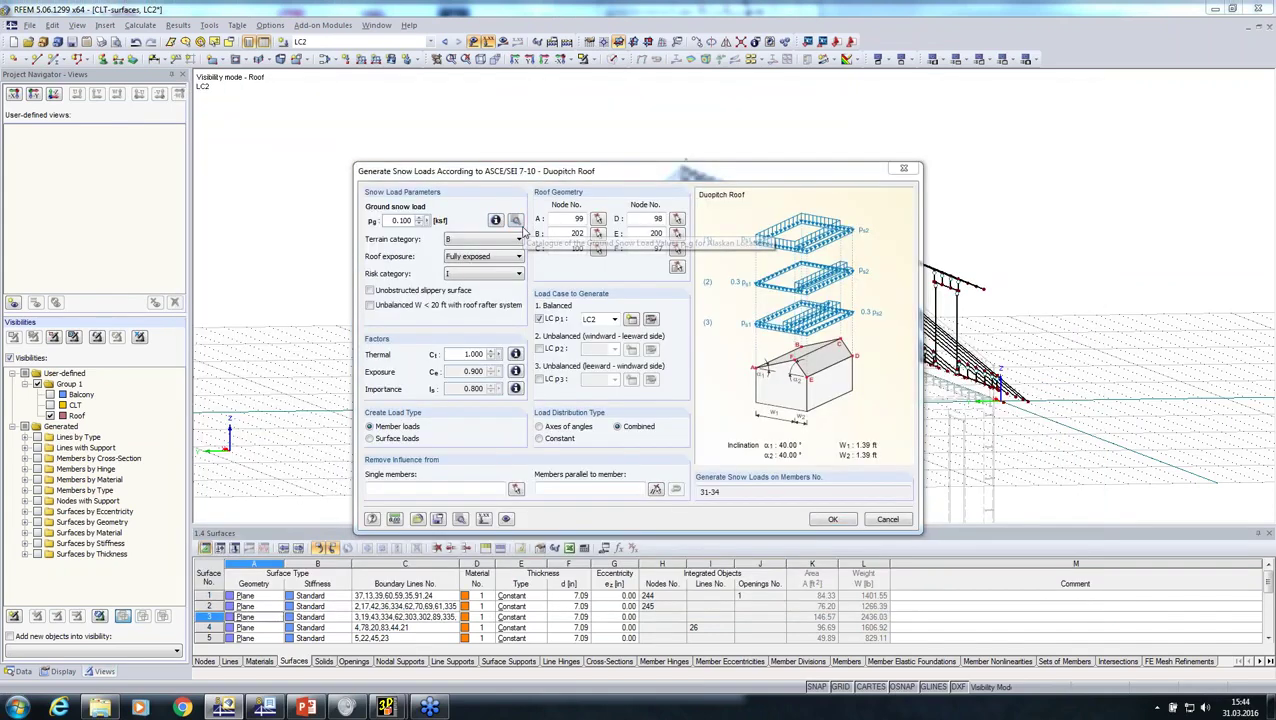
click(822, 511)
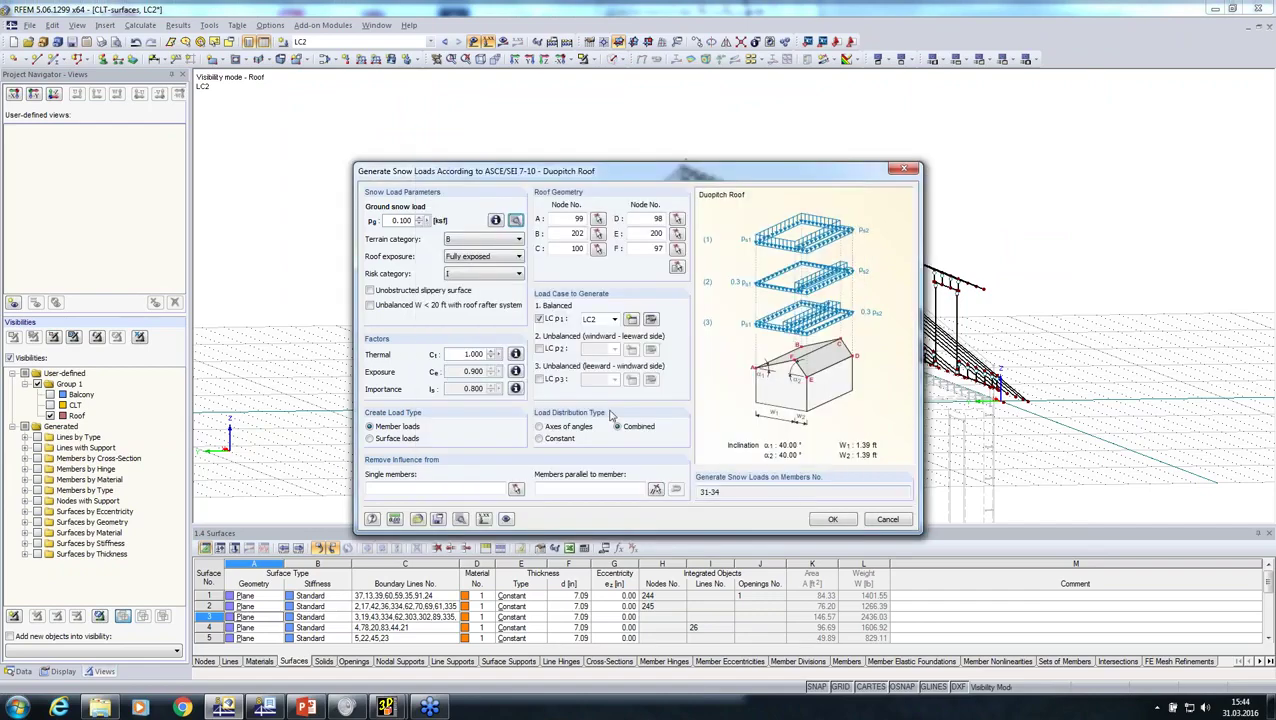
- Define the duopitch roof boundary for the snow load with nodes 114, 112, 214, 111, 113 and 216
click(677, 270)
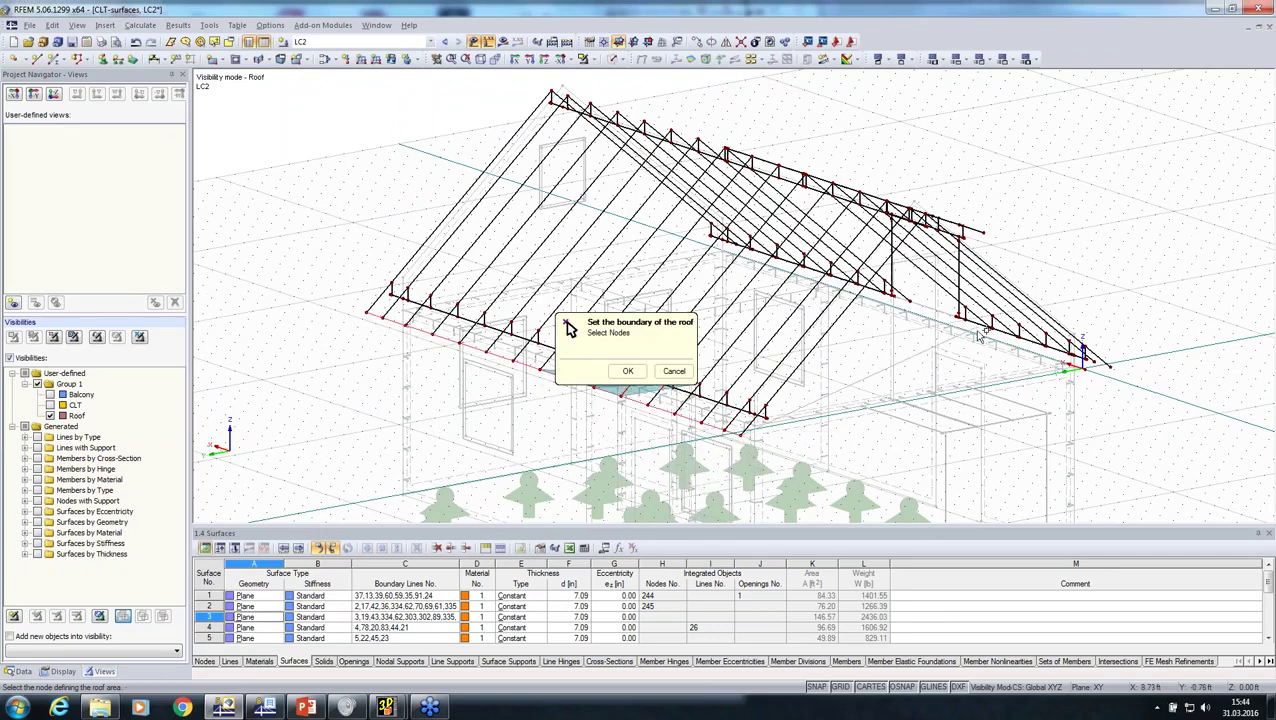
ctrl+middle_drag(900, 405, 925, 431)
scroll(925, 431, up, 5)
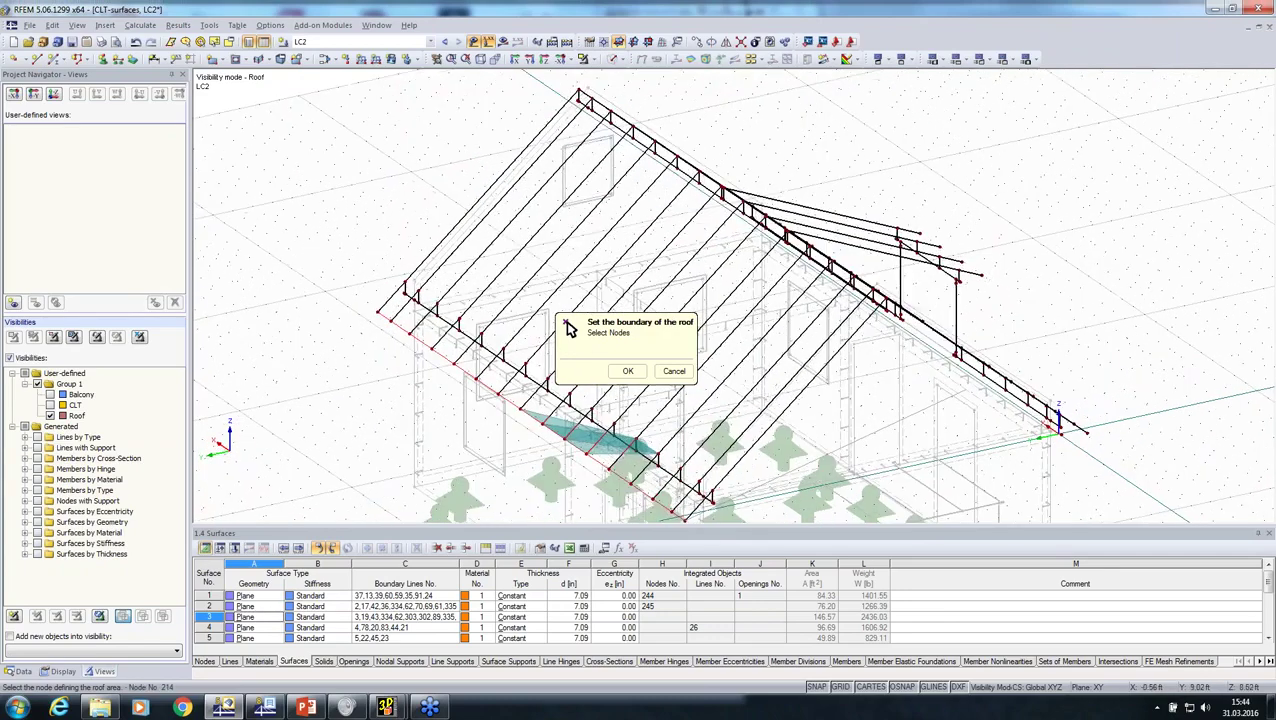
ctrl+middle_drag(890, 391, 1030, 375)
click(1056, 220)
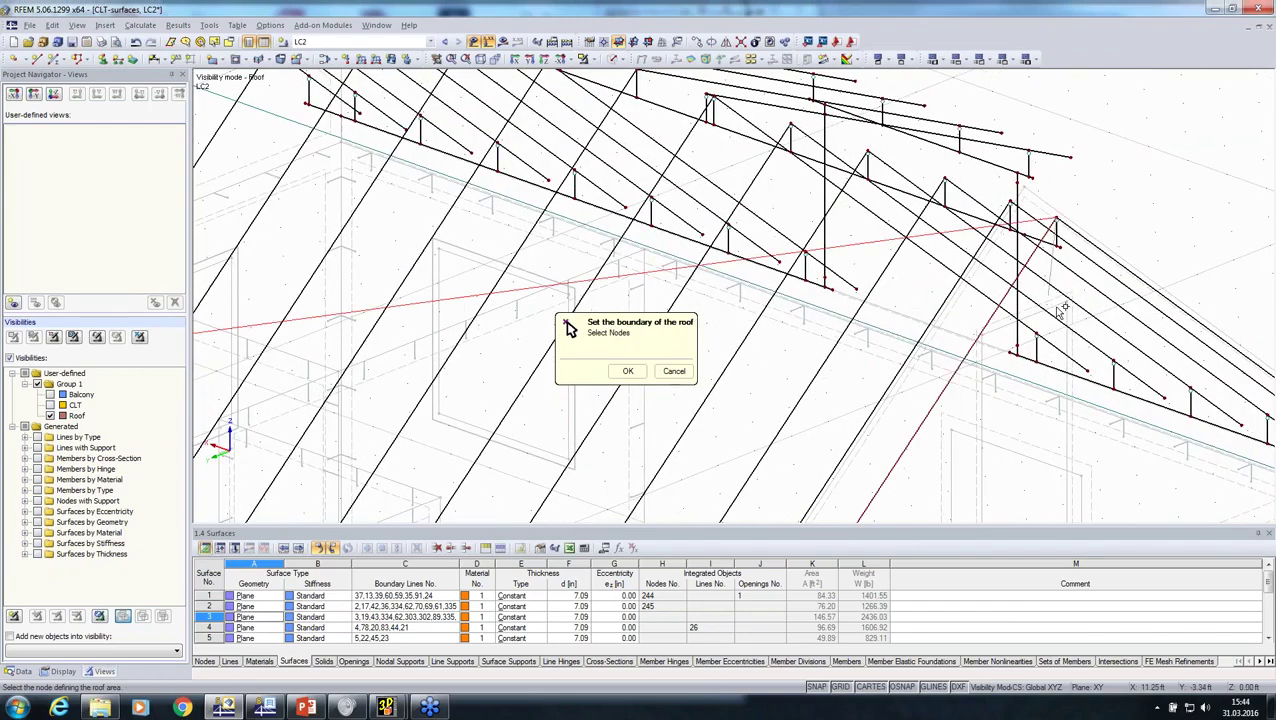
ctrl+middle_drag(1058, 290, 955, 378)
click(979, 371)
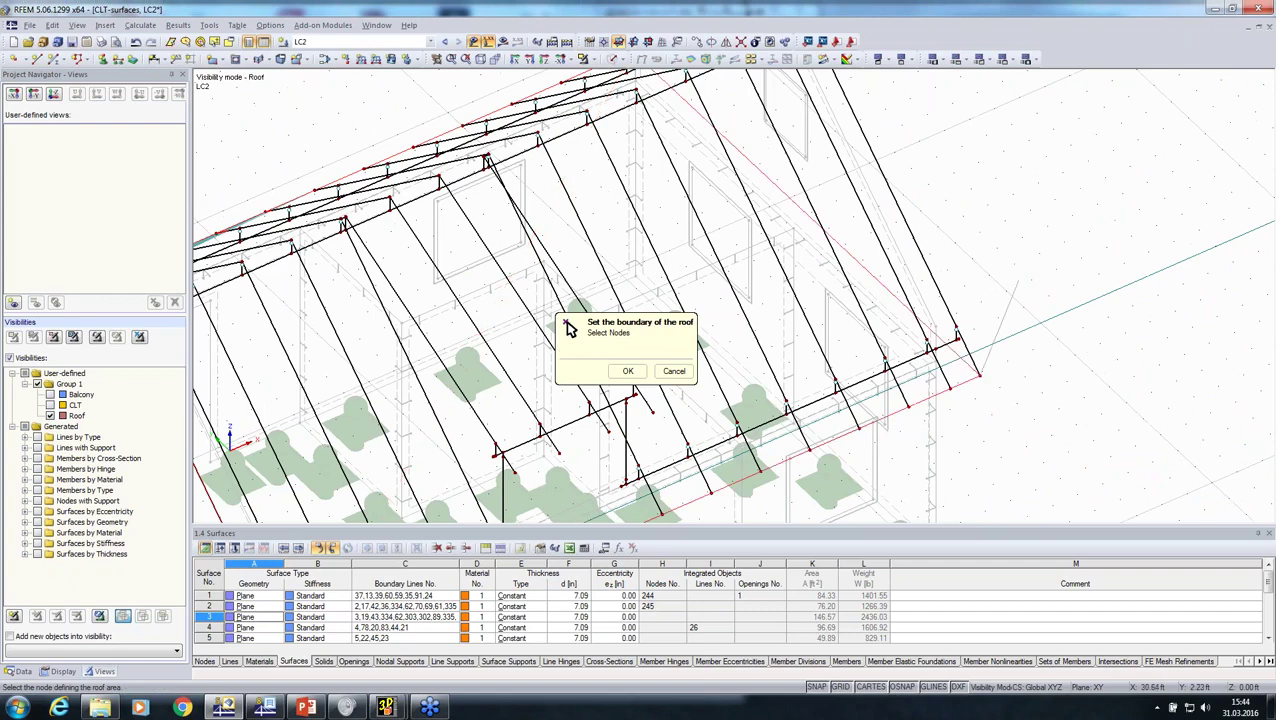
middle_drag(1019, 290, 1011, 441)
click(798, 171)
click(628, 371)
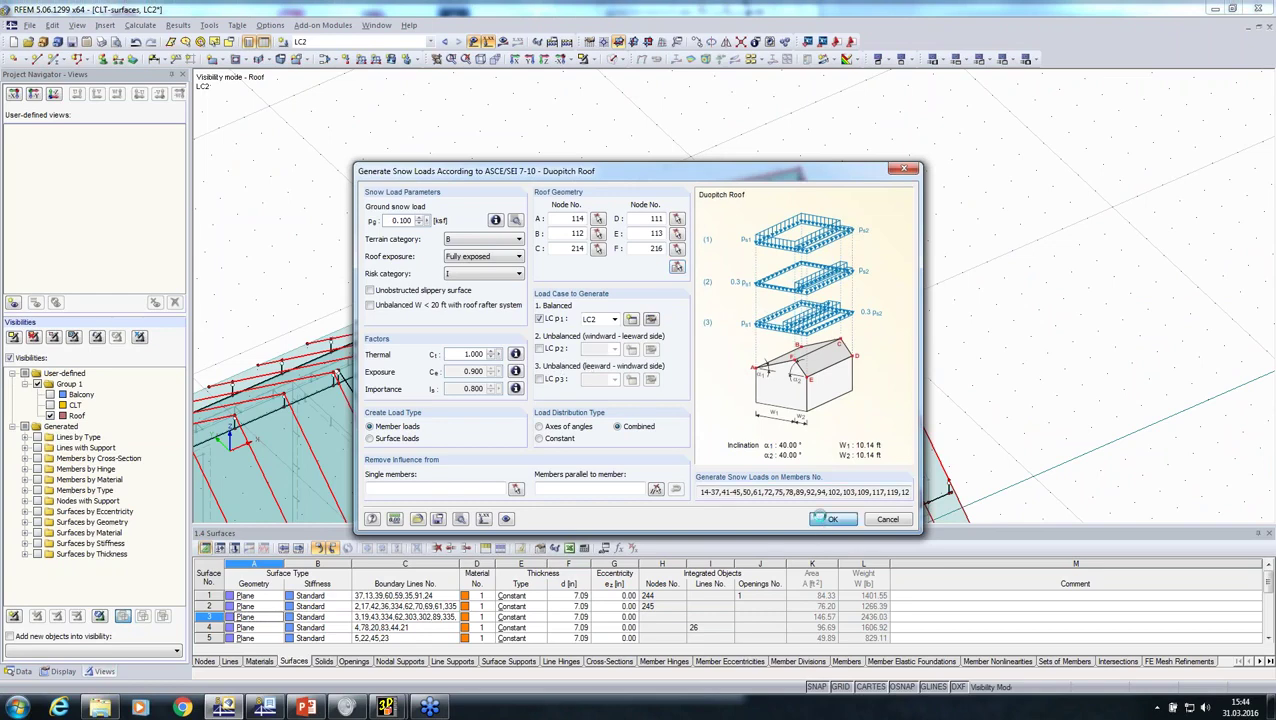
- Generate the balanced snow load as member loads on the duopitch roof in load case LC2
click(825, 518)
click(833, 543)
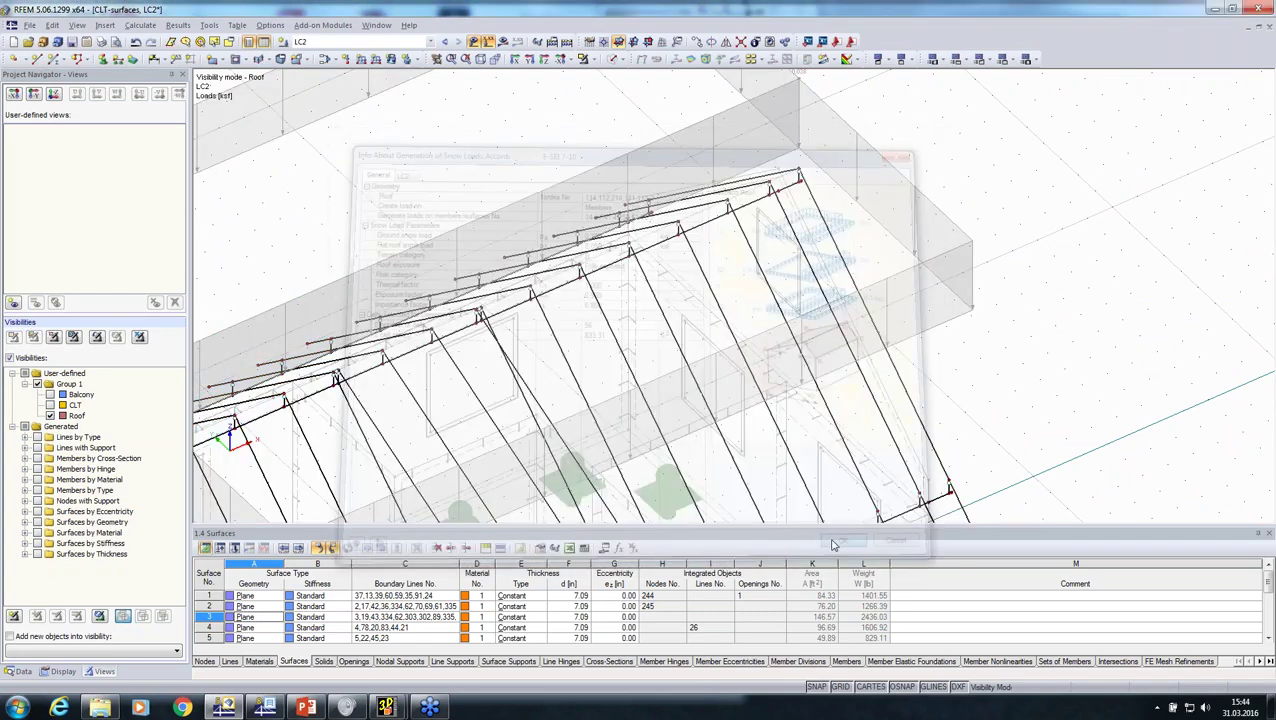
ctrl+middle_drag(832, 456, 412, 350)
scroll(600, 215, down, 4)
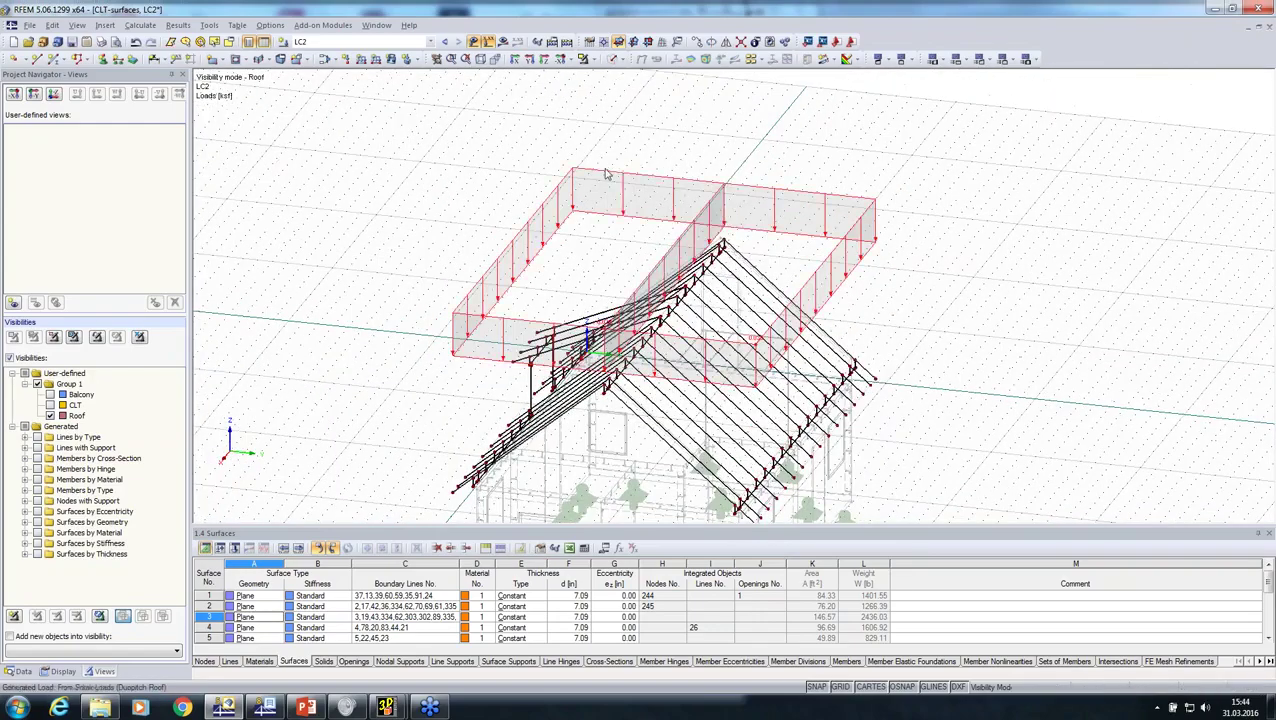
- Inspect the generated snow load displayed separately as individual member loads, and return to the combined area load display
right_click(605, 174)
click(659, 212)
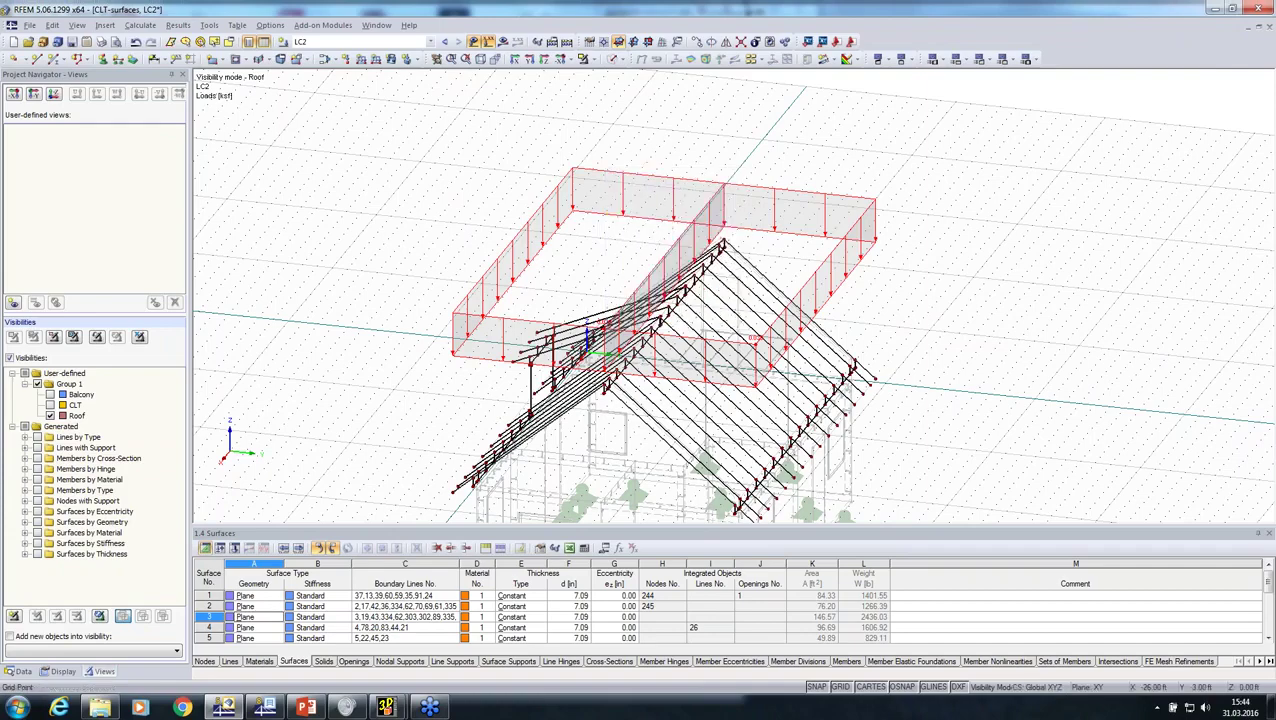
ctrl+middle_drag(659, 212, 620, 215)
right_click(545, 110)
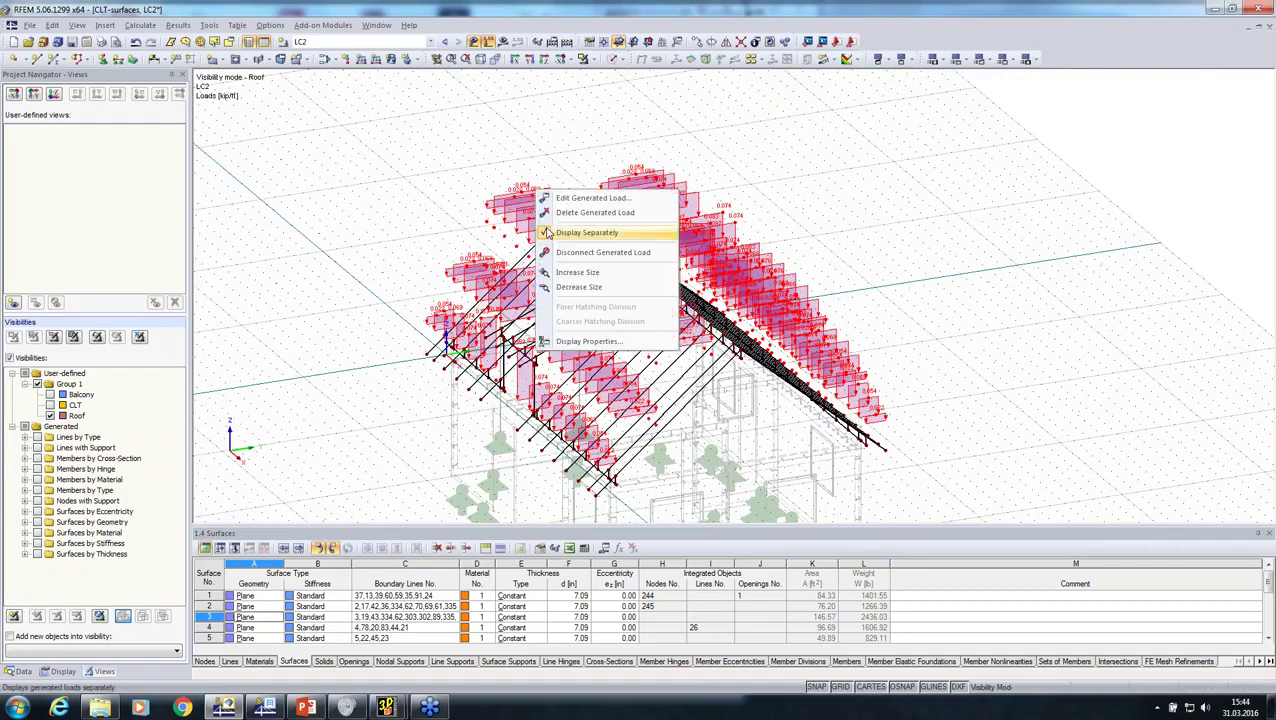
click(612, 151)
- Show the Balcony and CLT groups together with the roof
ctrl+middle_drag(941, 374, 546, 339)
click(51, 395)
click(51, 405)
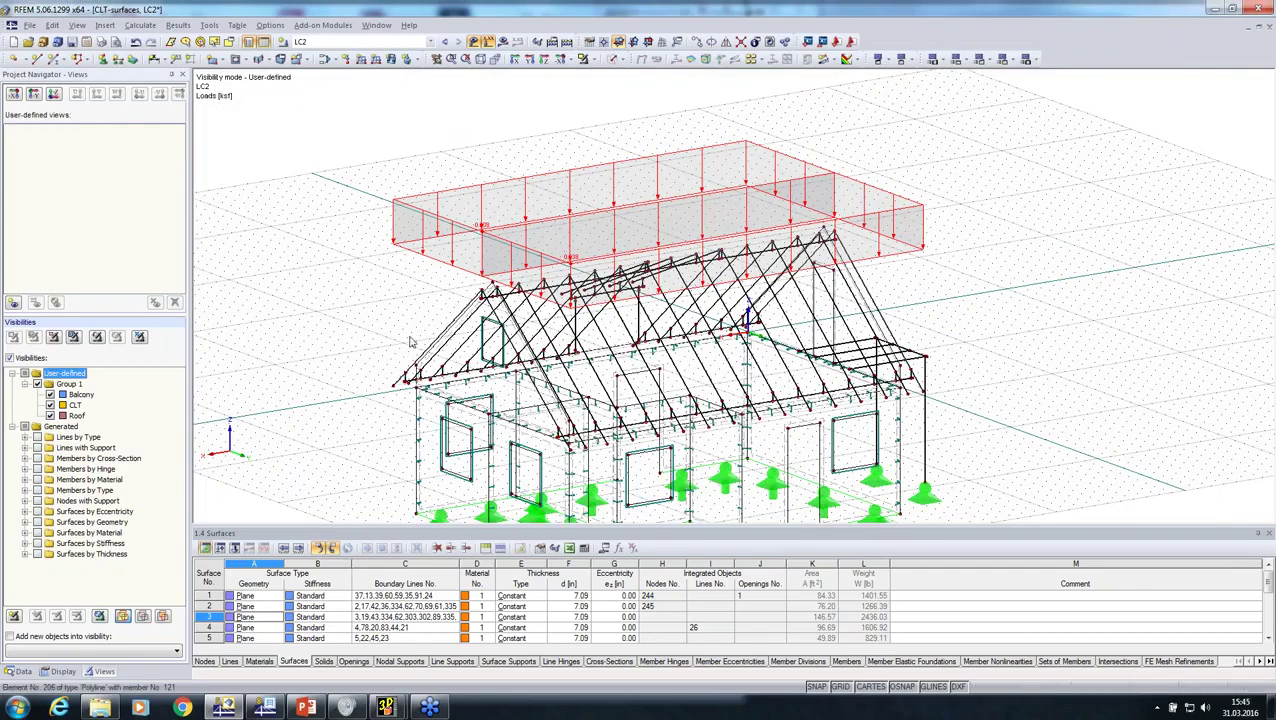
ctrl+middle_drag(369, 305, 445, 308)
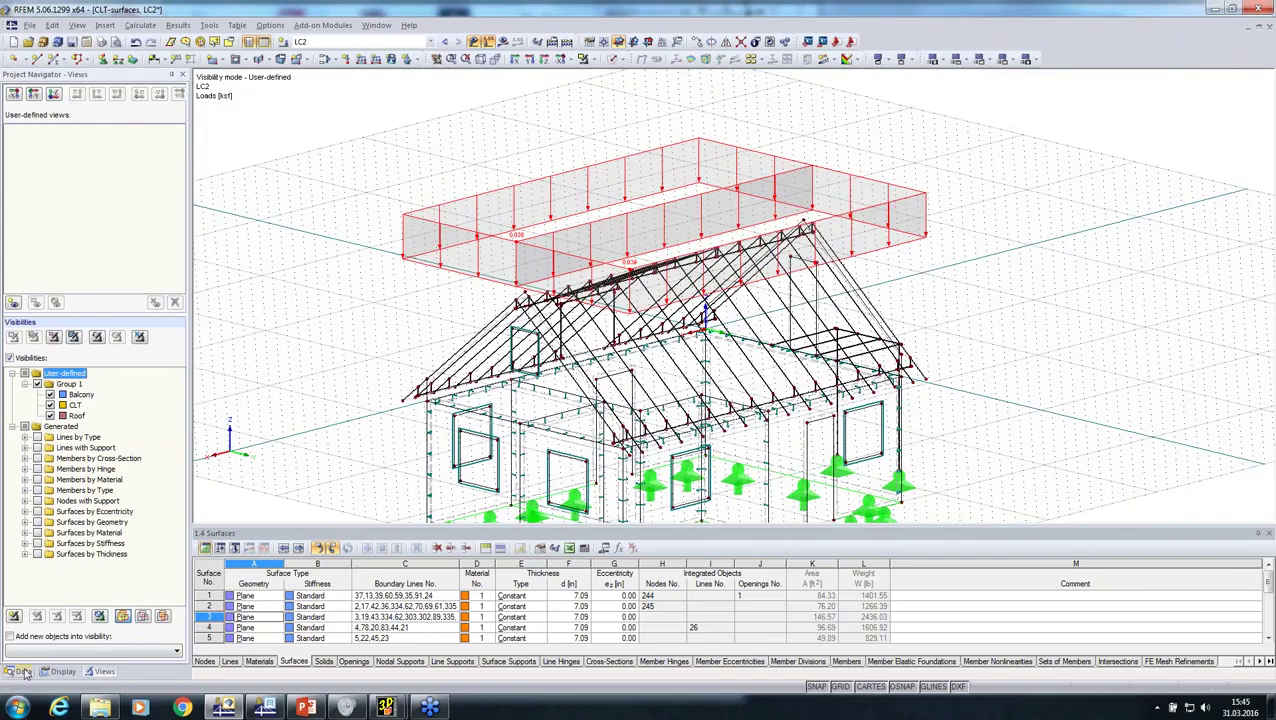
- Delete the Section 2.4 (ASD) combination expression from the load combination settings
click(22, 671)
click(82, 485)
right_click(82, 485)
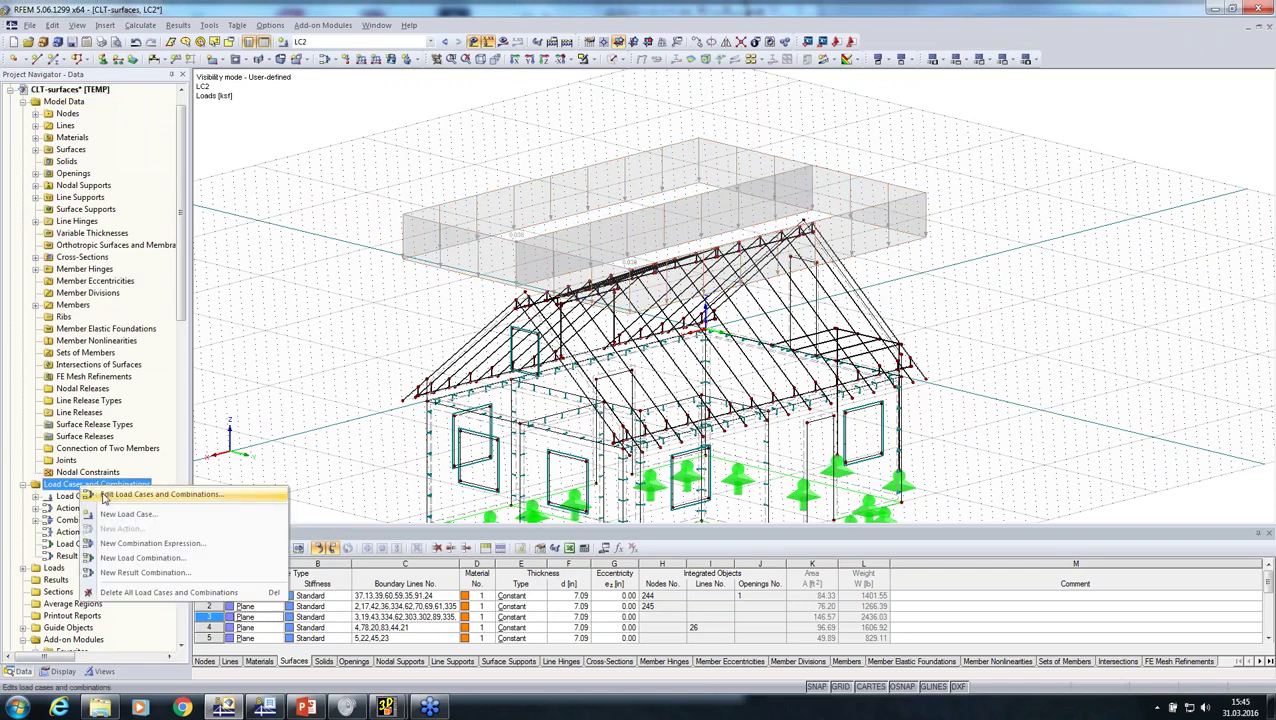
click(104, 491)
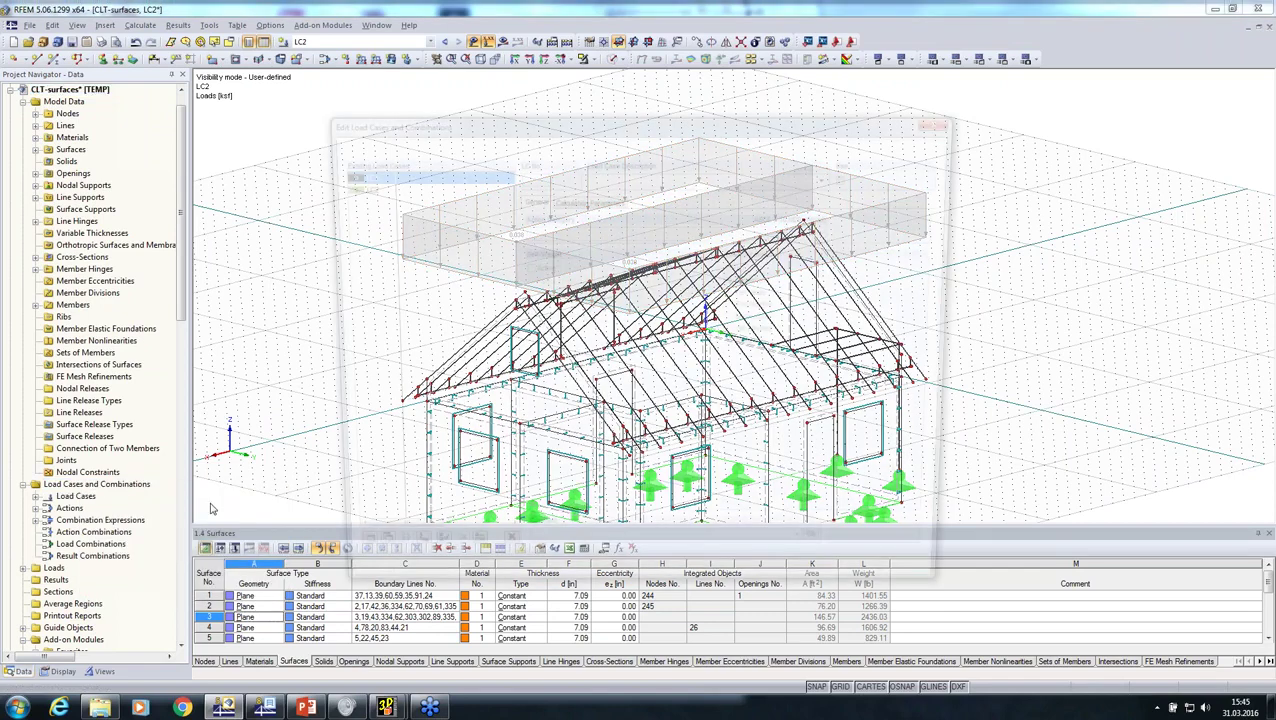
click(445, 146)
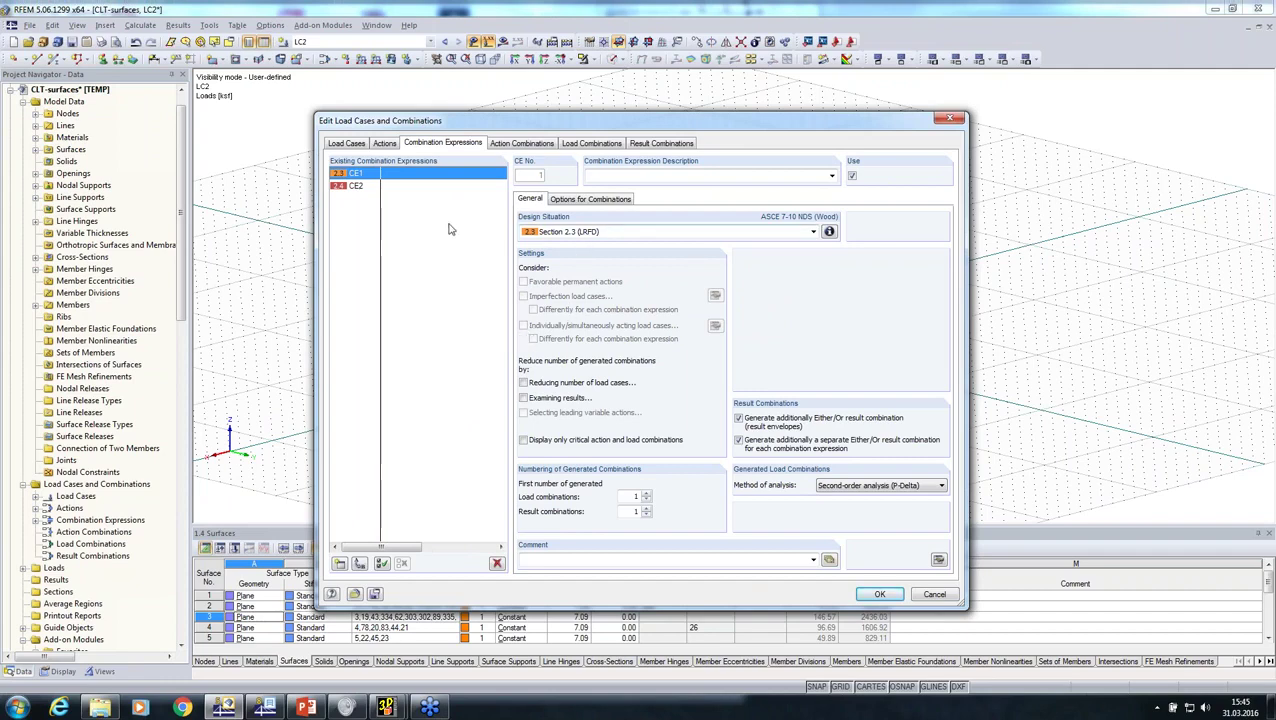
click(569, 233)
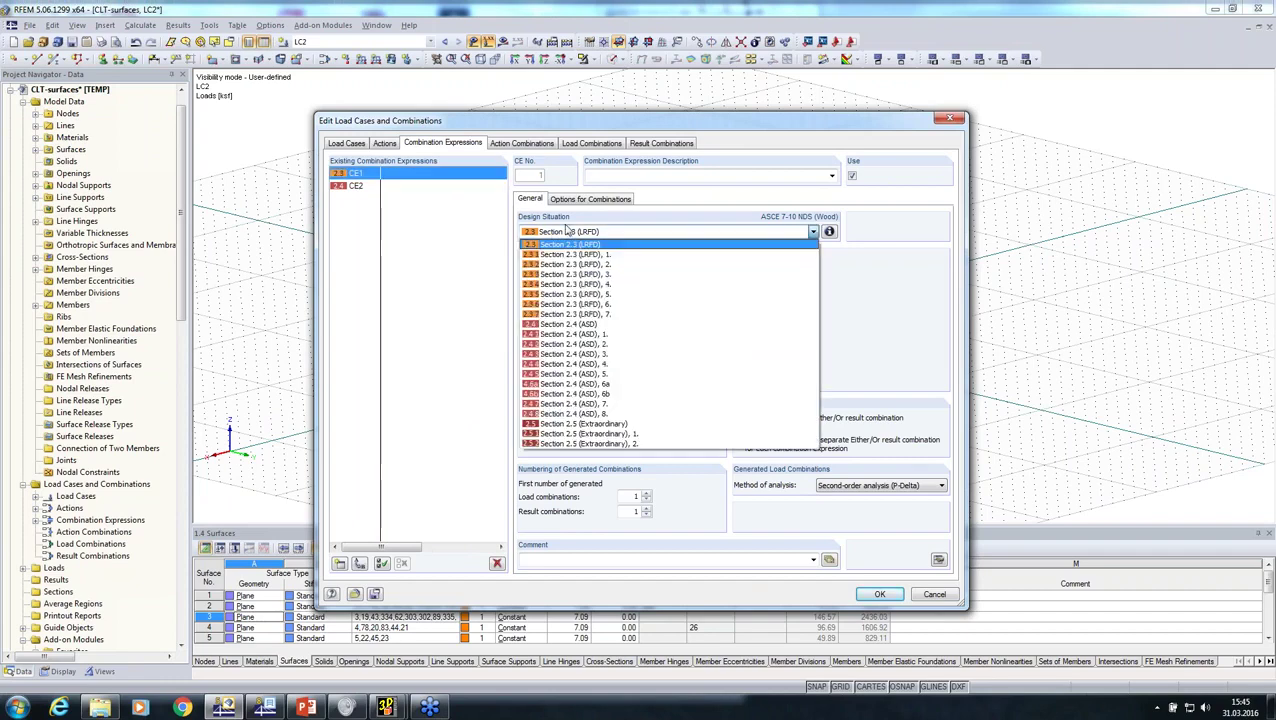
click(585, 325)
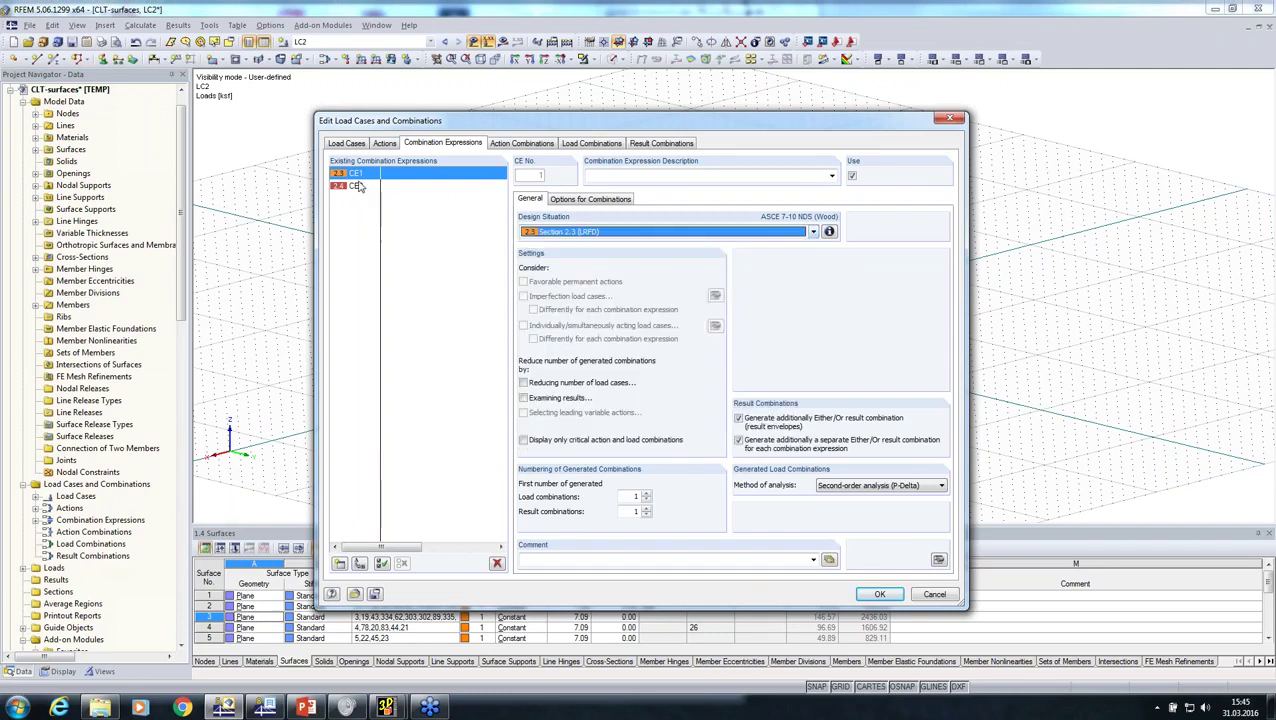
click(497, 563)
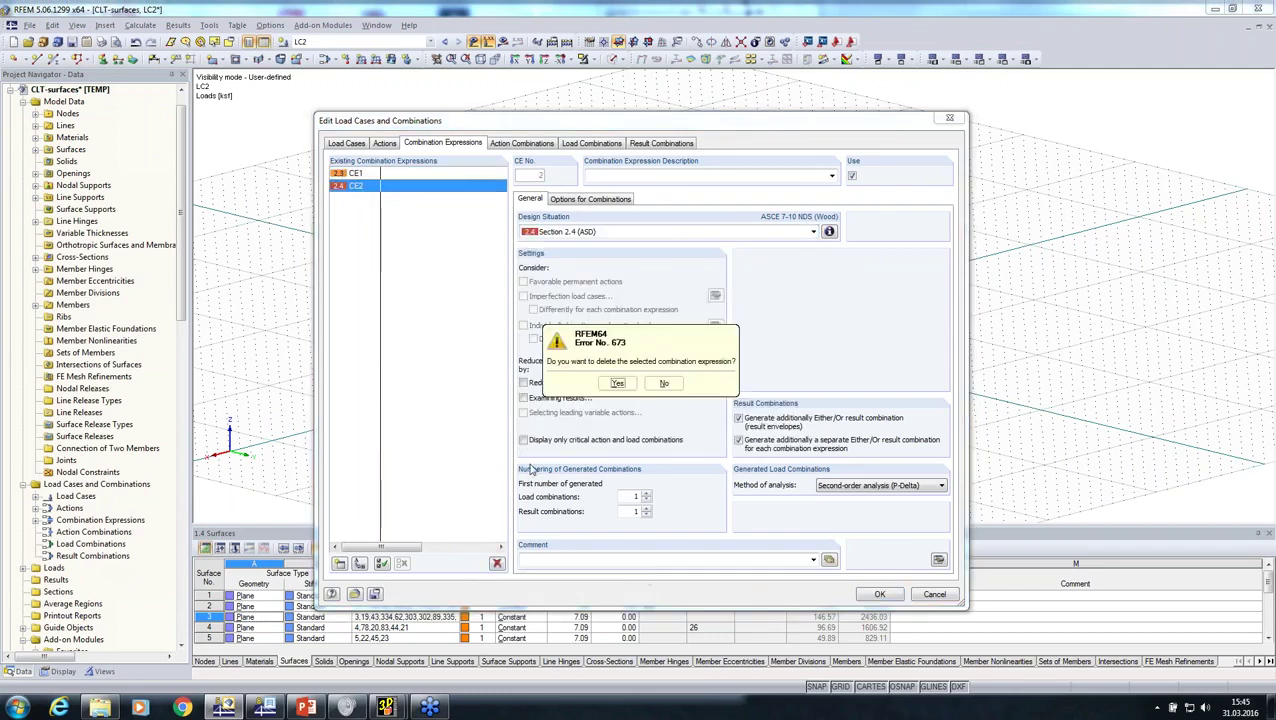
click(615, 382)
- Set the method of analysis to geometrically linear and generate the Section 2.3 (LRFD) load combinations
click(850, 486)
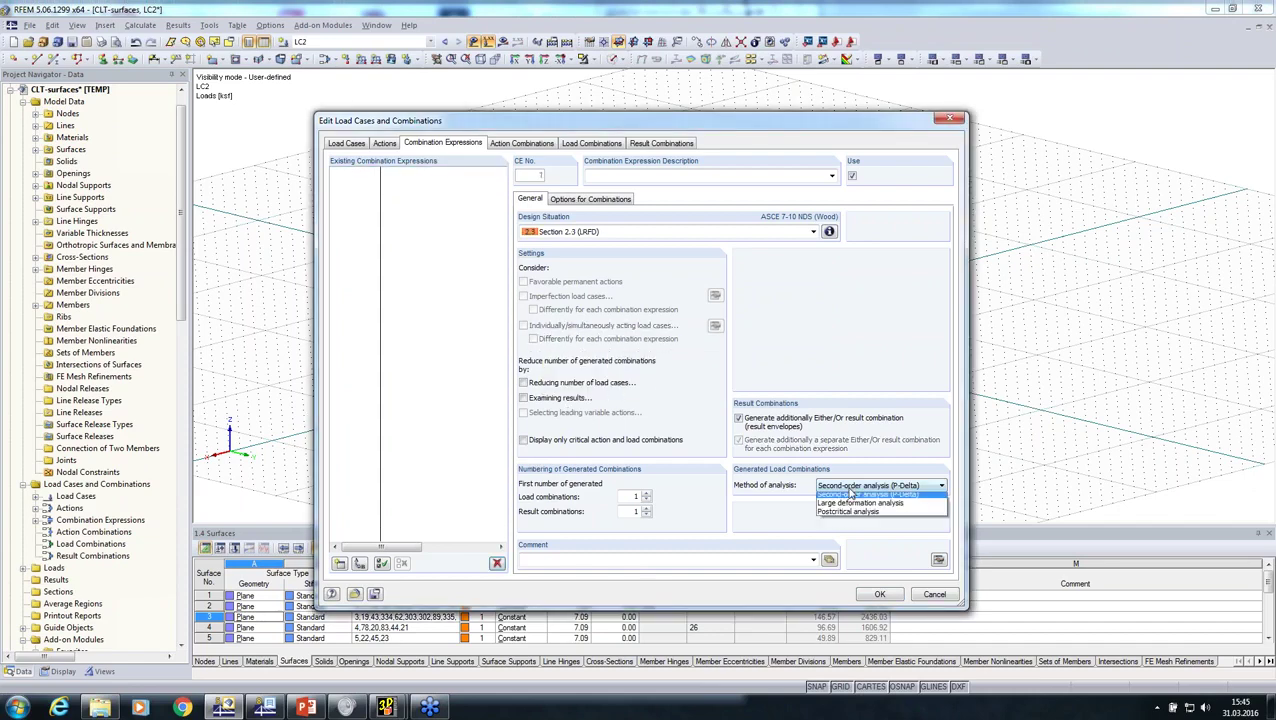
click(850, 498)
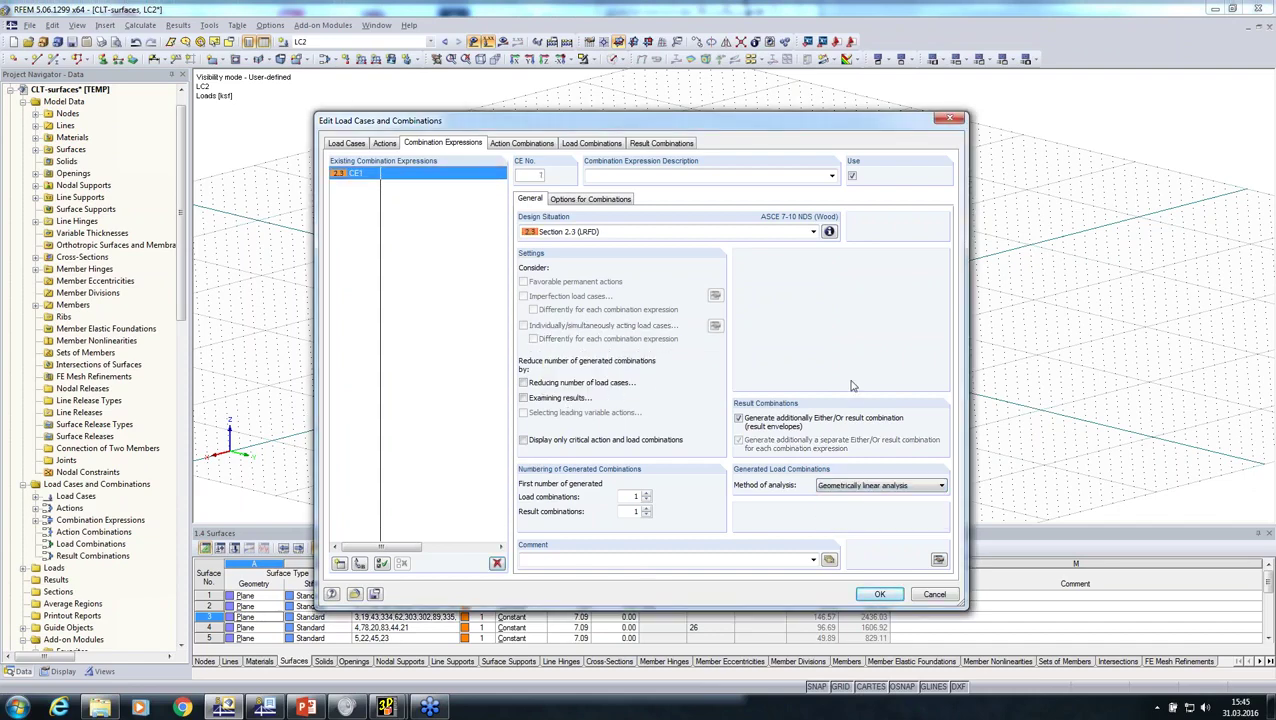
click(591, 143)
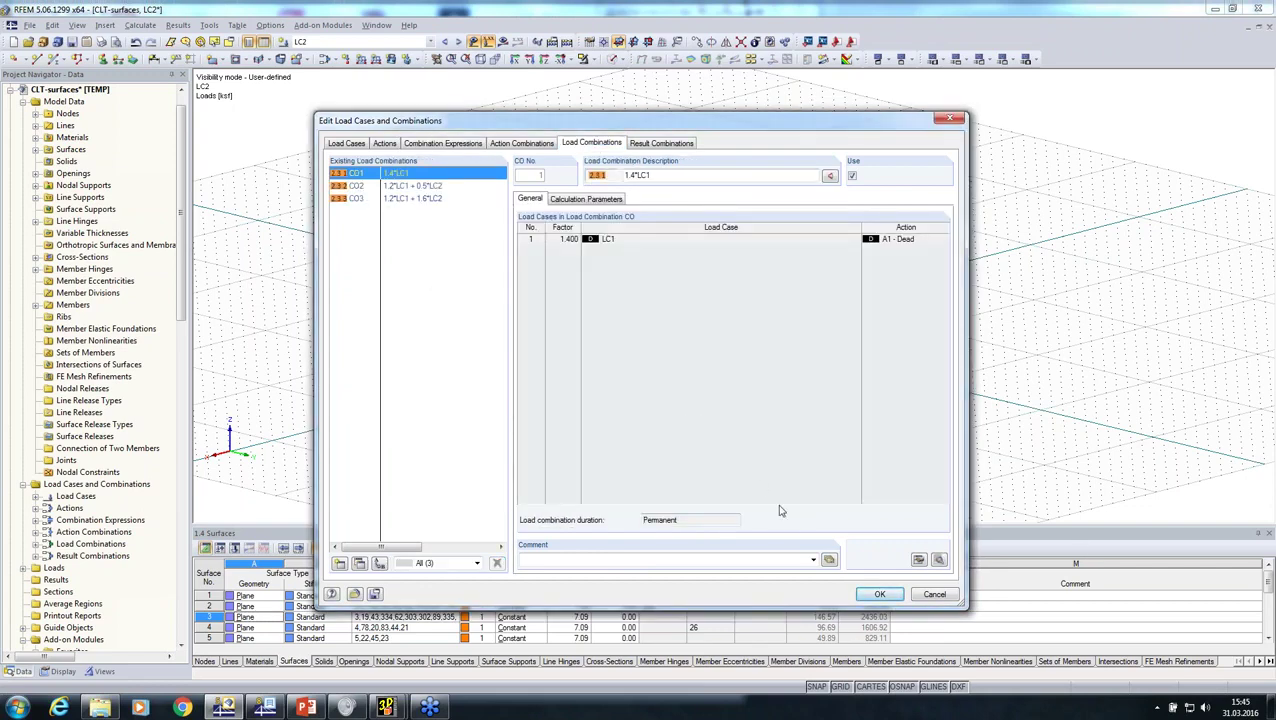
click(880, 595)
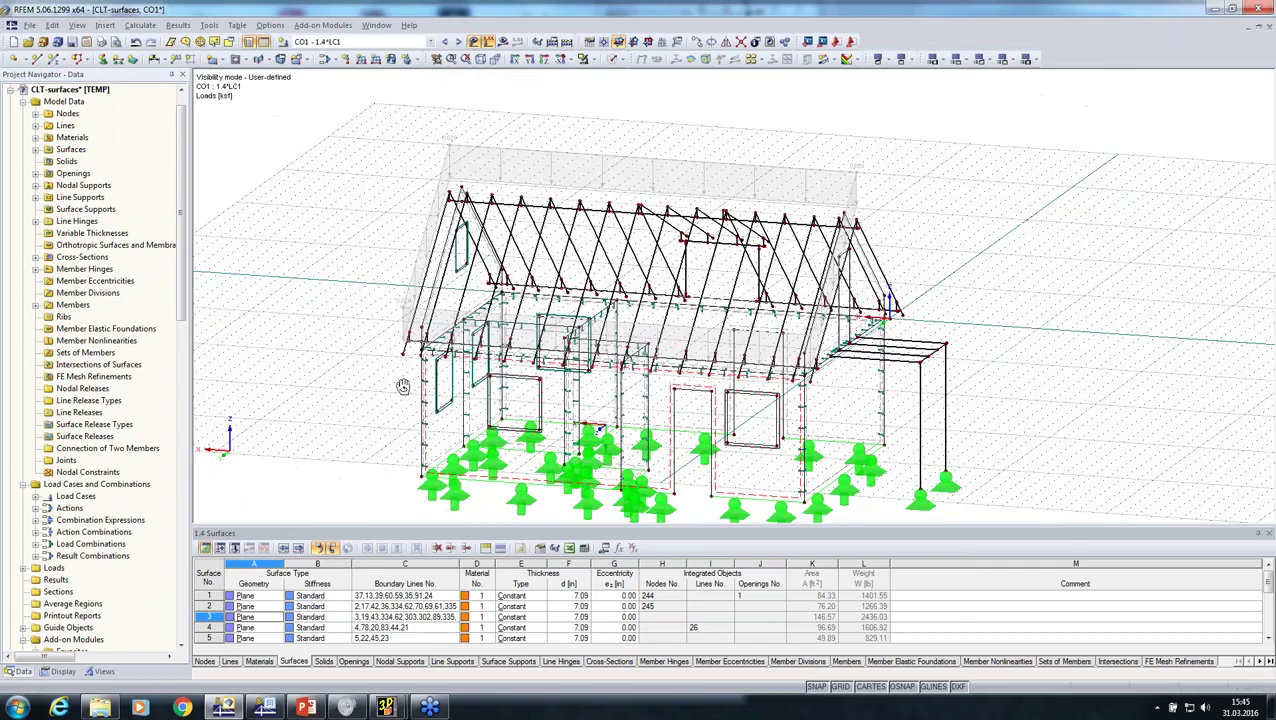
- Set up an RF-LAMINATE ultimate limit state design of all surfaces for RC1 according to ANSI/AWC NDS-2015 with LRFD
ctrl+middle_drag(402, 386, 450, 390)
click(322, 25)
mouse_move(358, 208)
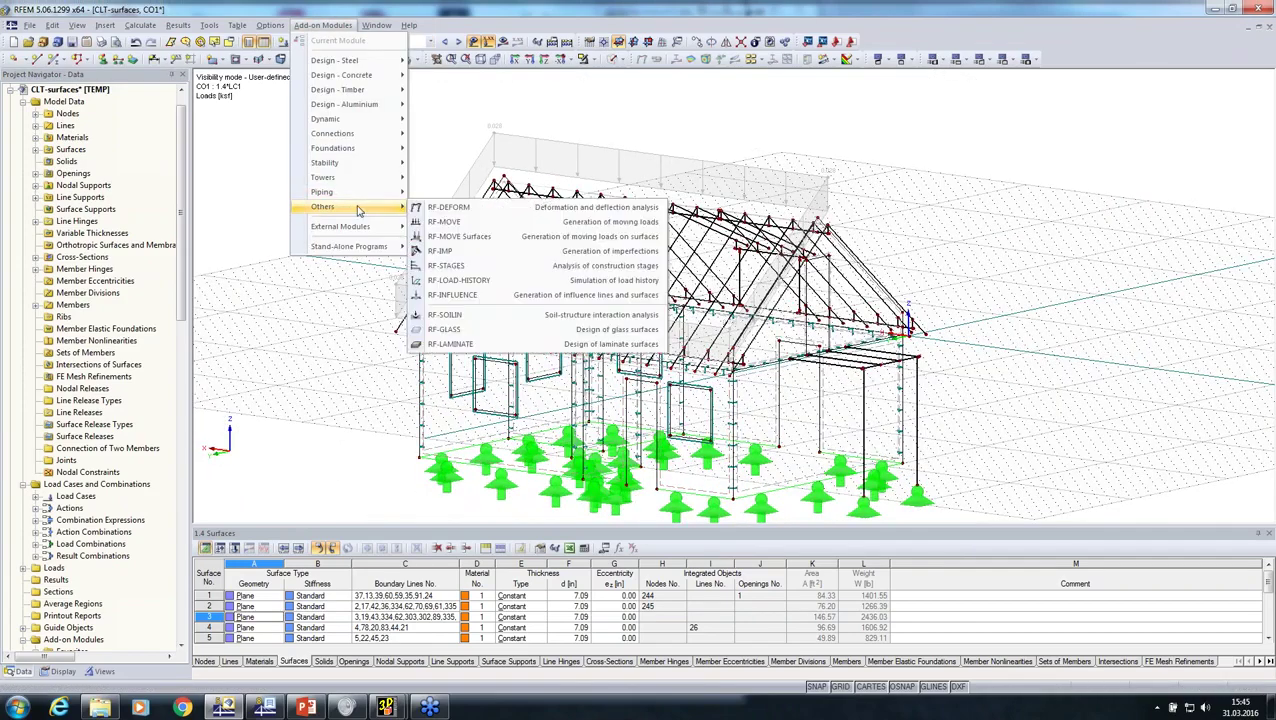
click(494, 344)
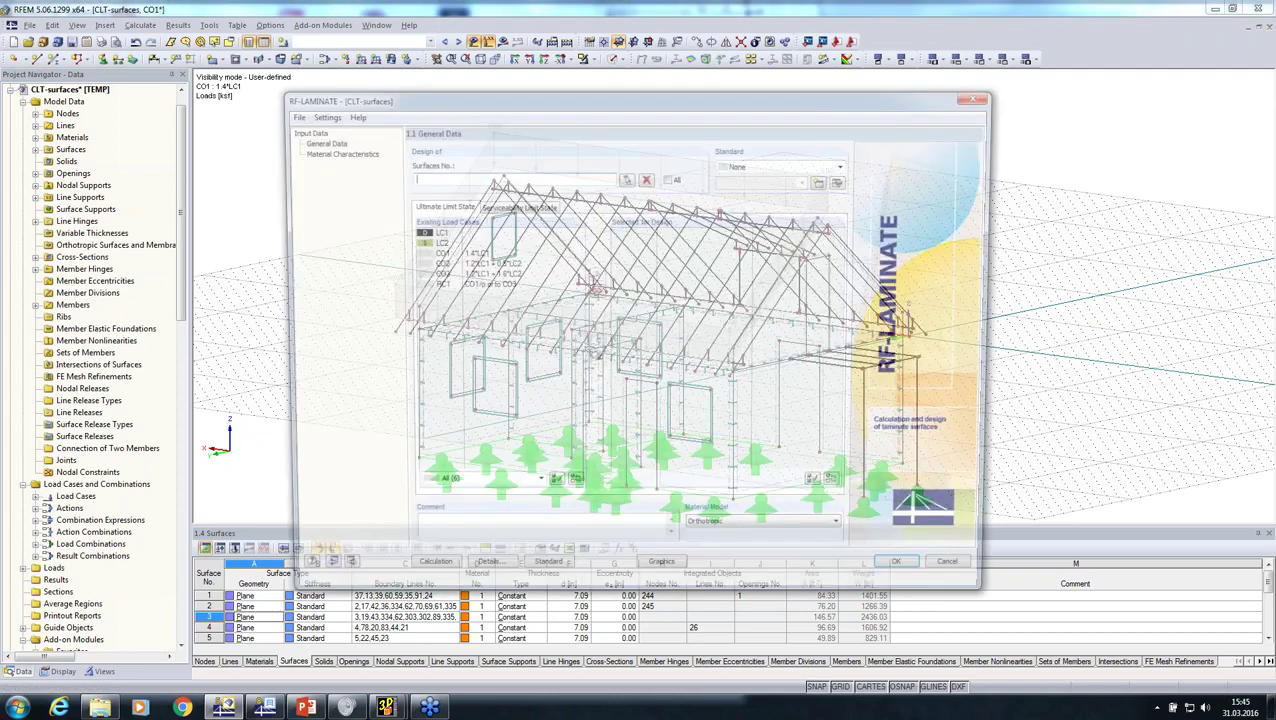
click(846, 164)
click(742, 213)
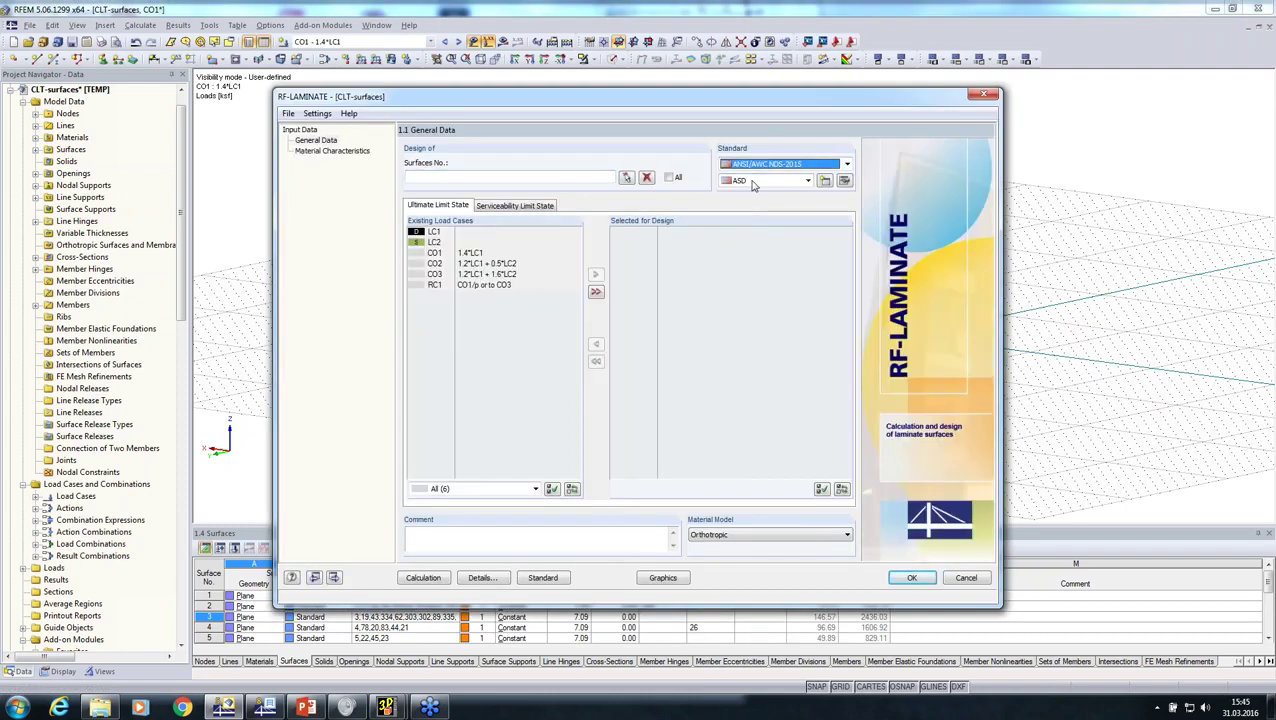
click(762, 180)
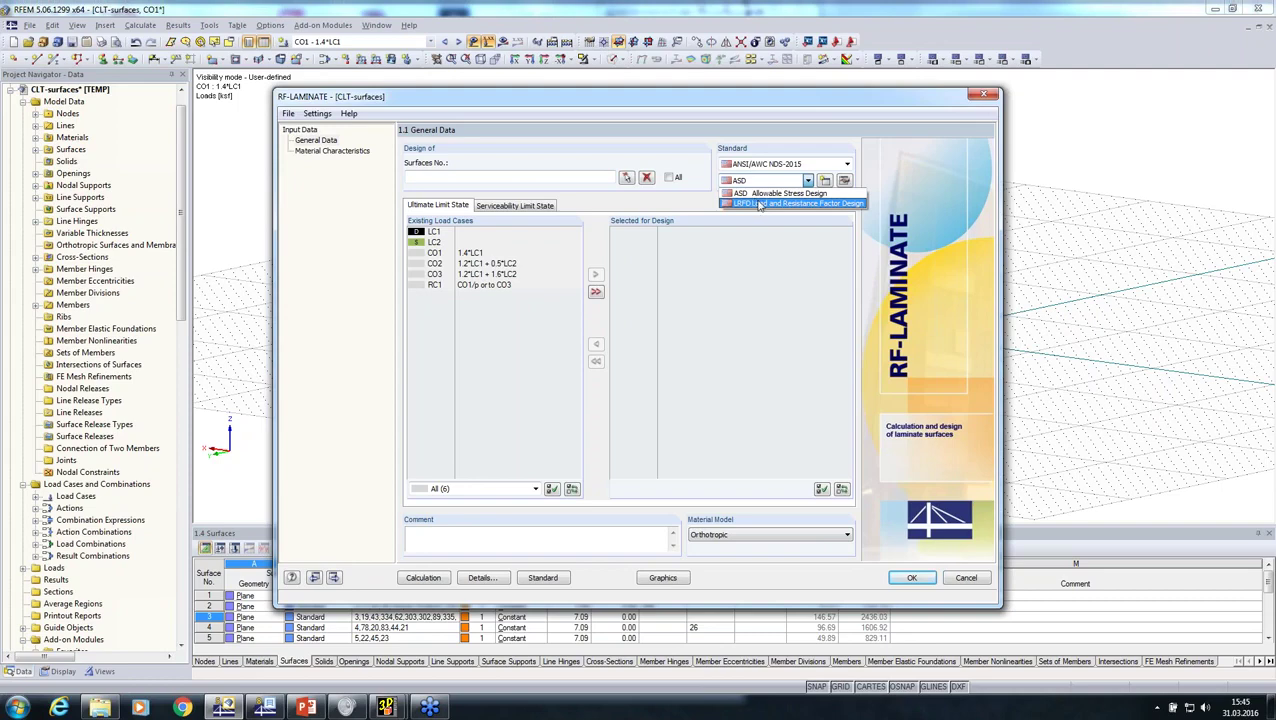
click(759, 204)
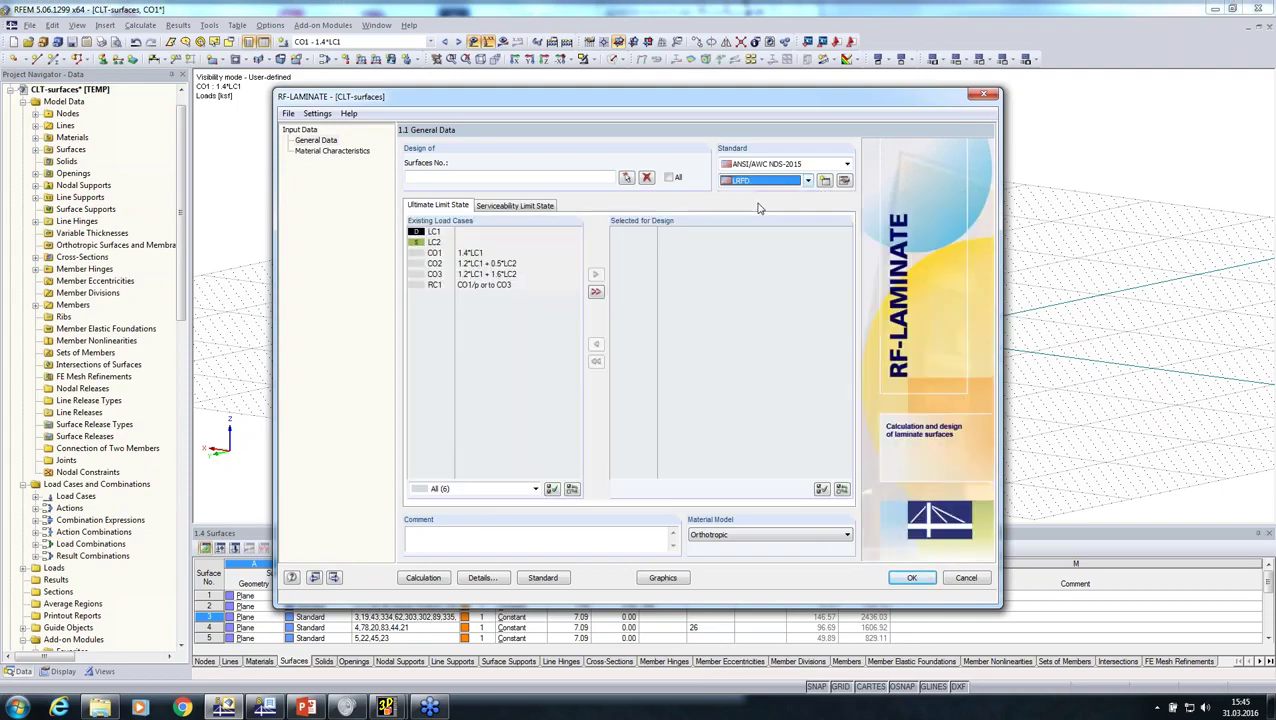
double_click(461, 286)
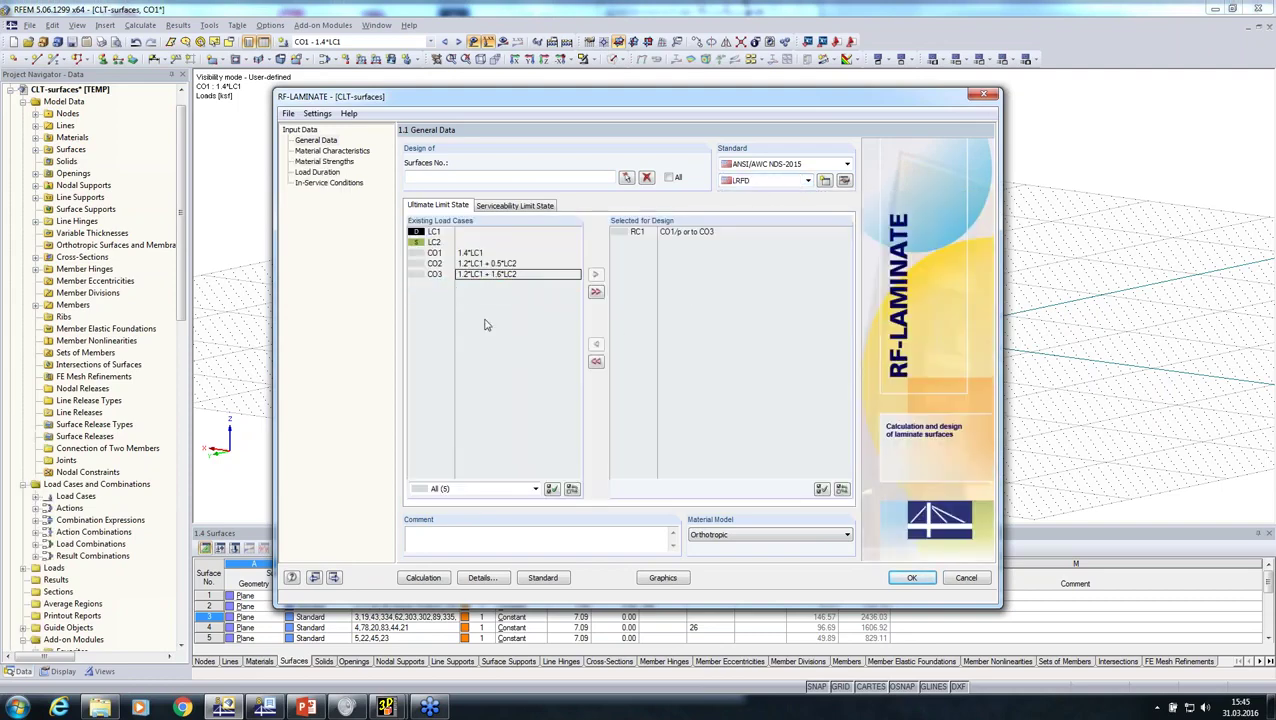
click(670, 178)
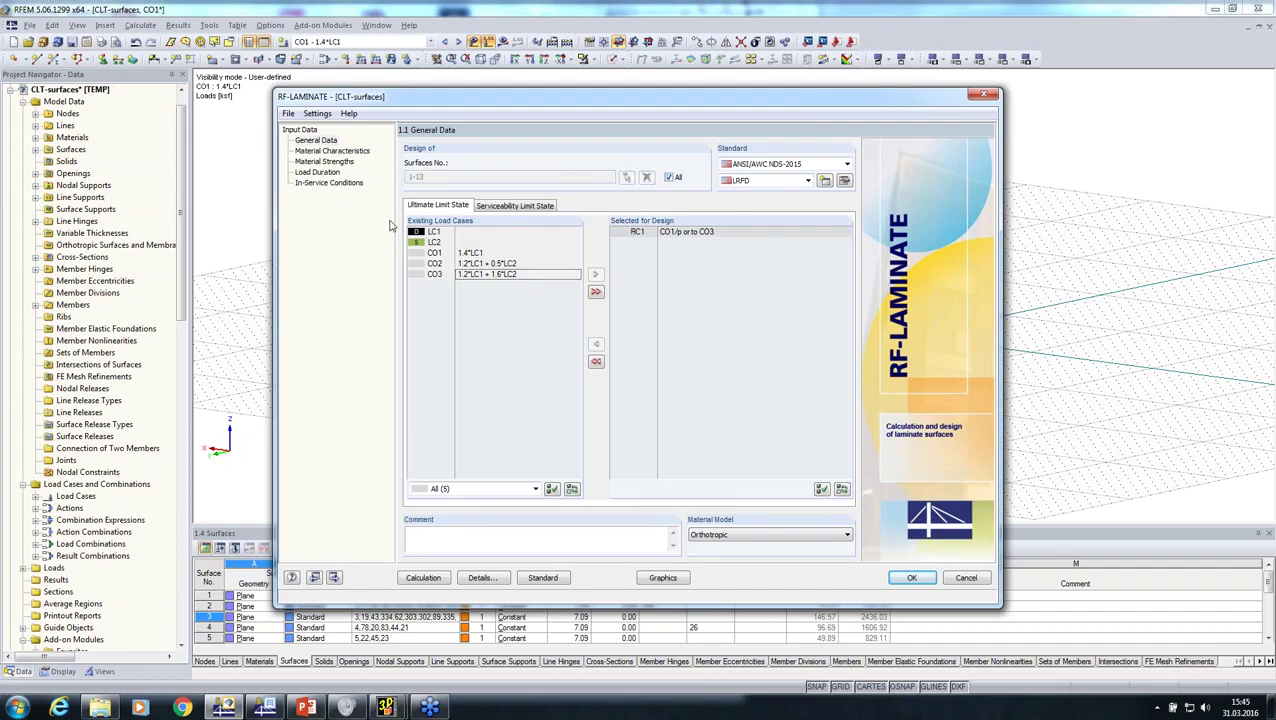
- Import the ANSI/APA PRG 320 CLT layup of Grade E4, 4 1/8 in thick, from the library into Composition 1
click(330, 150)
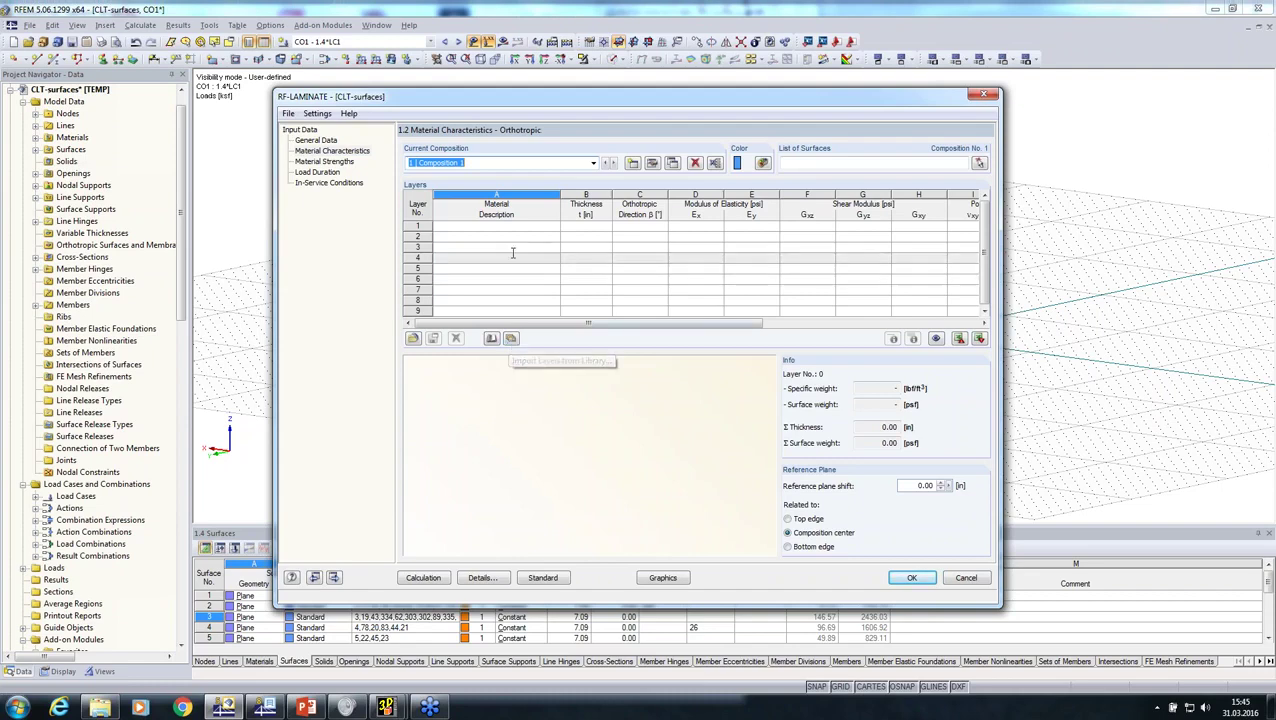
click(525, 258)
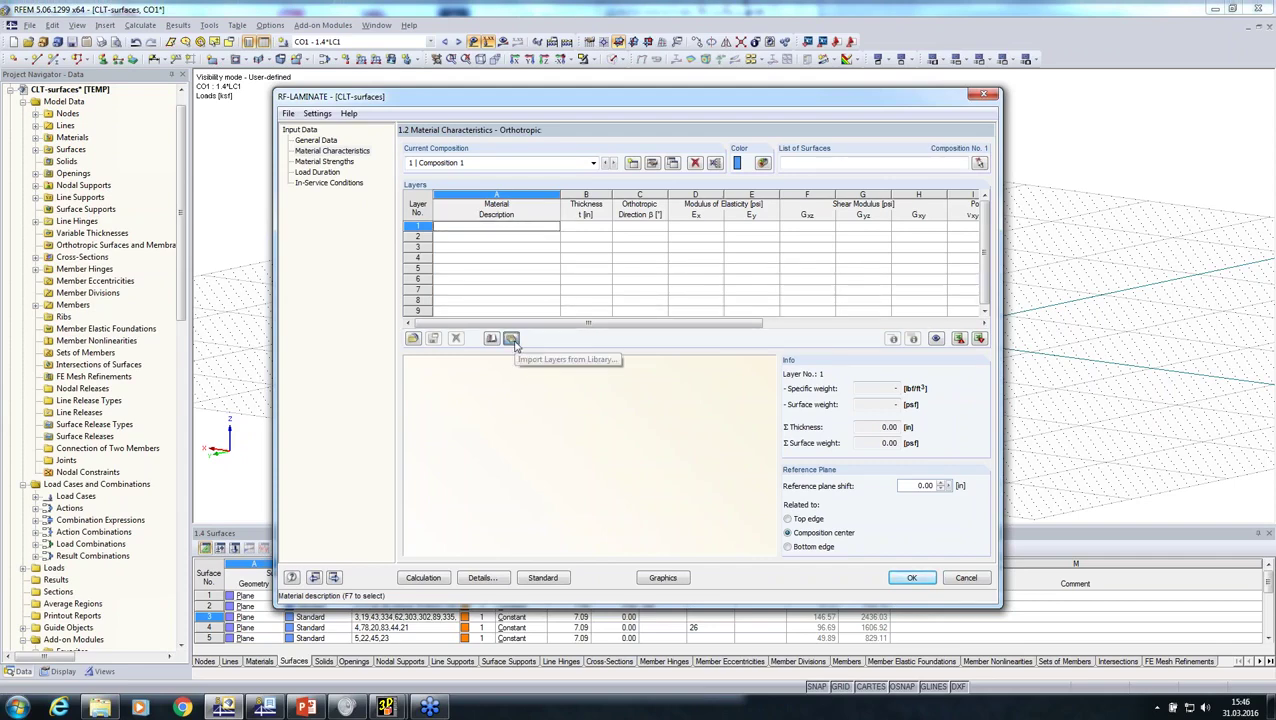
click(511, 338)
click(543, 273)
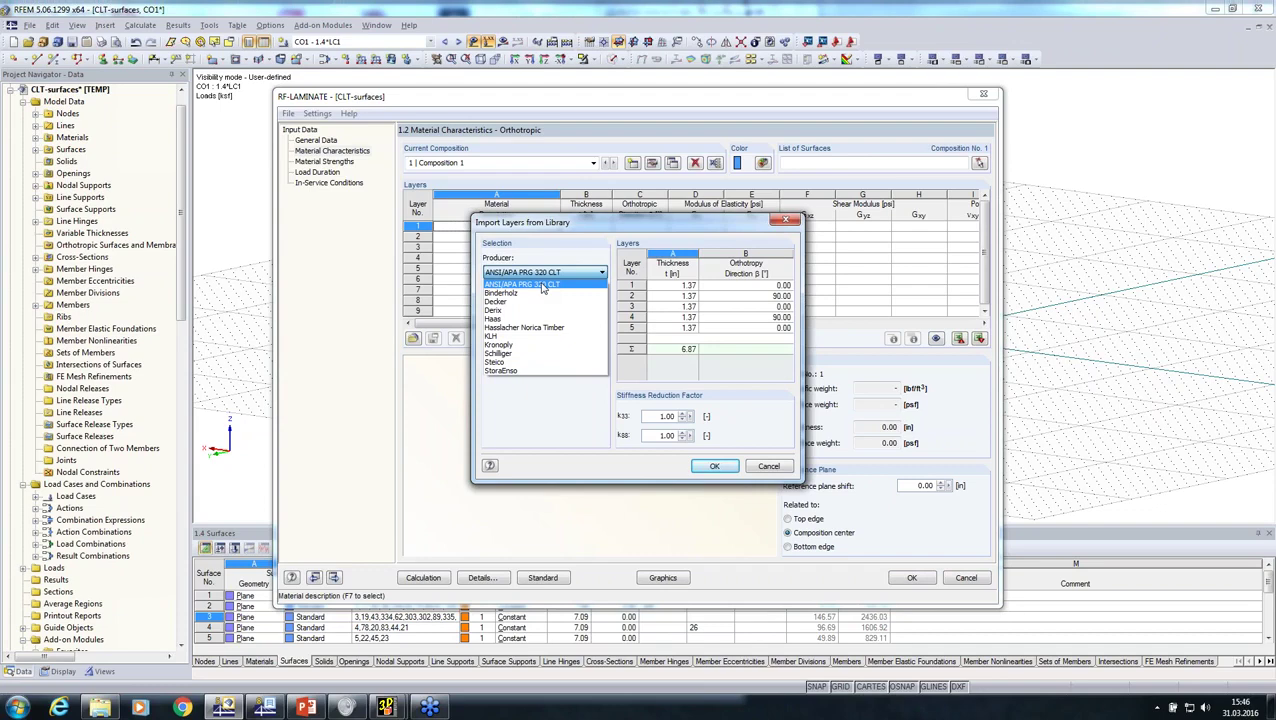
click(542, 287)
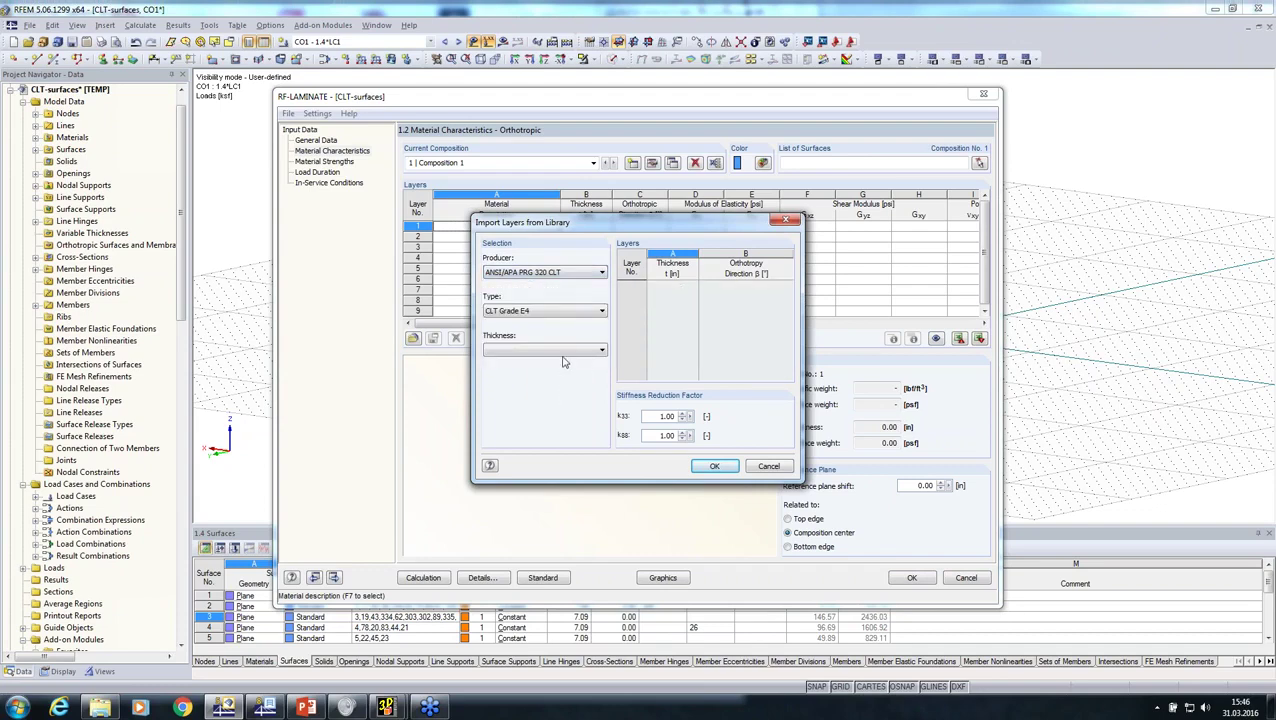
click(562, 350)
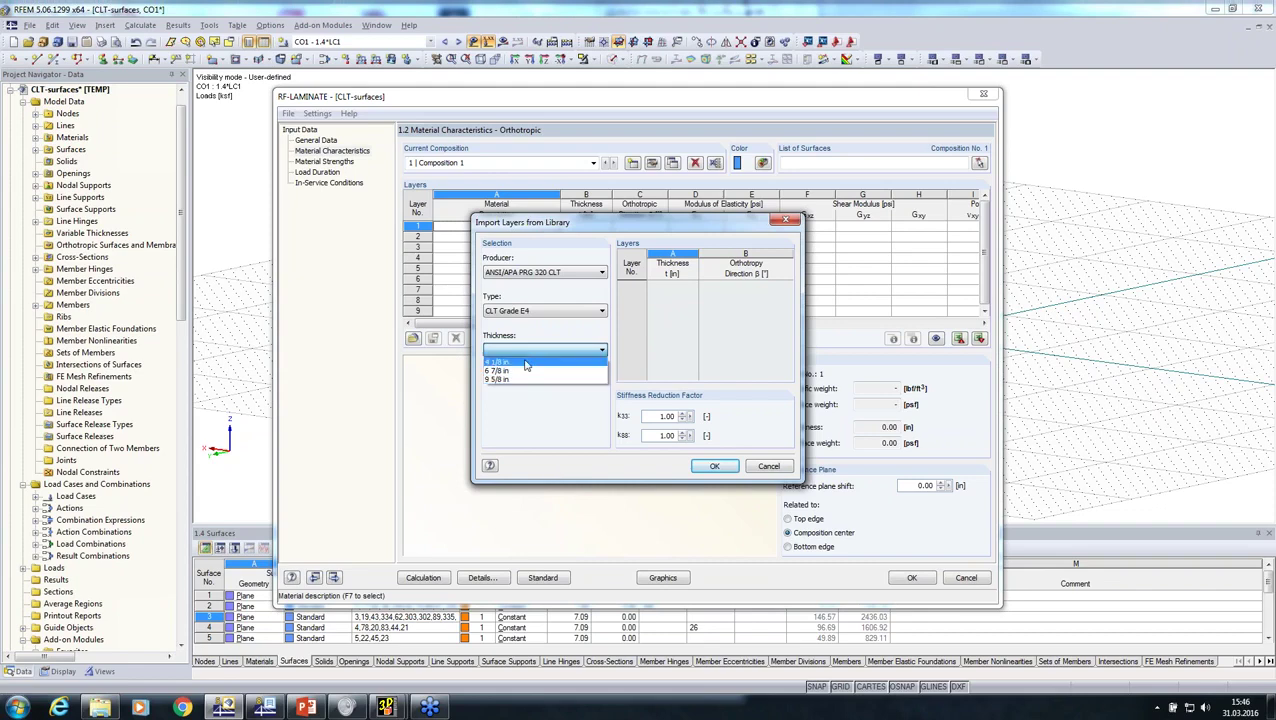
click(525, 363)
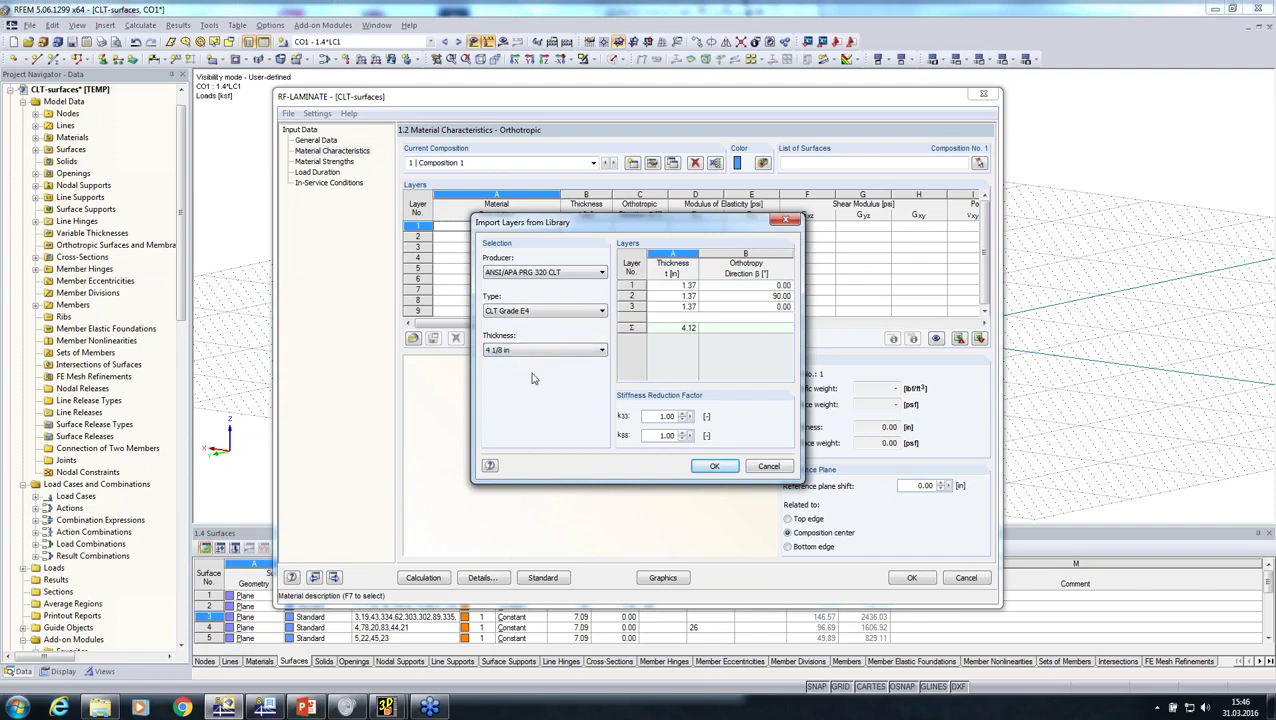
click(712, 466)
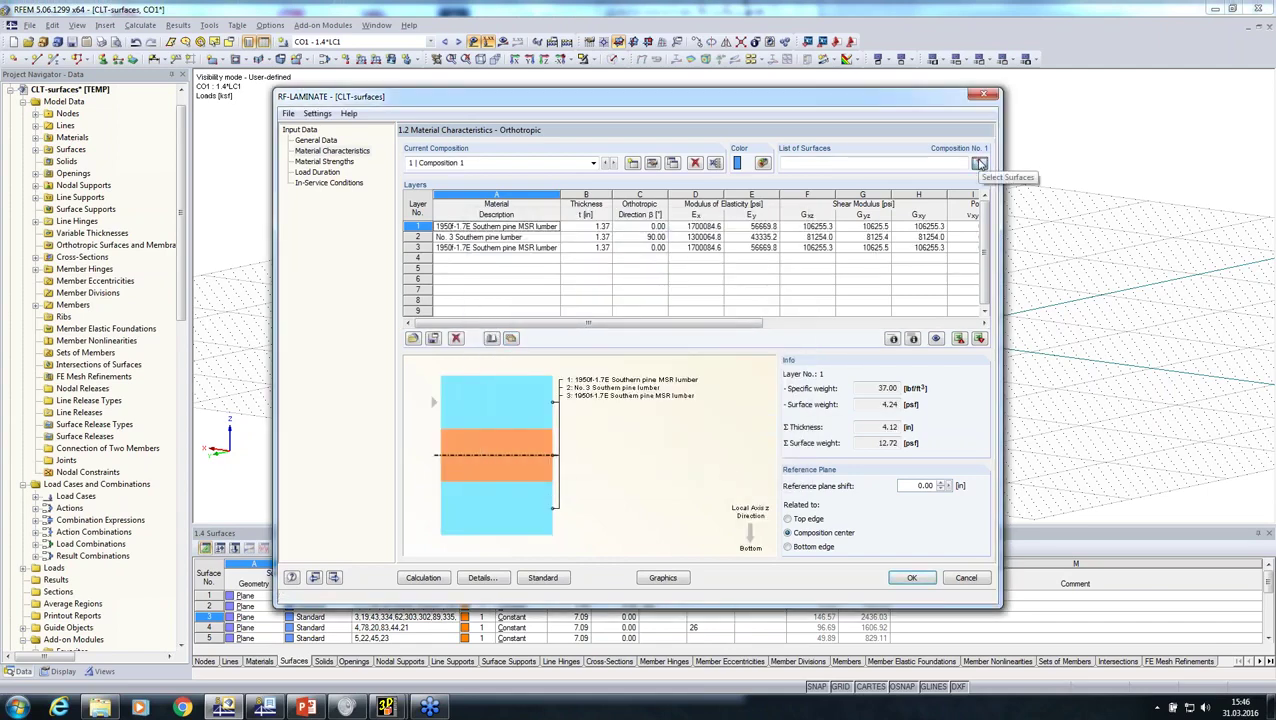
- Start selecting the surfaces for Composition 1 and hide the Roof and Balcony visibility groups, leaving only the CLT group shown
click(979, 163)
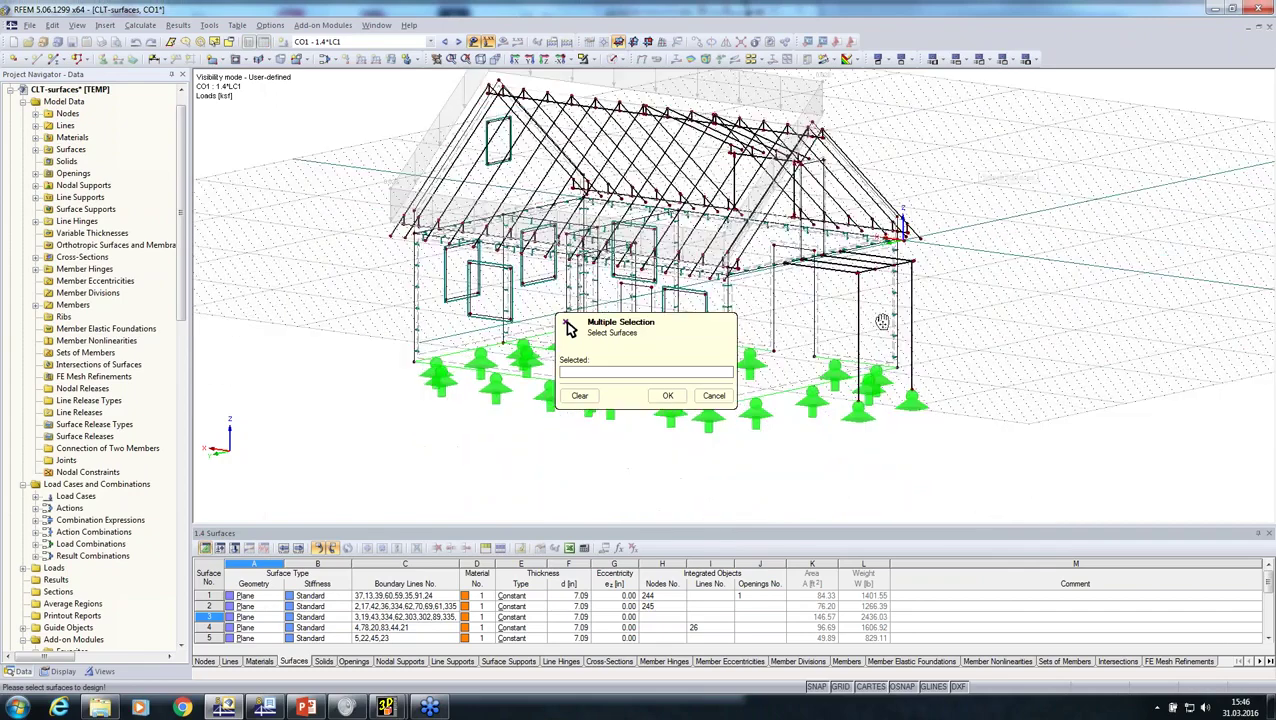
click(100, 671)
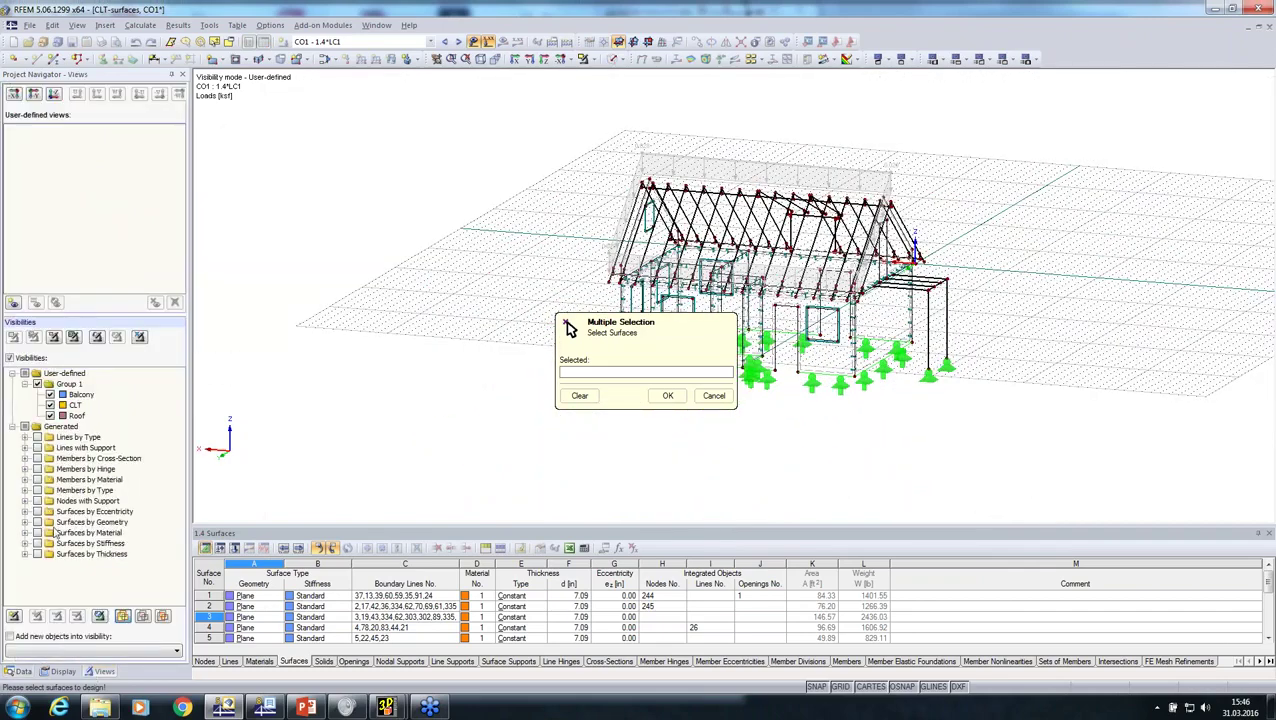
click(50, 416)
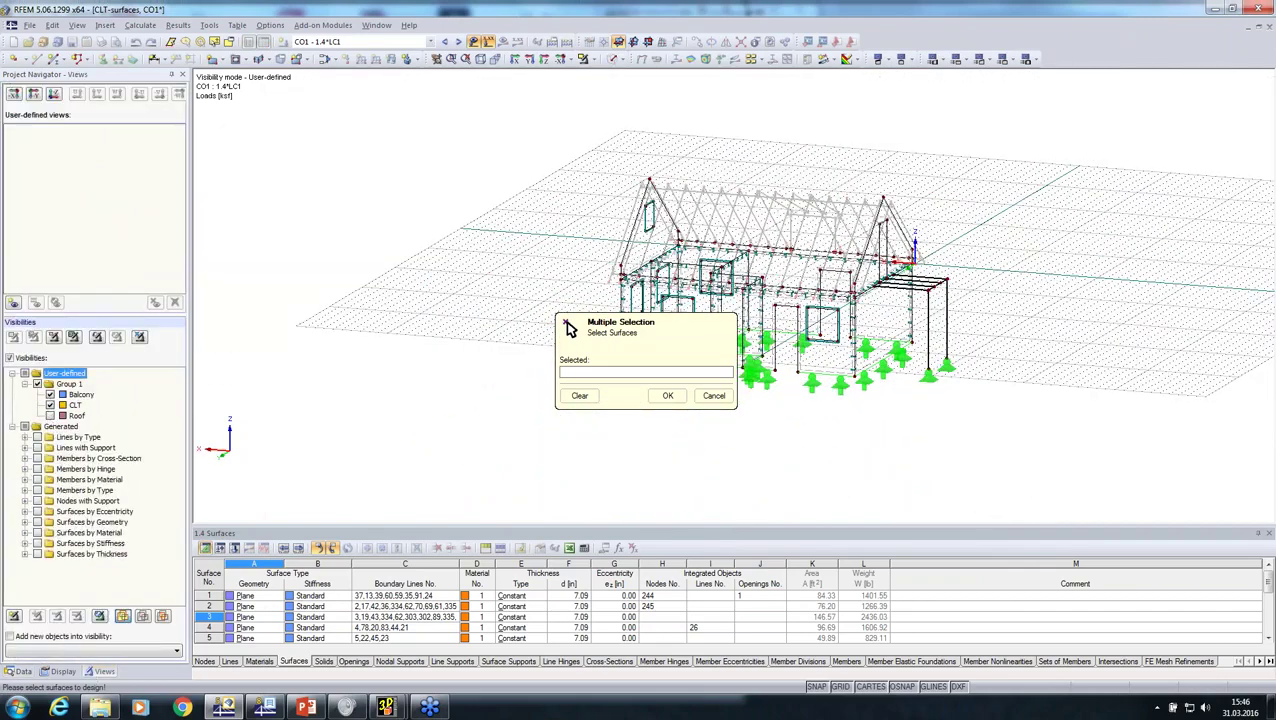
click(49, 396)
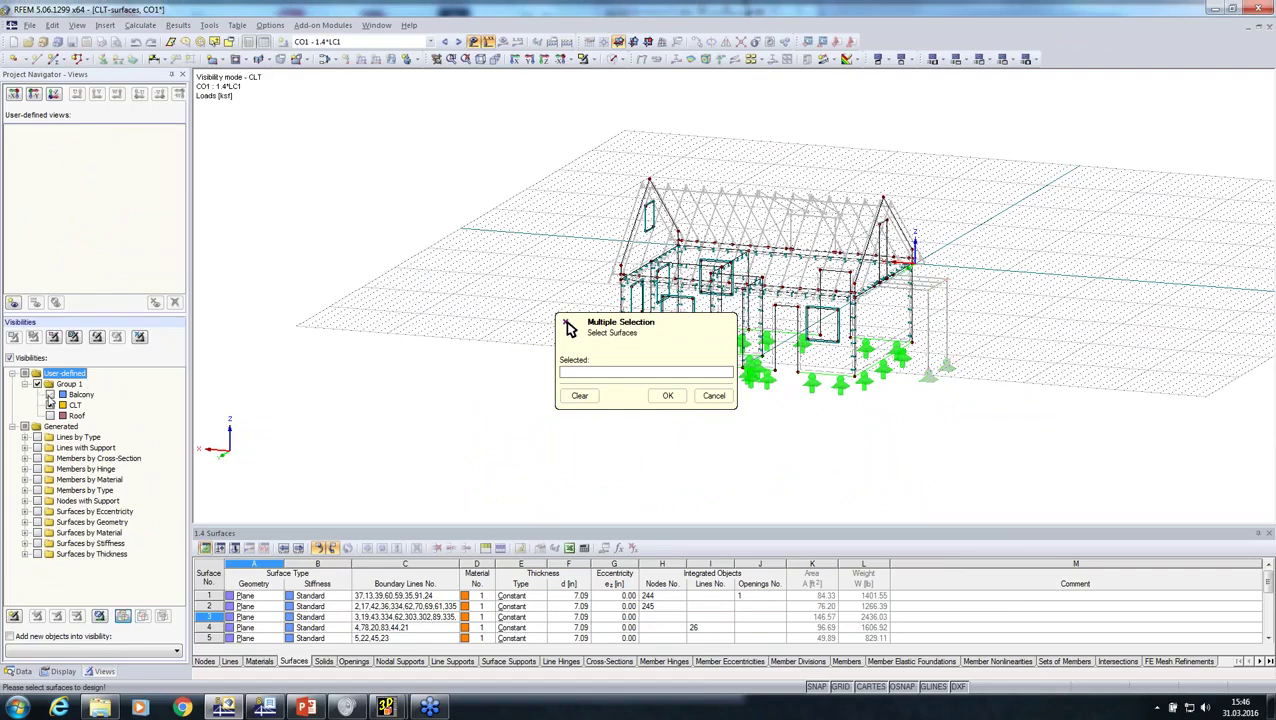
- Assign all CLT surfaces except the ceiling slab, numbers 1-5 and 7-13, to Composition 1
ctrl+middle_drag(314, 400, 258, 403)
scroll(322, 329, down, 2)
ctrl+middle_drag(322, 329, 313, 205)
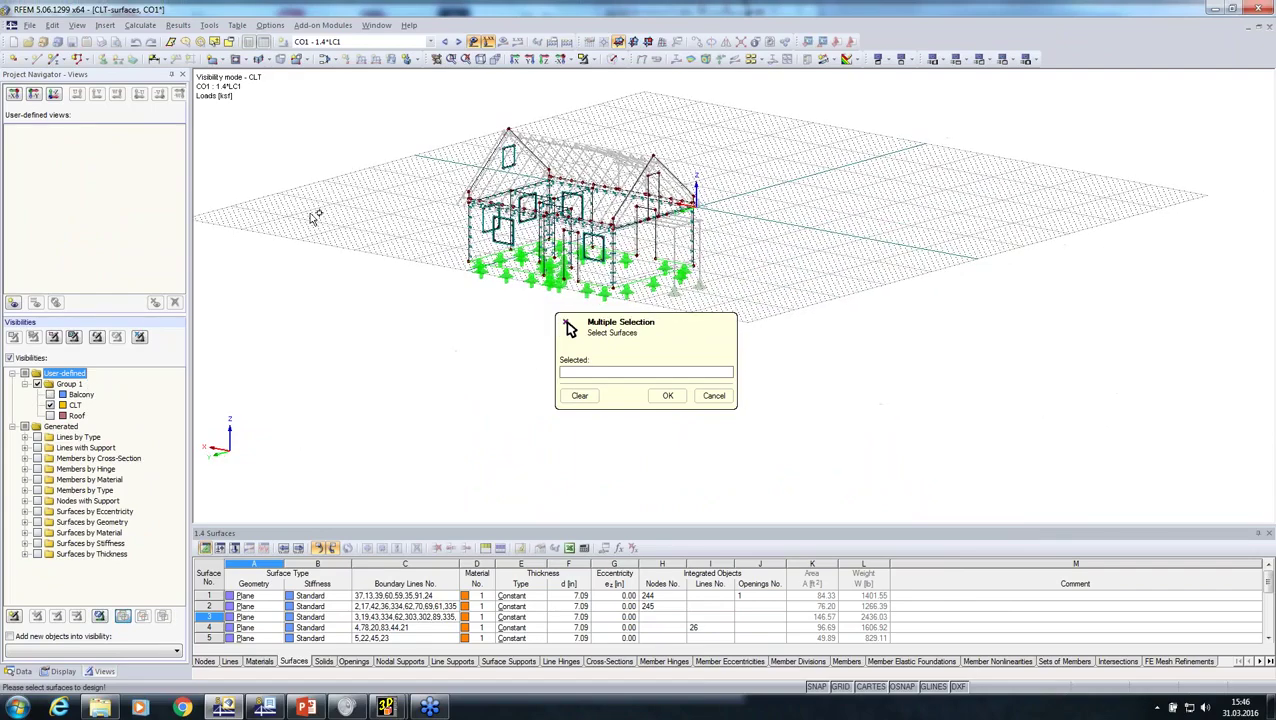
drag(355, 105, 799, 311)
ctrl+middle_drag(784, 309, 440, 222)
scroll(638, 206, up, 2)
scroll(638, 206, up, 4)
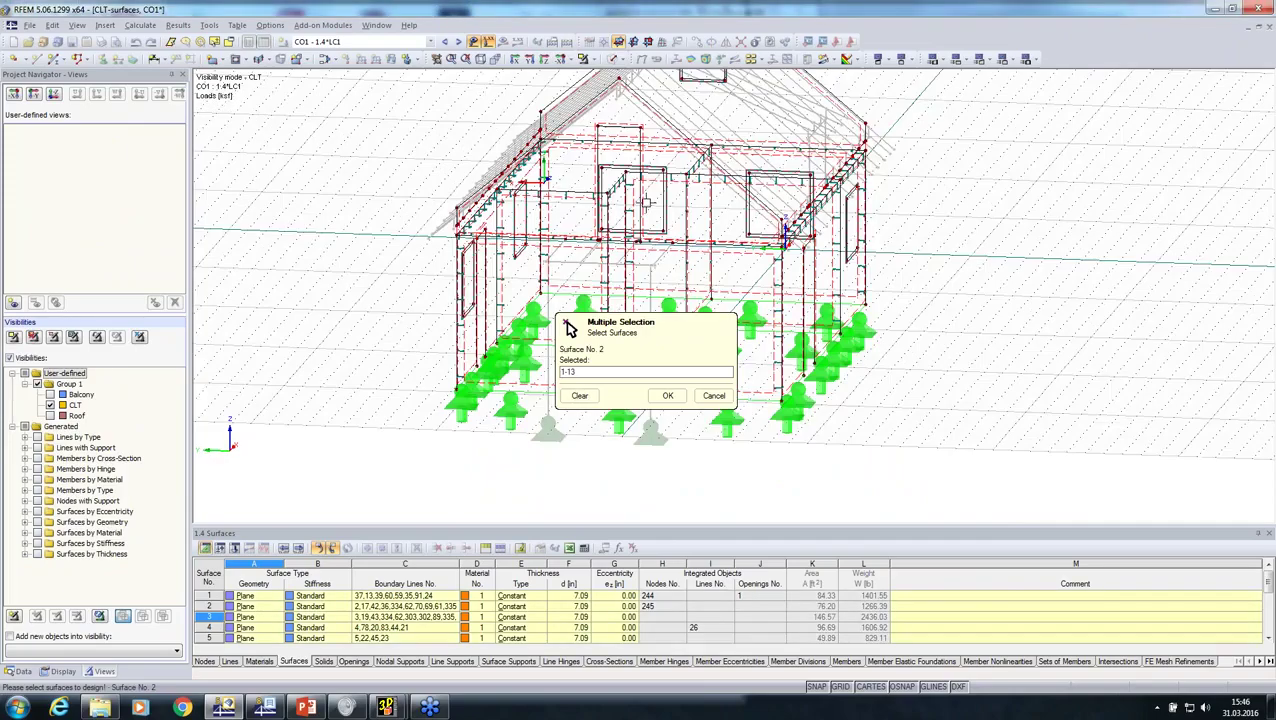
ctrl+middle_drag(638, 206, 504, 291)
scroll(531, 176, up, 5)
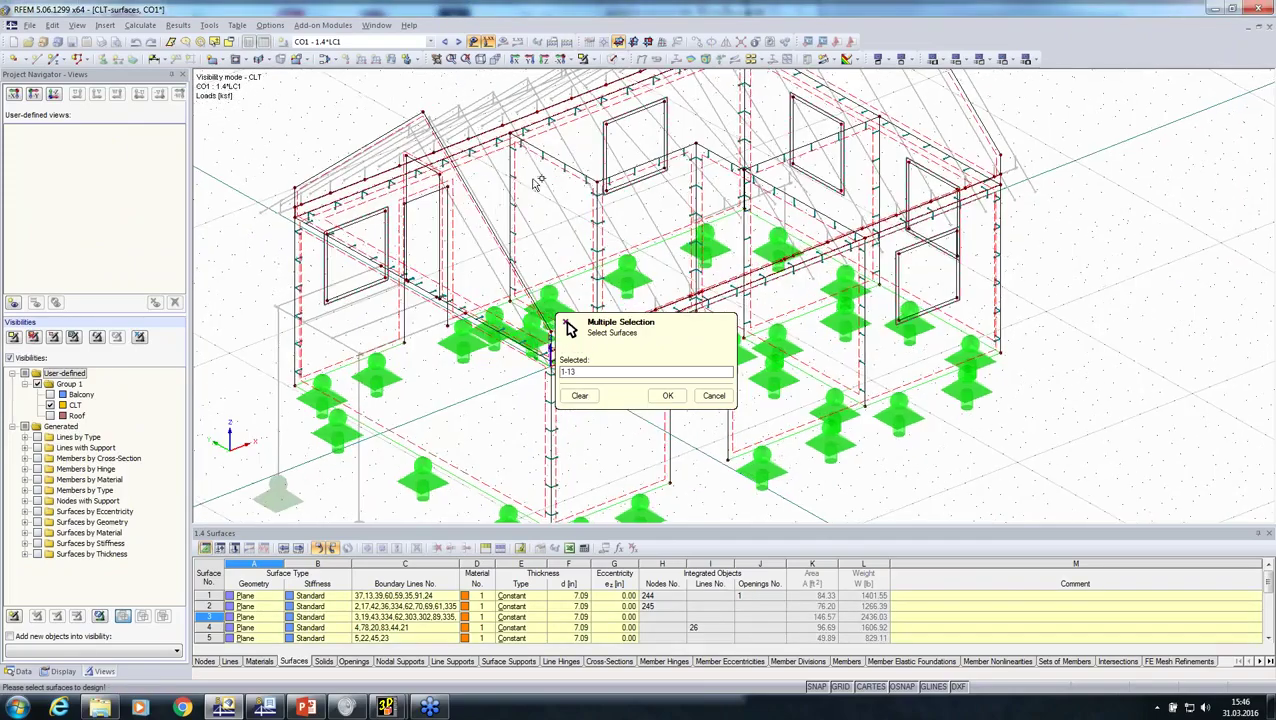
click(470, 246)
click(668, 395)
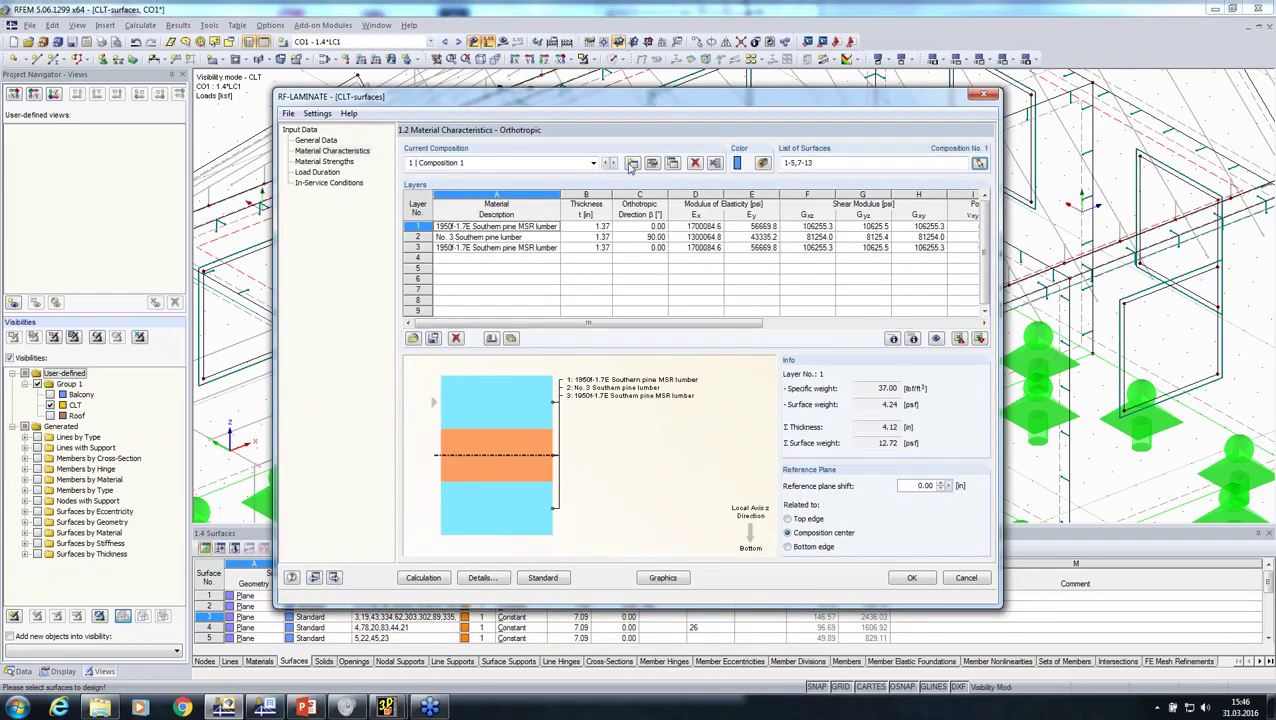
- Create Composition 2 and assign surface 6 to it
click(633, 163)
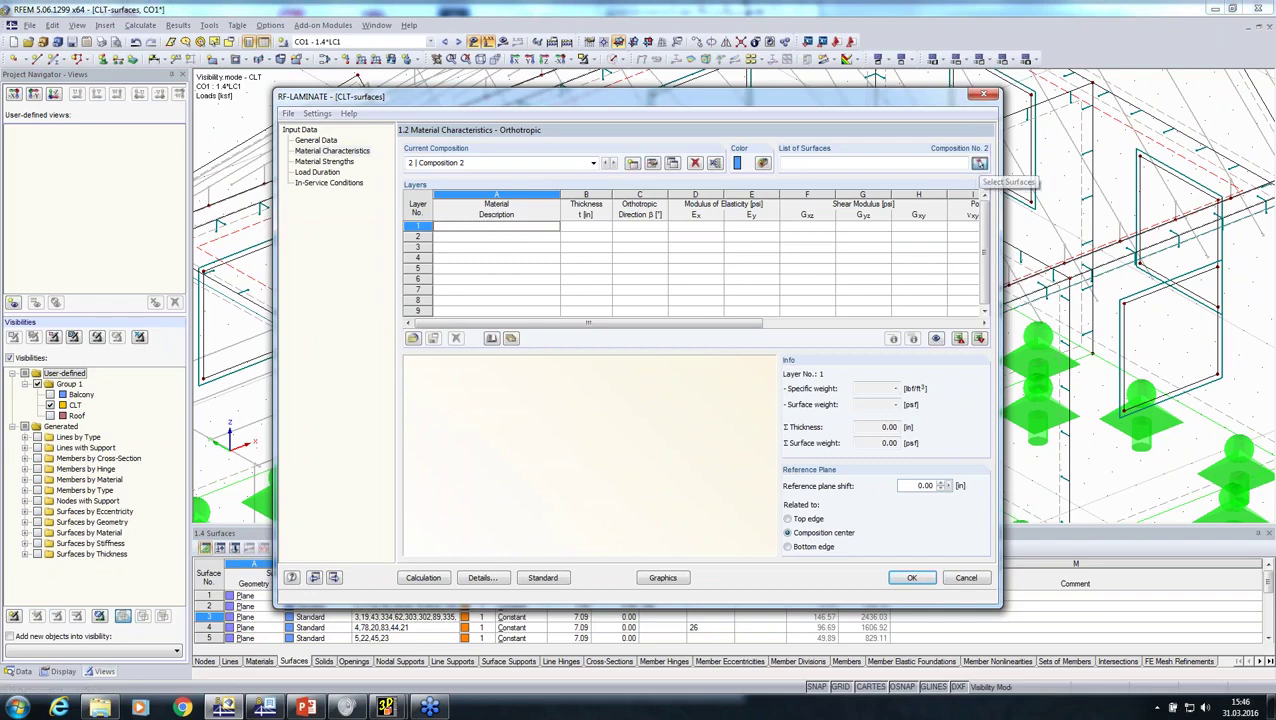
click(979, 163)
text(6)
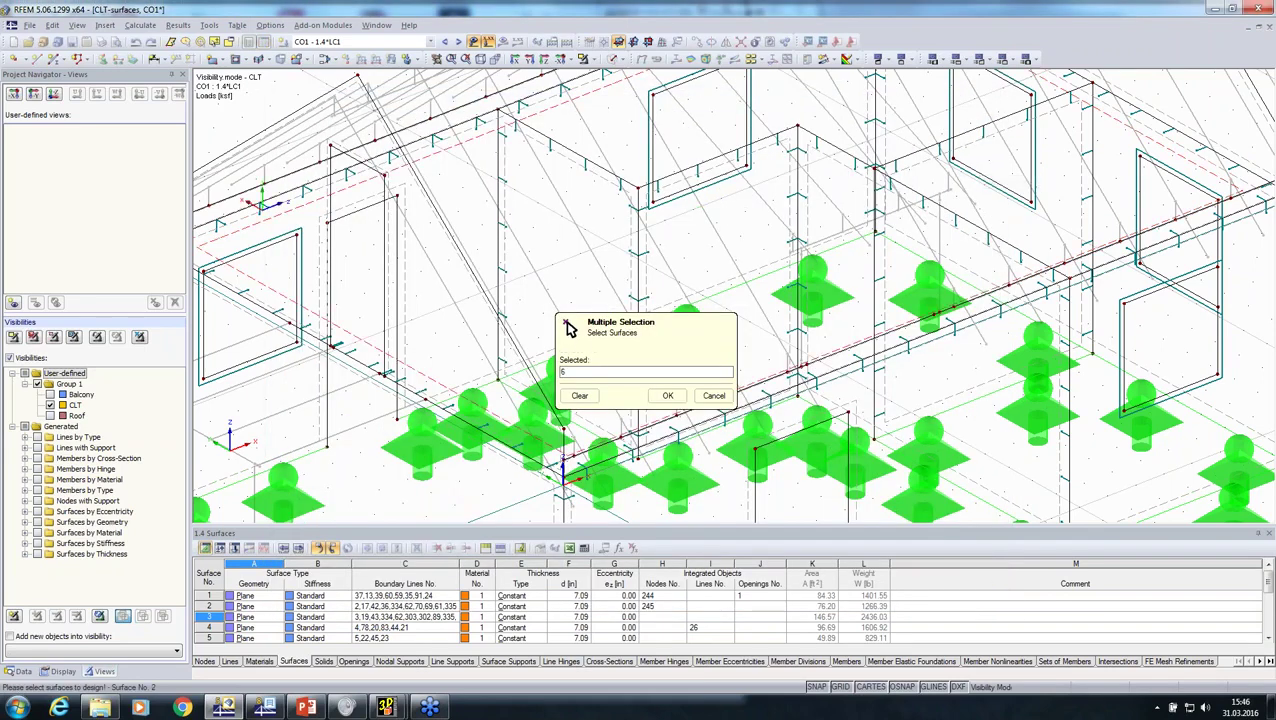
click(668, 397)
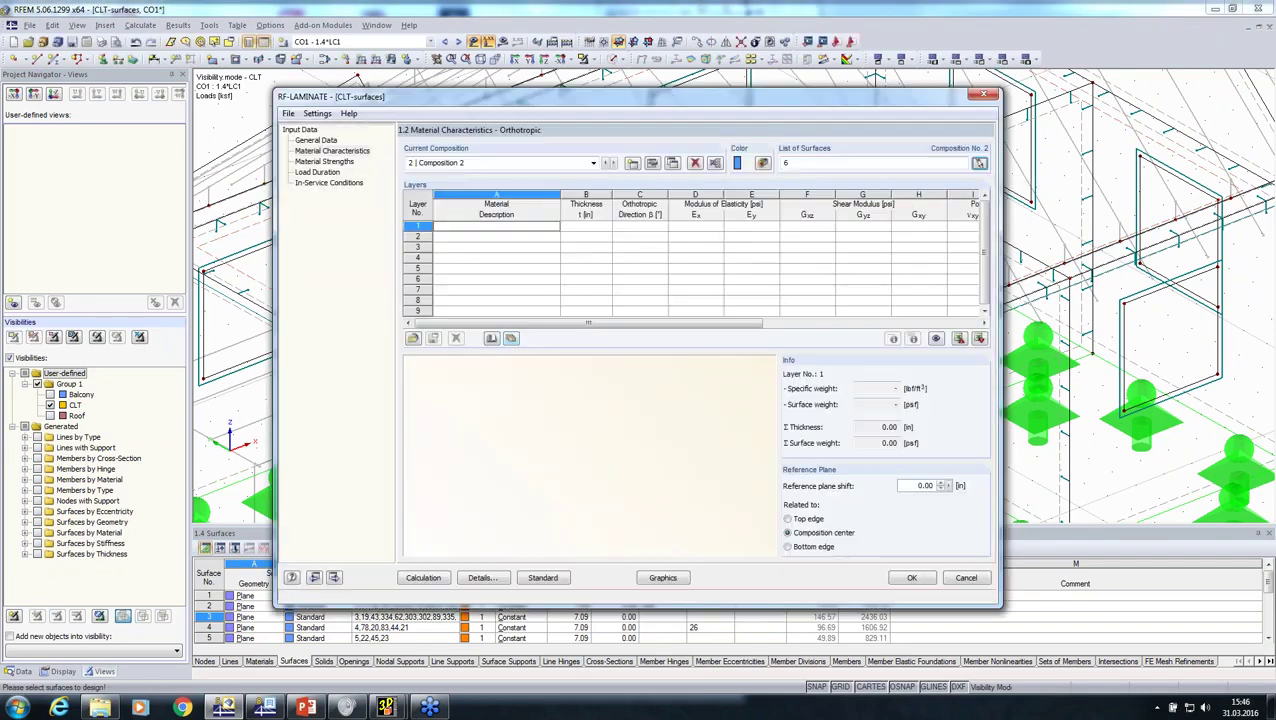
- Import the ANSI/APA PRG 320 CLT layup of Grade E4, 9 5/8 in thick, from the library into Composition 2
click(512, 339)
click(525, 350)
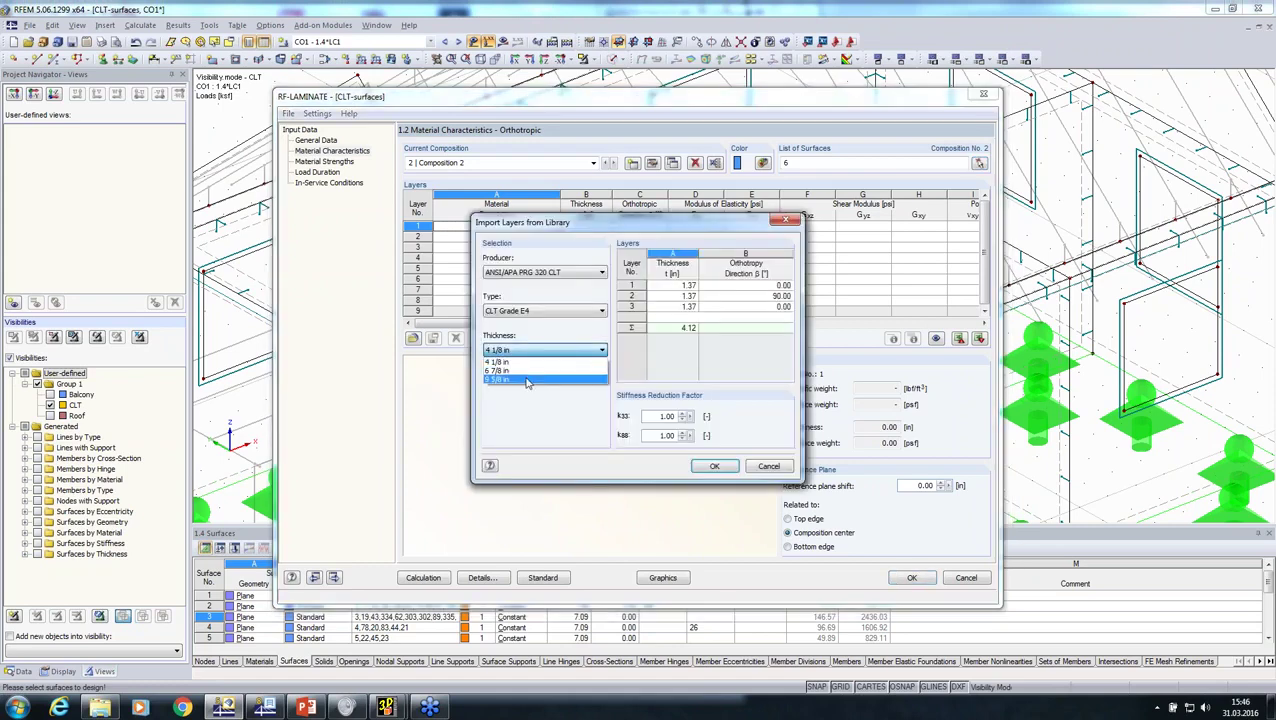
click(527, 383)
click(712, 467)
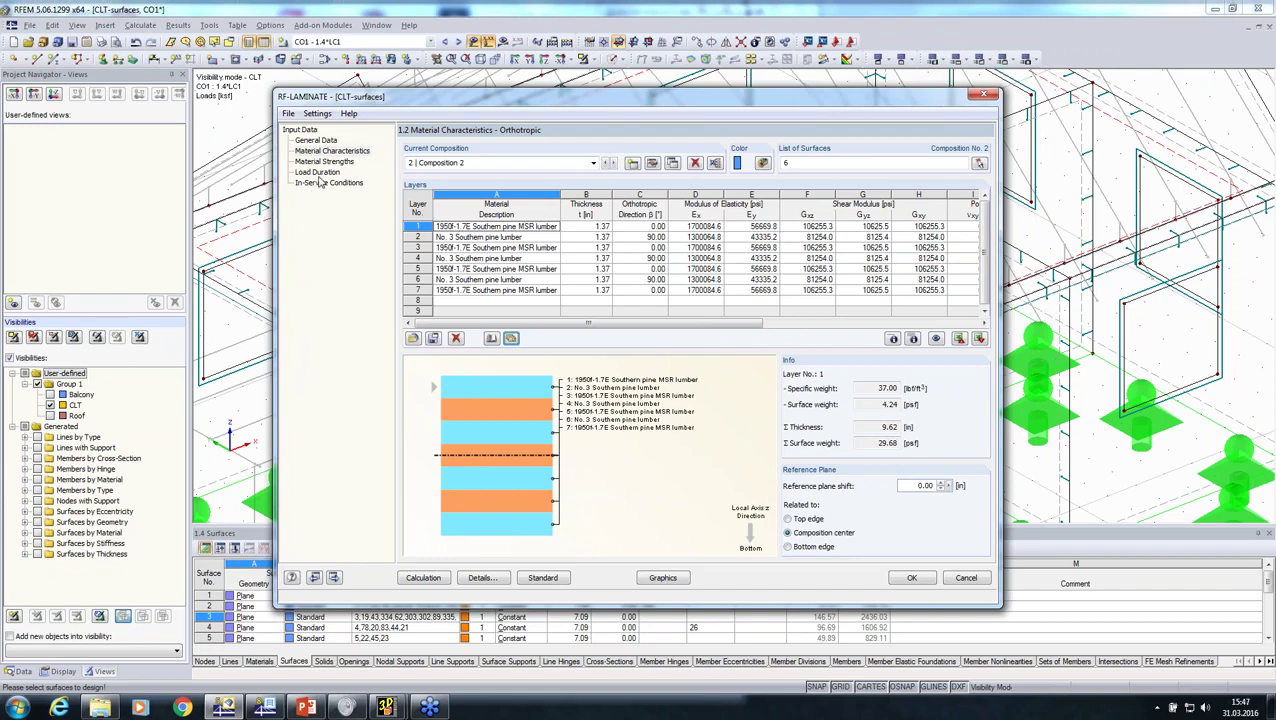
- Check the load duration factors and in-service conditions of the surfaces, and run the RF-LAMINATE calculation
click(318, 174)
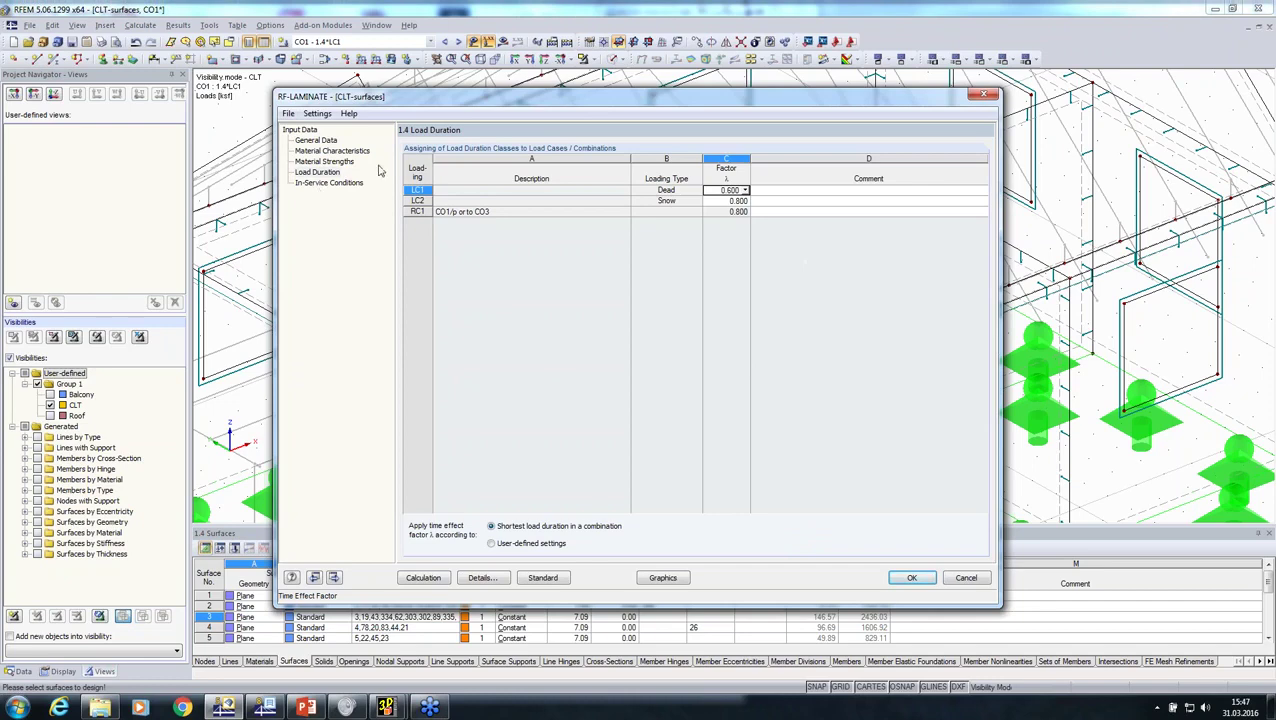
drag(603, 103, 401, 419)
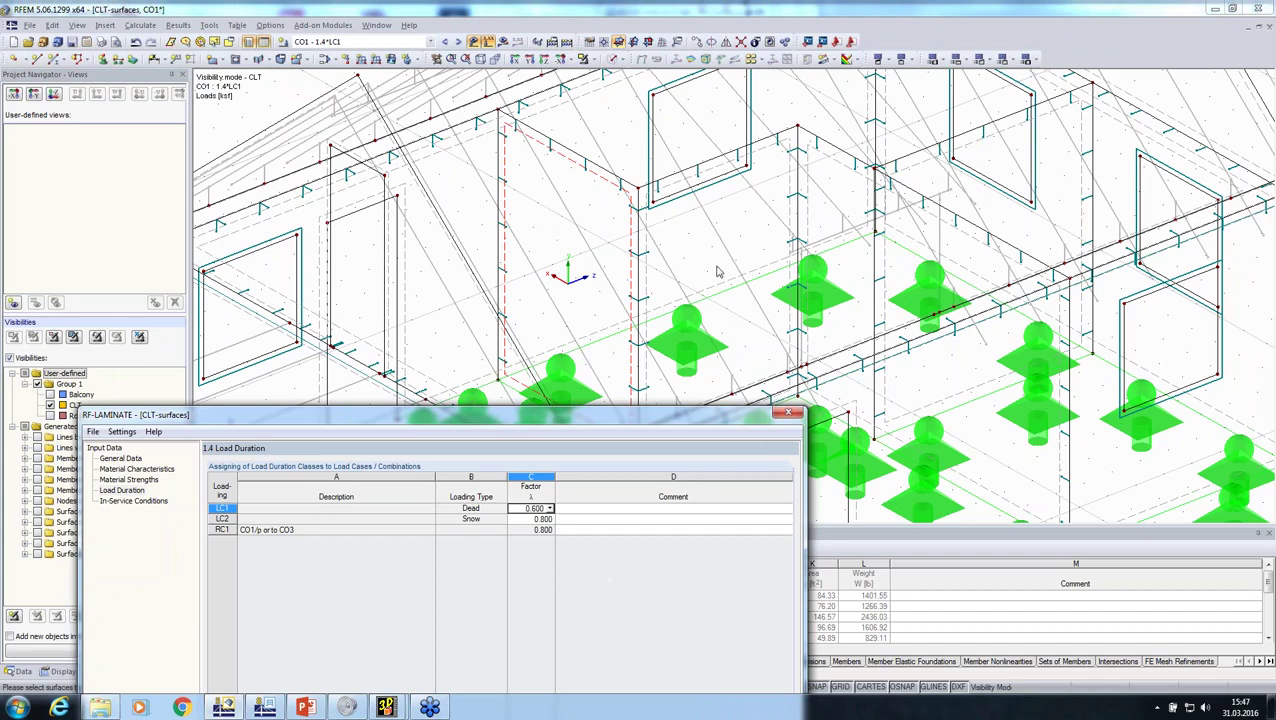
drag(627, 427, 760, 64)
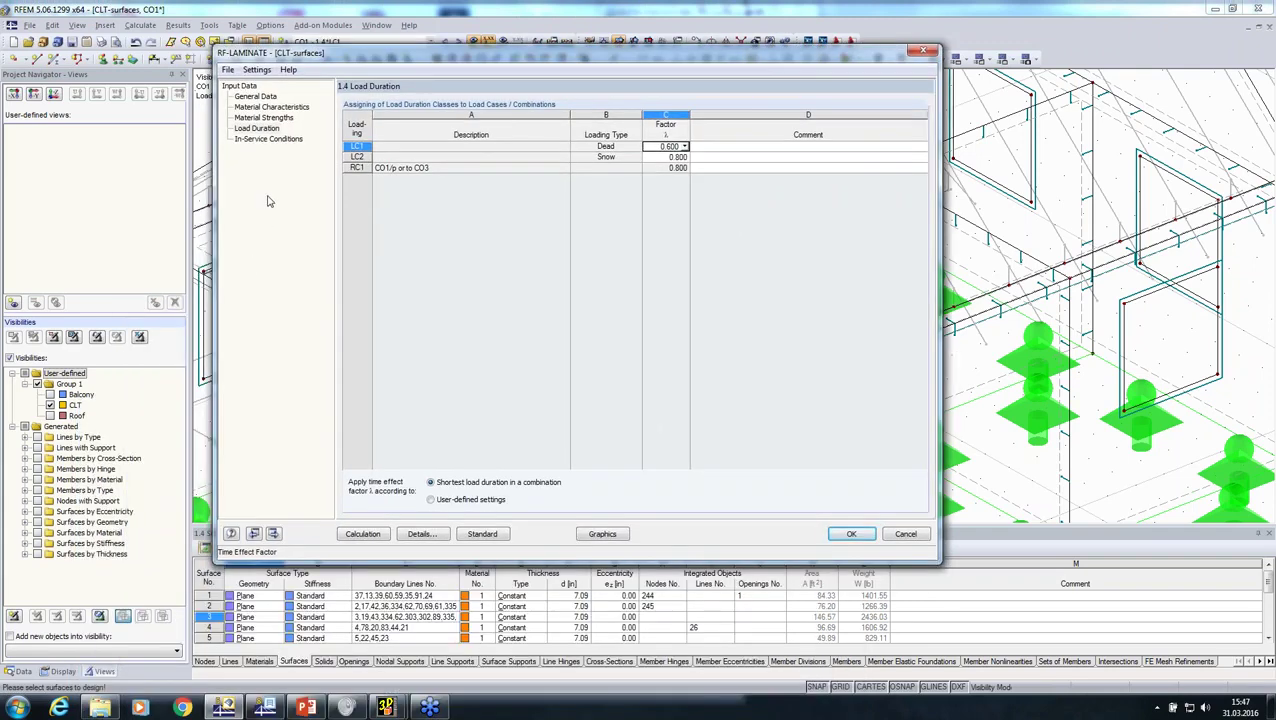
click(259, 139)
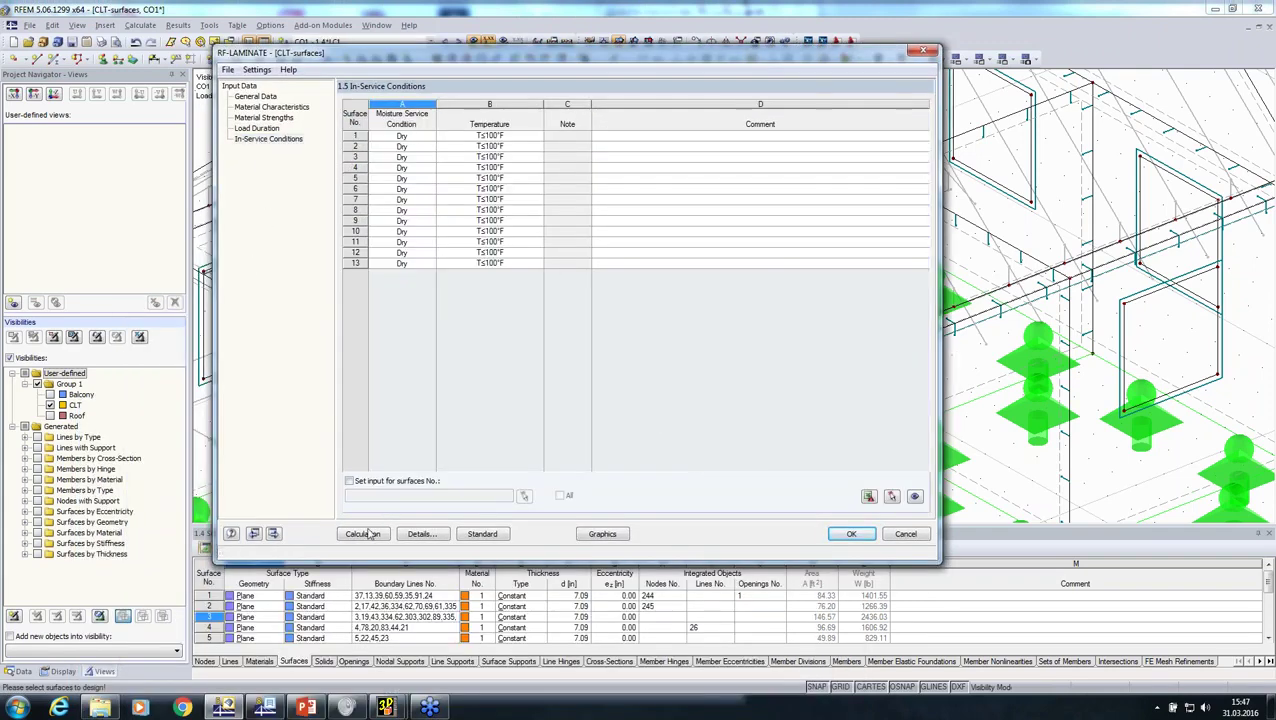
click(364, 535)
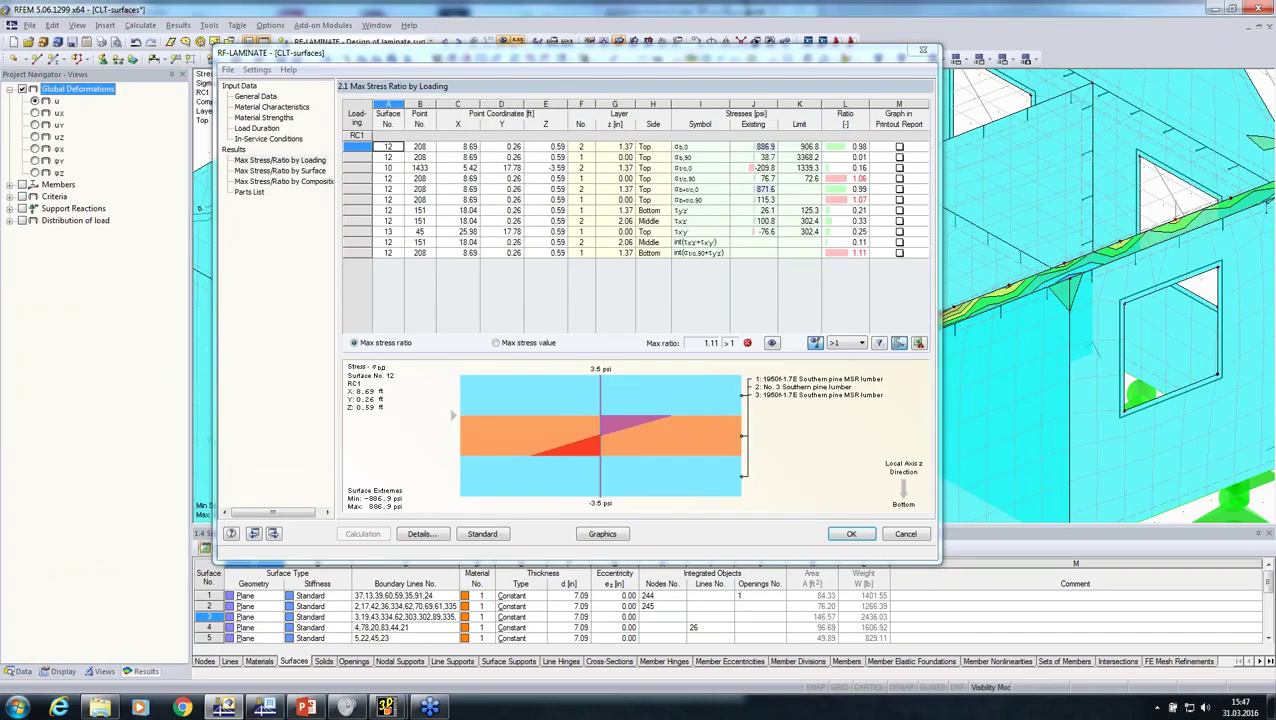
- Locate the critical rolling-shear interaction and σb+t/c,90 stress ratios of surface 12 in the model, and close the RF-LAMINATE results
click(845, 253)
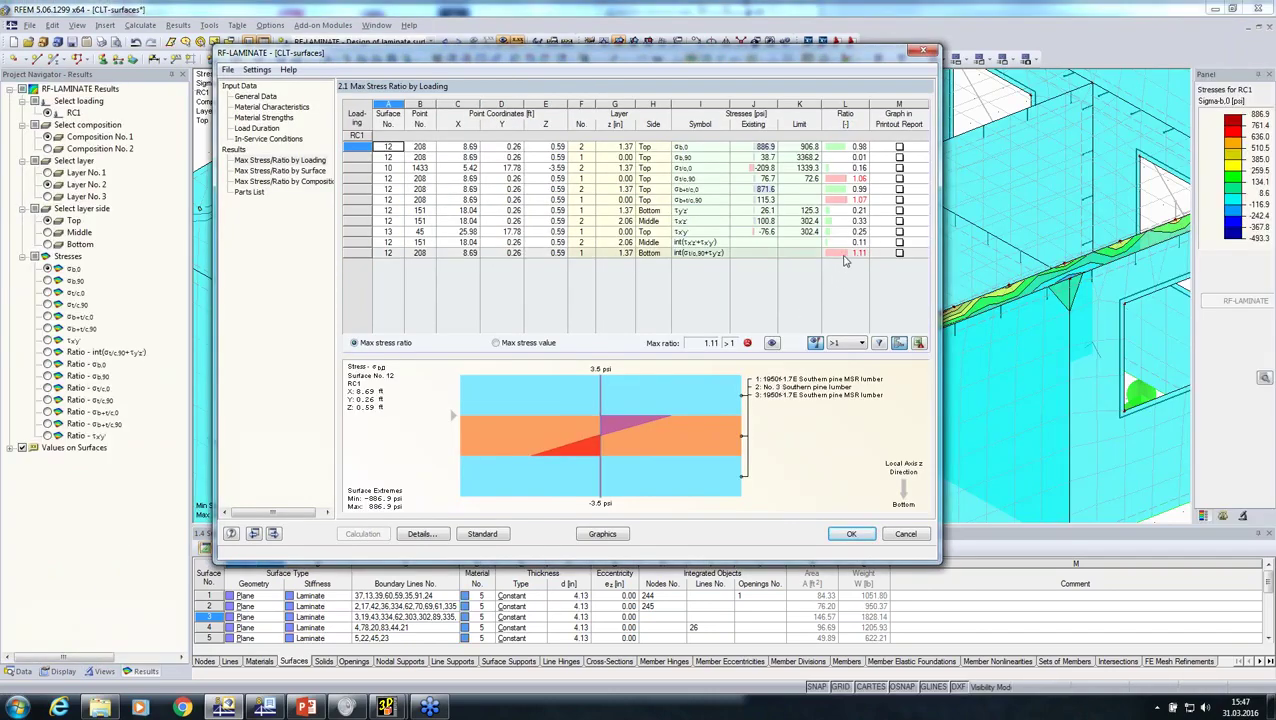
click(845, 200)
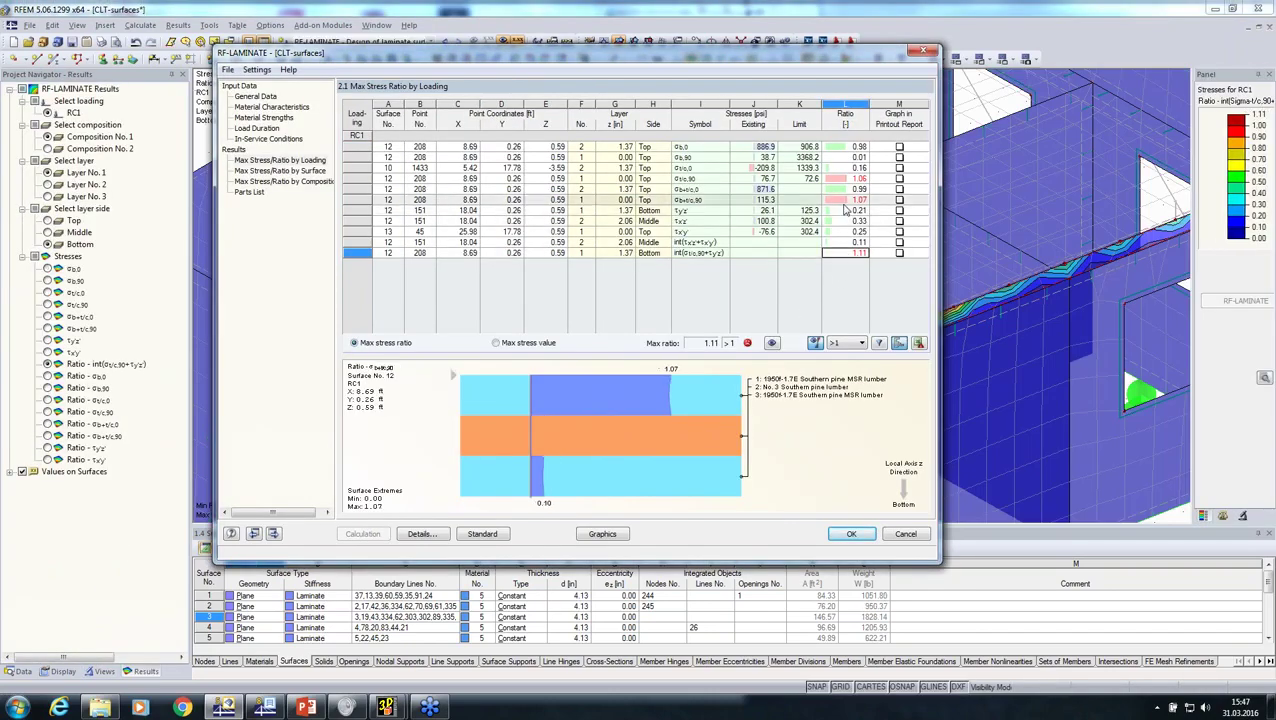
drag(580, 52, 84, 130)
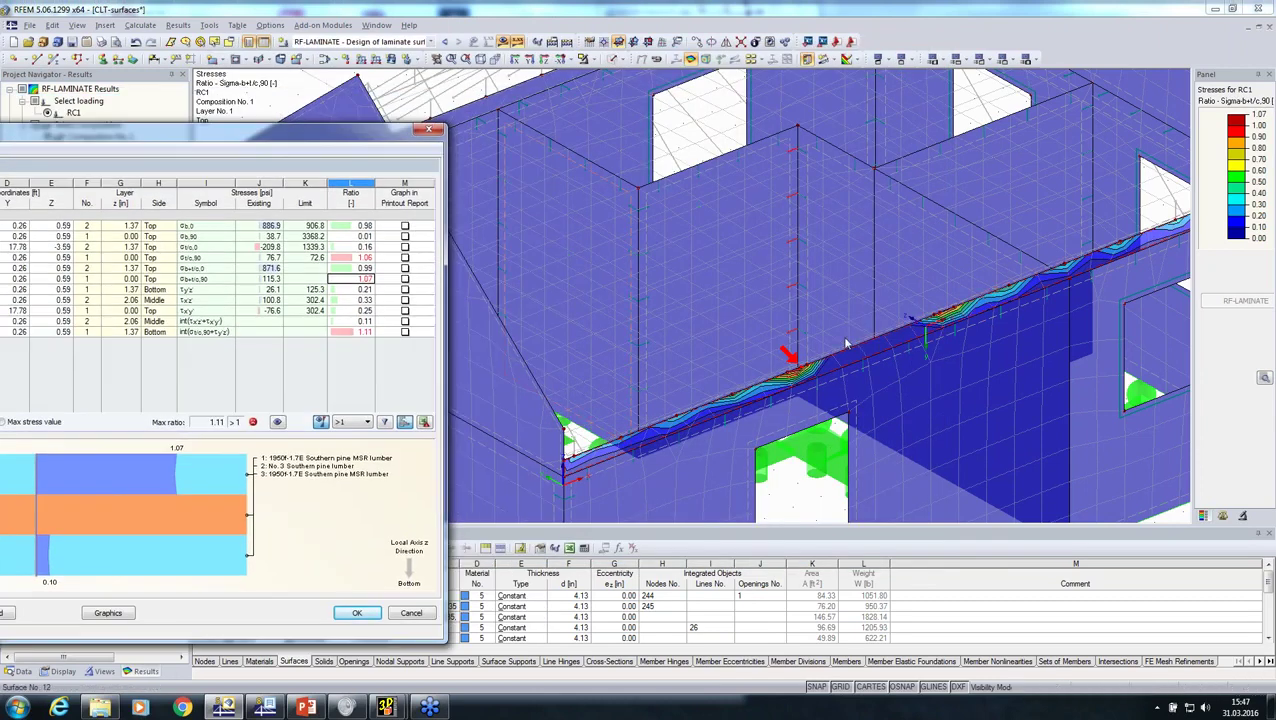
drag(100, 143, 895, 37)
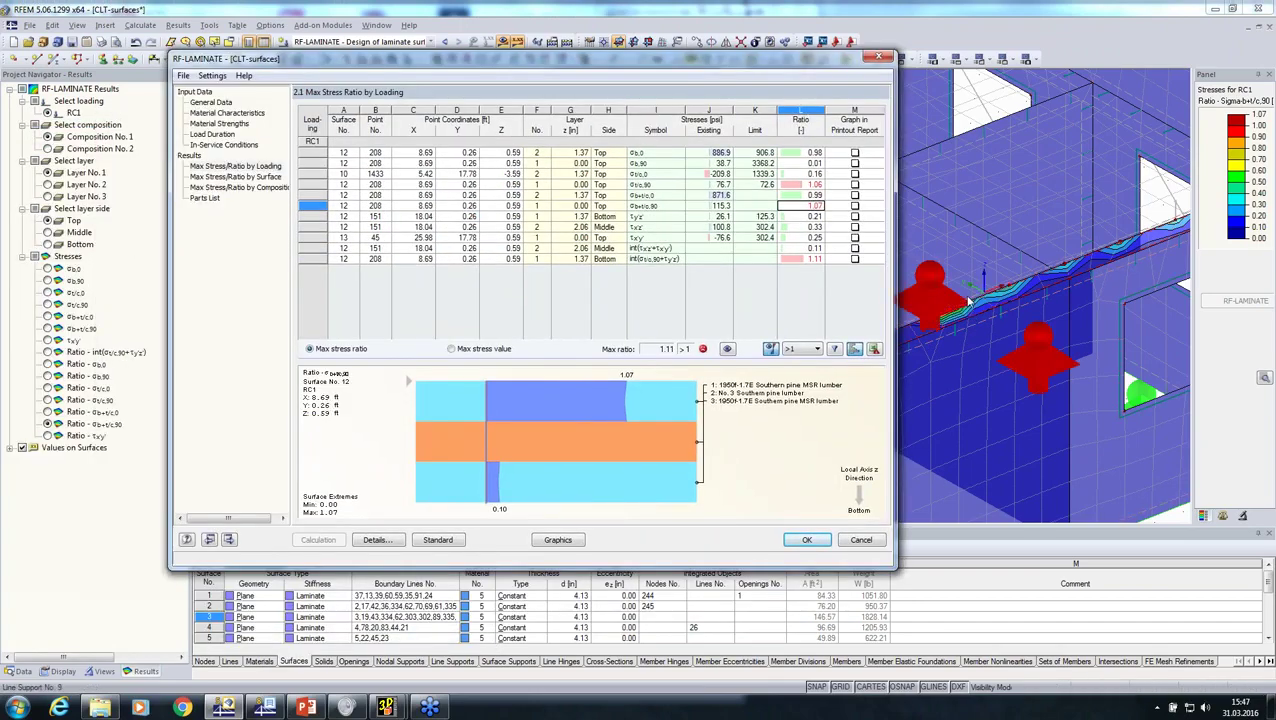
click(806, 541)
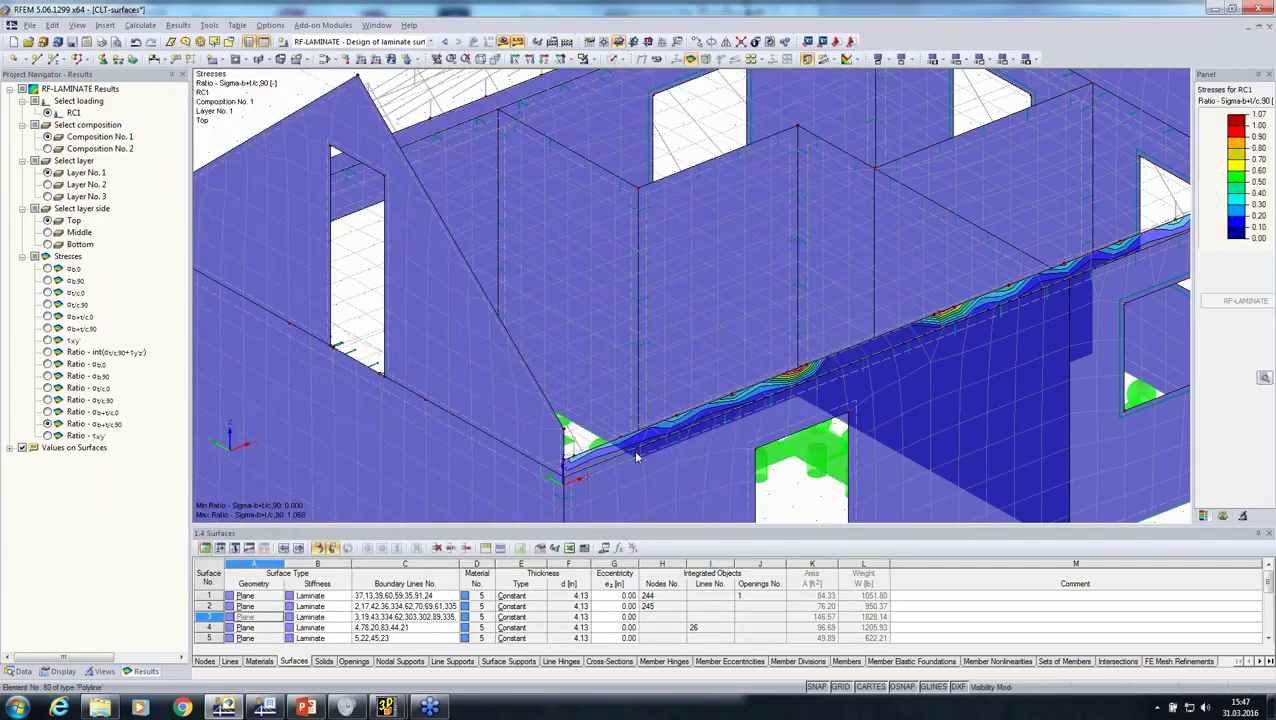
- Display the σb,0 stresses of Composition 2, Layer No. 1, top side, and examine their distribution over the ceiling slab
ctrl+middle_drag(637, 457, 851, 293)
click(48, 149)
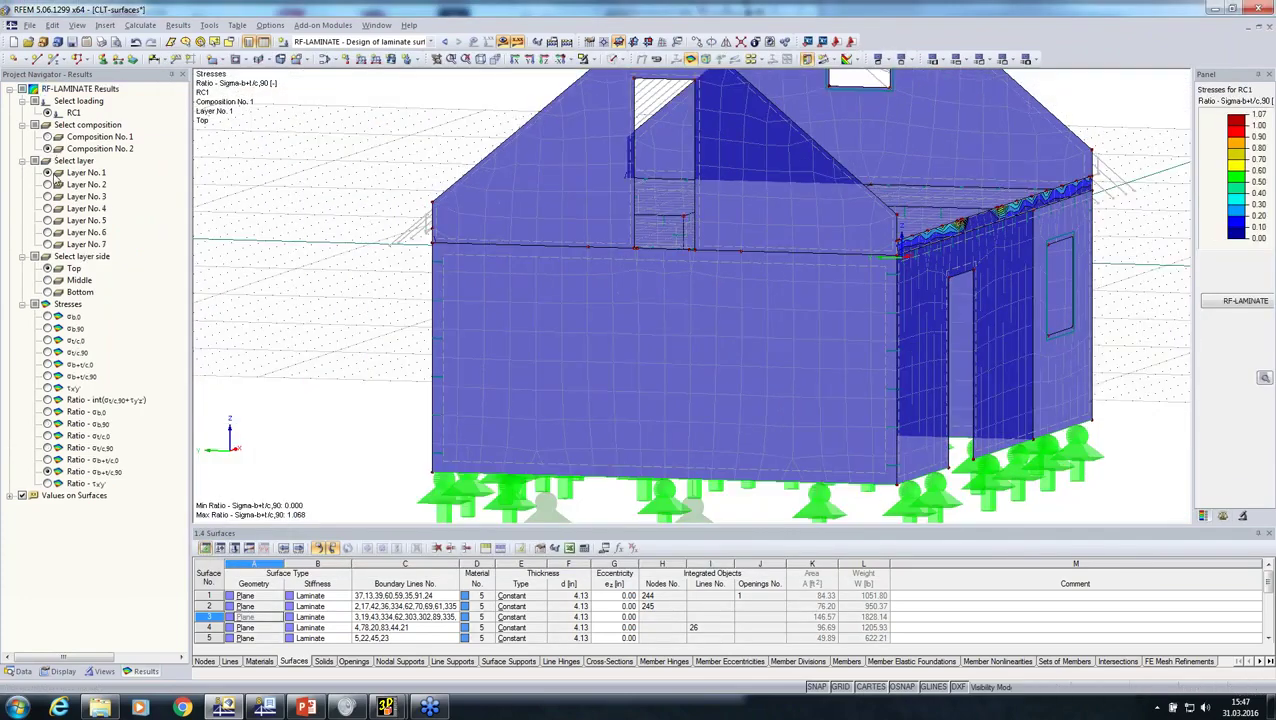
ctrl+middle_drag(625, 325, 300, 440)
click(48, 316)
middle_drag(773, 331, 769, 347)
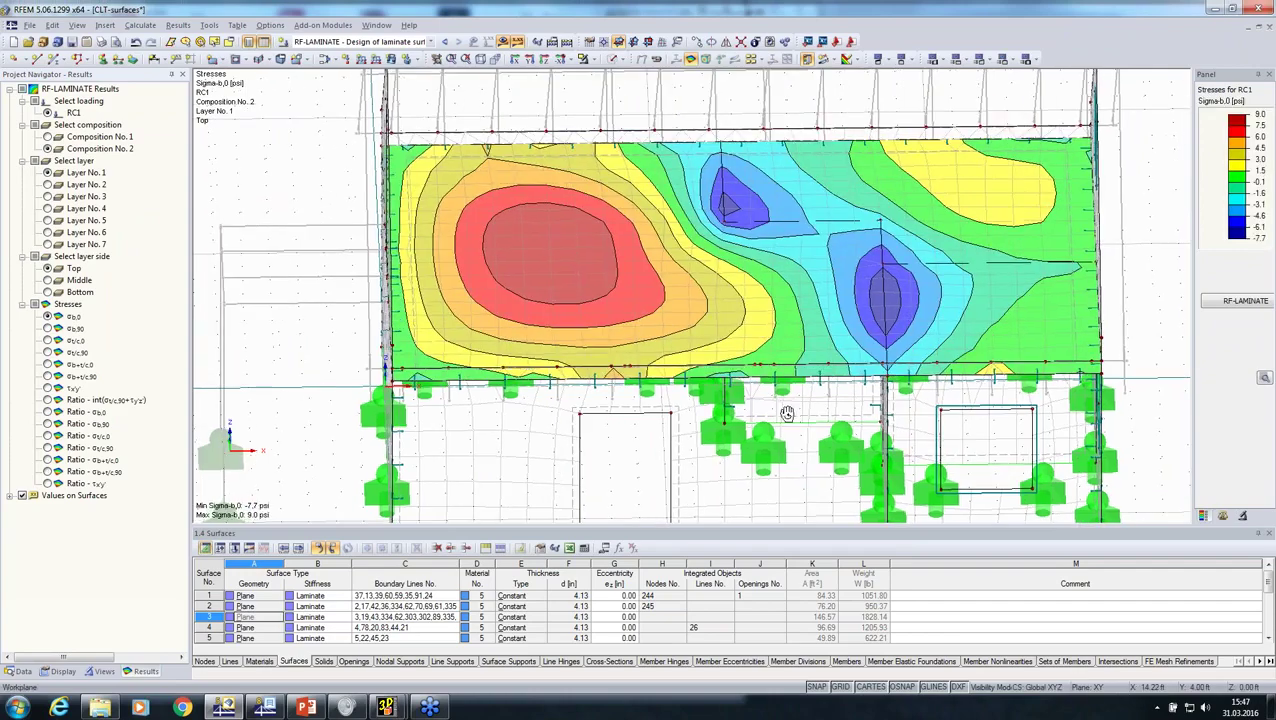
ctrl+middle_drag(789, 413, 735, 470)
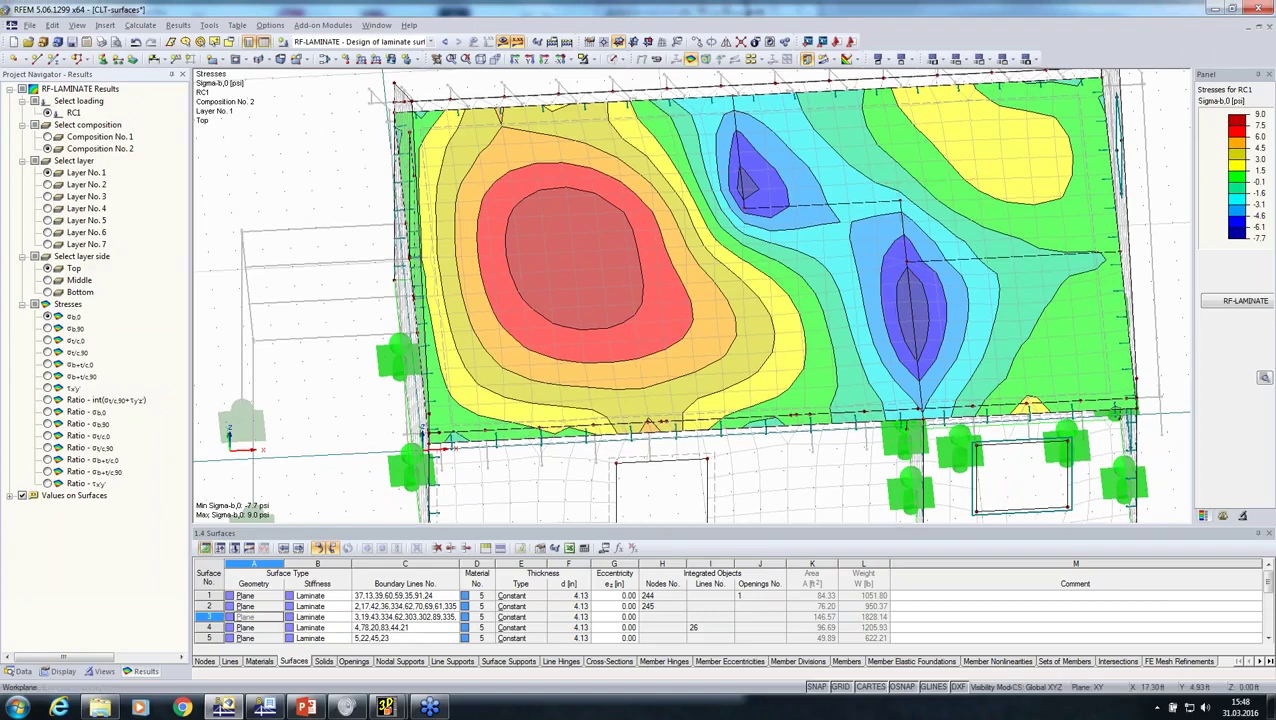
ctrl+middle_drag(835, 402, 345, 388)
scroll(341, 390, down, 2)
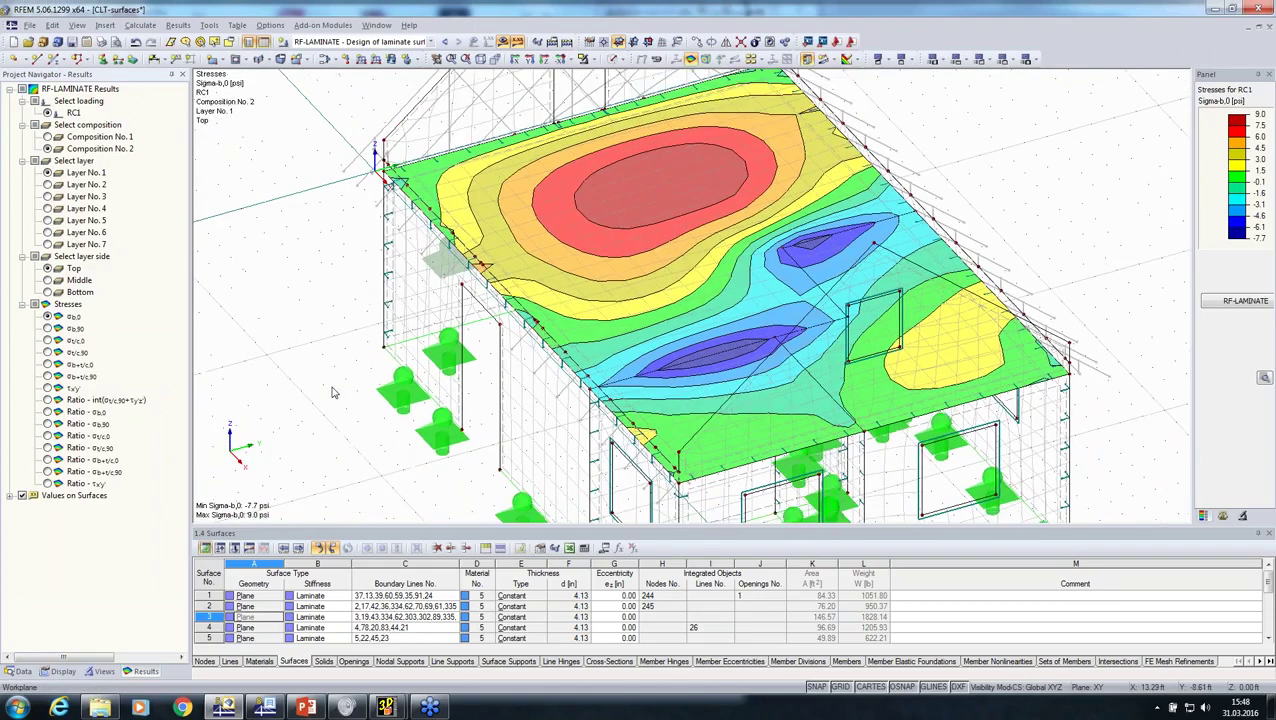
- Hide the CLT visibility group and show only the Roof group to inspect the timber roof members
click(104, 671)
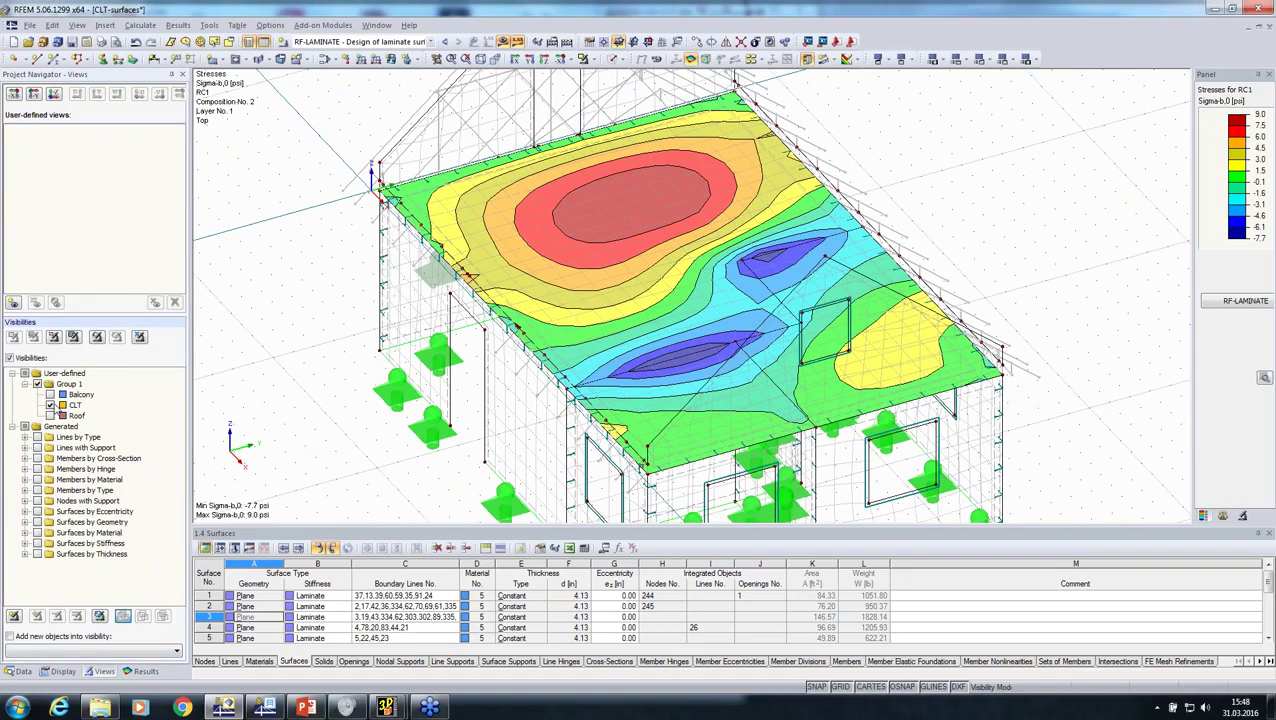
click(51, 405)
click(51, 416)
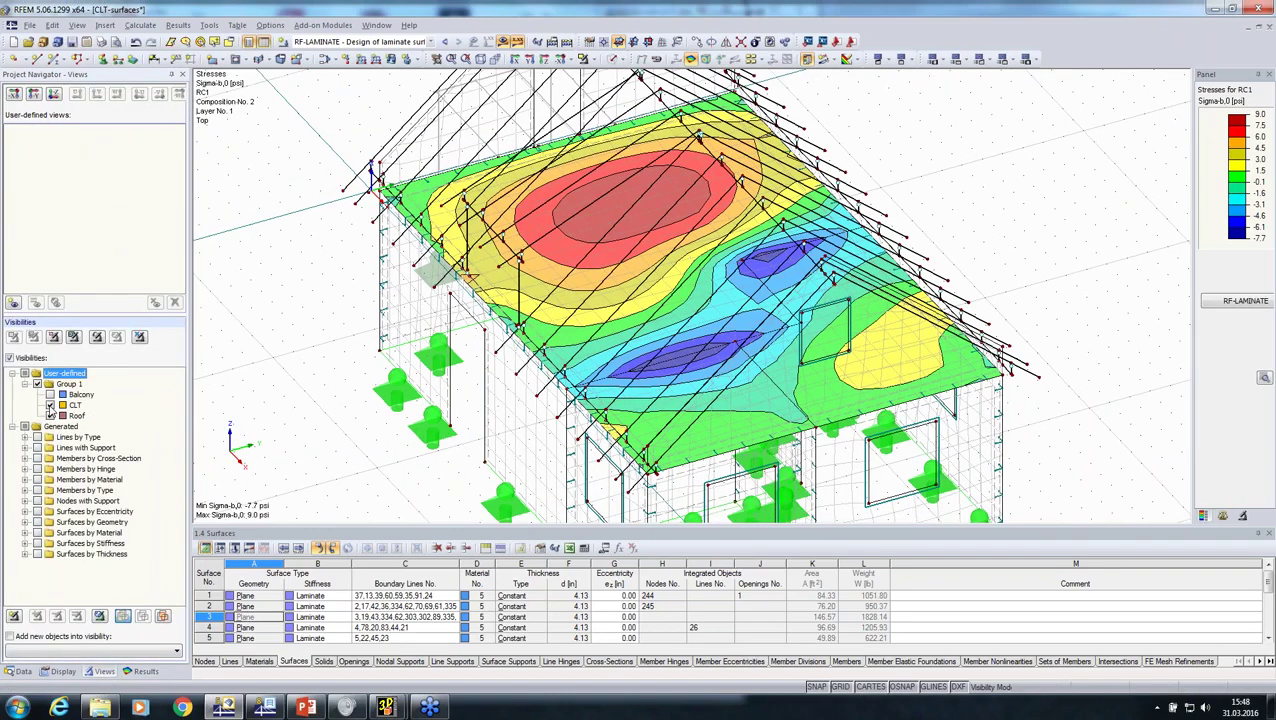
ctrl+middle_drag(268, 426, 1264, 377)
ctrl+middle_drag(606, 297, 598, 299)
ctrl+middle_drag(556, 377, 400, 450)
- Set up an RF-TIMBER AWC ultimate limit state design of all members for RC1 with LRFD, and open the members' effective lengths
click(20, 671)
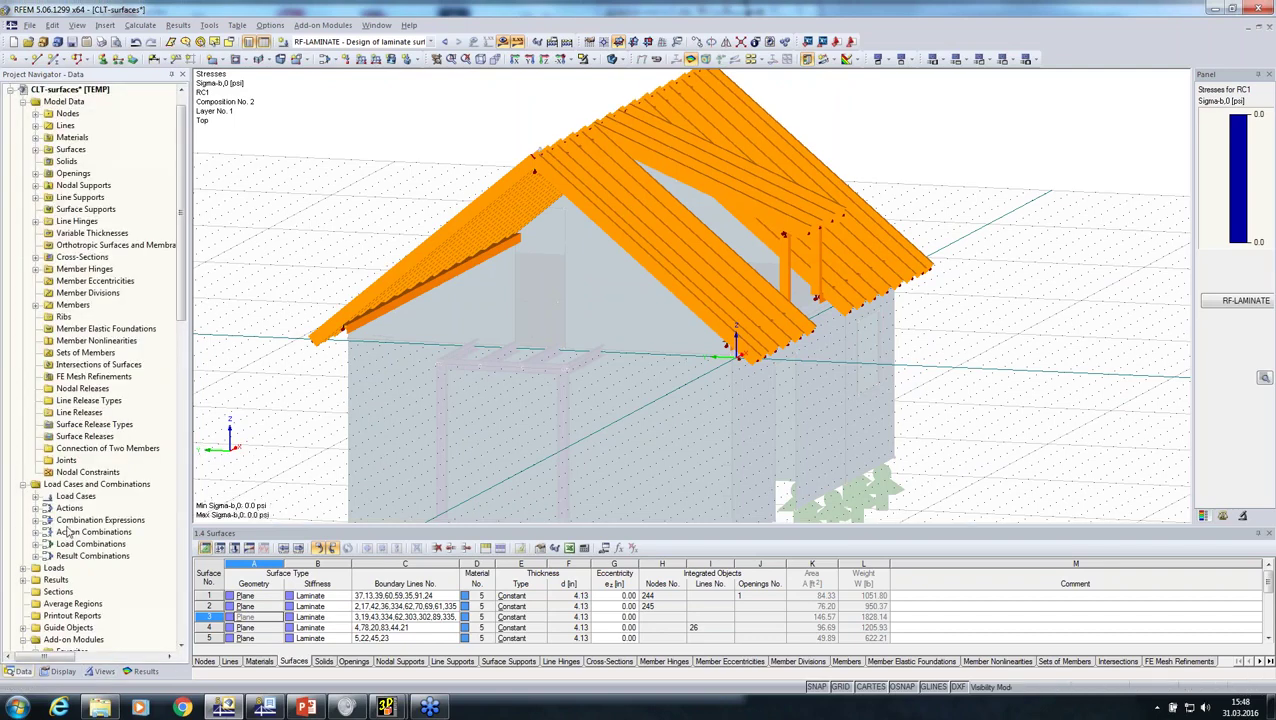
scroll(62, 526, down, 10)
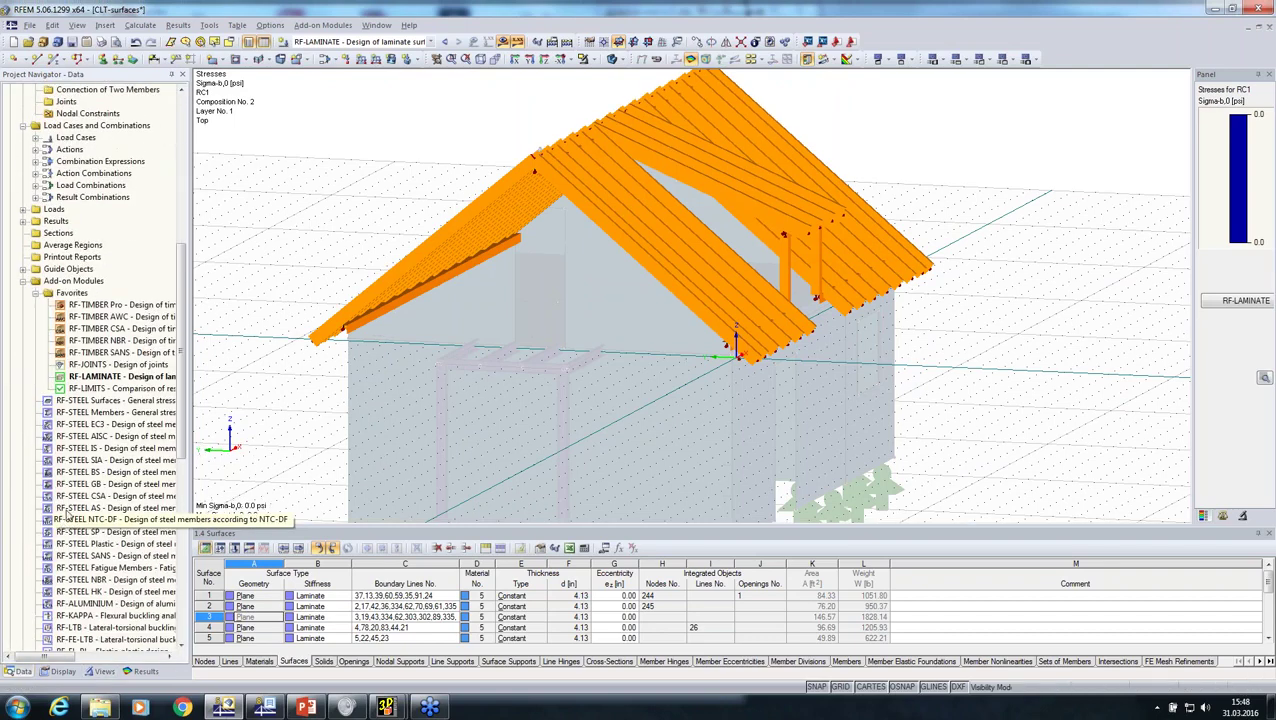
double_click(109, 318)
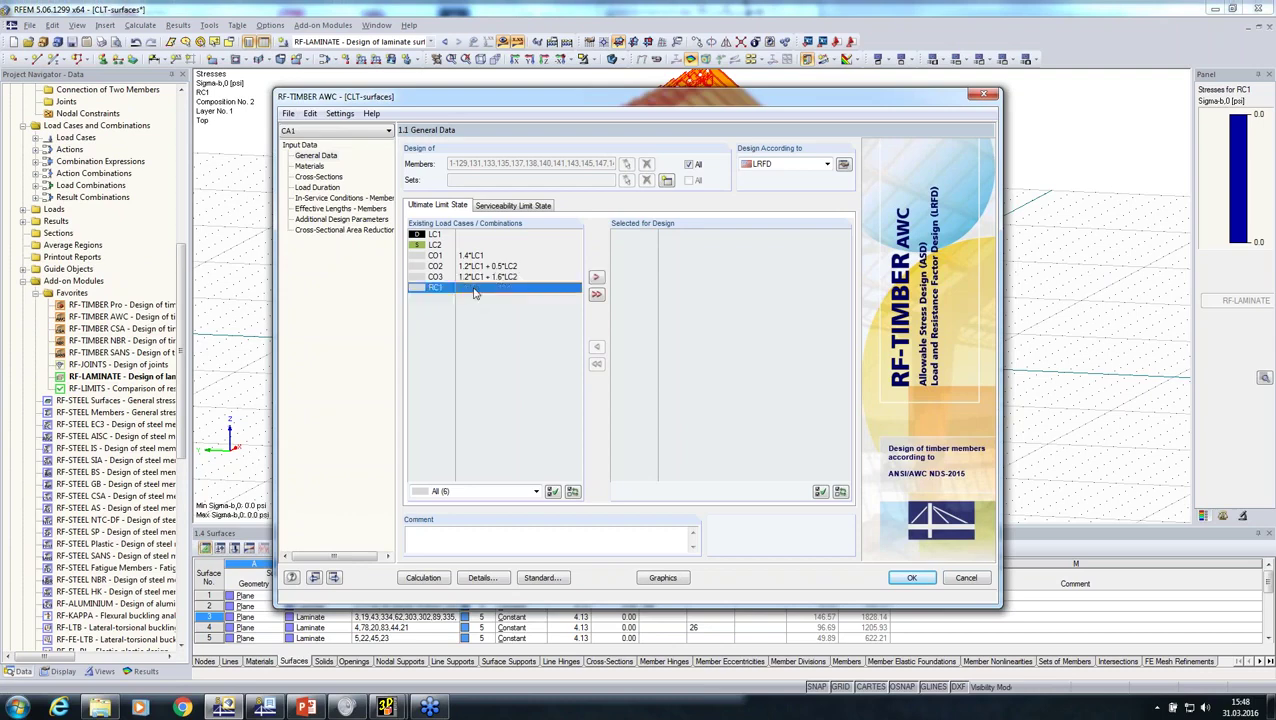
double_click(475, 287)
click(820, 164)
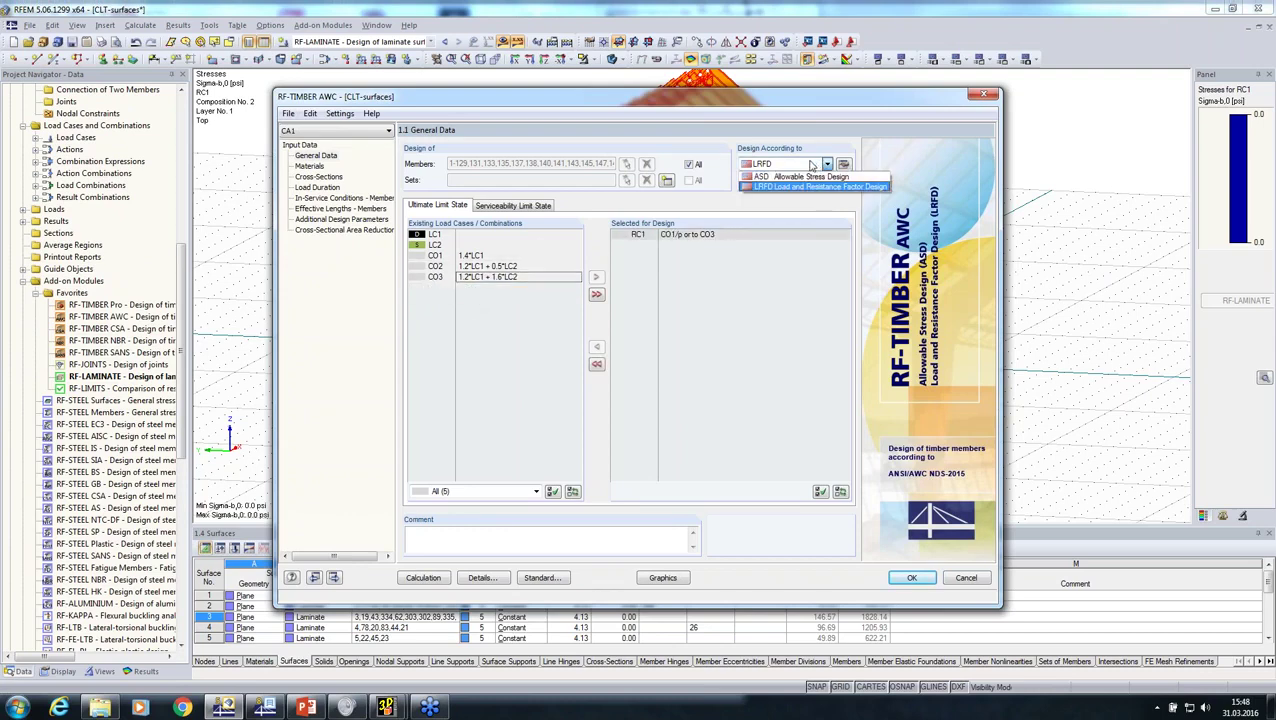
click(636, 99)
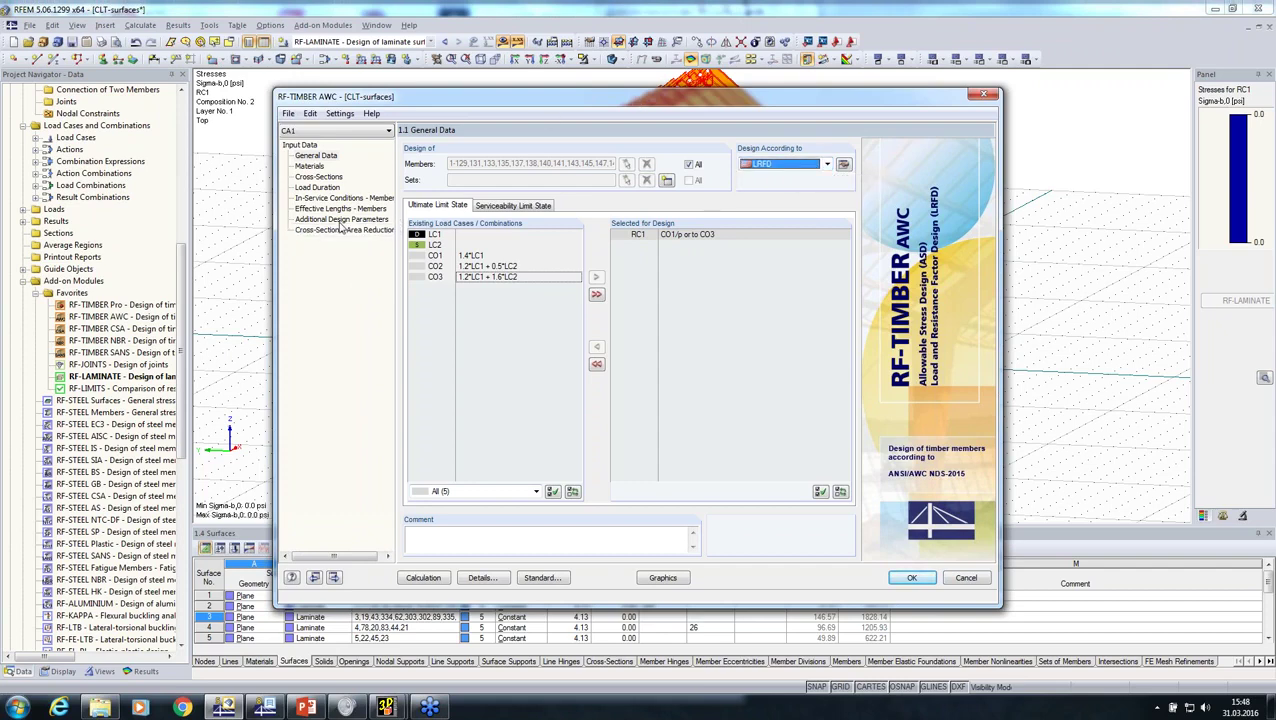
click(340, 208)
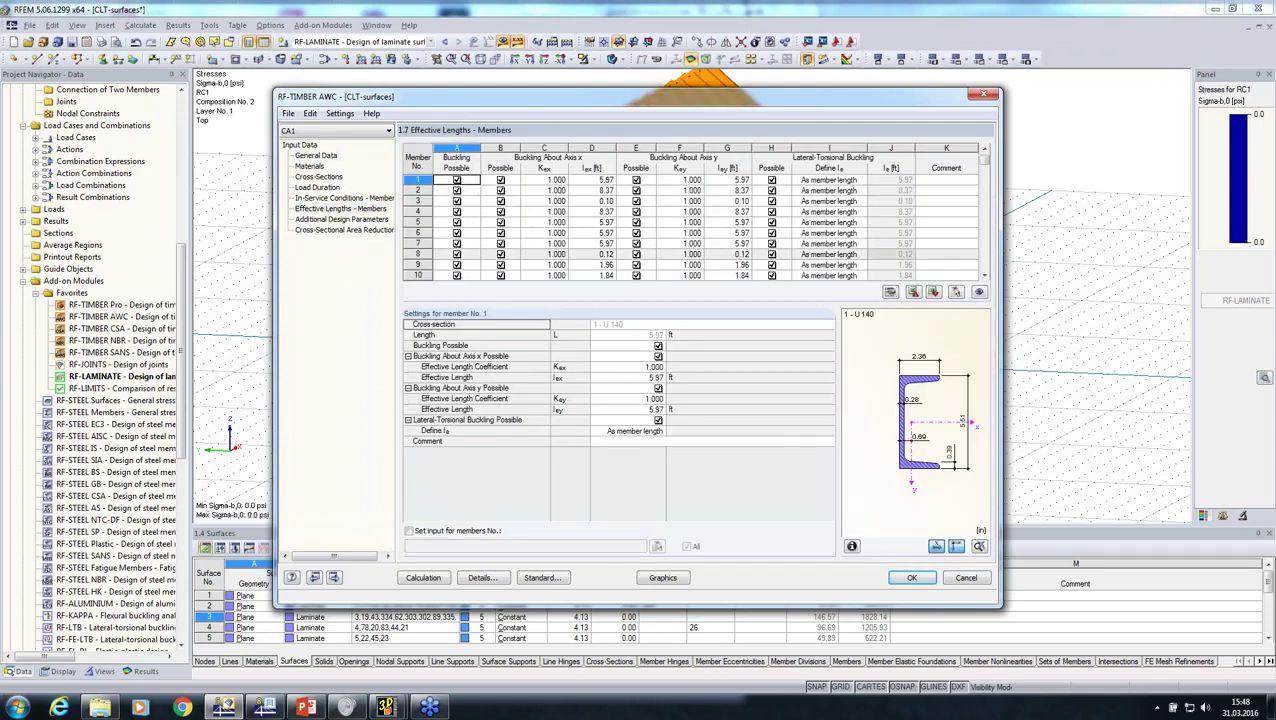
- Exclude buckling about axis y and lateral-torsional buckling for member 1, and set the design details to ignore torsion
click(658, 389)
click(658, 398)
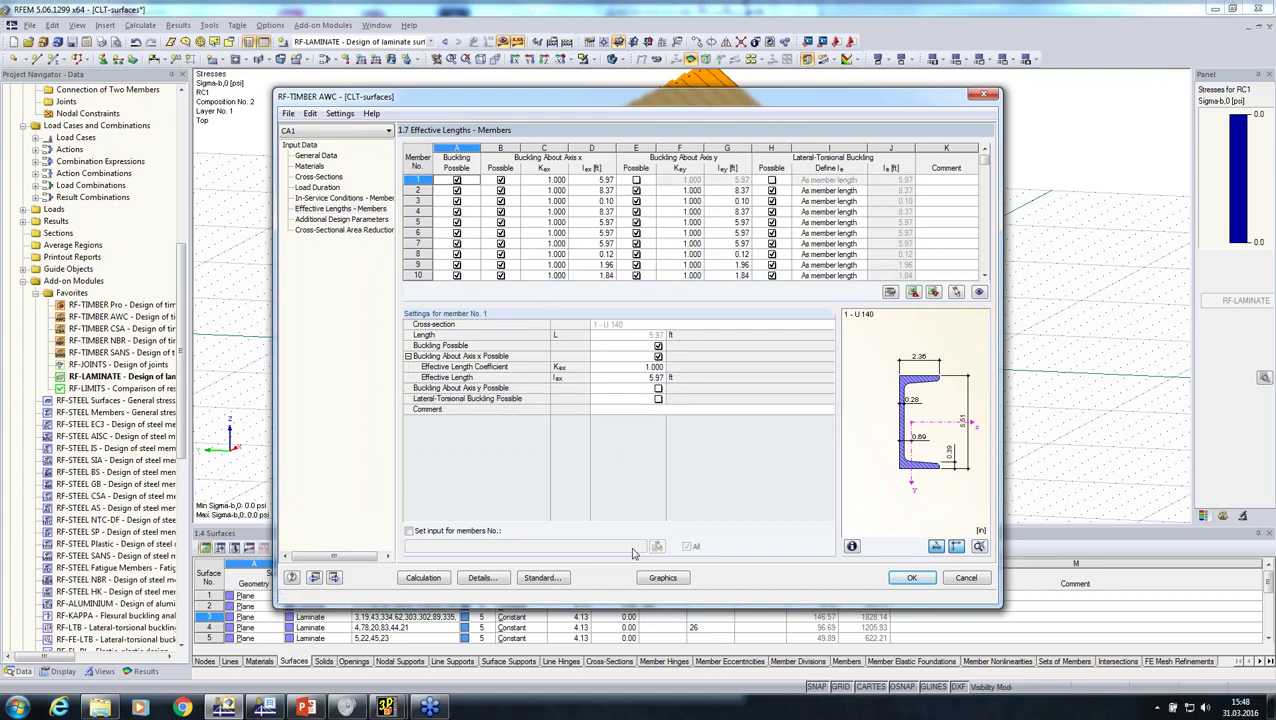
click(481, 578)
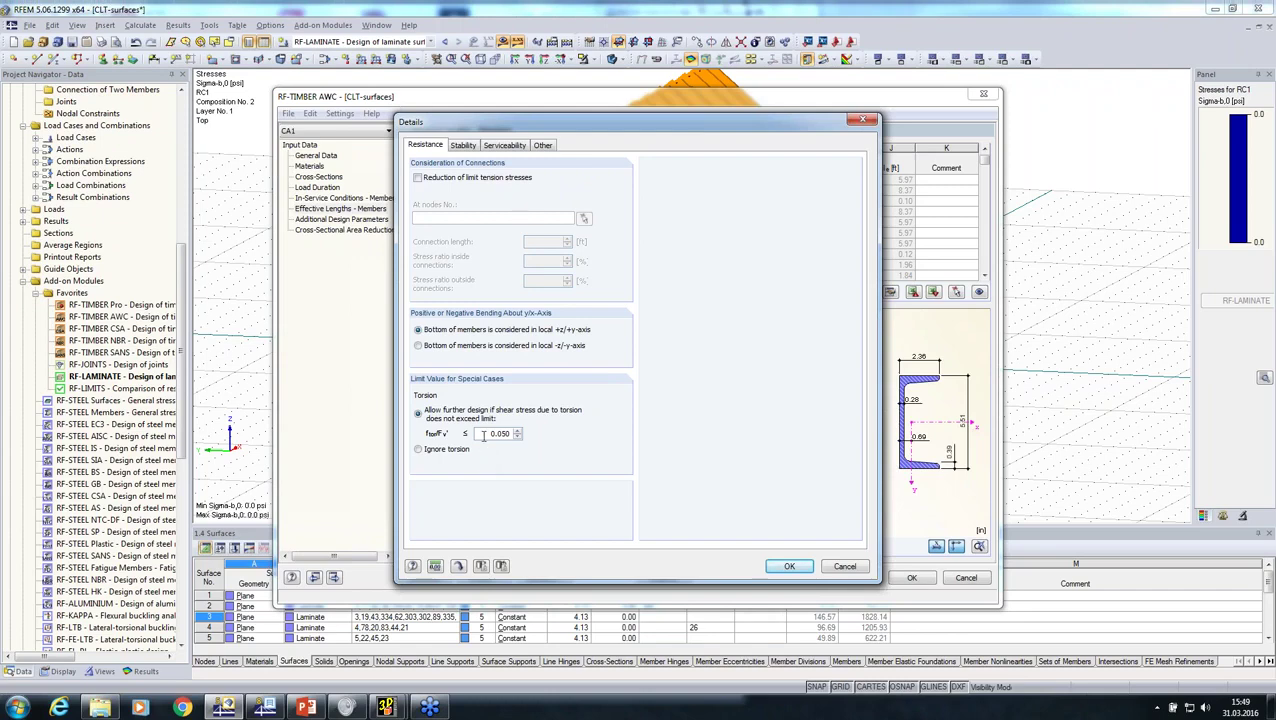
double_click(482, 434)
click(418, 449)
click(790, 566)
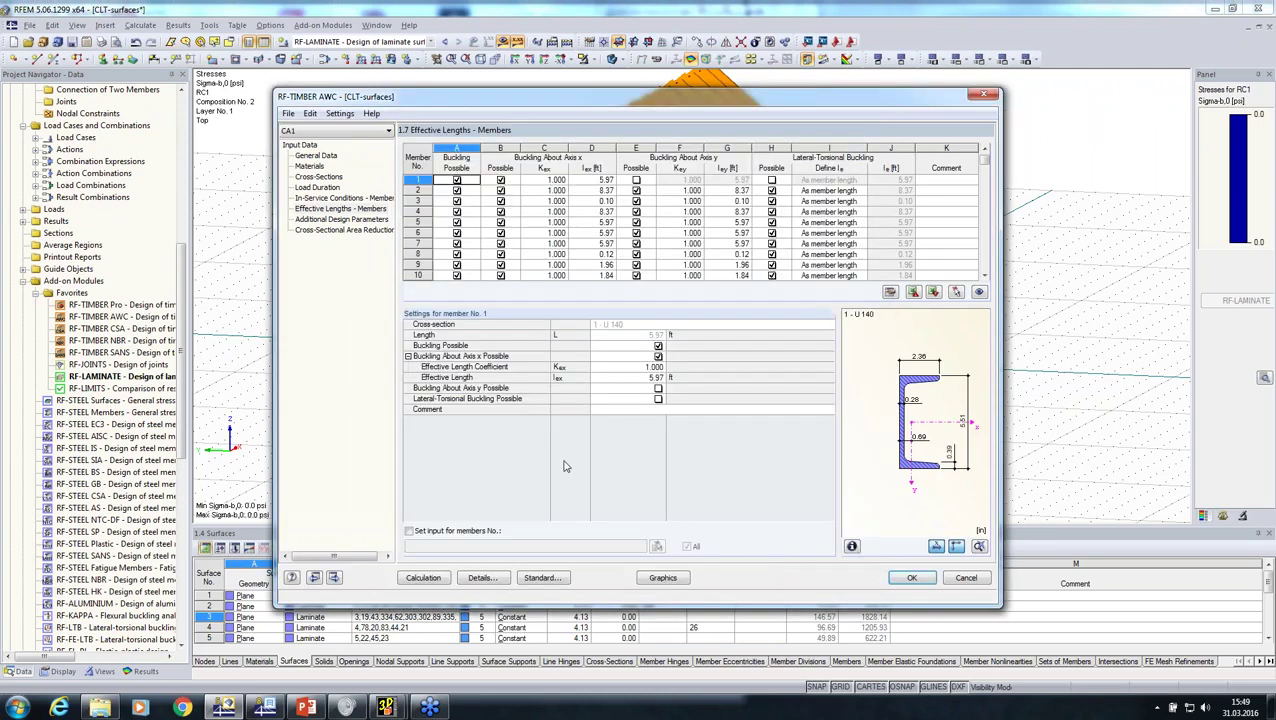
- Add a cross-sectional area reduction referenced to members 14-37,41-45,50, picking the rafter overhang members at the eaves in the model
click(330, 230)
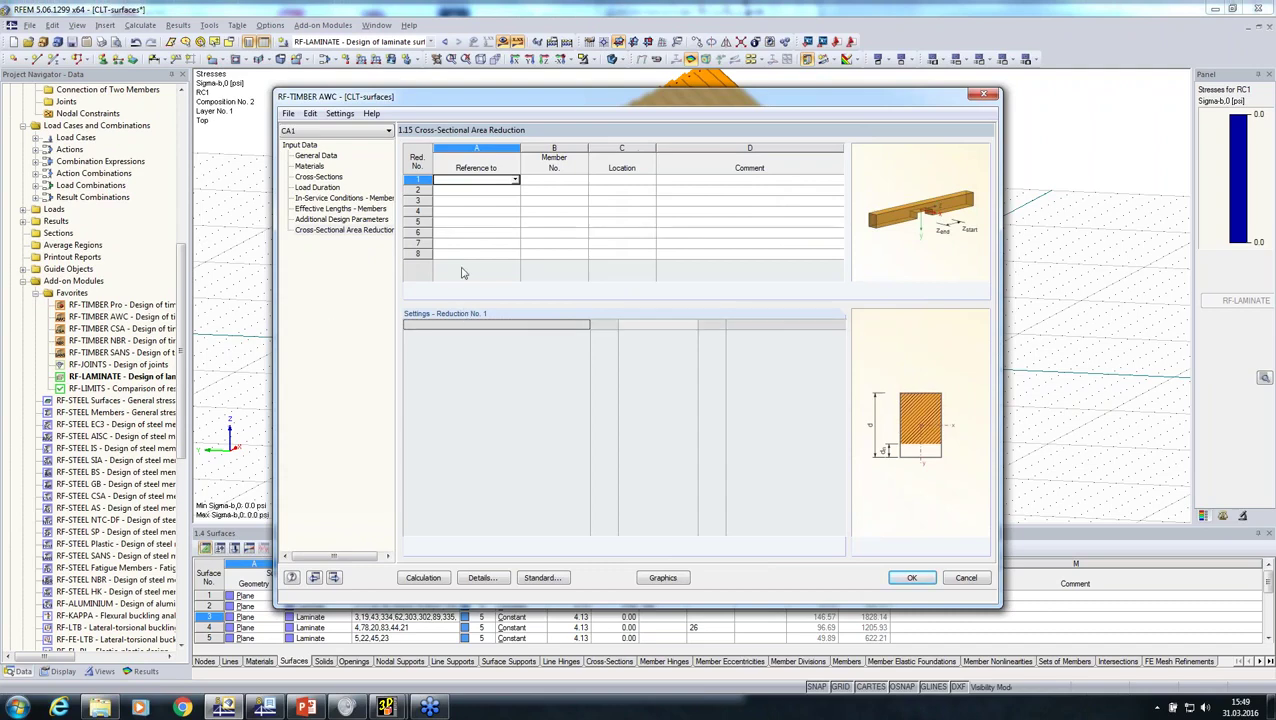
click(514, 180)
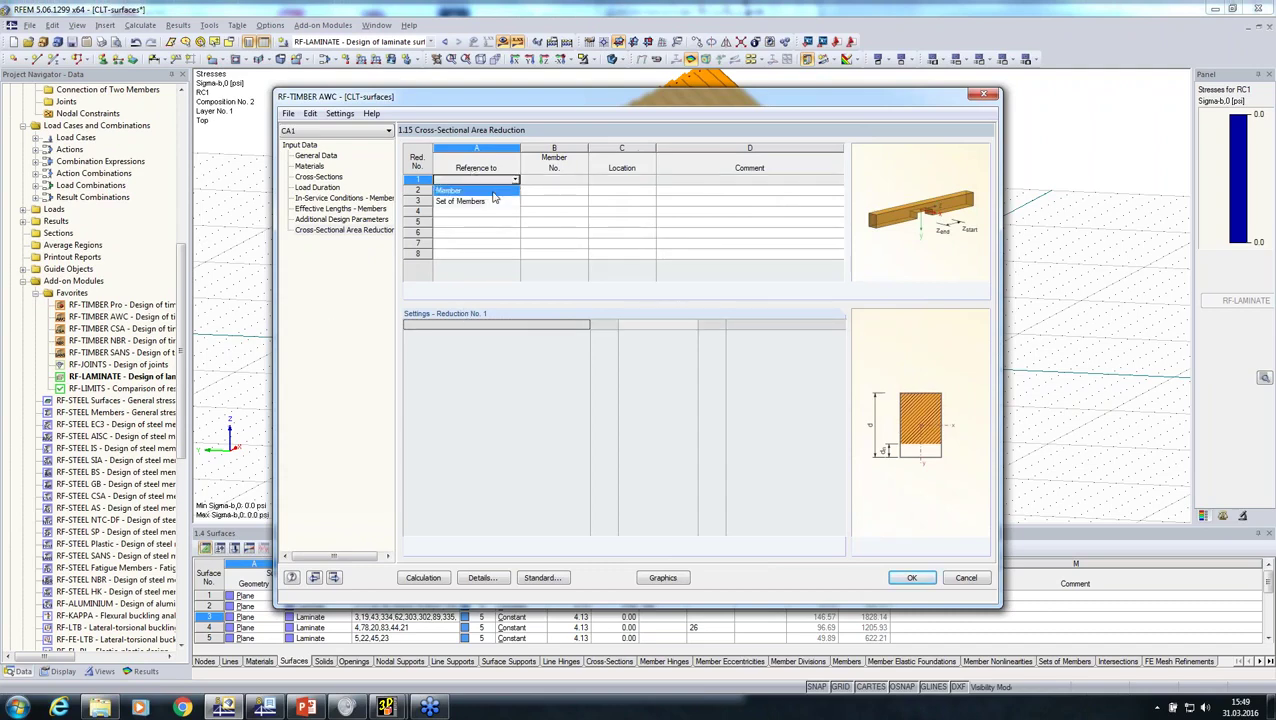
click(491, 191)
key(Tab)
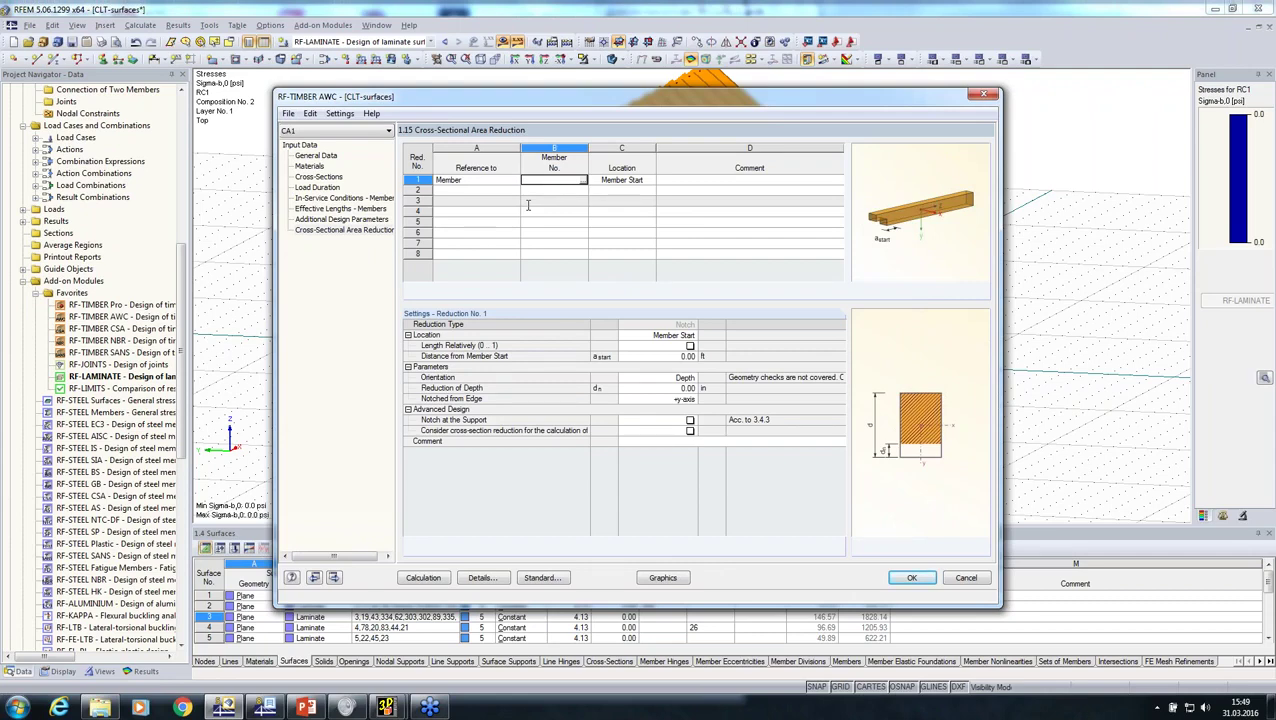
click(583, 180)
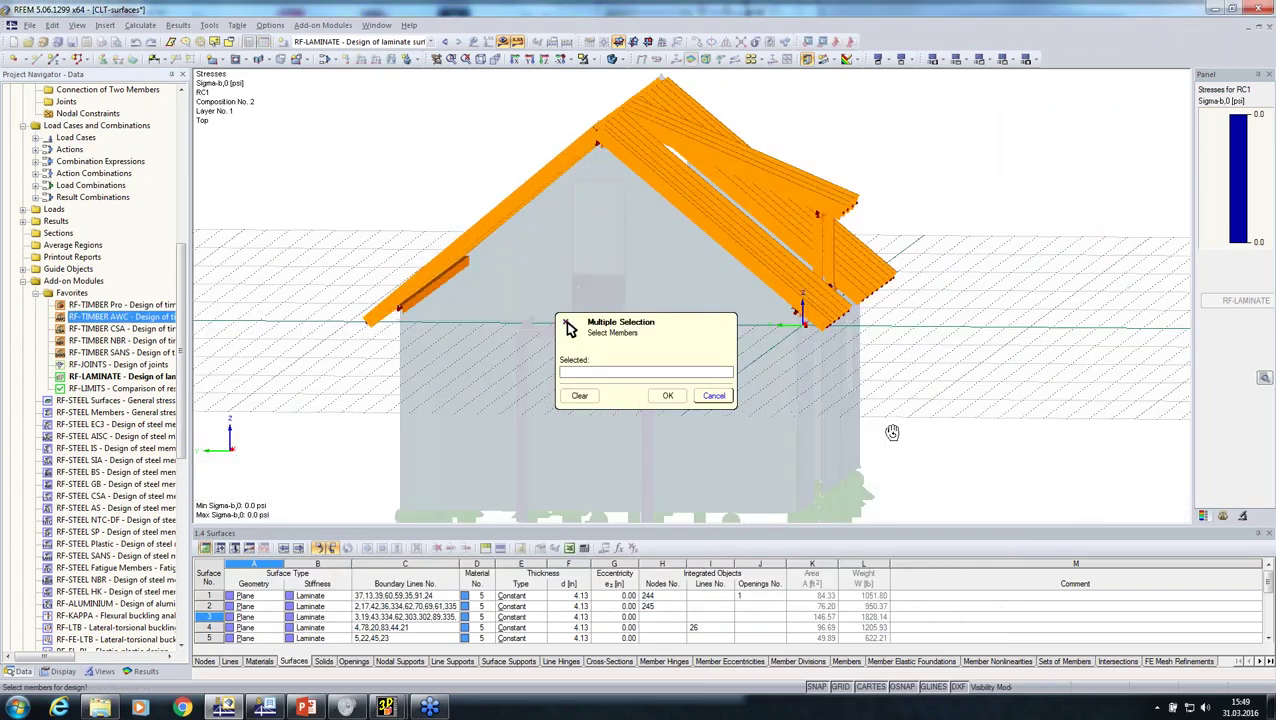
click(856, 270)
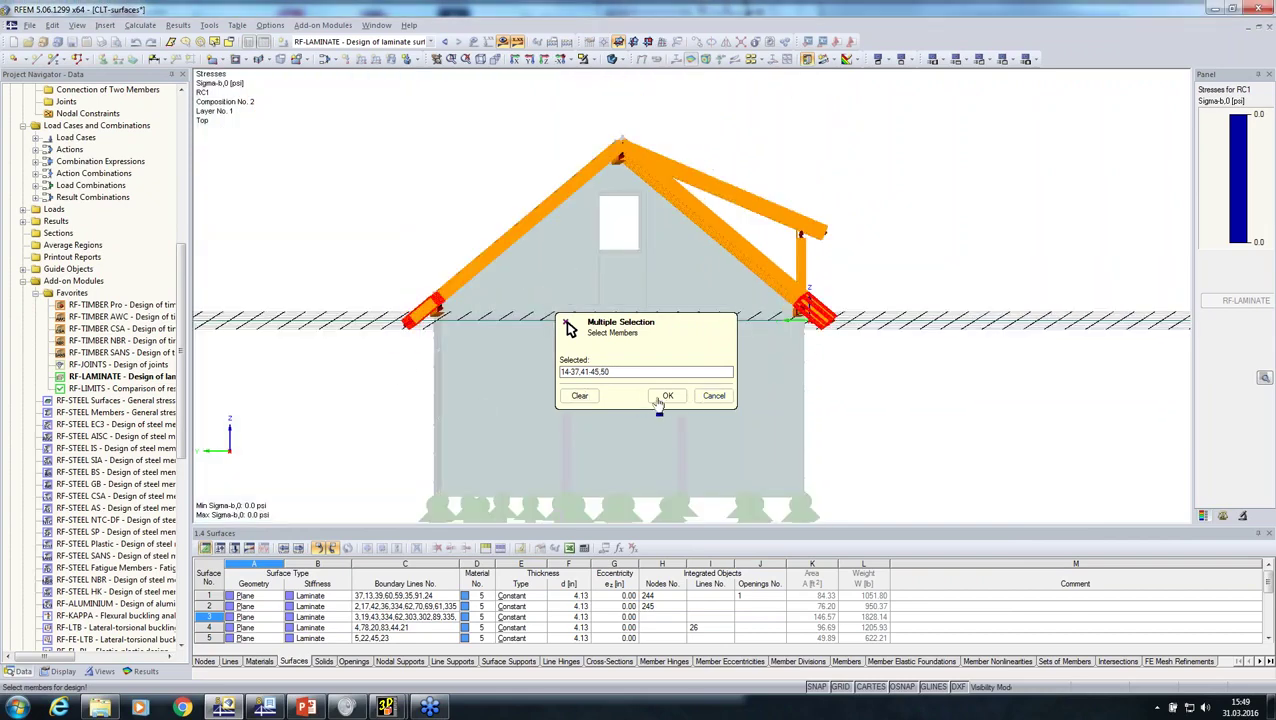
click(663, 396)
- Place the notch at the member end with a distance of 0.5 ft and a depth reduction of 0.50 in
click(665, 335)
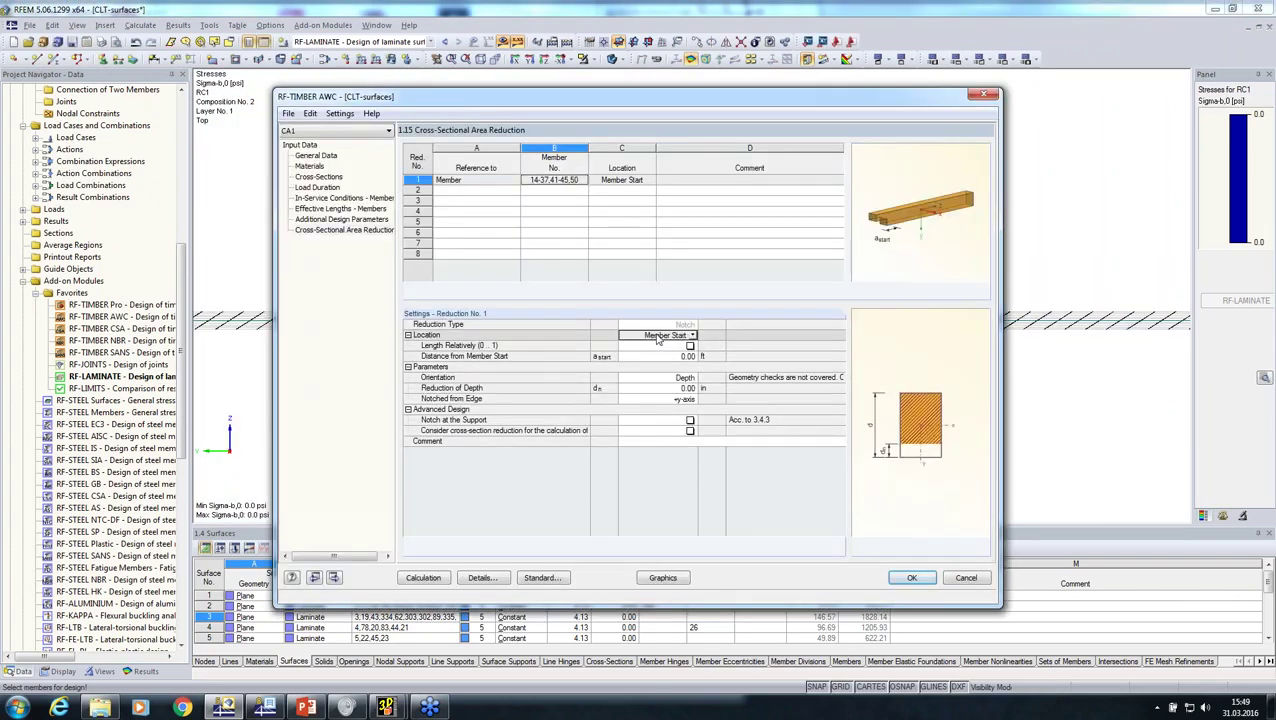
click(691, 336)
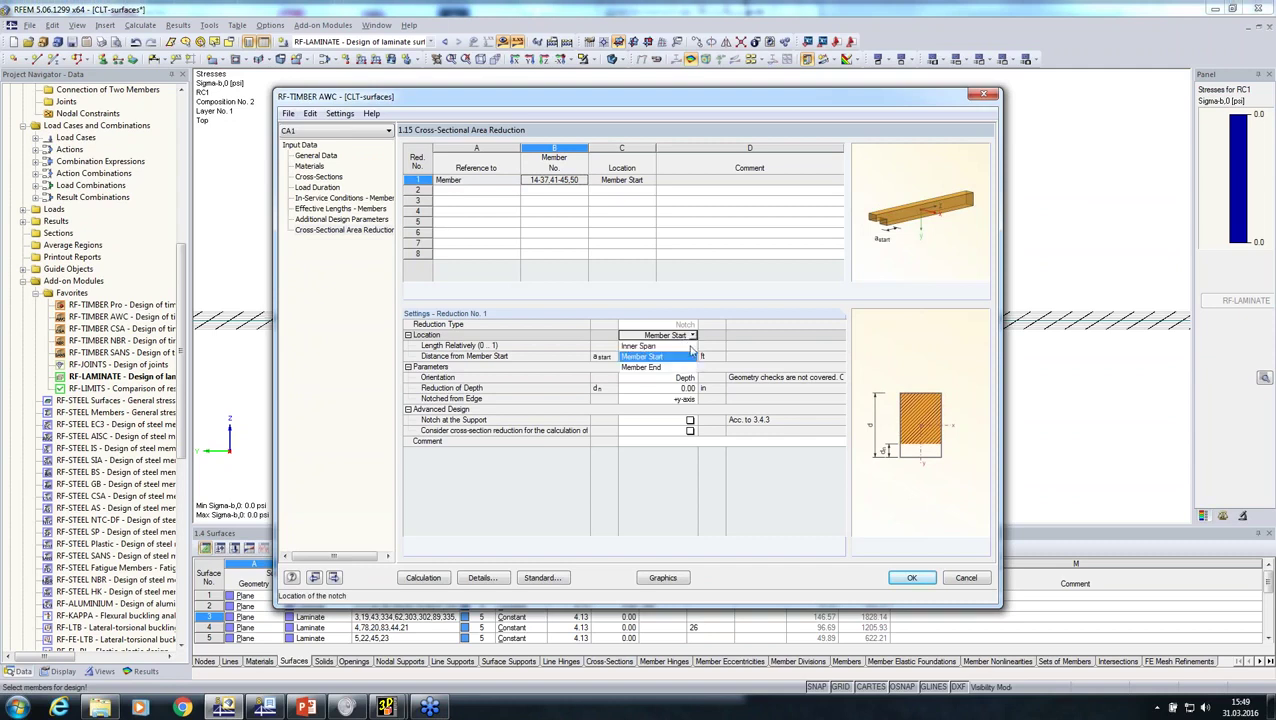
click(688, 367)
click(667, 357)
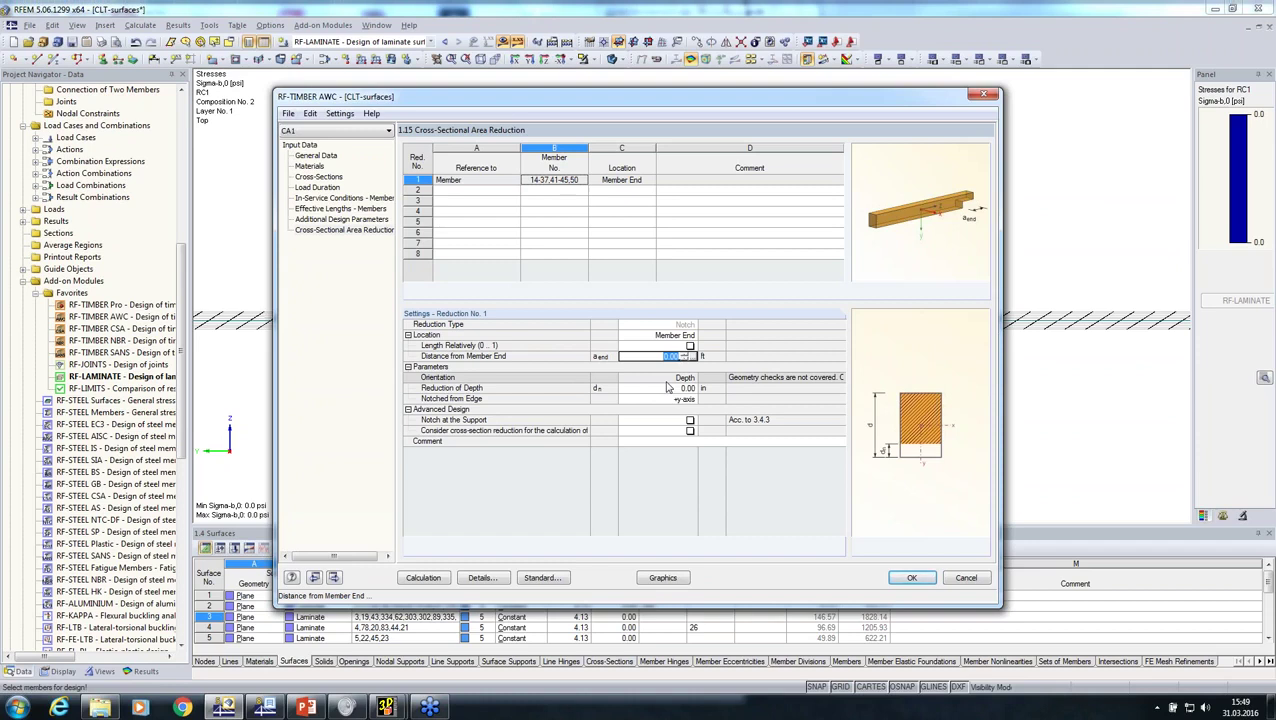
text(0.)
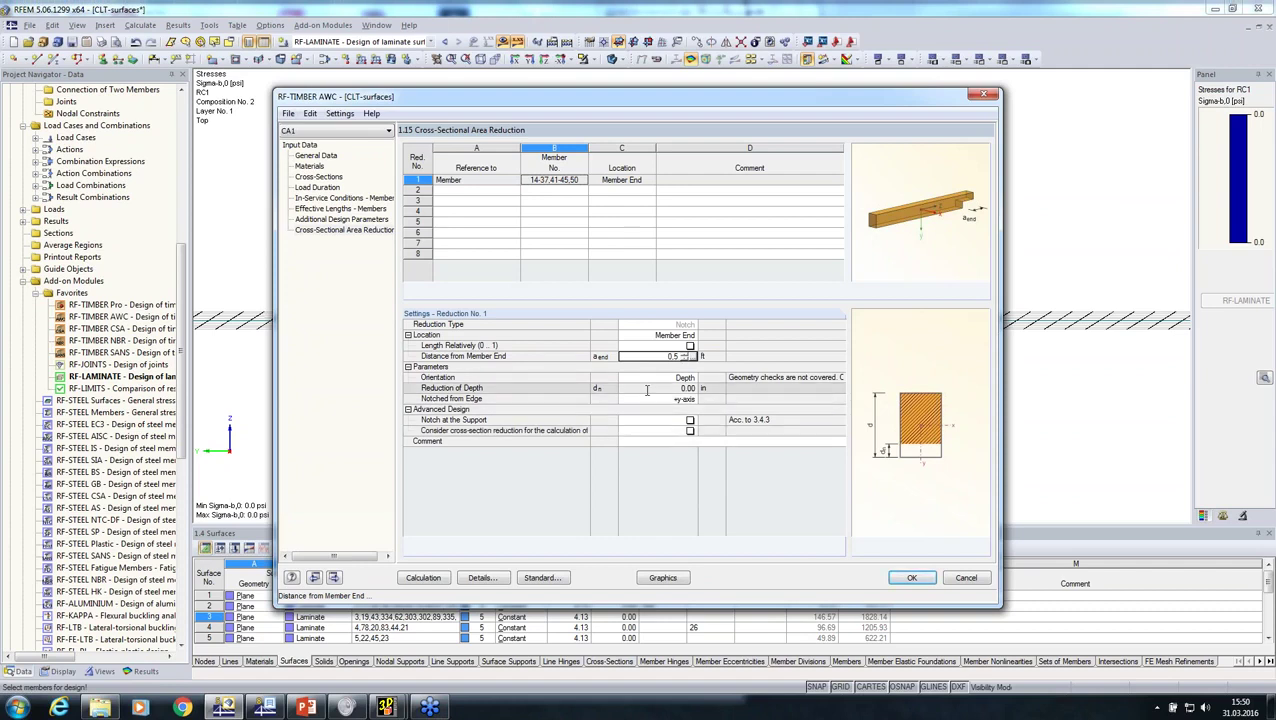
click(647, 390)
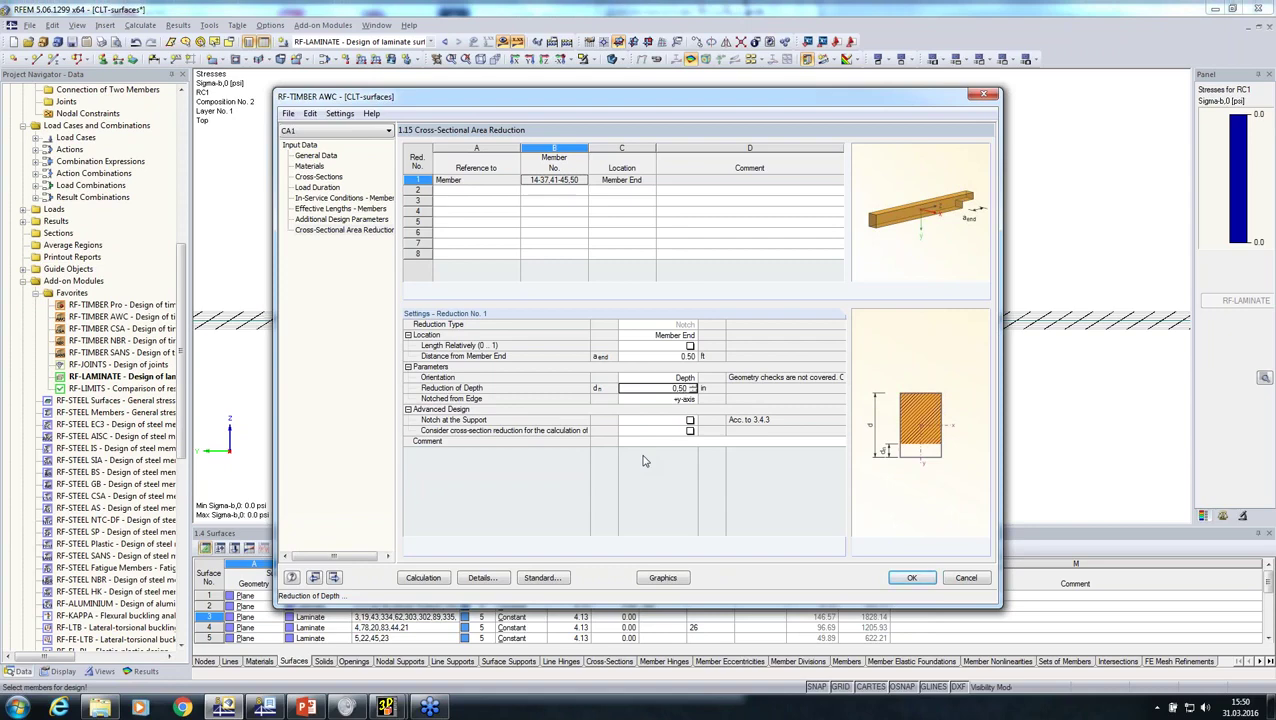
- Calculate the timber design and locate the governing member of load combination CO2 in the model
click(428, 579)
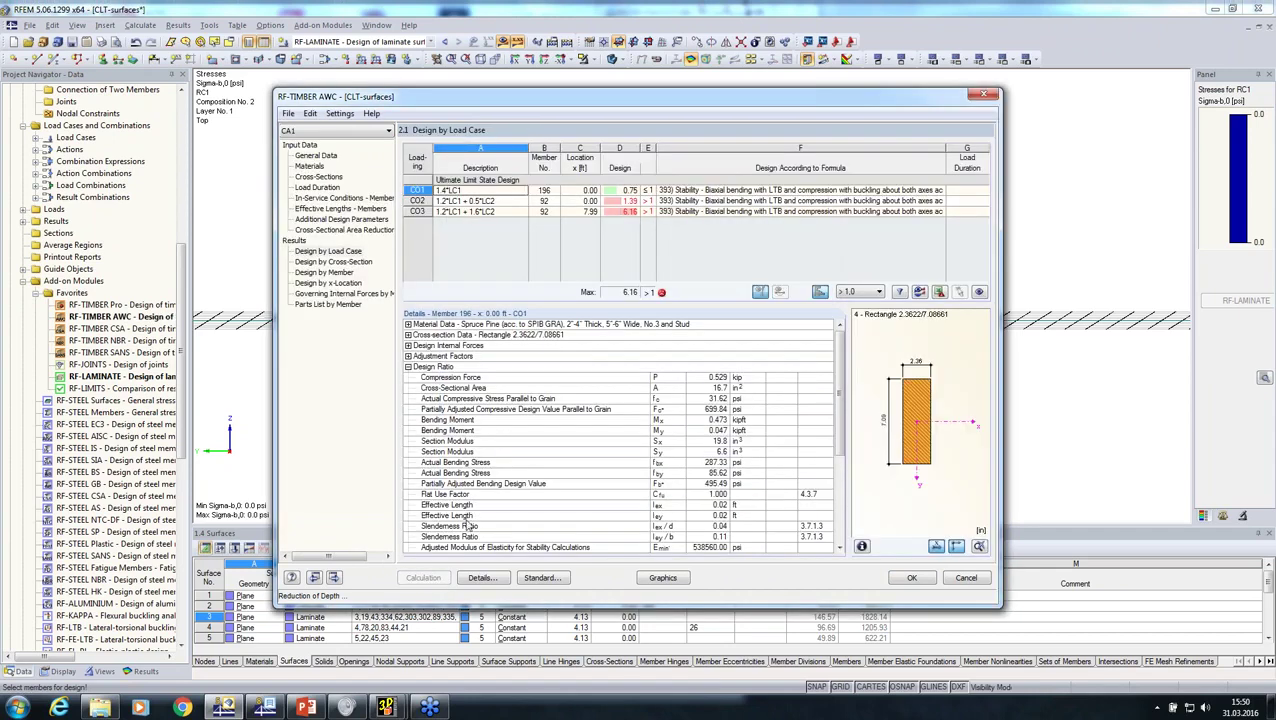
click(700, 201)
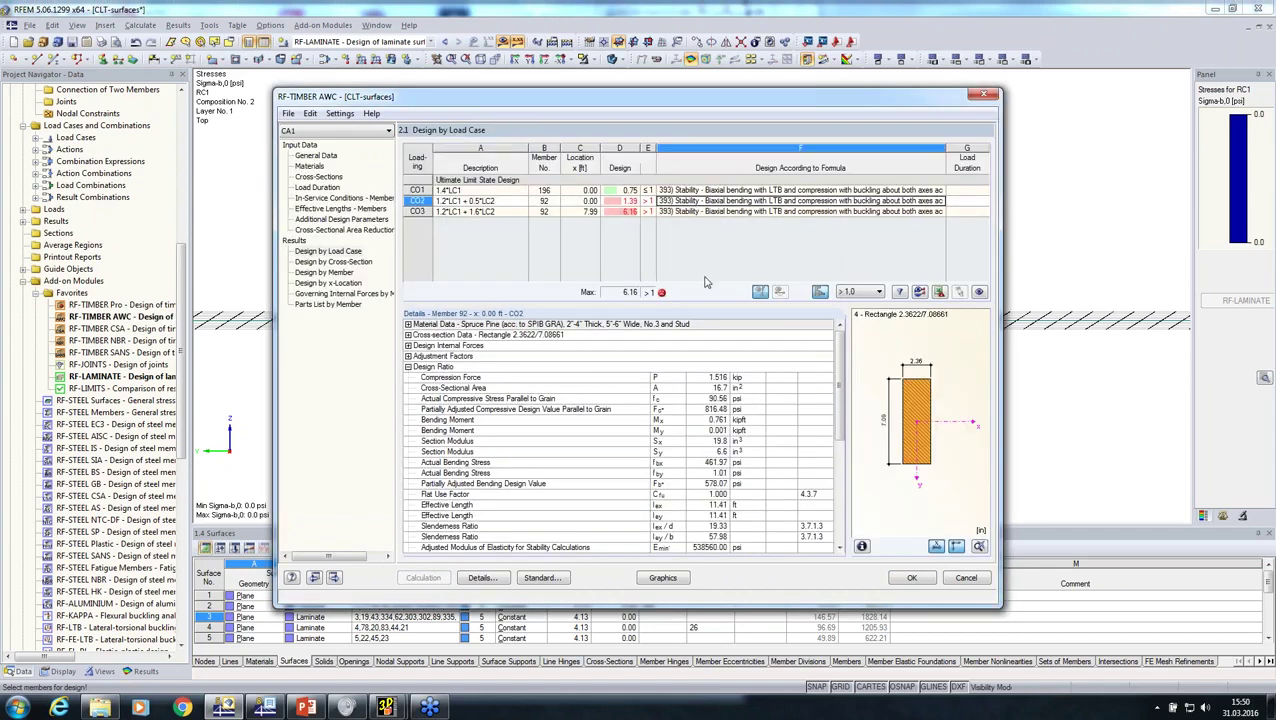
drag(745, 97, 511, 351)
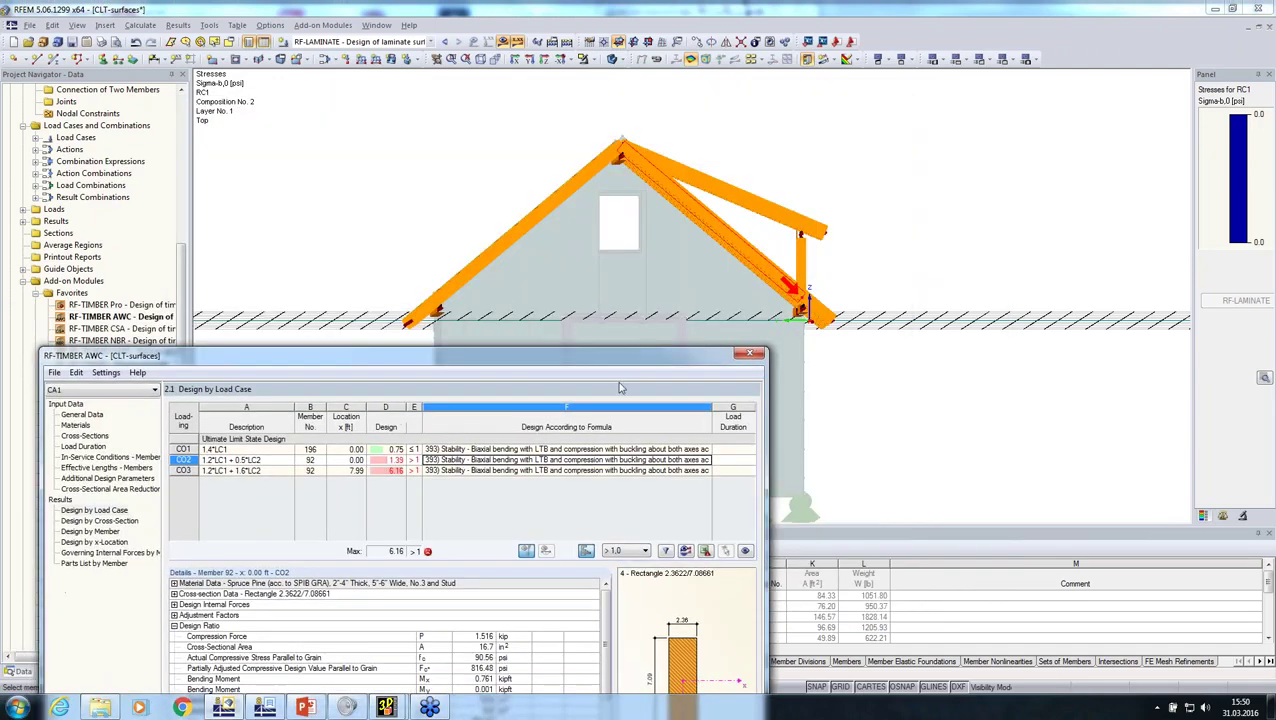
drag(630, 345, 733, 185)
- Exclude buckling for all members in the effective lengths, including buckling about axis x
click(210, 296)
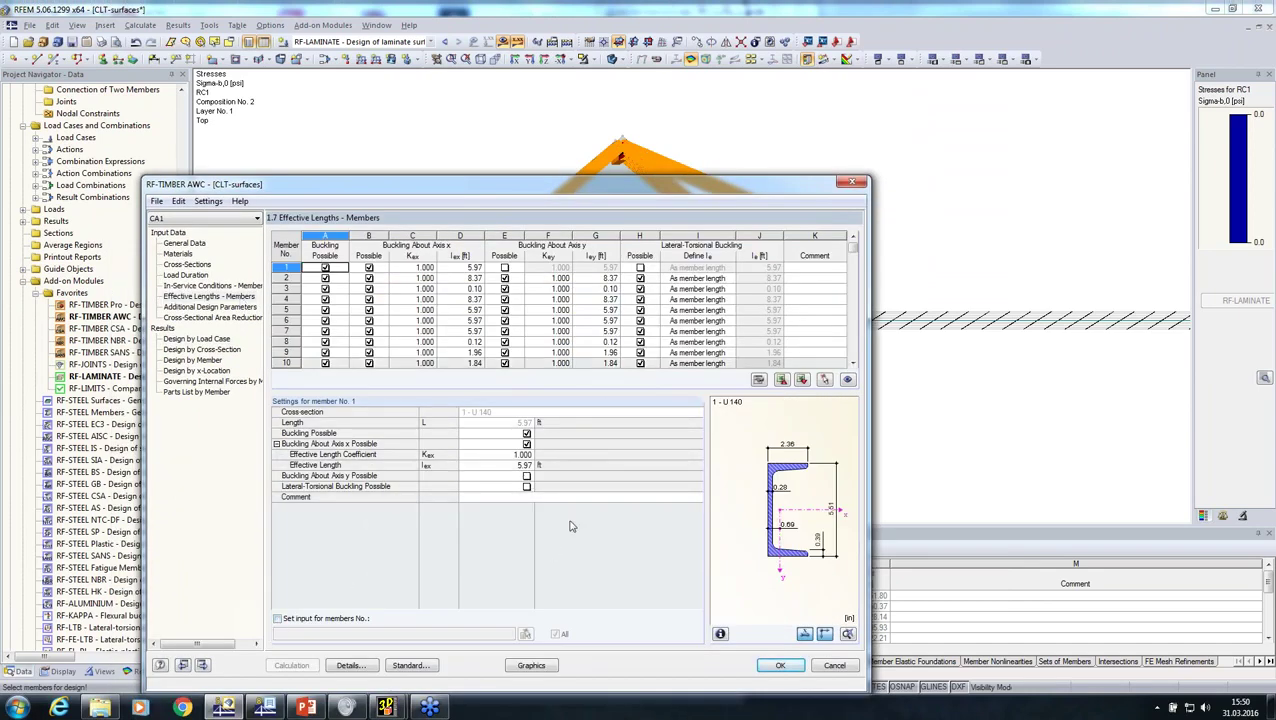
drag(595, 186, 619, 80)
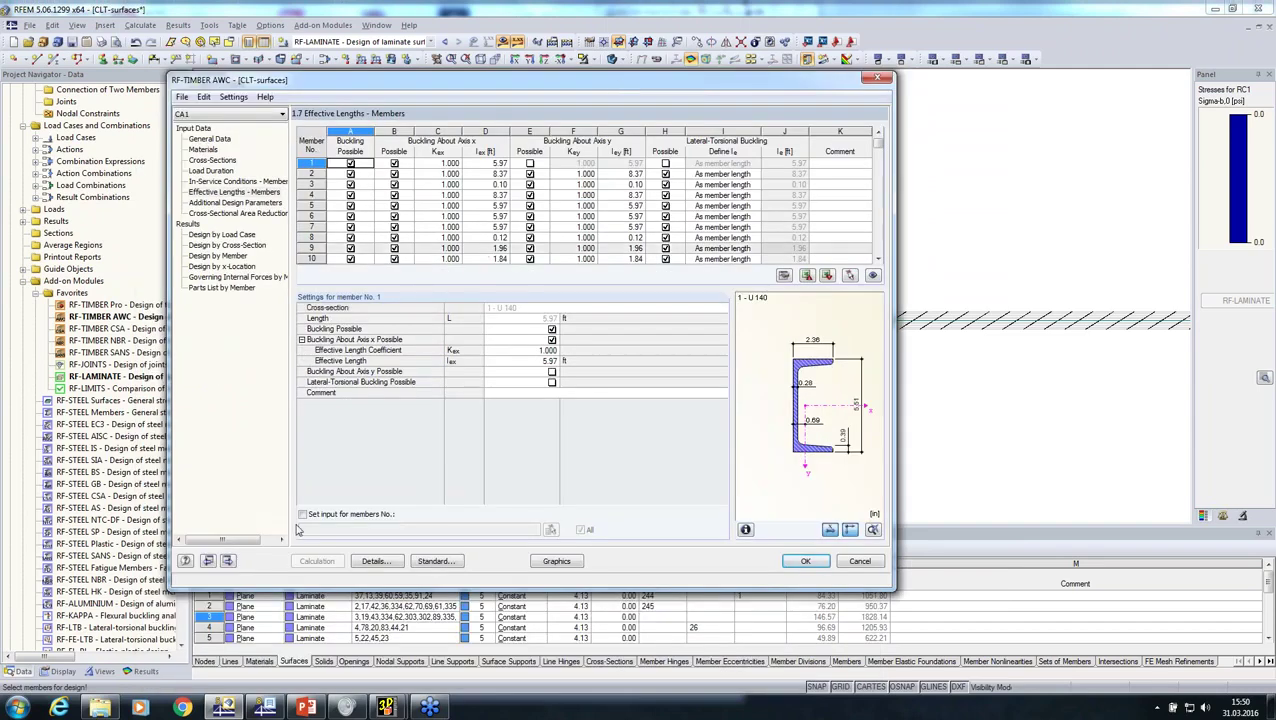
click(302, 514)
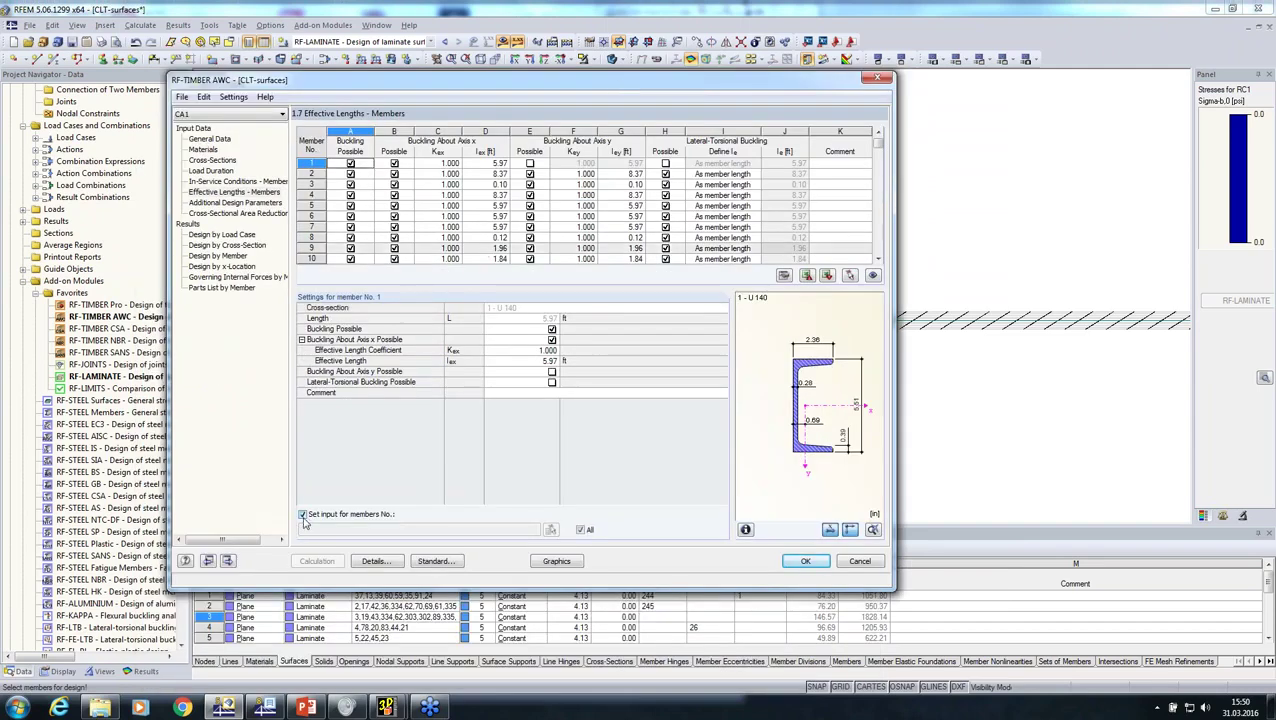
click(551, 340)
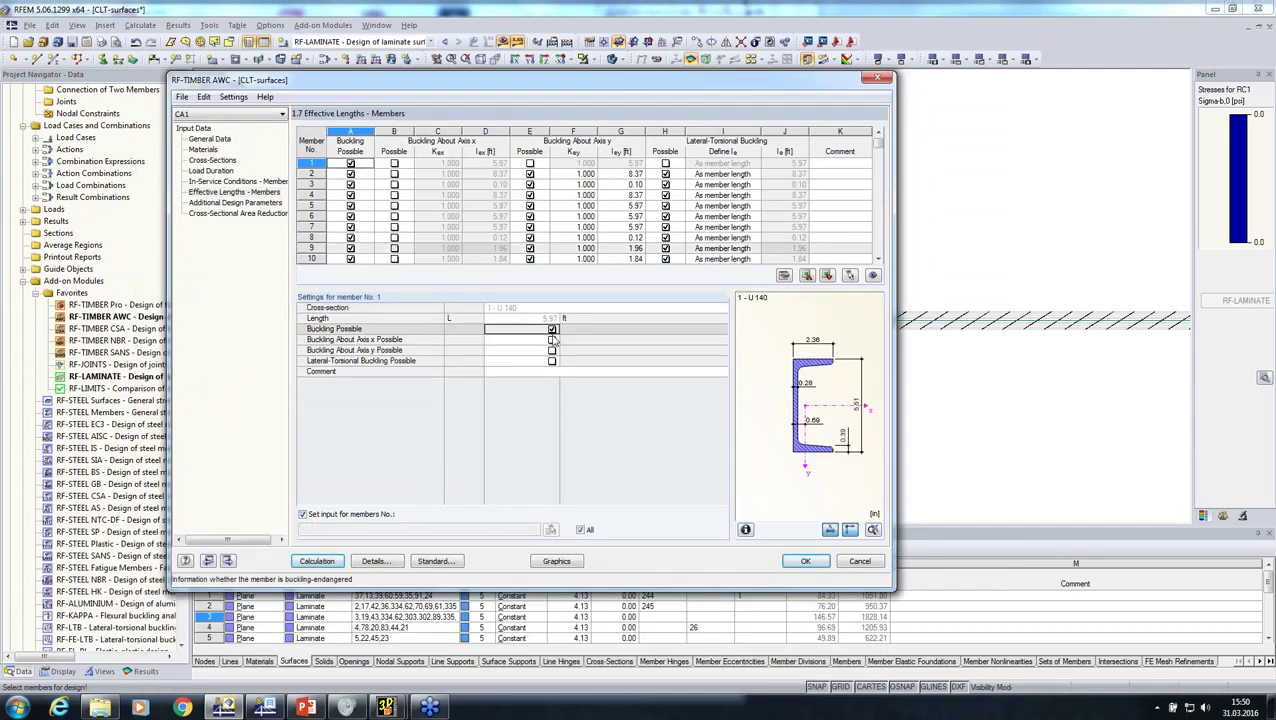
click(551, 329)
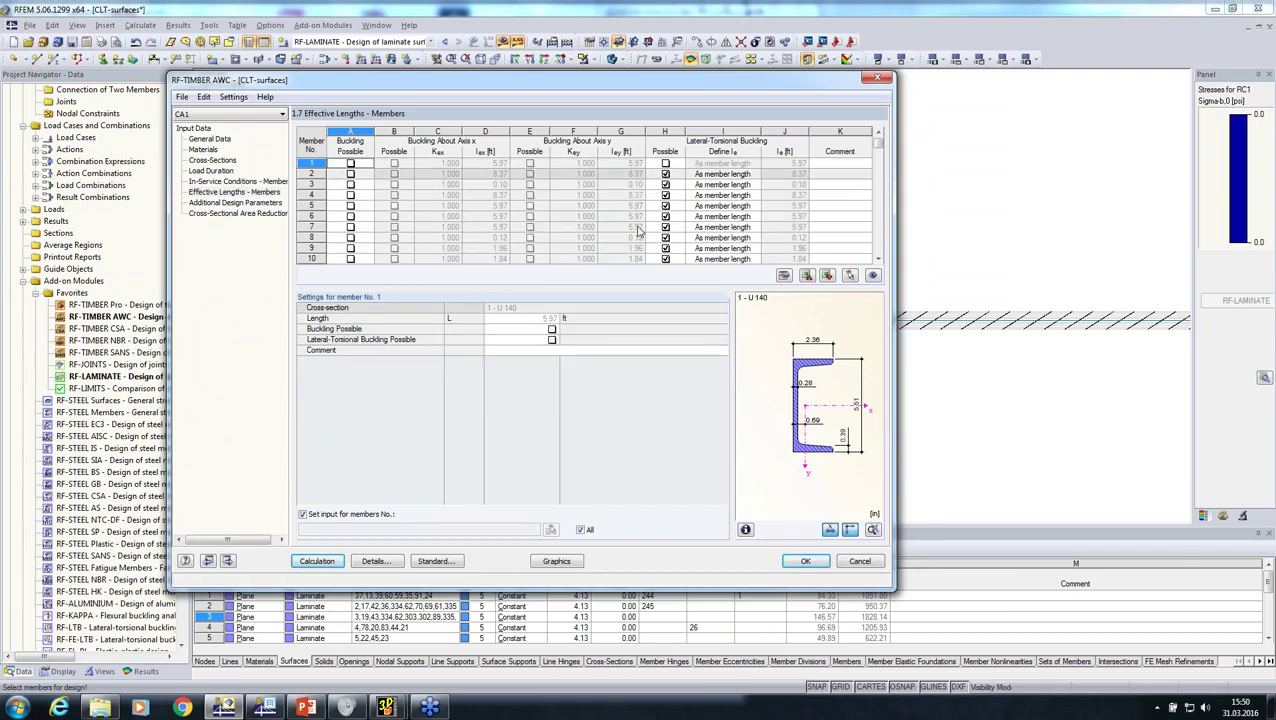
- Deactivate the stability analysis in the design details and recalculate the timber design
click(371, 562)
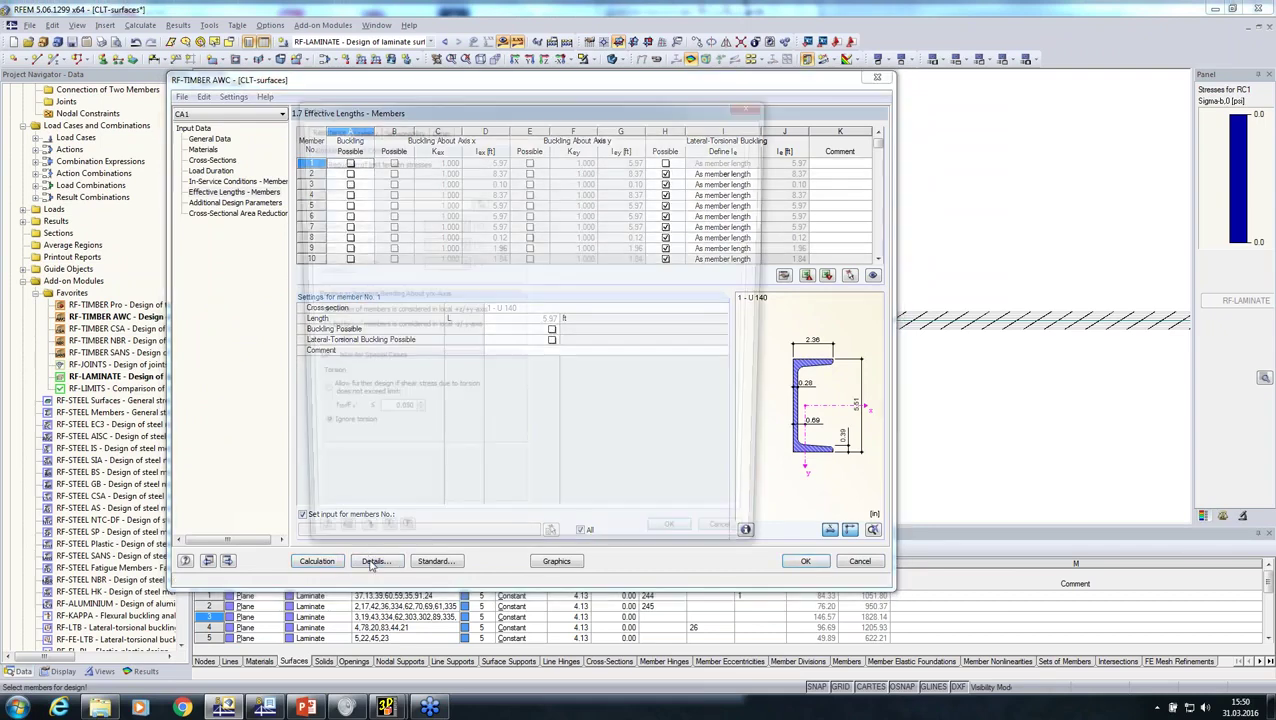
click(356, 128)
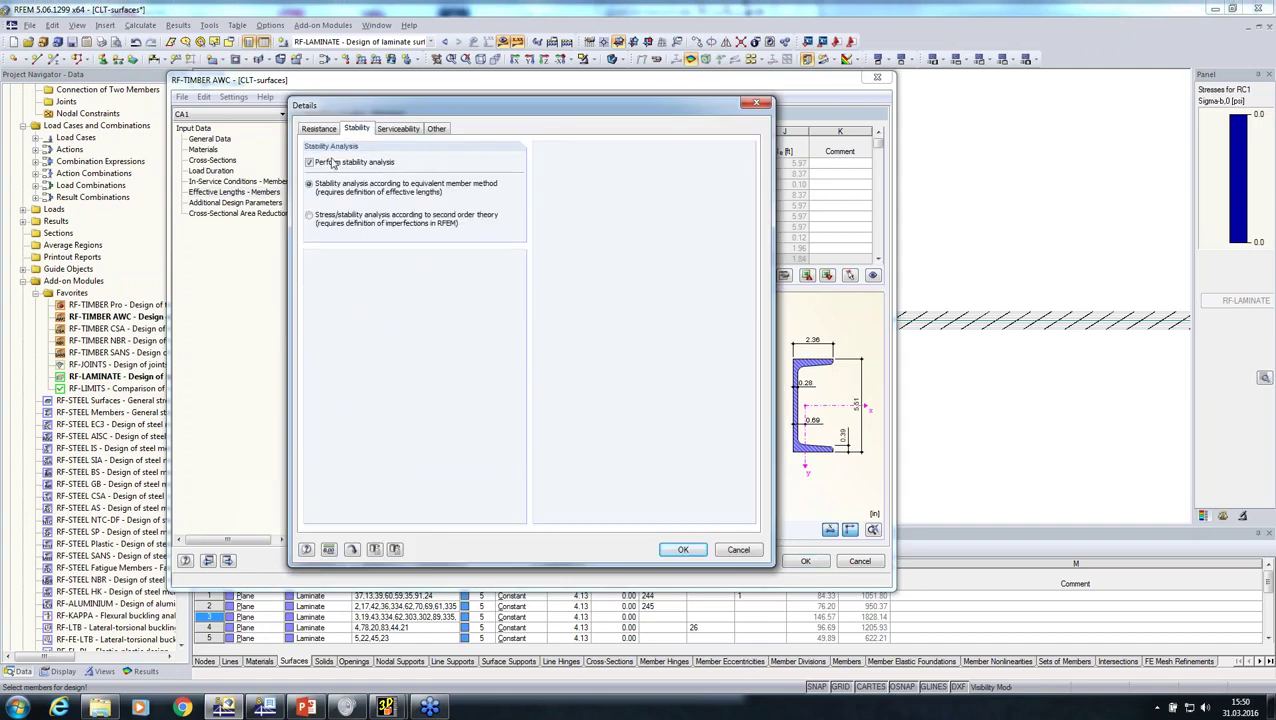
click(309, 162)
click(667, 549)
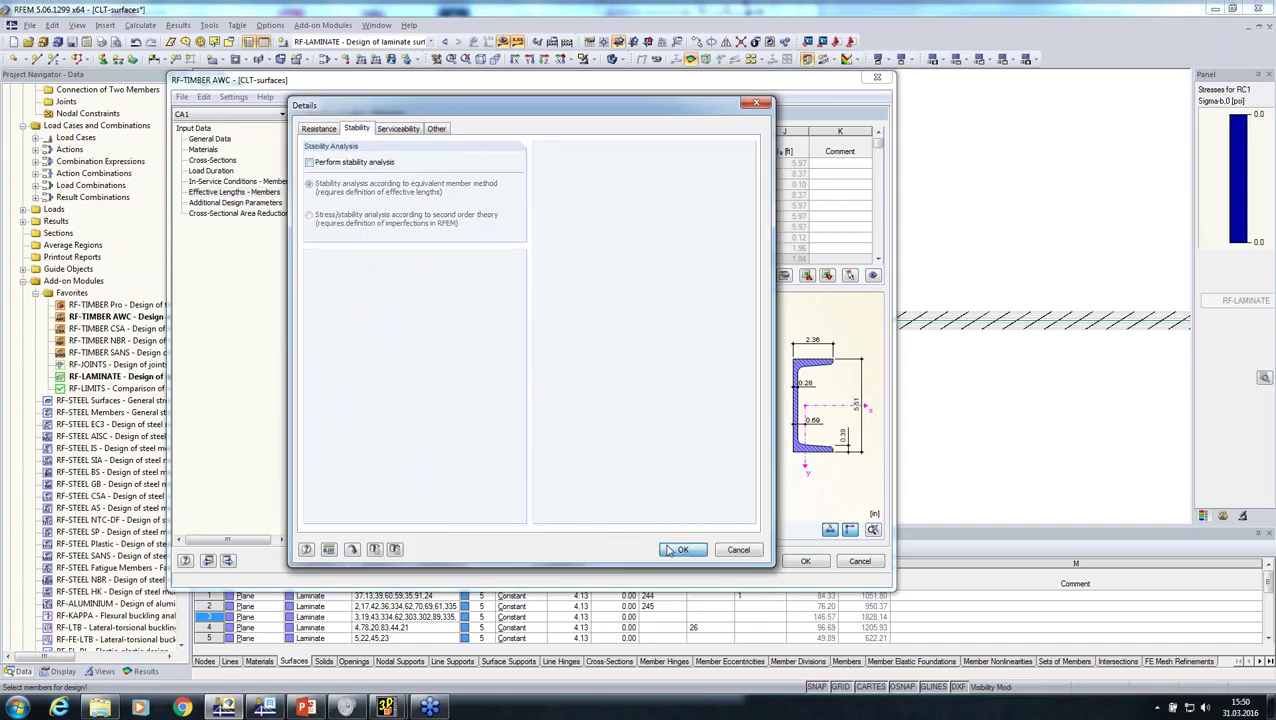
click(322, 563)
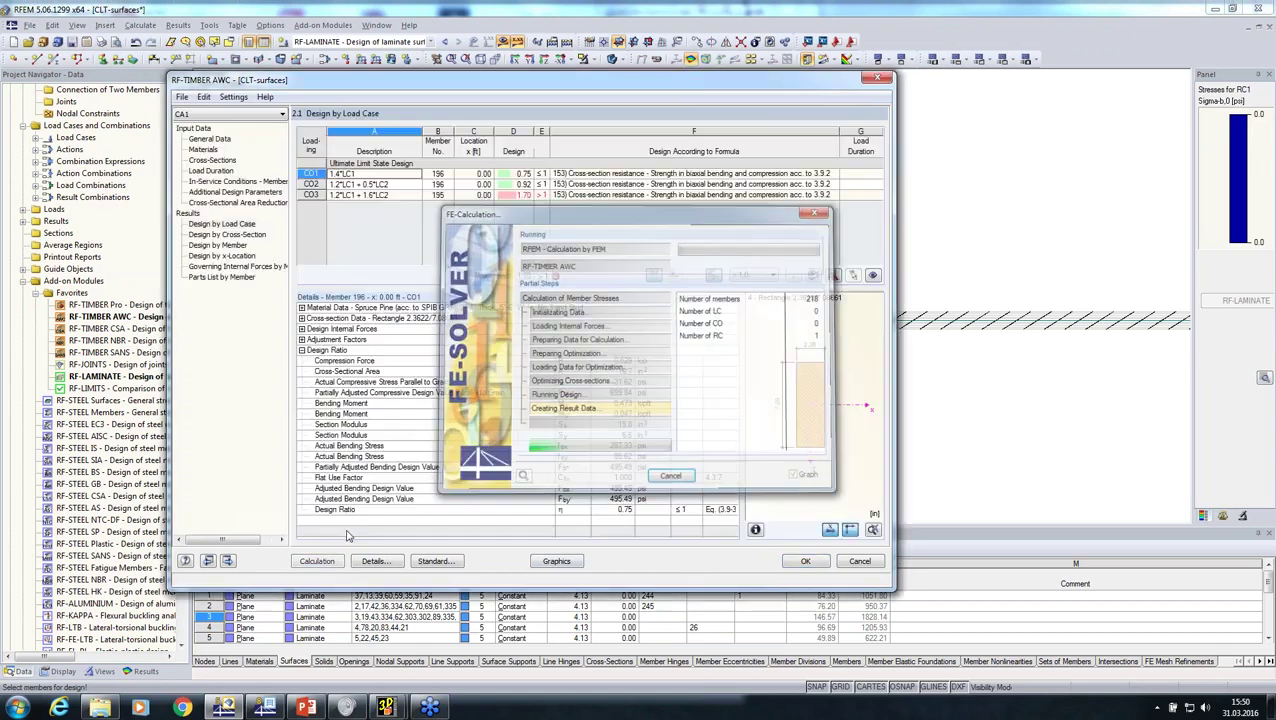
- Examine the CO3 design ratio details and locate its governing member in the roof model
click(581, 195)
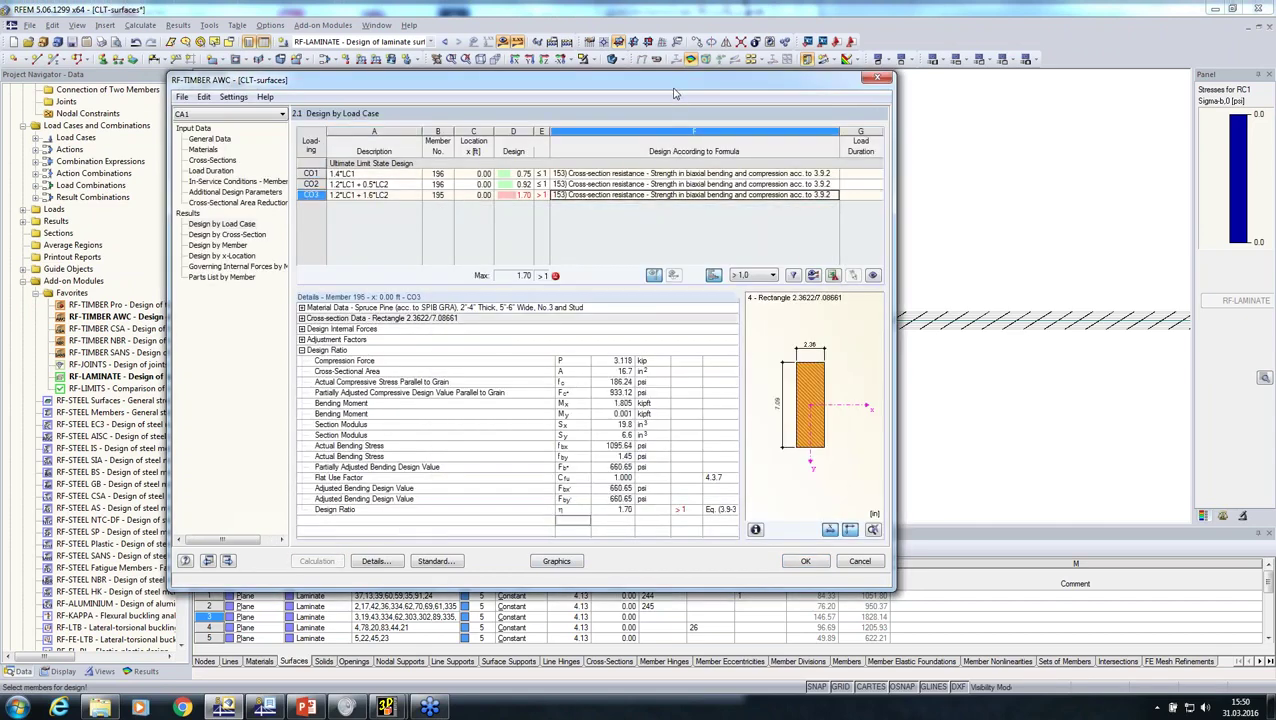
drag(674, 82, 729, 332)
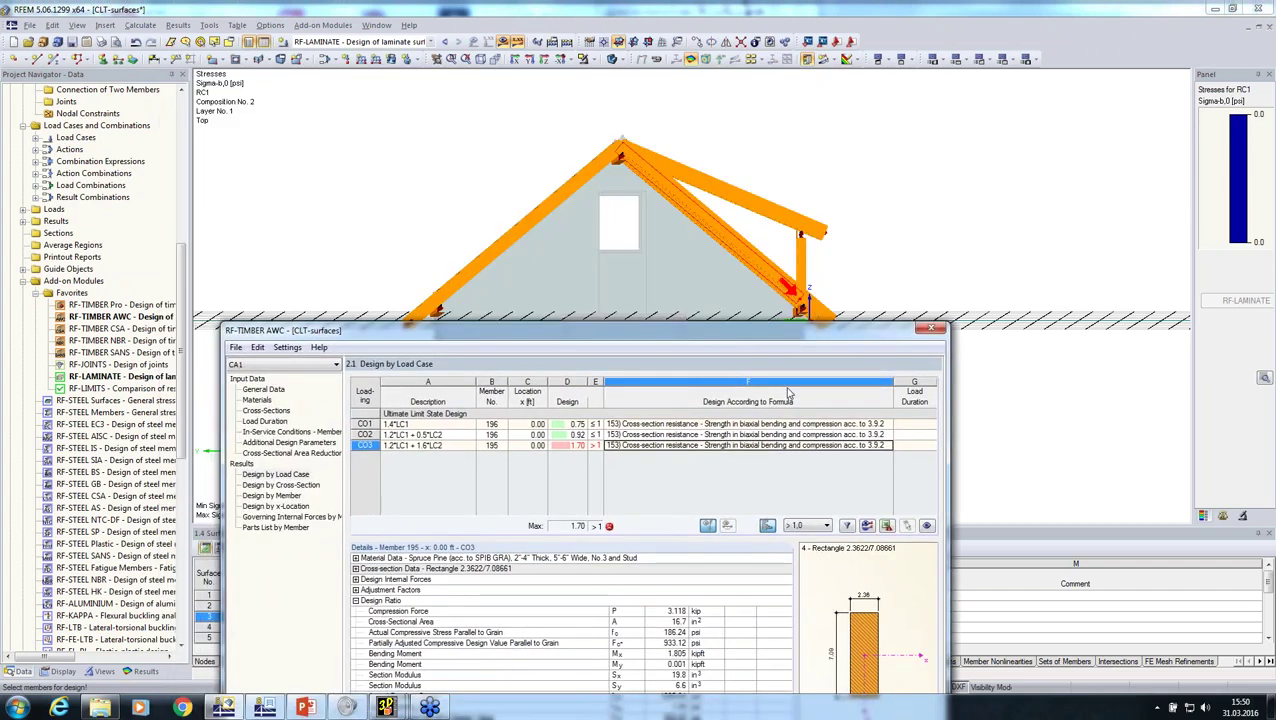
drag(776, 336, 767, 181)
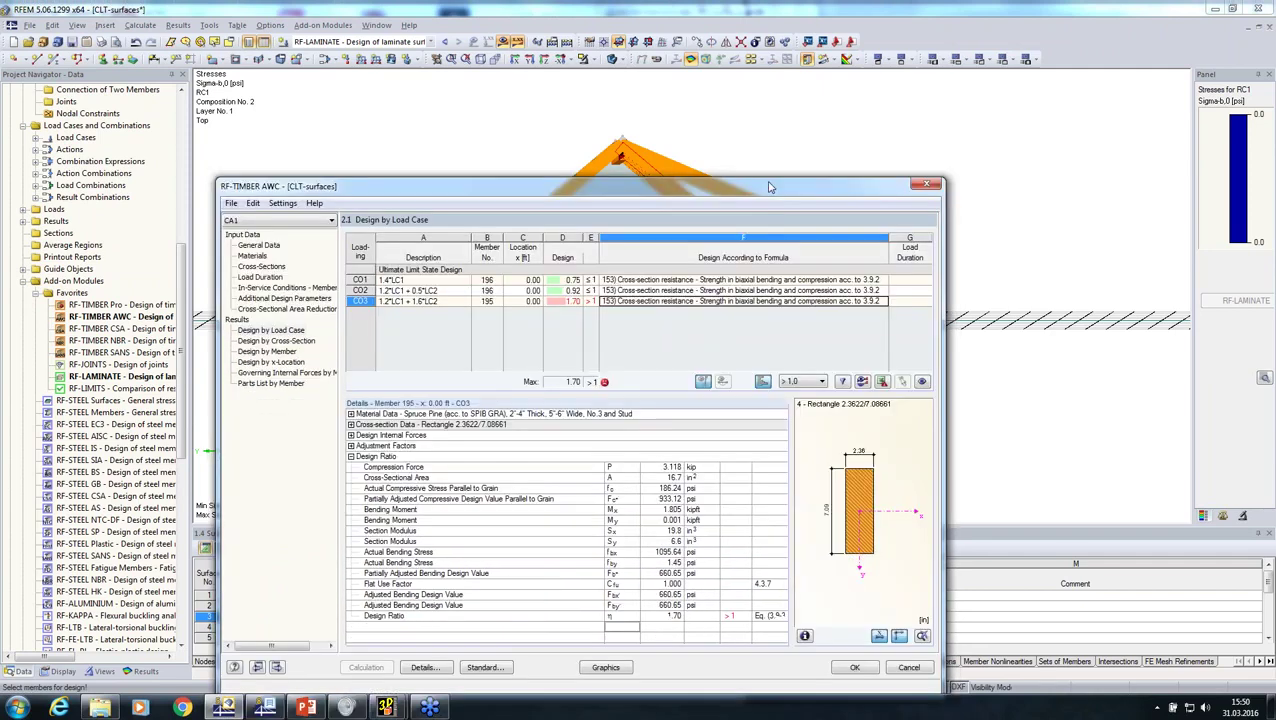
- Close the RF-TIMBER AWC results and inspect the rafters and dormer posts of the roof in 3D
click(852, 662)
right_click(780, 476)
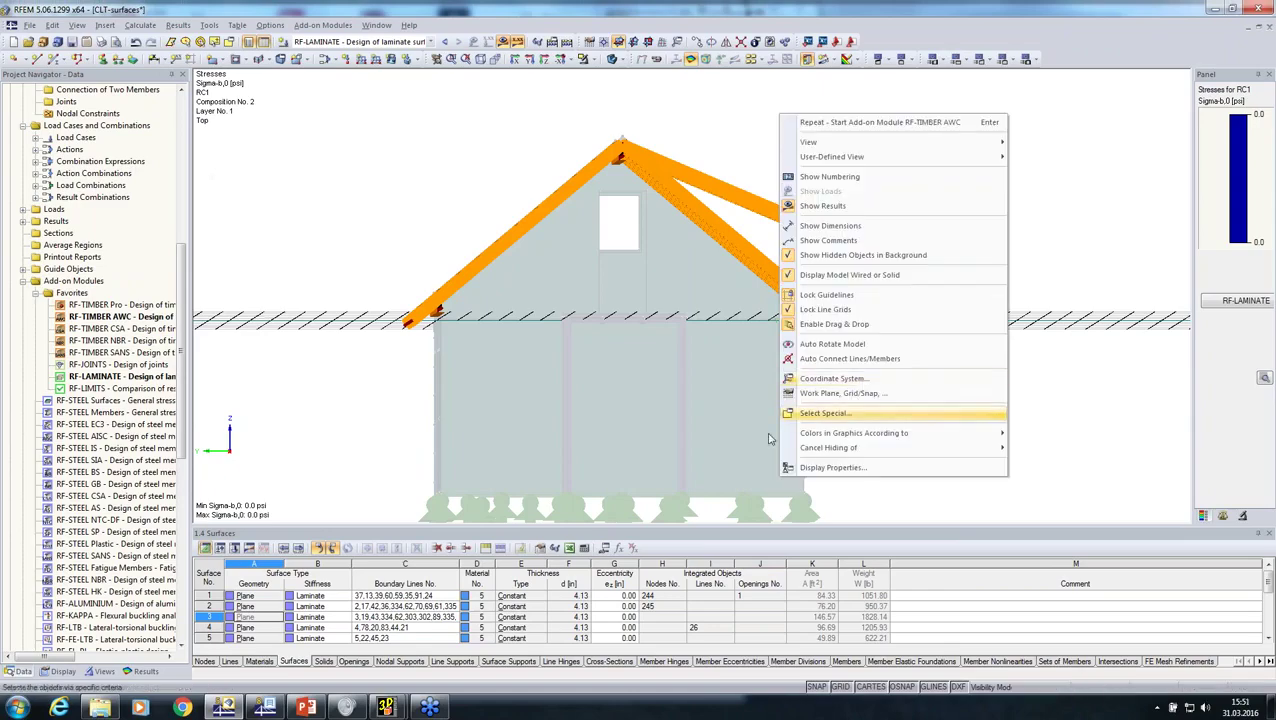
click(588, 453)
ctrl+middle_drag(892, 433, 705, 313)
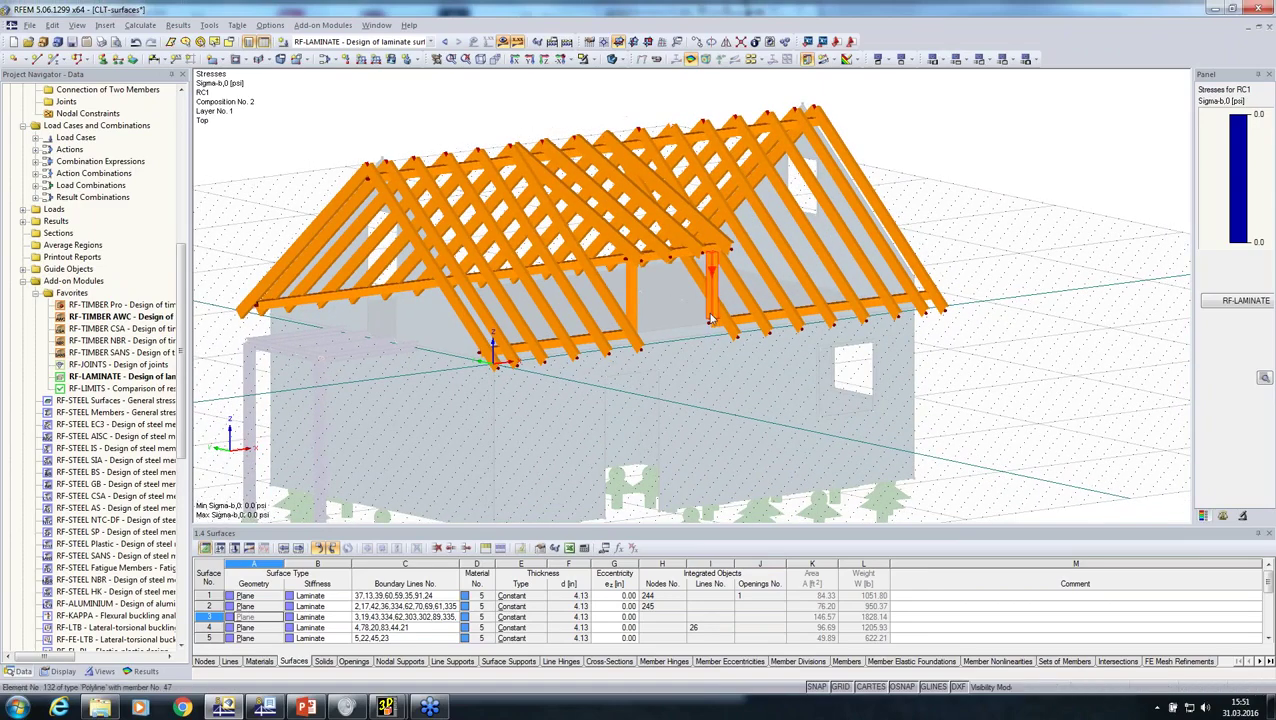
scroll(705, 313, up, 3)
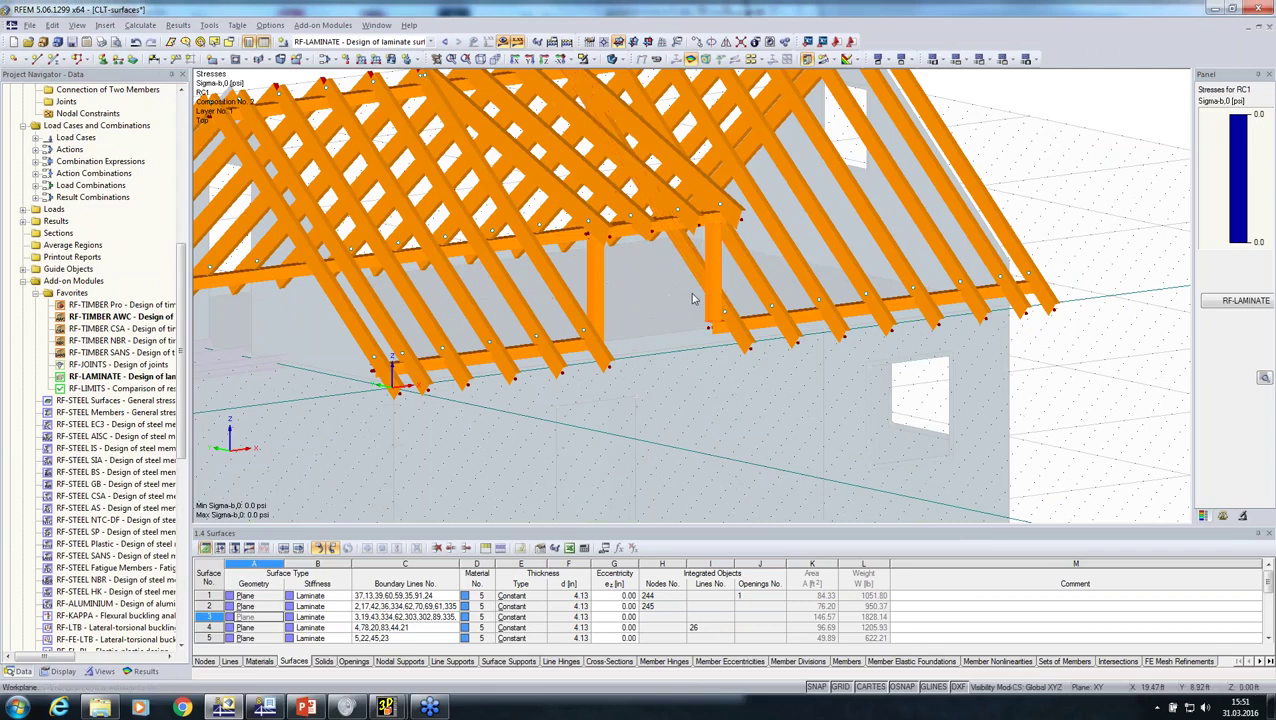